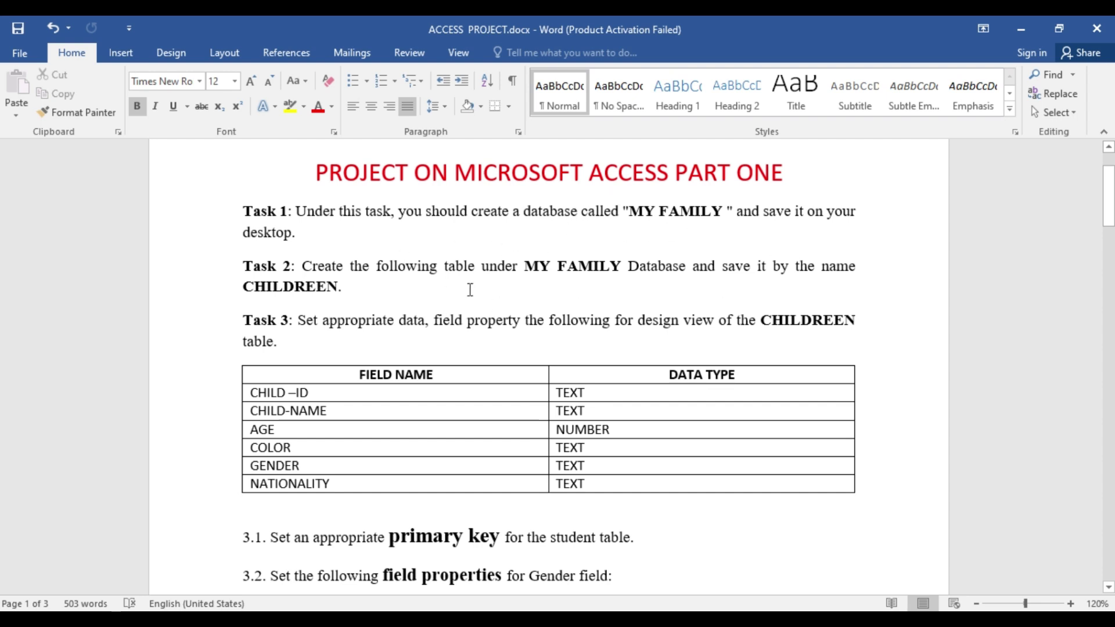
- Scroll through the Word task sheet to review the instructions
scroll(471, 290, "down", 1)
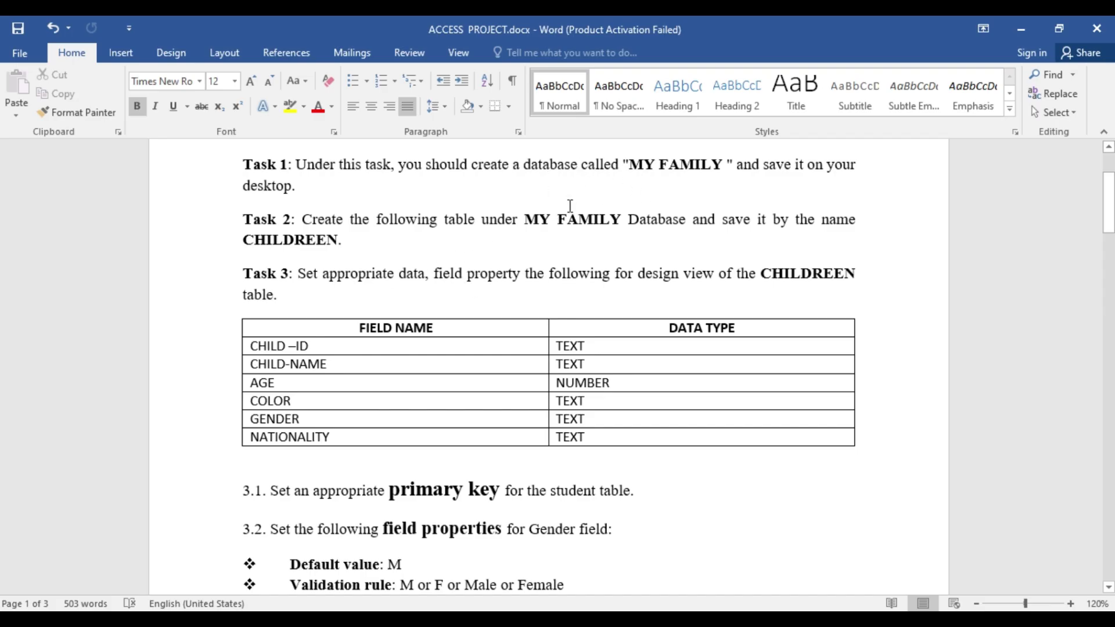
scroll(463, 288, "down", 3)
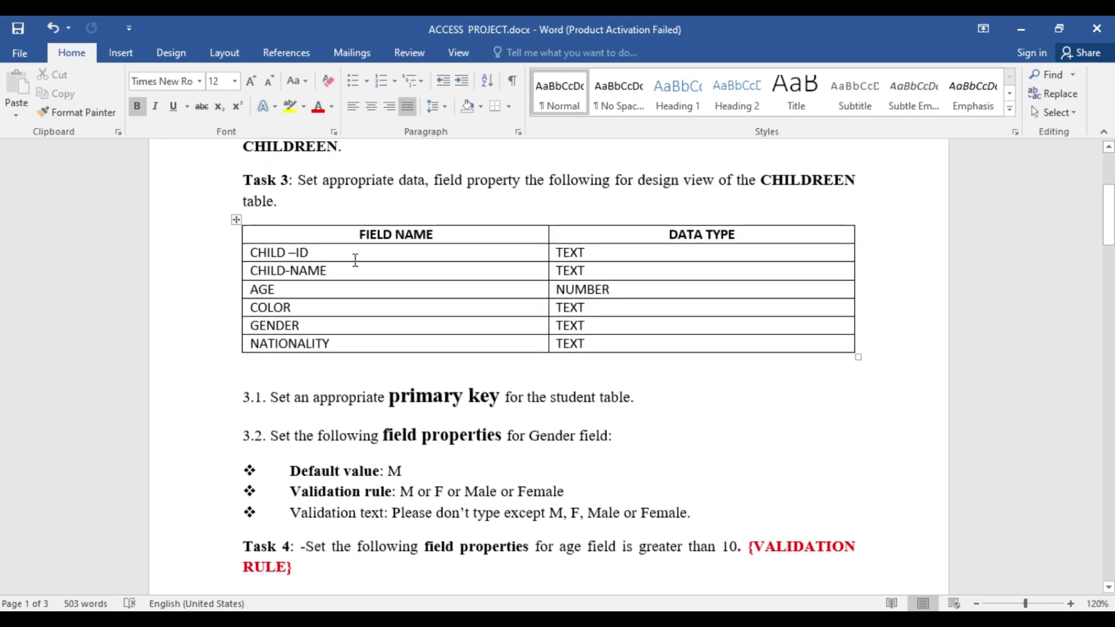
scroll(411, 334, "down", 20)
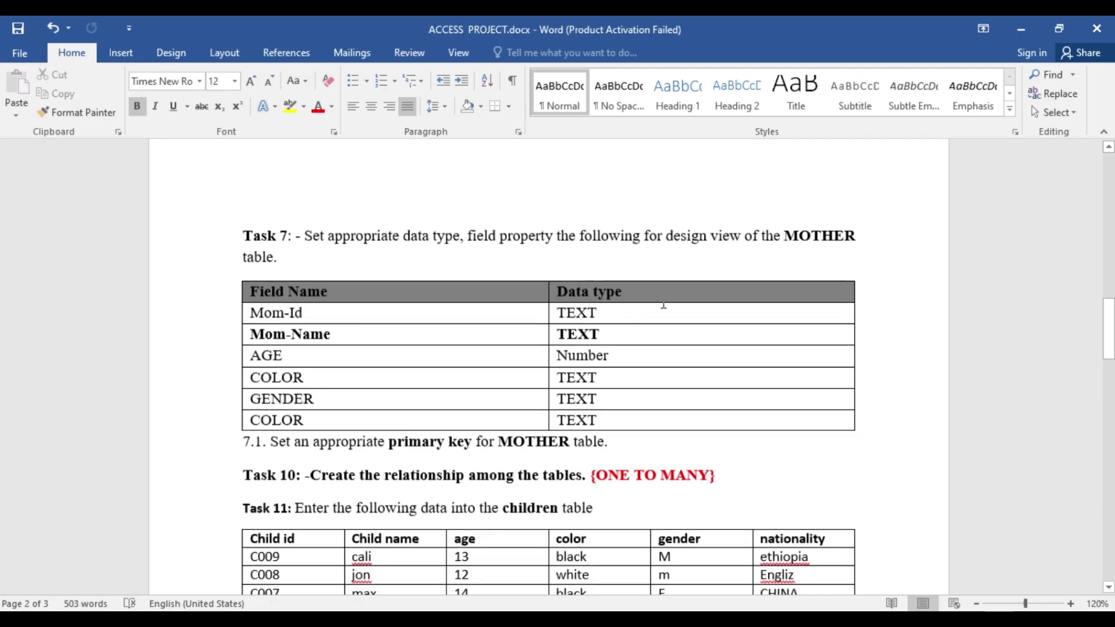
scroll(636, 356, "up", 3)
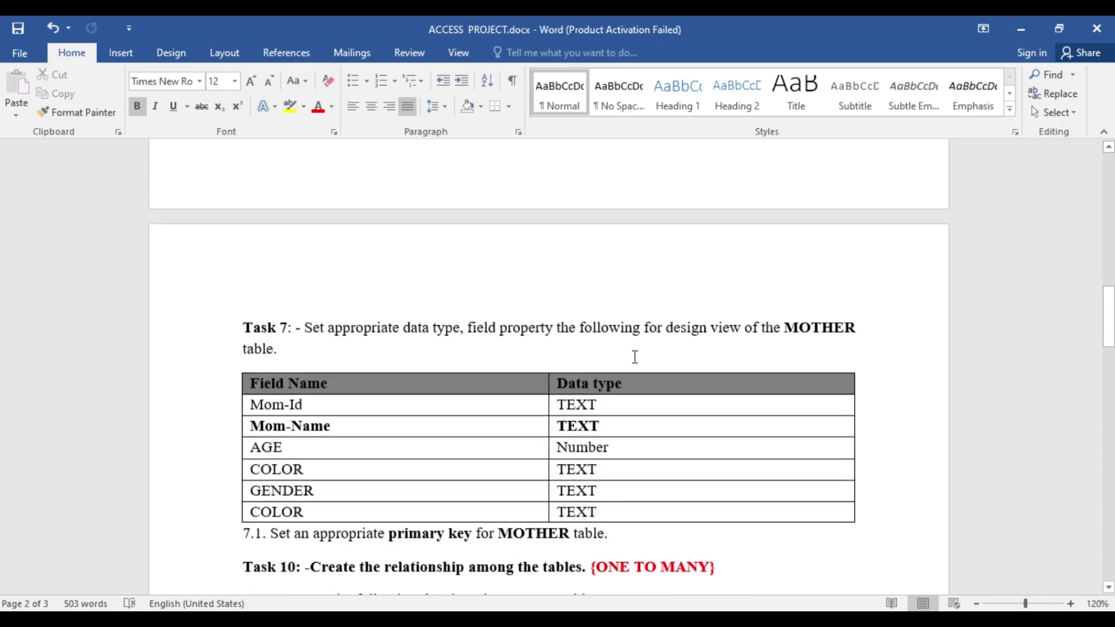
scroll(388, 355, "up", 15)
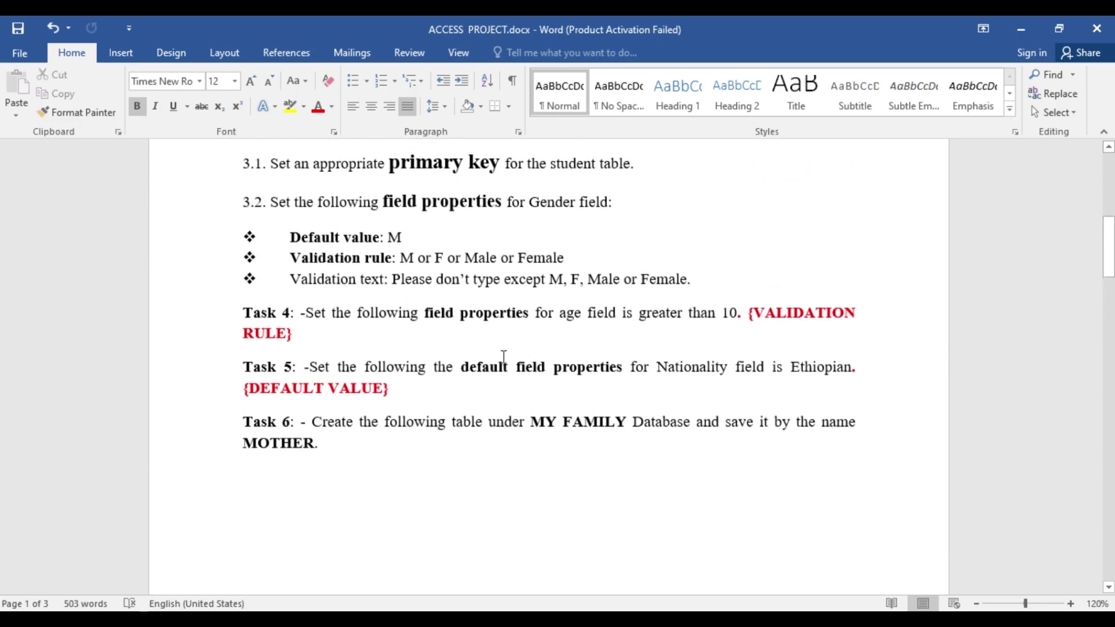
scroll(519, 348, "up", 3)
scroll(558, 331, "up", 3)
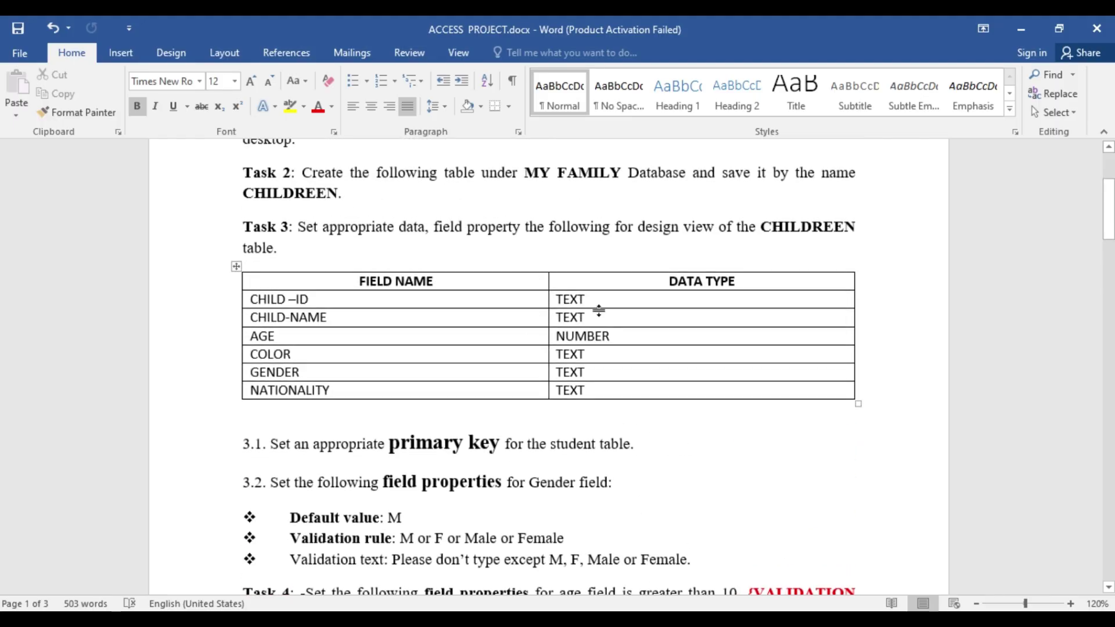
scroll(606, 295, "up", 2)
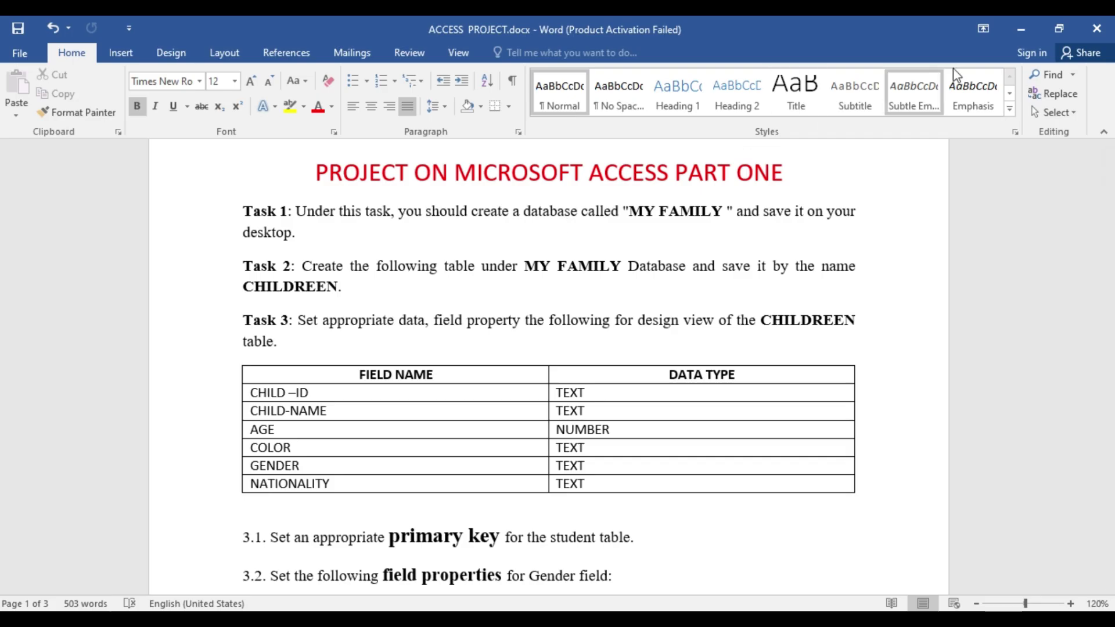
- Minimize Word and refresh the desktop from its shortcut menu
left_click(1021, 28)
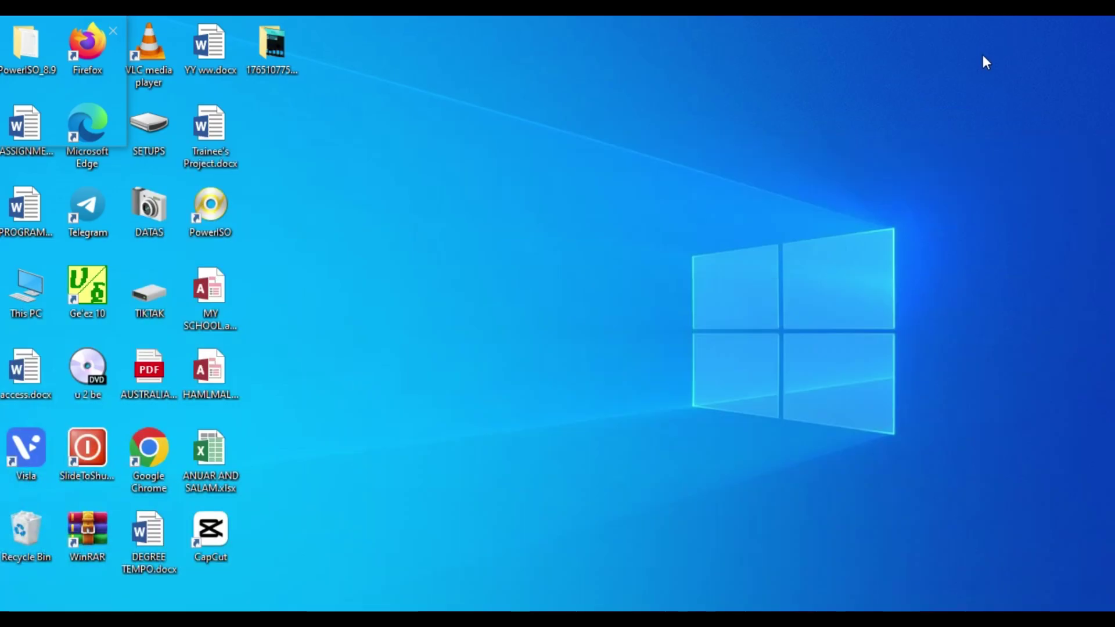
right_click(794, 149)
left_click(837, 199)
right_click(869, 110)
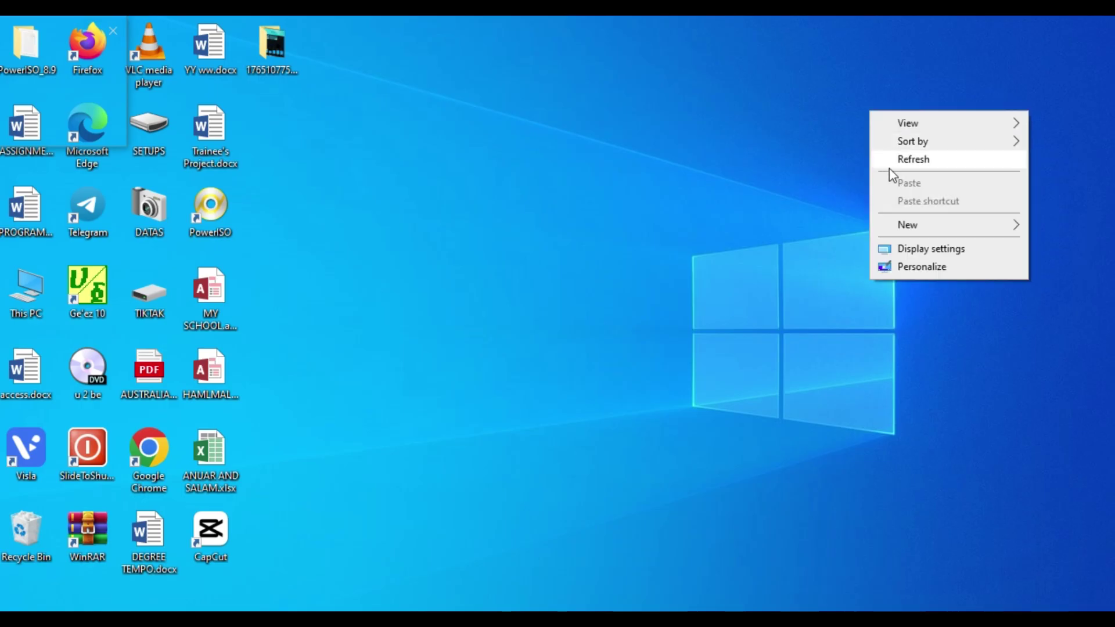
left_click(890, 165)
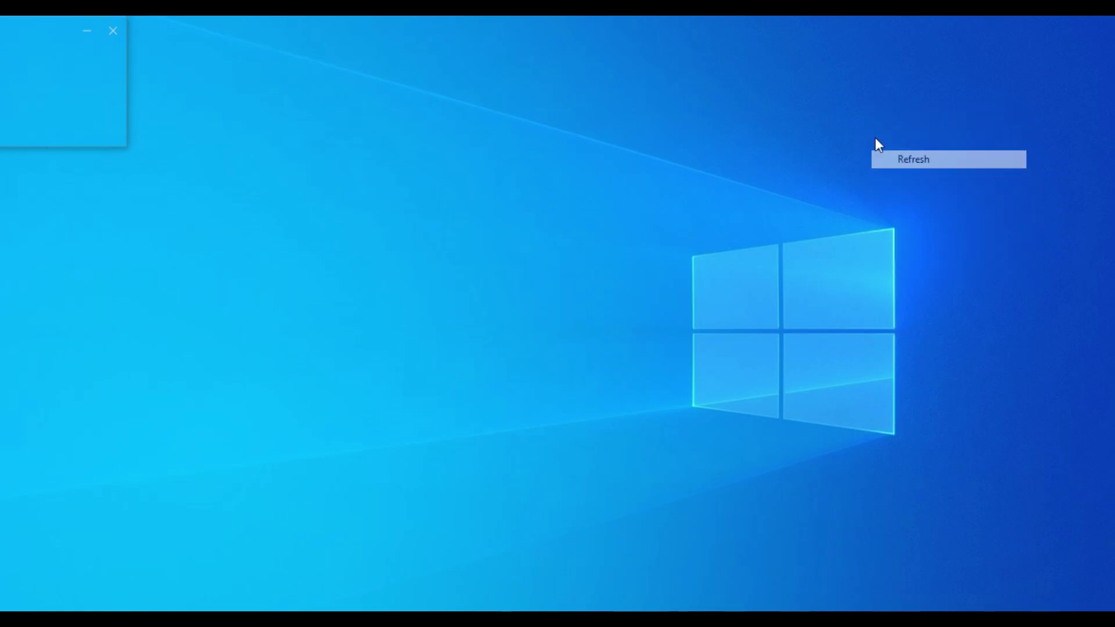
right_click(801, 123)
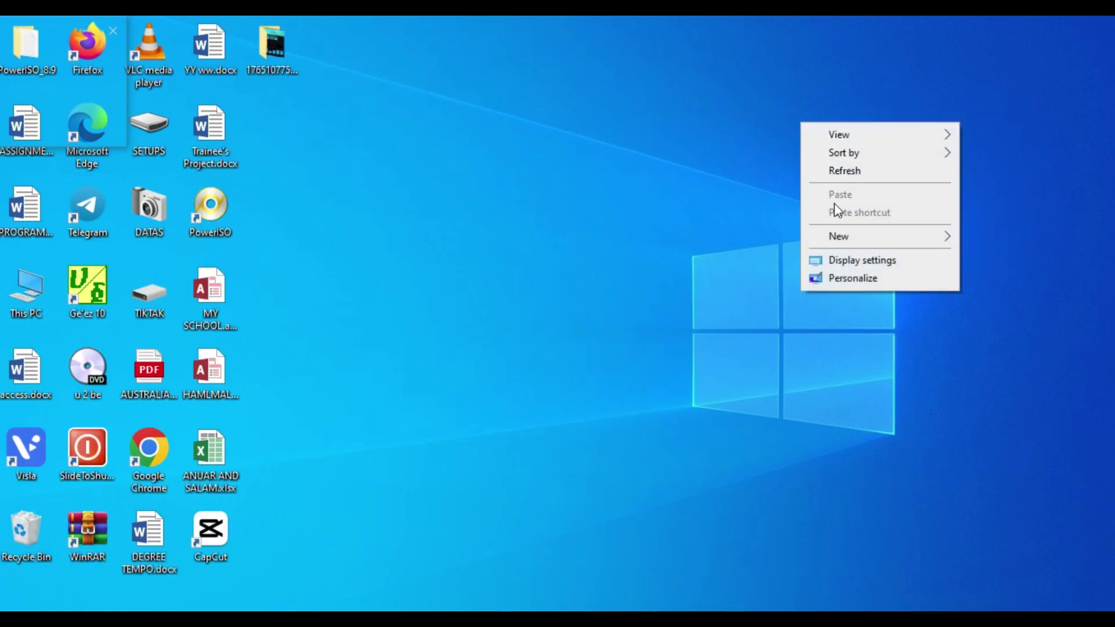
mouse_move(828, 238)
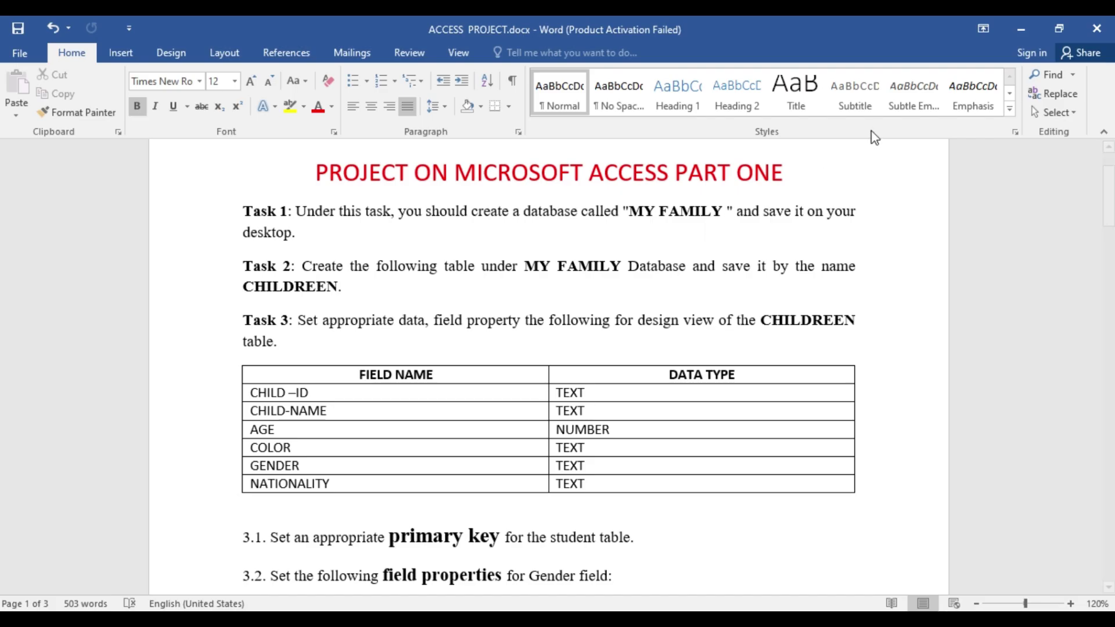
- Create a new Microsoft Access Database on the desktop and name it 'my family'
left_click(1024, 30)
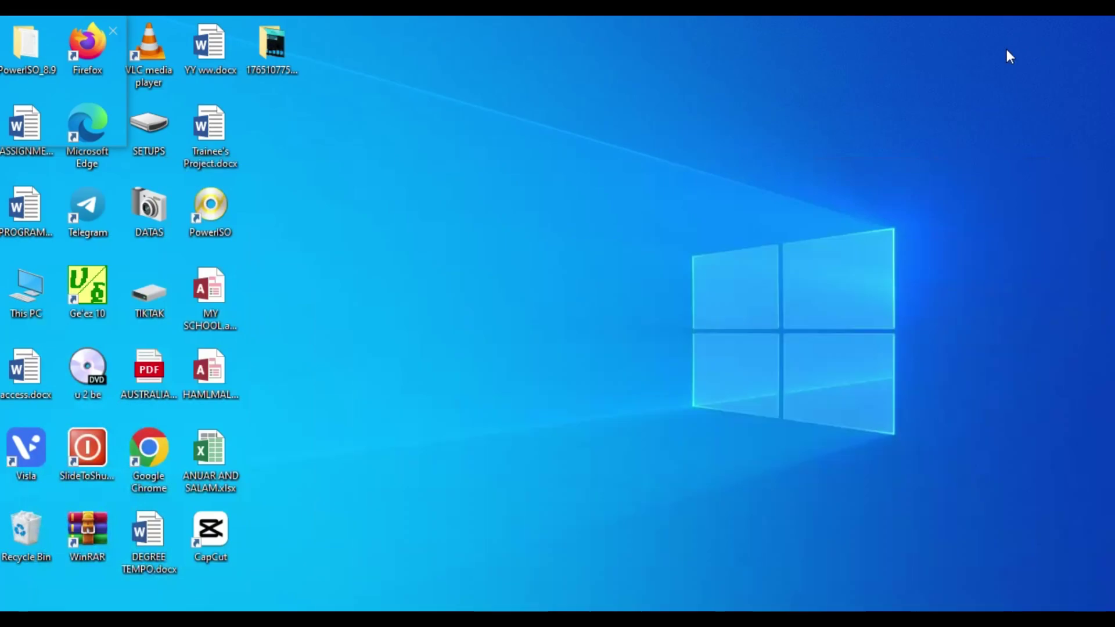
right_click(881, 149)
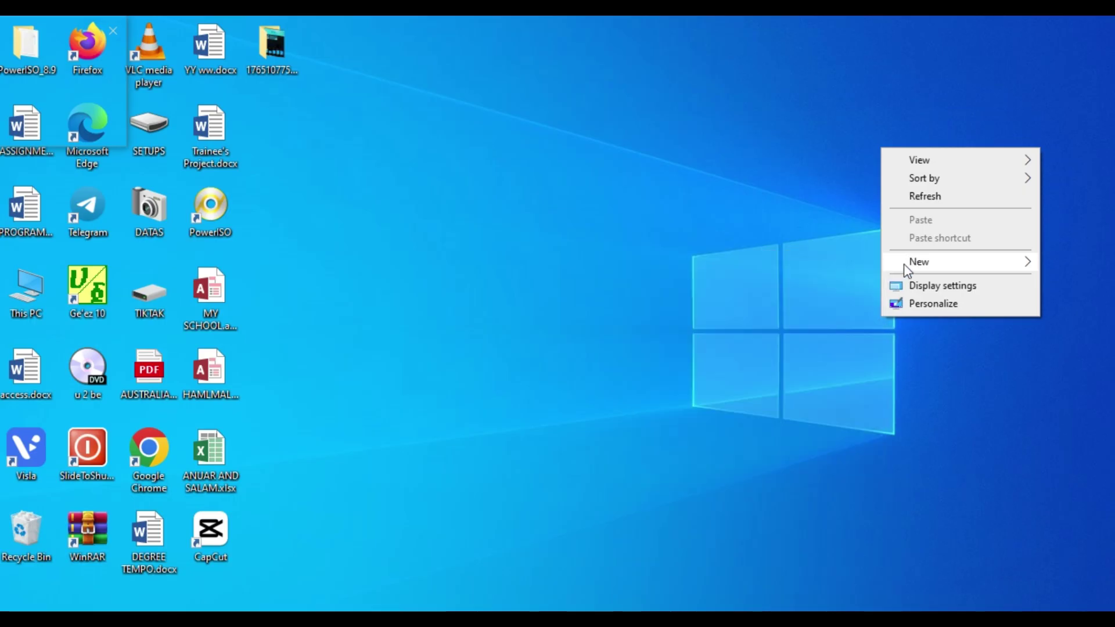
mouse_move(926, 266)
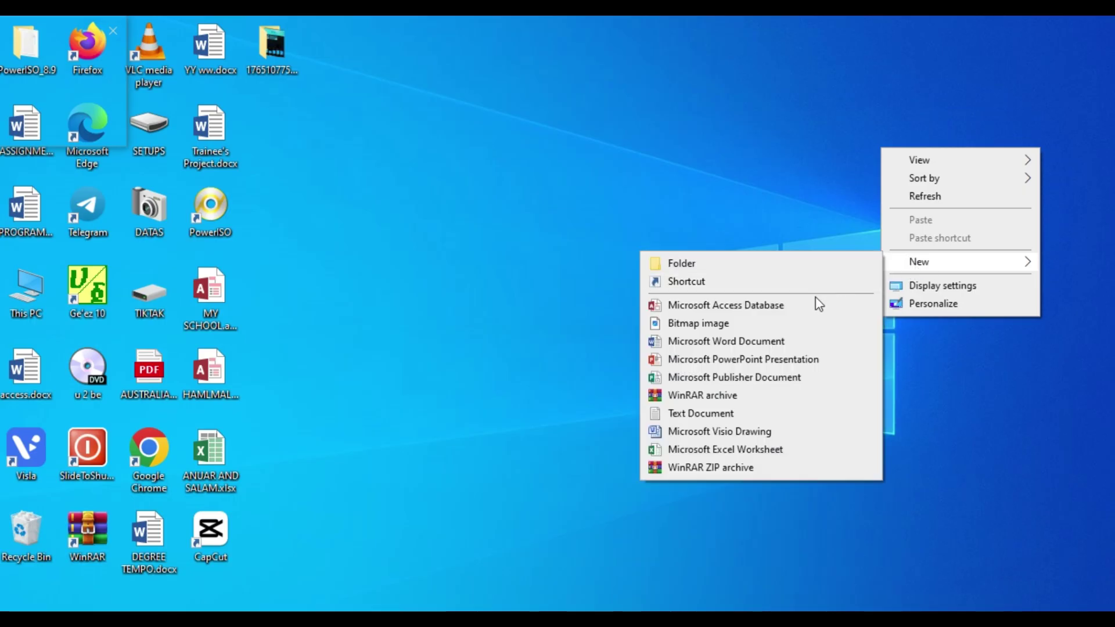
left_click(733, 312)
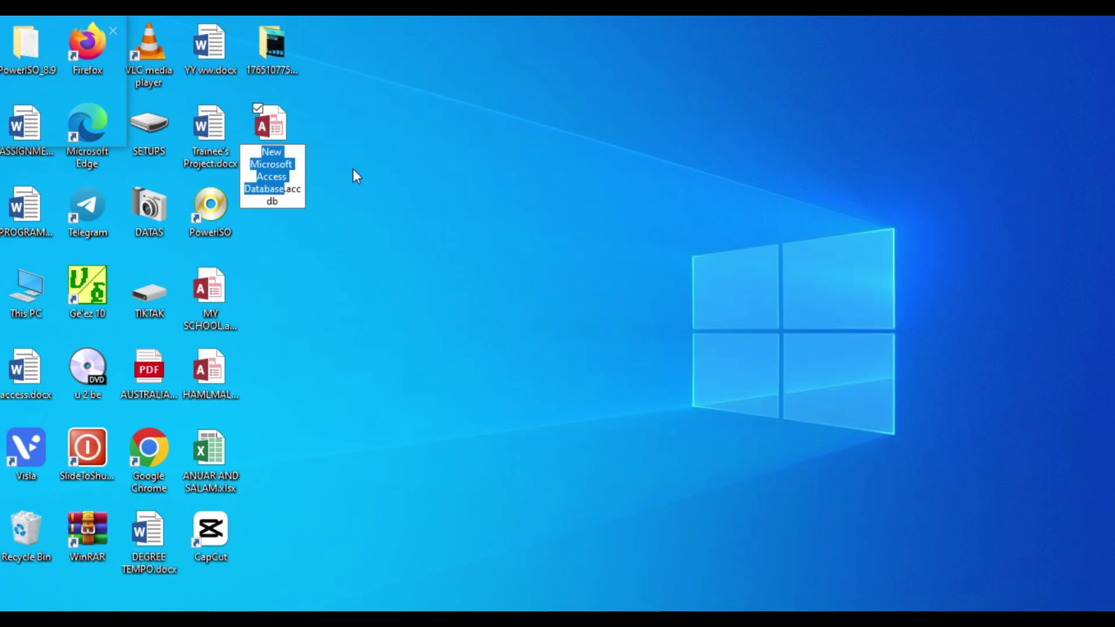
type("my")
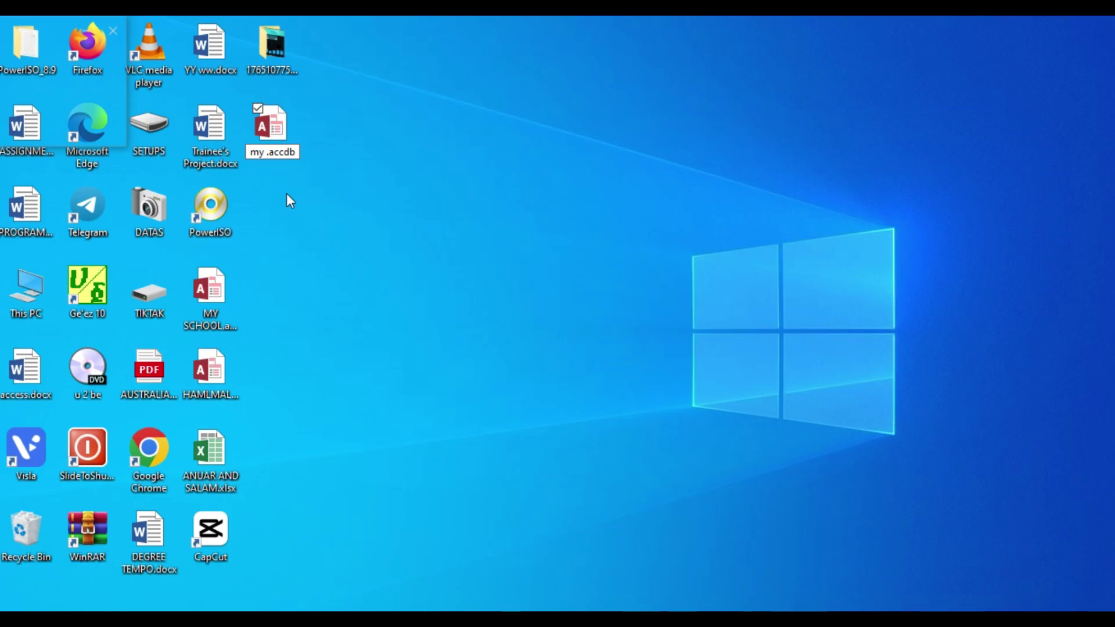
type("famil")
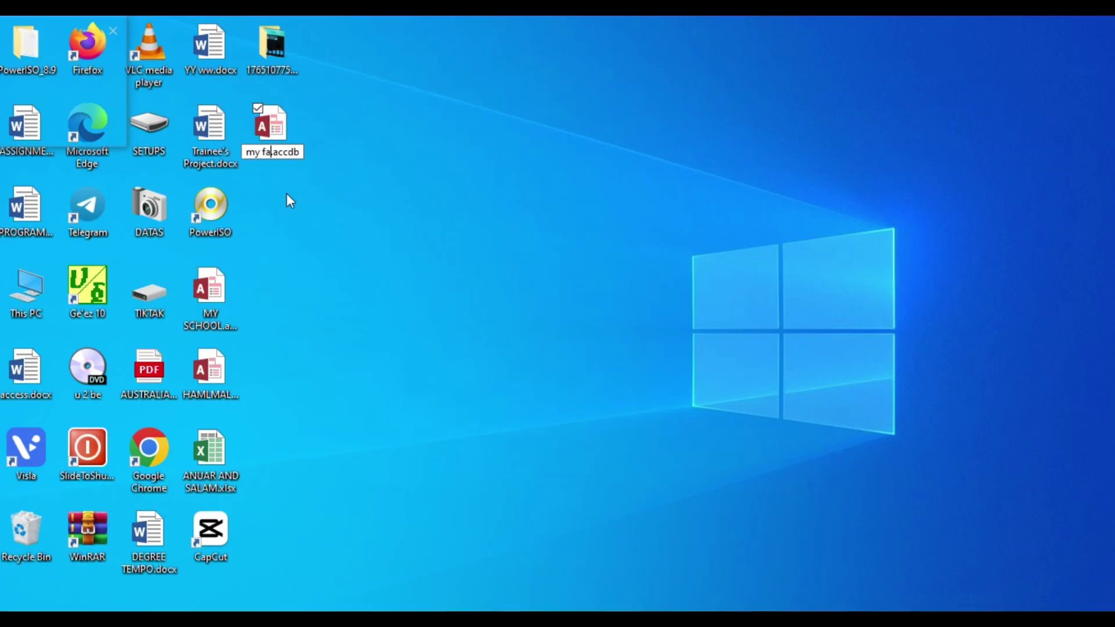
type("y")
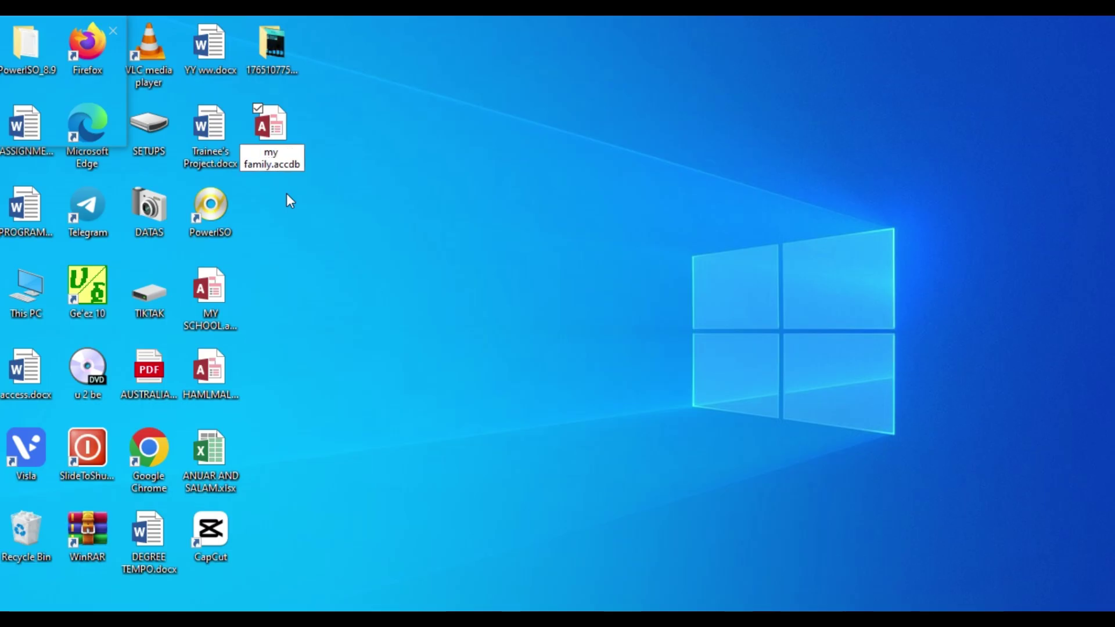
- Confirm the my family.accdb name, dismiss the activation notice, and enable the database's content
key("Return")
key("Return")
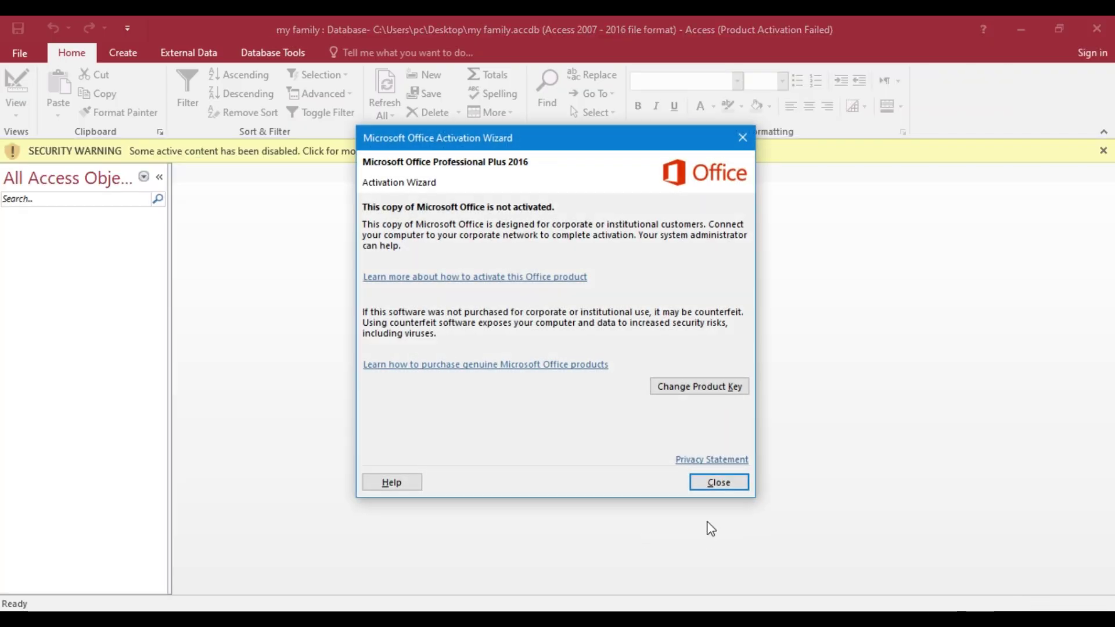
left_click(719, 483)
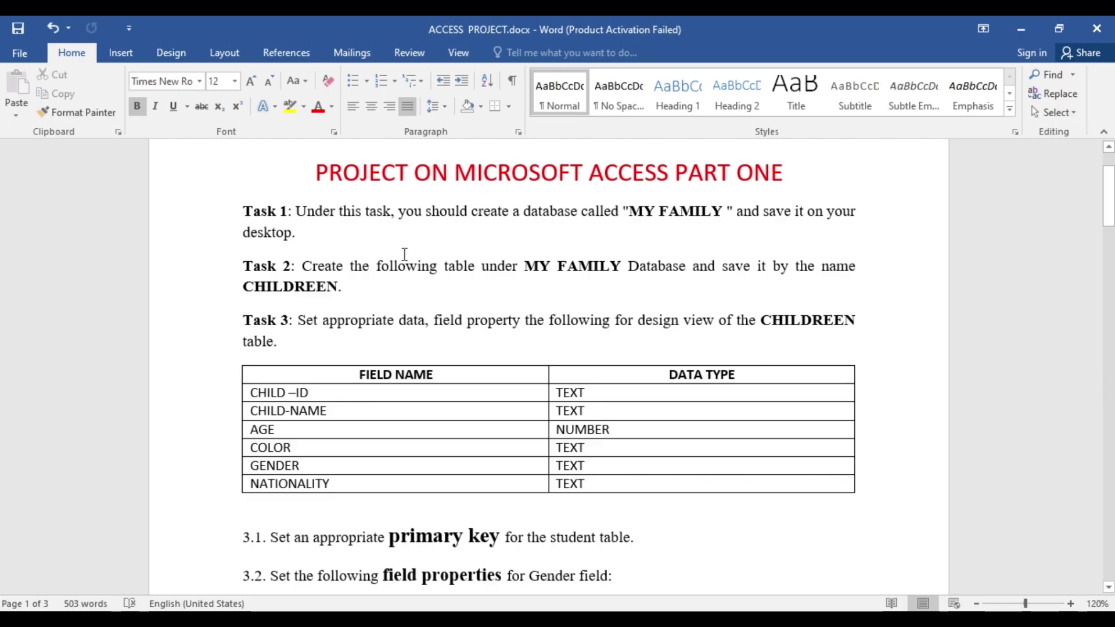
left_click(1013, 29)
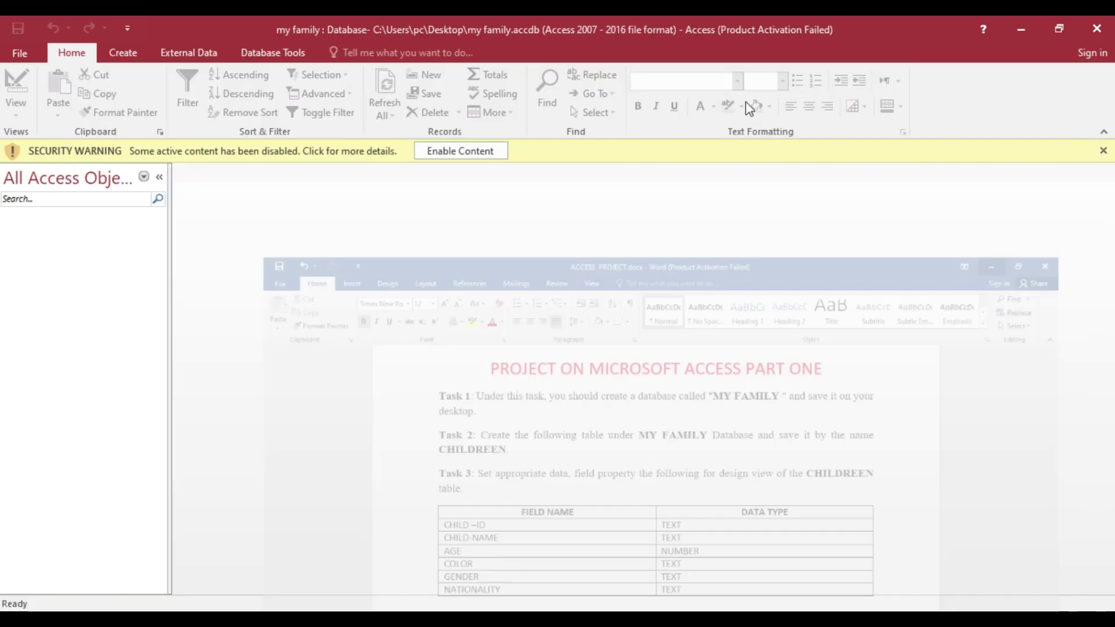
left_click(1029, 29)
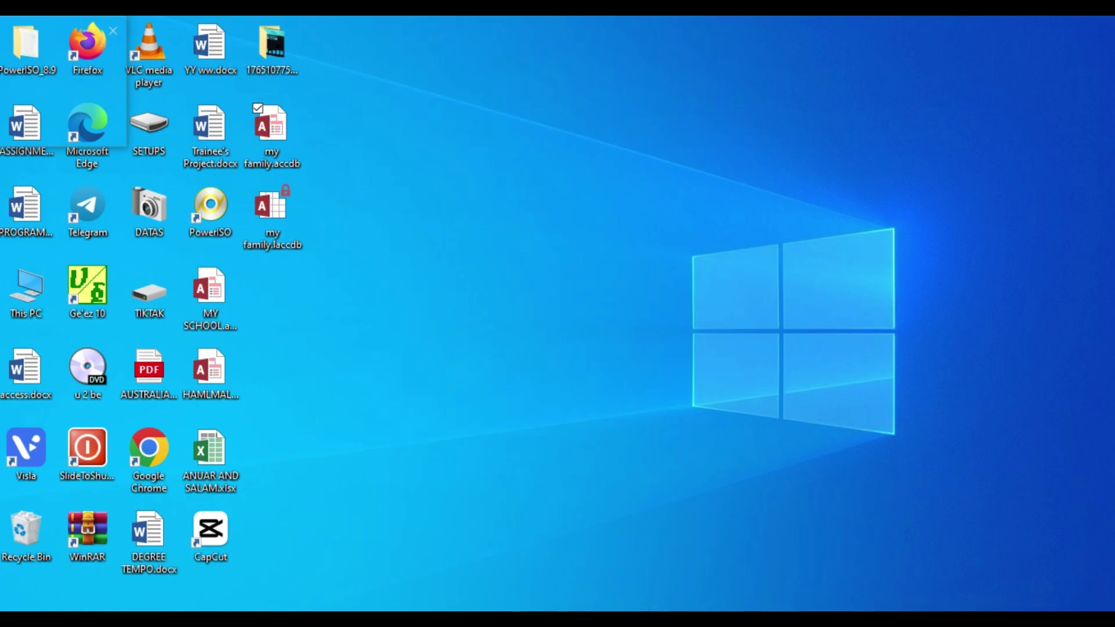
key("alt+Tab")
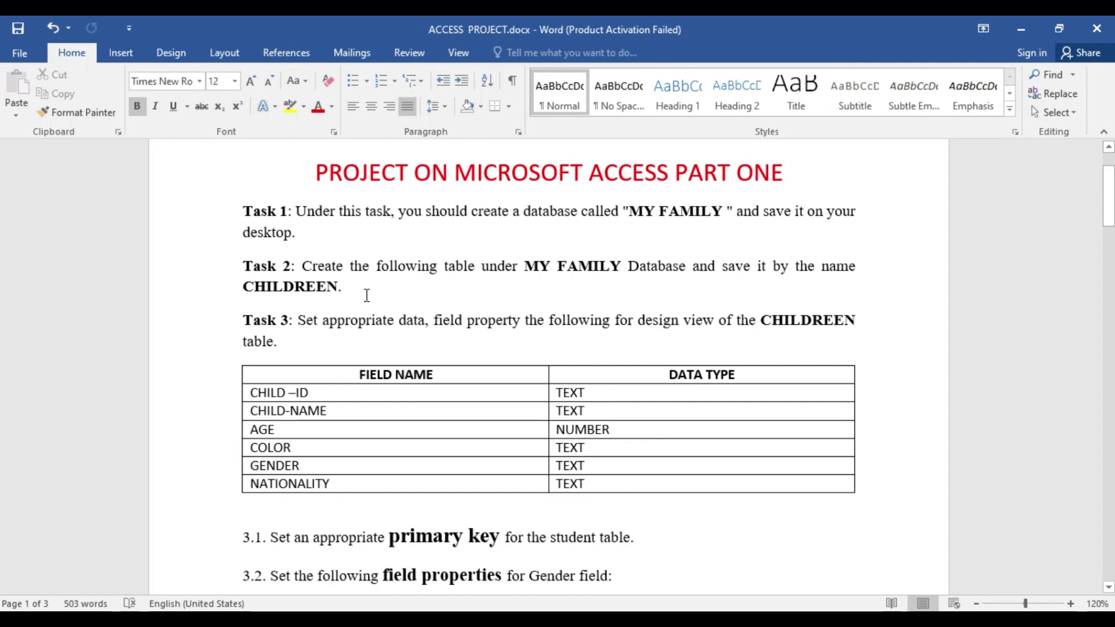
scroll(366, 295, "down", 1)
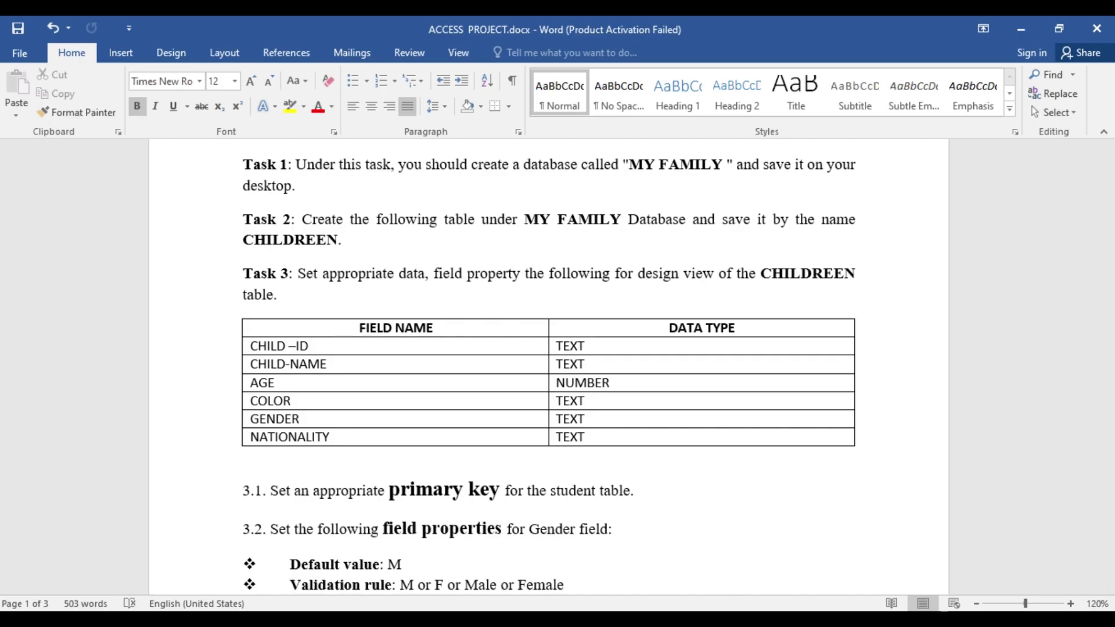
left_click(736, 620)
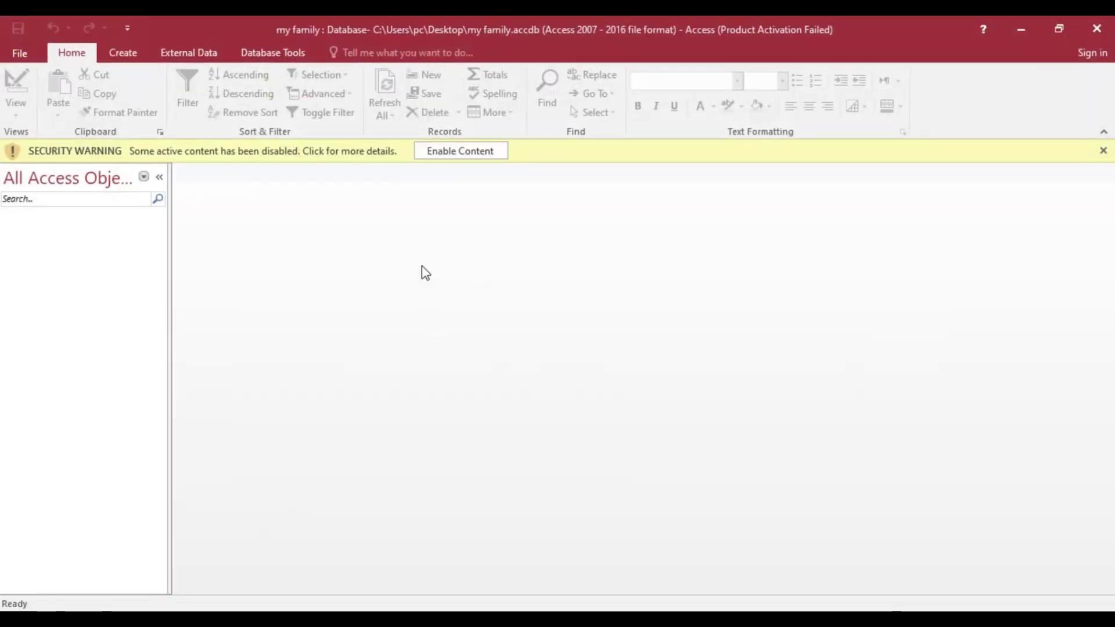
left_click(453, 152)
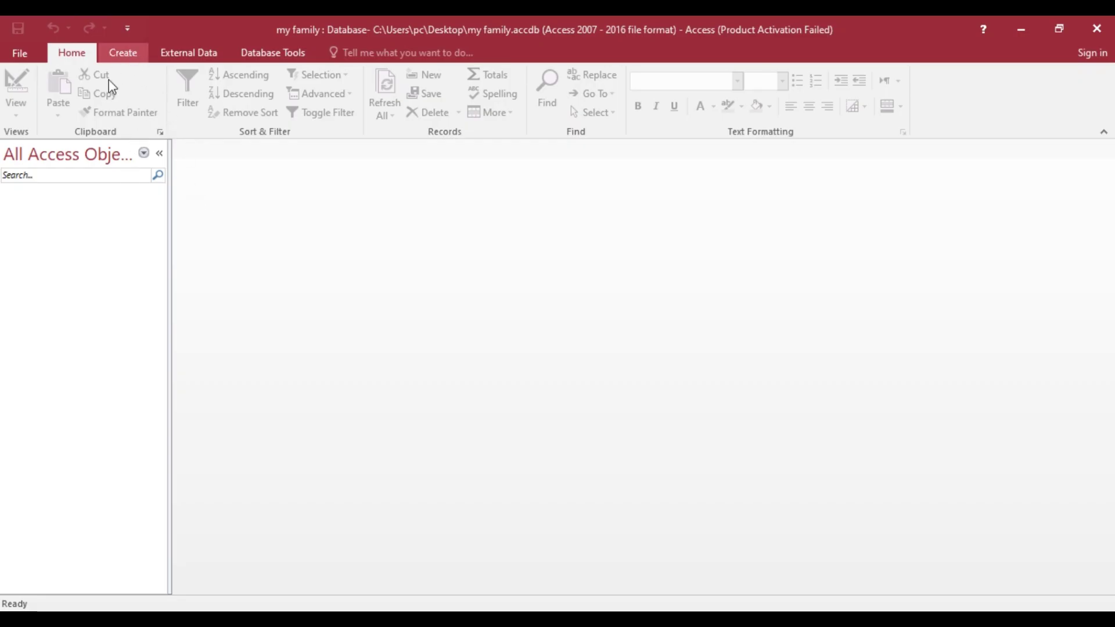
- Create a blank table, switch it to Design view, and save it as CHILDEERN
left_click(125, 54)
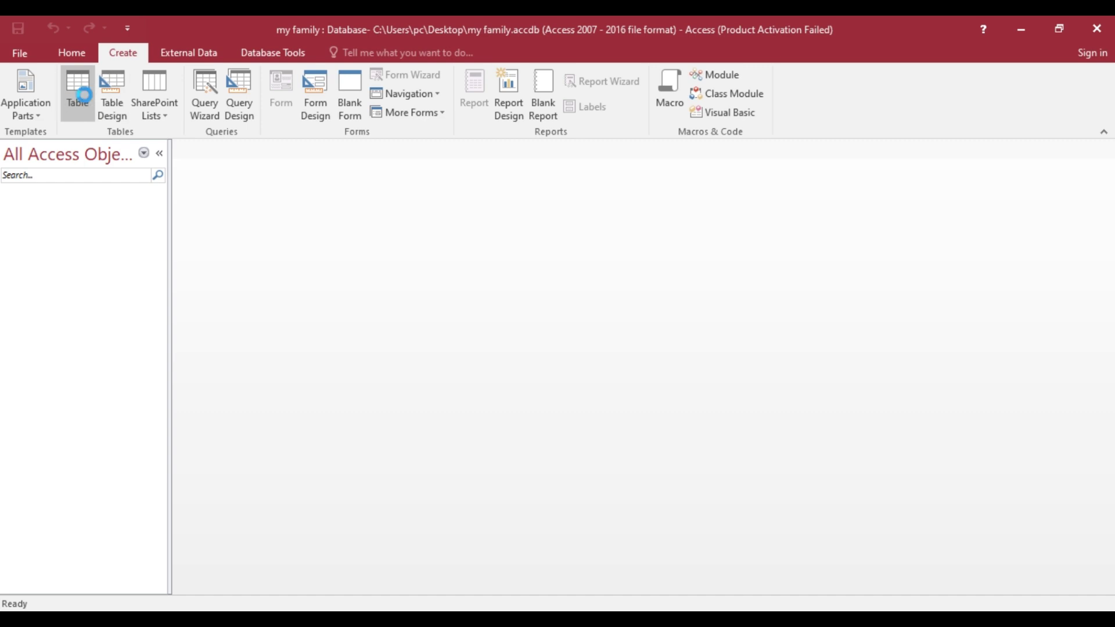
left_click(85, 95)
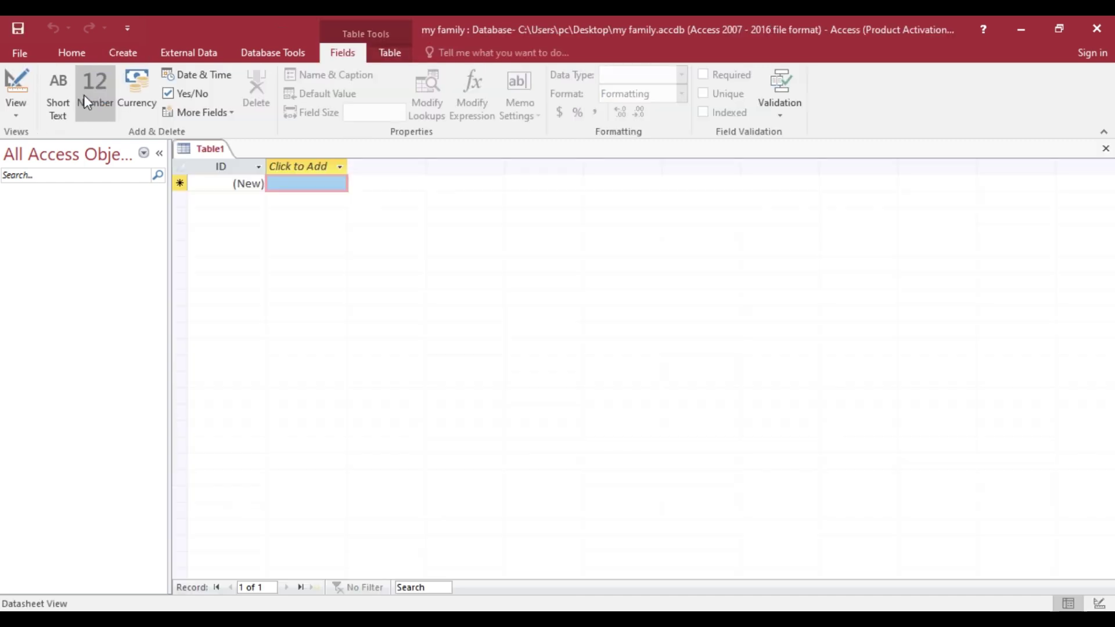
left_click(18, 118)
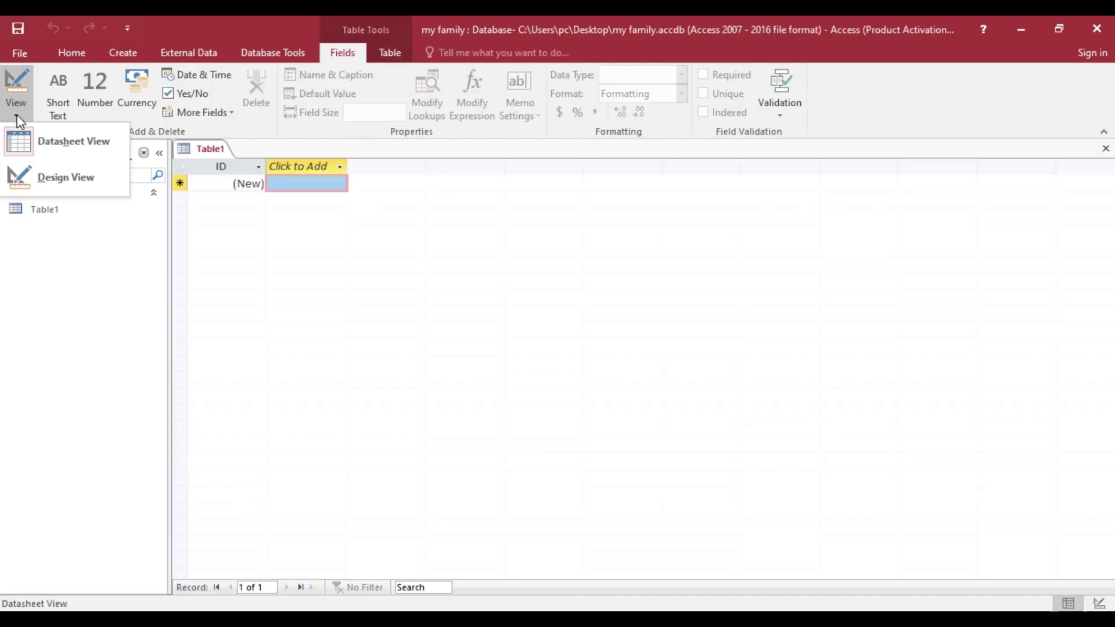
left_click(54, 178)
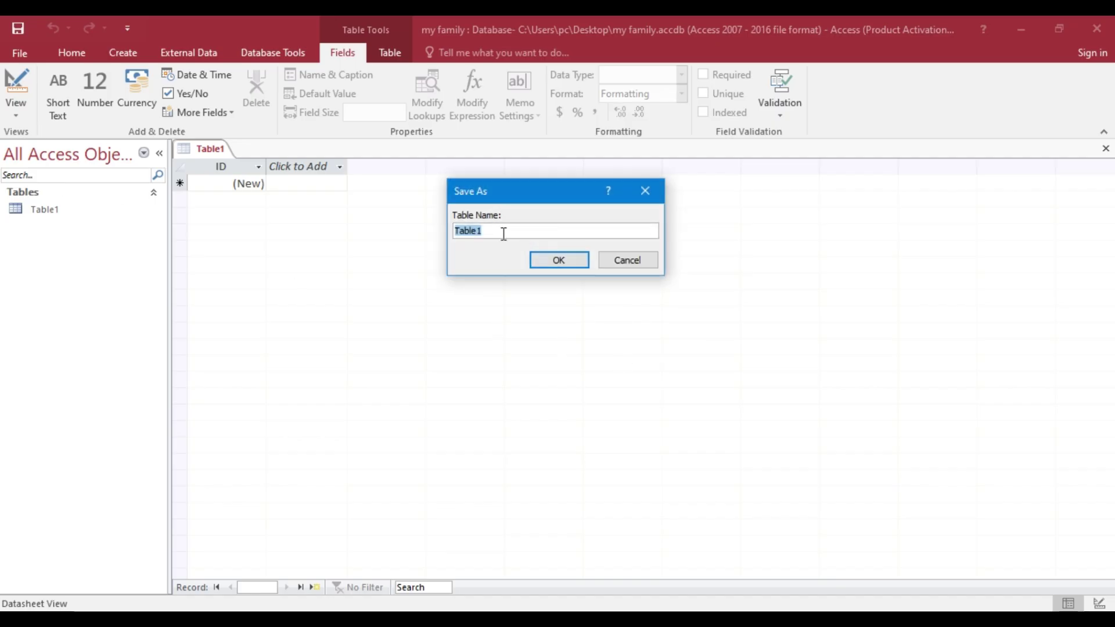
key("Caps_Lock")
type("CHILDEERN")
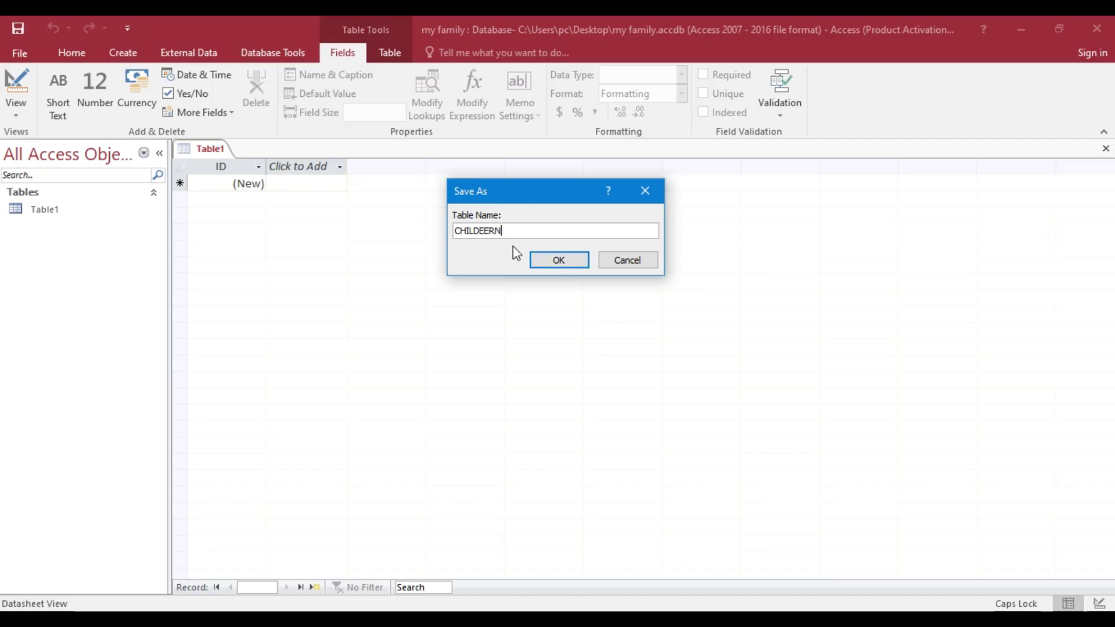
left_click(563, 264)
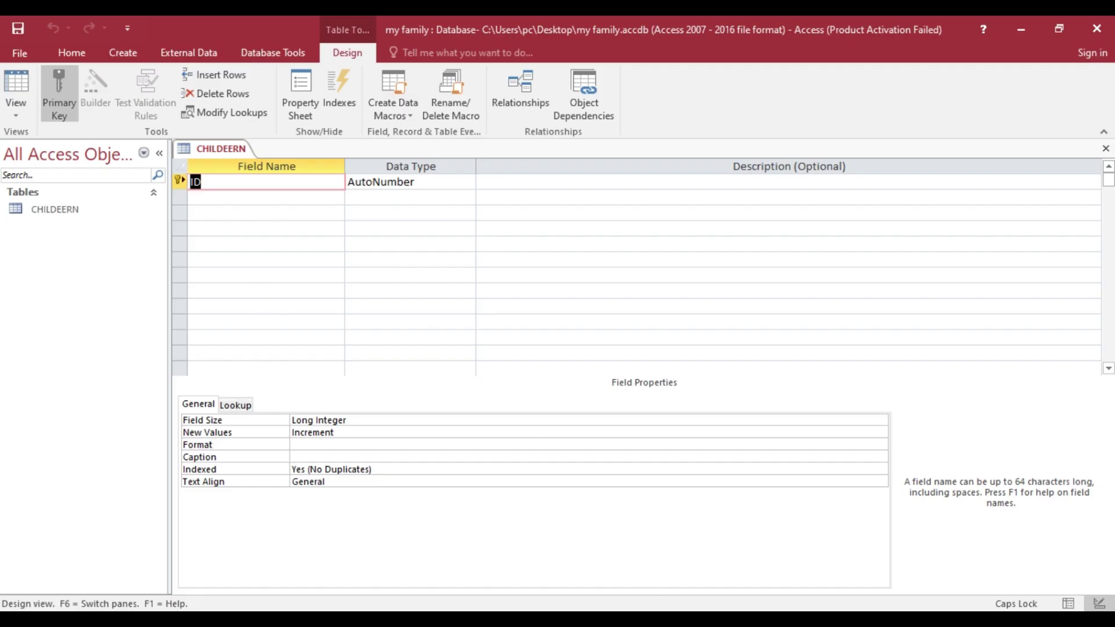
- Add CHILD-ID as a Short Text field and CHILD-NAM as the second field
key("alt+Tab")
type("CH")
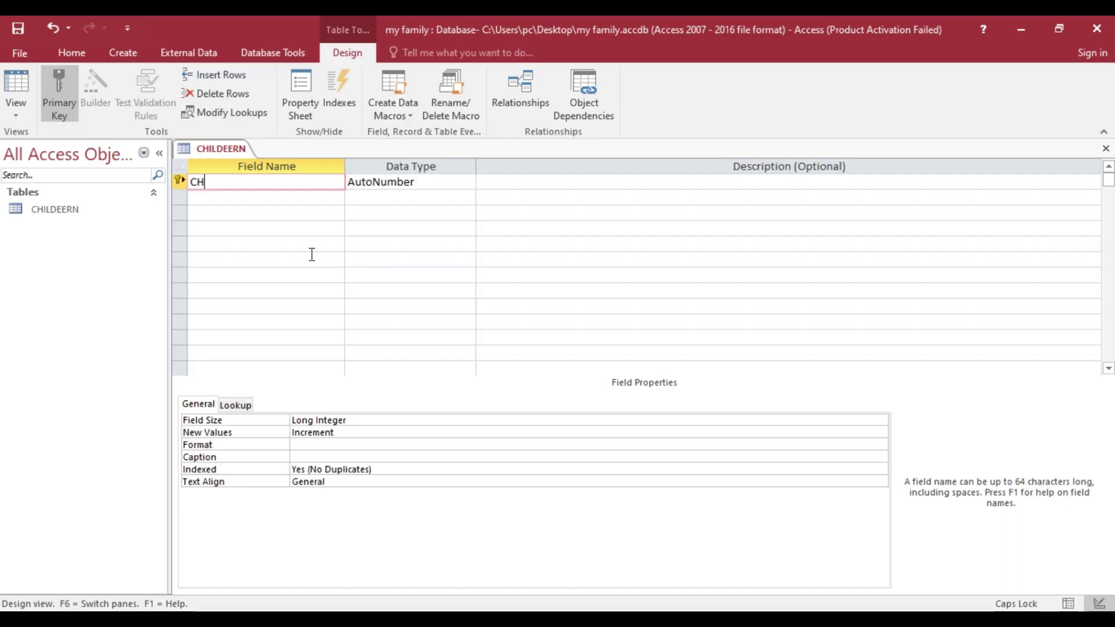
type("ILD-ID")
left_click(425, 182)
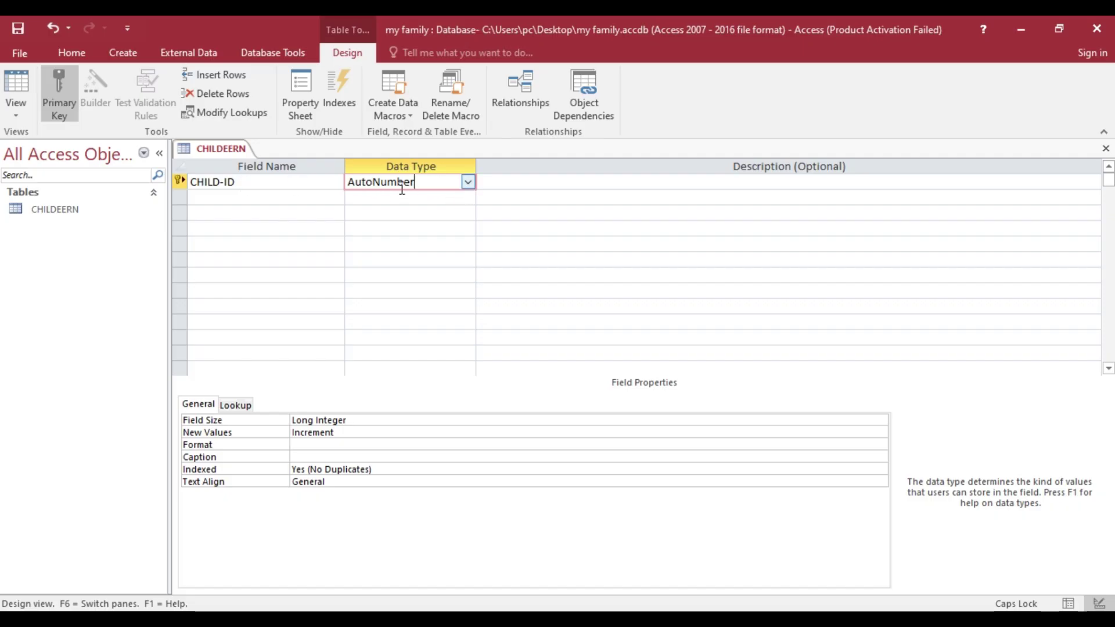
left_click(468, 182)
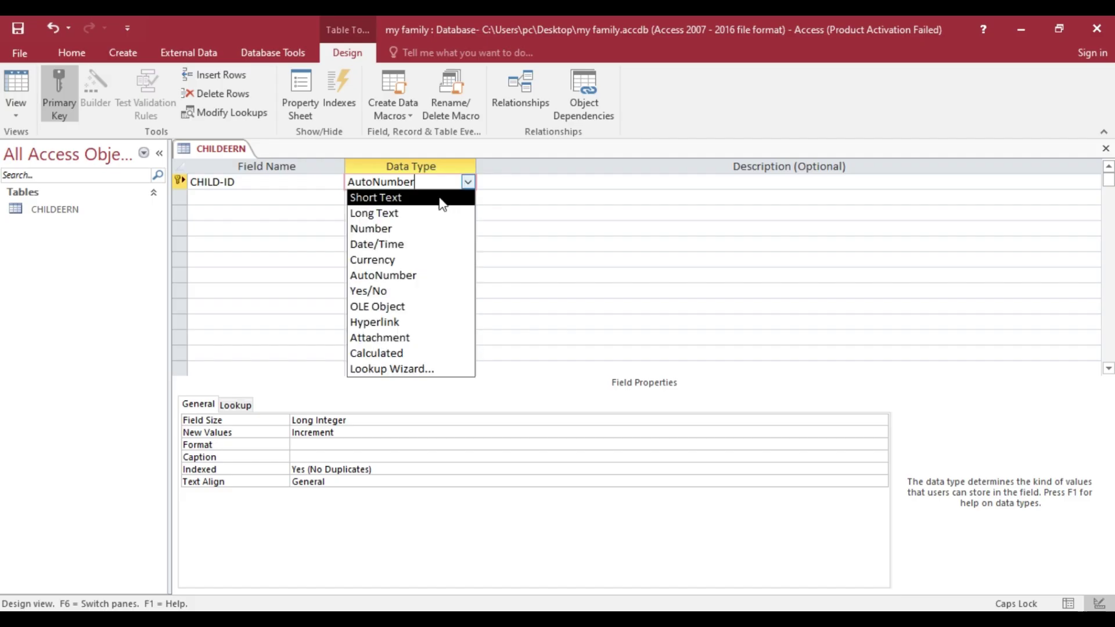
left_click(443, 203)
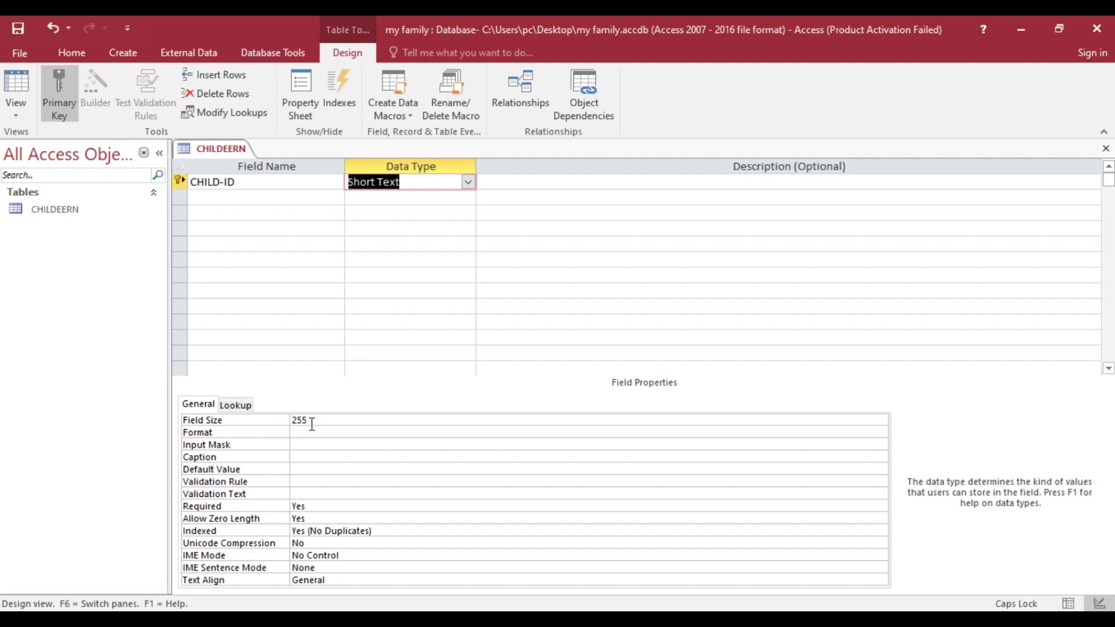
left_click(223, 195)
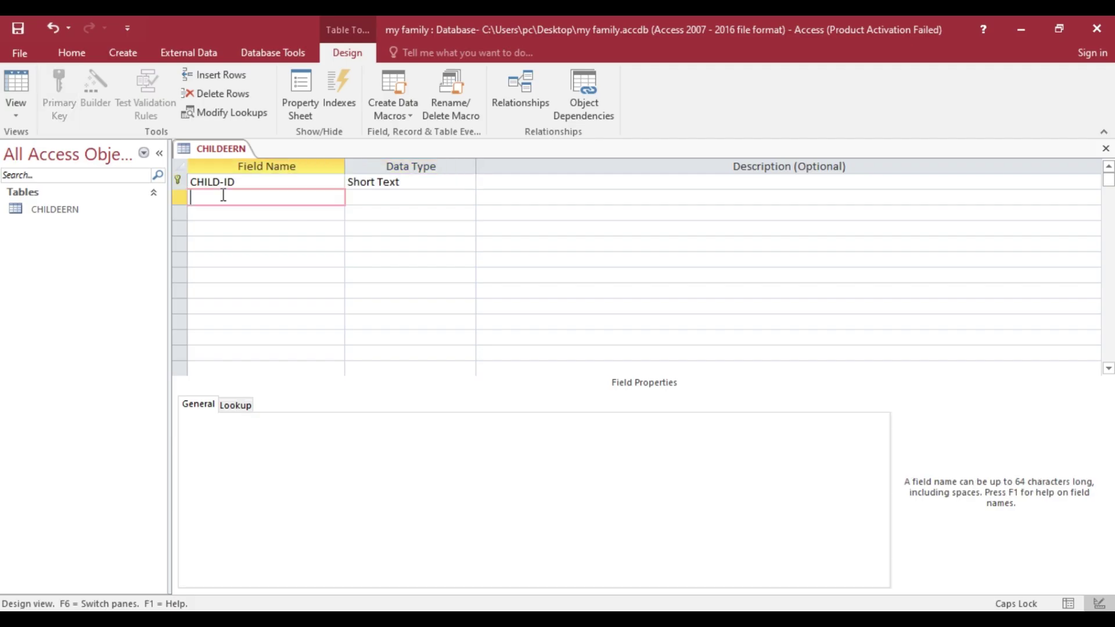
type("CHILD-NAM")
left_click(252, 216)
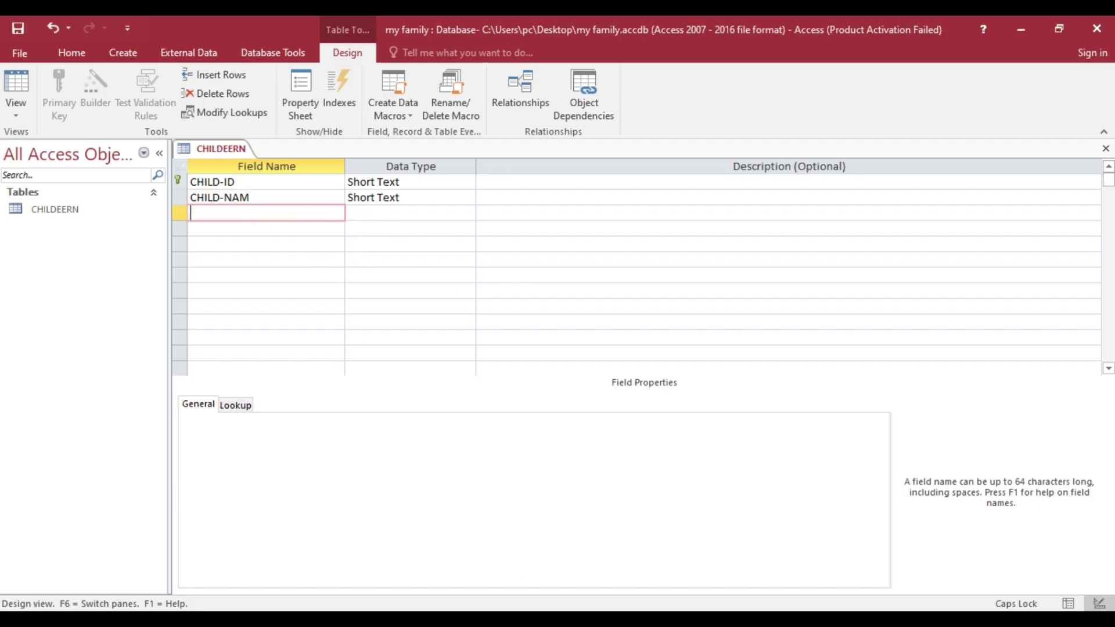
- Add AGE as a Number field, followed by the COLOR field
key("alt+Tab")
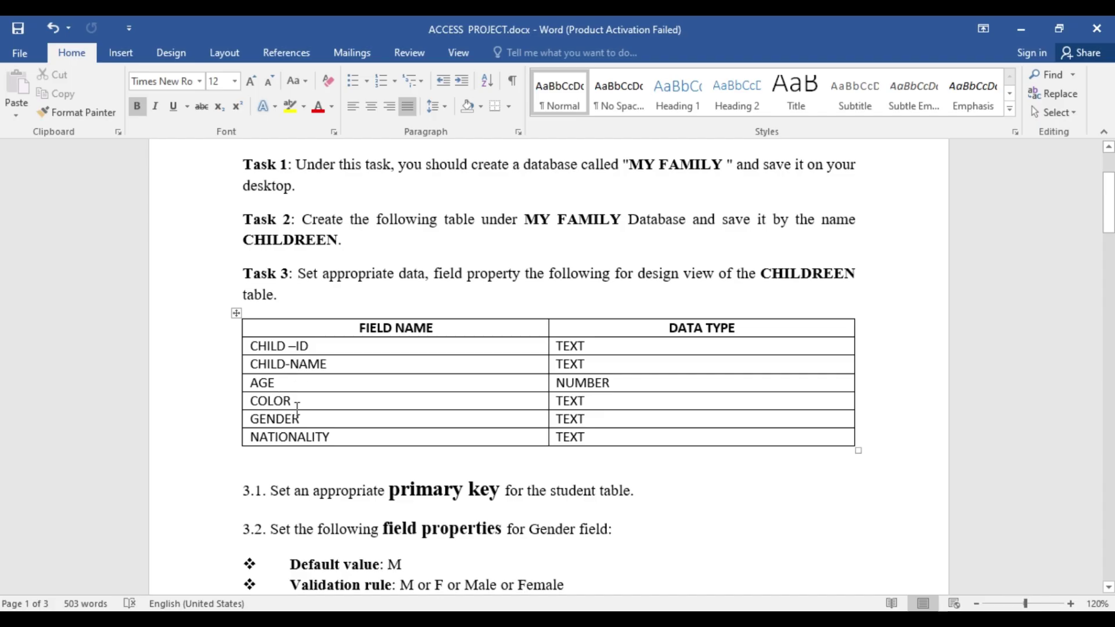
key("alt+Tab")
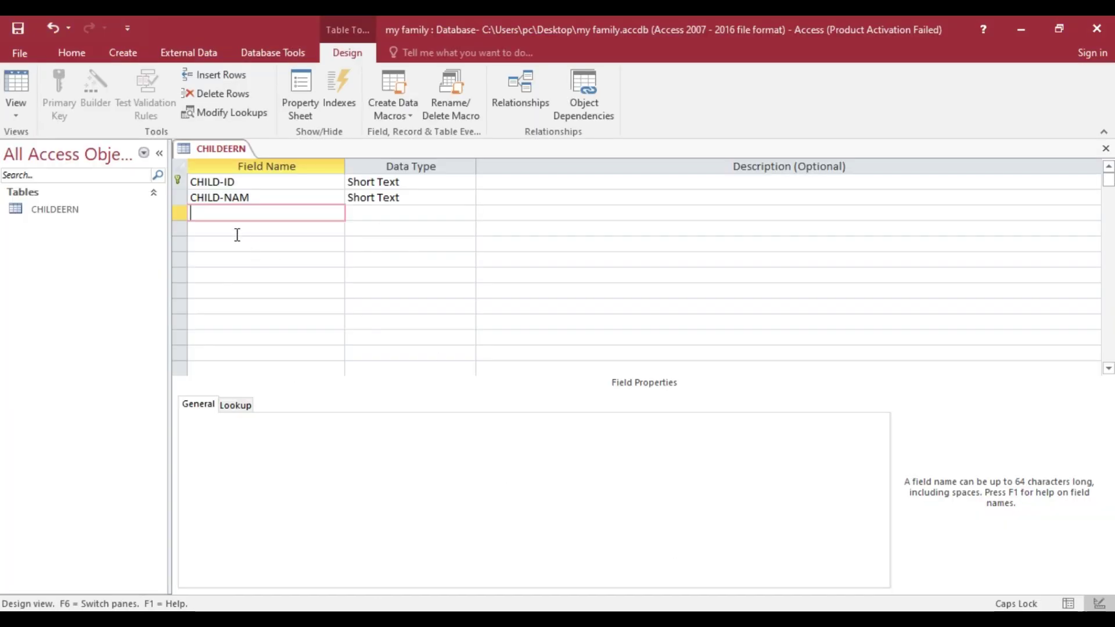
type("AGE")
left_click(367, 213)
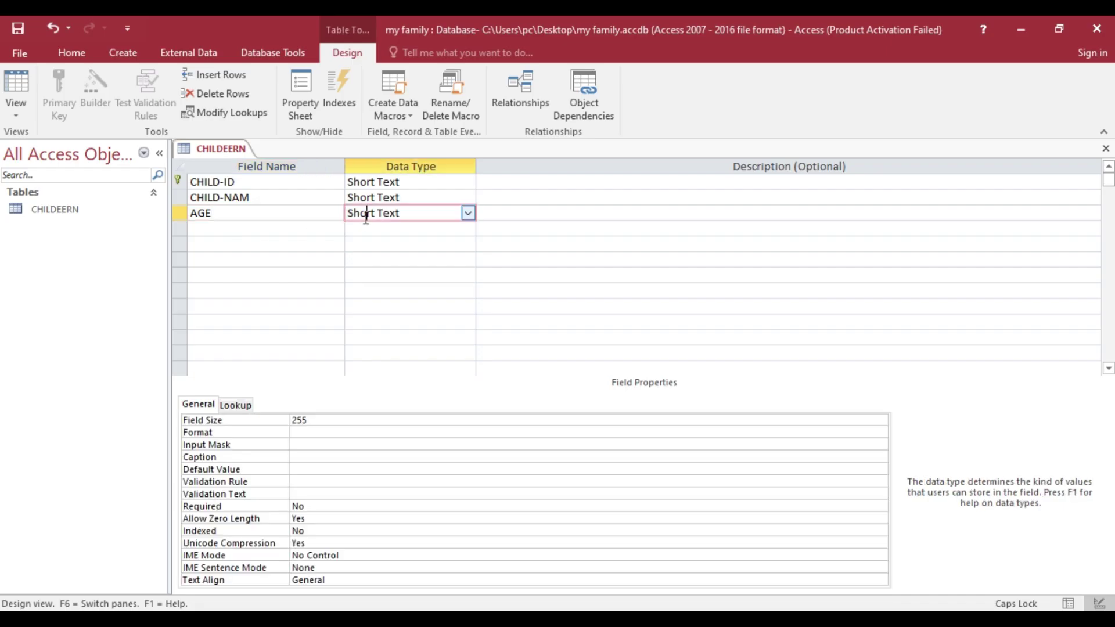
left_click(468, 213)
left_click(410, 259)
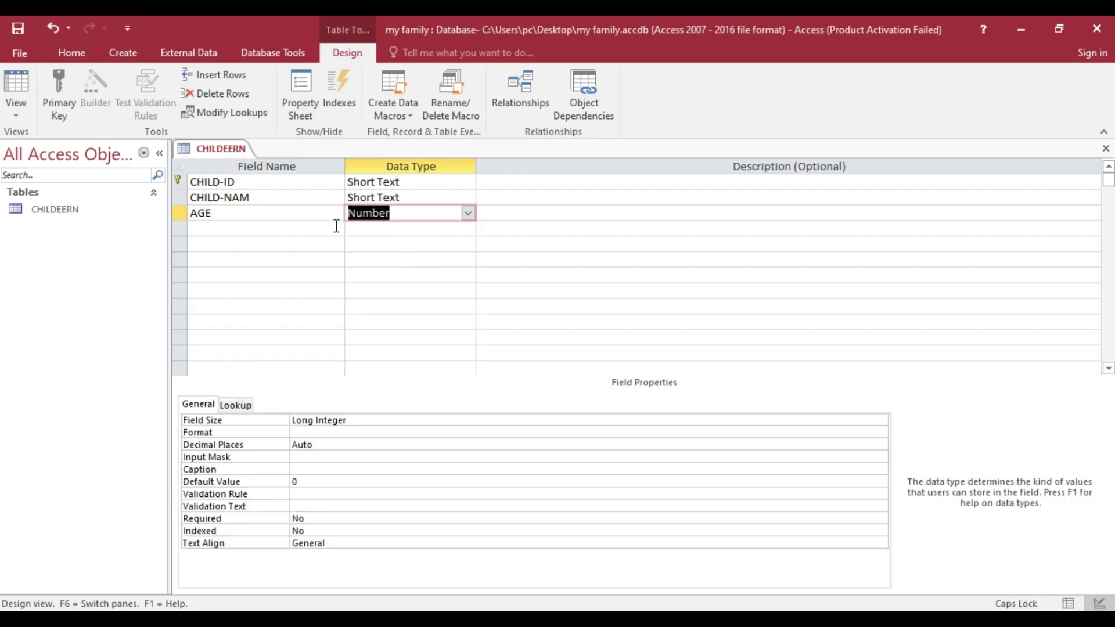
left_click(252, 232)
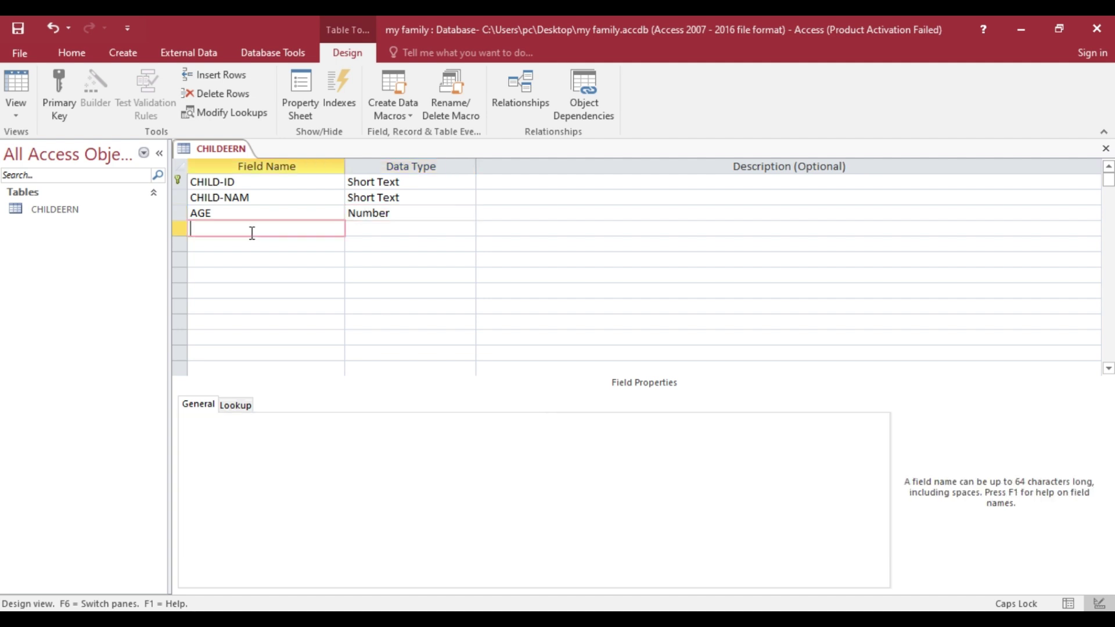
type("COLOR")
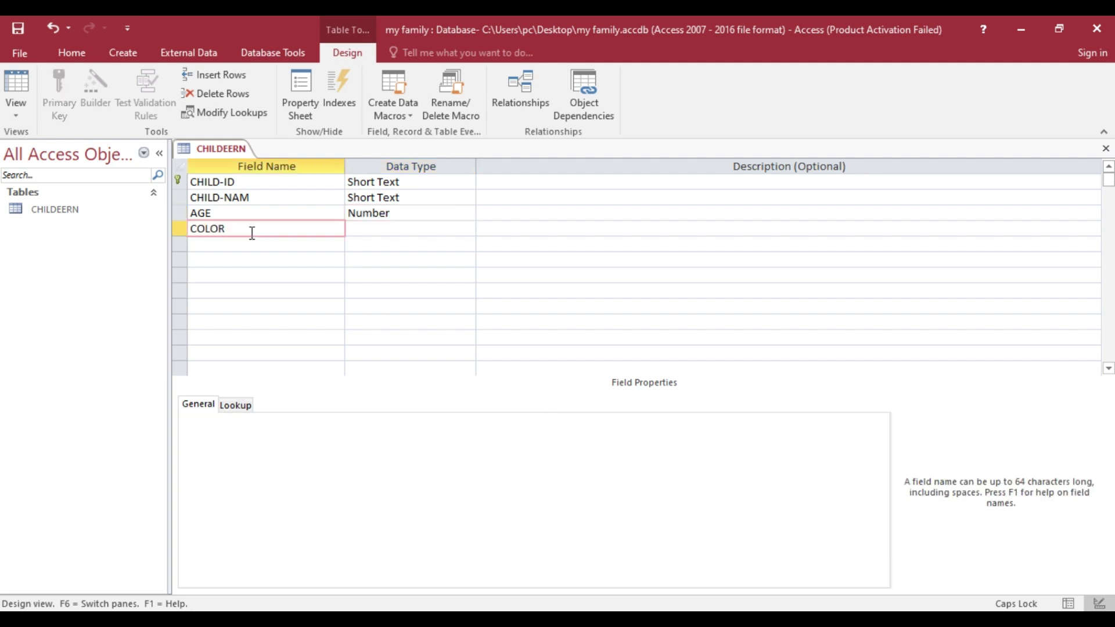
key("Down")
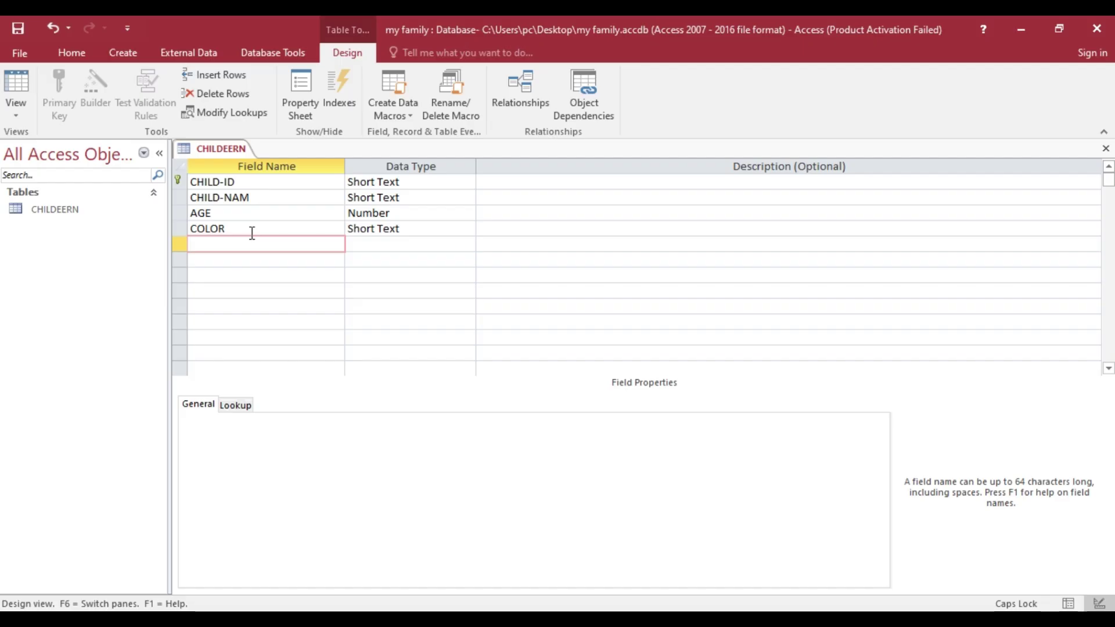
- Add the GENDER and NATIONALTY fields as Short Text
type("GENDER")
left_click(241, 261)
key("alt+Tab")
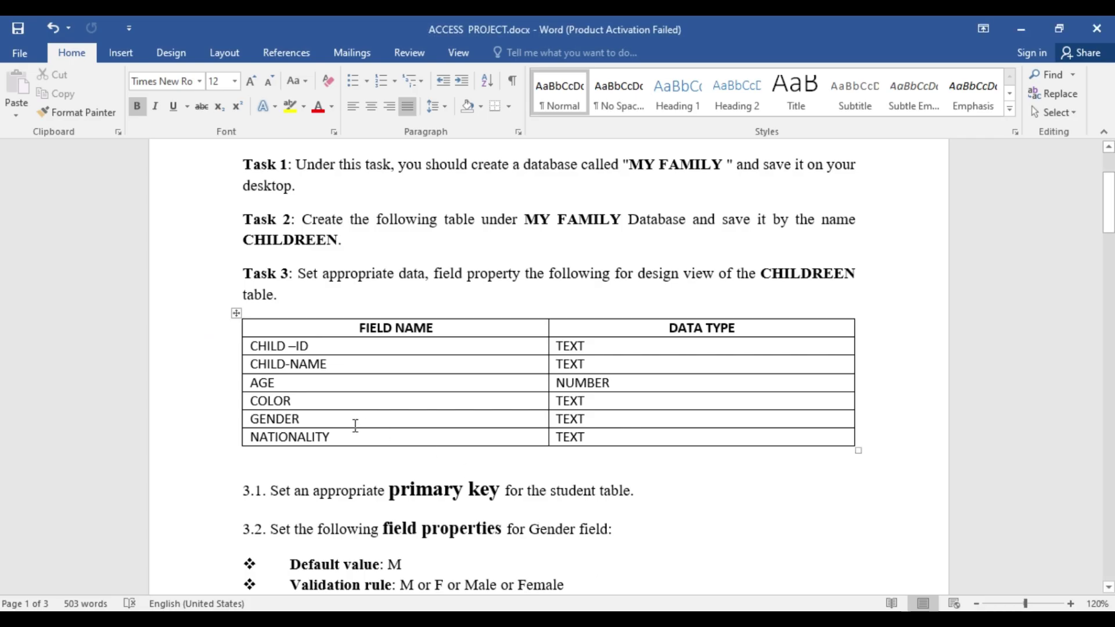
key("alt+Tab")
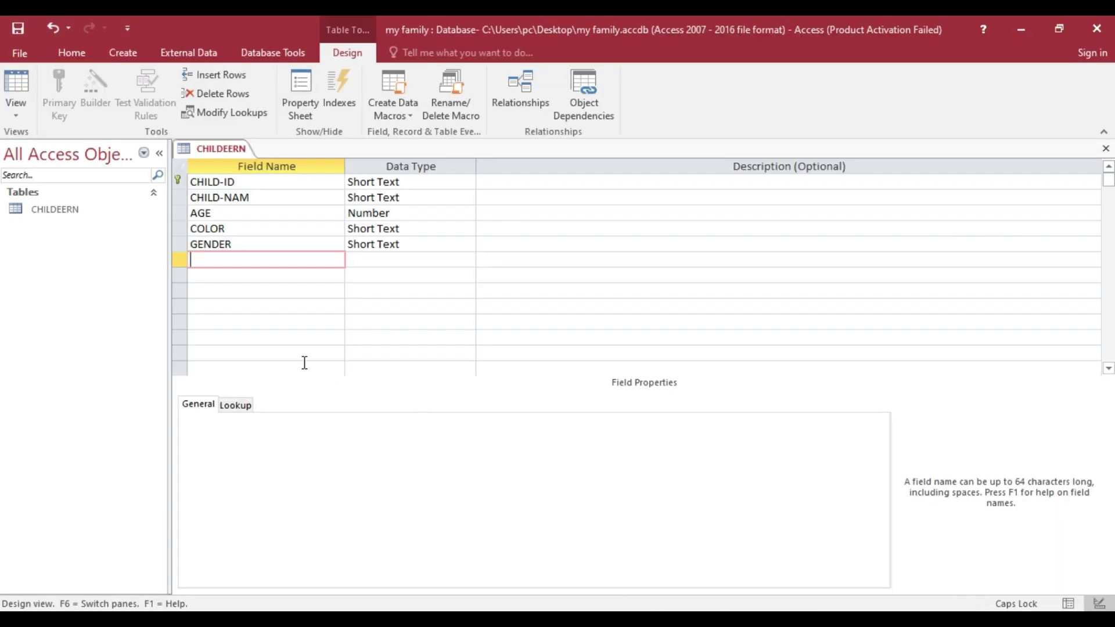
type("NATI")
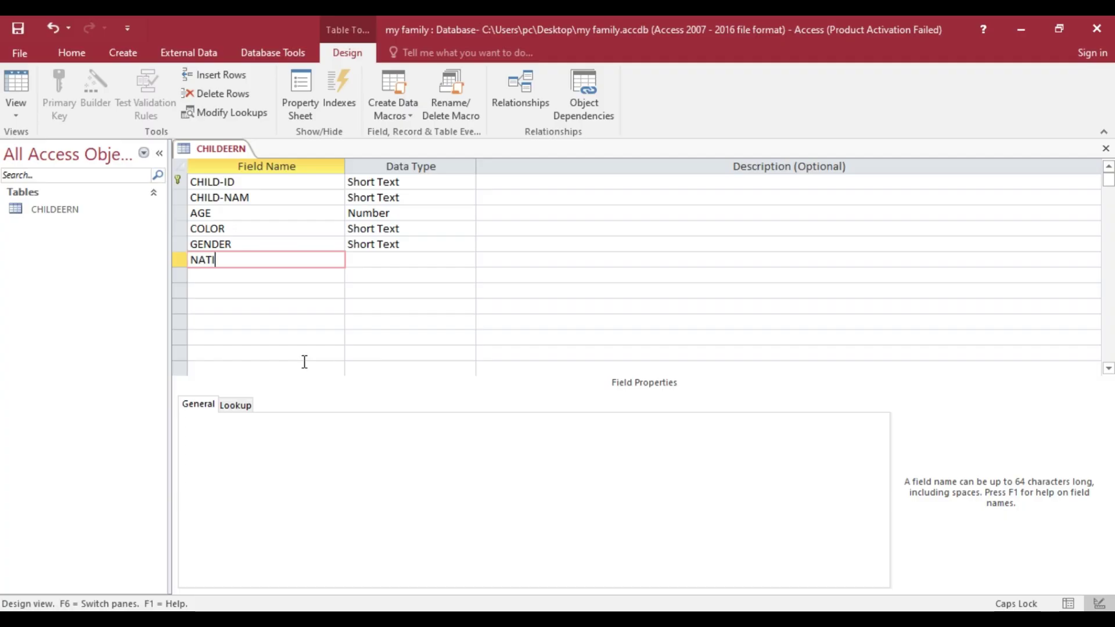
type("ONALTY")
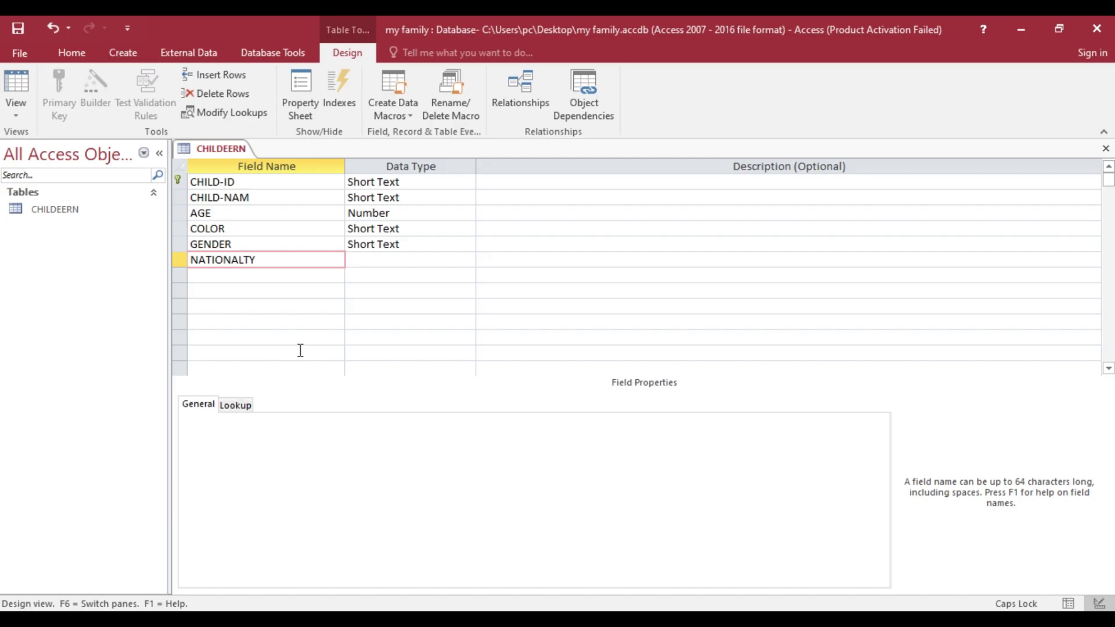
left_click(386, 272)
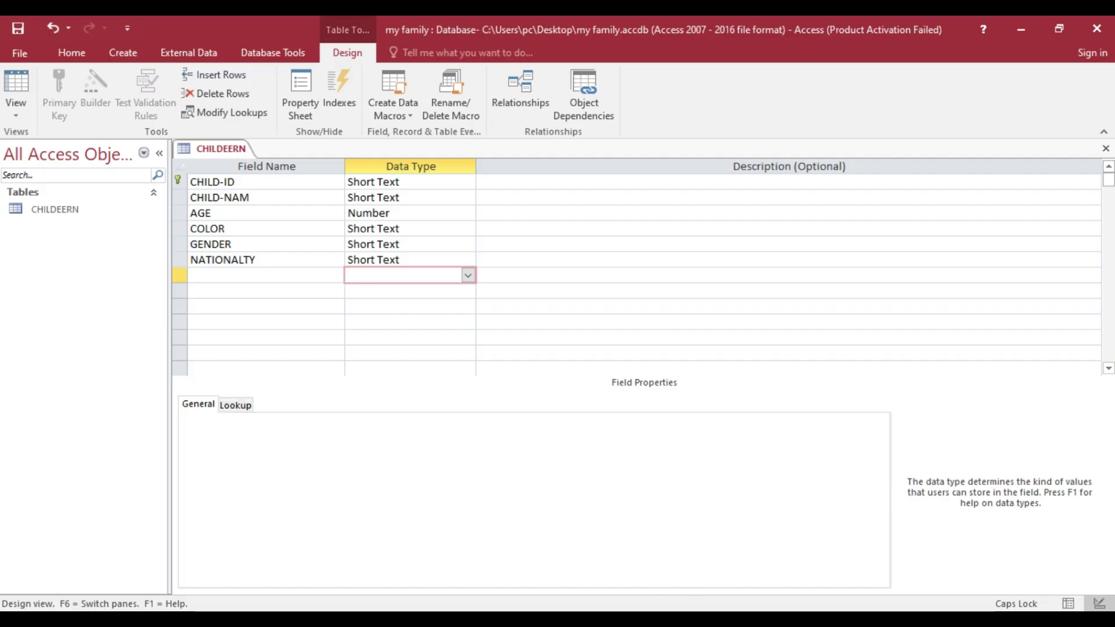
left_click(691, 620)
- Review Tasks 3.1–6 in Word, then select the CHILD-ID field in the Access design
scroll(439, 355, "down", 3)
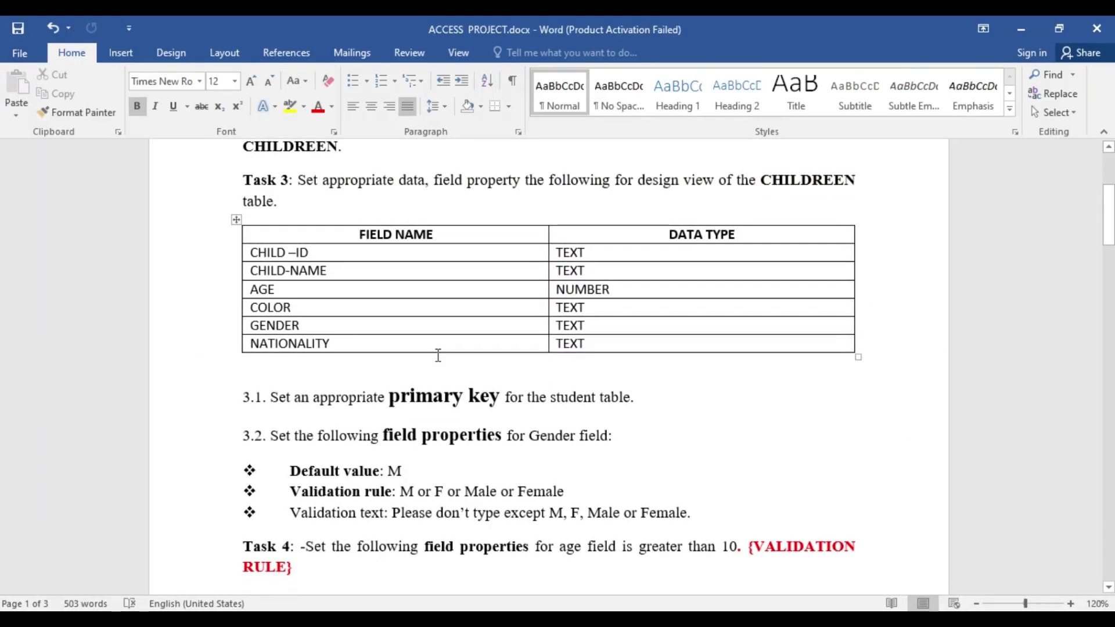
scroll(470, 331, "down", 3)
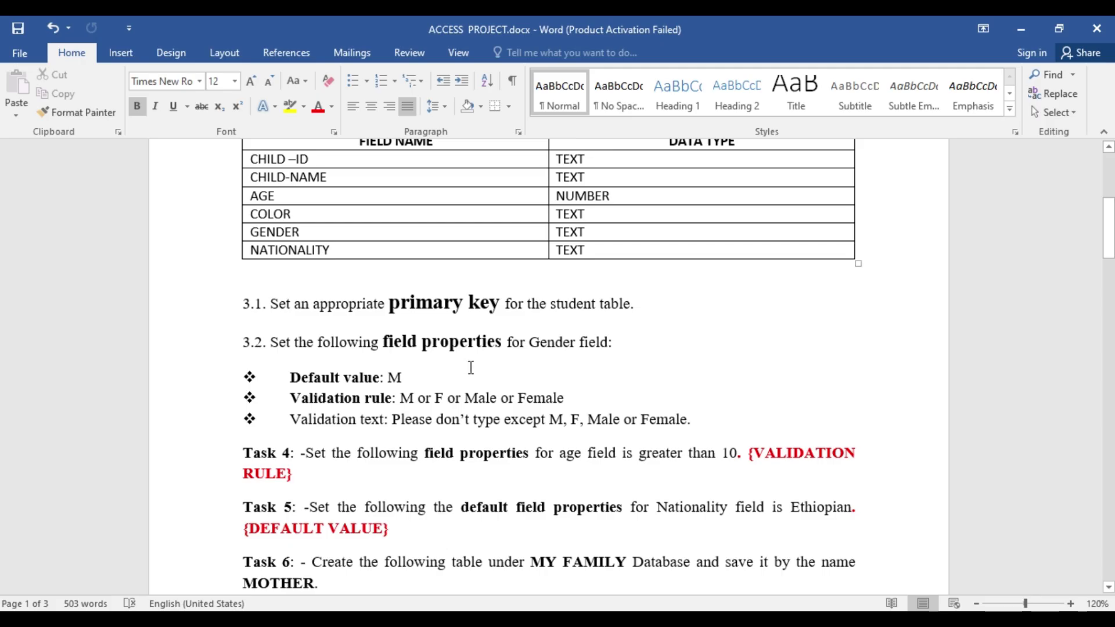
scroll(471, 368, "down", 1)
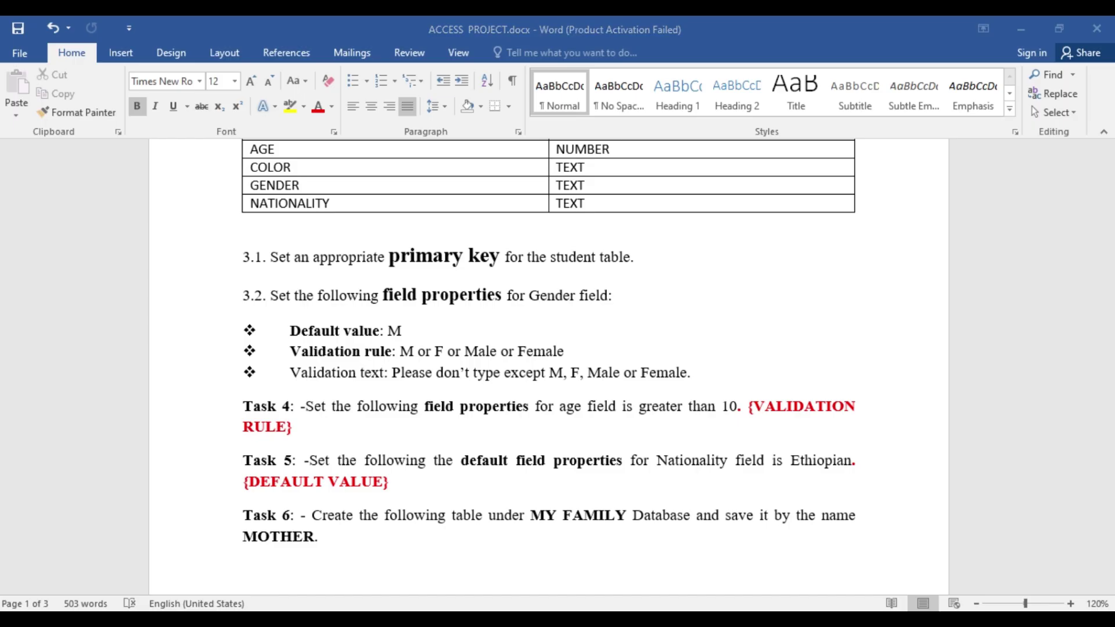
key("alt+Tab")
left_click(220, 182)
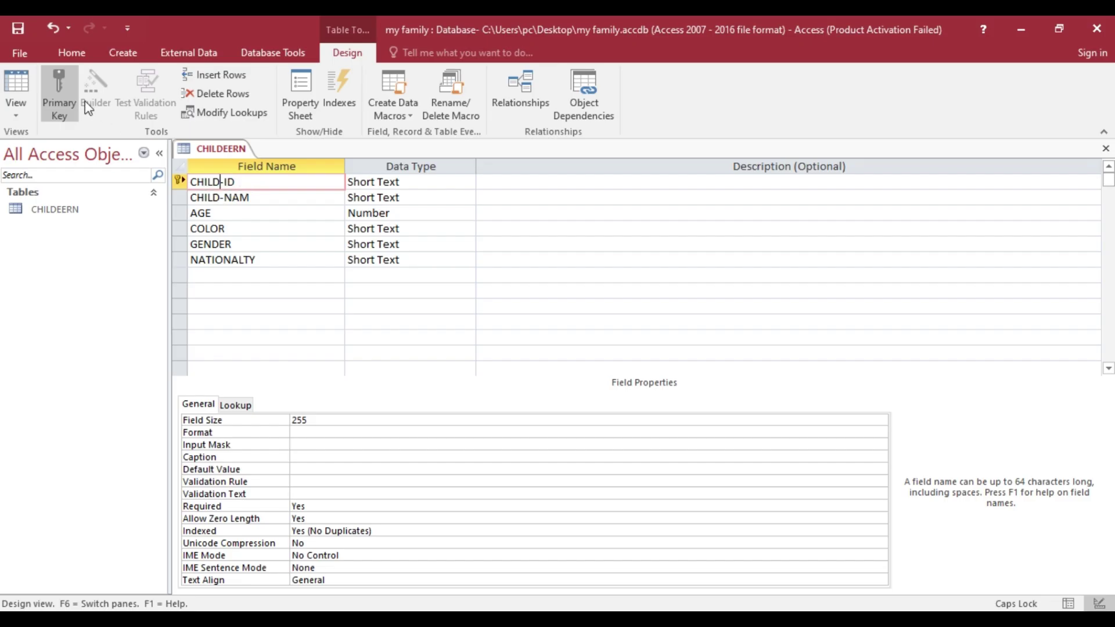
- Save the six-field CHILDEERN design from its tab menu and switch back to Word
right_click(212, 149)
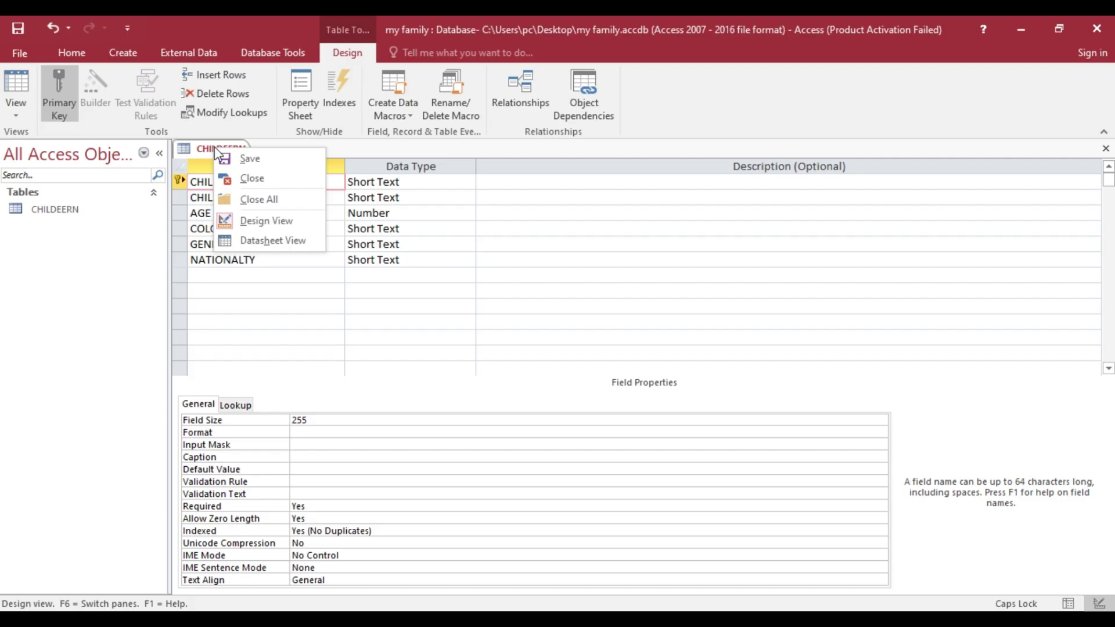
left_click(249, 158)
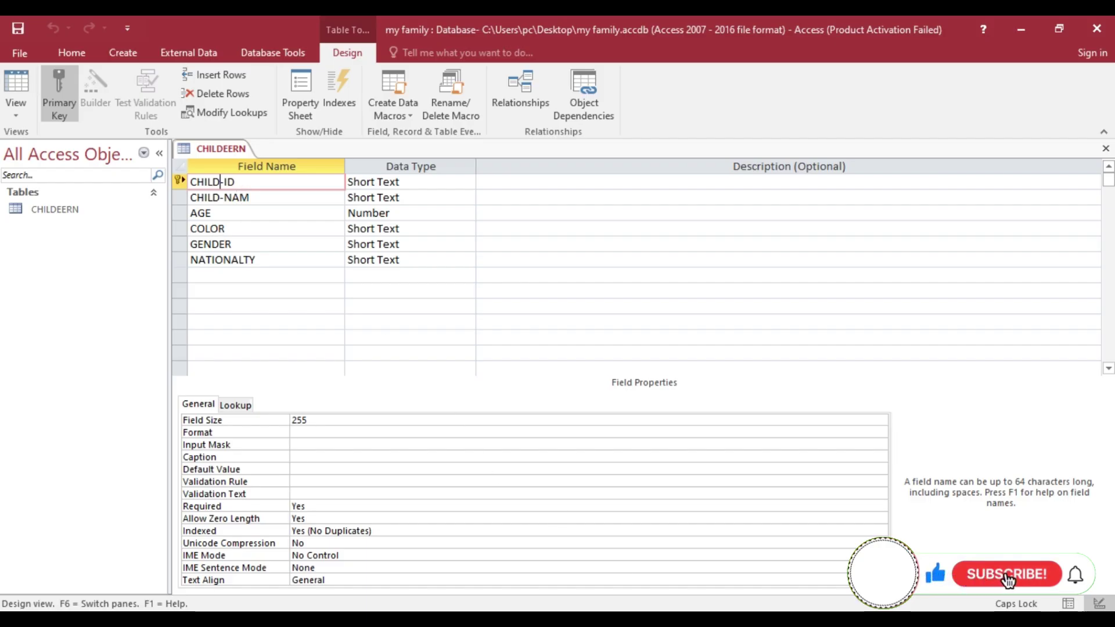
key("alt+Tab")
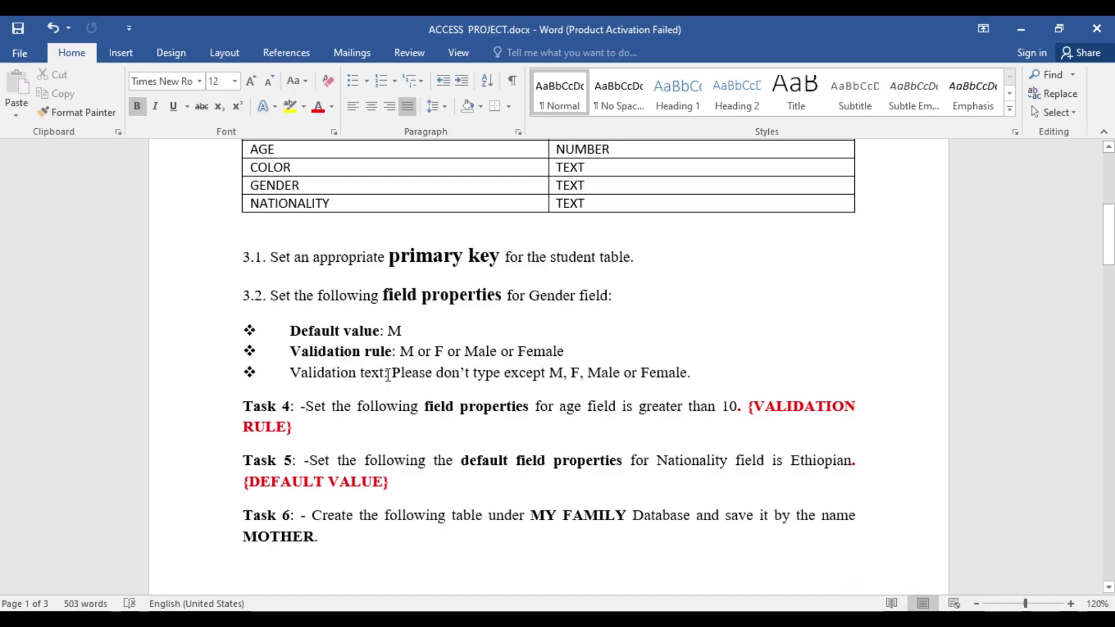
- Bold the 'Validation text:' label in the Word task sheet
left_click_drag(389, 373, 291, 372)
left_click(321, 348)
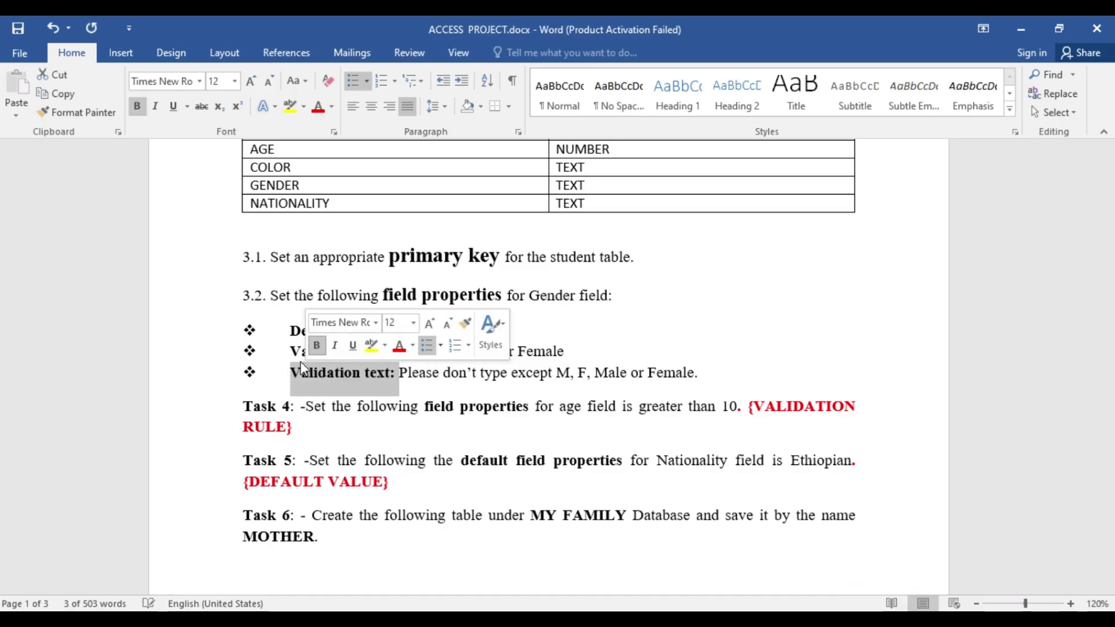
left_click(289, 333)
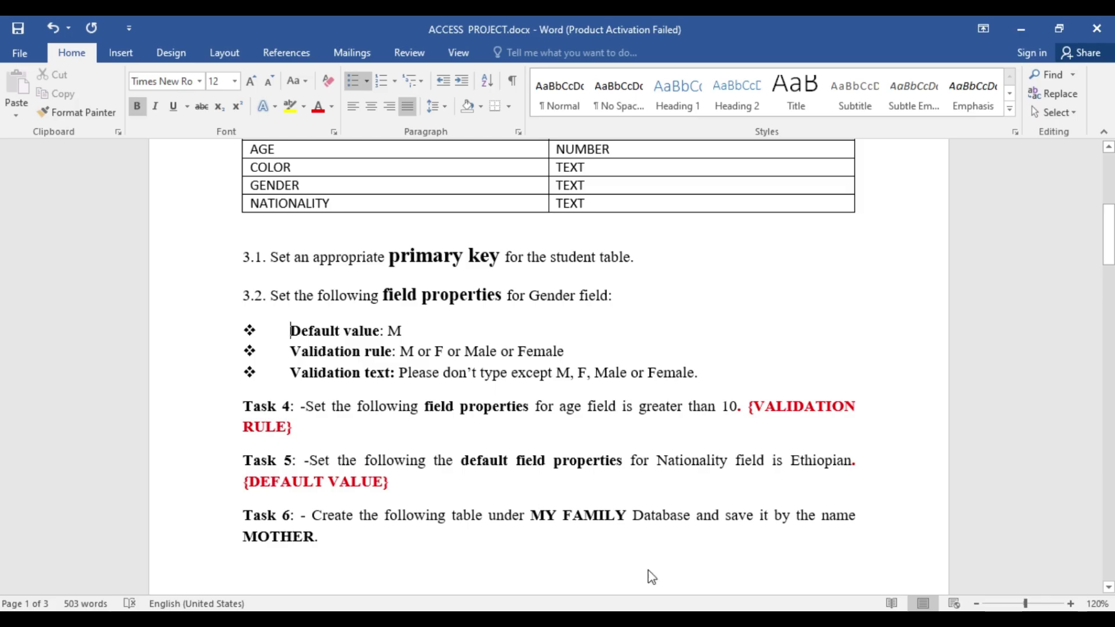
- Give GENDER default M, rule "M" Or "F", and validation text 'PLAESE TYPE ONLY M OR F'
key("alt+Tab")
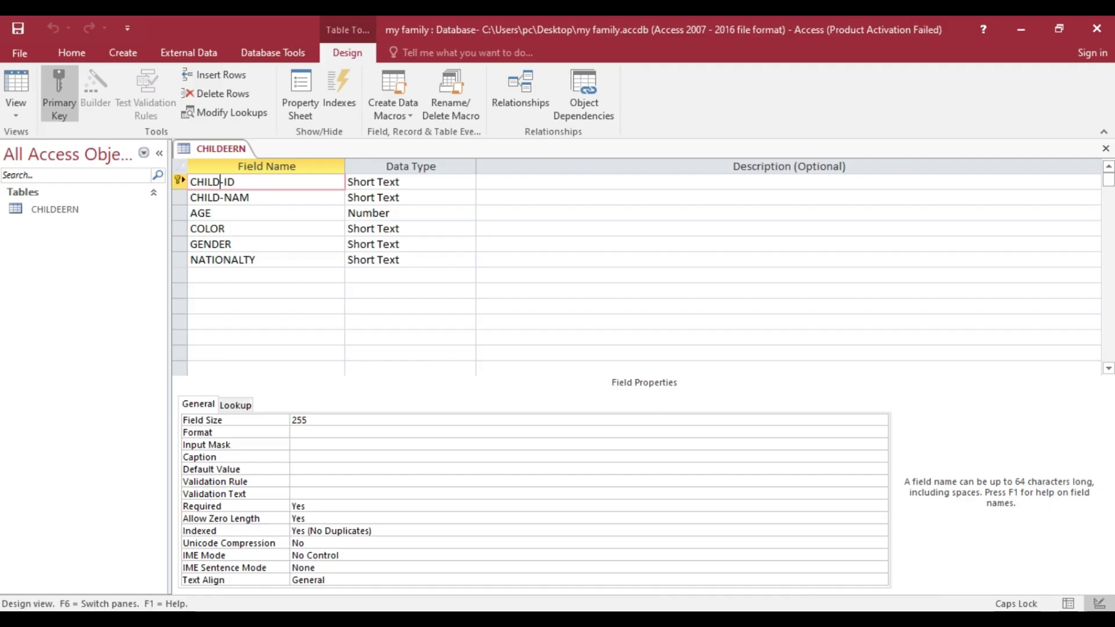
left_click(234, 244)
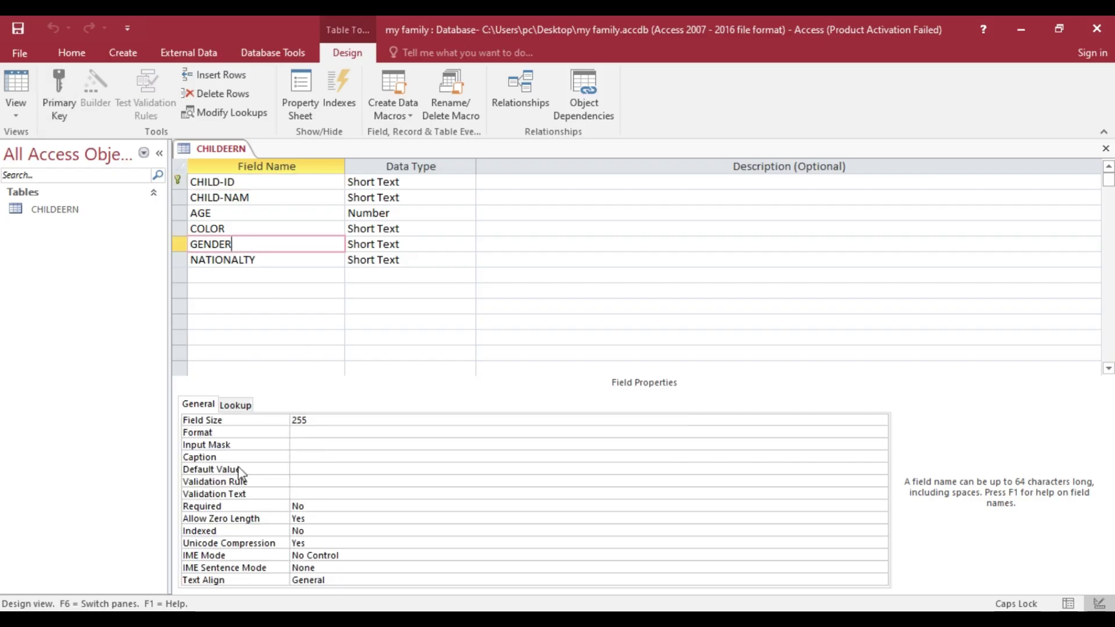
left_click(302, 468)
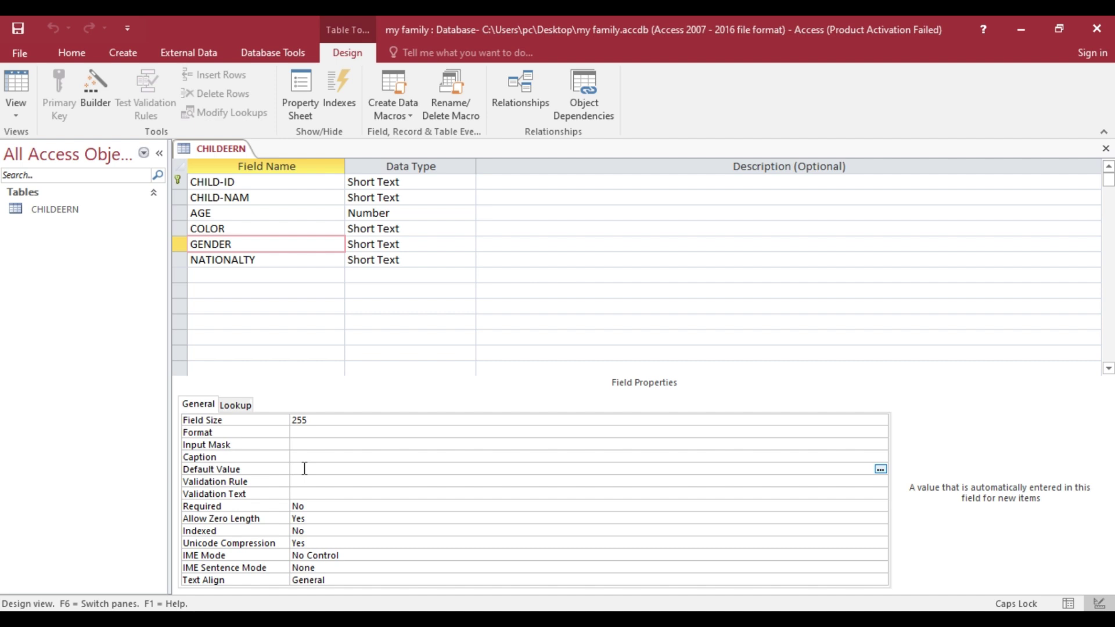
type("M")
key("Return")
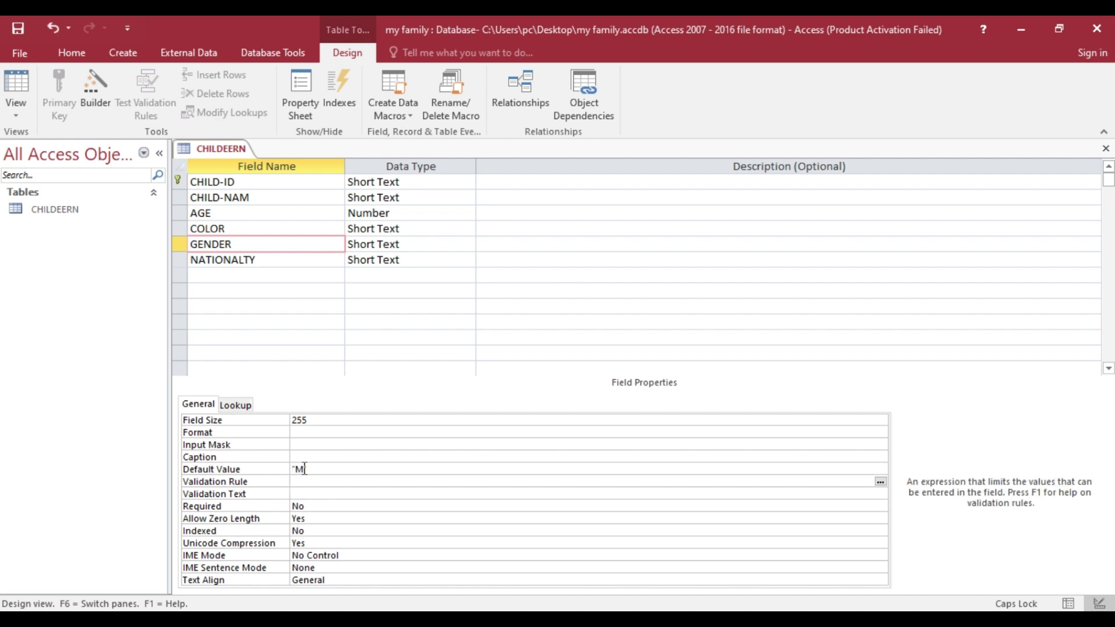
type("M OR")
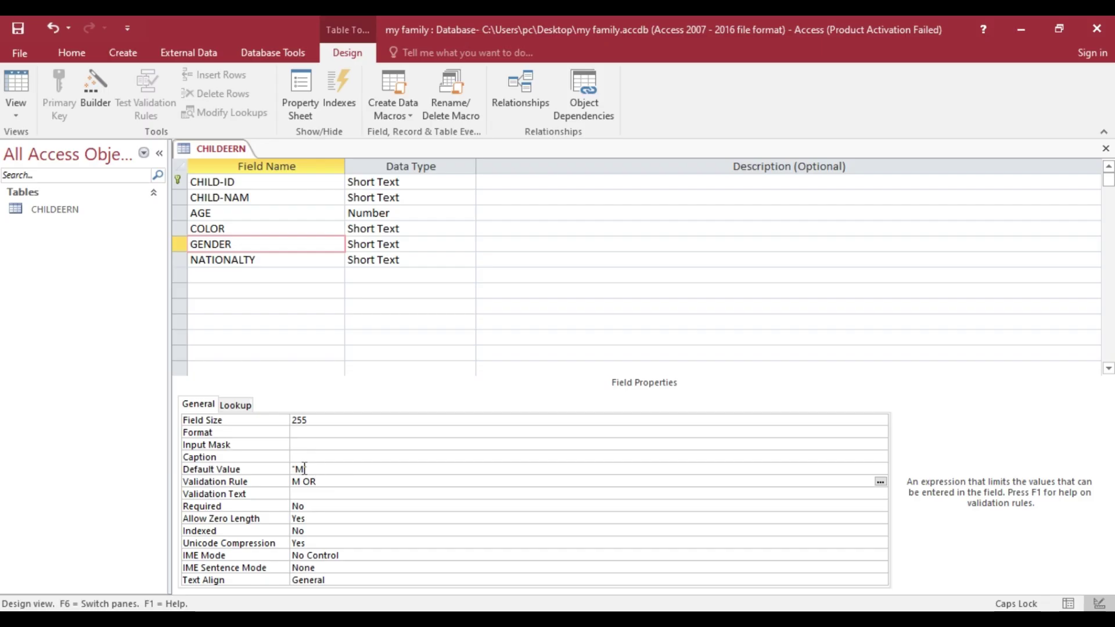
type(" F")
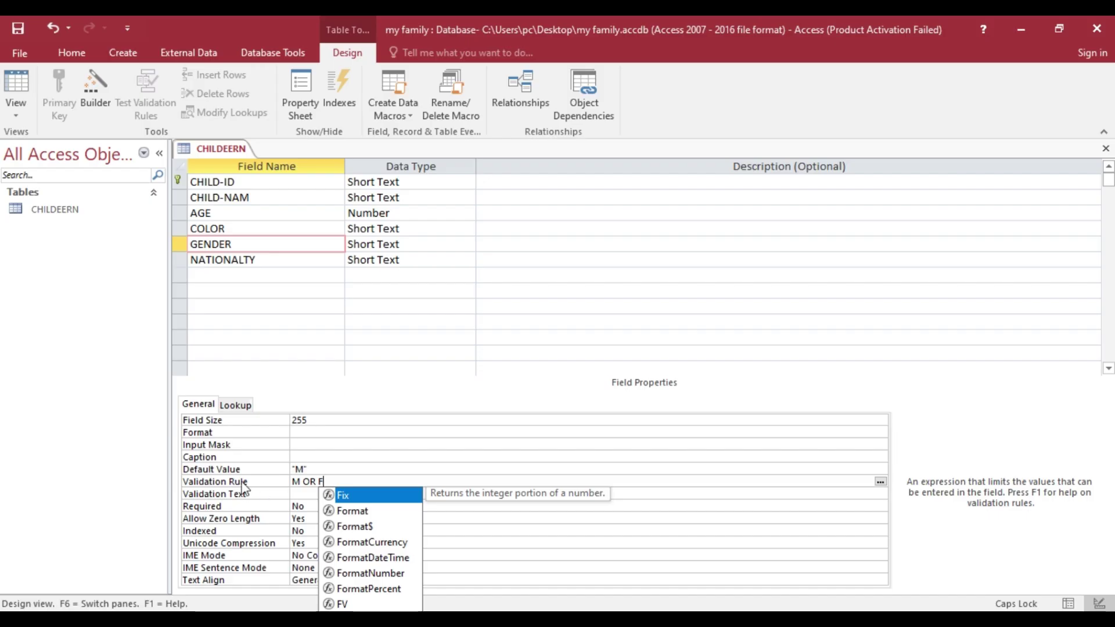
left_click(306, 494)
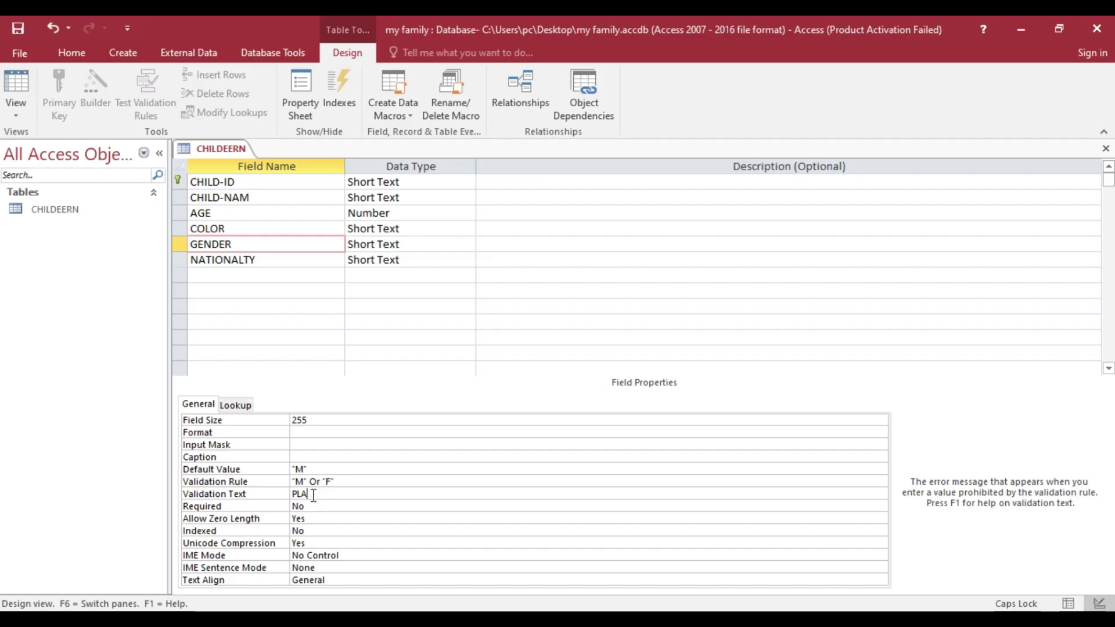
type("ESE TYPE ONLY M")
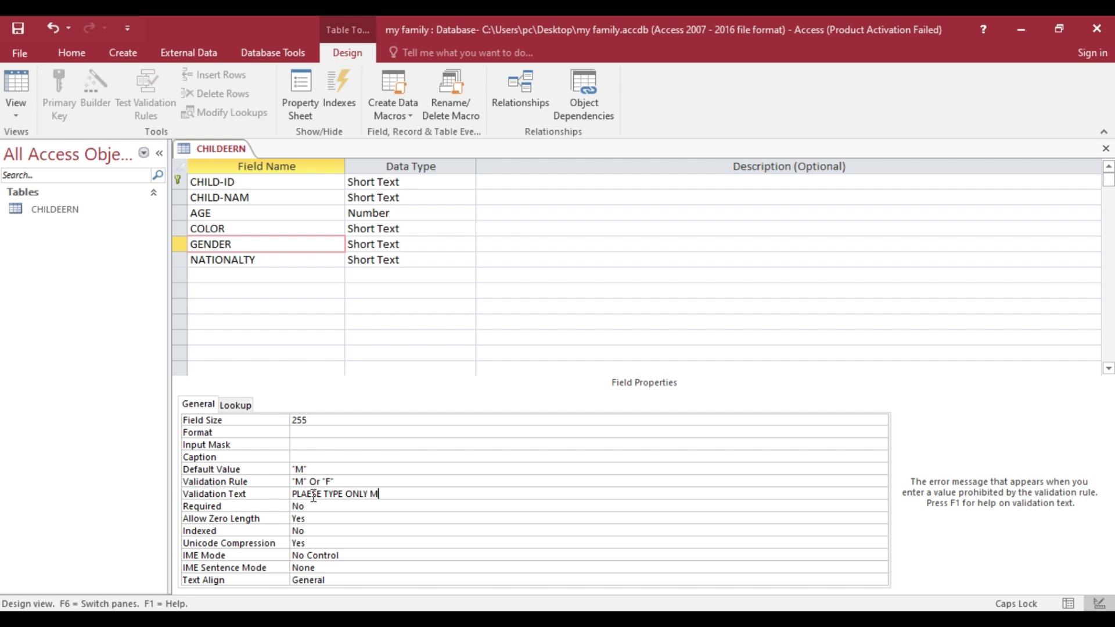
type("OR F")
left_click(259, 215)
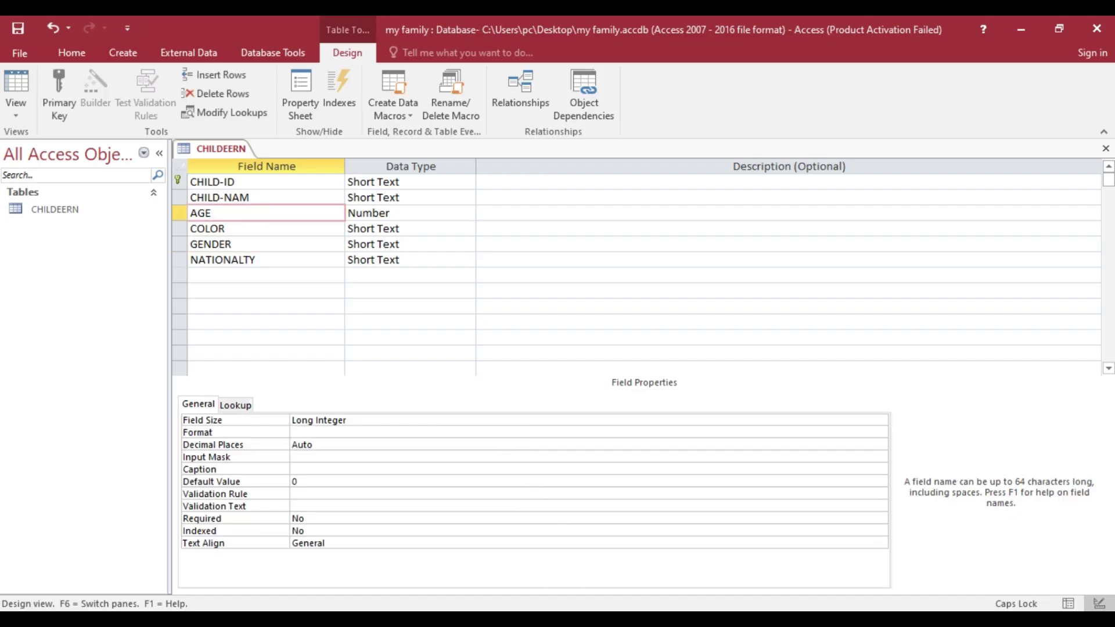
- Check the age requirement, set AGE's validation rule to >10, and save CHILDEERN
key("alt+Tab")
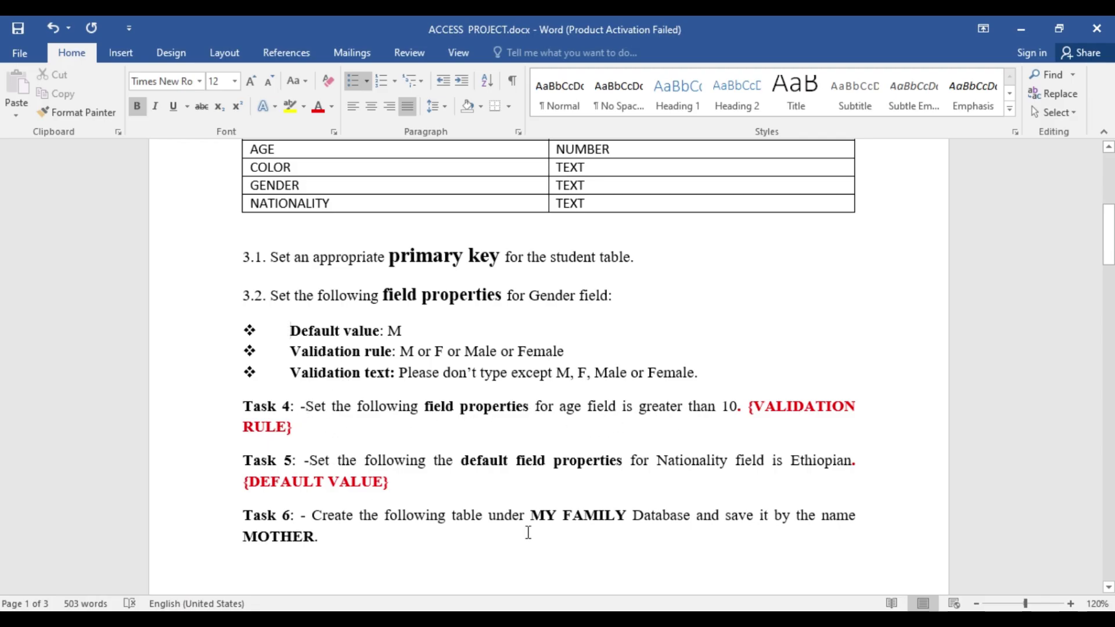
key("alt+Tab")
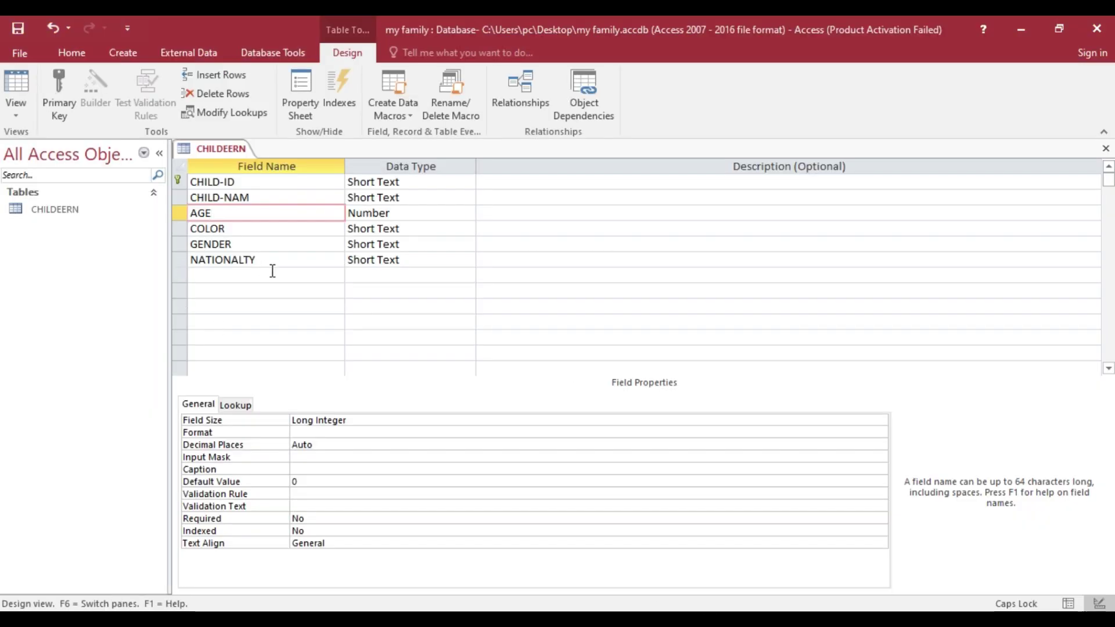
left_click(314, 493)
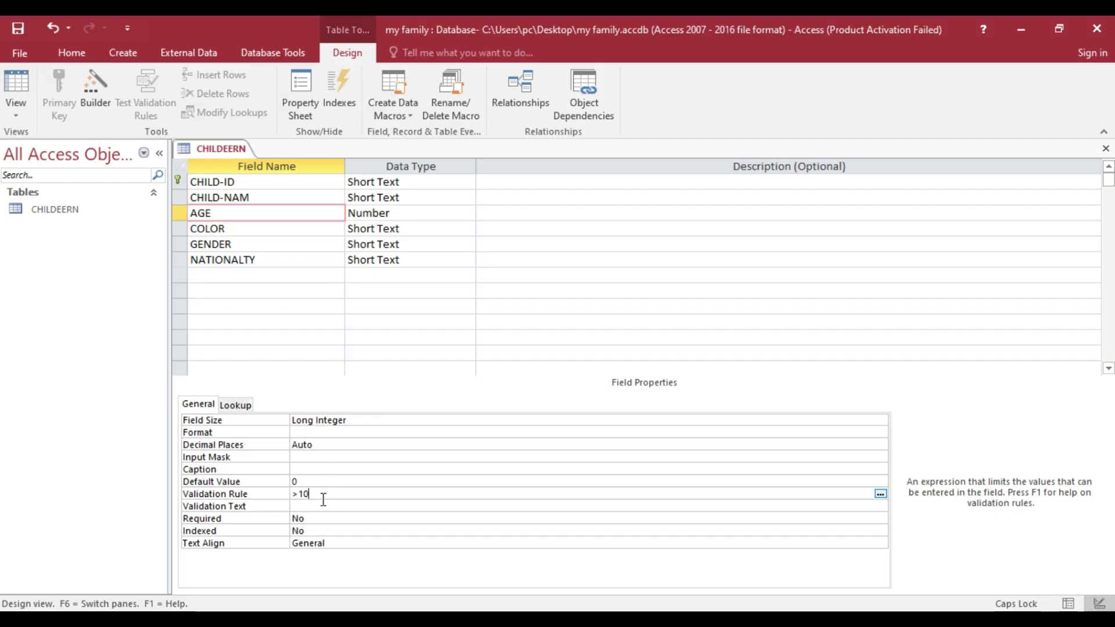
right_click(227, 145)
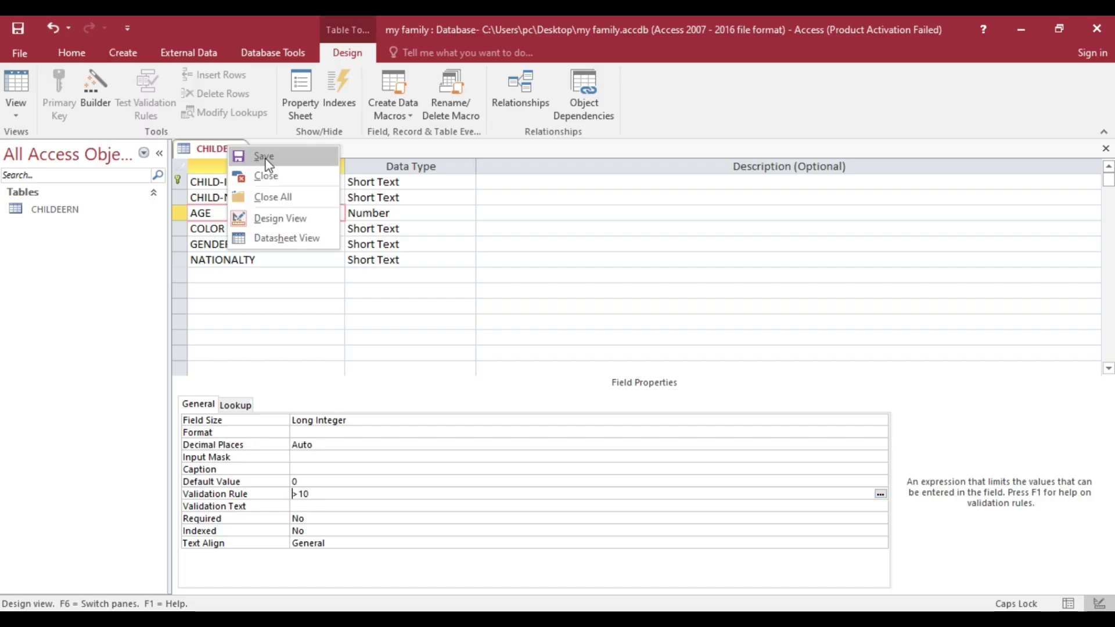
left_click(265, 157)
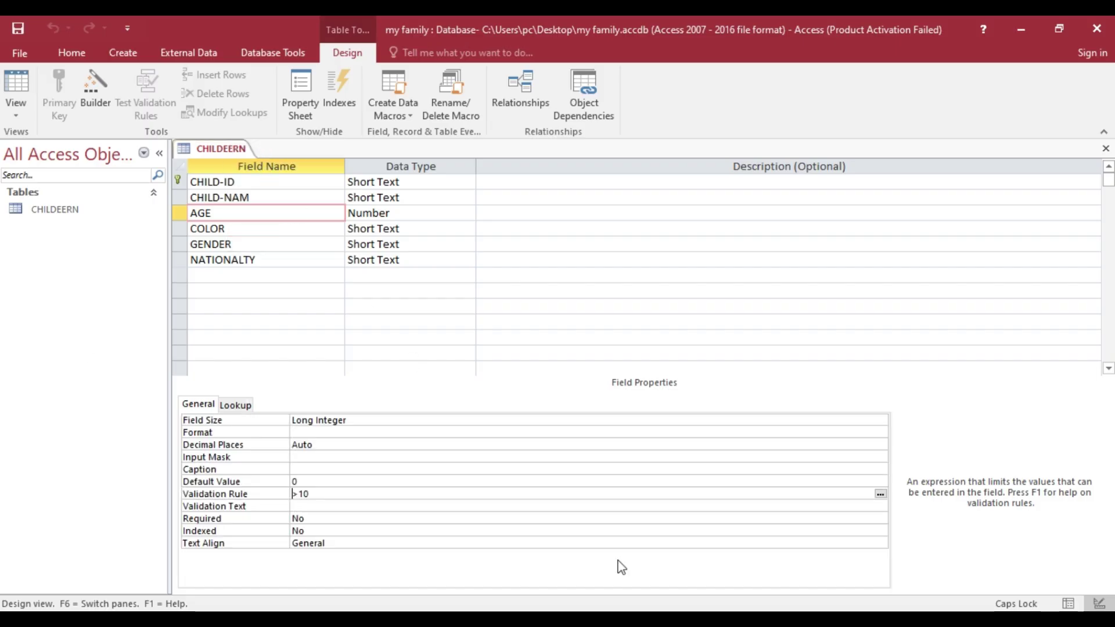
key("alt+Tab")
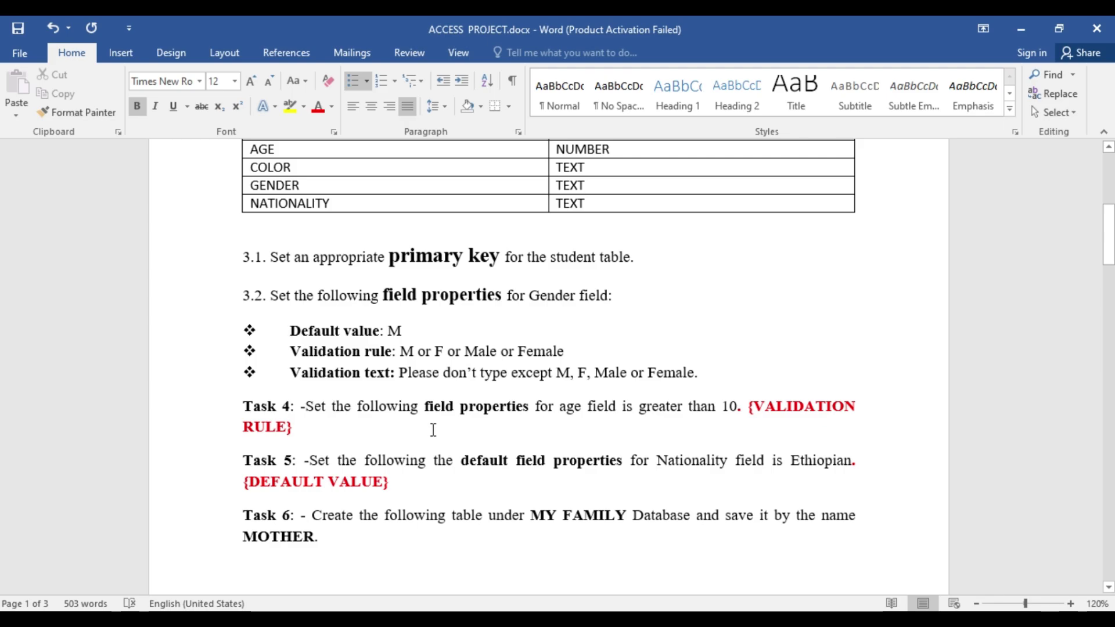
- Enter ETHIOPIA as the NATIONALTY field's default value and save the CHILDEERN design
scroll(461, 415, "down", 1)
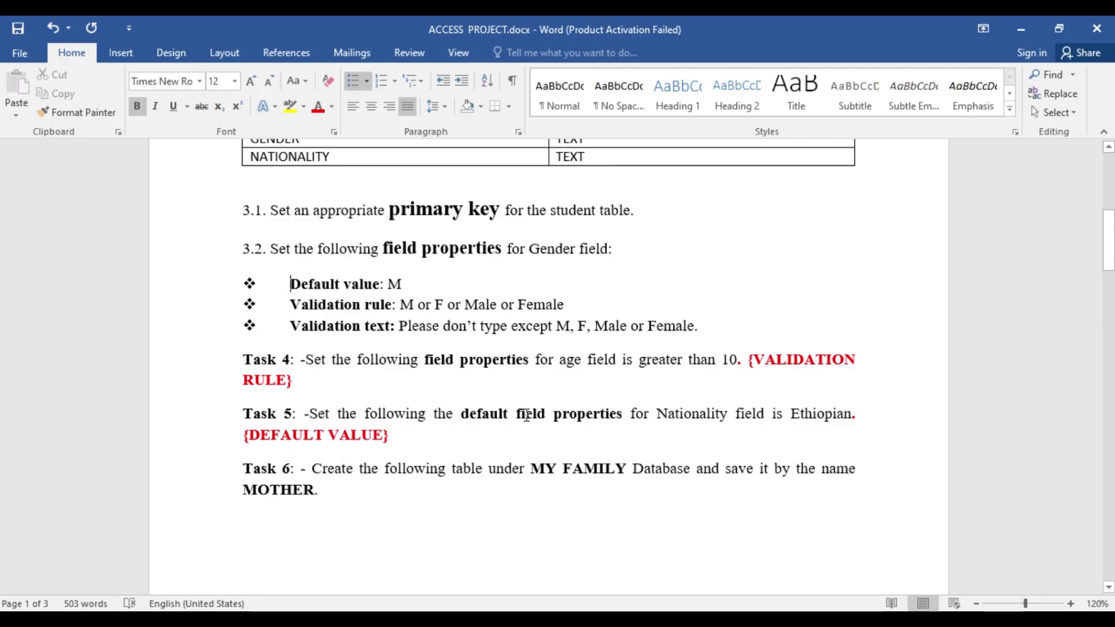
key("alt+Tab")
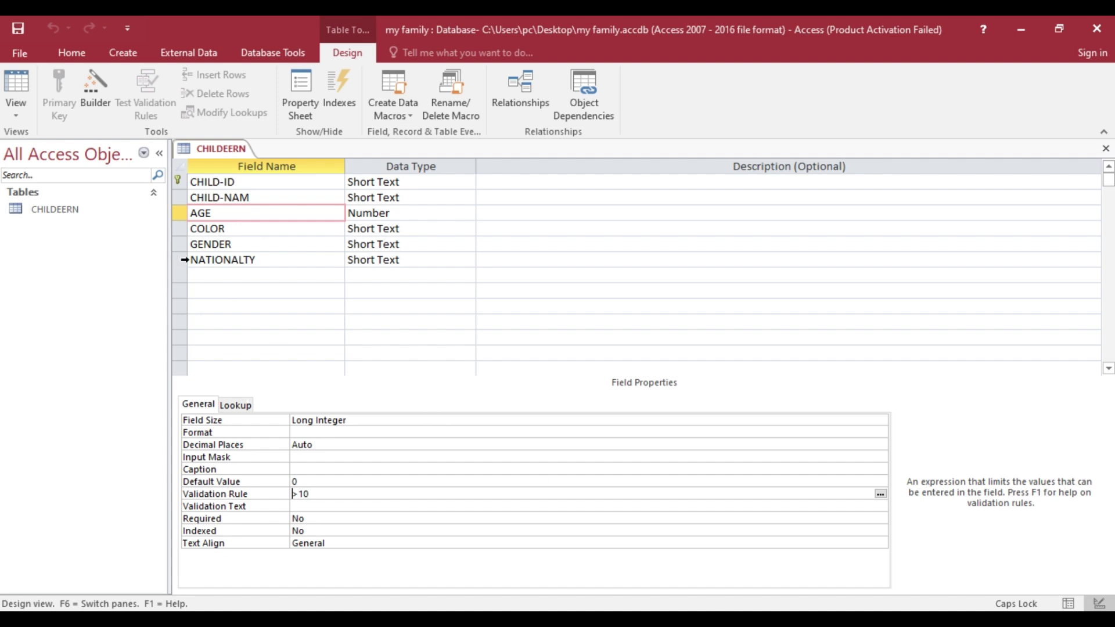
left_click(234, 259)
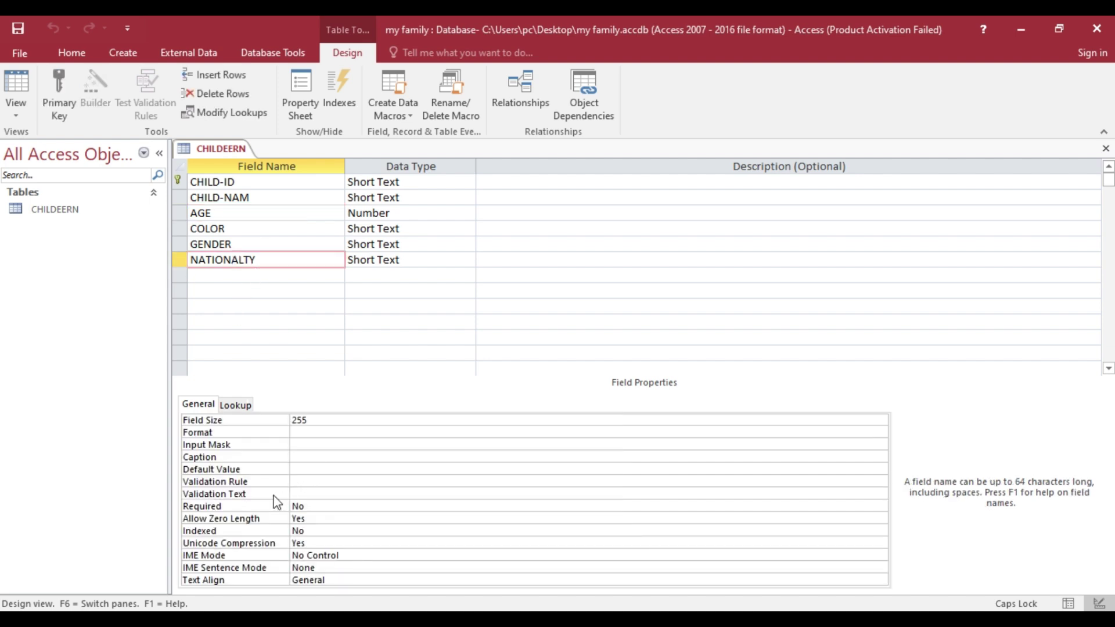
left_click(301, 468)
type("ETHIOPIA")
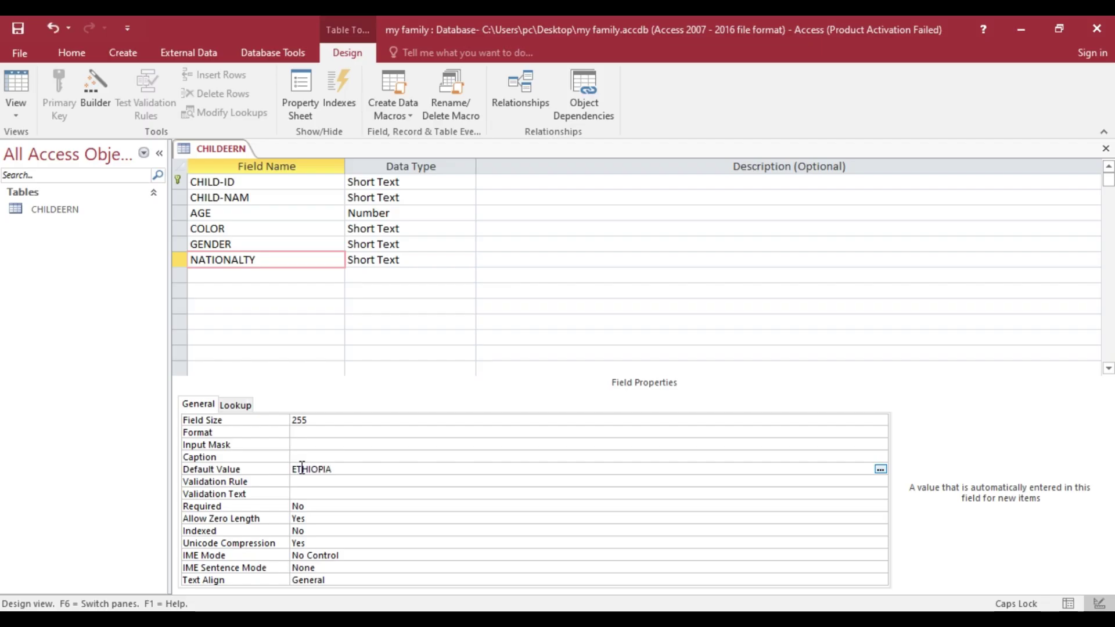
right_click(227, 150)
left_click(260, 158)
right_click(231, 149)
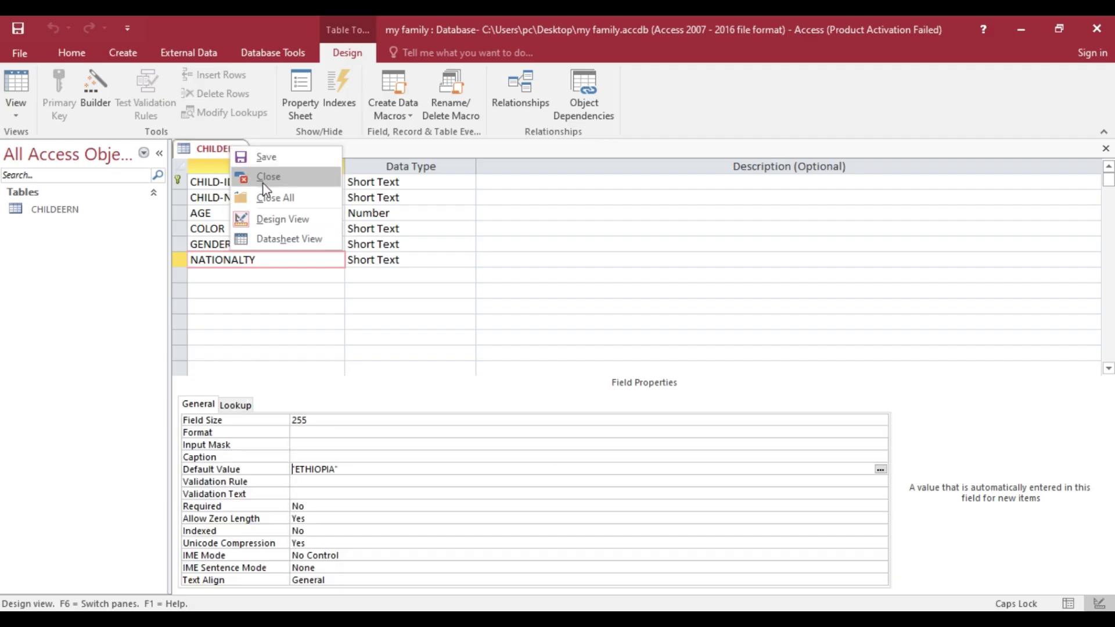
right_click(221, 150)
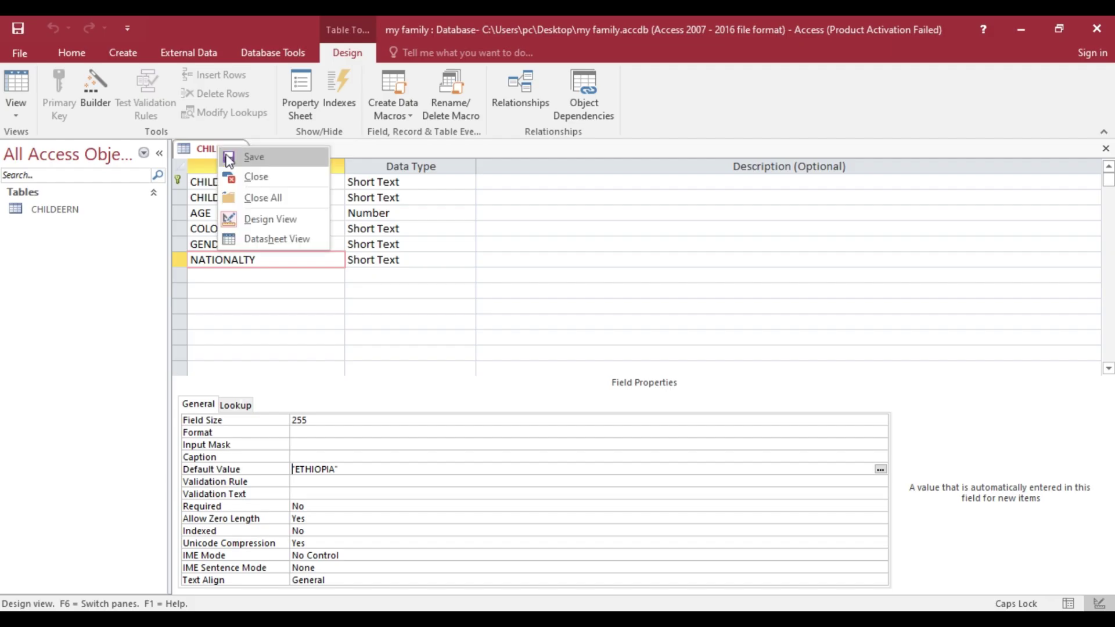
left_click(251, 158)
- Find Task 7's MOTHER table fields in the Word sheet, then return to Access's Create ribbon
key("alt+Tab")
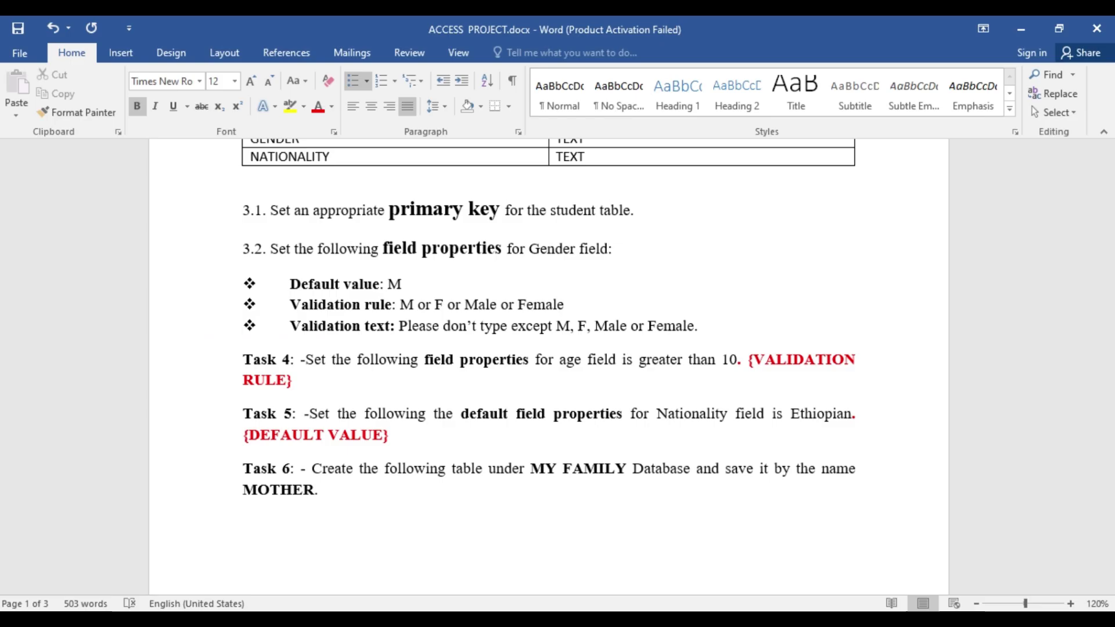
scroll(421, 419, "down", 10)
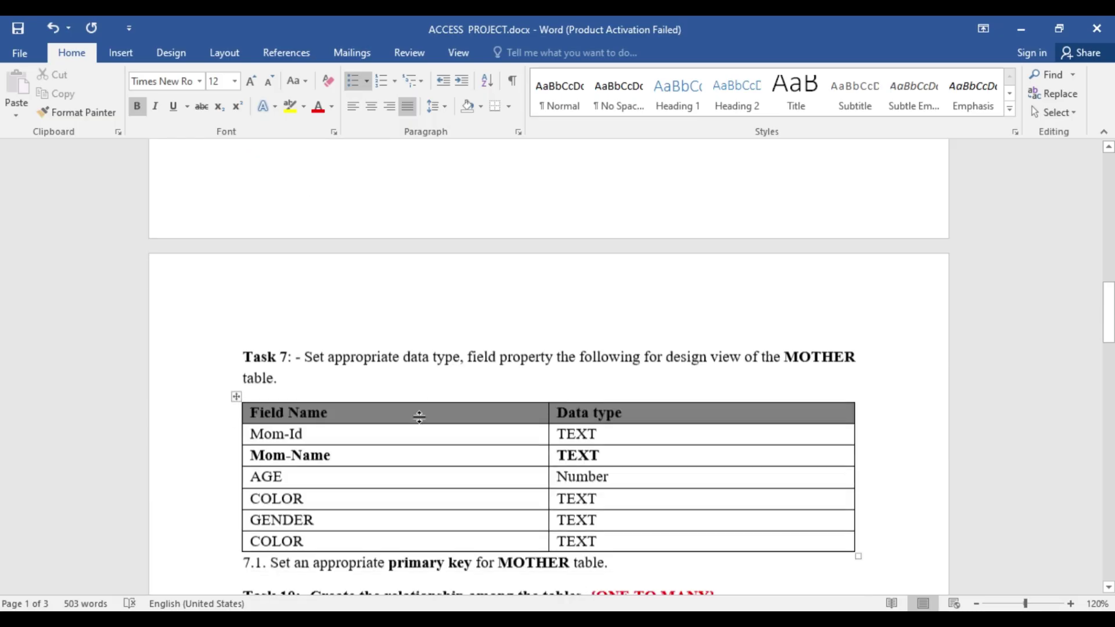
scroll(421, 418, "down", 3)
scroll(469, 346, "up", 3)
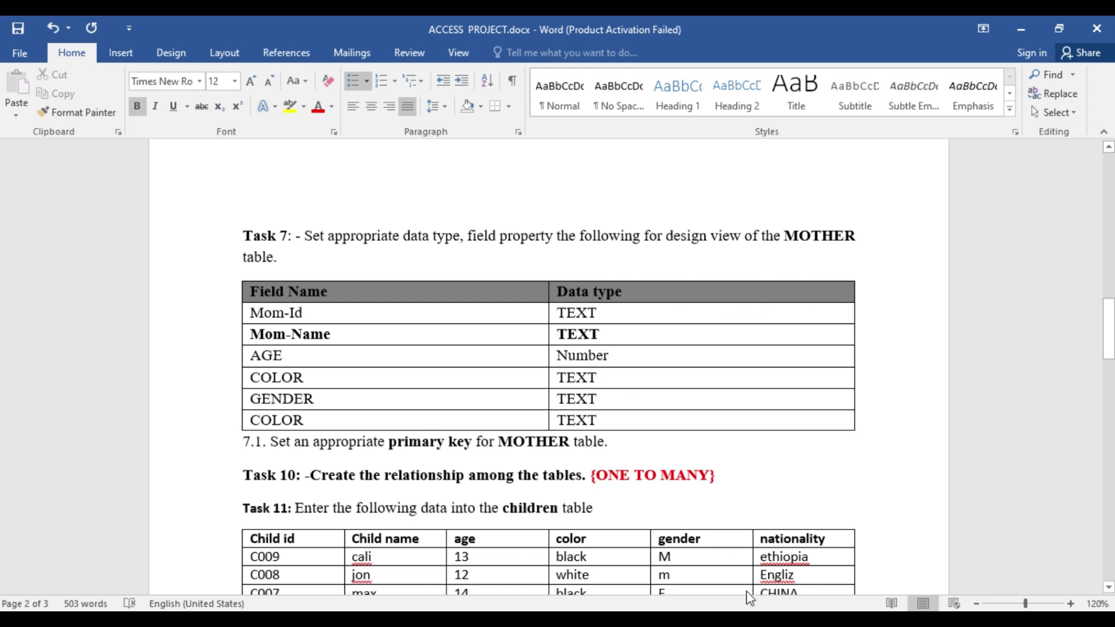
left_click(429, 619)
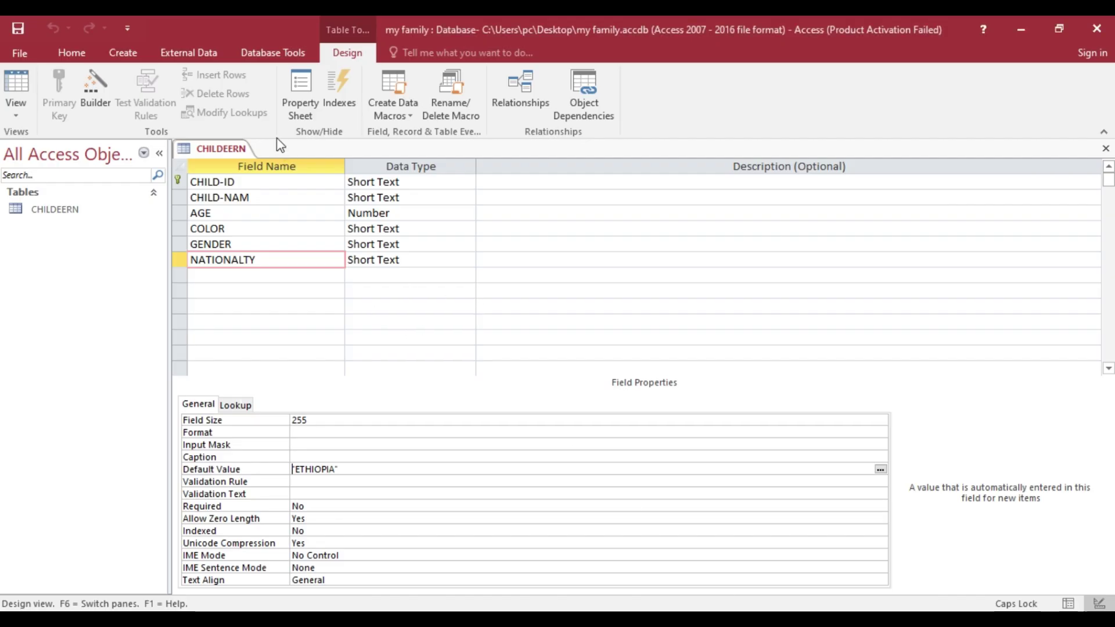
left_click(124, 53)
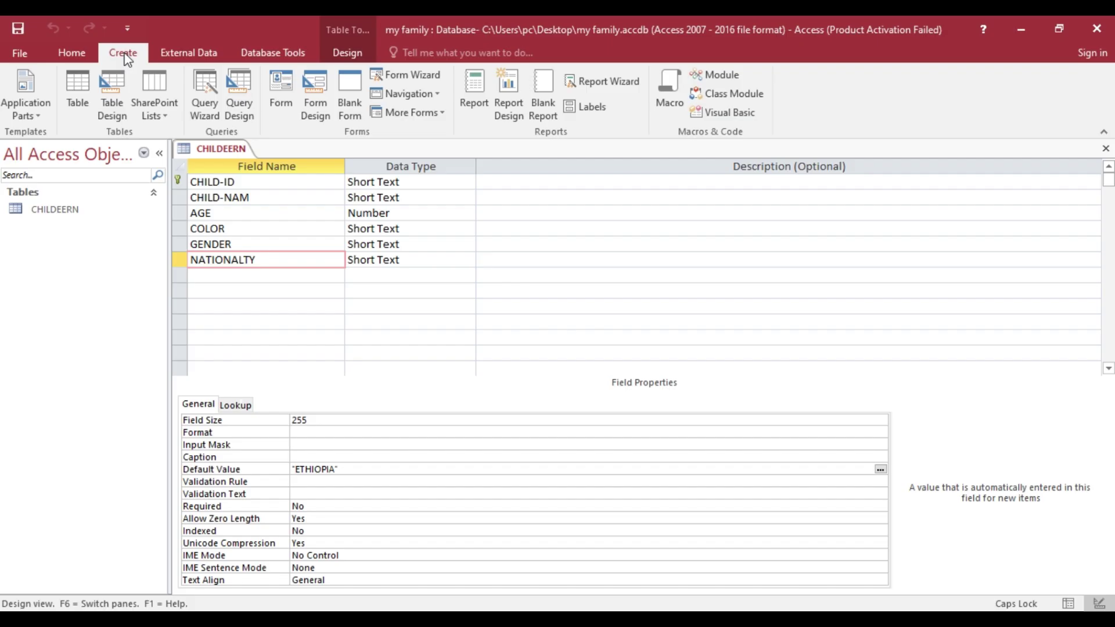
- Create a blank table, switch it to Design view and save it as MOTHER
left_click(85, 96)
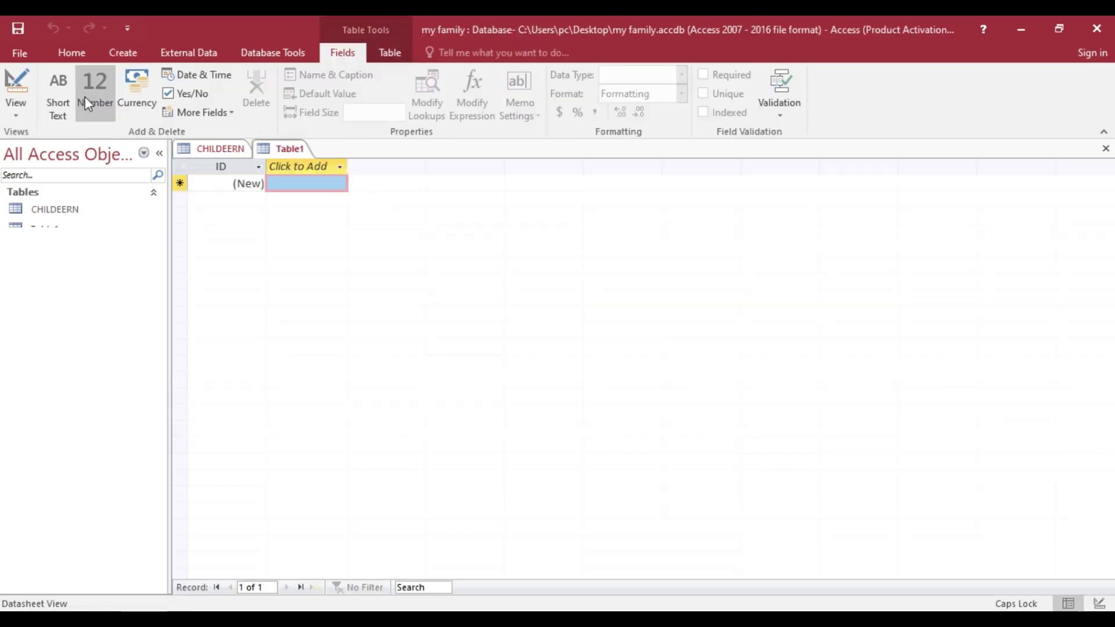
left_click(15, 117)
left_click(61, 177)
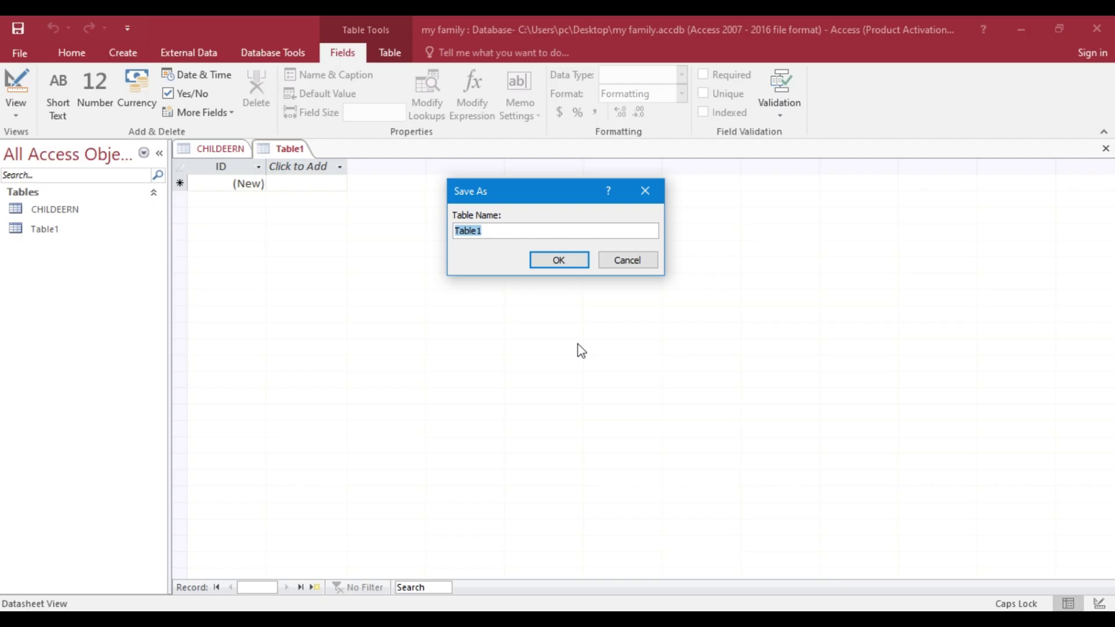
type("MOTHER")
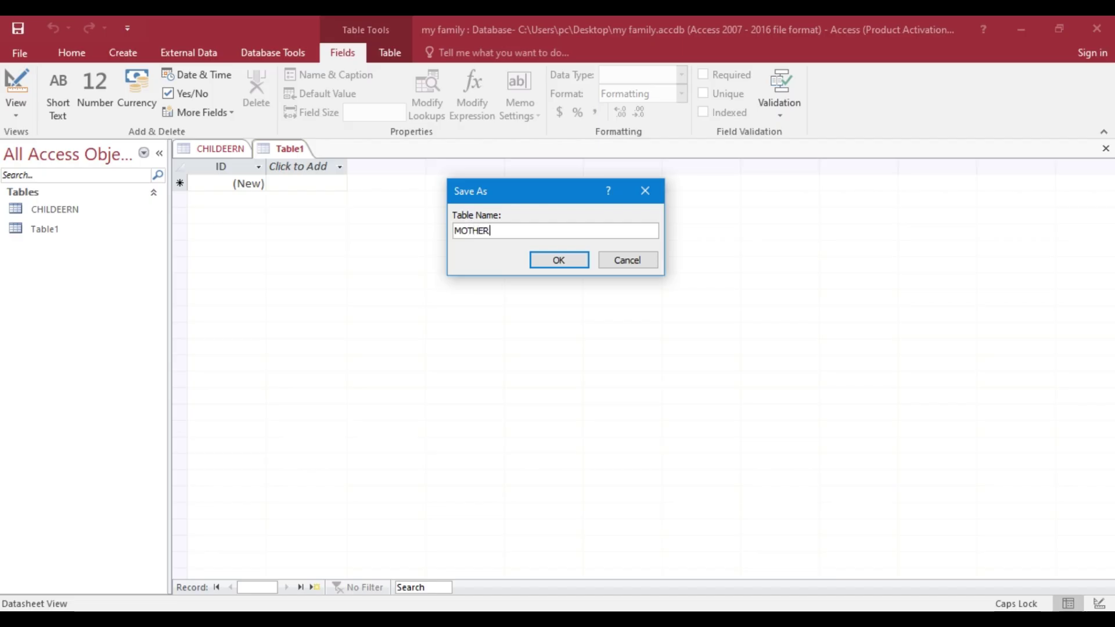
left_click(577, 263)
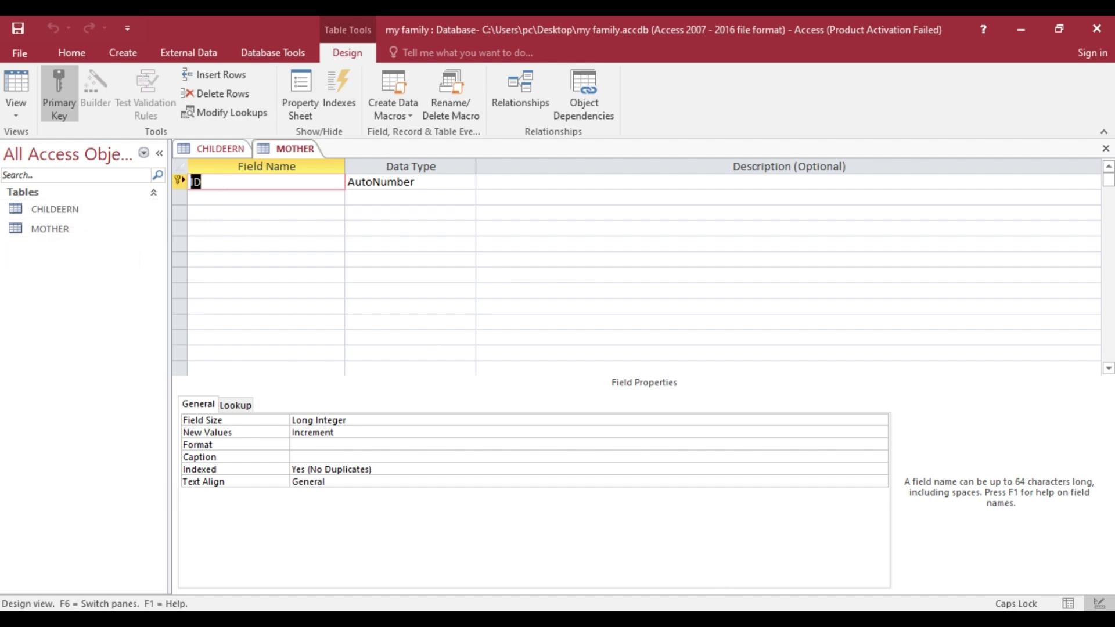
- Add MOM- ID and MOM NAME as Short Text fields in the MOTHER design
key("alt+Tab")
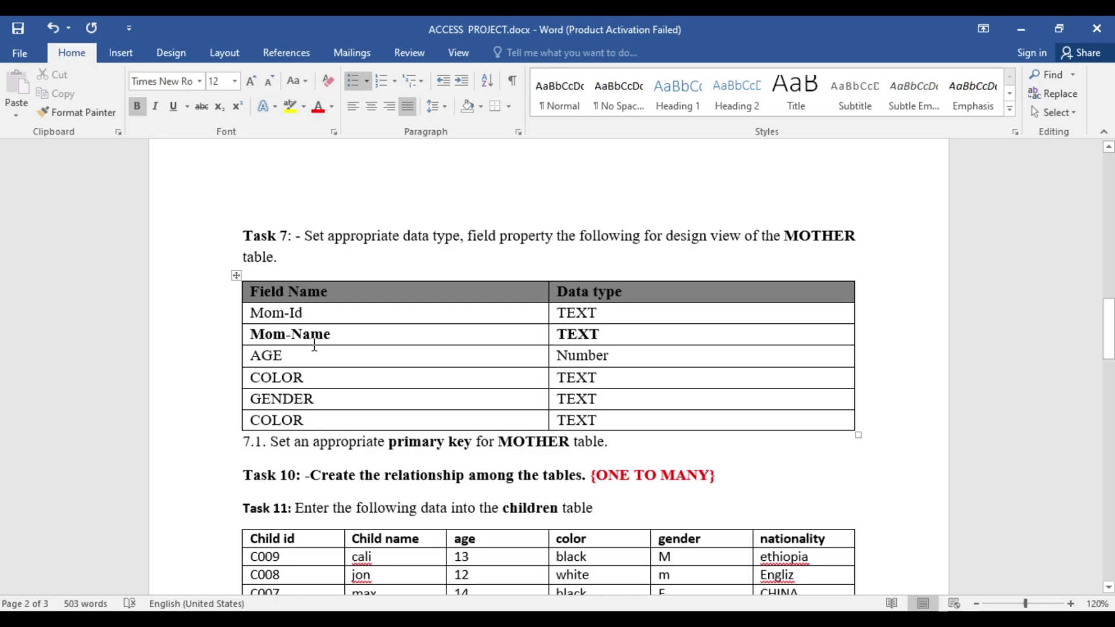
key("alt+Tab")
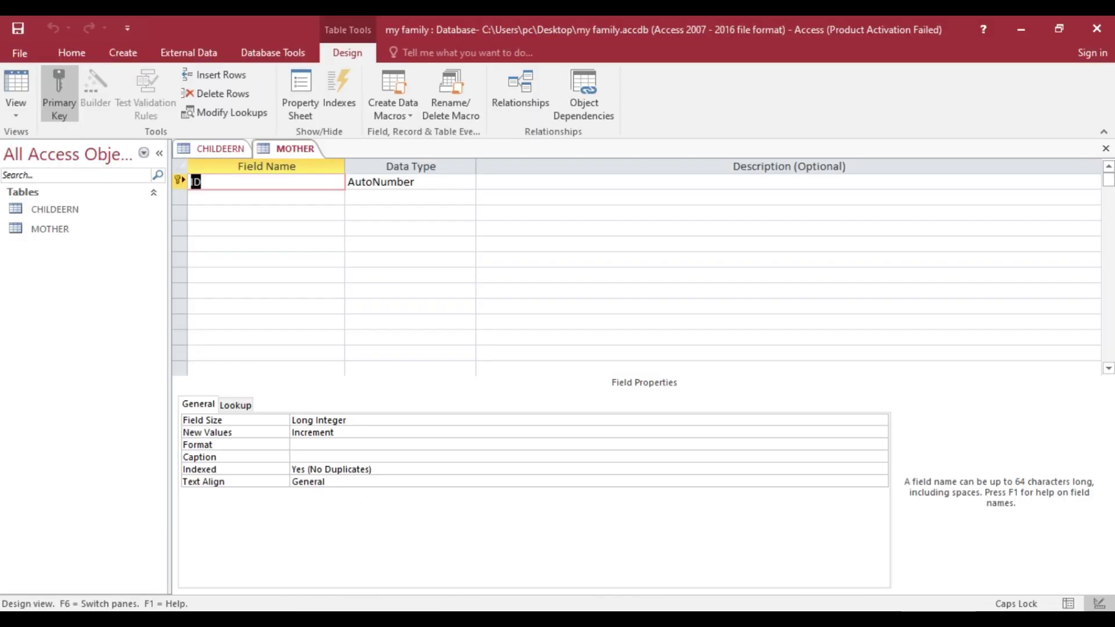
type("MOM- ID")
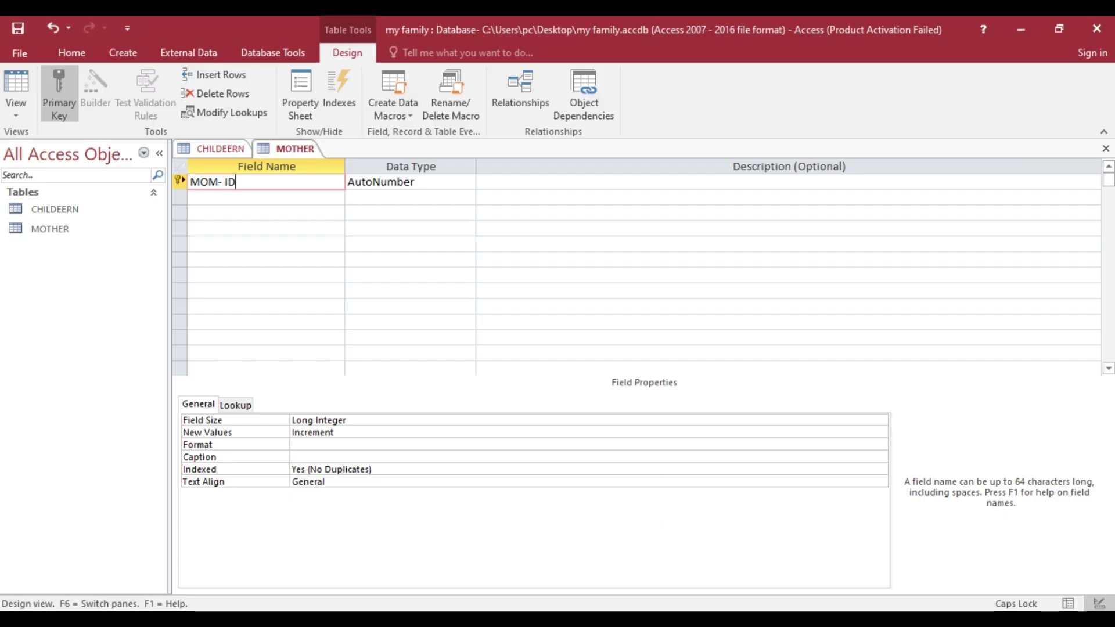
left_click(415, 184)
left_click(469, 183)
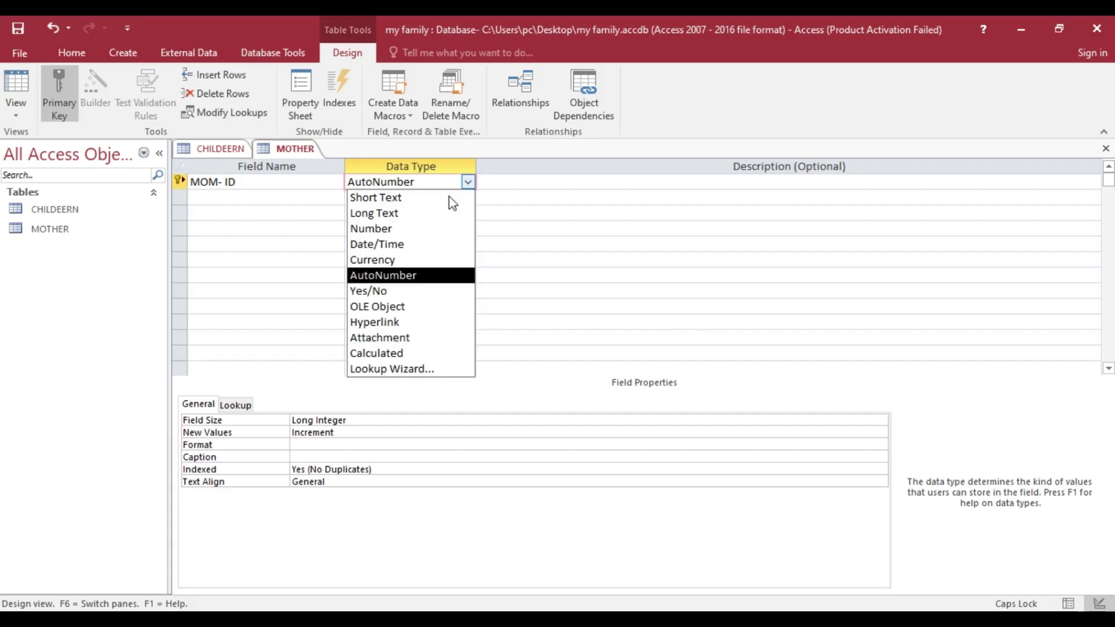
left_click(400, 229)
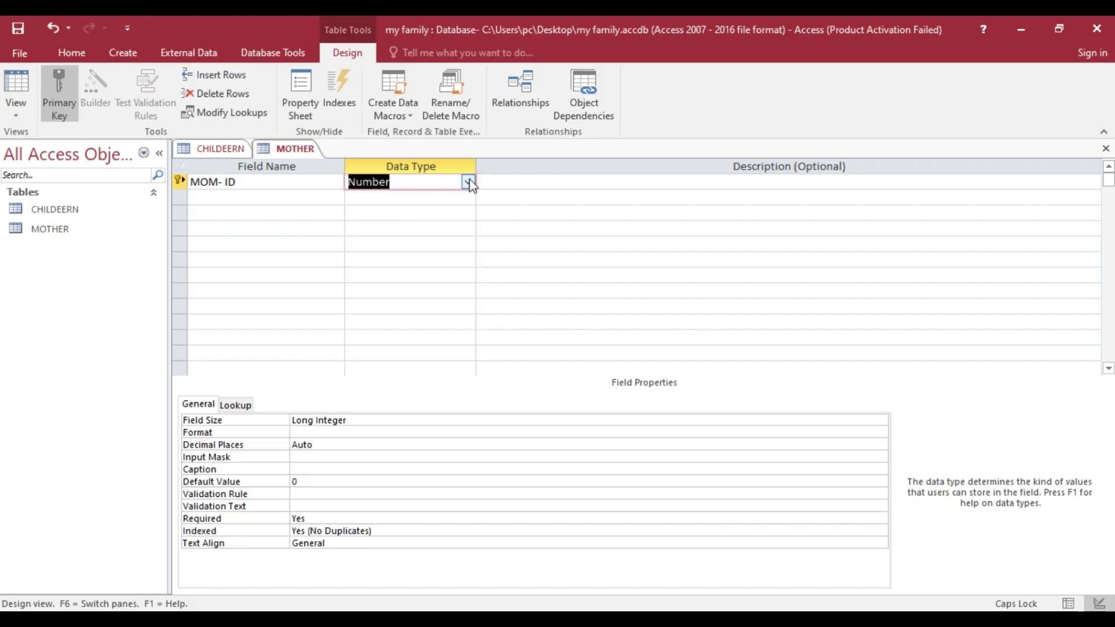
left_click(468, 183)
left_click(426, 201)
left_click(194, 196)
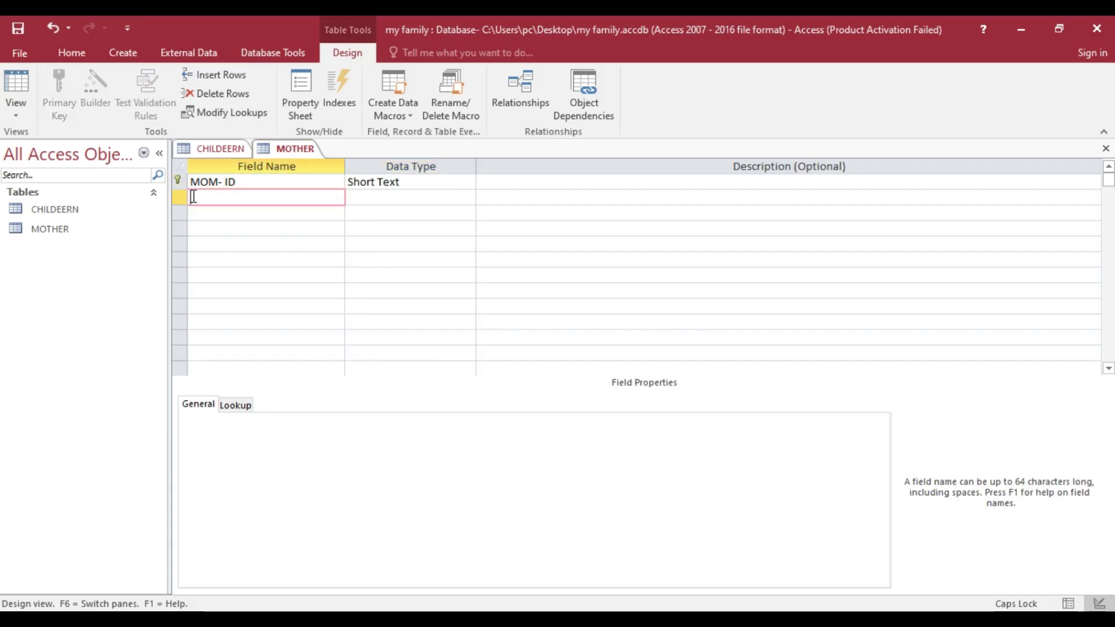
type("MOM NAME")
left_click(202, 211)
- Add AGE as a Number field and a COLOR field, then check the Word sheet
key("alt+Tab")
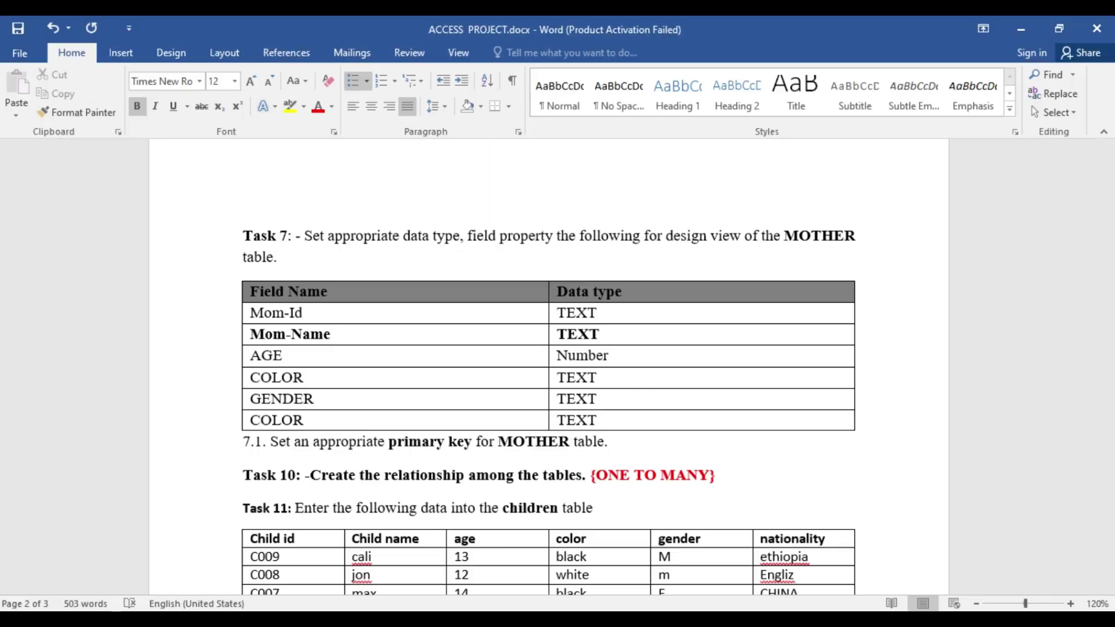
key("alt+Tab")
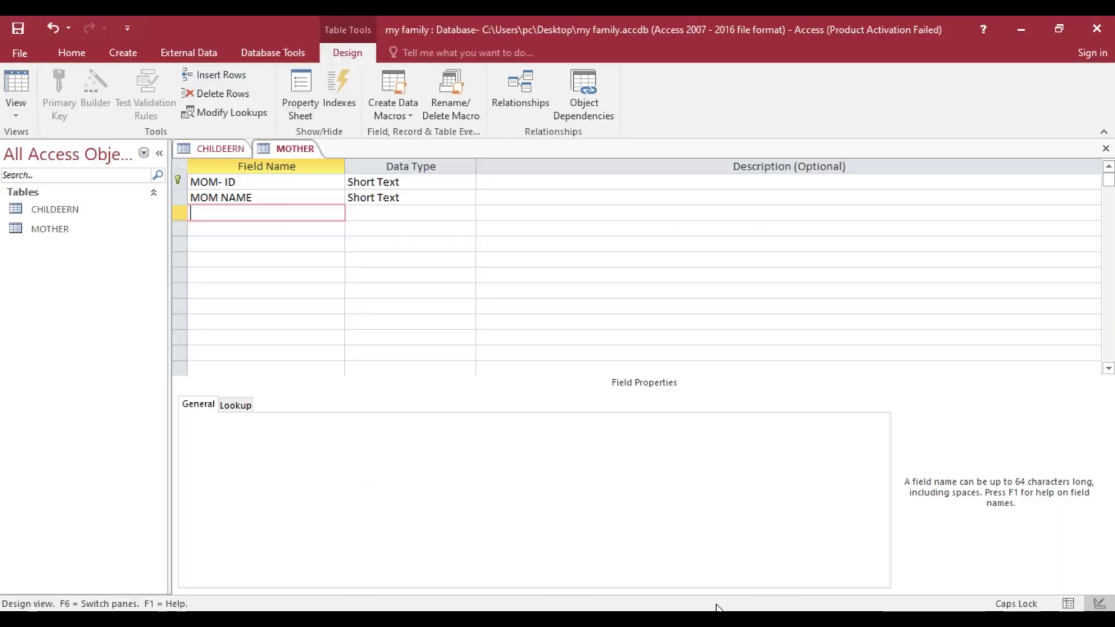
type("AGE")
left_click(393, 213)
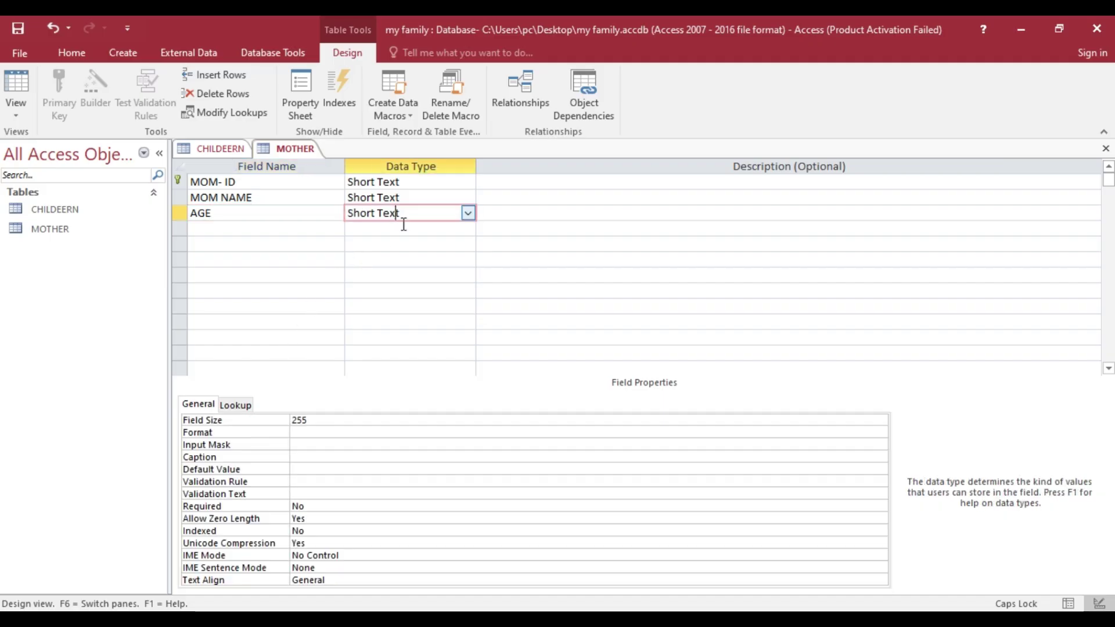
left_click(469, 215)
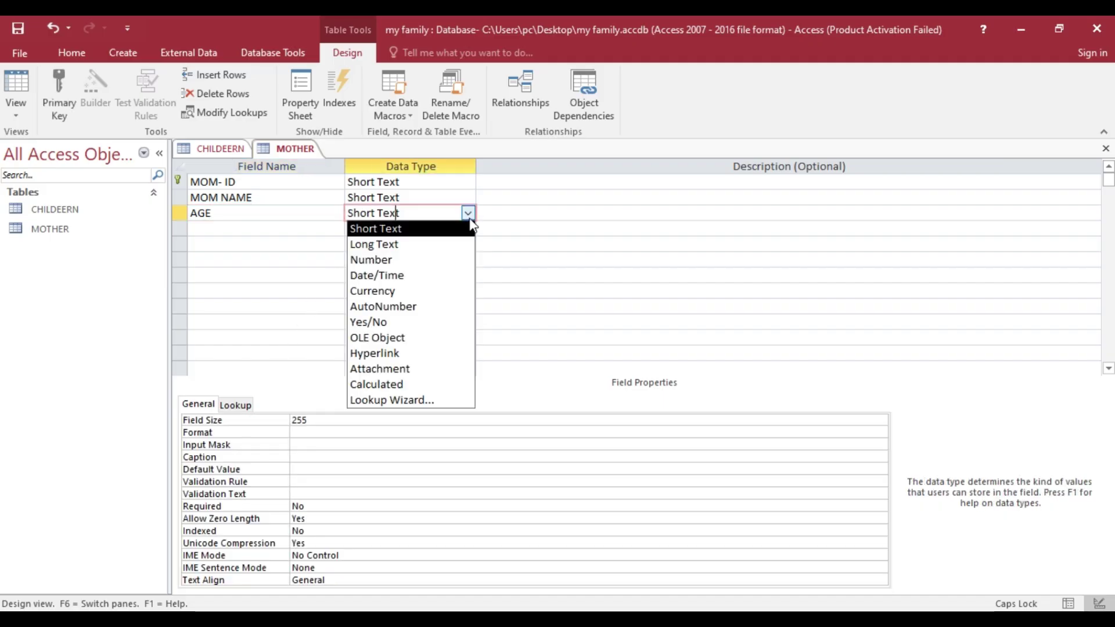
left_click(399, 260)
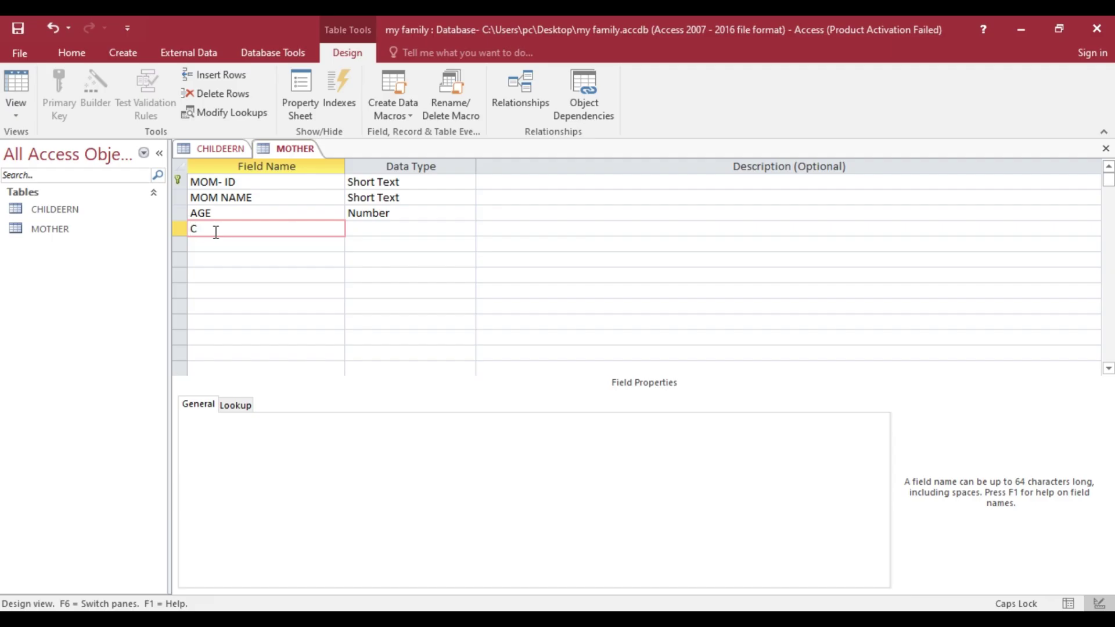
type("OLOR")
left_click(254, 257)
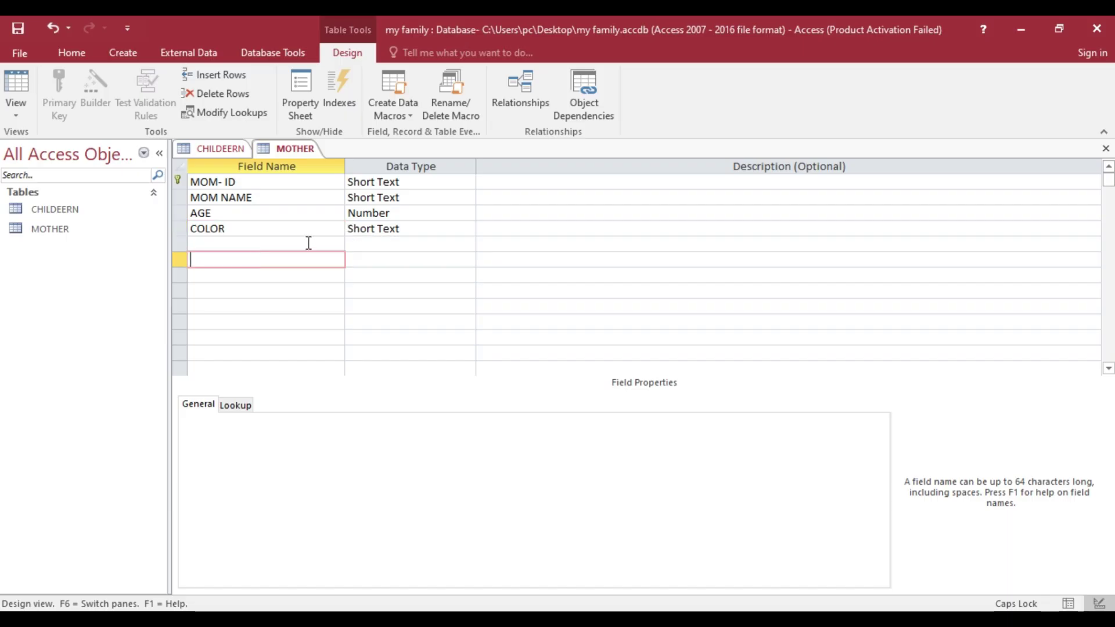
left_click(259, 243)
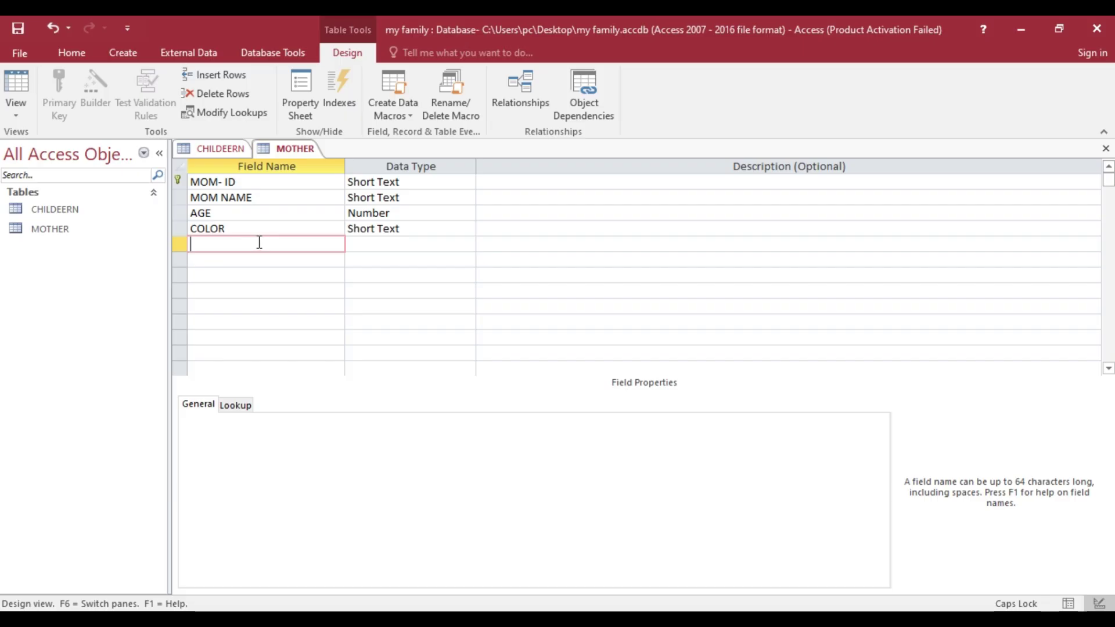
key("alt+Tab")
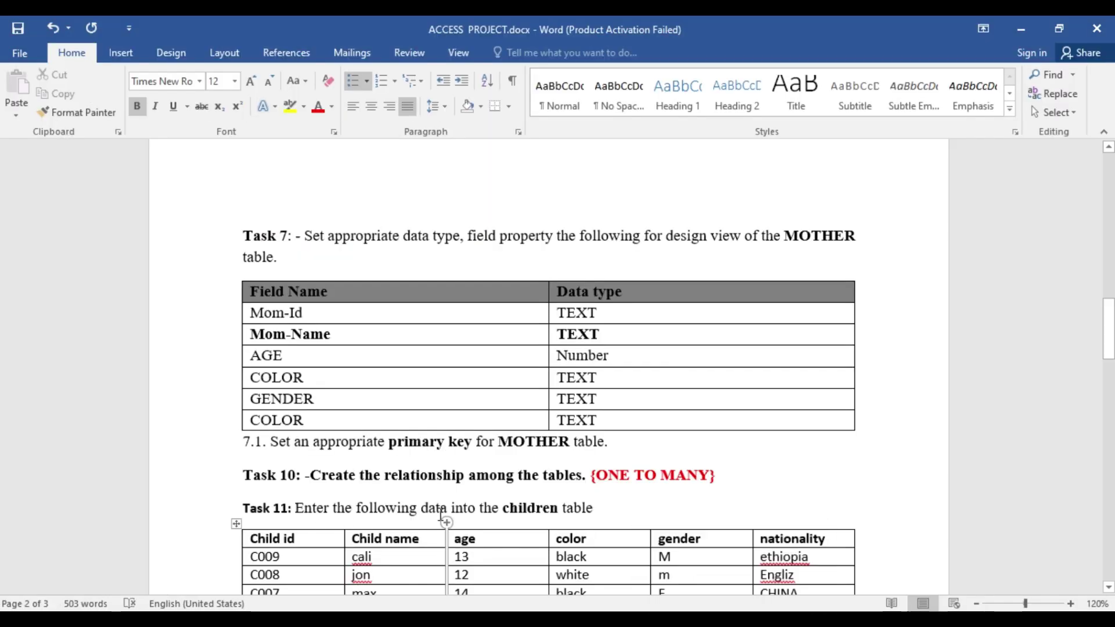
- Replace Task 7's duplicate COLOR entry with NATIONALITY and save the Word document
left_click(323, 427)
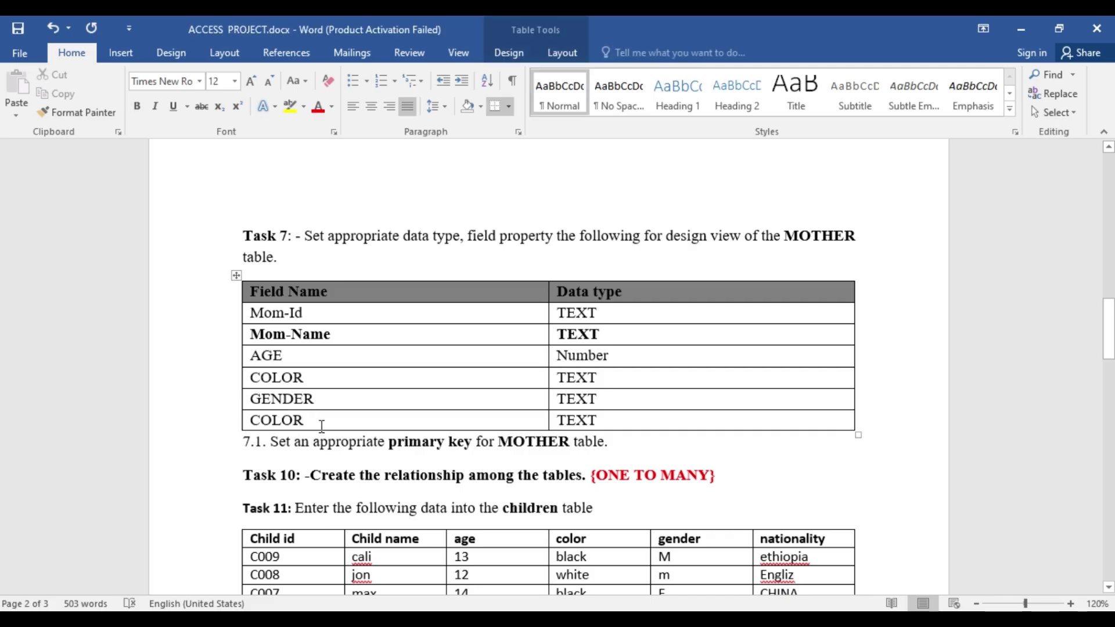
key("BackSpace")
key("BackSpace")
key("BackSpace")
key("BackSpace")
key("BackSpace")
type("NA")
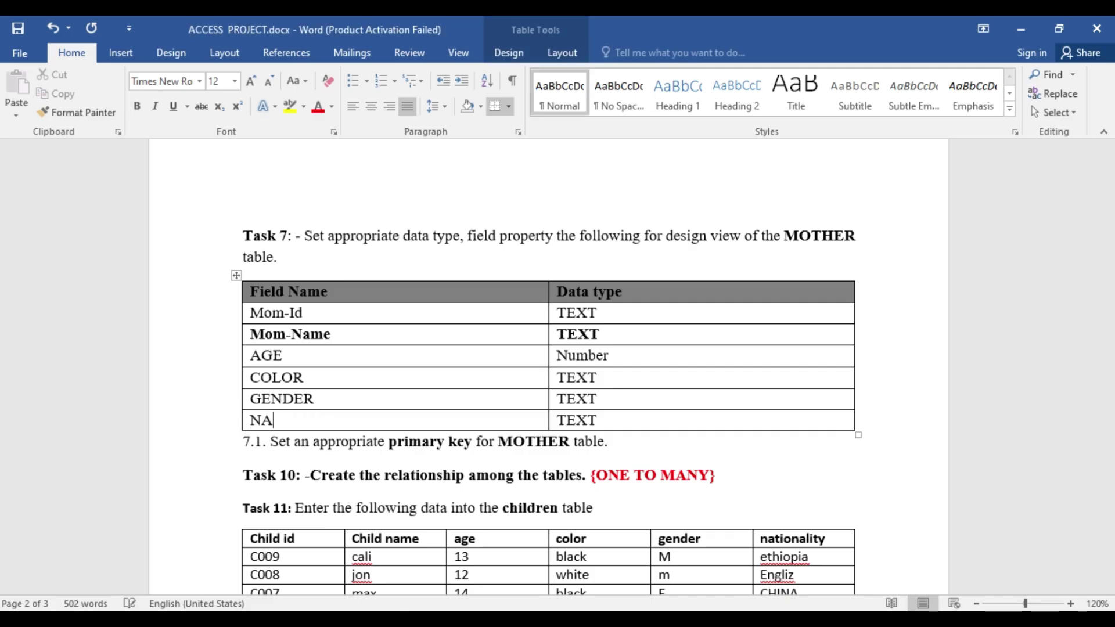
type("TIONALITY")
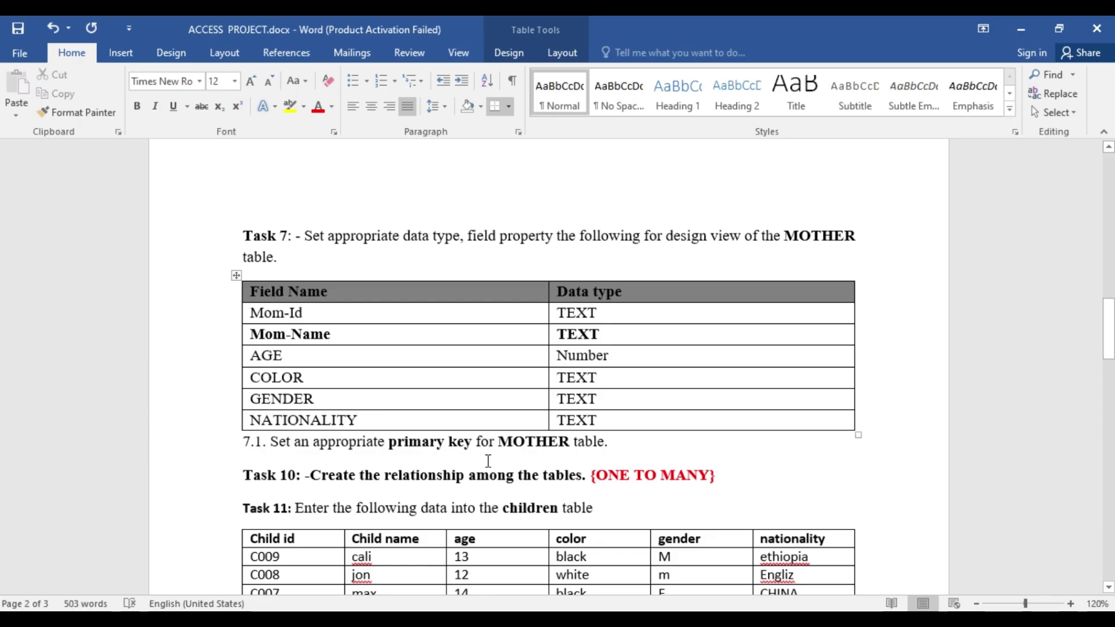
key("ctrl+s")
- Add GENDER and NATIONALITY as Short Text fields to the MOTHER table
left_click(728, 619)
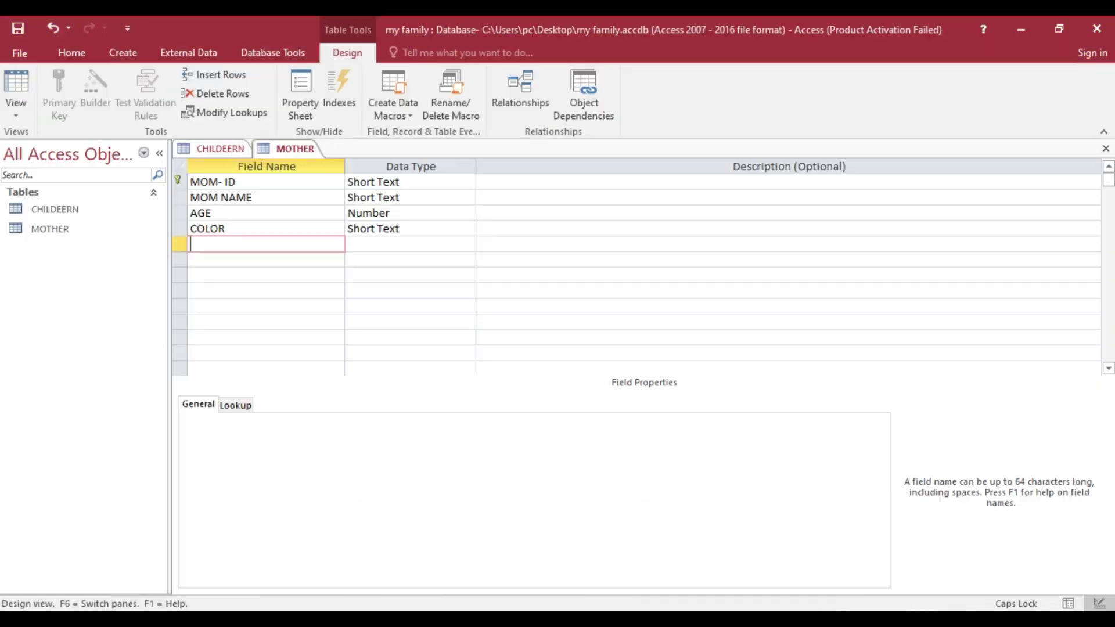
type("G")
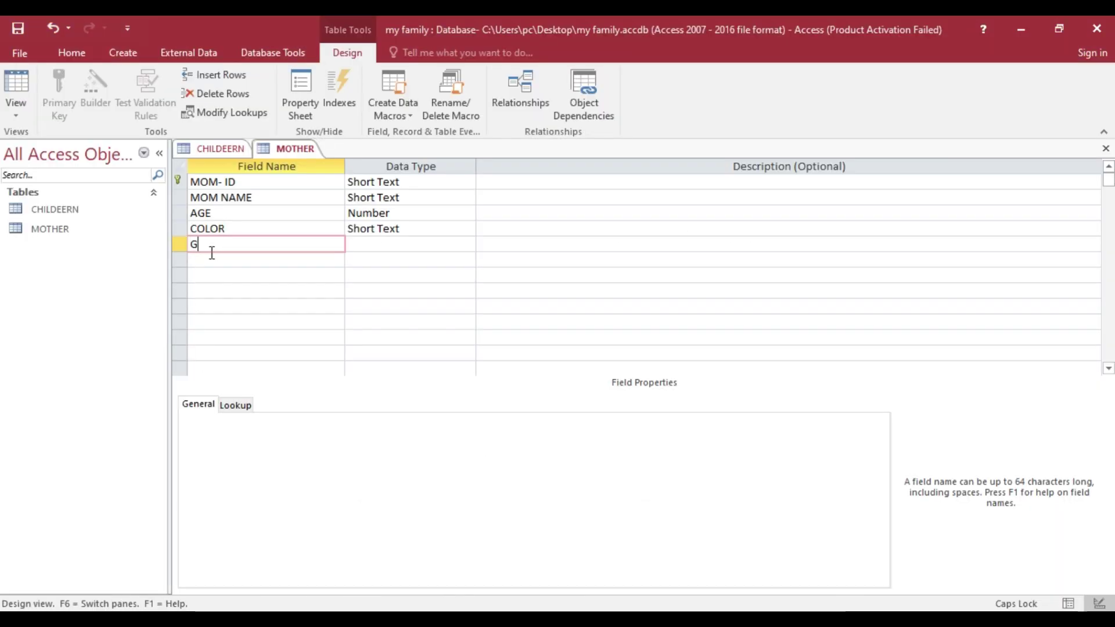
type("ENDER")
left_click(212, 262)
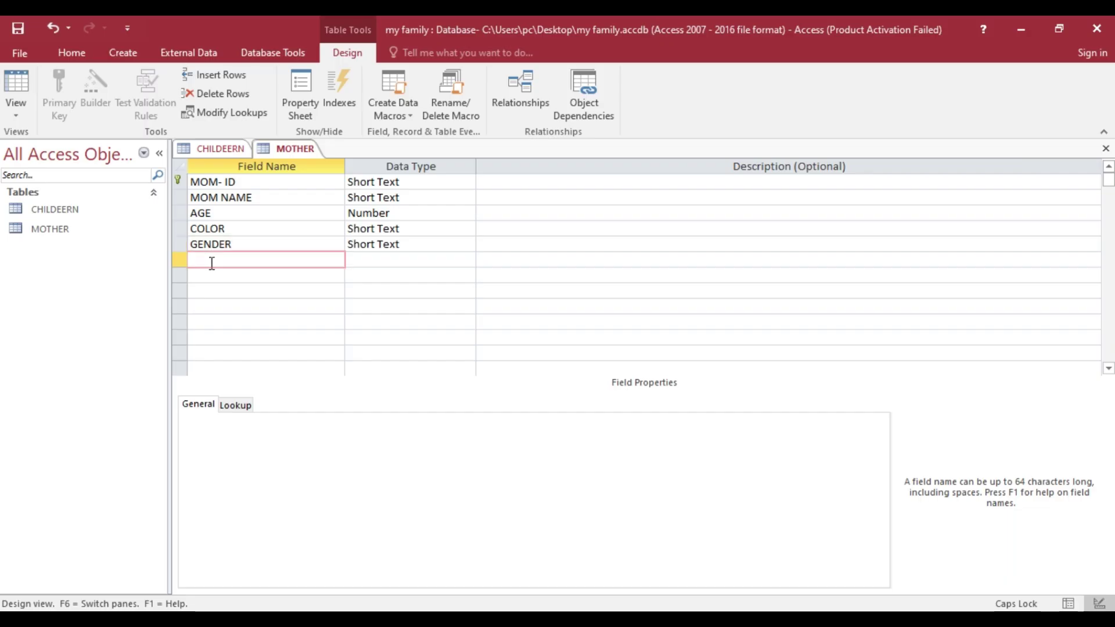
type("NATIONALITY")
left_click(388, 261)
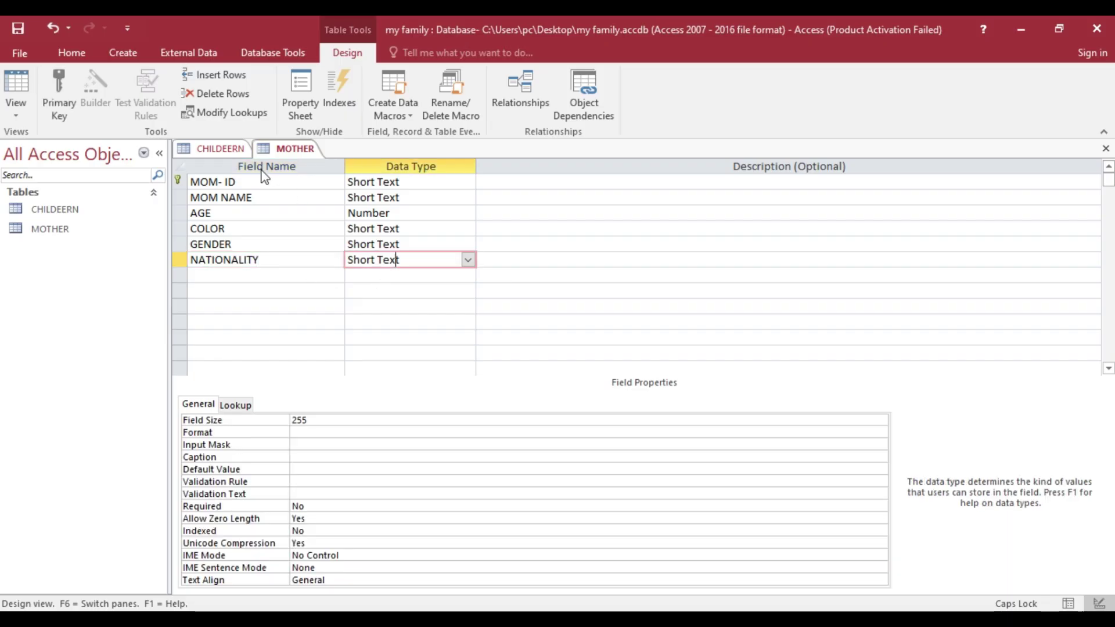
- Save and close the MOTHER and CHILDEERN table designs
right_click(284, 148)
left_click(314, 160)
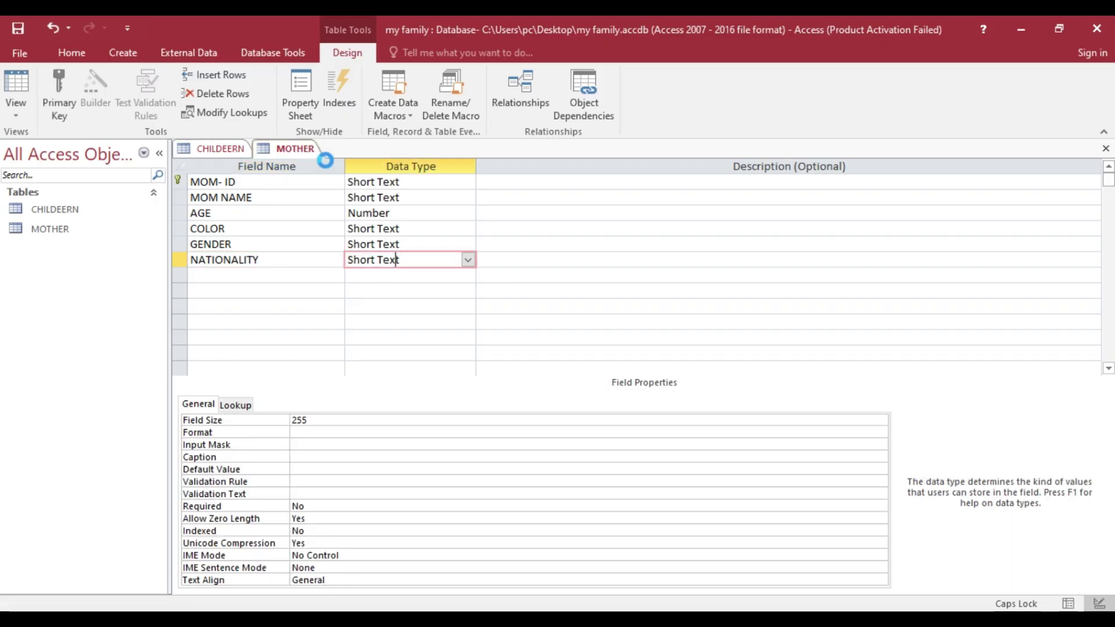
right_click(307, 150)
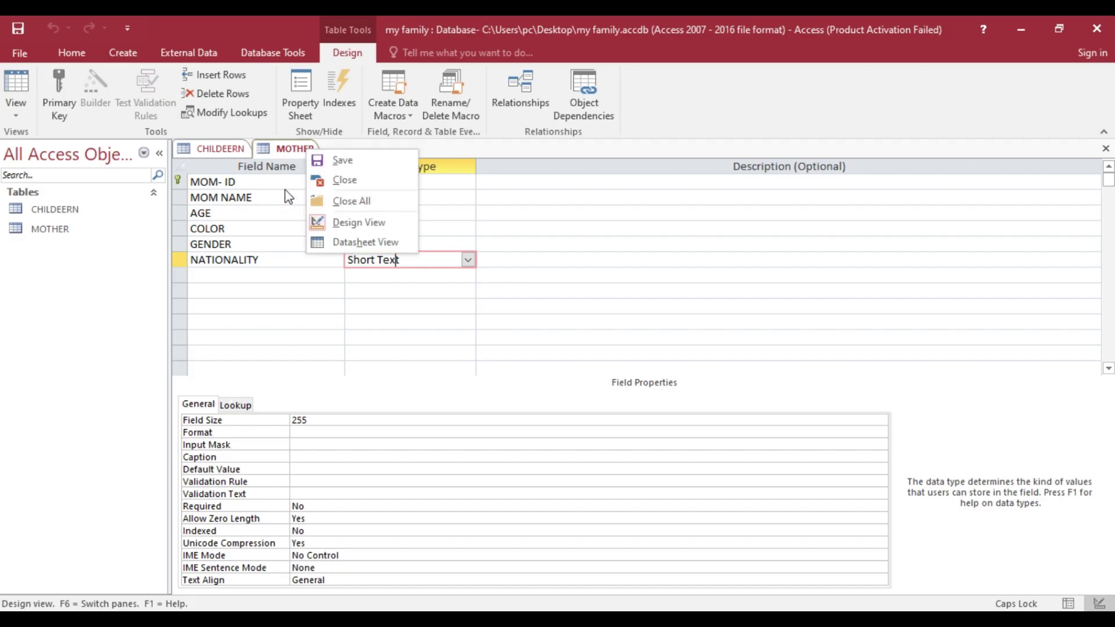
left_click(342, 179)
right_click(233, 146)
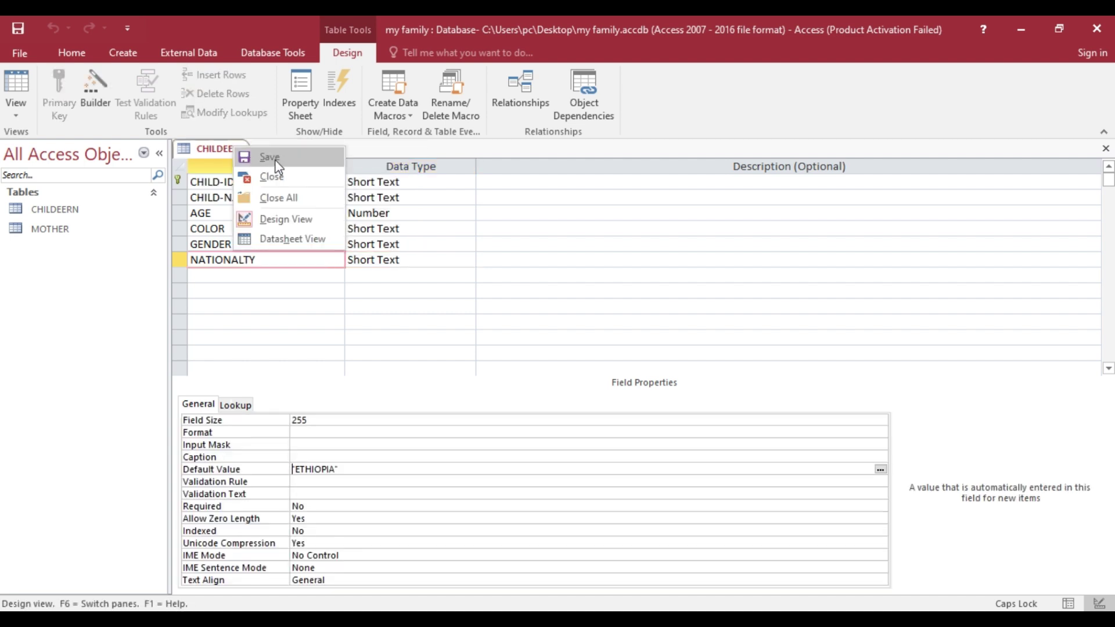
left_click(273, 160)
right_click(231, 147)
left_click(269, 176)
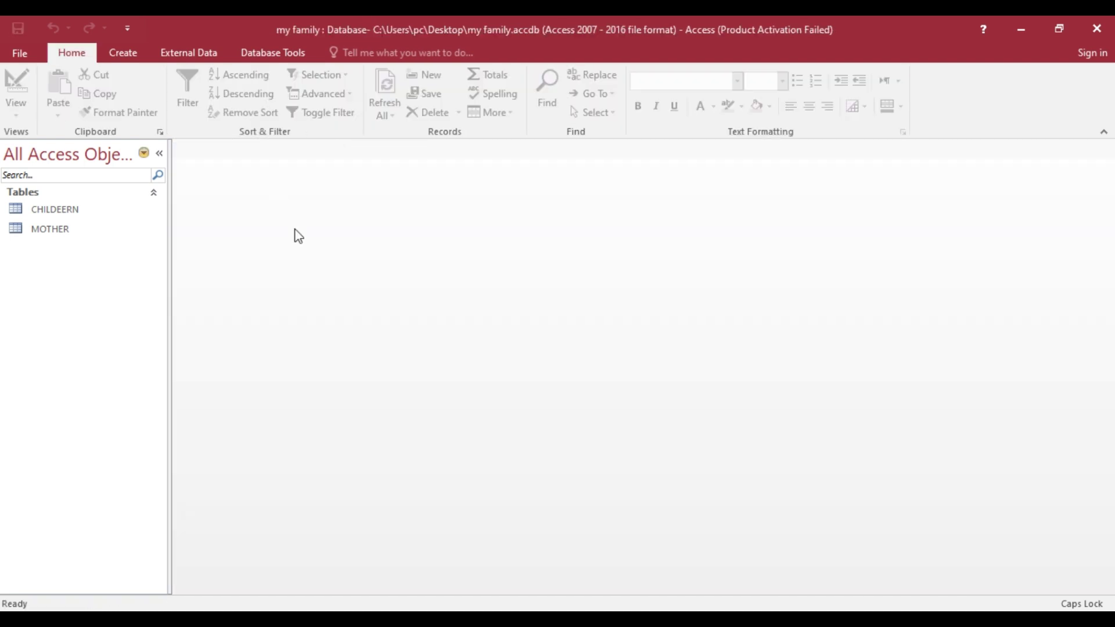
- Review Task 7's MOTHER fields and Task 11's children data in Word, then return to Access
left_click(601, 619)
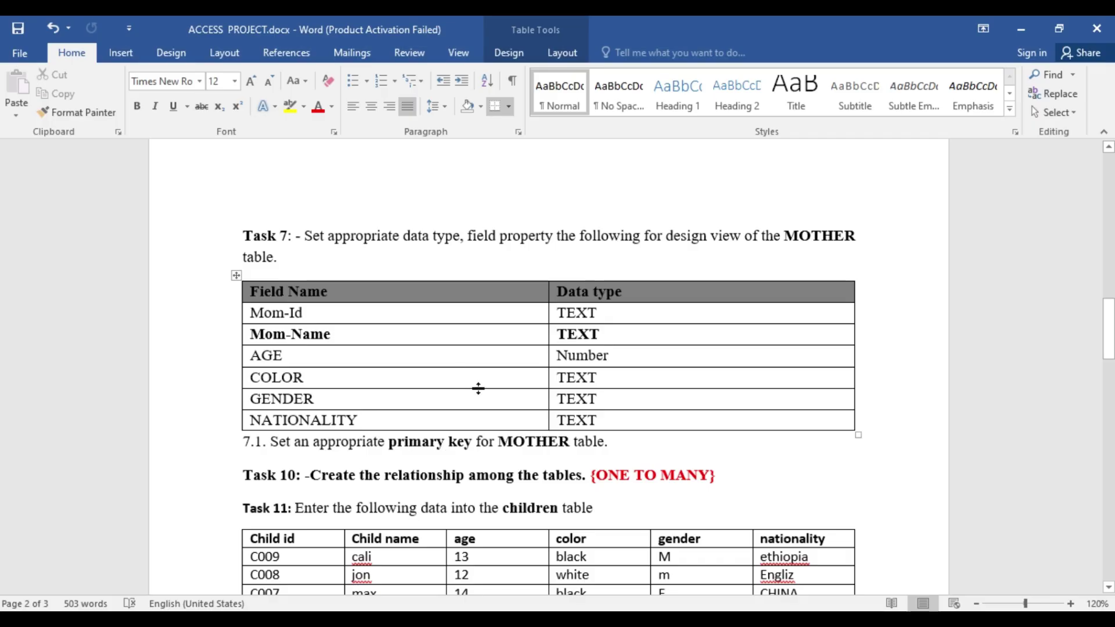
scroll(481, 383, "up", 15)
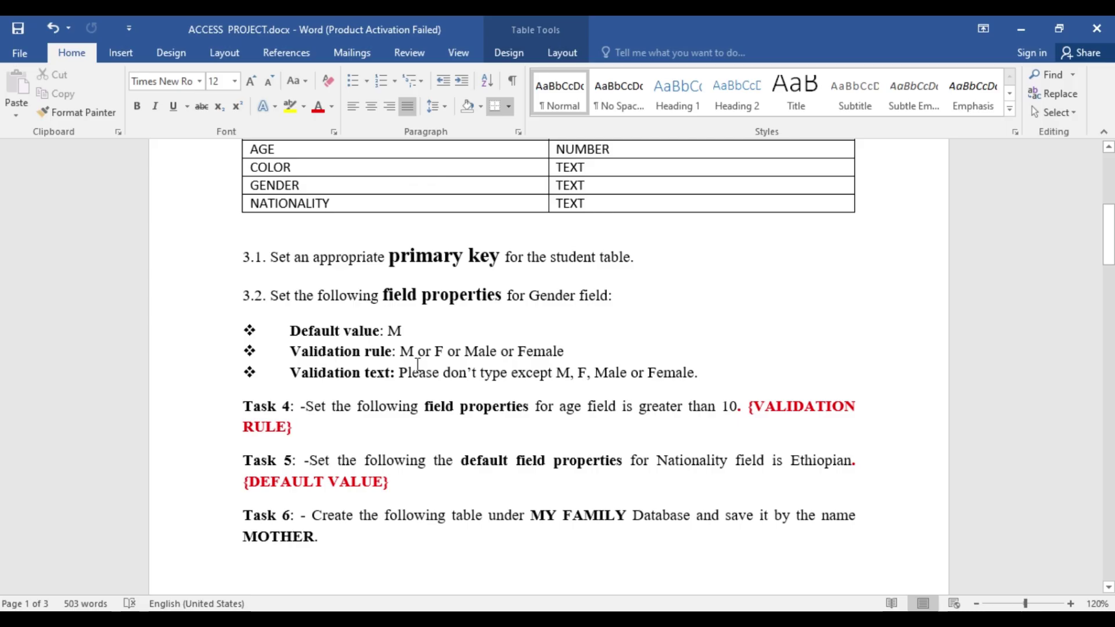
scroll(423, 359, "down", 10)
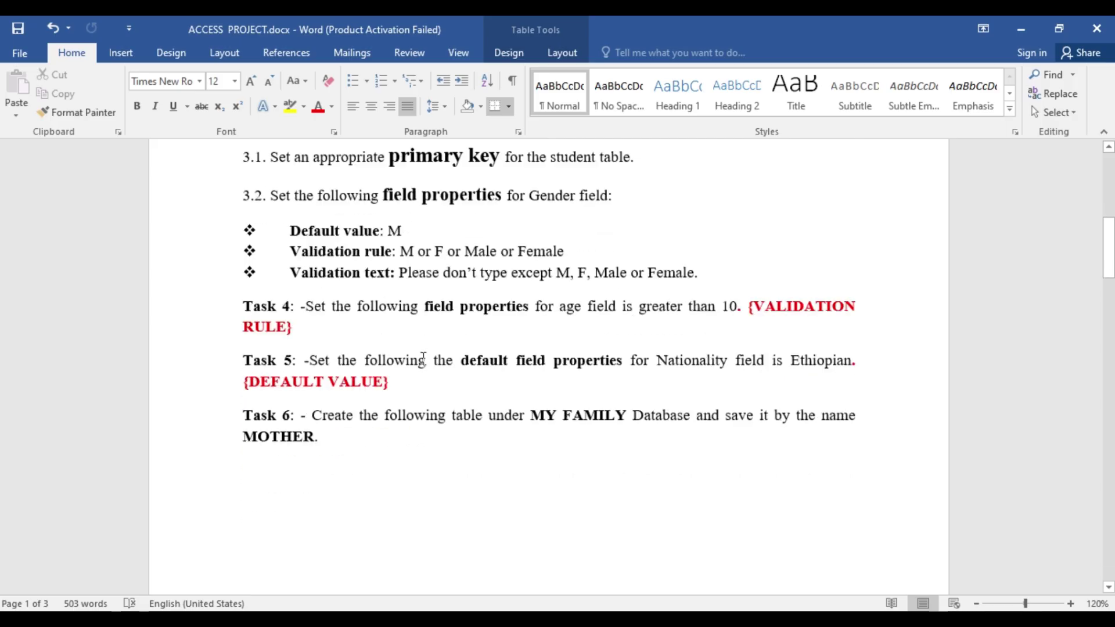
scroll(423, 359, "down", 2)
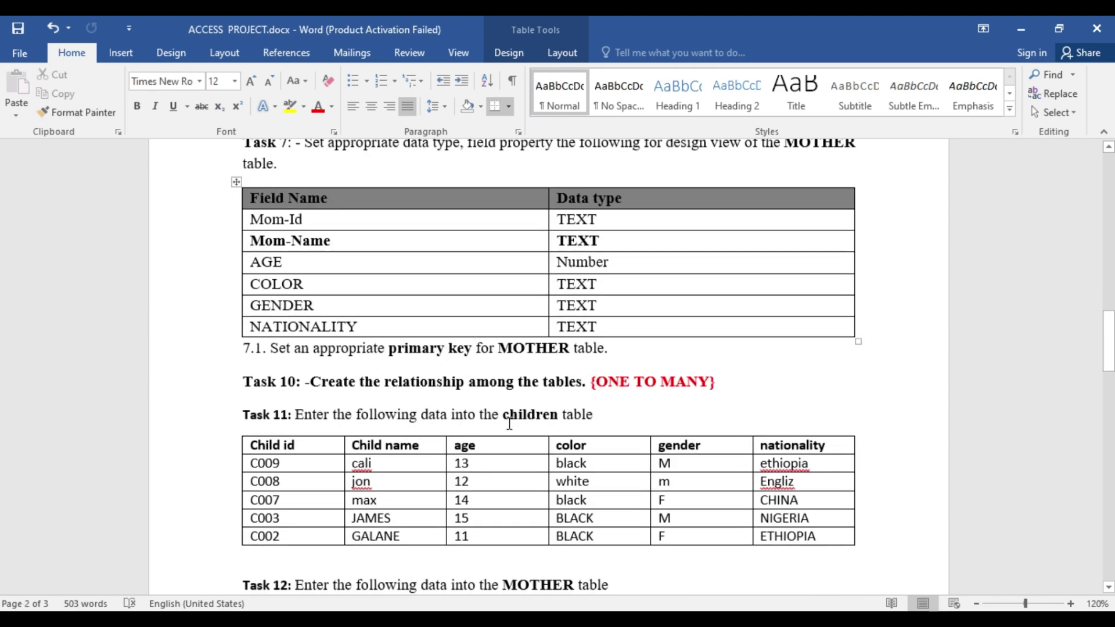
key("alt+Tab")
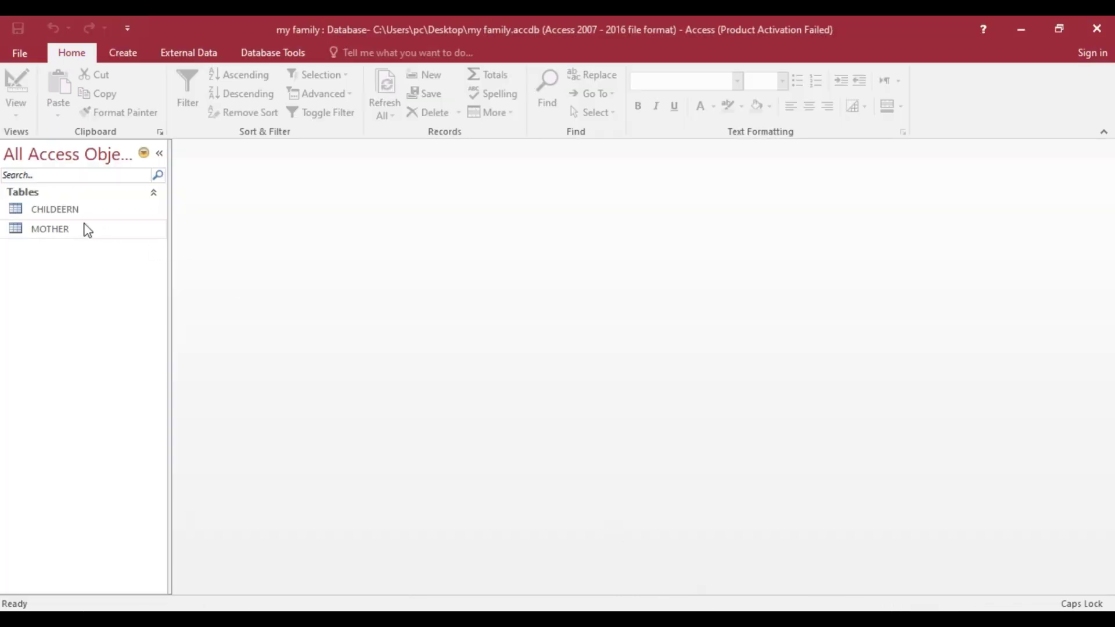
- Open MOTHER in Design view, make MOM- ID its primary key, and save the design
right_click(82, 231)
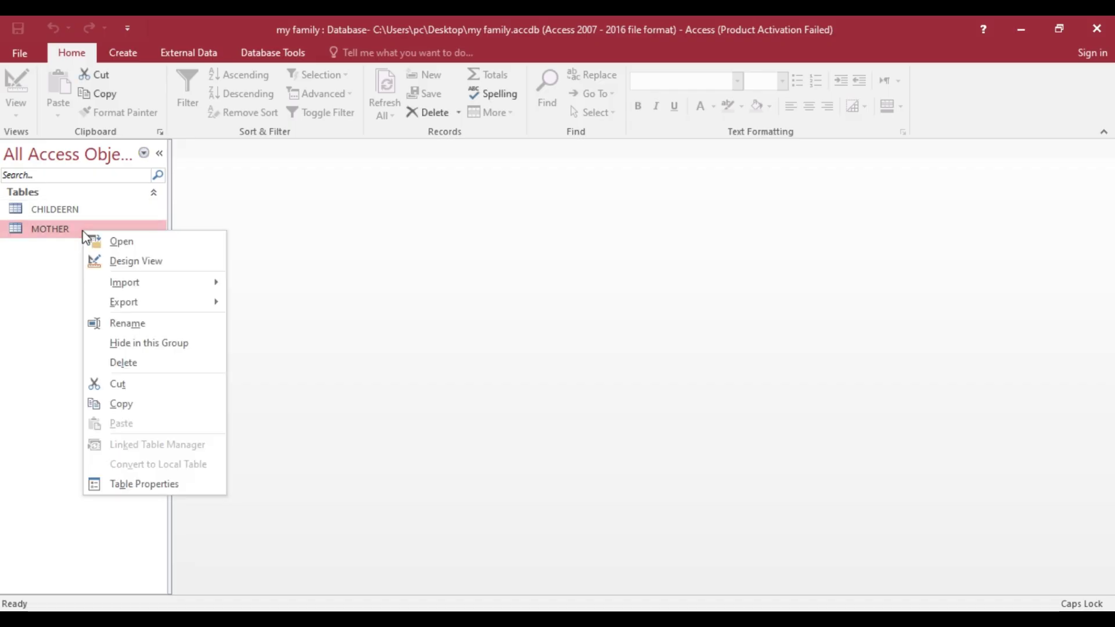
left_click(112, 262)
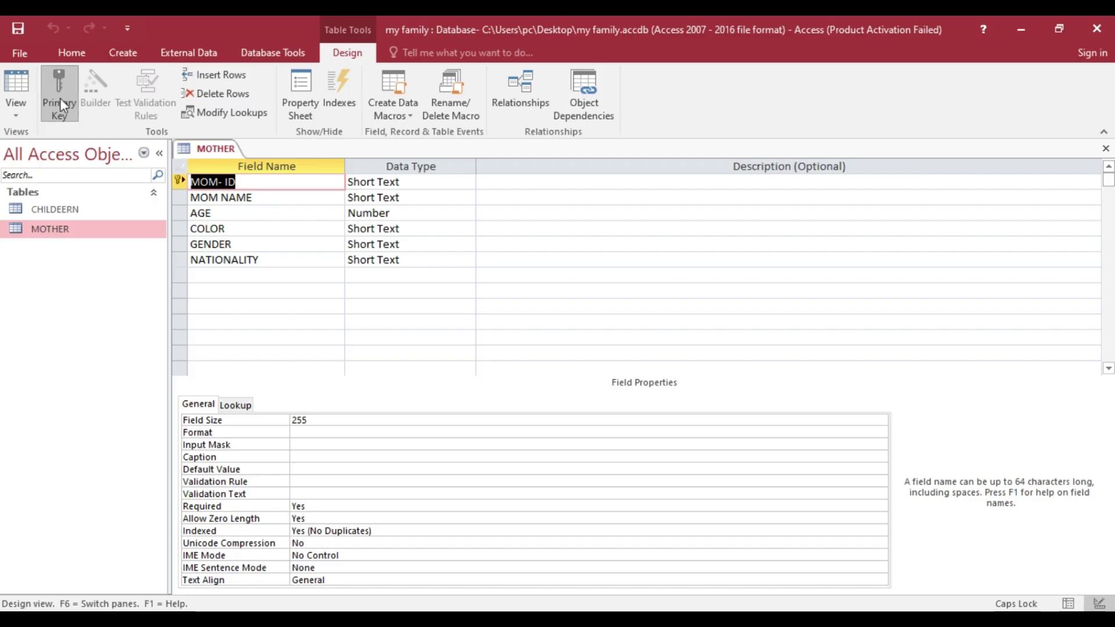
left_click(234, 198)
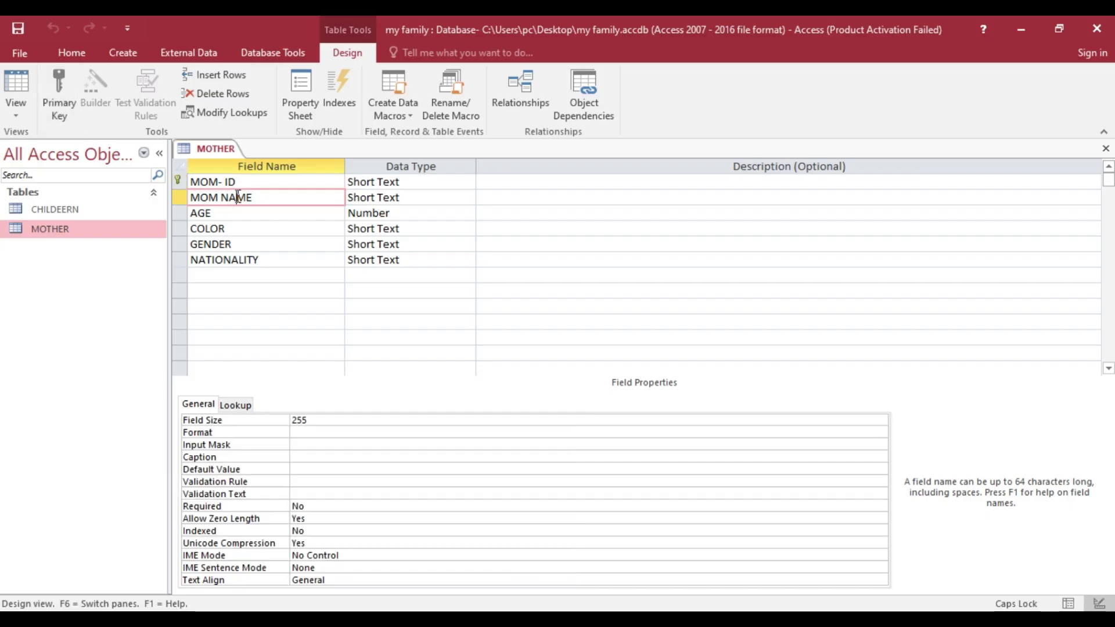
left_click(64, 90)
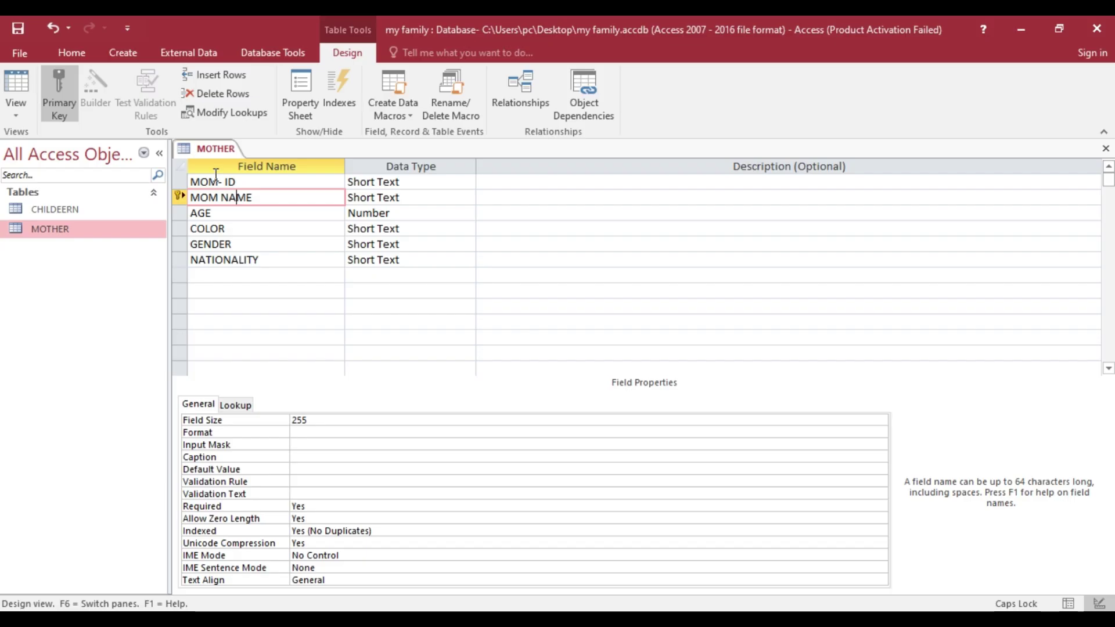
left_click(216, 174)
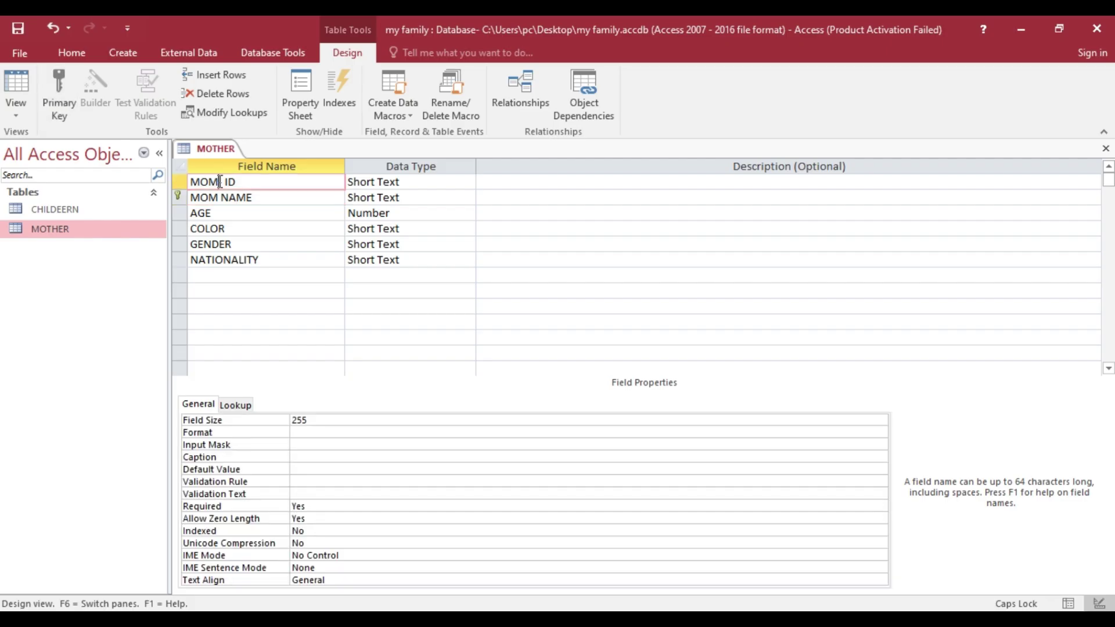
left_click(58, 95)
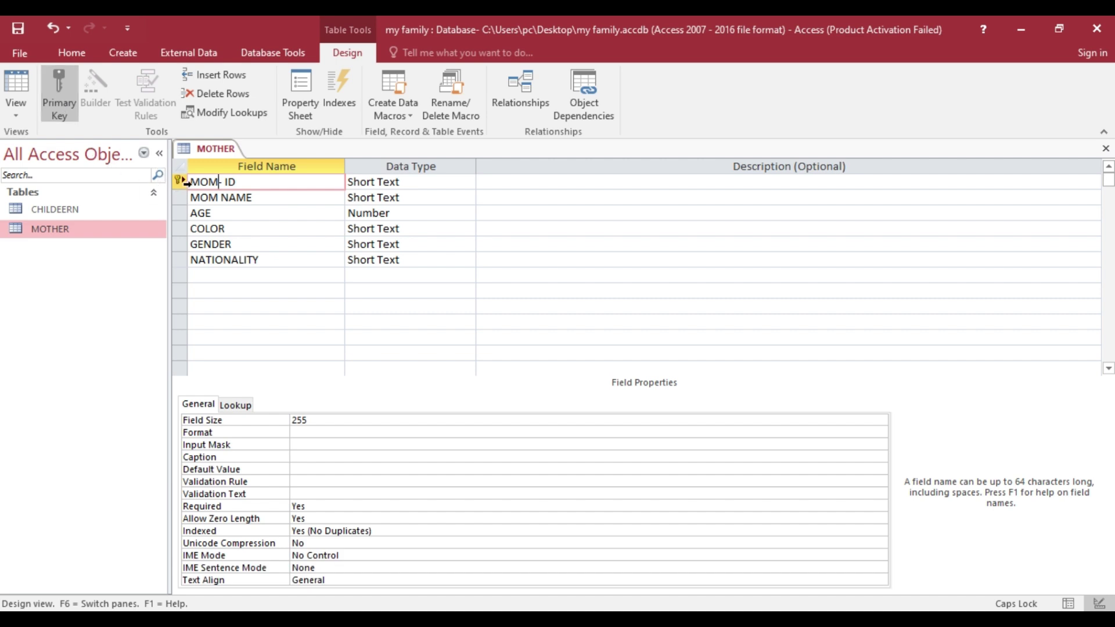
right_click(225, 152)
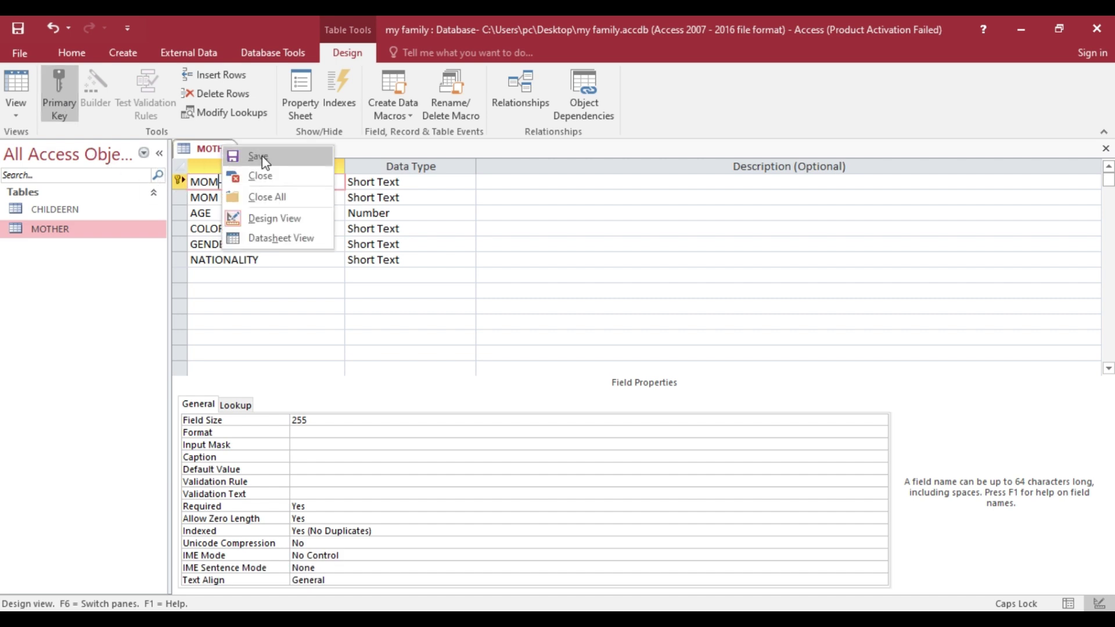
left_click(256, 154)
right_click(220, 150)
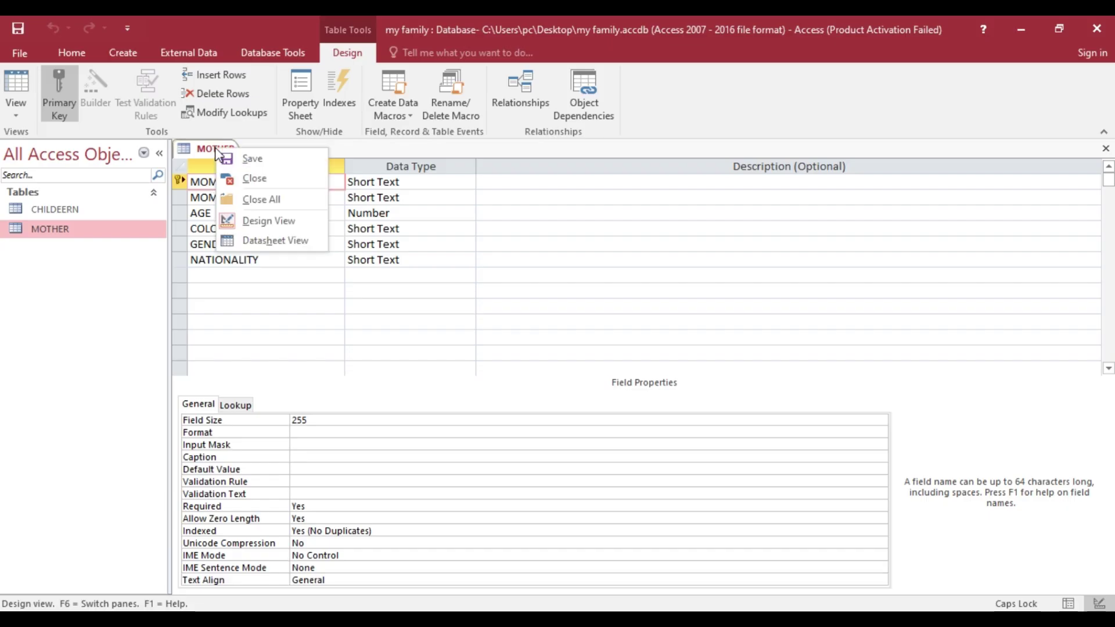
- Close the MOTHER design and review Task 7 and Task 11 in the Word sheet
left_click(254, 188)
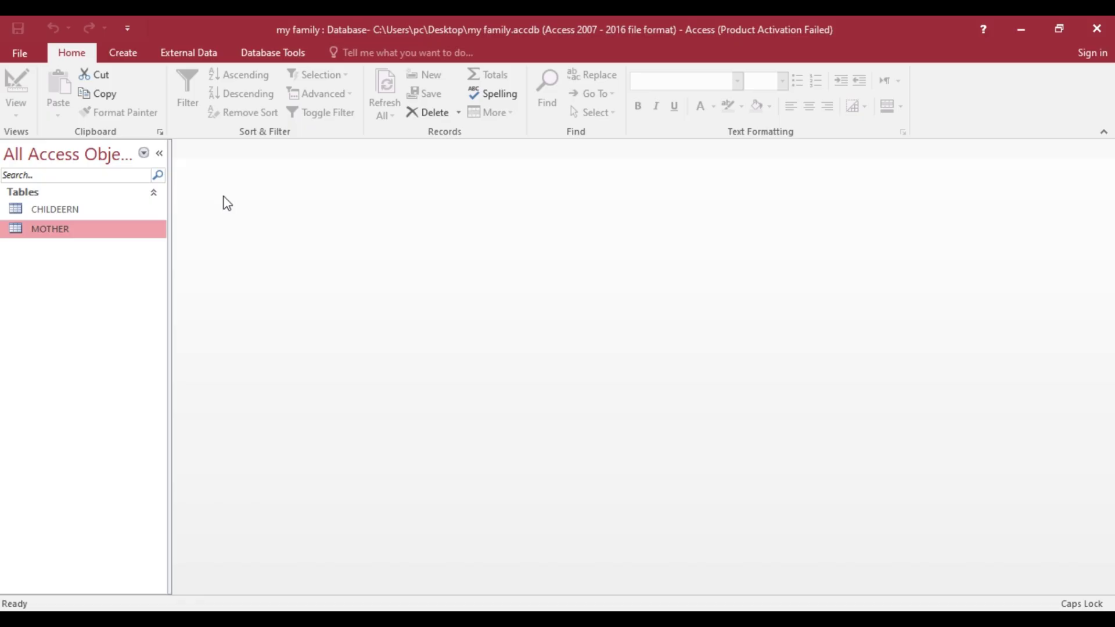
key("alt+Tab")
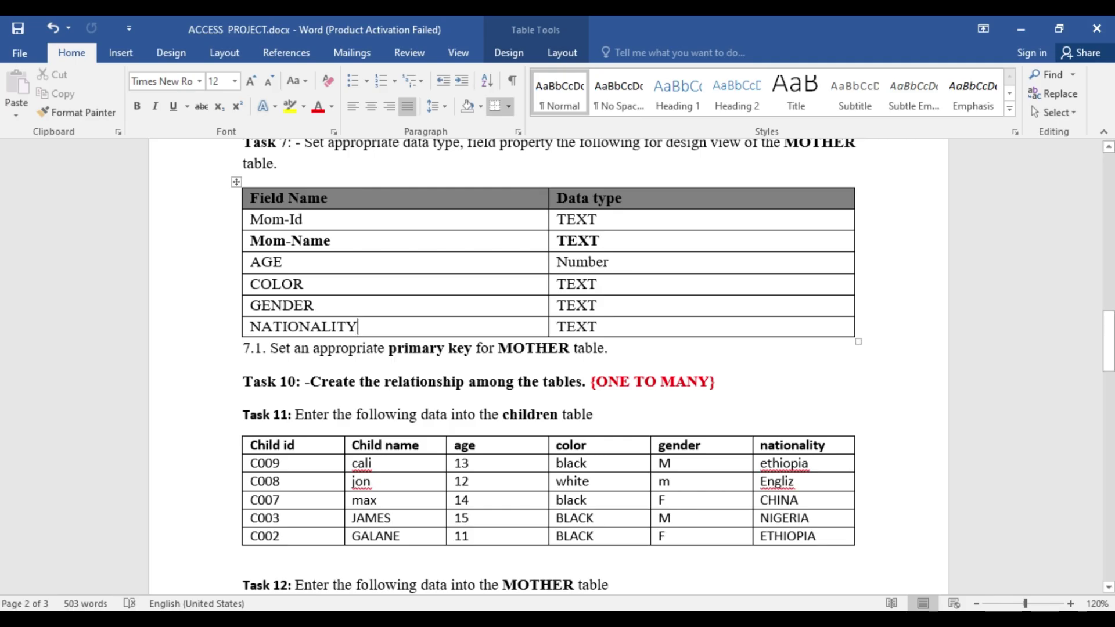
scroll(449, 429, "down", 1)
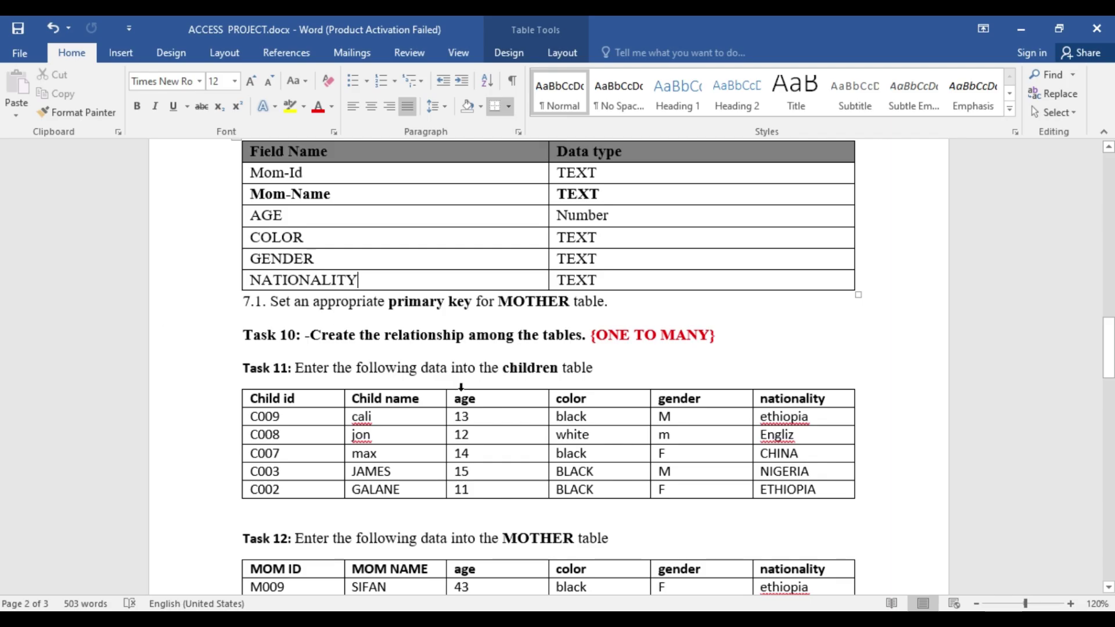
scroll(717, 196, "up", 2)
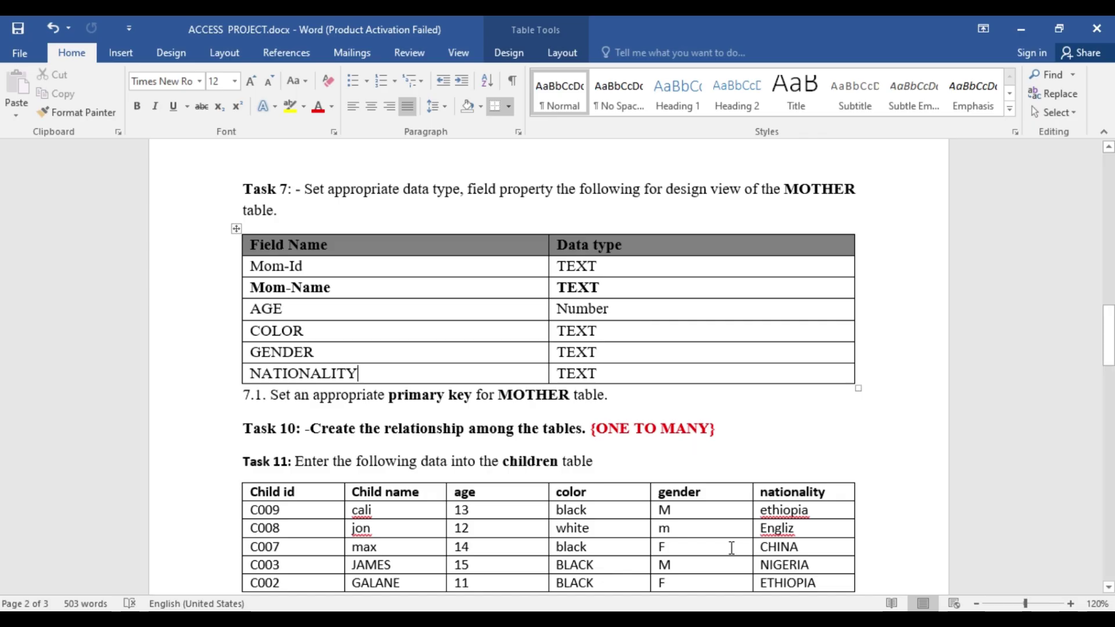
- Open both the CHILDEERN and MOTHER tables in Design view
left_click(750, 620)
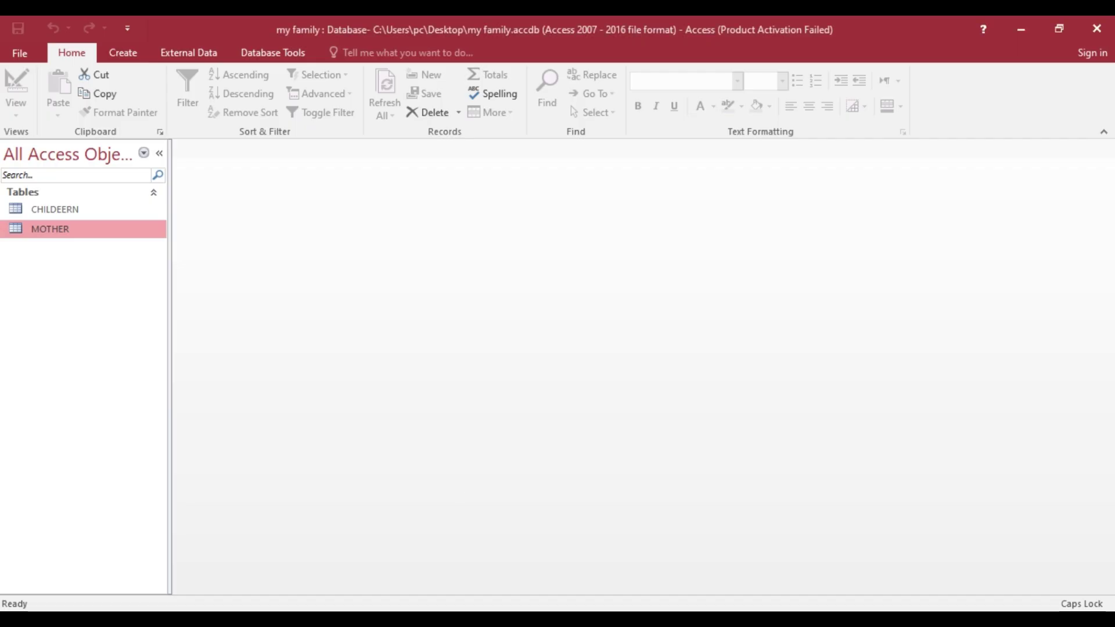
left_click(91, 213)
right_click(91, 213)
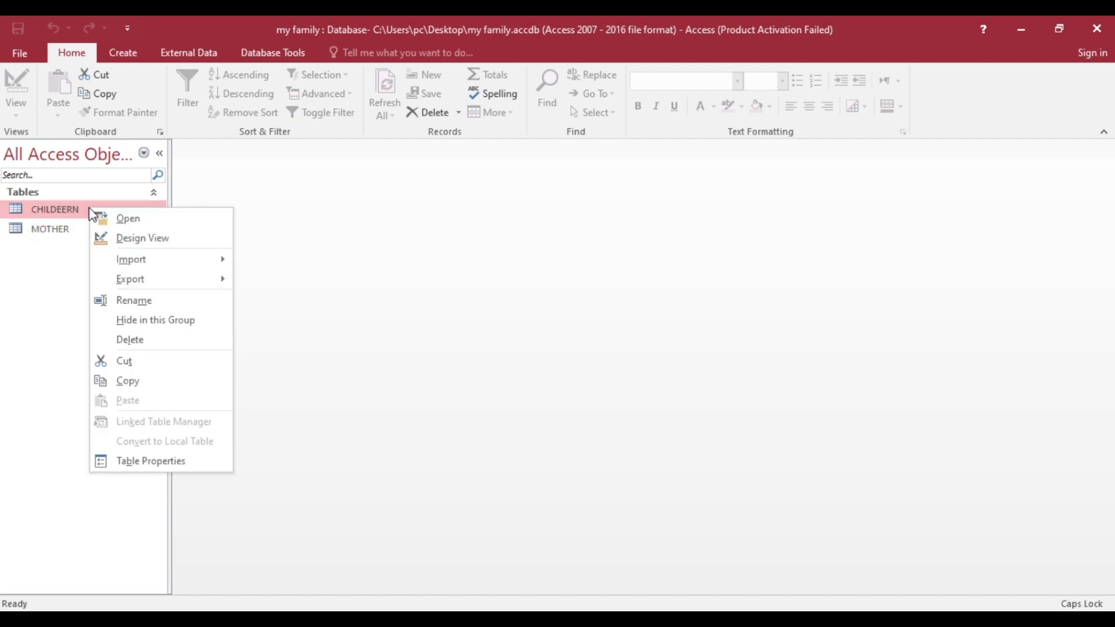
left_click(163, 239)
left_click(71, 235)
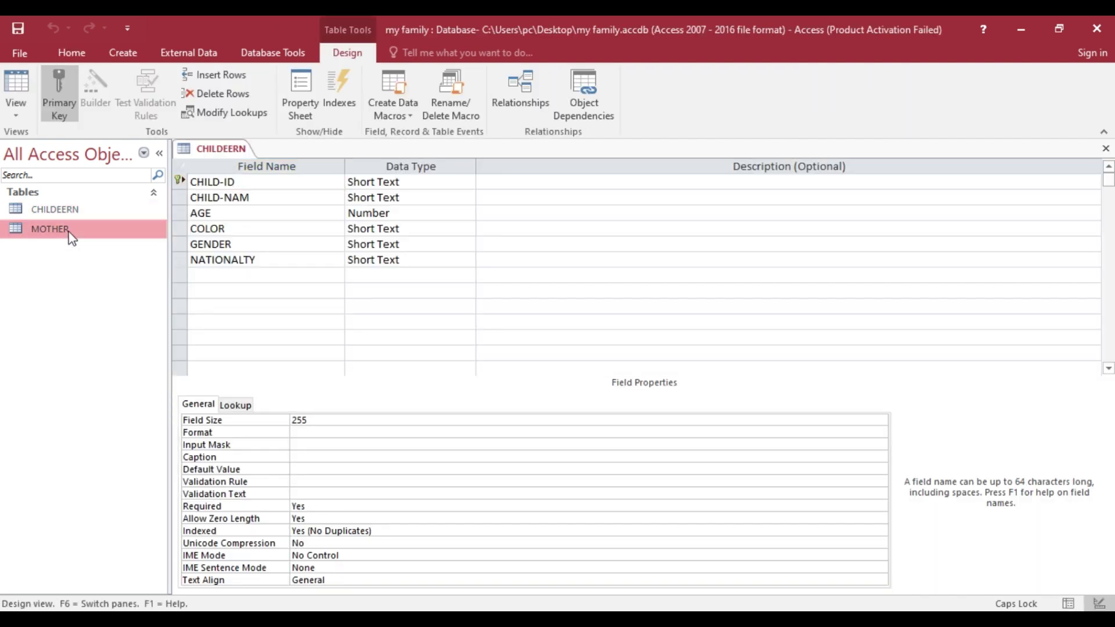
right_click(71, 235)
left_click(124, 263)
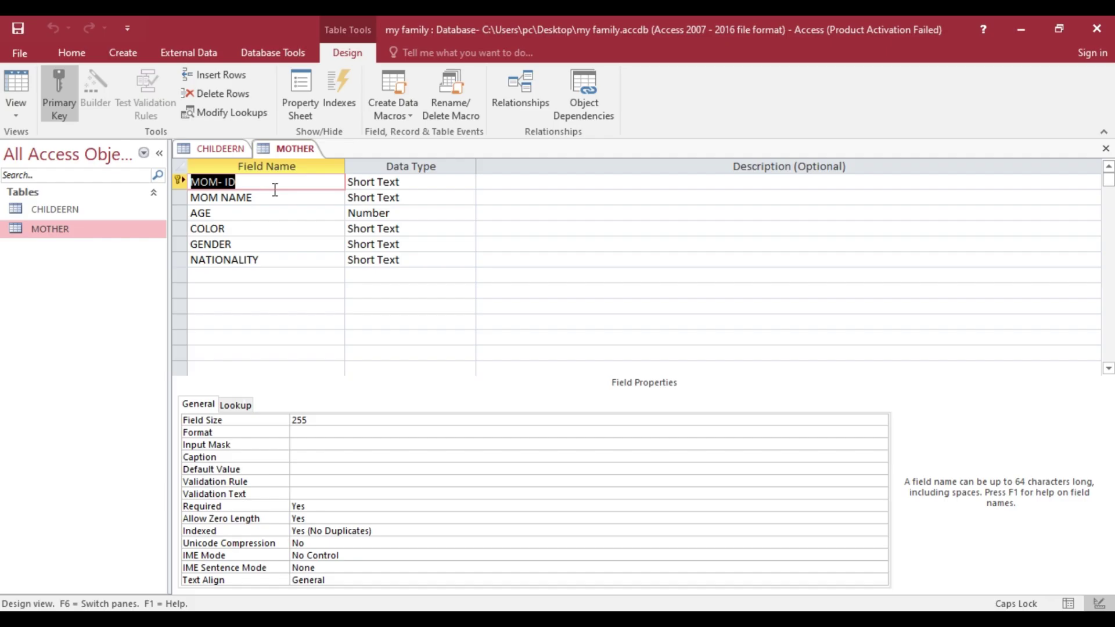
- Copy the MOM- ID field name from the MOTHER design for use in CHILDEERN
left_click(226, 149)
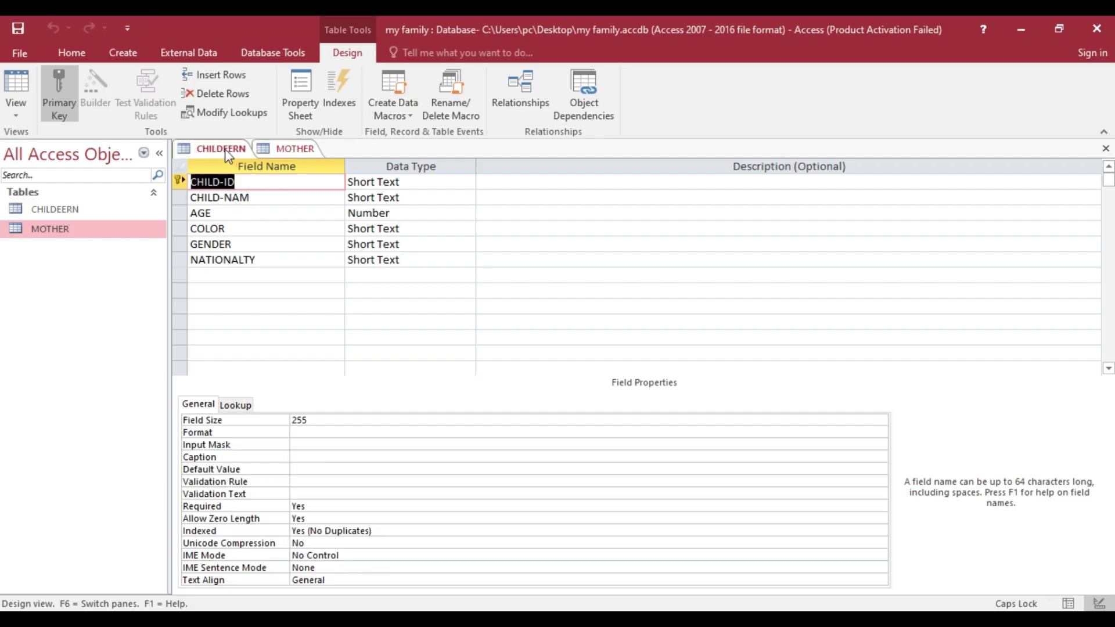
left_click(298, 151)
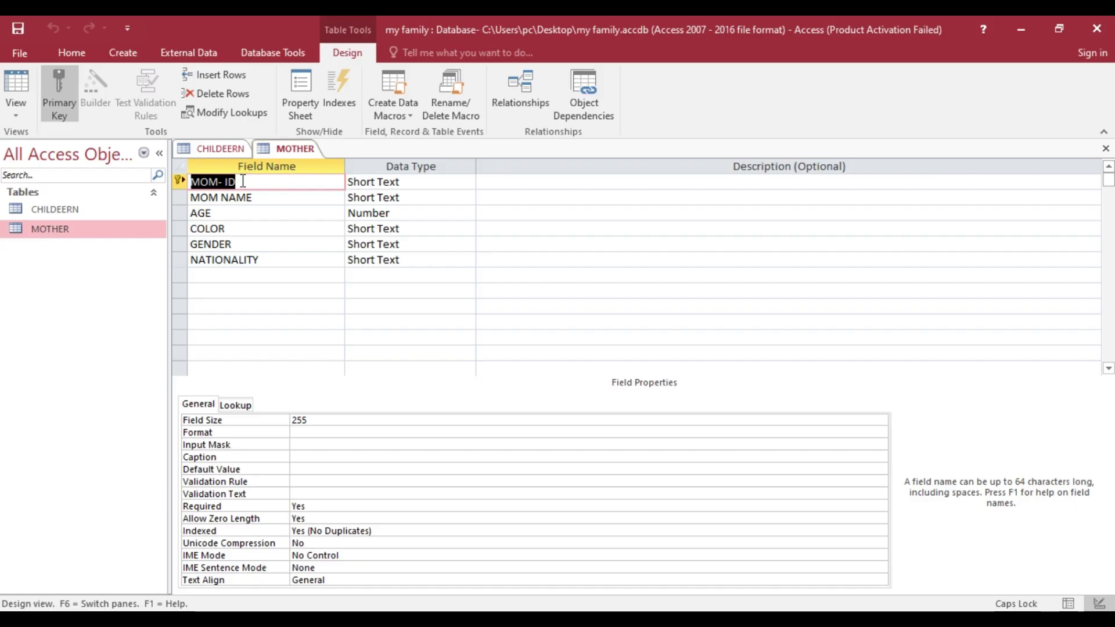
left_click_drag(245, 183, 194, 182)
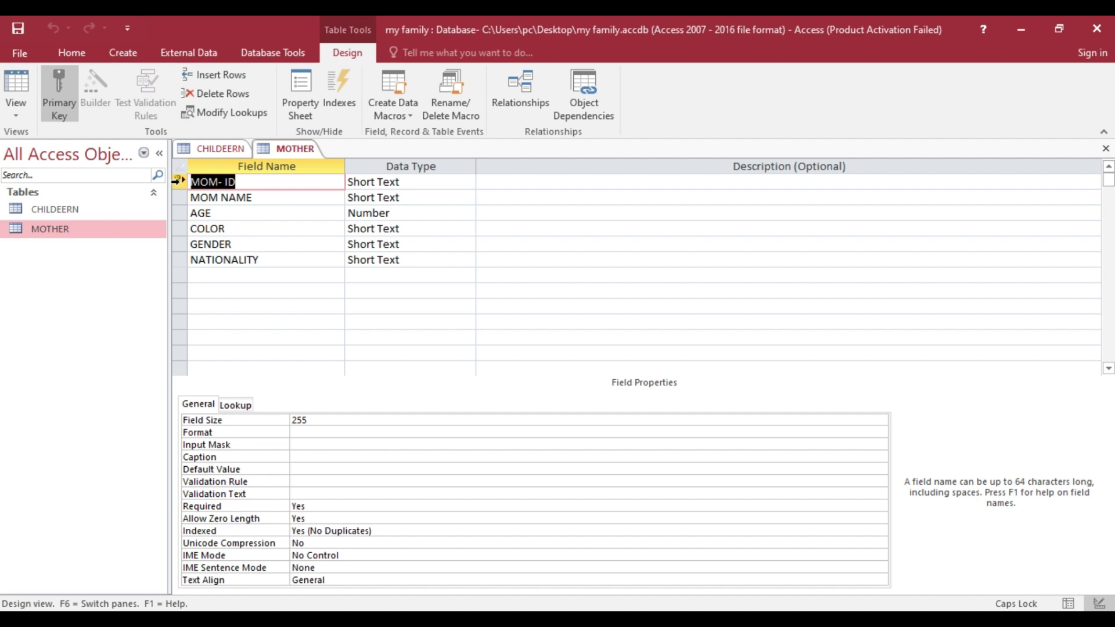
right_click(203, 182)
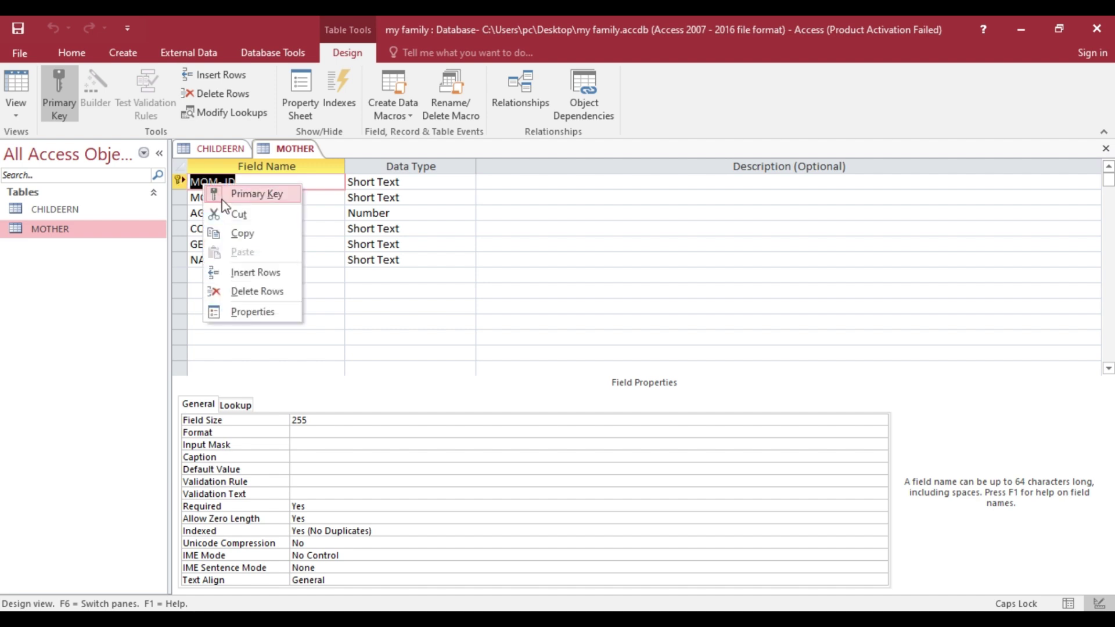
left_click(241, 232)
left_click(227, 150)
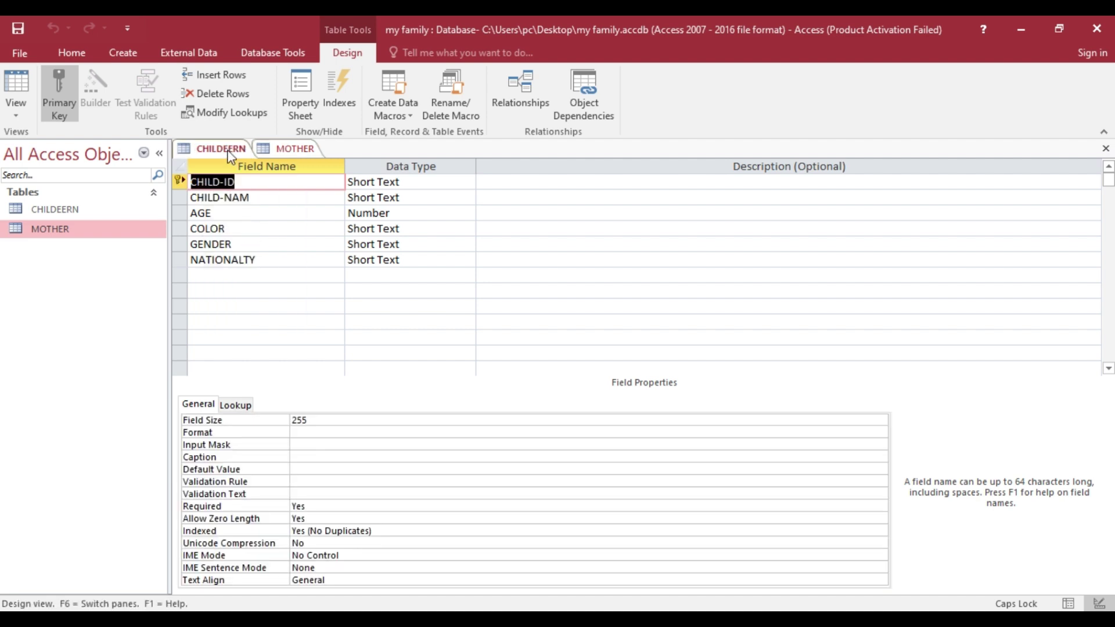
- Paste MOM- ID as a new Short Text field below NATIONALTY in CHILDEERN
left_click(225, 276)
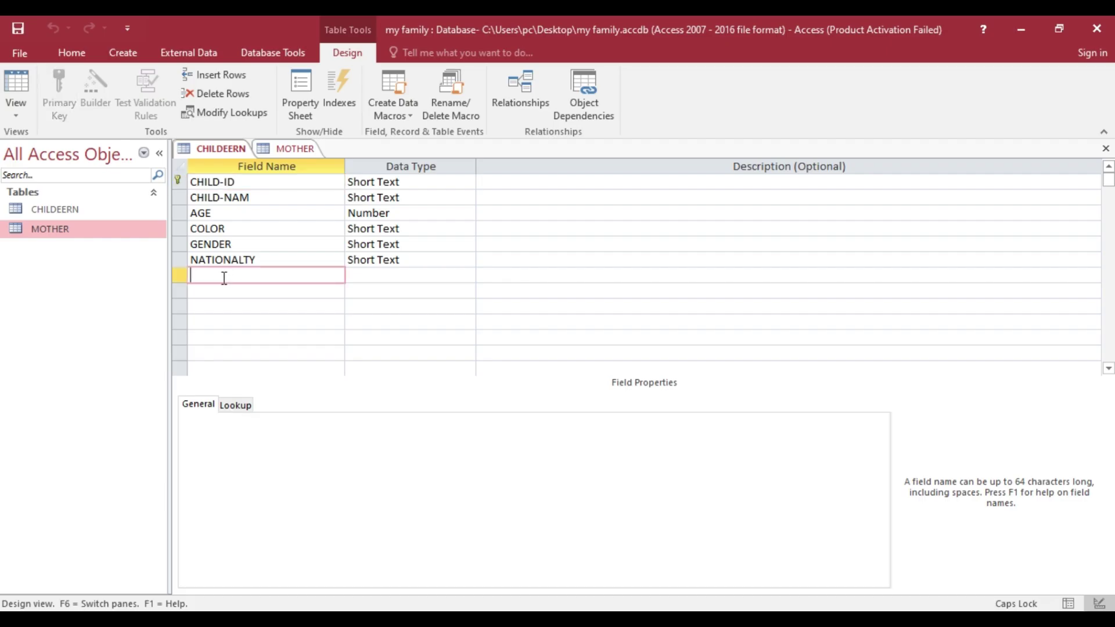
right_click(223, 277)
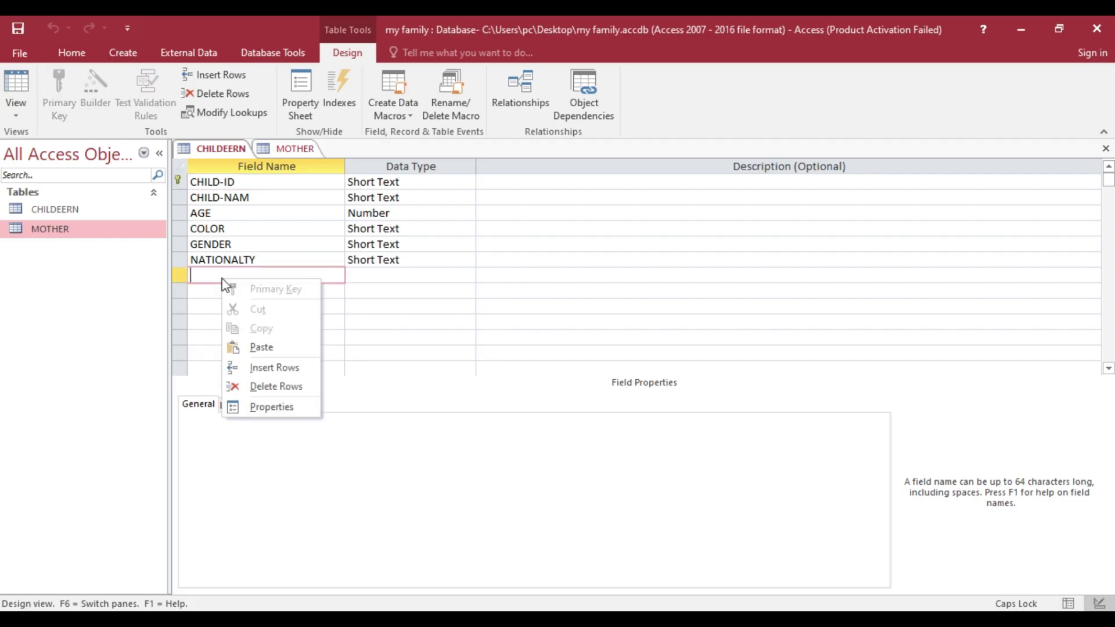
left_click(256, 345)
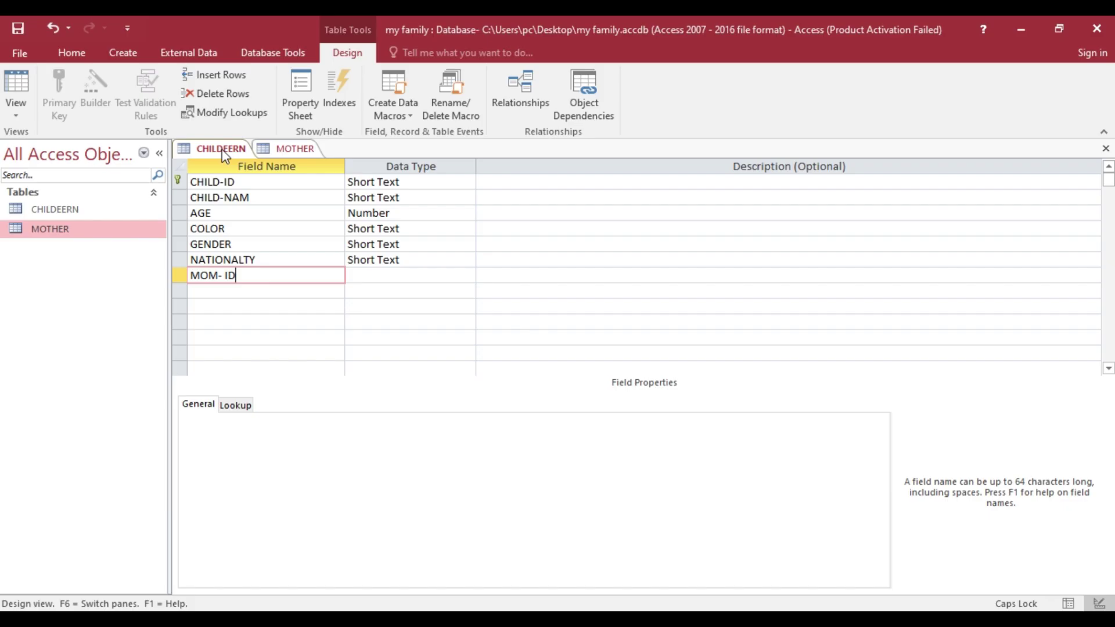
left_click(225, 156)
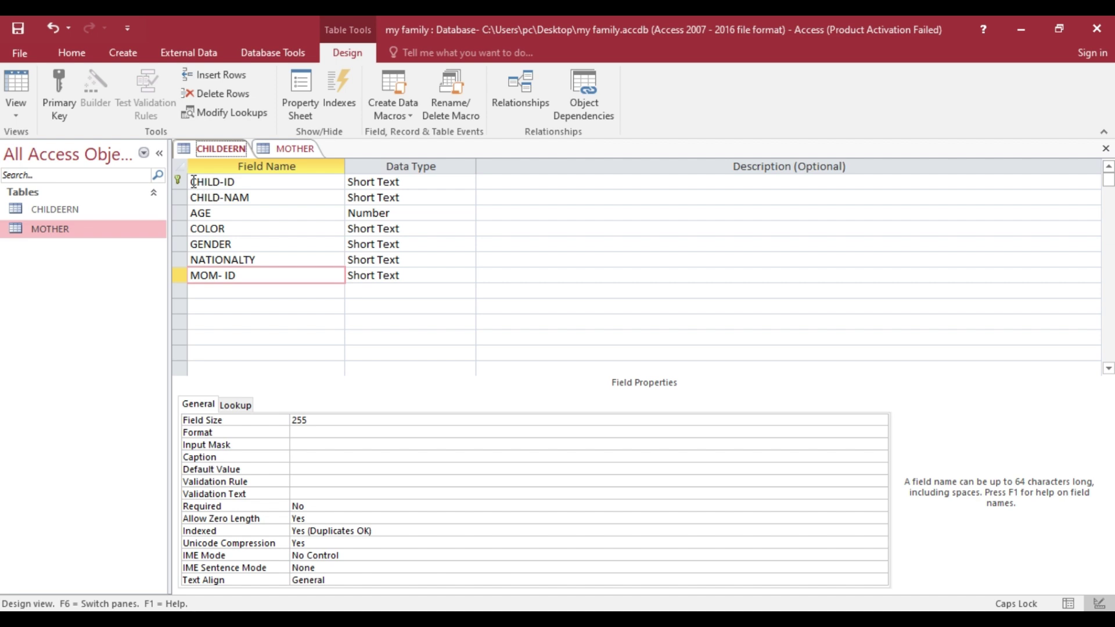
left_click(292, 147)
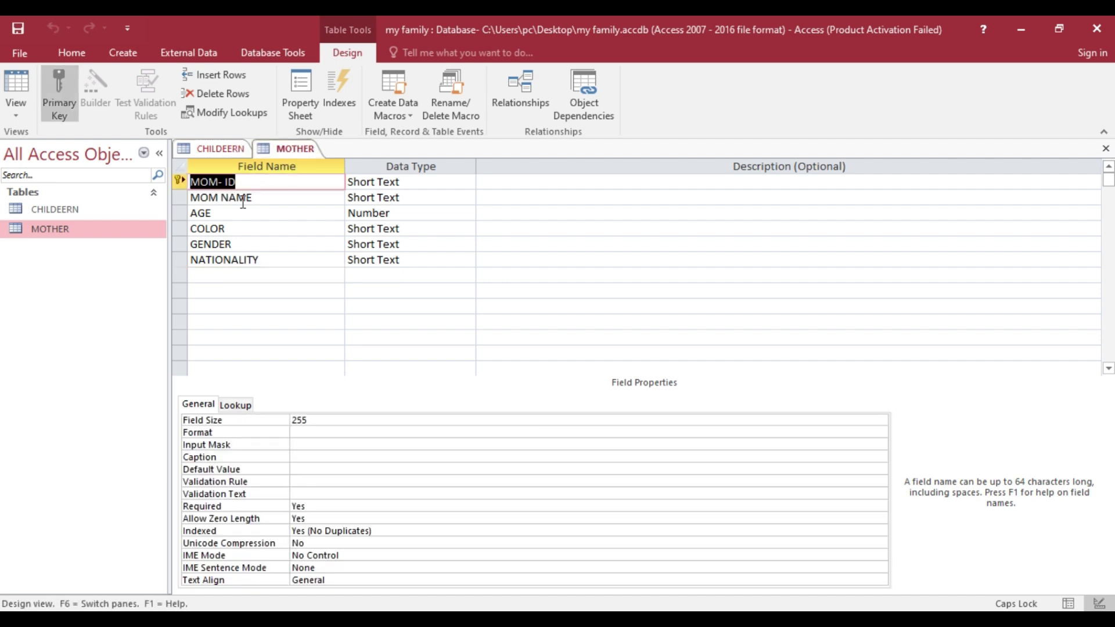
left_click(220, 276)
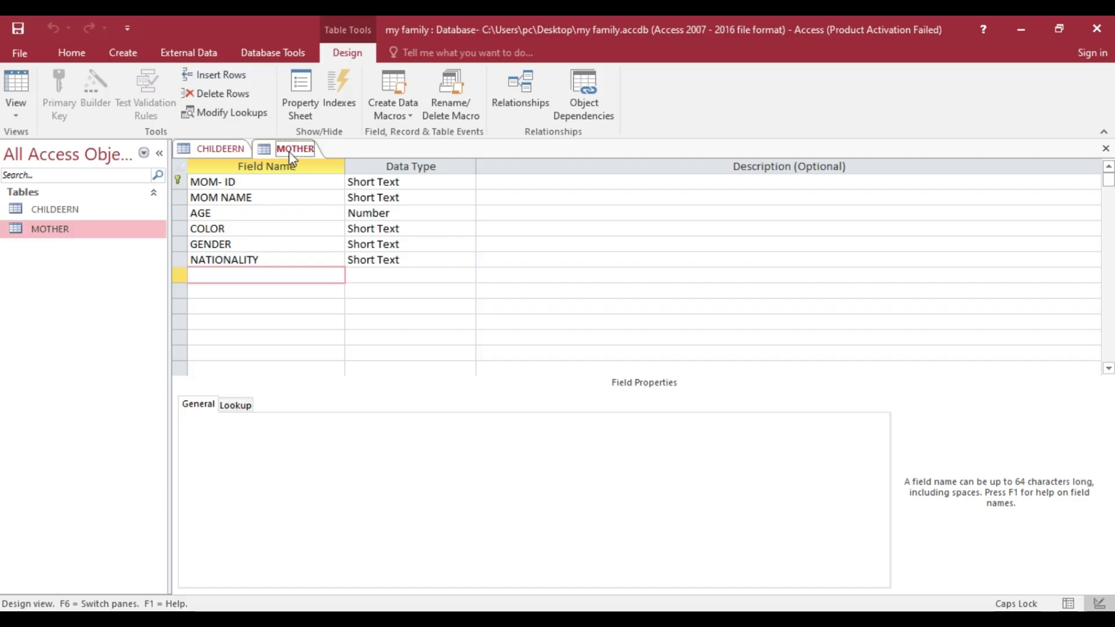
left_click(233, 151)
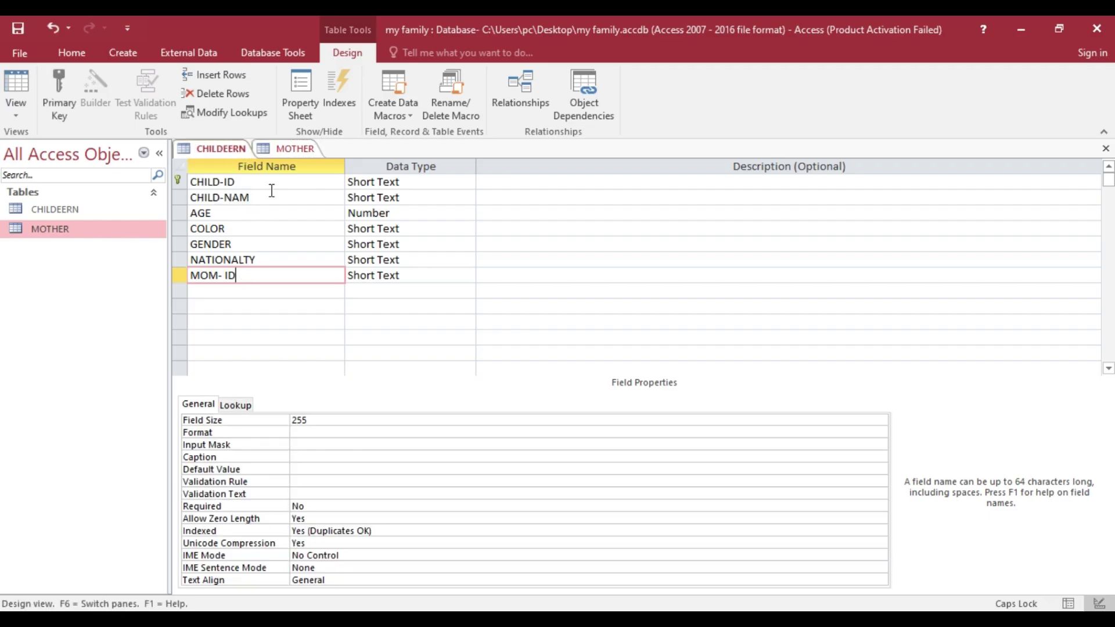
- Save the MOTHER and CHILDEERN designs, then close all open tables
right_click(274, 151)
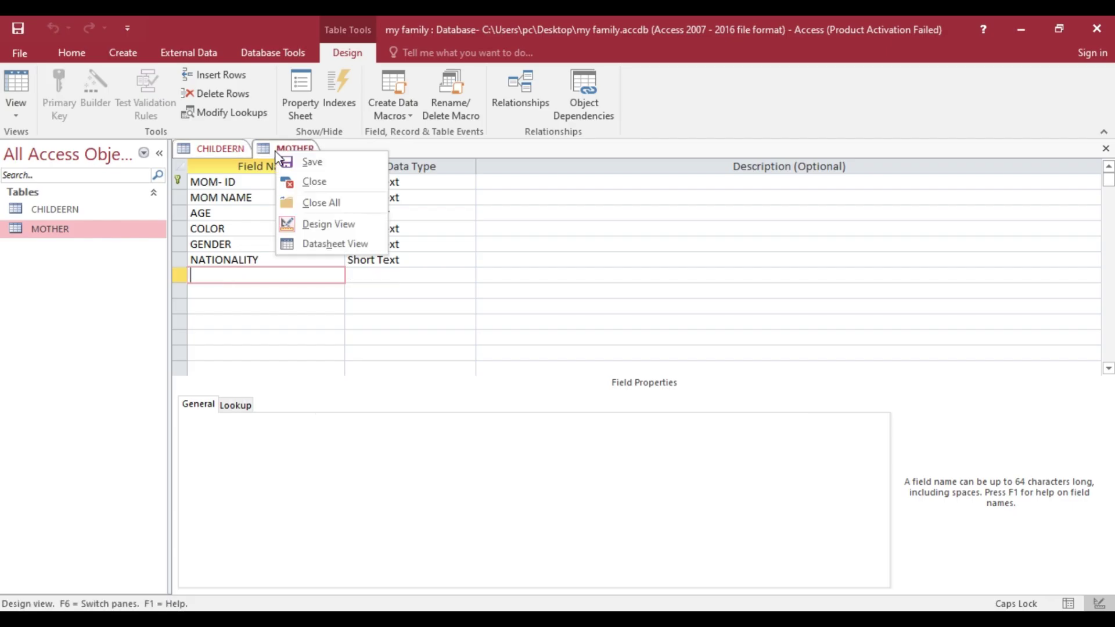
left_click(316, 164)
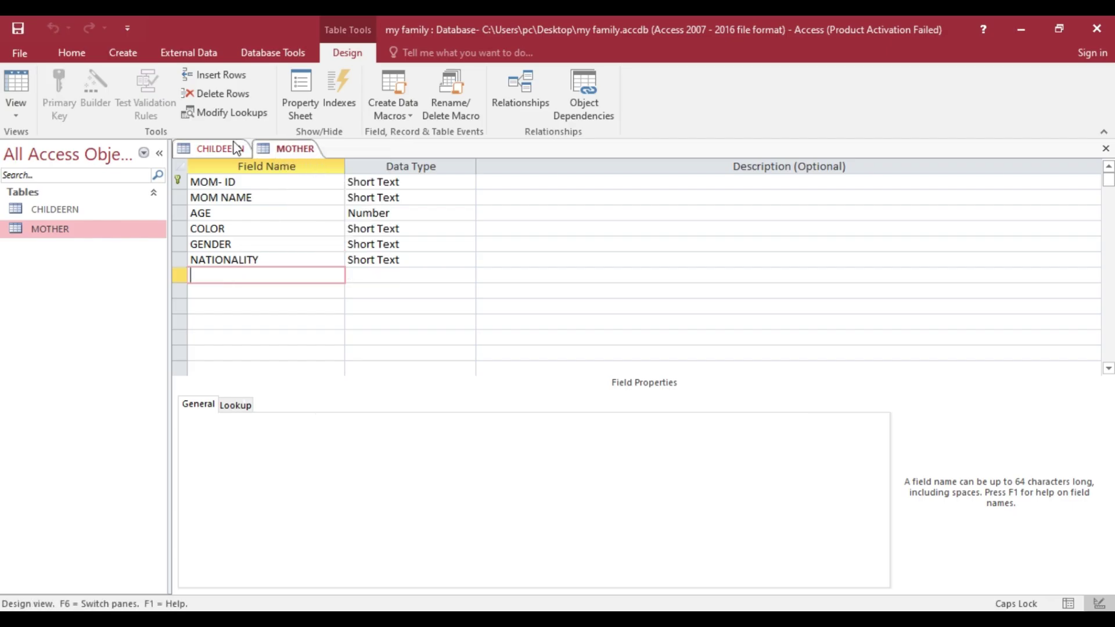
left_click(218, 149)
right_click(219, 151)
left_click(235, 155)
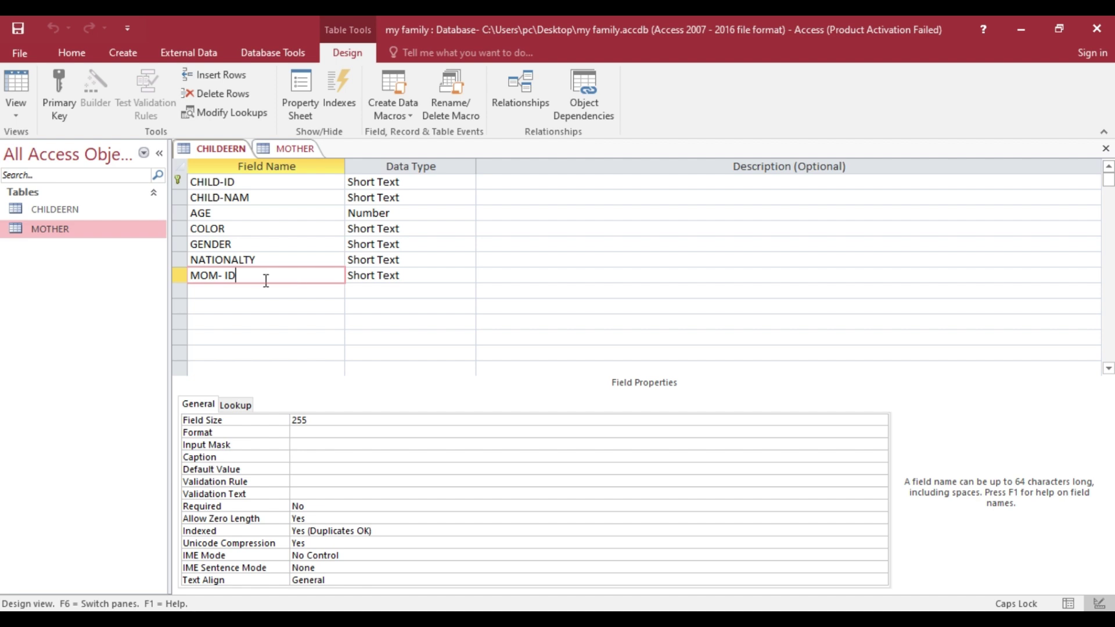
right_click(225, 148)
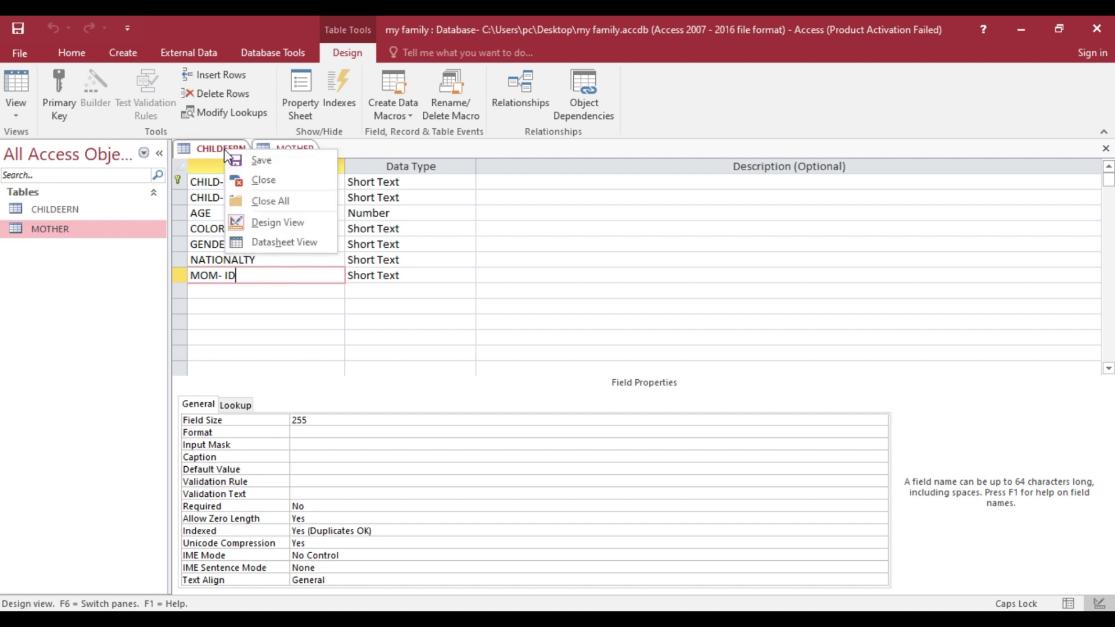
left_click(266, 200)
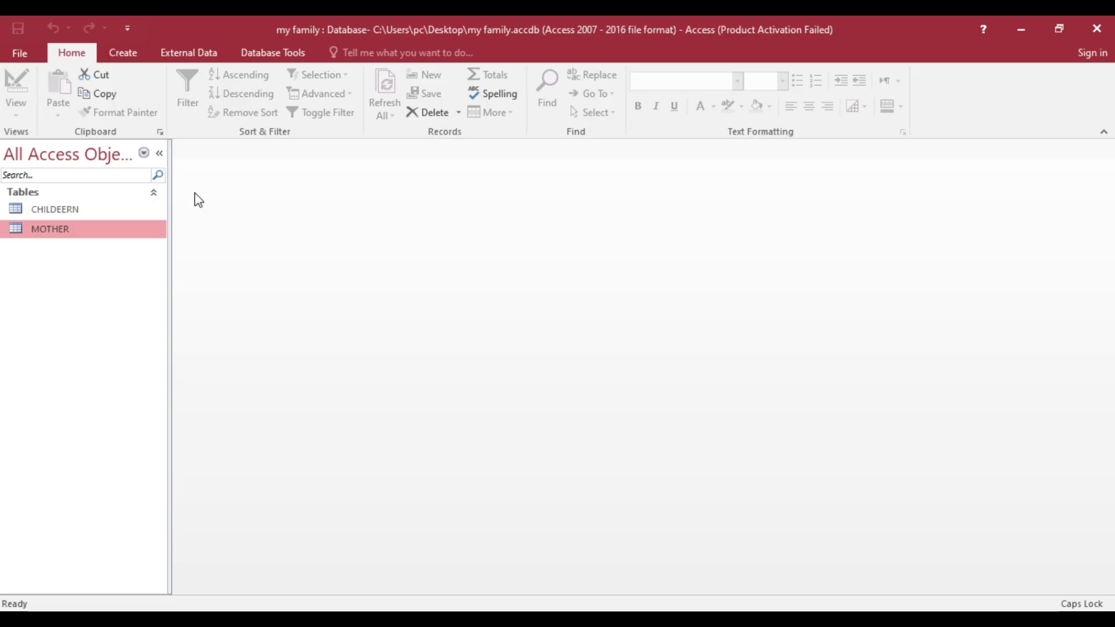
- Open the Relationships layout and place the CHILDEERN and MOTHER tables on it
left_click(274, 55)
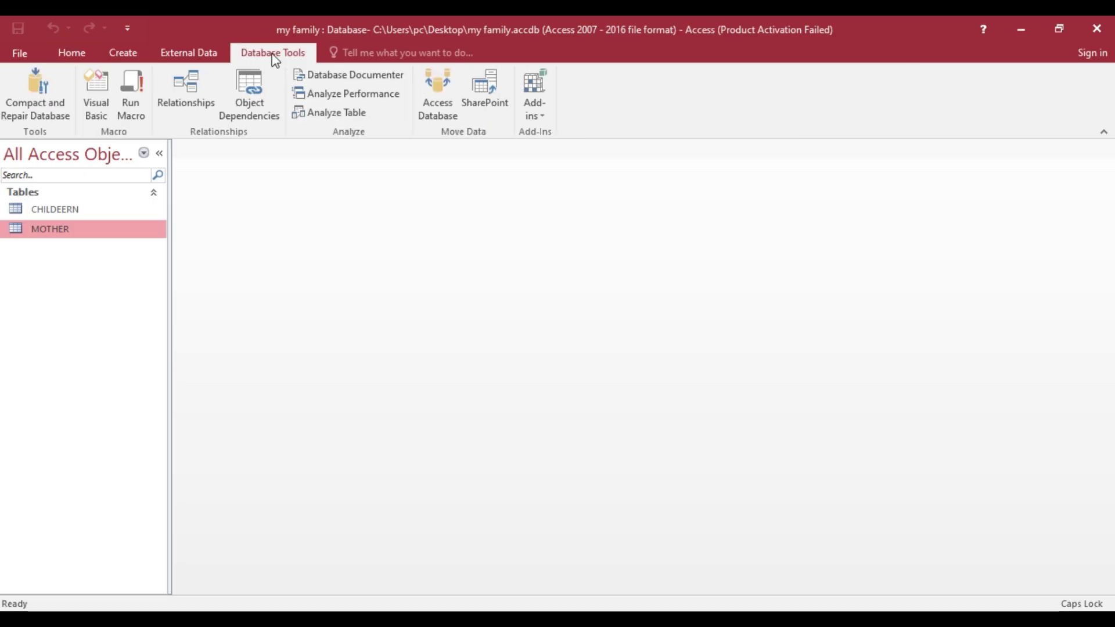
left_click(182, 92)
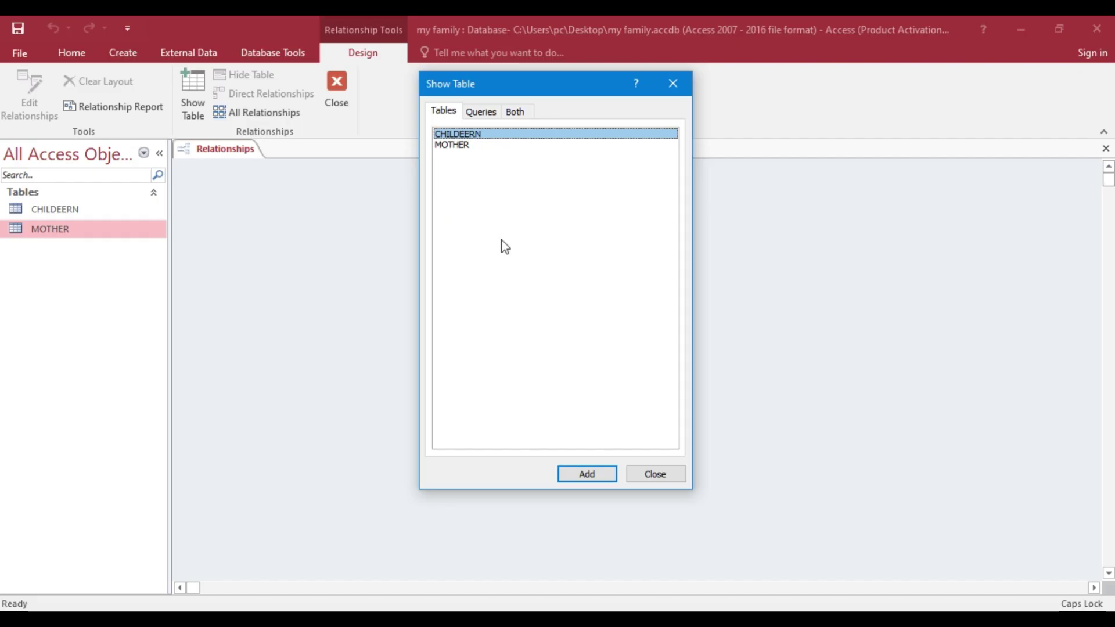
left_click(582, 473)
left_click(580, 474)
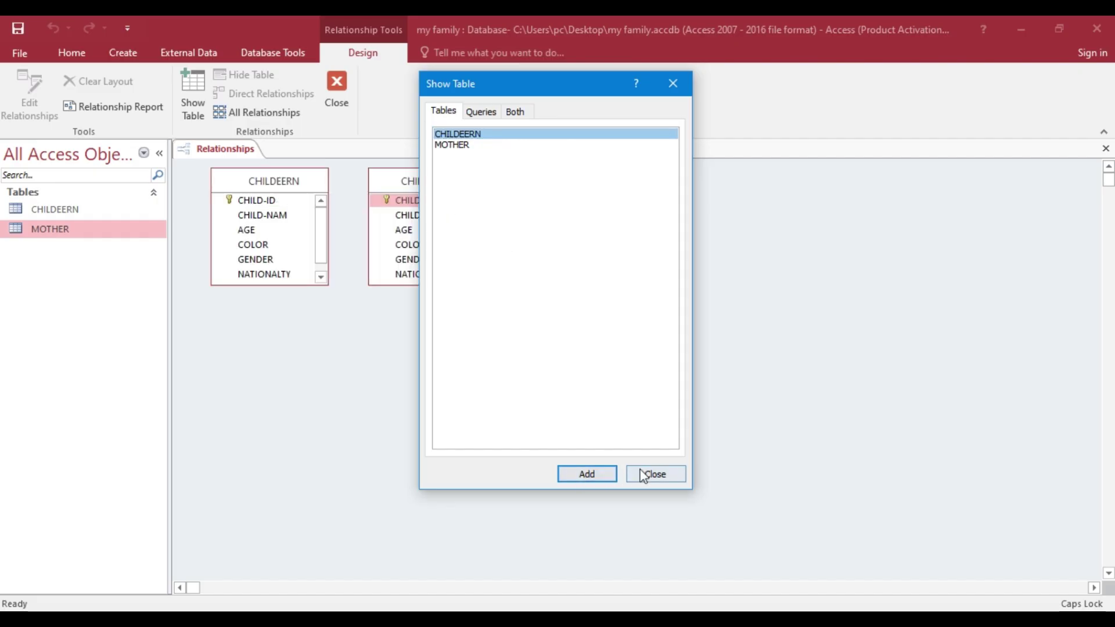
left_click(652, 473)
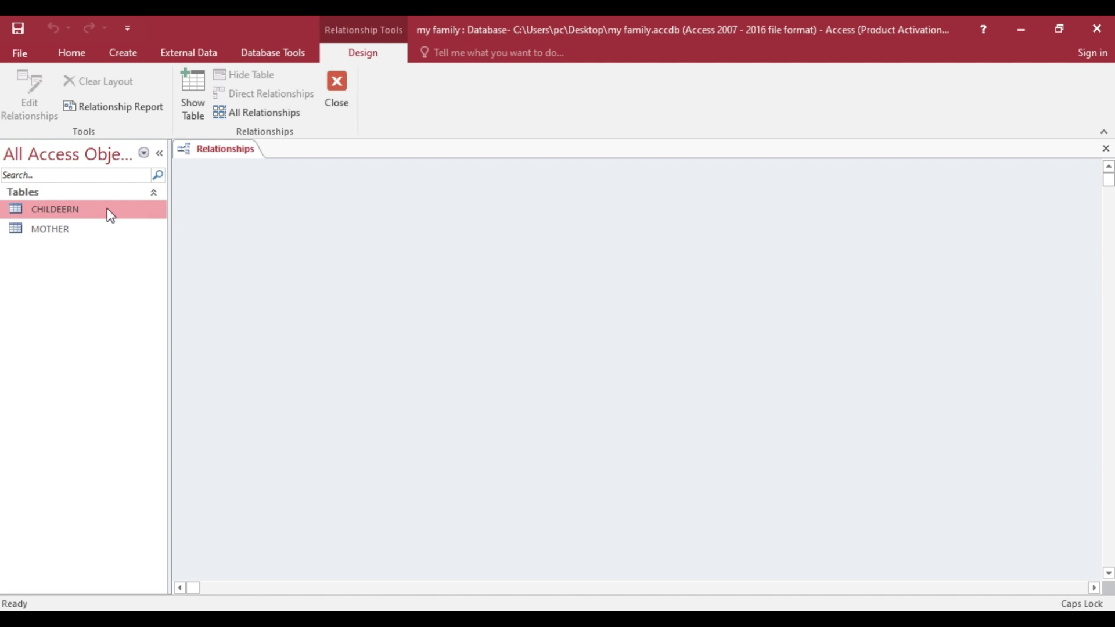
left_click_drag(107, 207, 549, 239)
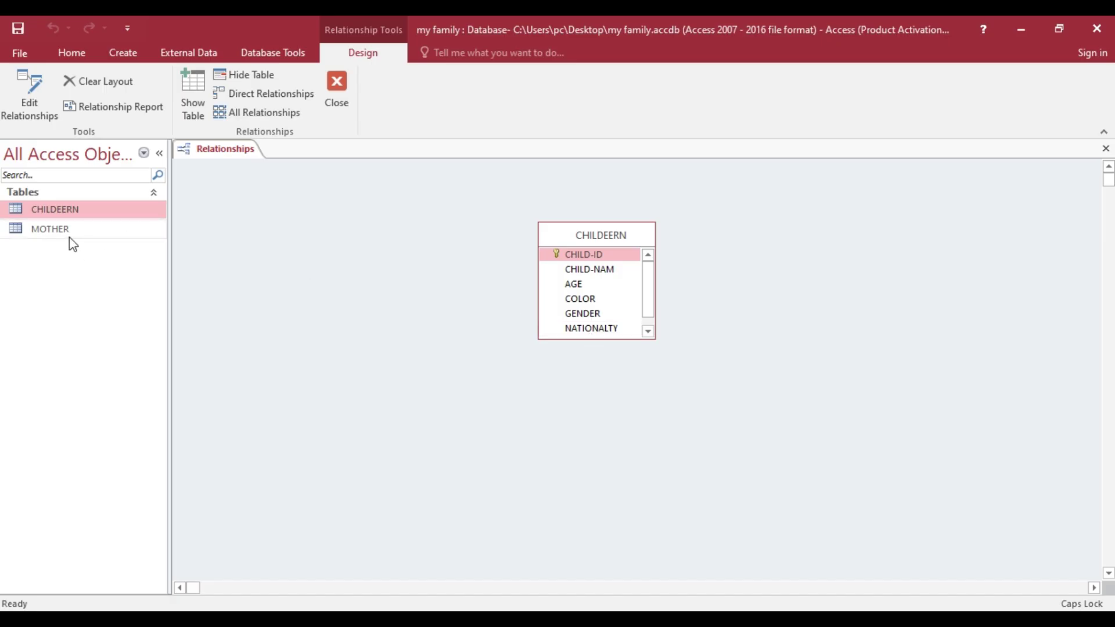
left_click_drag(69, 230, 808, 235)
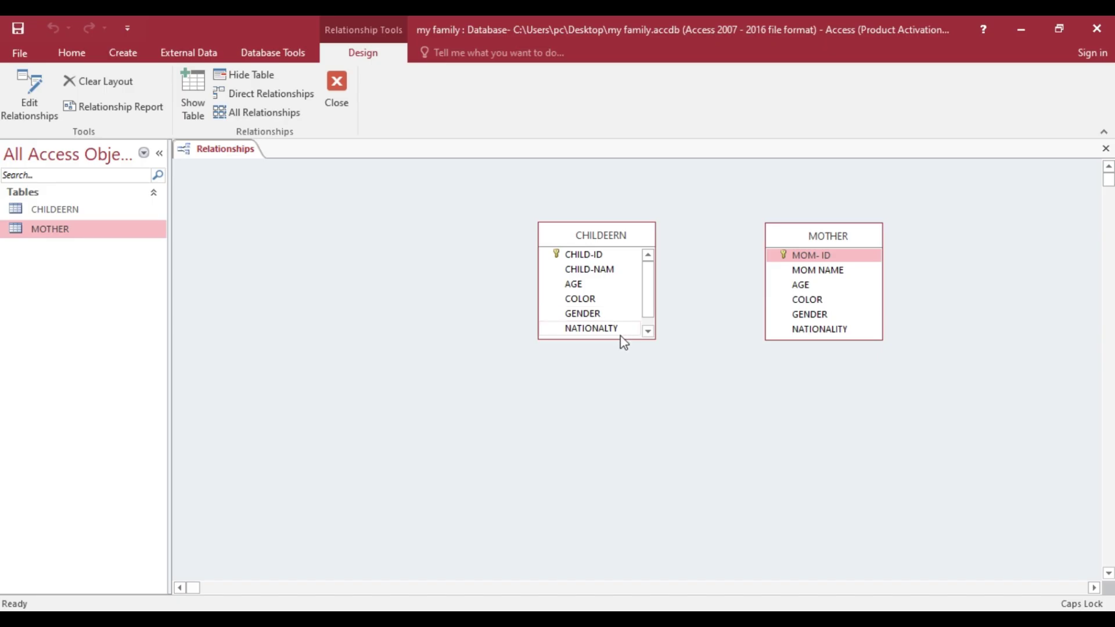
- Create a one-to-many MOM- ID link from MOTHER to CHILDEERN, enforcing referential integrity
left_click(648, 331)
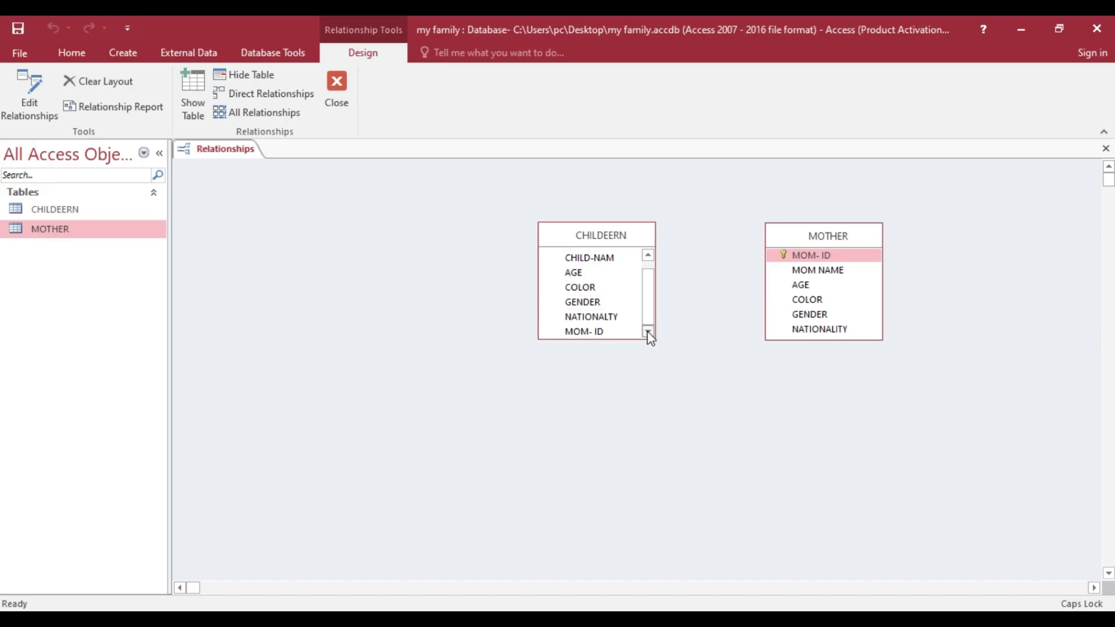
left_click(804, 257)
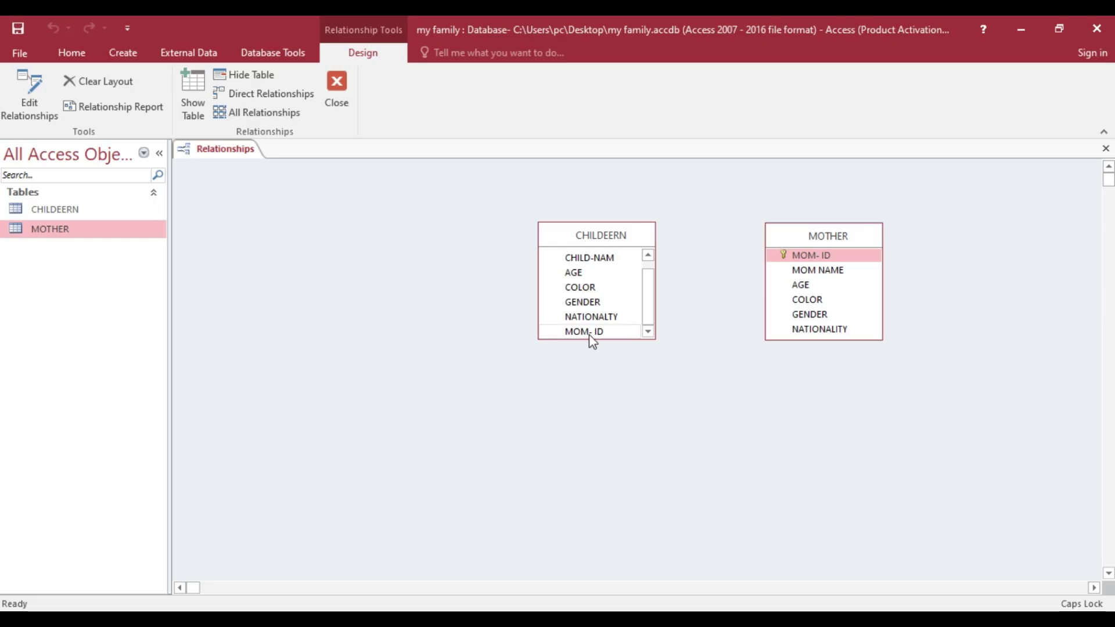
left_click_drag(793, 256, 607, 332)
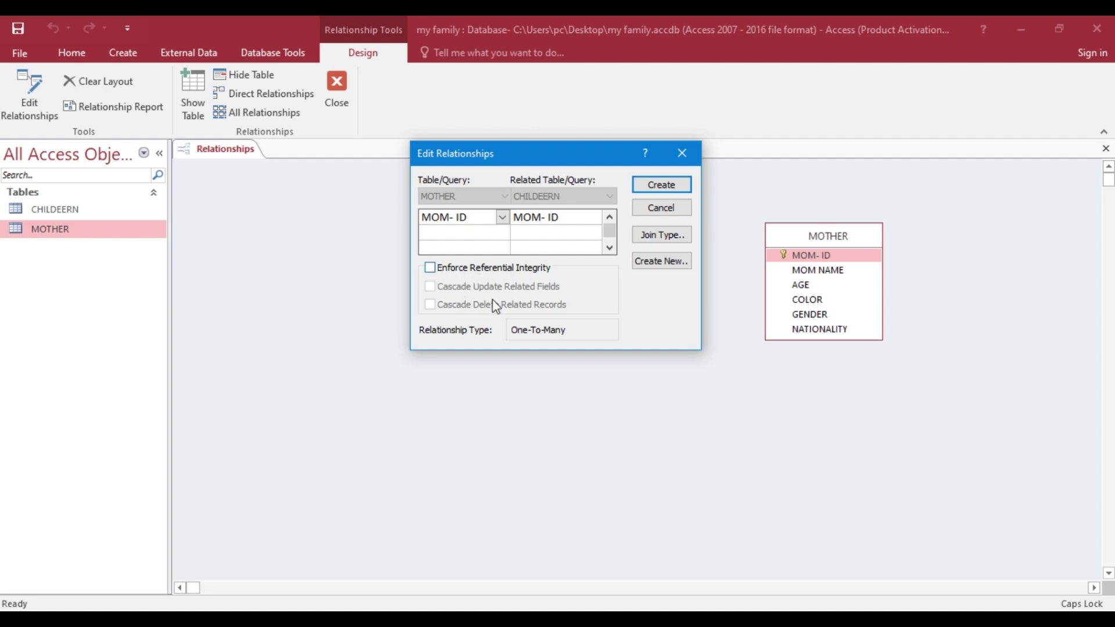
left_click(430, 268)
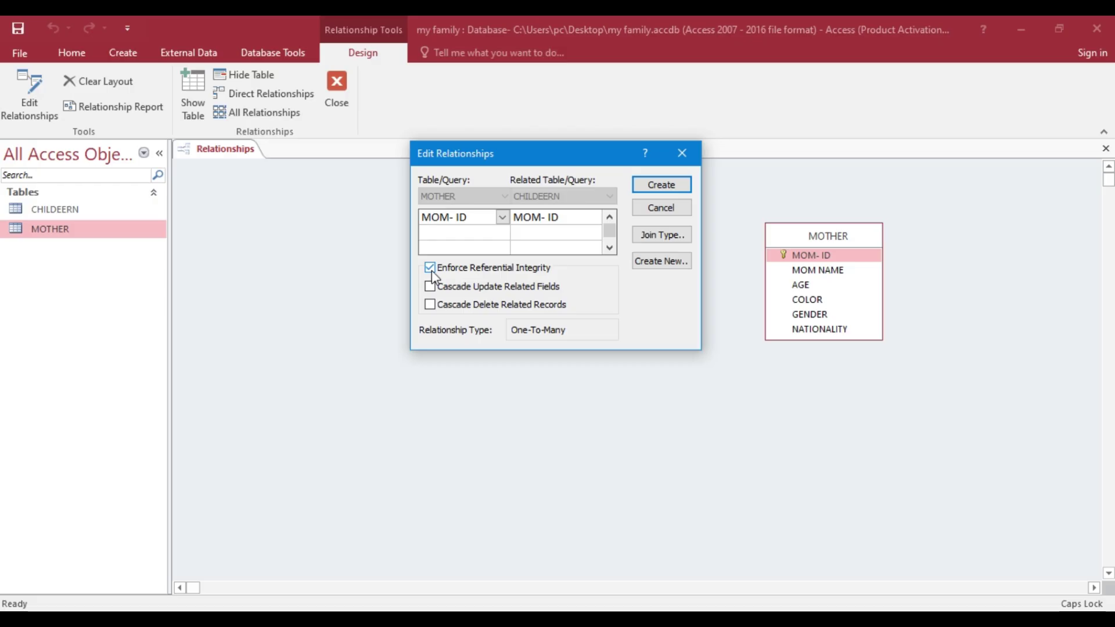
left_click(651, 192)
- Enlarge the CHILDEERN table box so every field, including MOM- ID, is visible
left_click(652, 254)
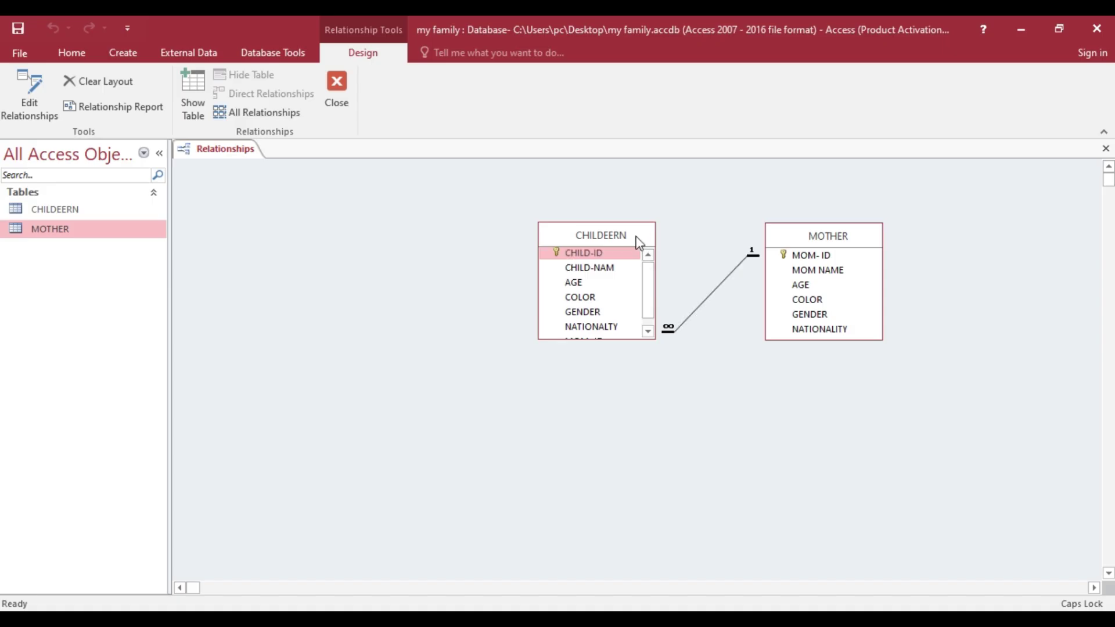
left_click_drag(634, 242, 600, 242)
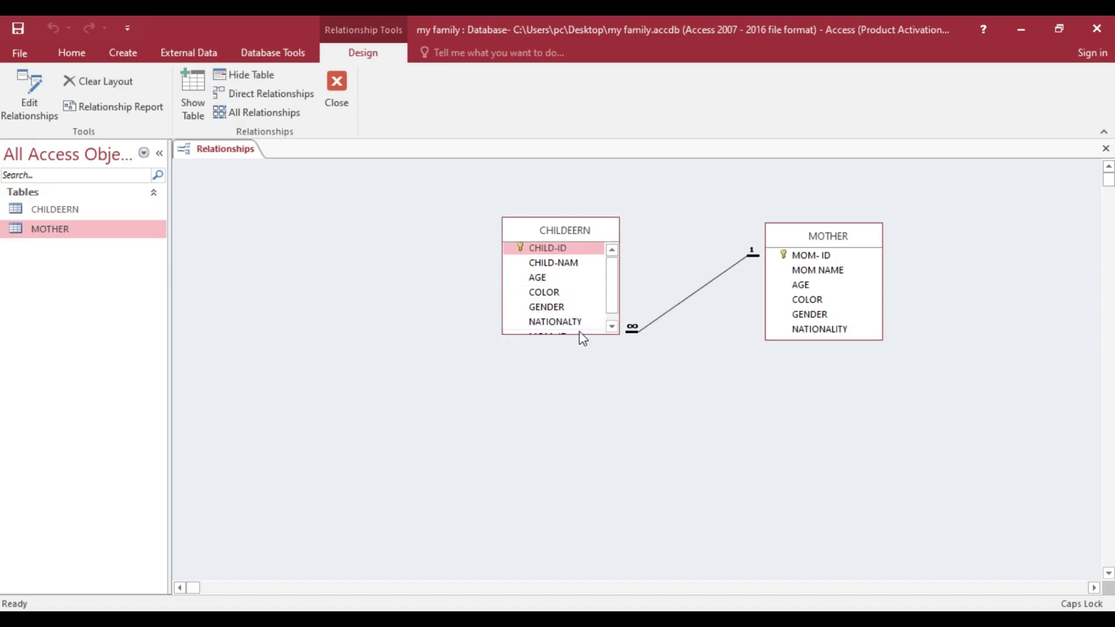
left_click_drag(570, 334, 570, 387)
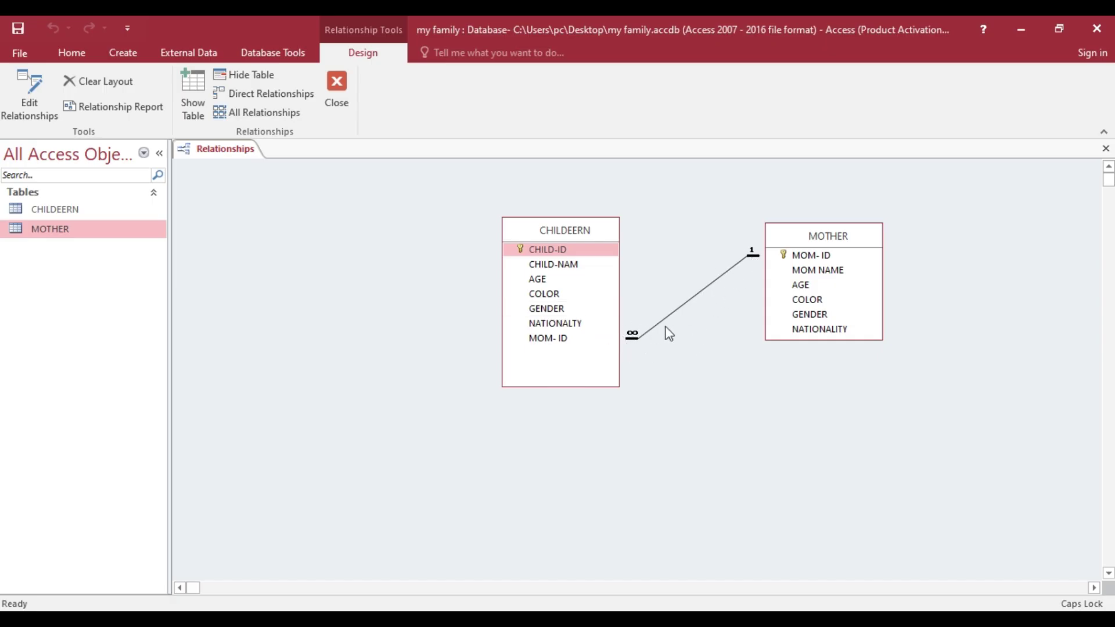
- Close the Relationships layout
right_click(246, 152)
left_click(279, 170)
right_click(240, 152)
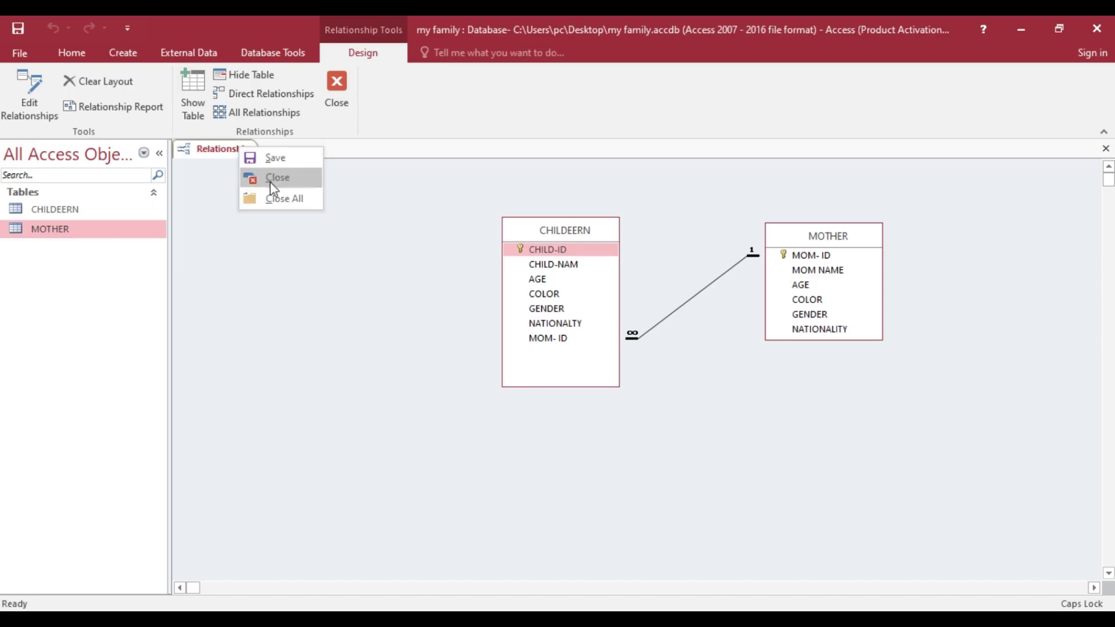
left_click(281, 177)
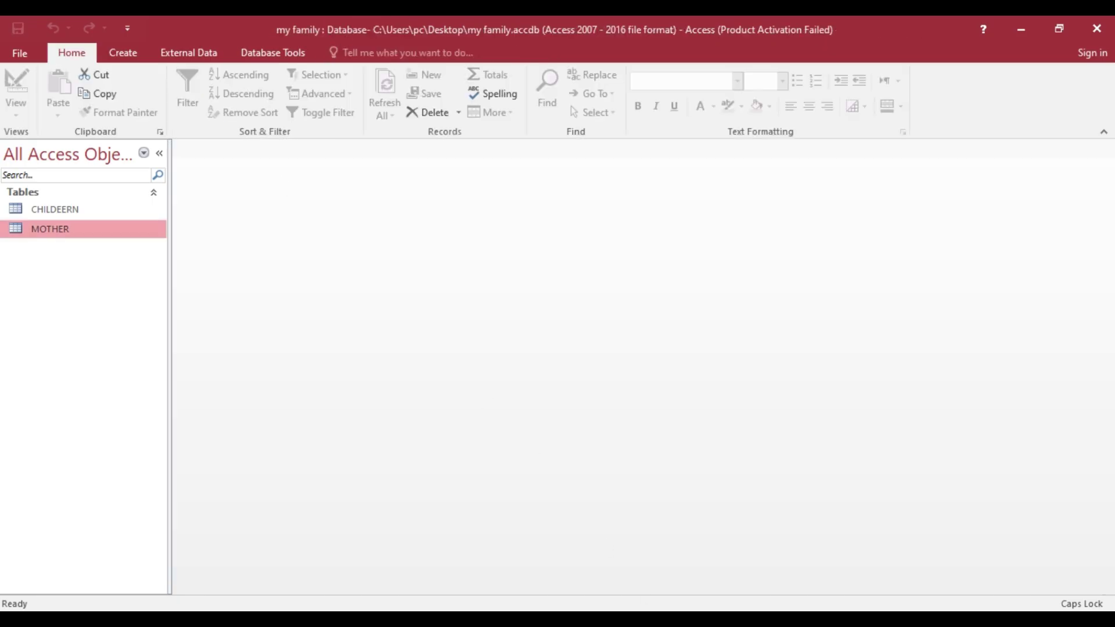
- Review the Task 11 and Task 12 tables in Word, then open CHILDEERN in Datasheet View
key("alt+Tab")
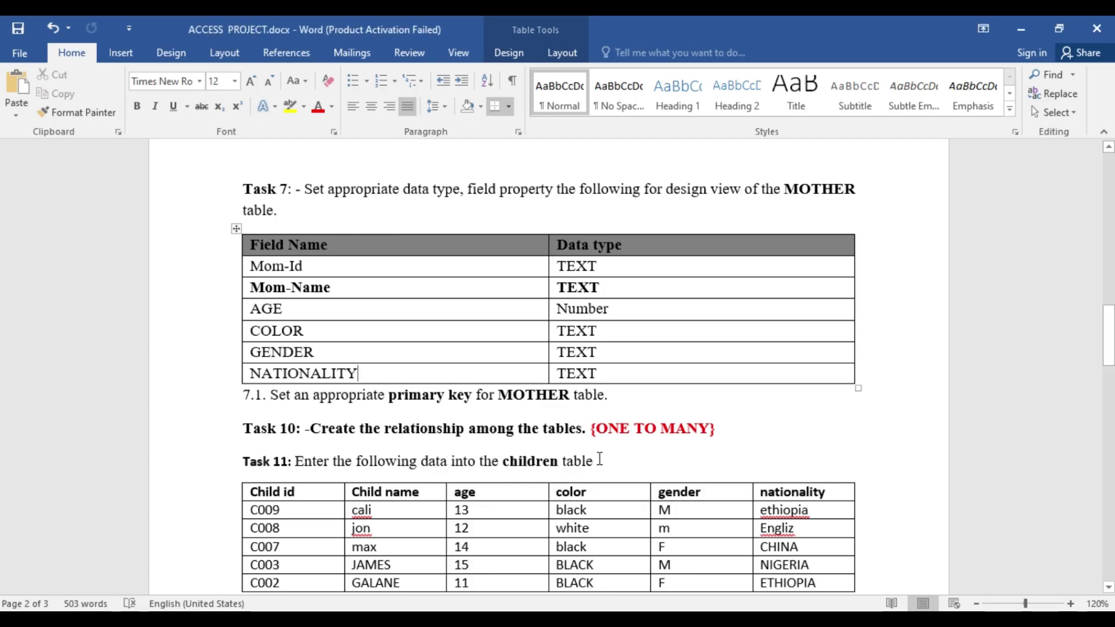
scroll(598, 457, "down", 3)
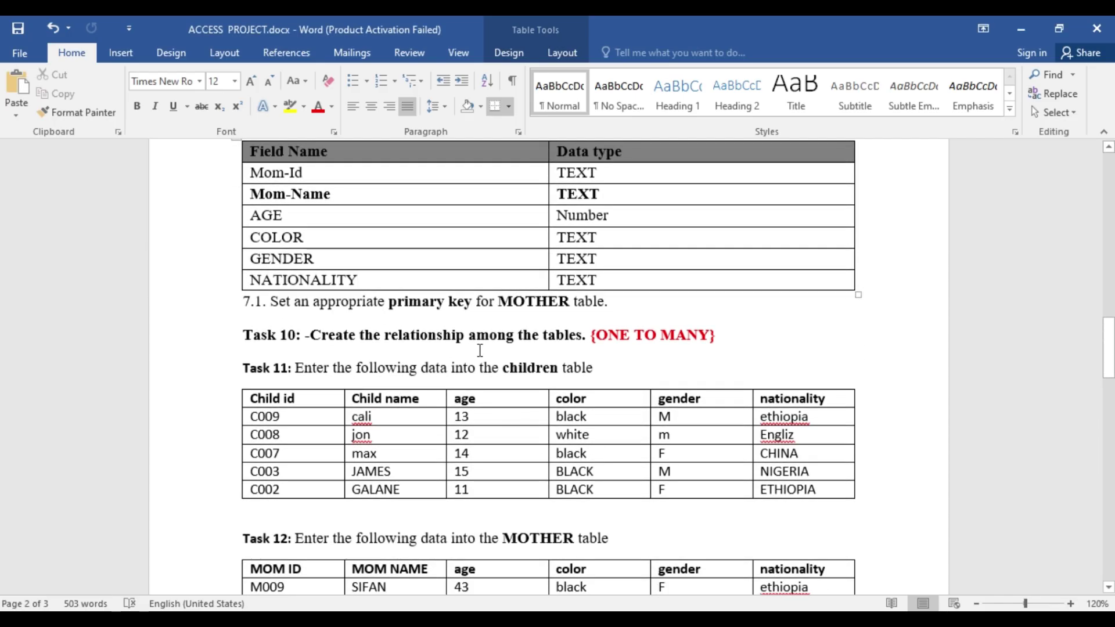
scroll(583, 356, "down", 3)
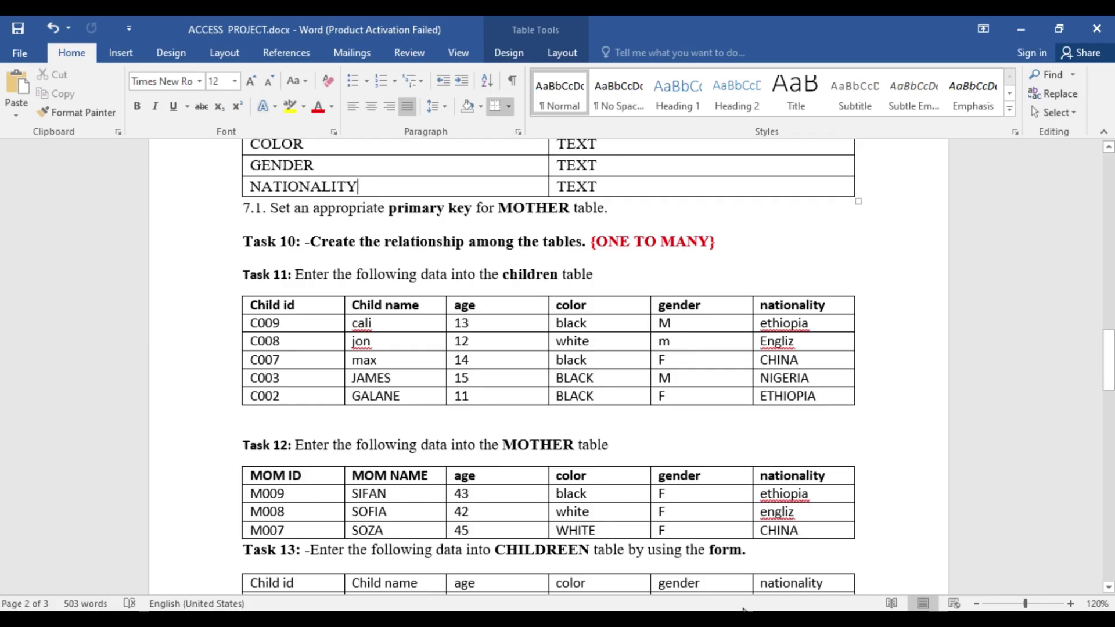
key("alt+Tab")
double_click(76, 205)
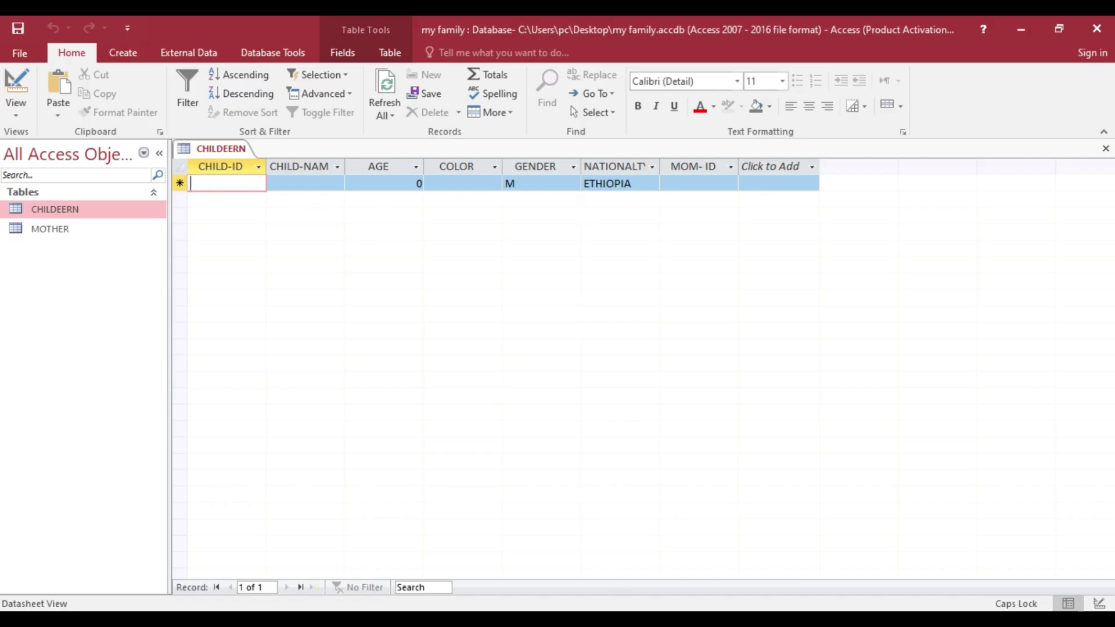
- Bring the Word task sheet with the children and MOTHER tables back into view
key("alt+Tab")
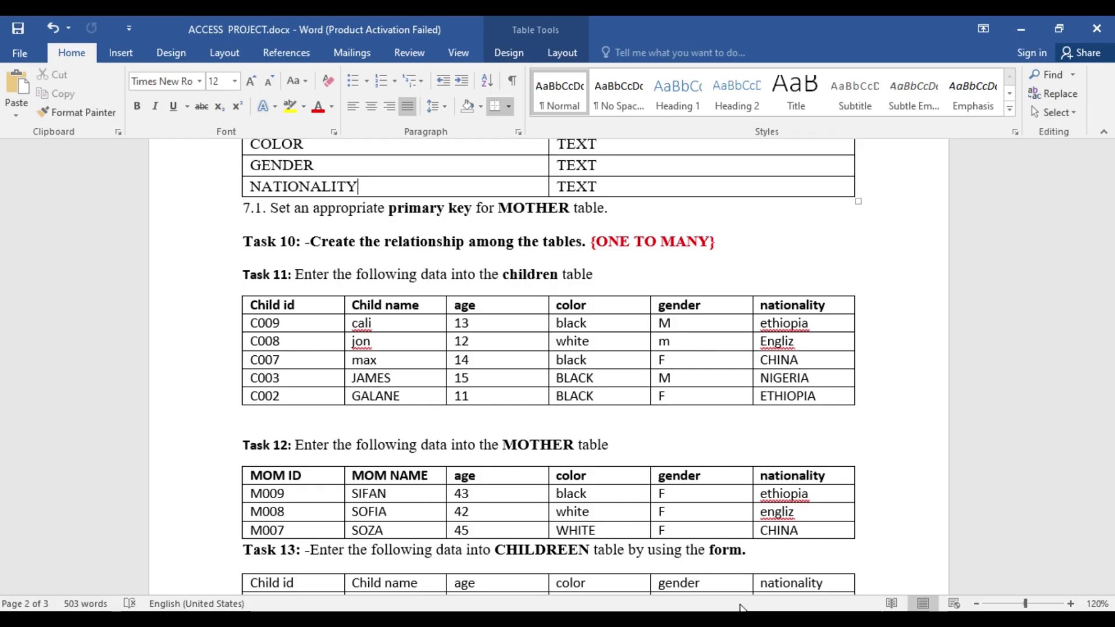
- Copy child ID C009 from Word's Task 11 table and return to Access
key("alt+Tab")
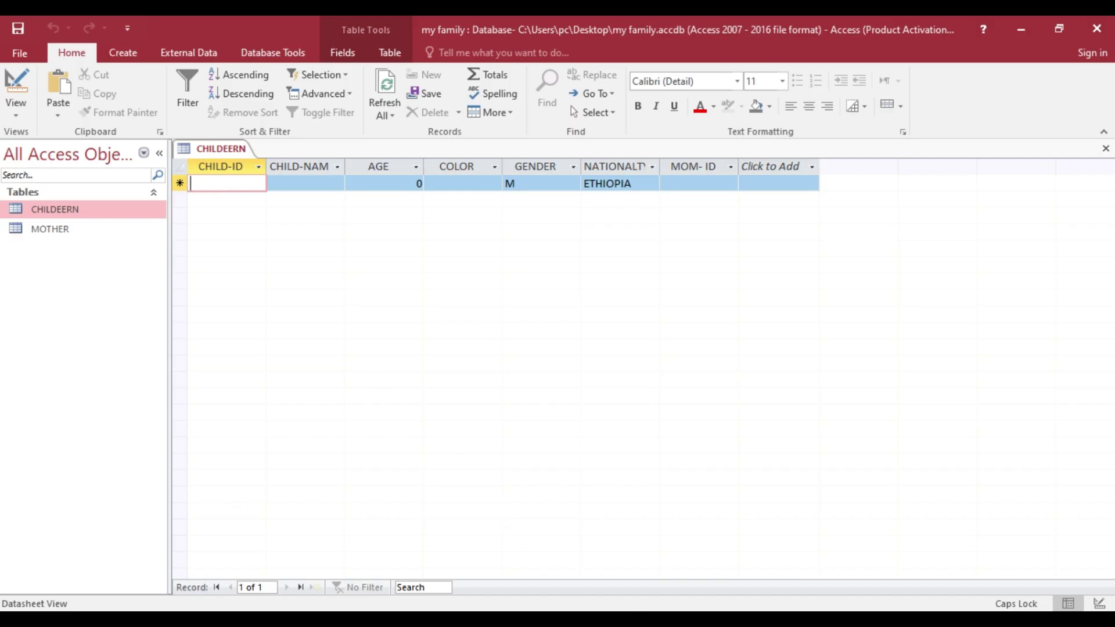
key("alt+Tab")
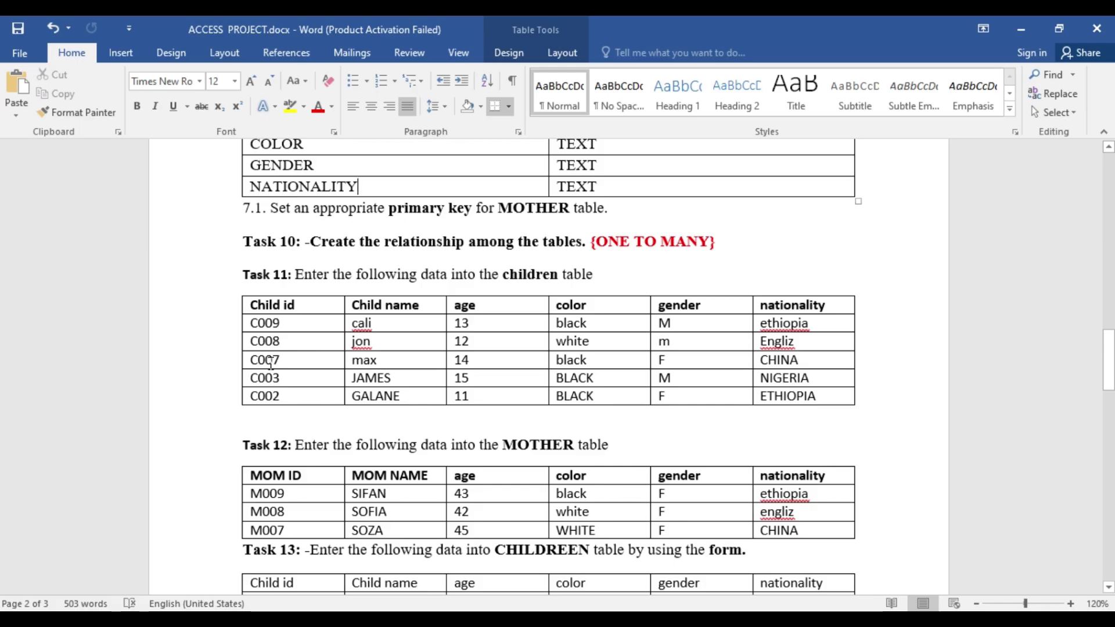
double_click(264, 323)
key("ctrl+c")
right_click(265, 323)
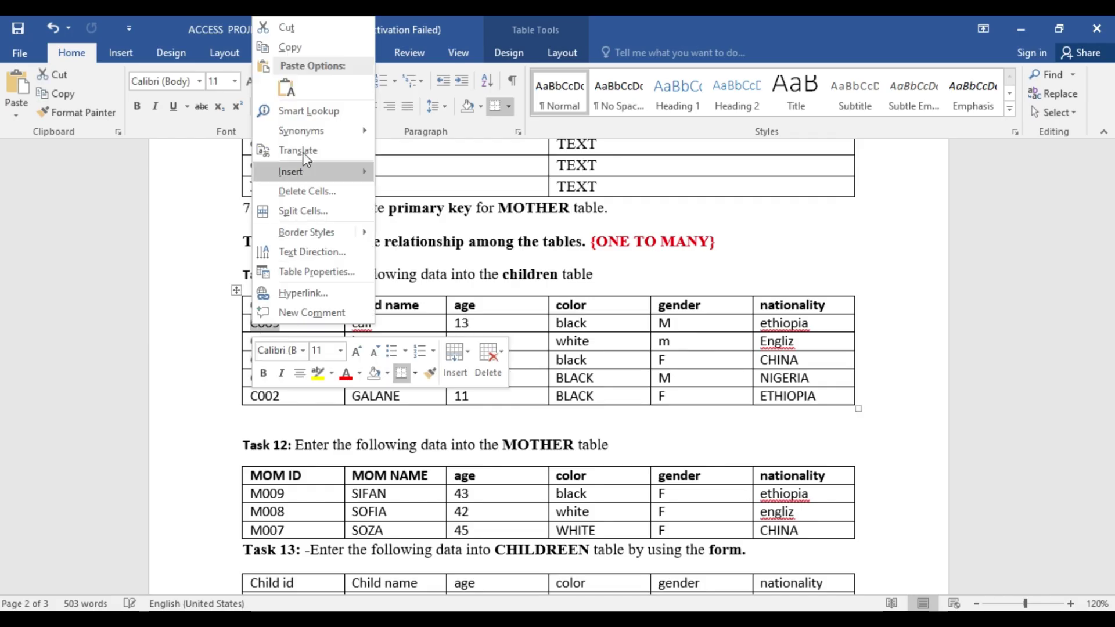
left_click(289, 47)
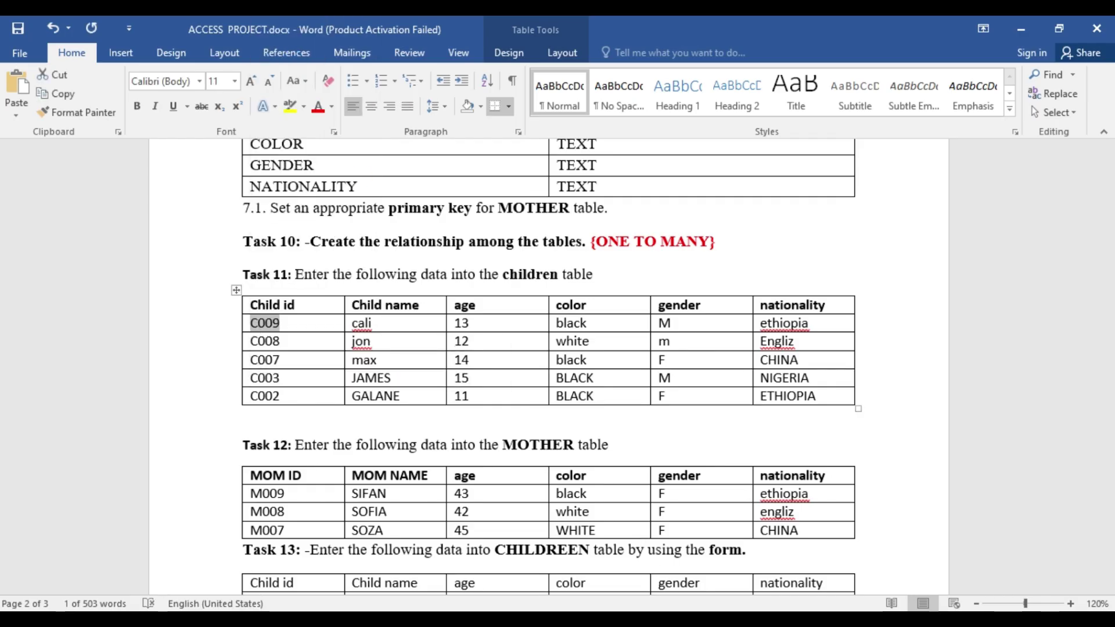
key("alt+Tab")
- Paste C009 as CHILD-ID and enter CALI as CHILD-NAM, dismissing the age warning
right_click(215, 185)
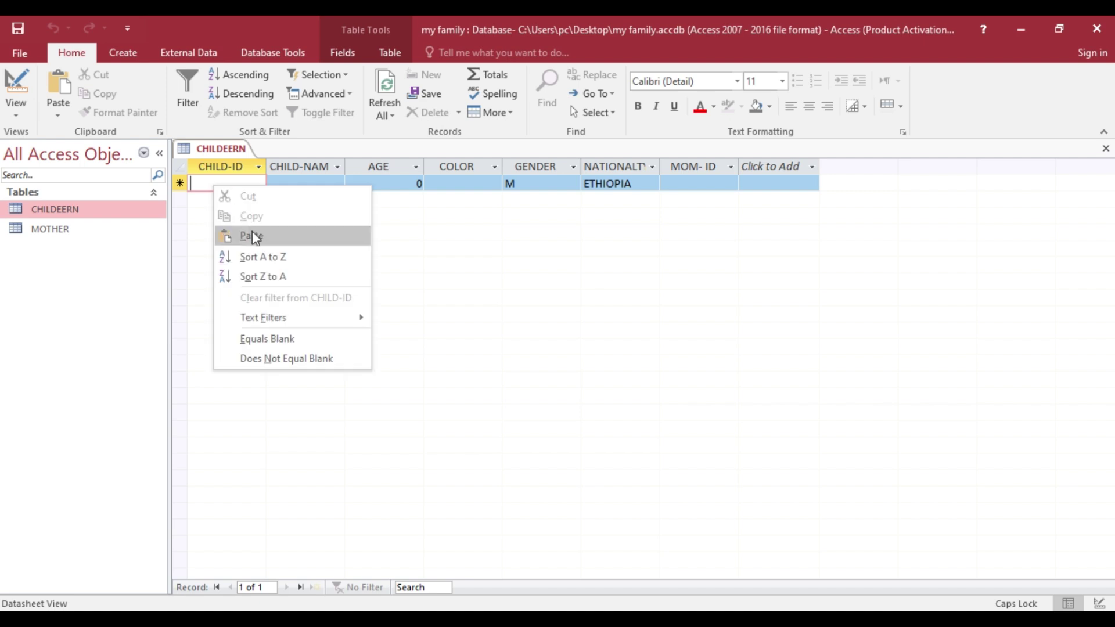
left_click(249, 237)
left_click(288, 183)
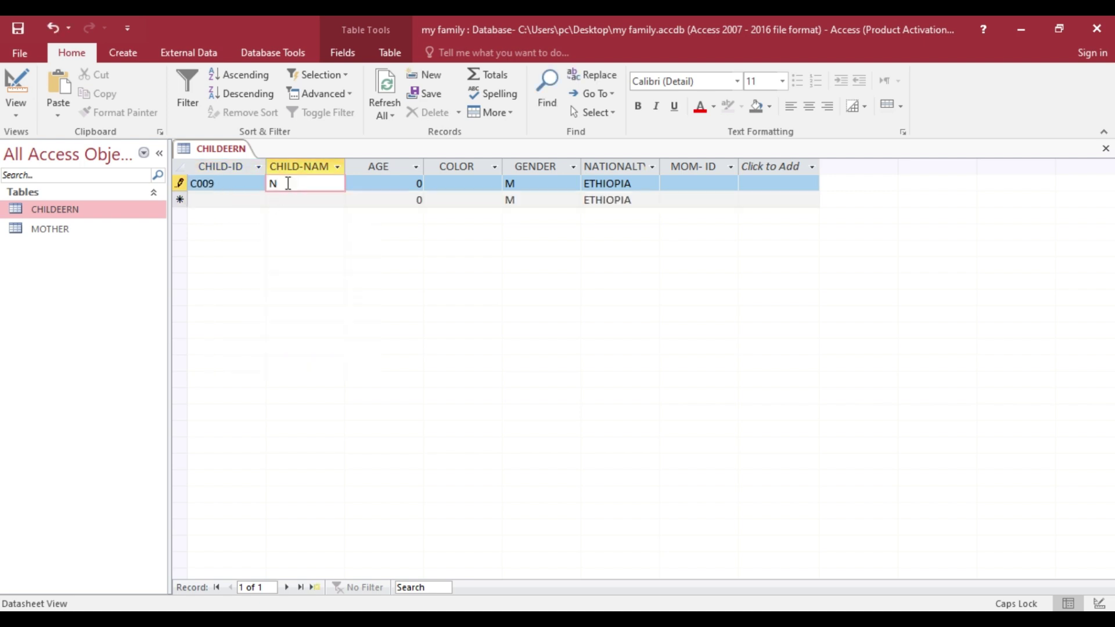
type("CALI")
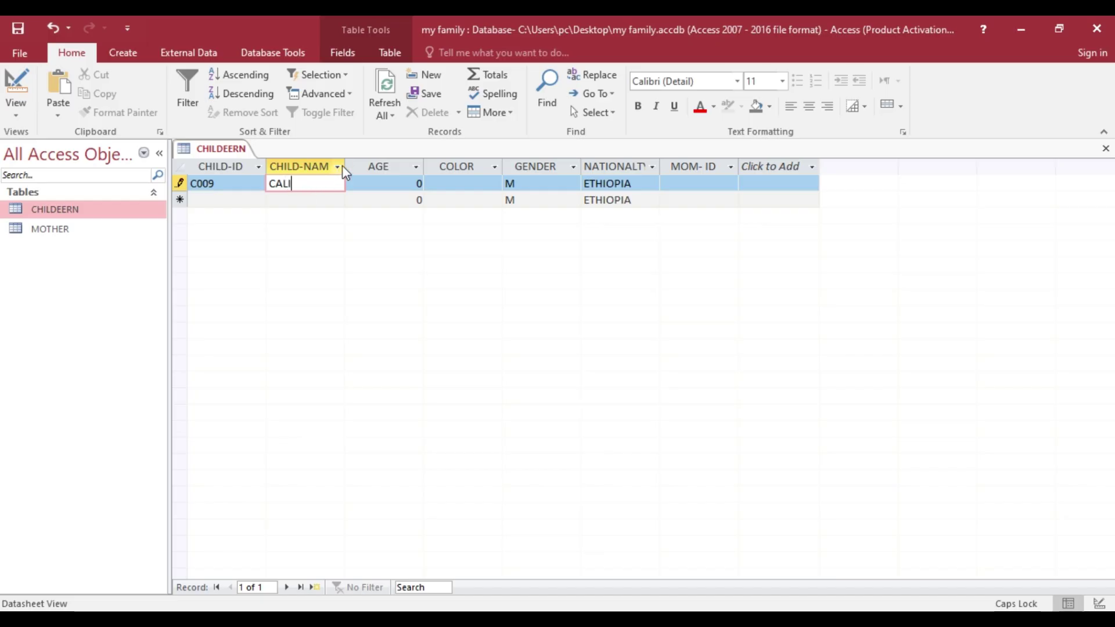
left_click(346, 163)
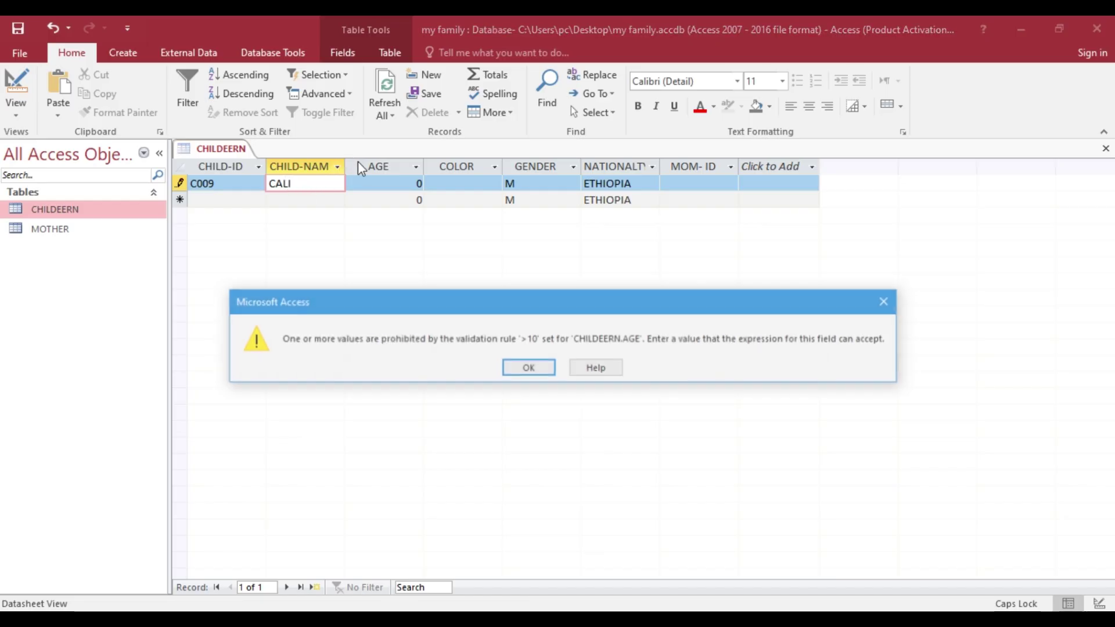
left_click(543, 370)
left_click(401, 182)
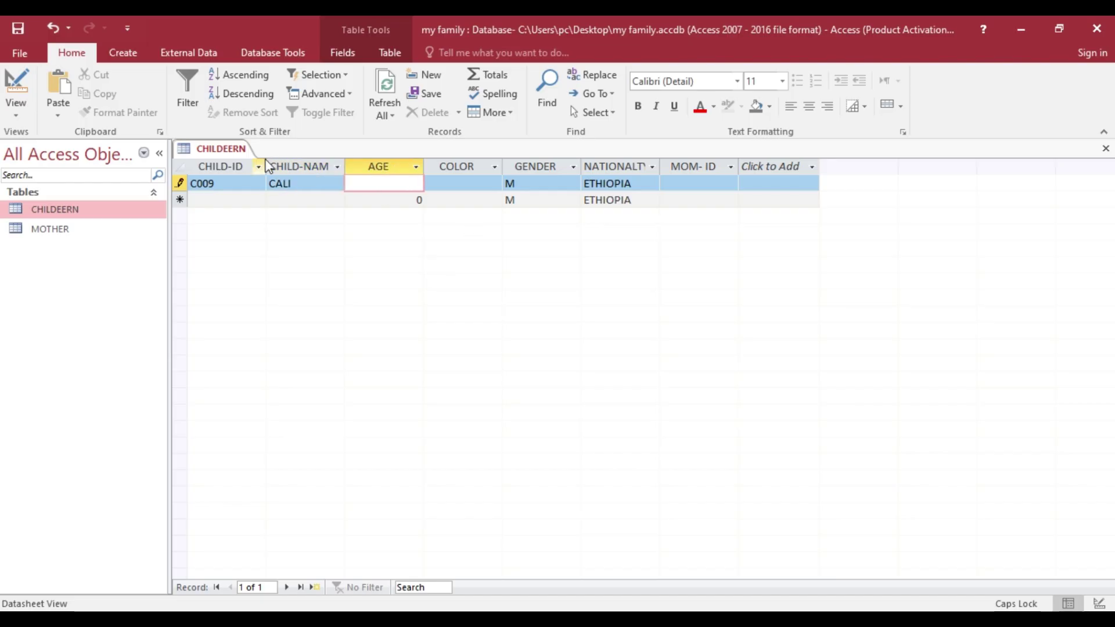
- Widen the CHILD-ID and CHILD-NAM columns of the CHILDEERN datasheet
left_click_drag(266, 165, 318, 163)
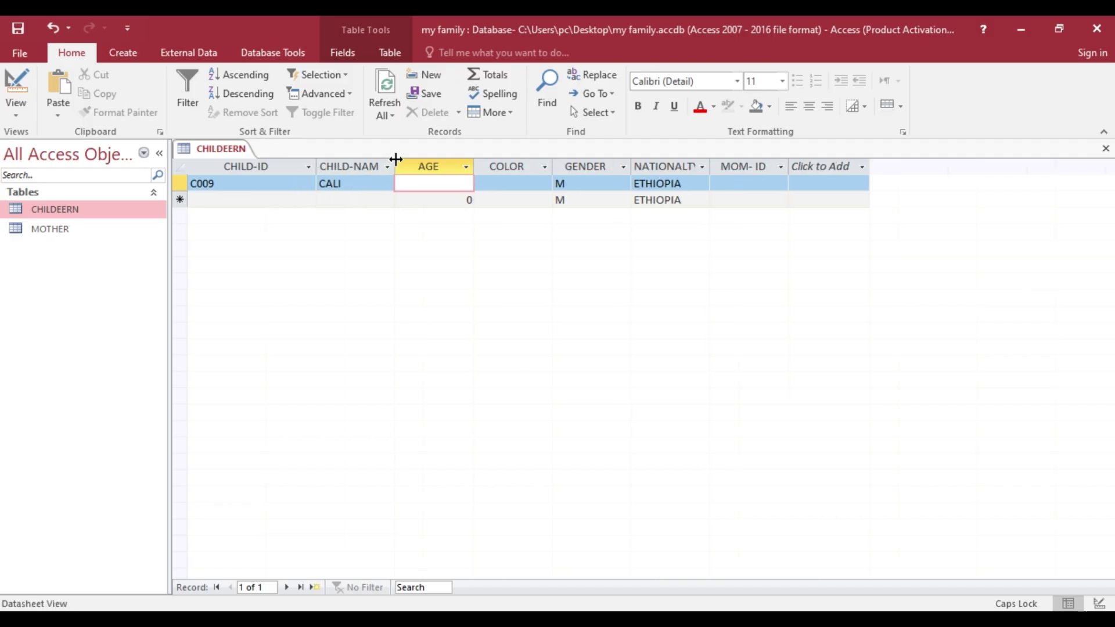
left_click_drag(395, 159, 455, 170)
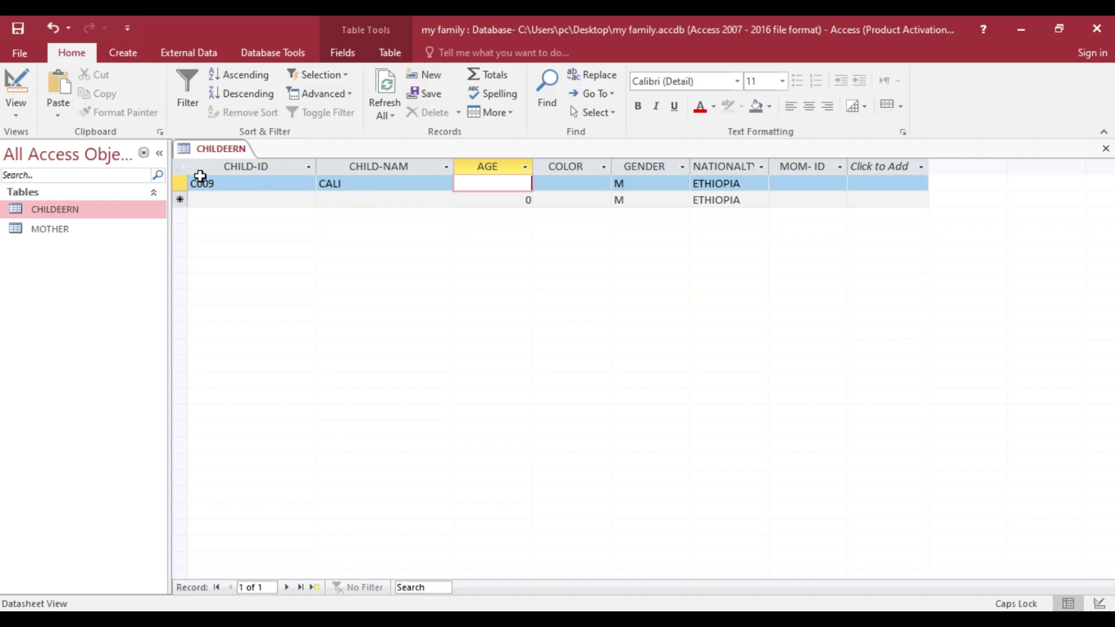
right_click(69, 213)
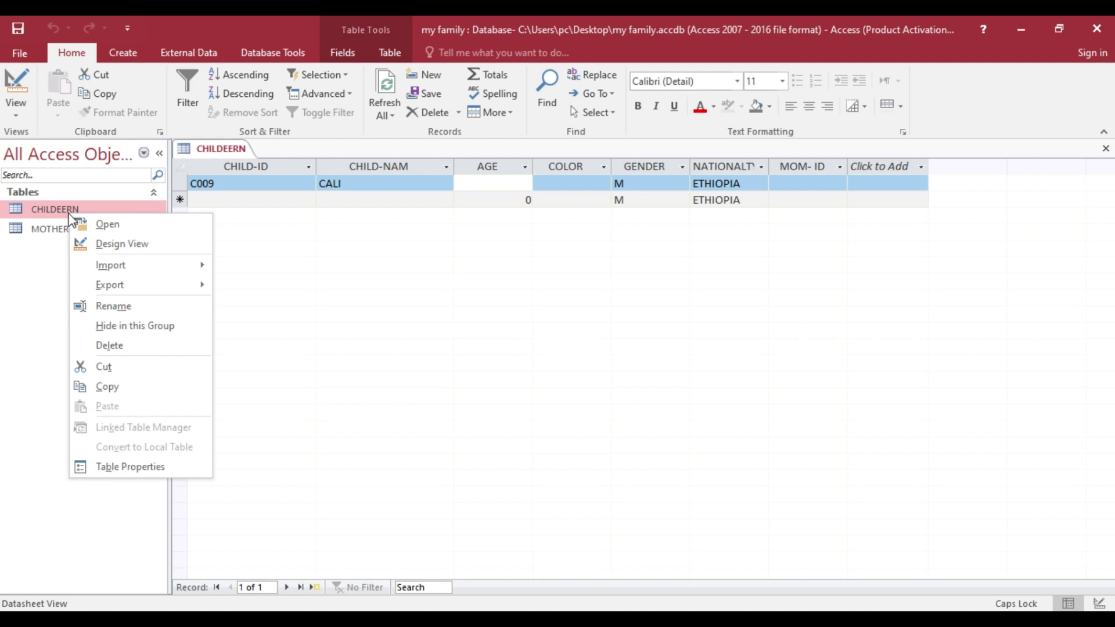
left_click(131, 244)
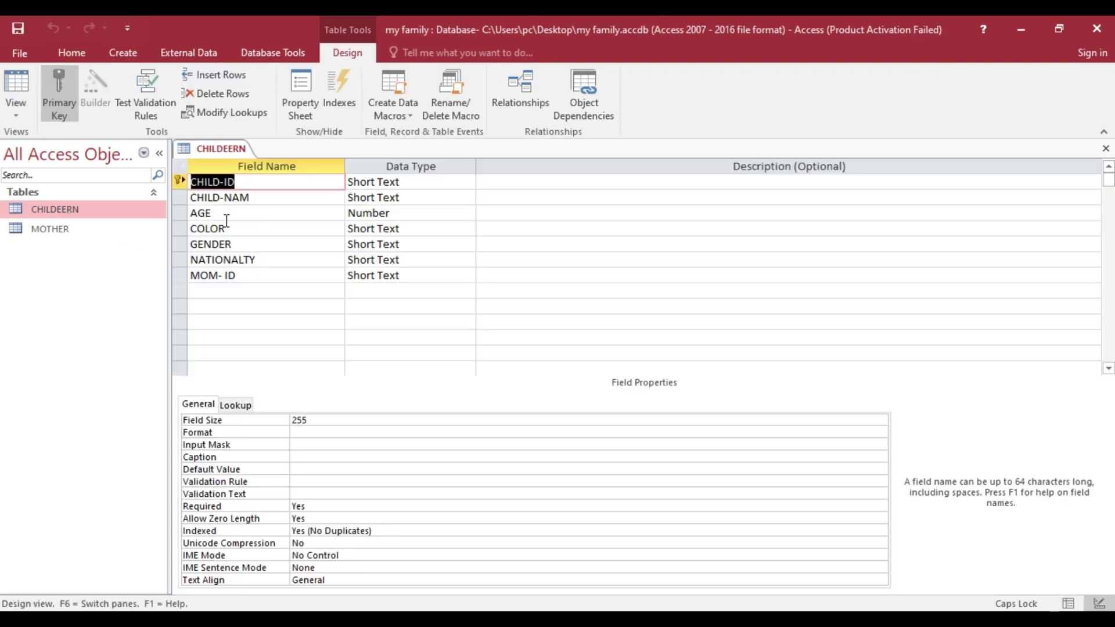
left_click(223, 213)
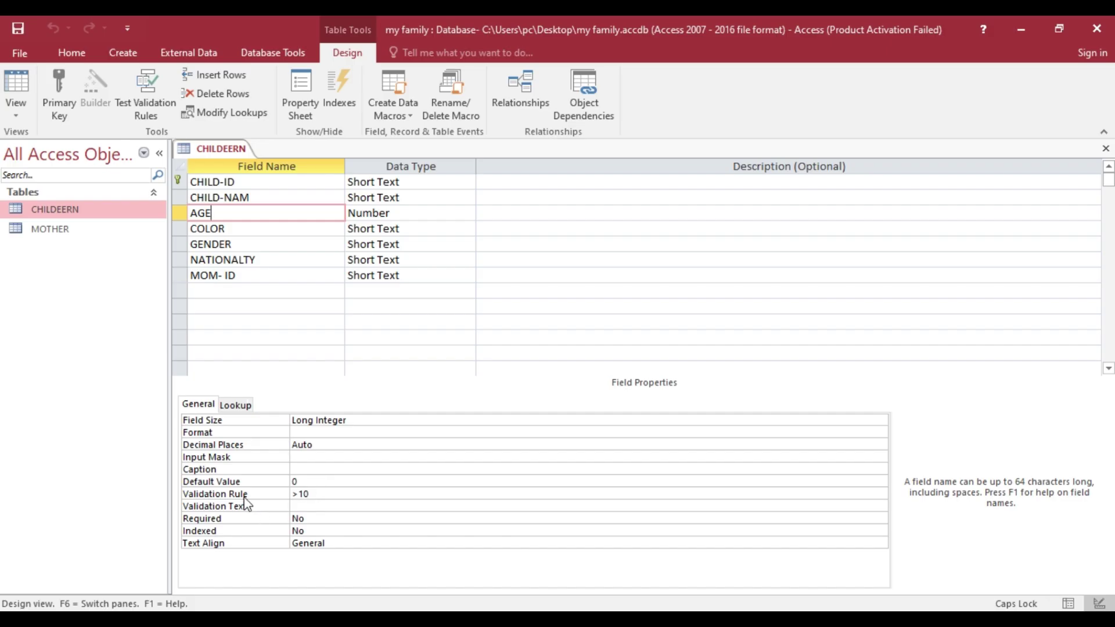
right_click(223, 150)
left_click(296, 239)
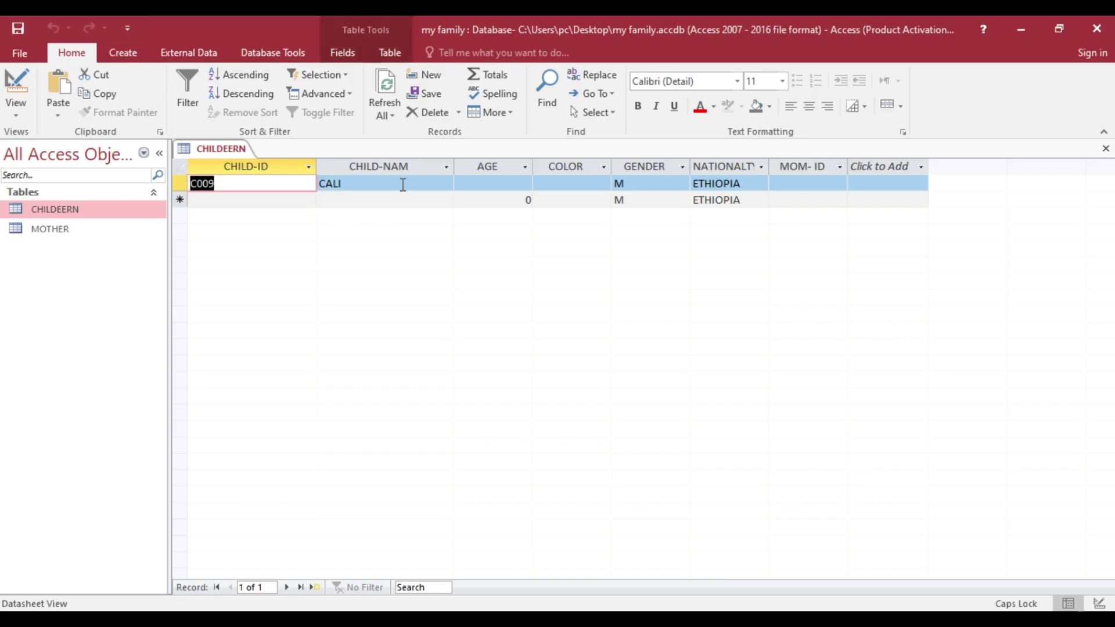
- Set record C009's AGE to 11 after 10 is rejected, and its COLOR to BLACK
left_click(501, 185)
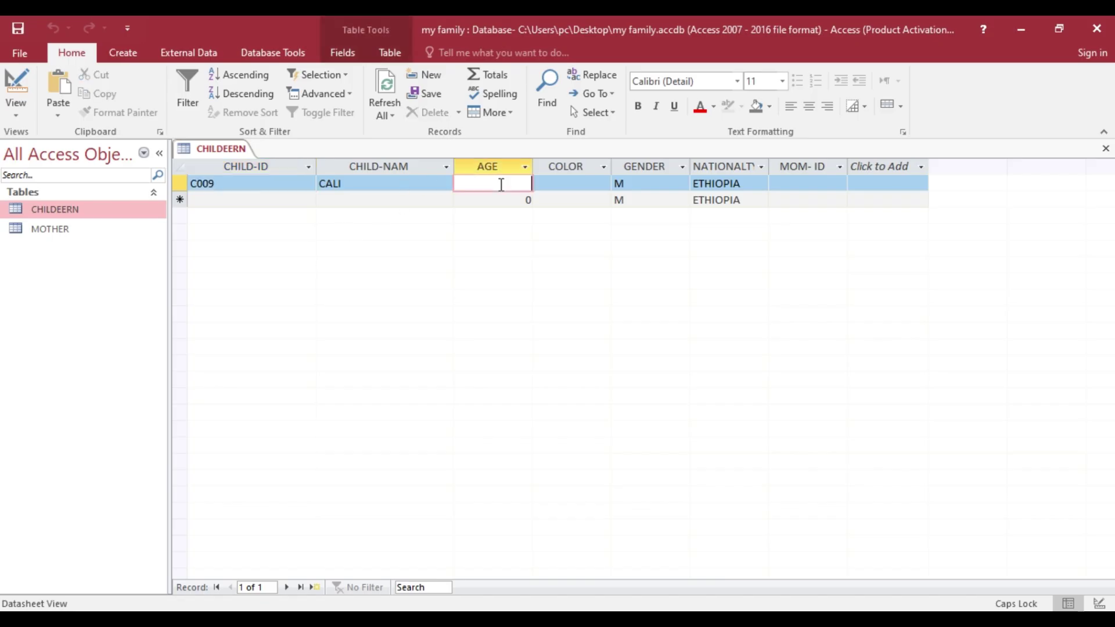
type("10")
left_click(565, 186)
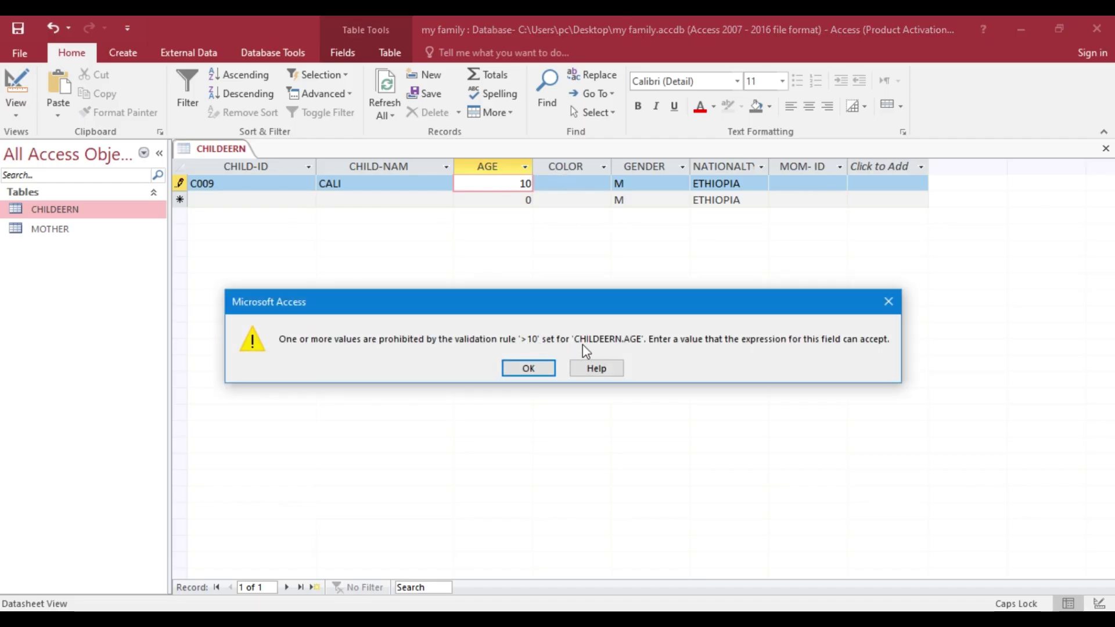
left_click(527, 184)
left_click(533, 375)
key("BackSpace")
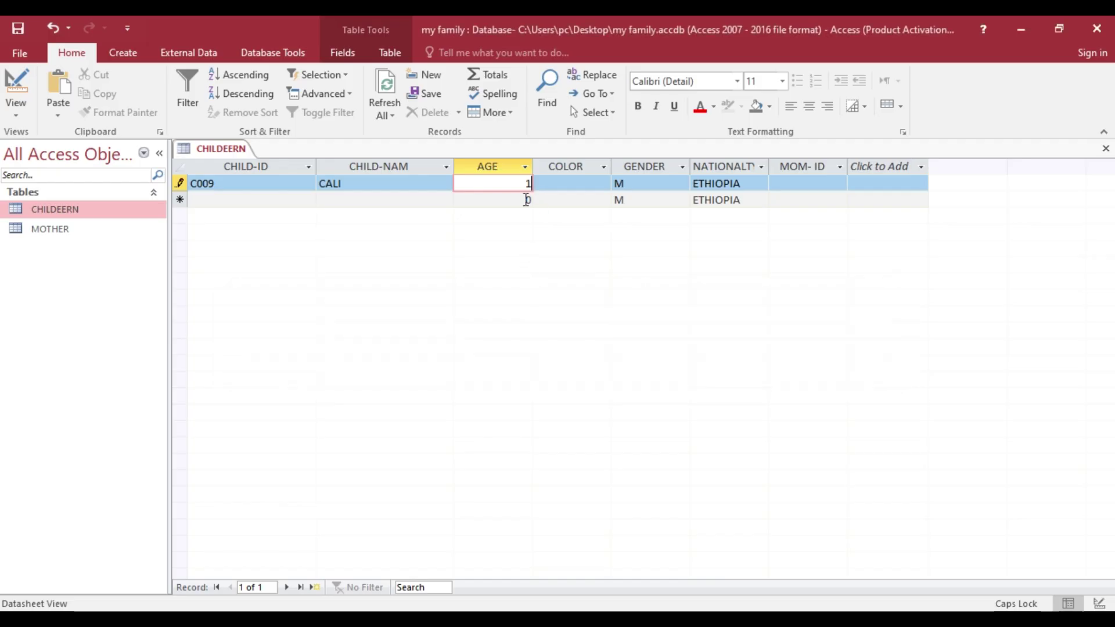
type("1")
left_click(591, 188)
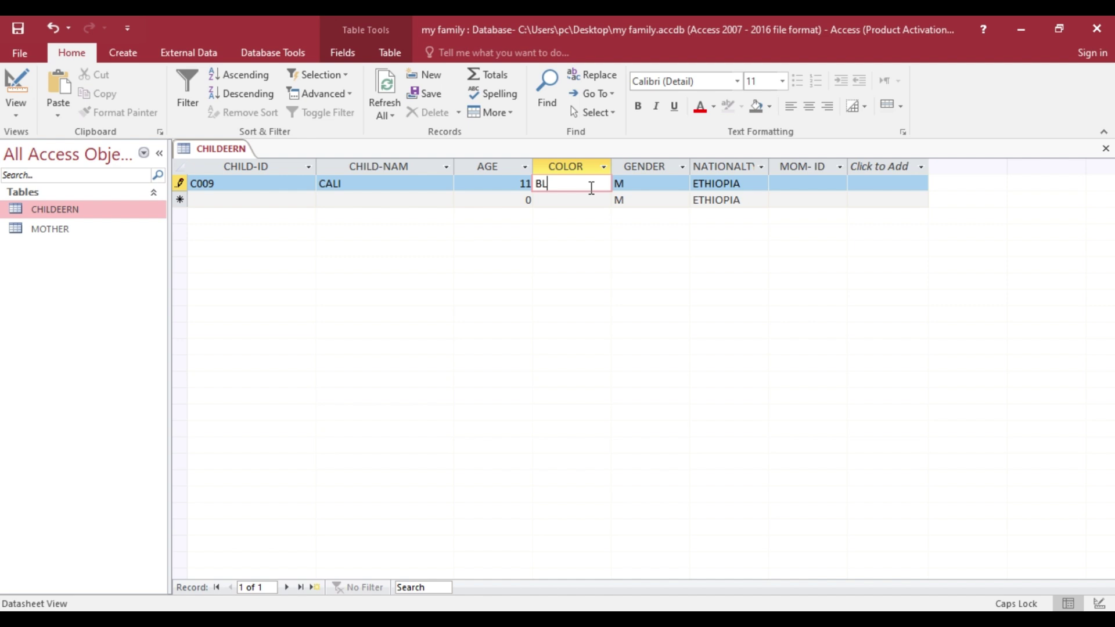
type("BLACK")
- Check the GENDER validation rule in Design View, then widen the NATIONALTY column
right_click(235, 146)
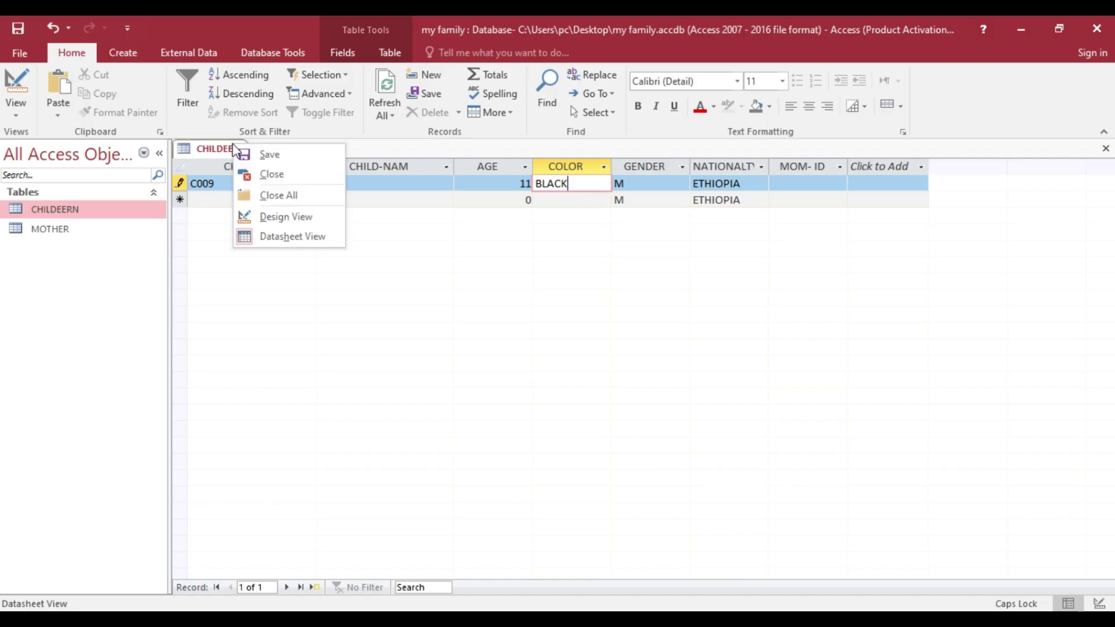
left_click(287, 218)
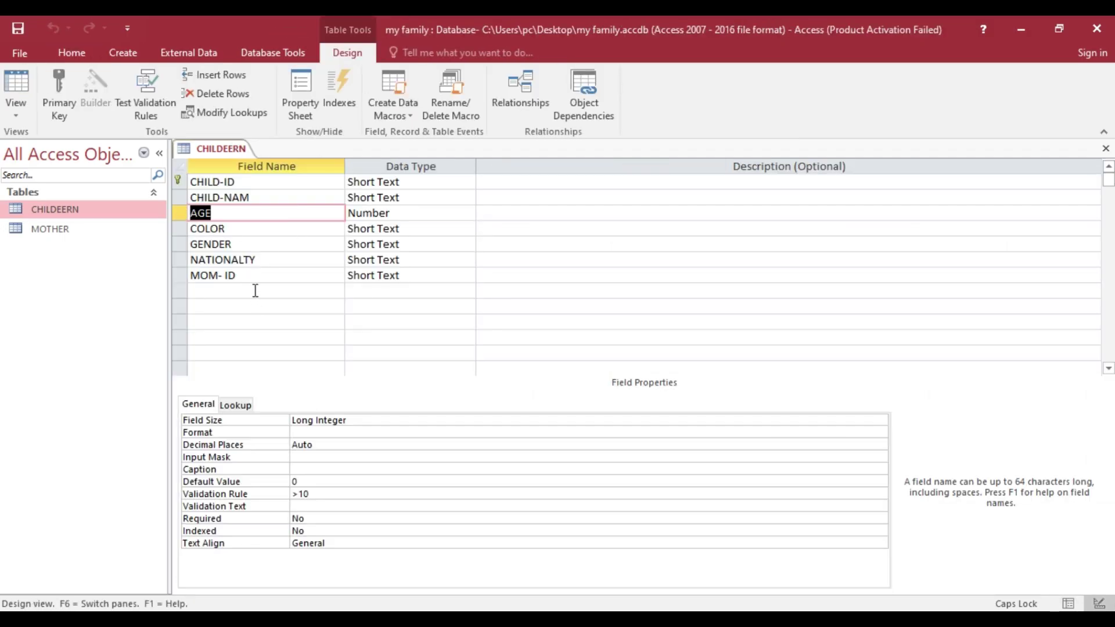
left_click(232, 244)
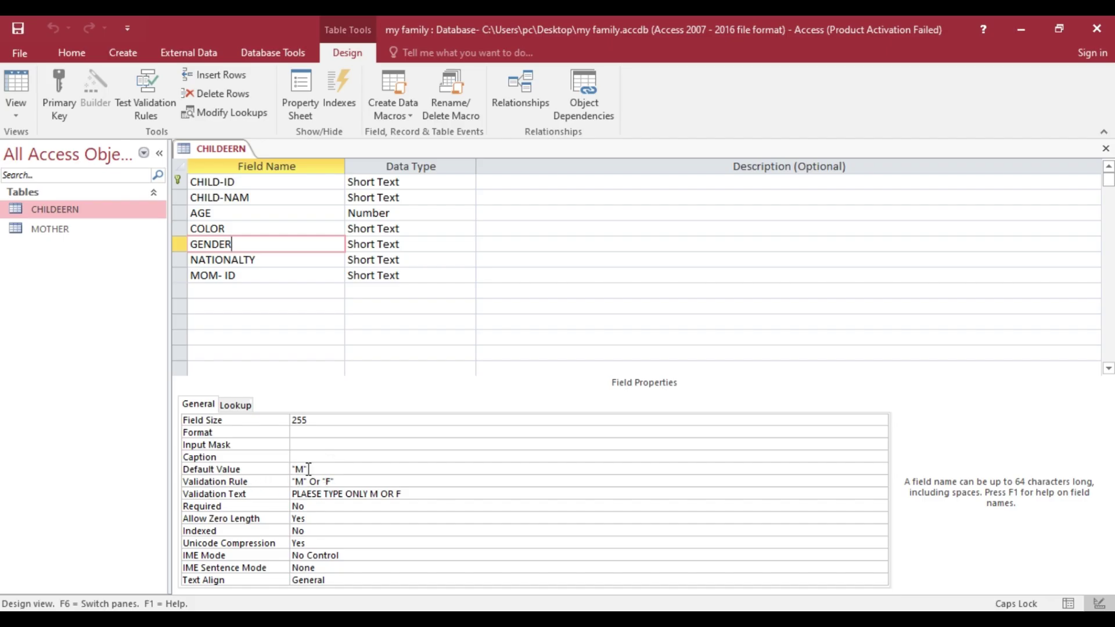
right_click(236, 147)
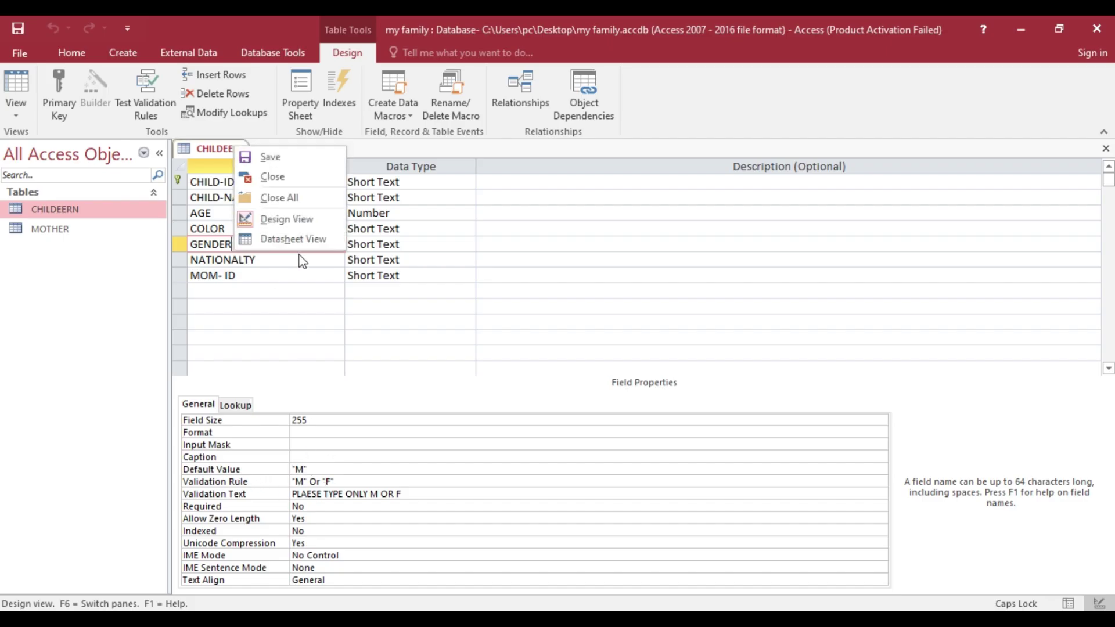
left_click(297, 240)
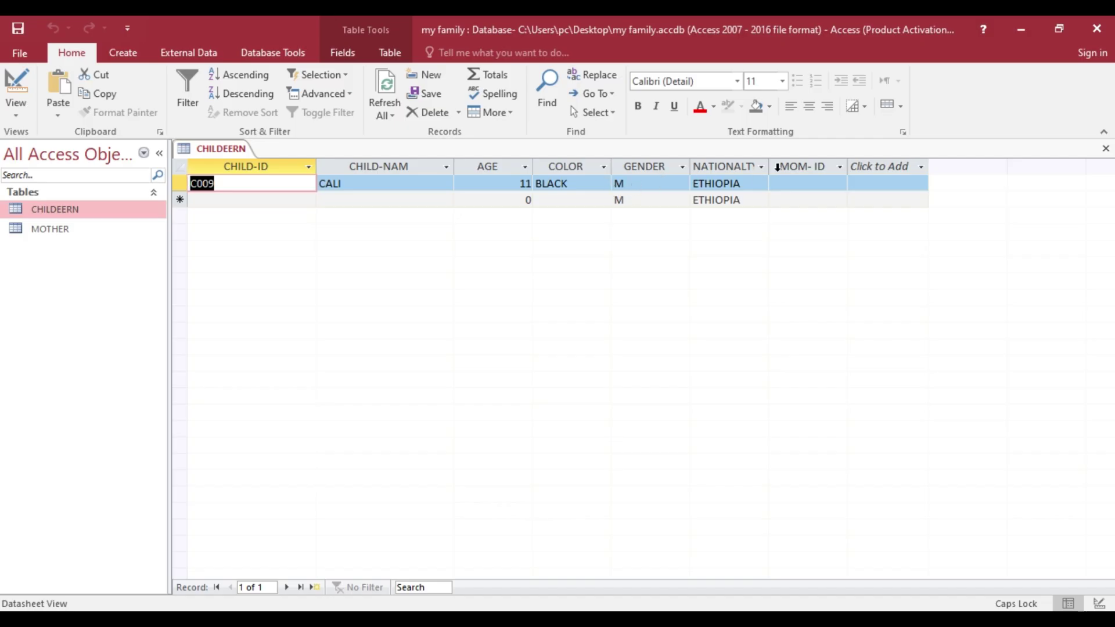
left_click_drag(769, 158, 788, 160)
- Check the NATIONALTY field's default value in Design View and return to the datasheet
right_click(229, 149)
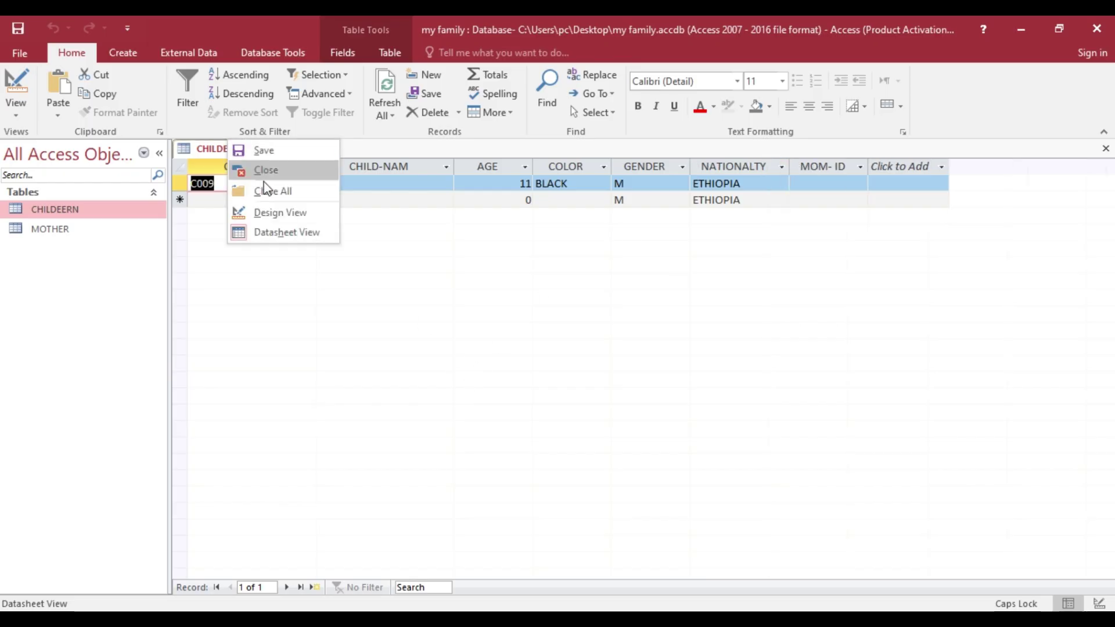
left_click(282, 212)
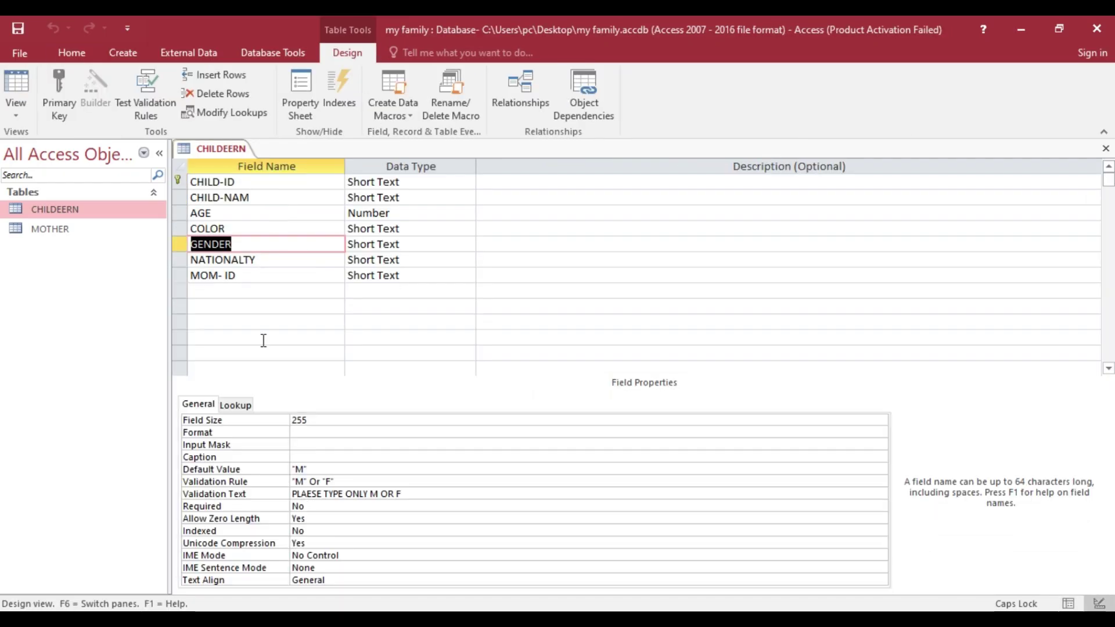
left_click(242, 262)
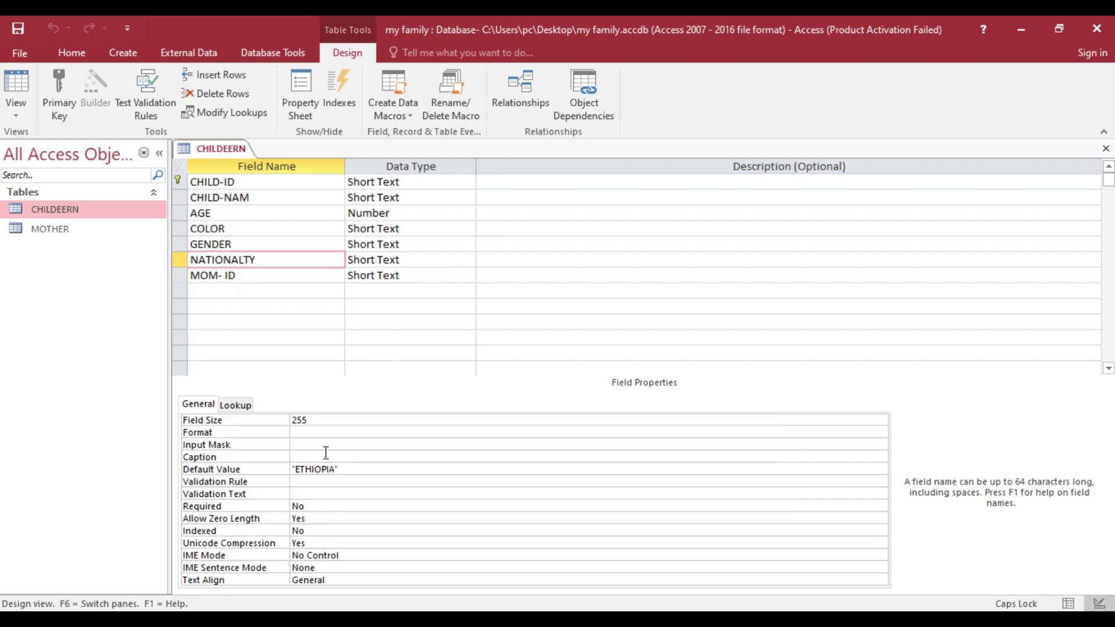
right_click(232, 149)
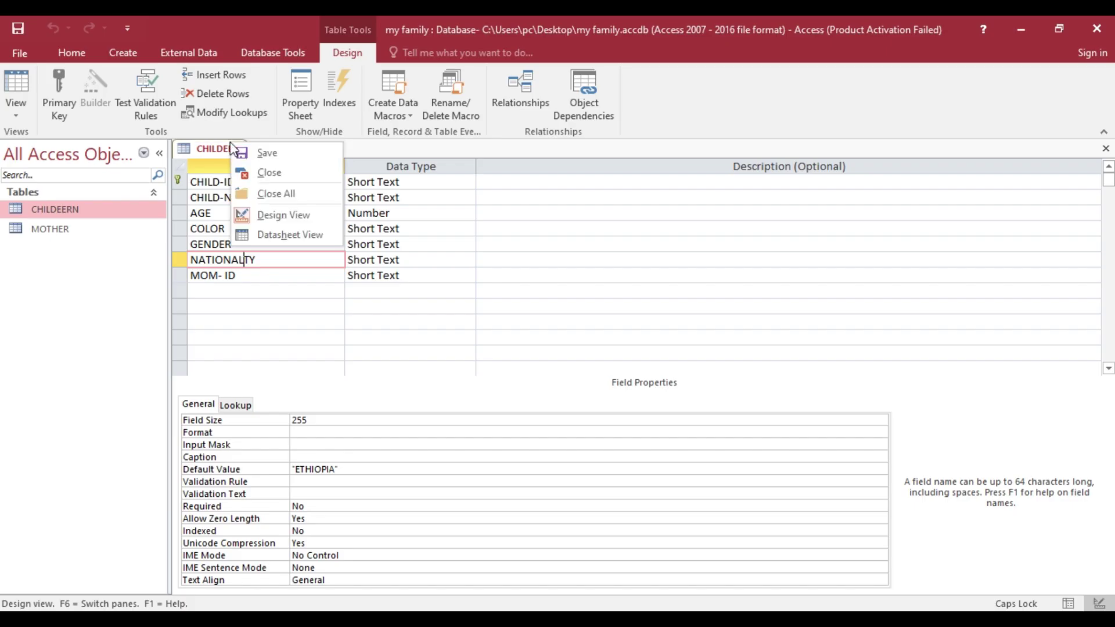
left_click(288, 235)
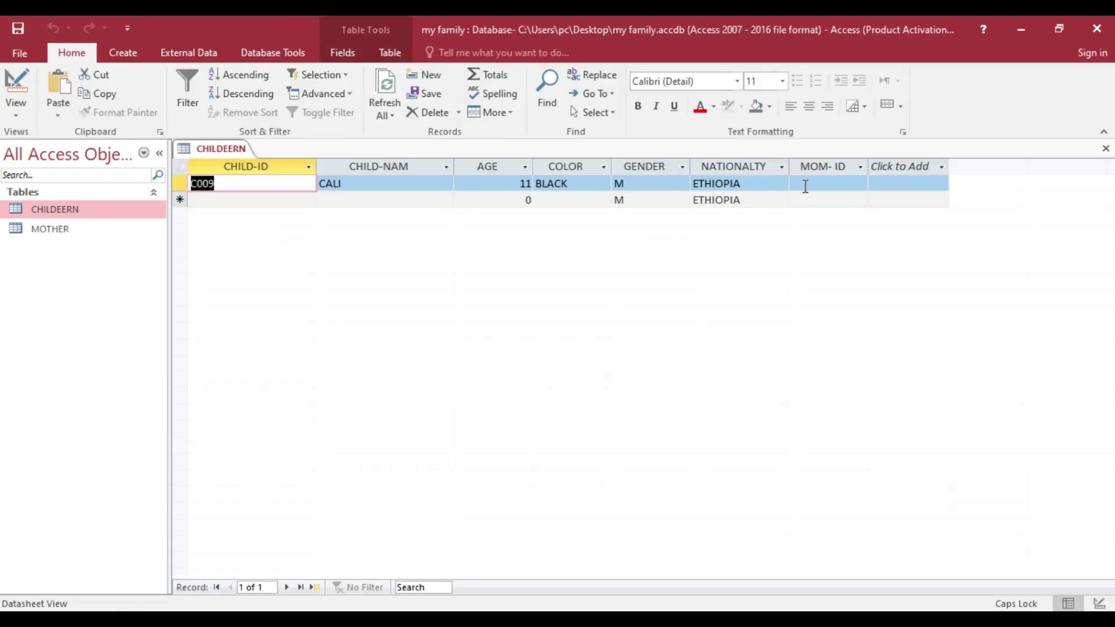
- Enter record C008 with child name JON, reading the data from the Word sheet
left_click(249, 200)
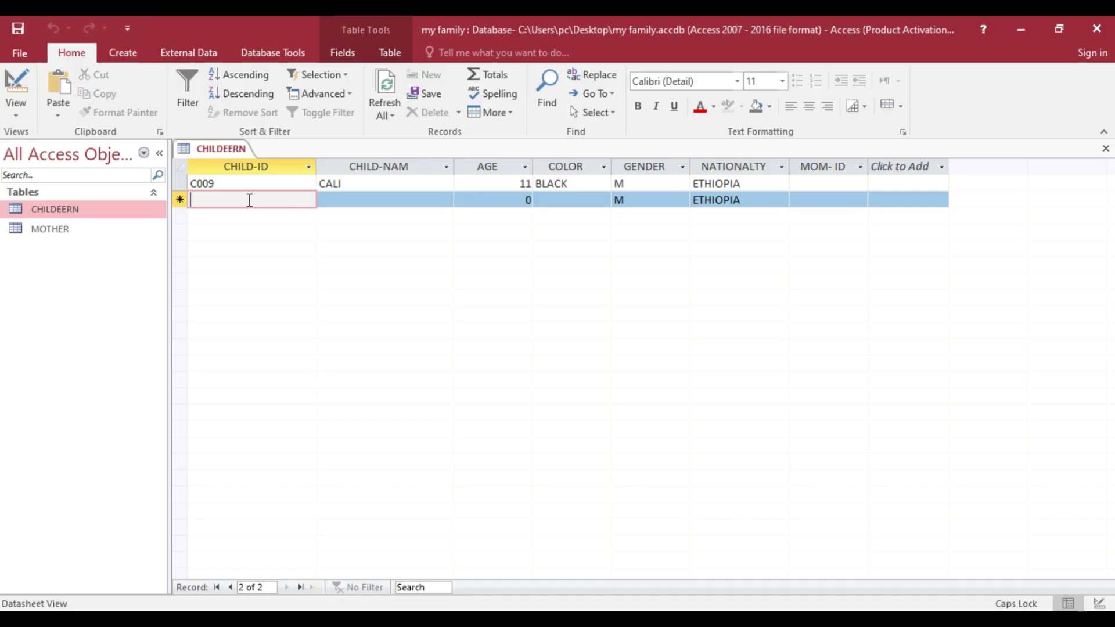
type("C")
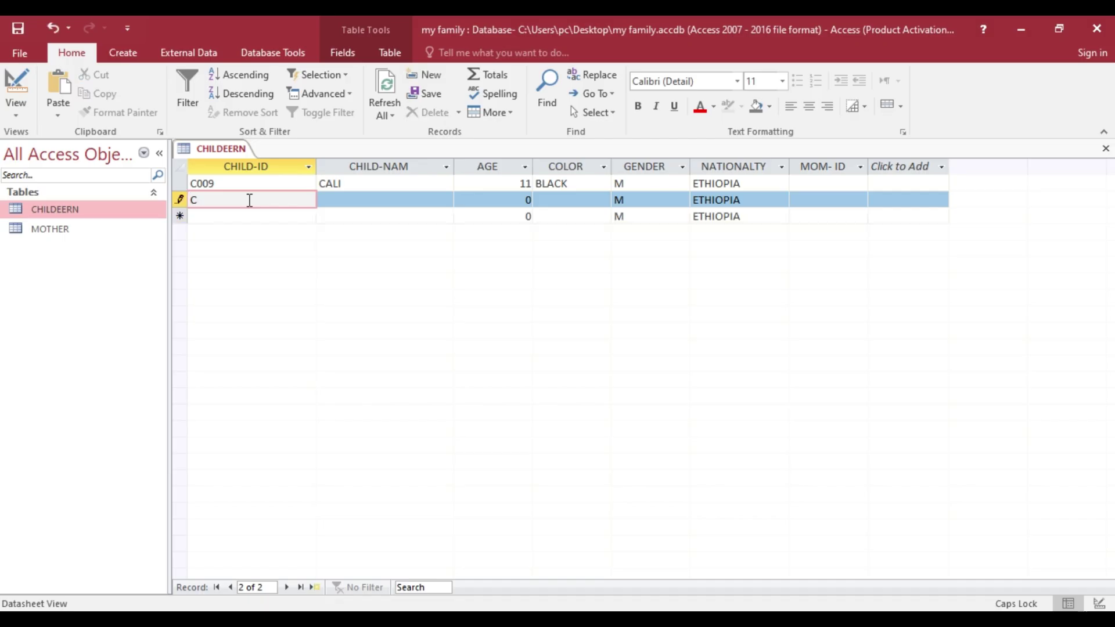
type("O008")
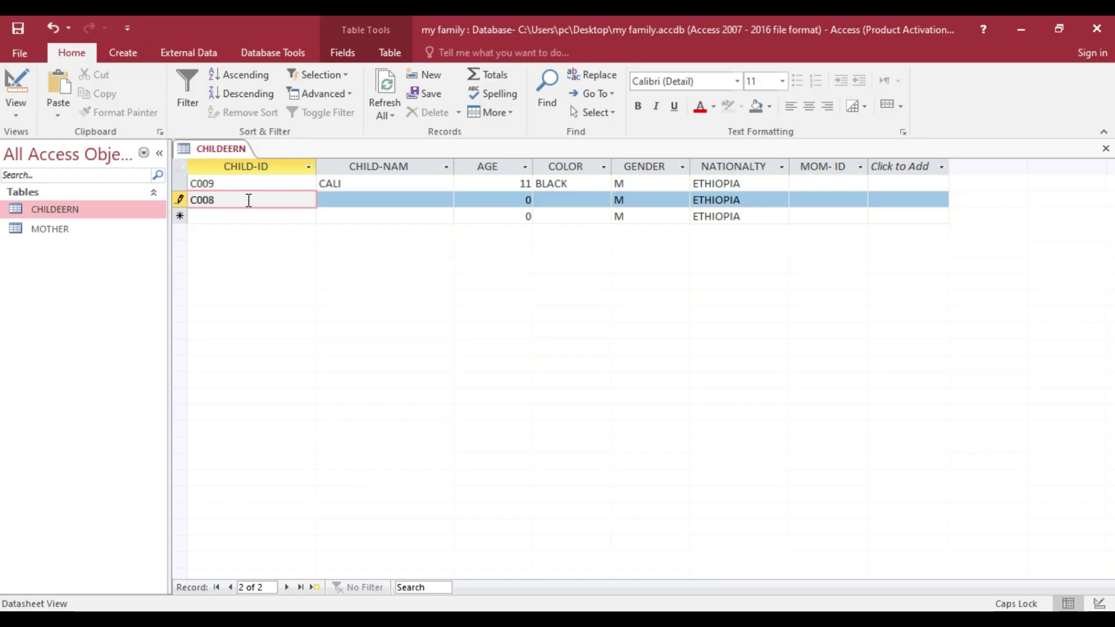
left_click(344, 201)
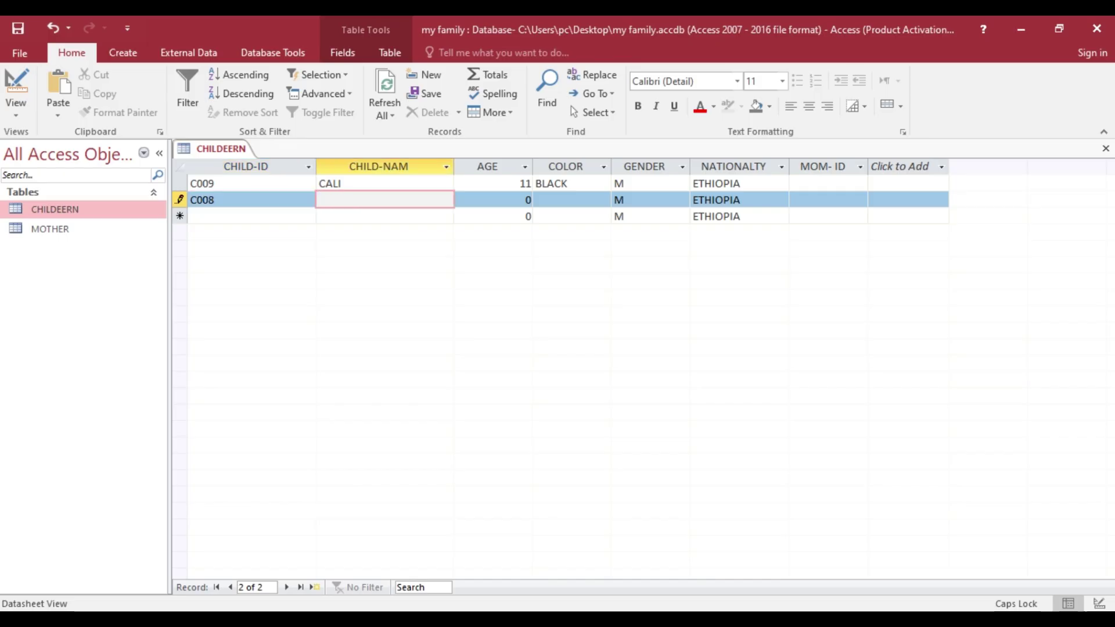
key("alt+Tab")
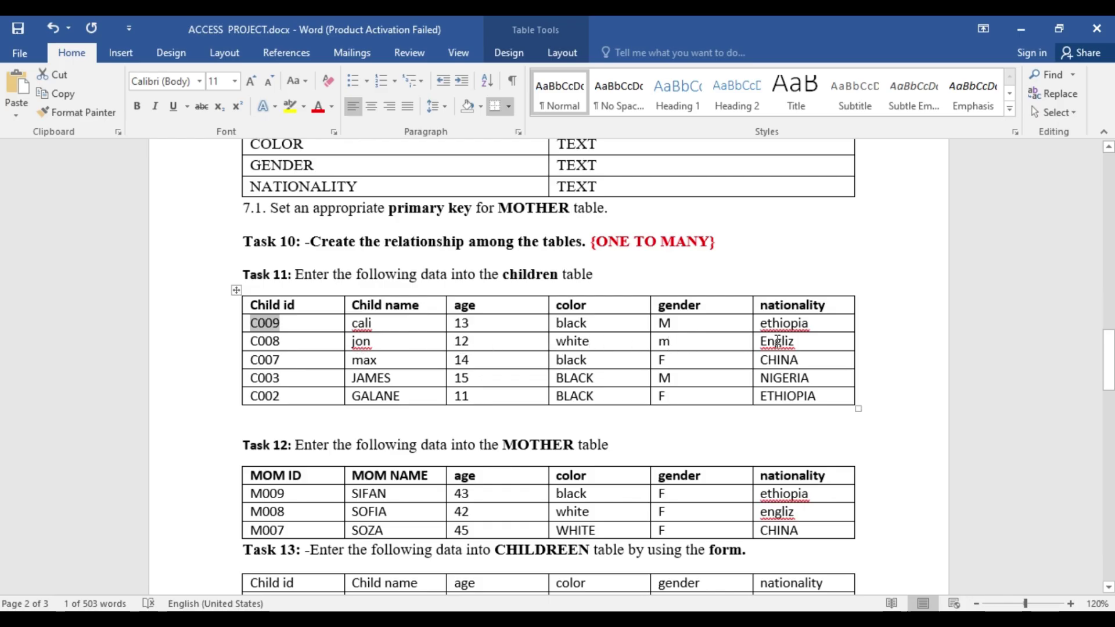
key("alt+Tab")
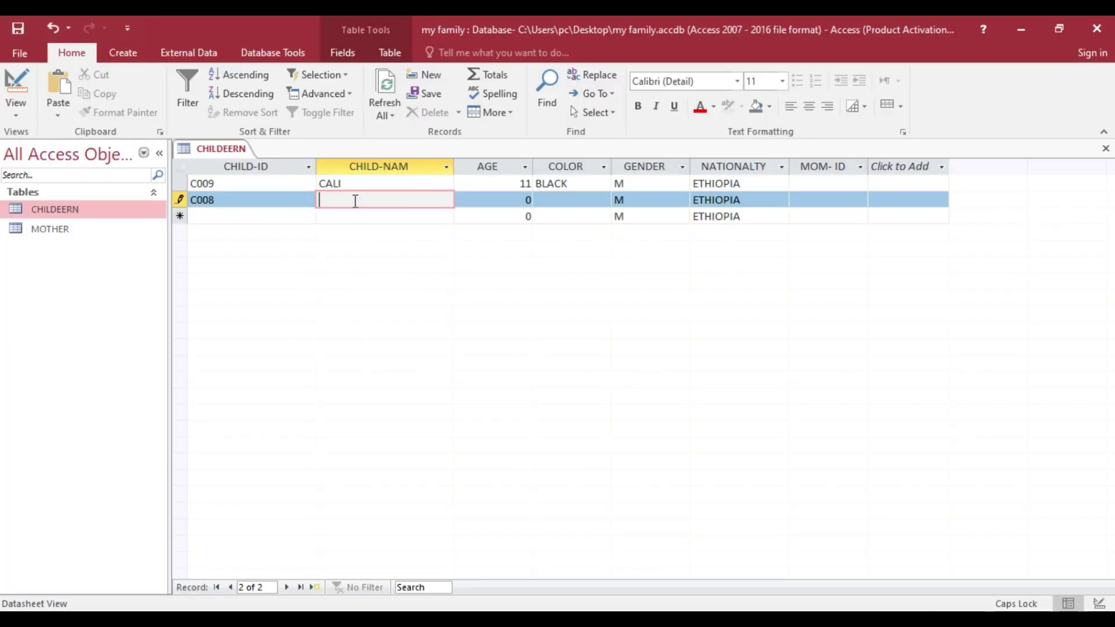
type("JON")
- Start record C006 with child name JEMES
key("alt+Tab")
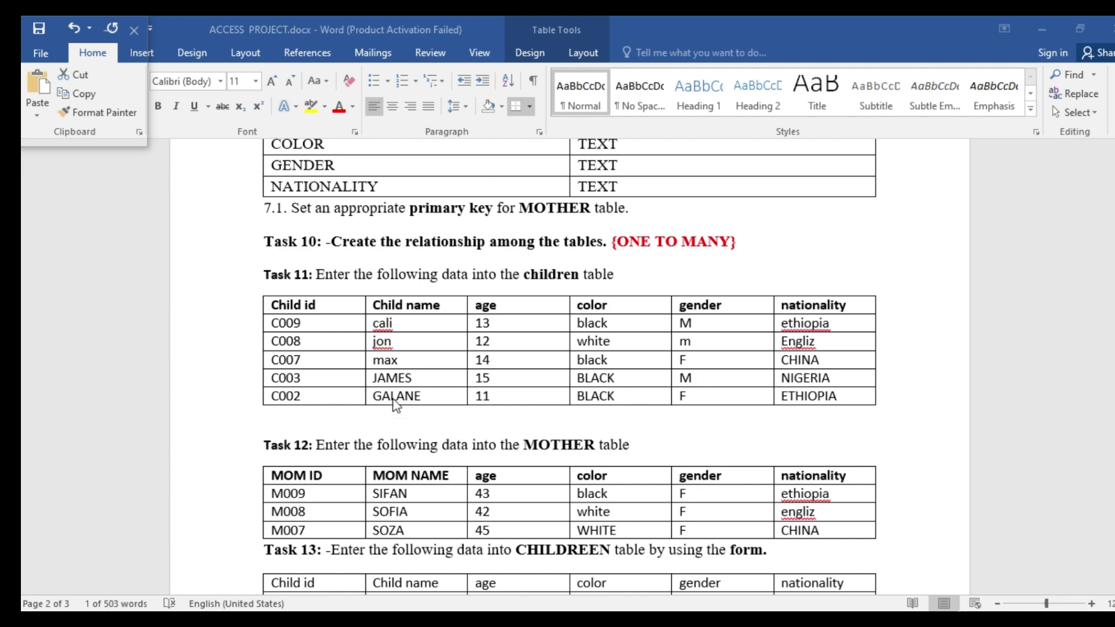
key("alt+Tab")
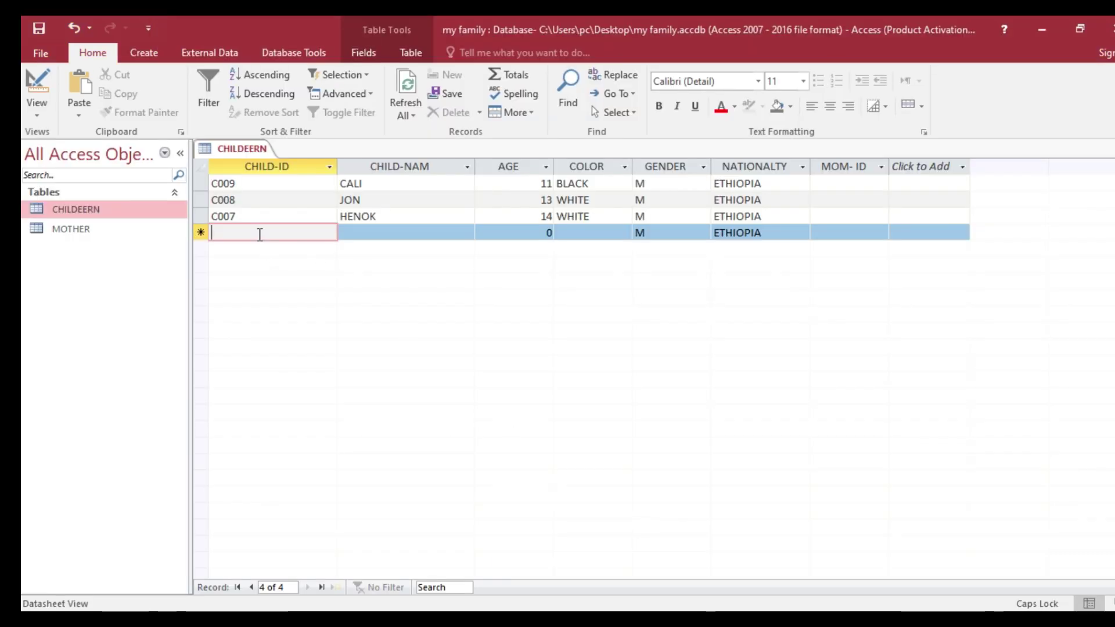
type("C00")
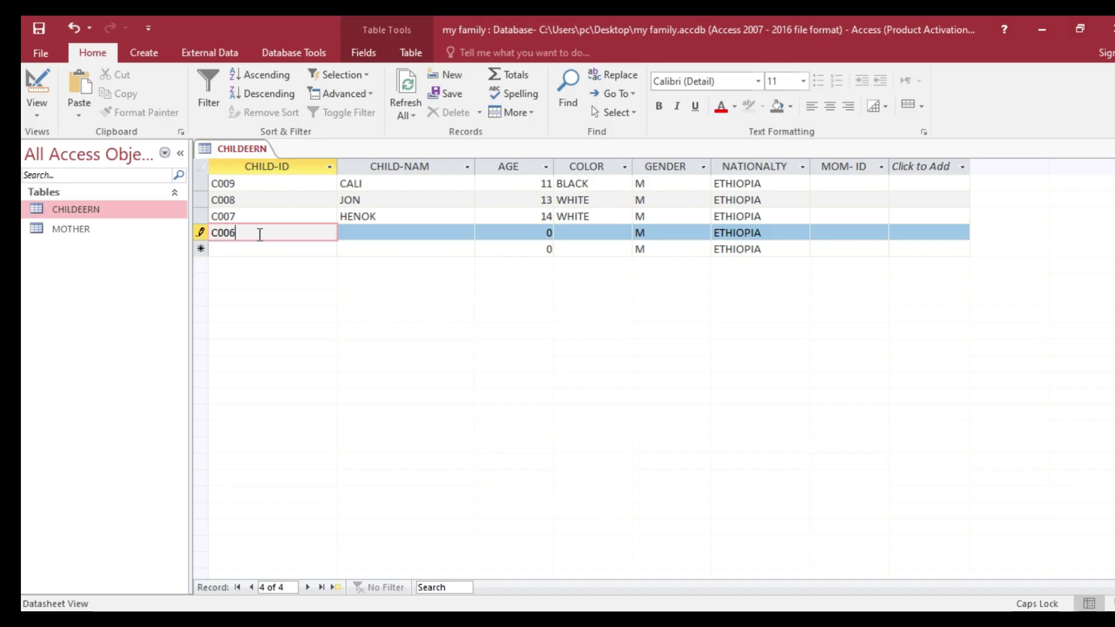
type("6")
left_click(354, 238)
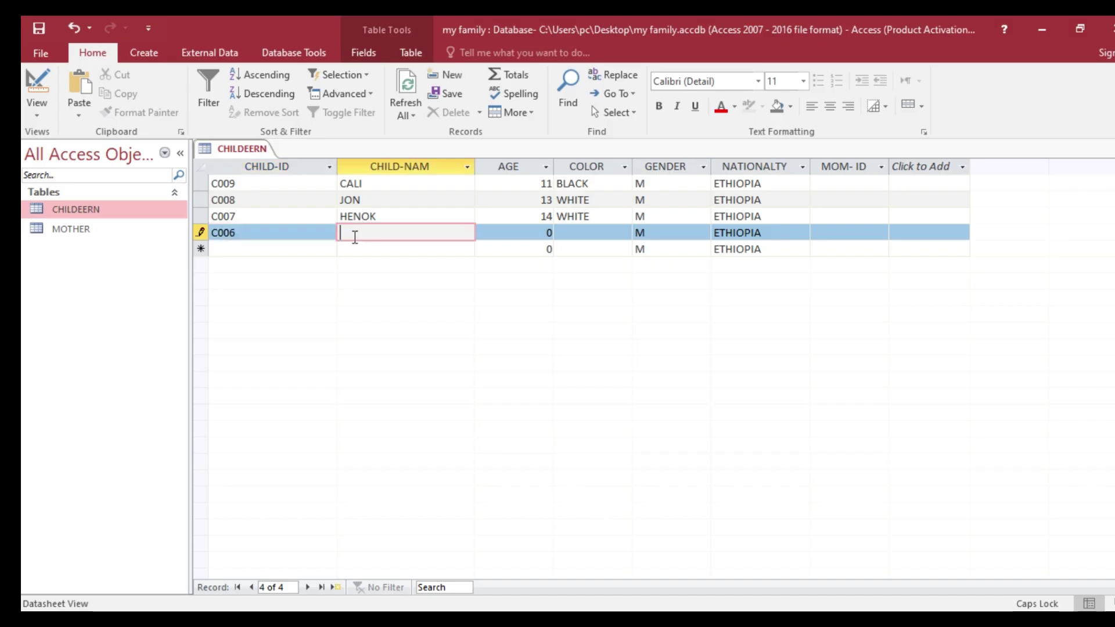
type("JEMES")
- Give C006 AGE 15, COLOR WHITE, and change its NATIONALTY to AMERICA
left_click(546, 232)
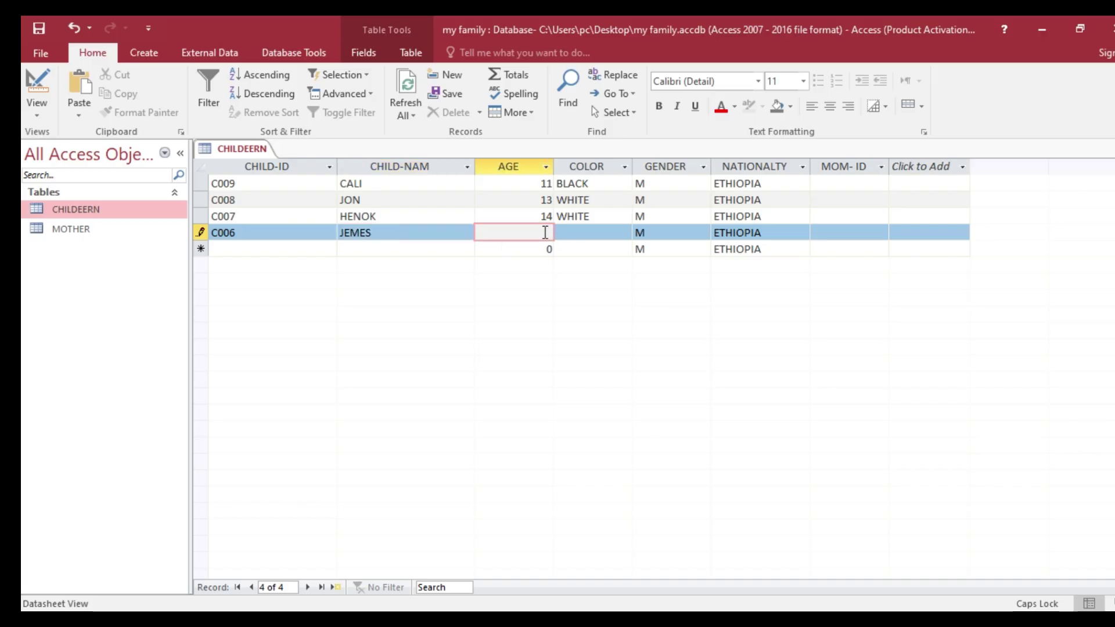
type("15")
key("Tab")
type("WHITE")
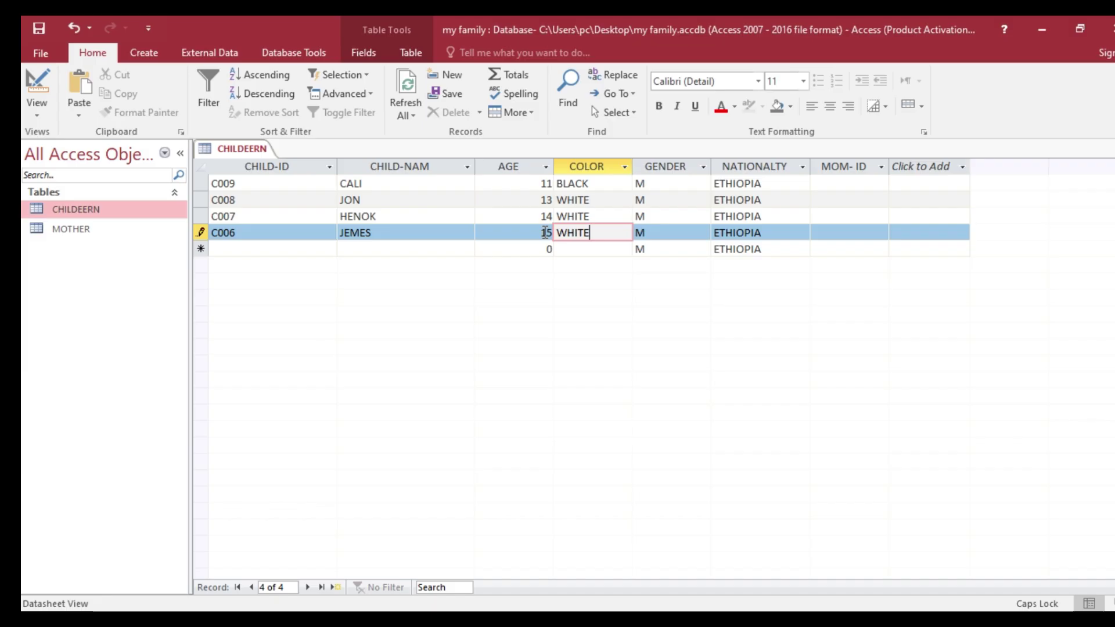
key("Tab")
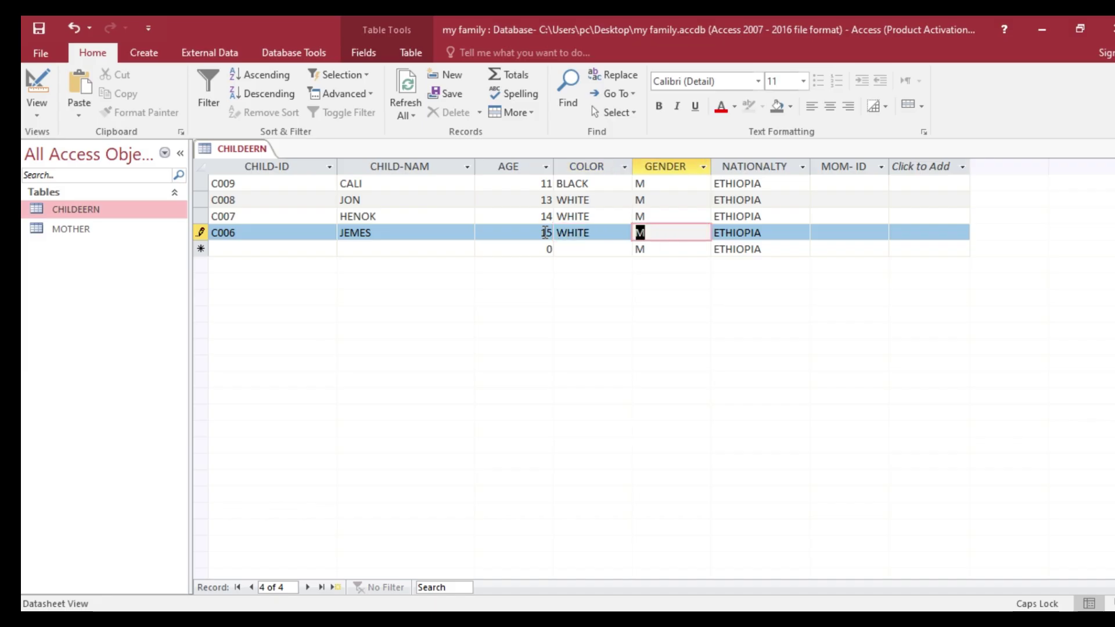
left_click(775, 232)
key("BackSpace")
key("BackSpace")
key("BackSpace")
key("BackSpace")
key("BackSpace")
key("BackSpace")
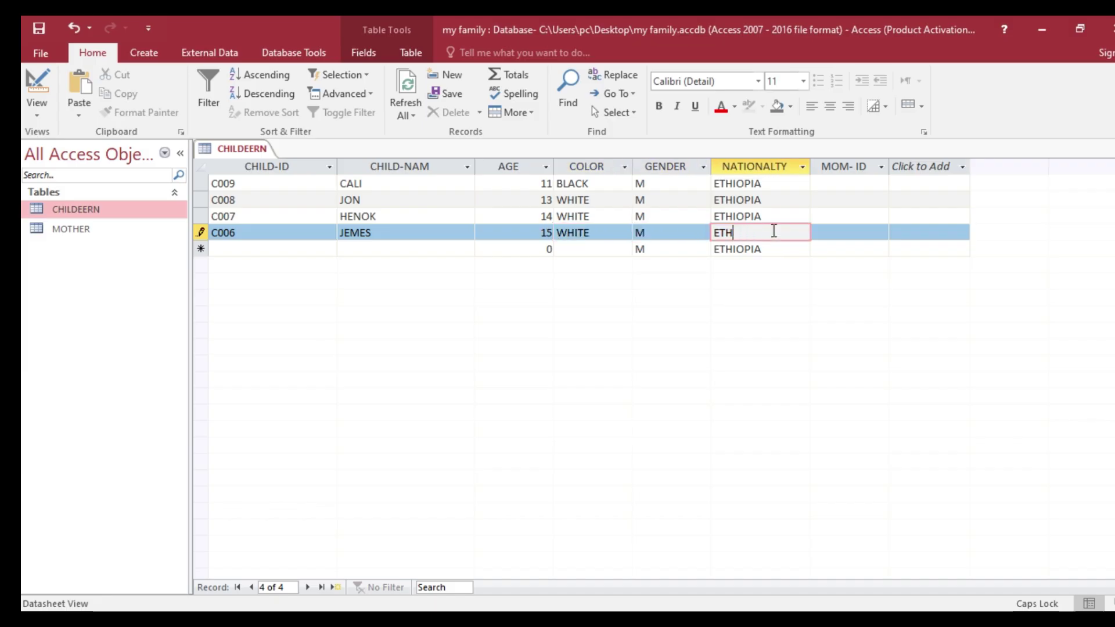
type("AMERICA")
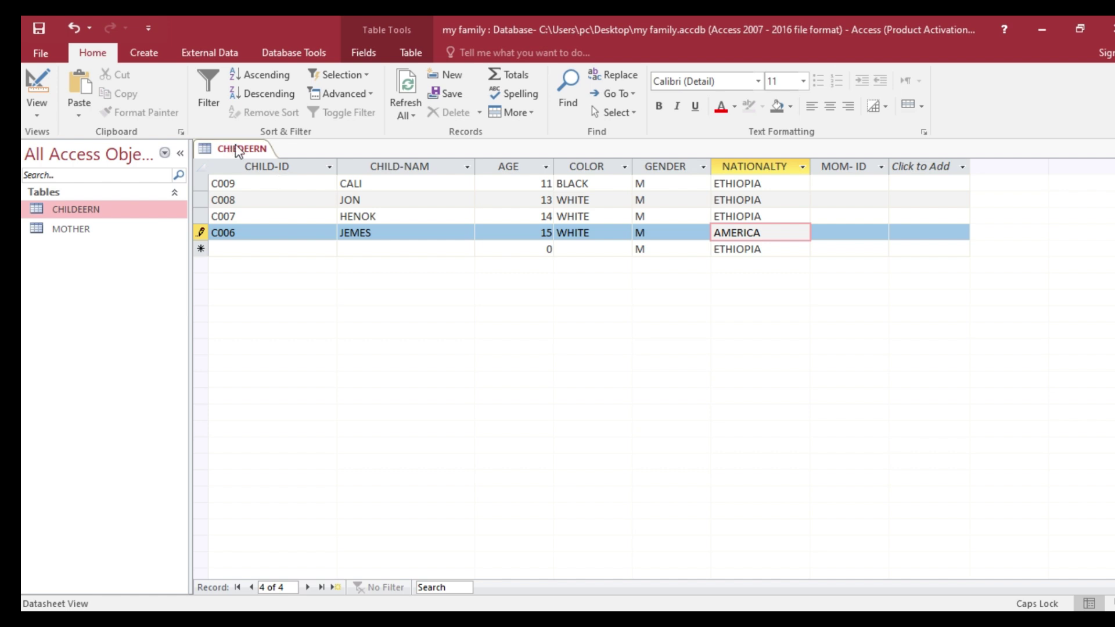
- Save the CHILDEERN table with its new records
right_click(235, 149)
left_click(278, 157)
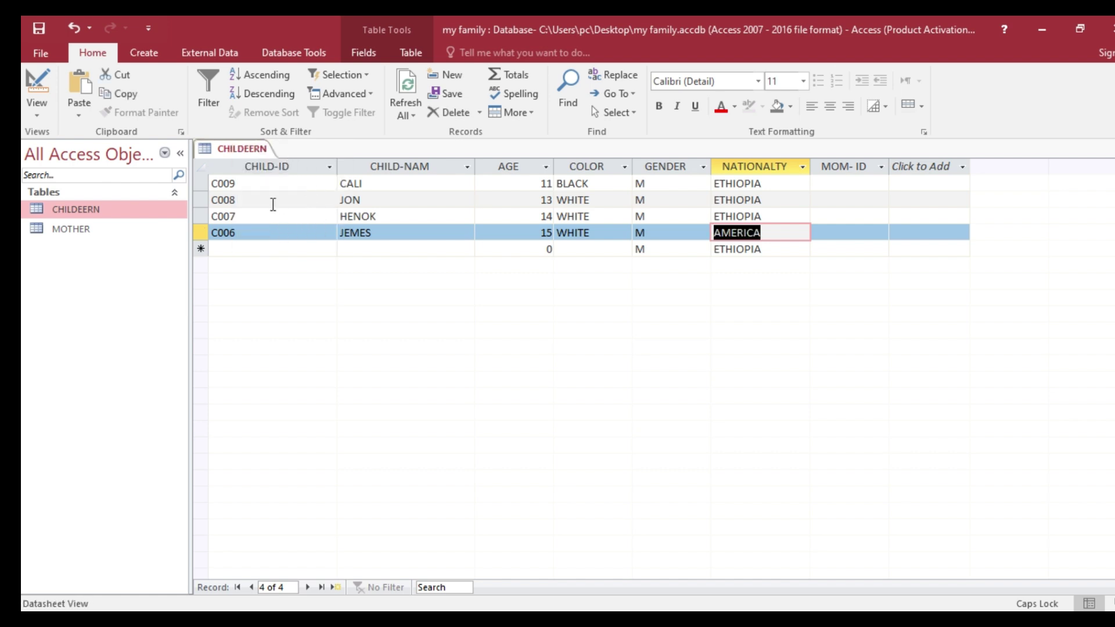
right_click(241, 151)
left_click(284, 165)
- Close the CHILDEERN table, glance at the Word sheet, and select the MOTHER table
right_click(249, 149)
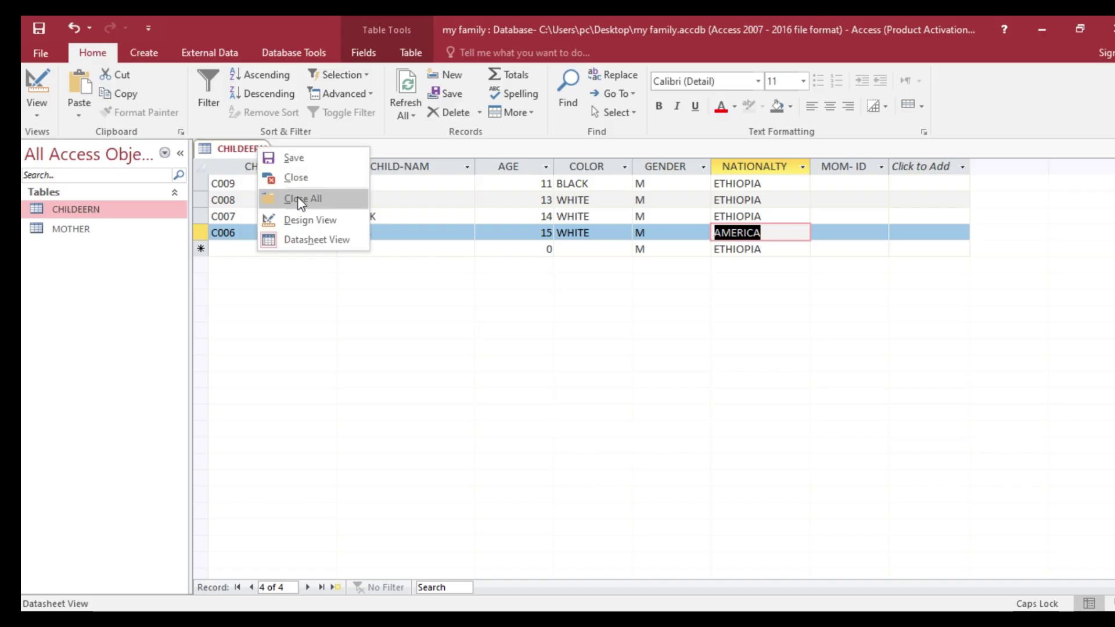
left_click(291, 181)
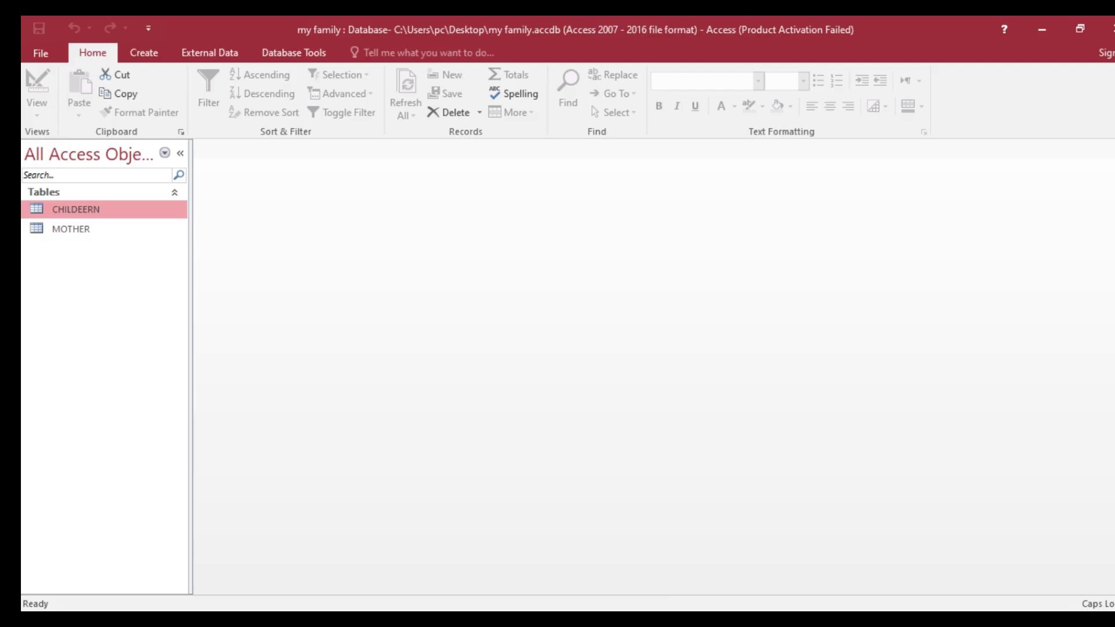
left_click(655, 619)
scroll(543, 416, "down", 3)
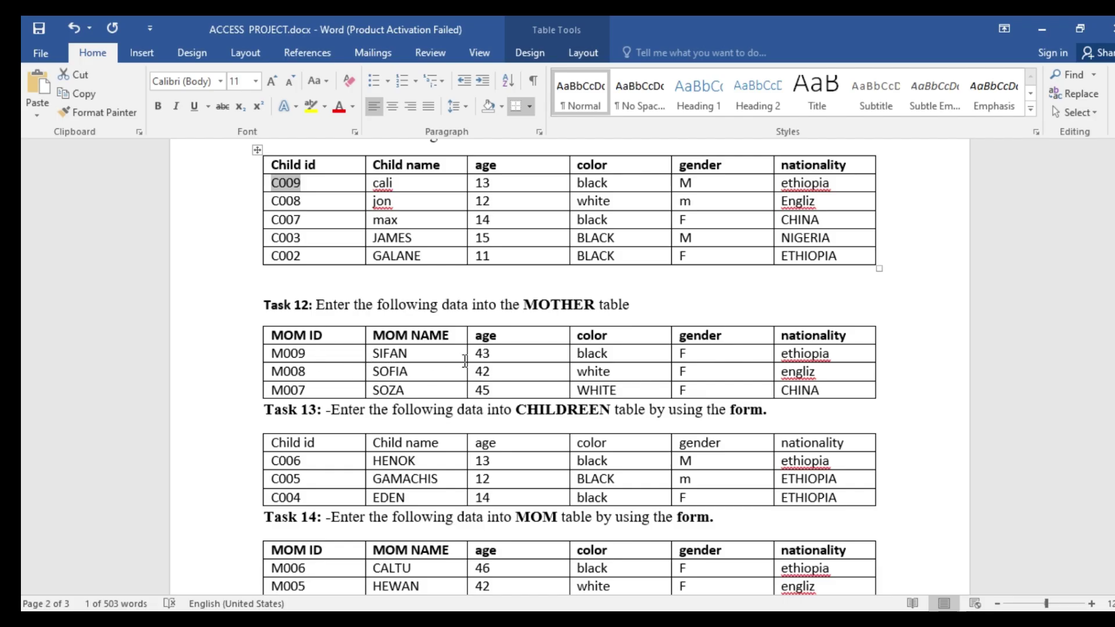
left_click(740, 619)
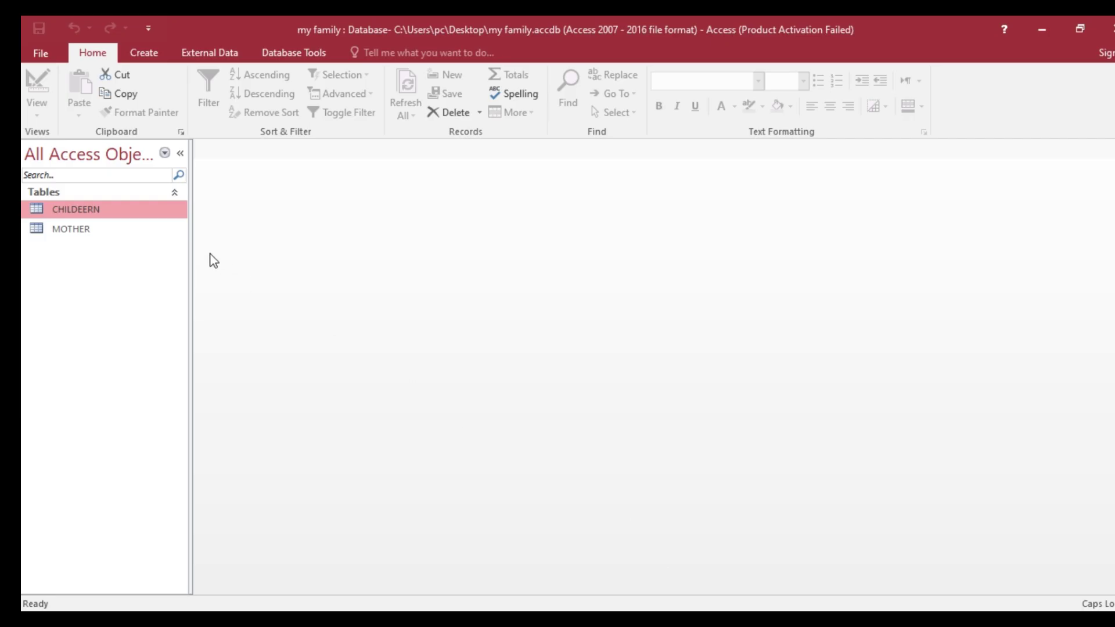
left_click(116, 231)
- Open the MOTHER table and start record M009 with the mother's name from the task sheet
double_click(117, 232)
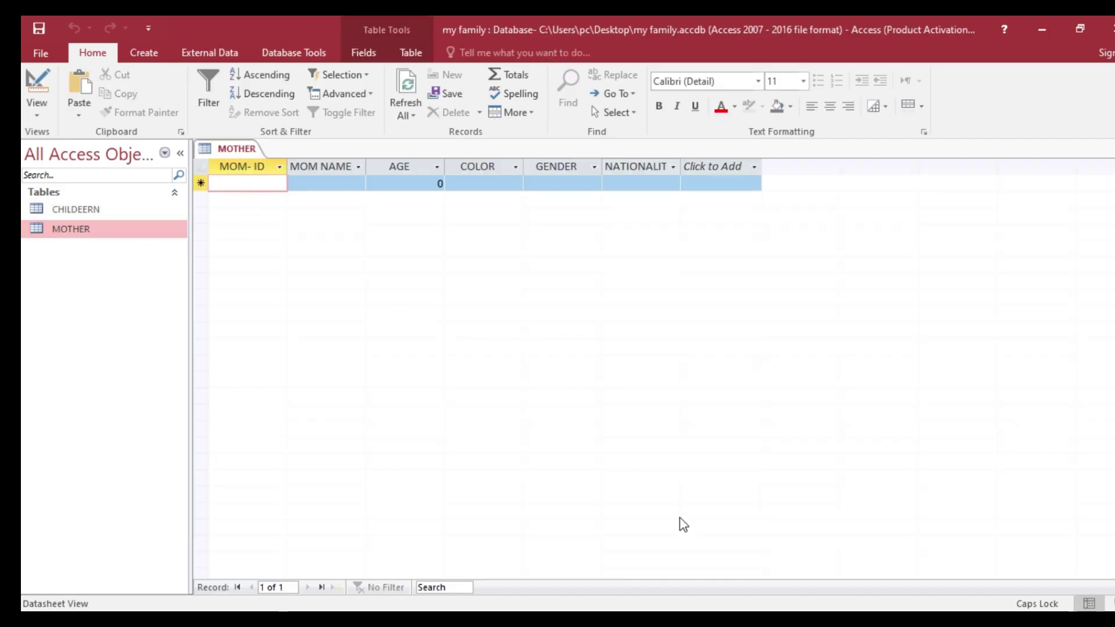
type("M")
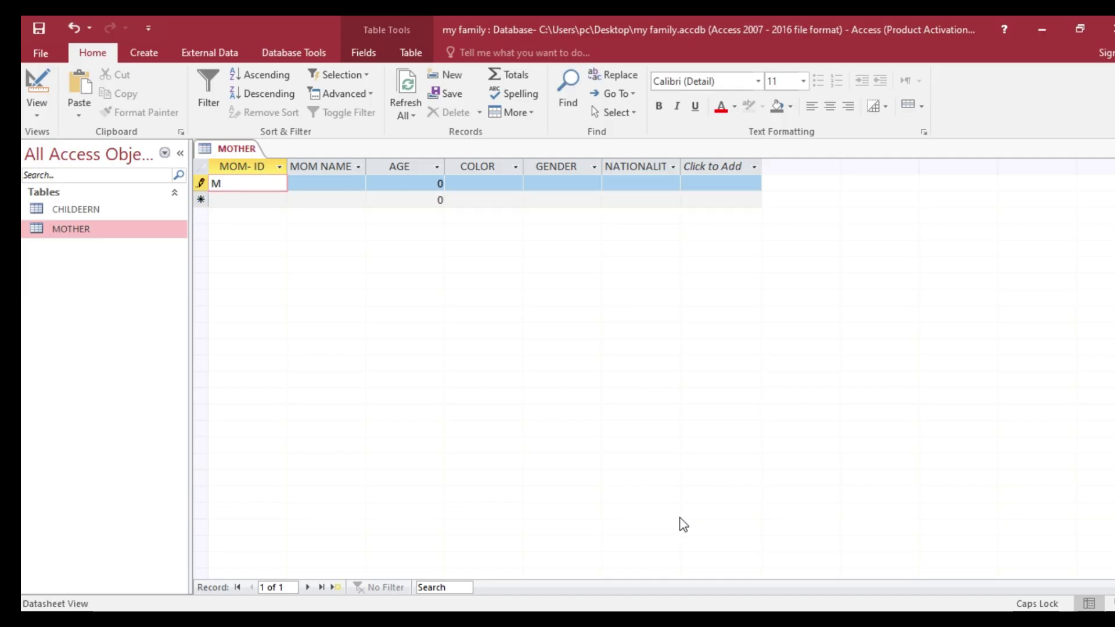
type("009")
left_click(343, 185)
key("alt+Tab")
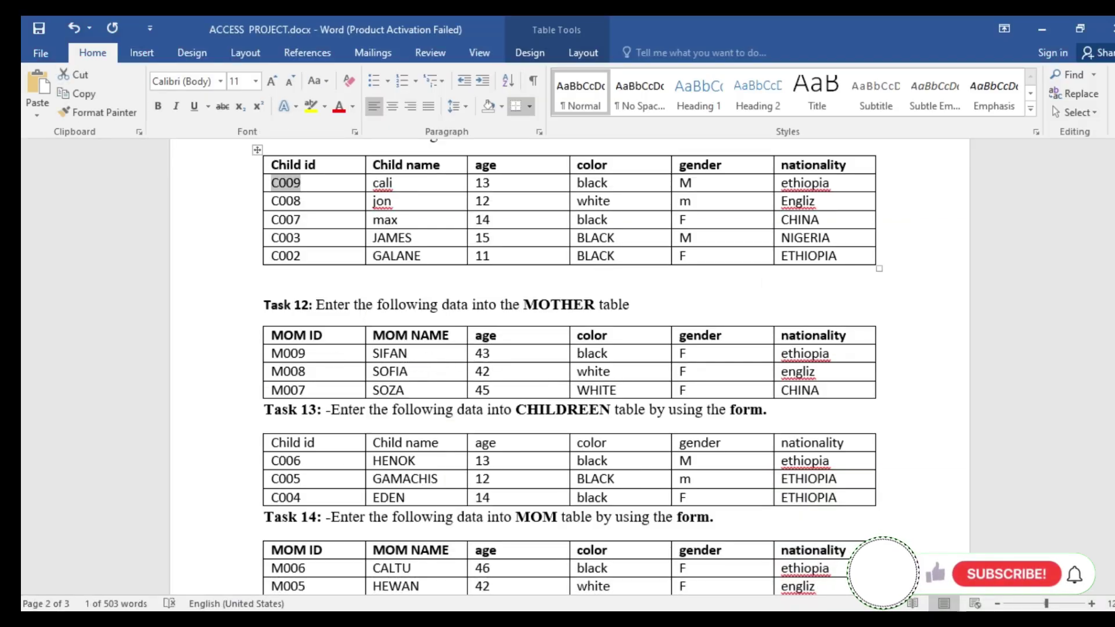
key("alt+Tab")
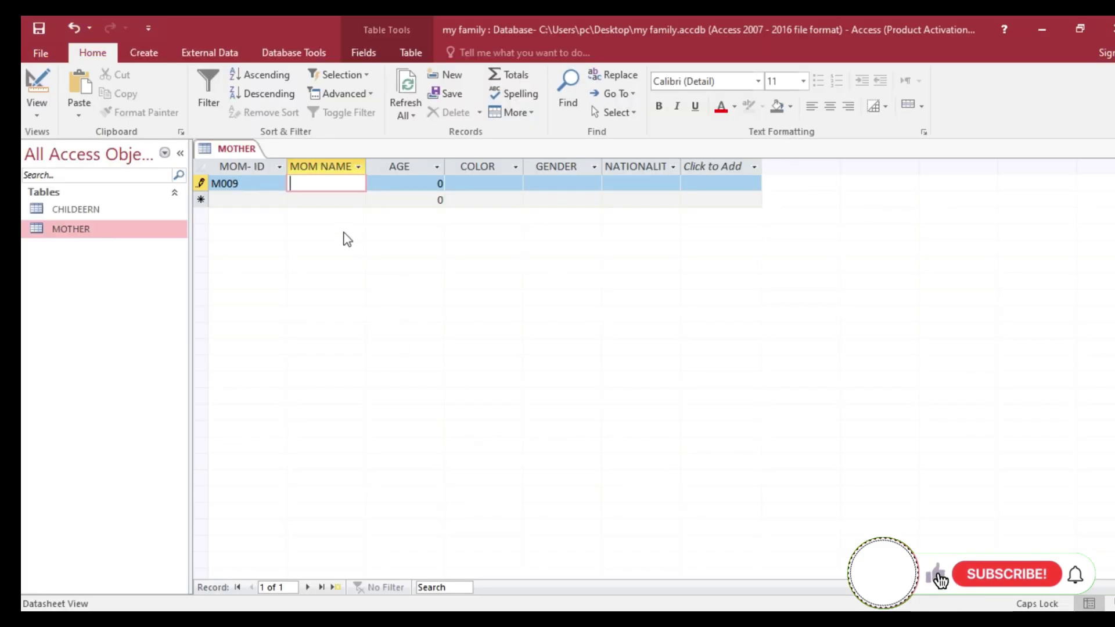
type("SIFAN")
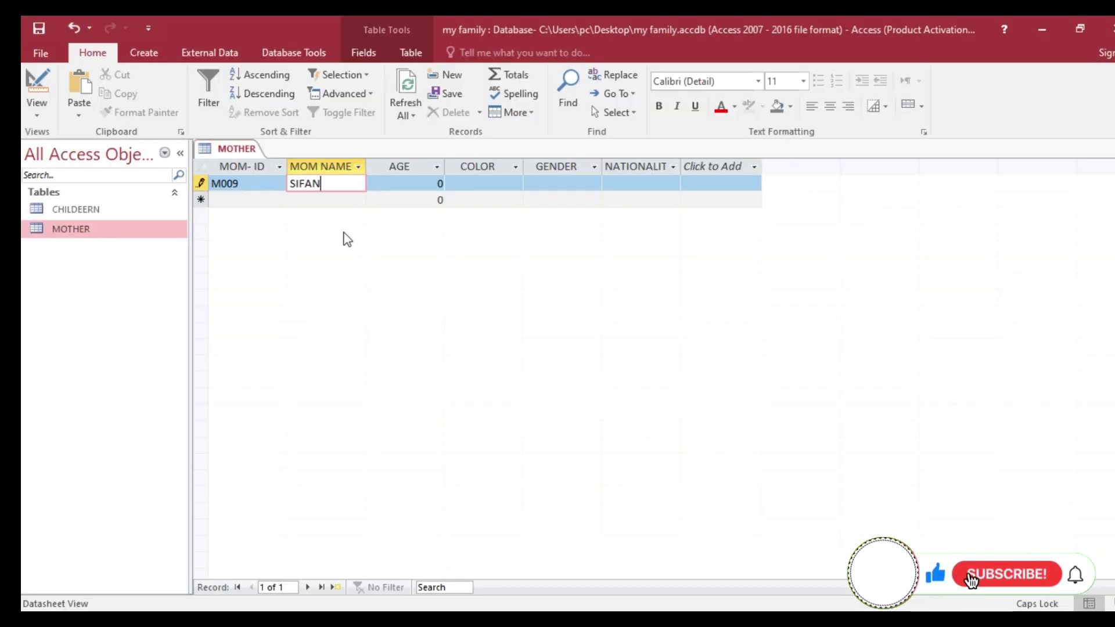
key("Tab")
- Give M009 age 43, colour LCK, gender F and nationality ETHIOPIA, then begin row M008
type("4")
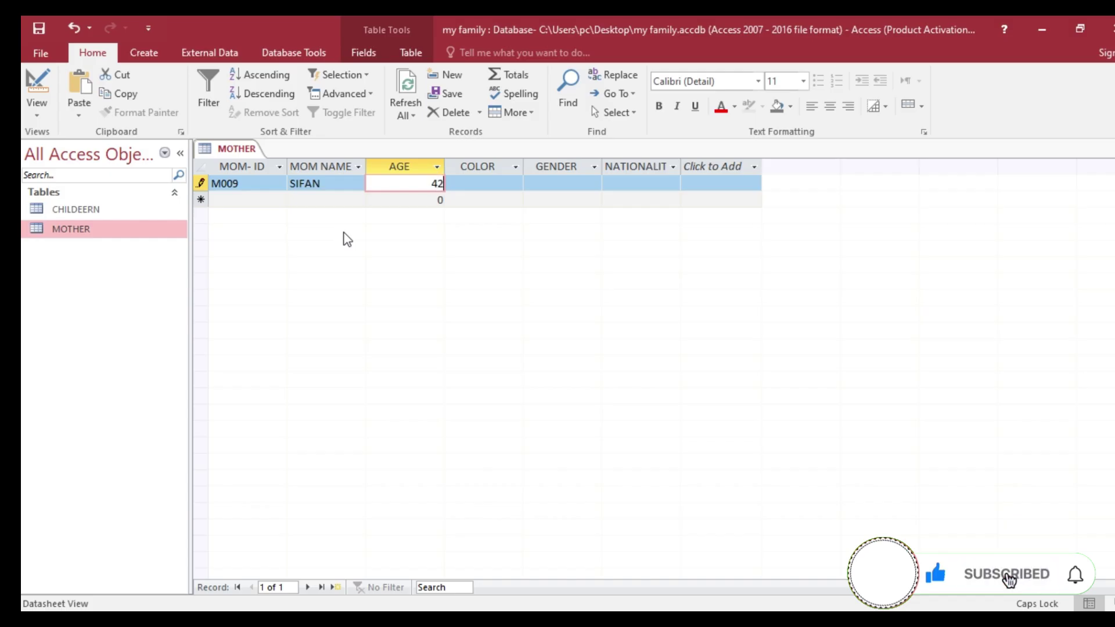
type("3")
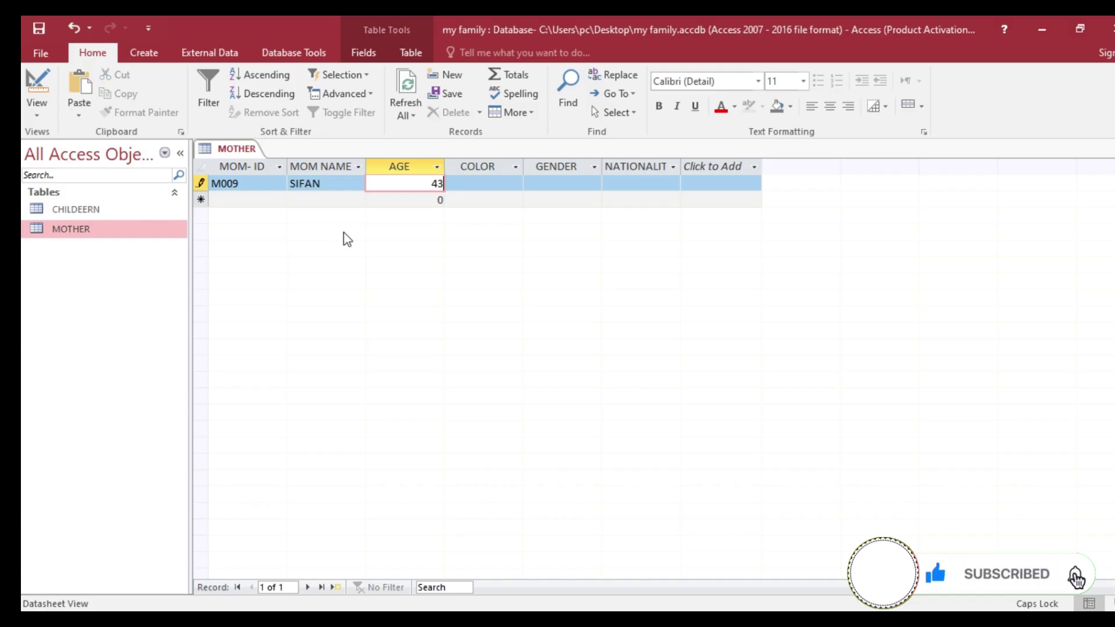
key("Tab")
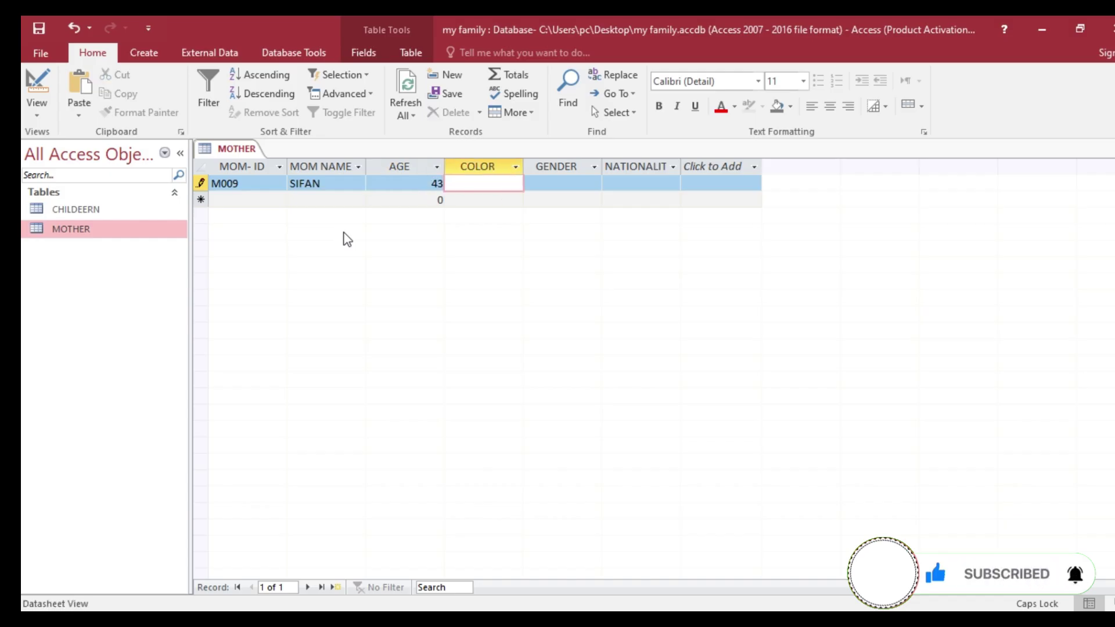
type("LCK")
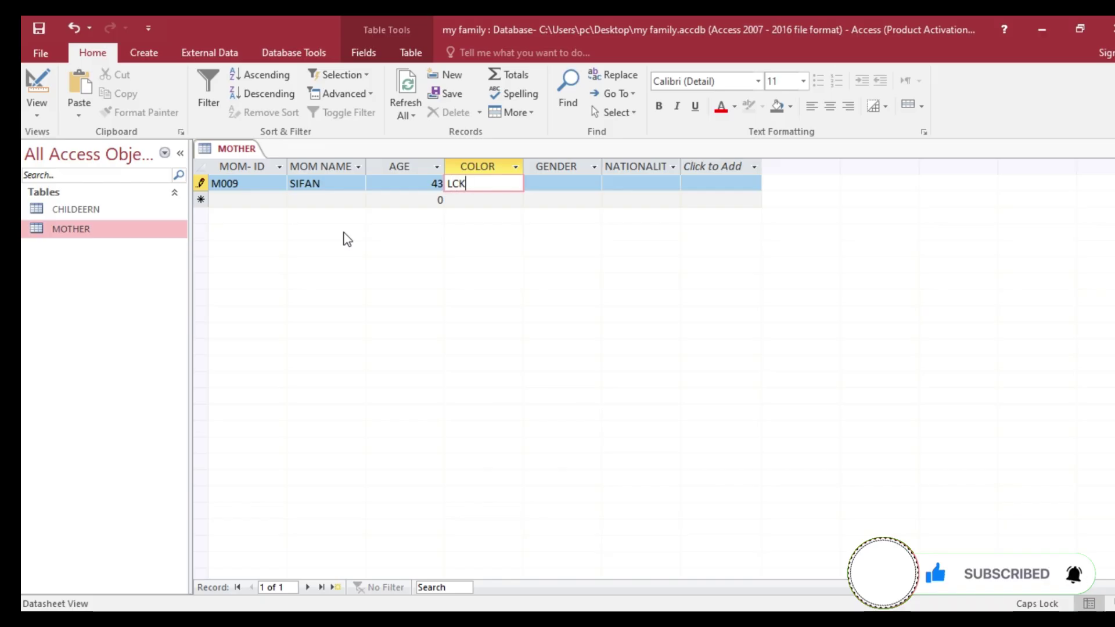
key("Tab")
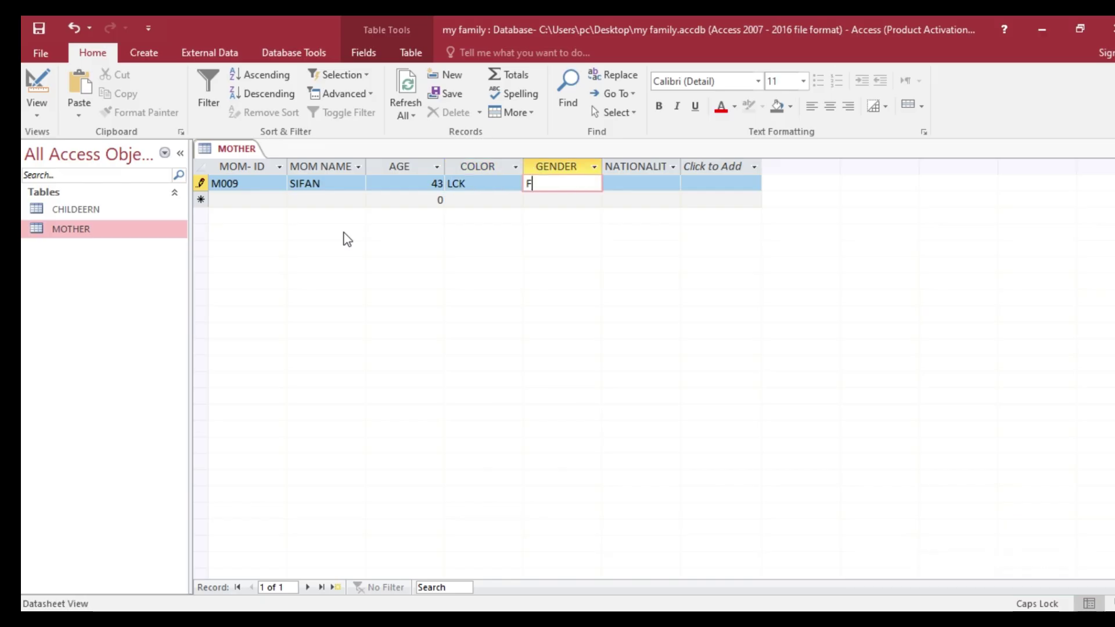
type("F")
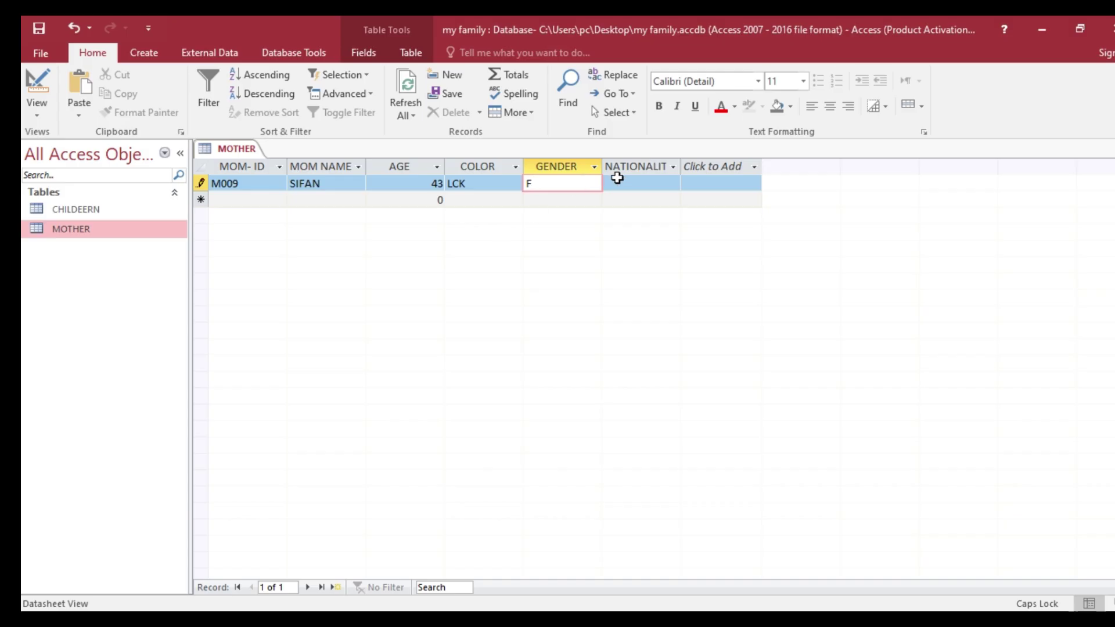
left_click(623, 184)
type("ET")
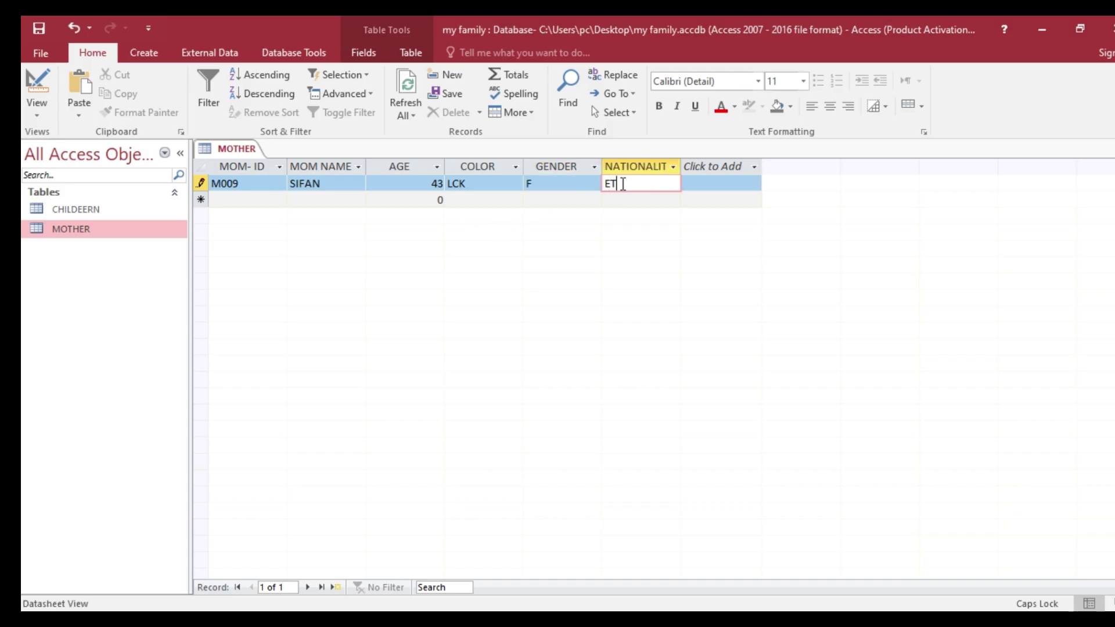
type("HIOPIA")
left_click(261, 198)
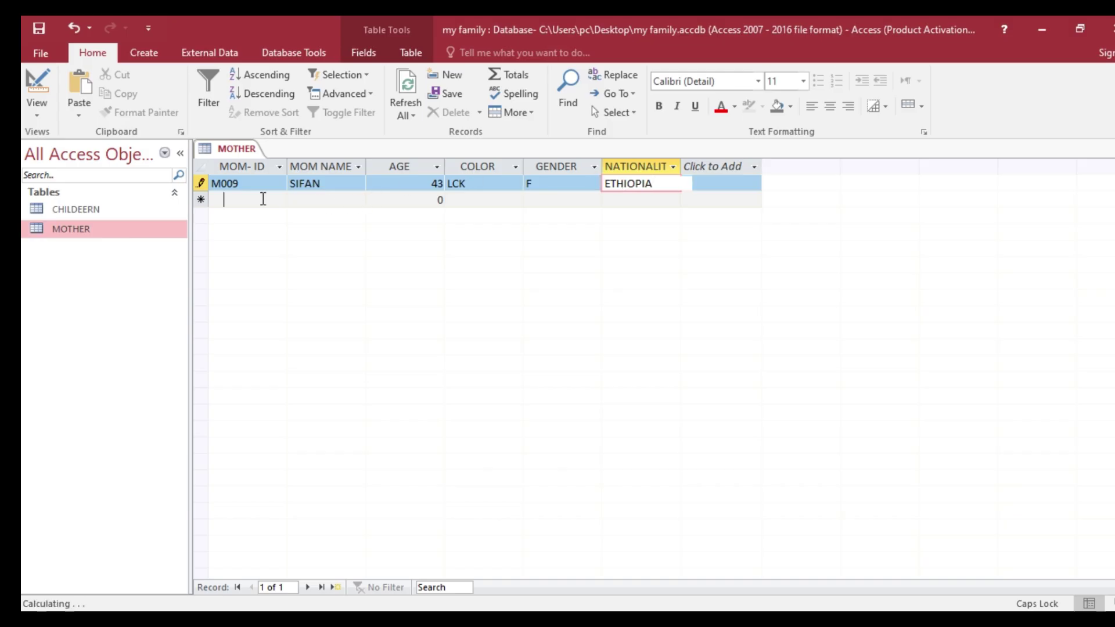
type("M0")
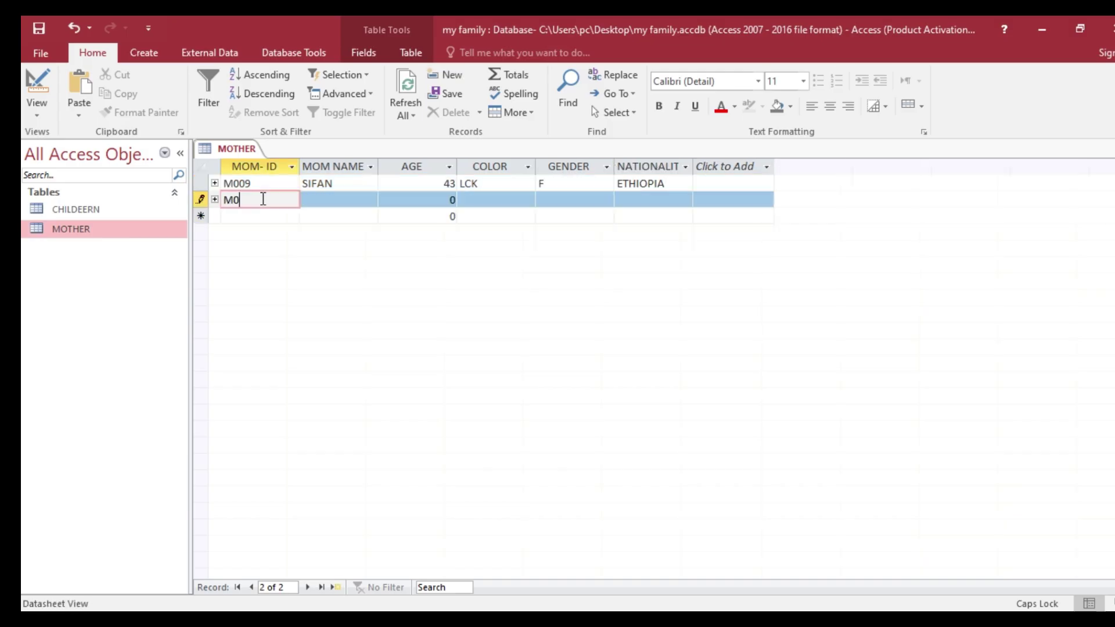
type("08")
- Fill record M008 with the mother's name, age 42, colour WHITE, gender F and nationality ENGLIZ
left_click(325, 200)
left_click(702, 620)
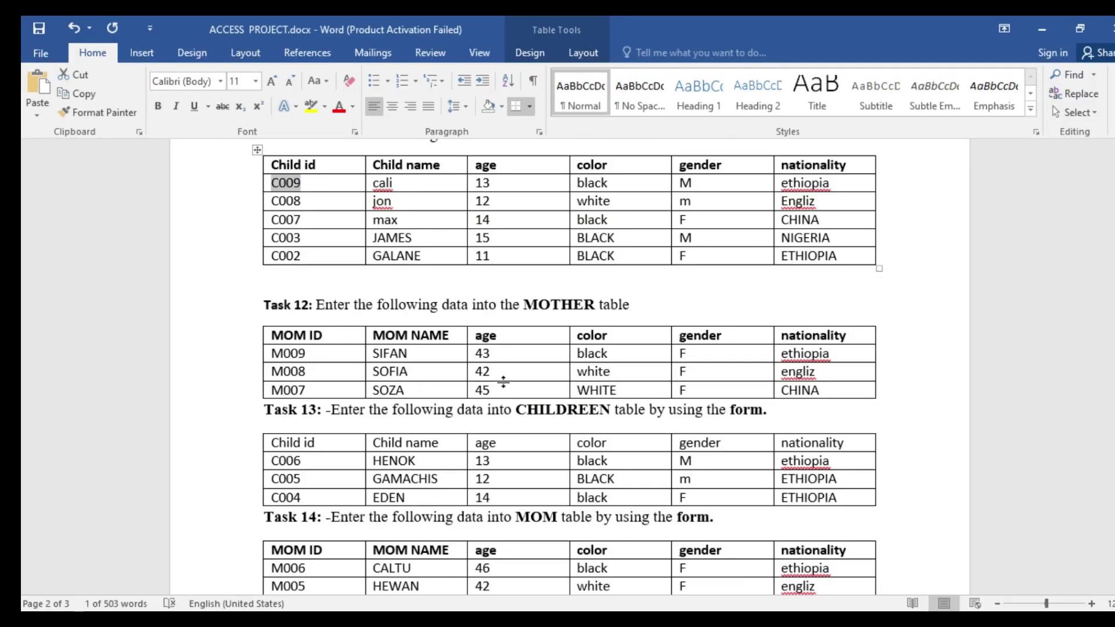
left_click(723, 620)
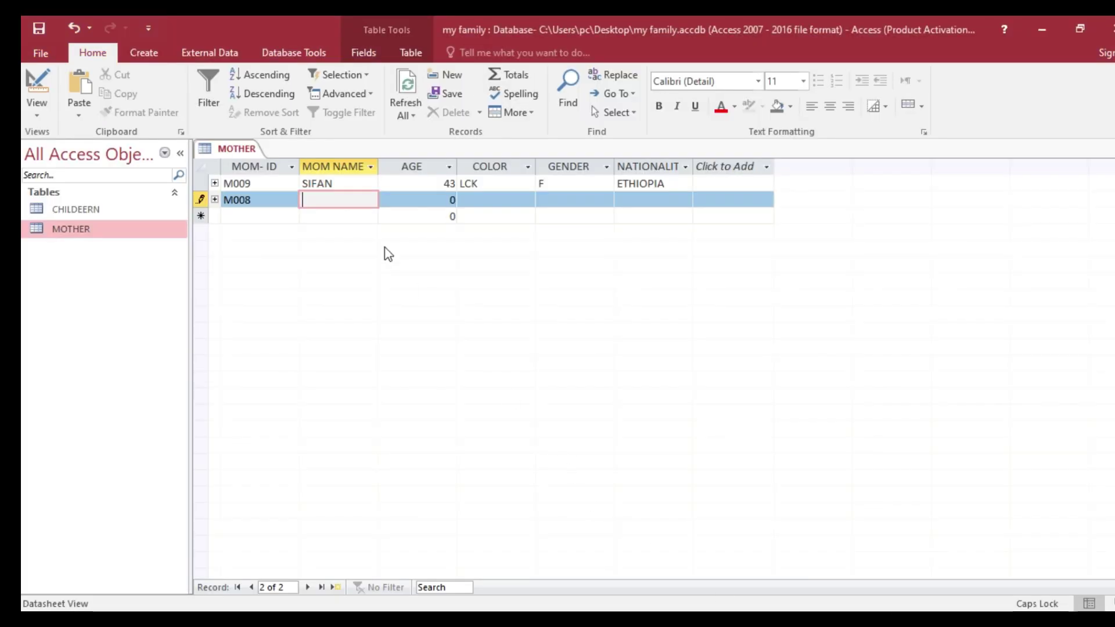
type("SOFIA")
key("Tab")
type("4")
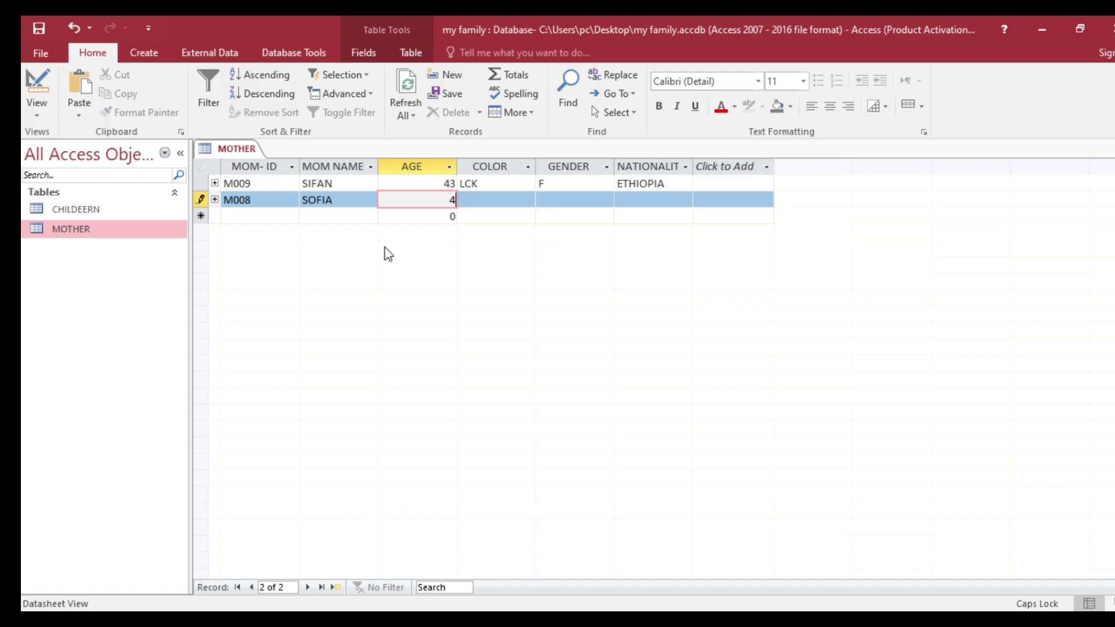
key("Tab")
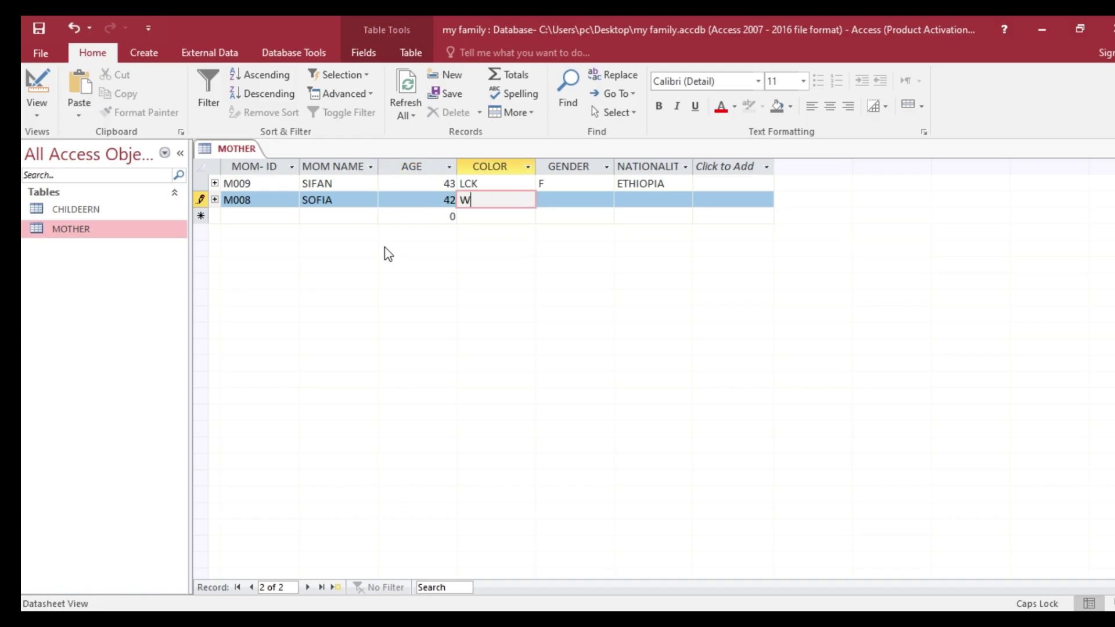
type("WHITE")
key("Tab")
type("F")
key("Tab")
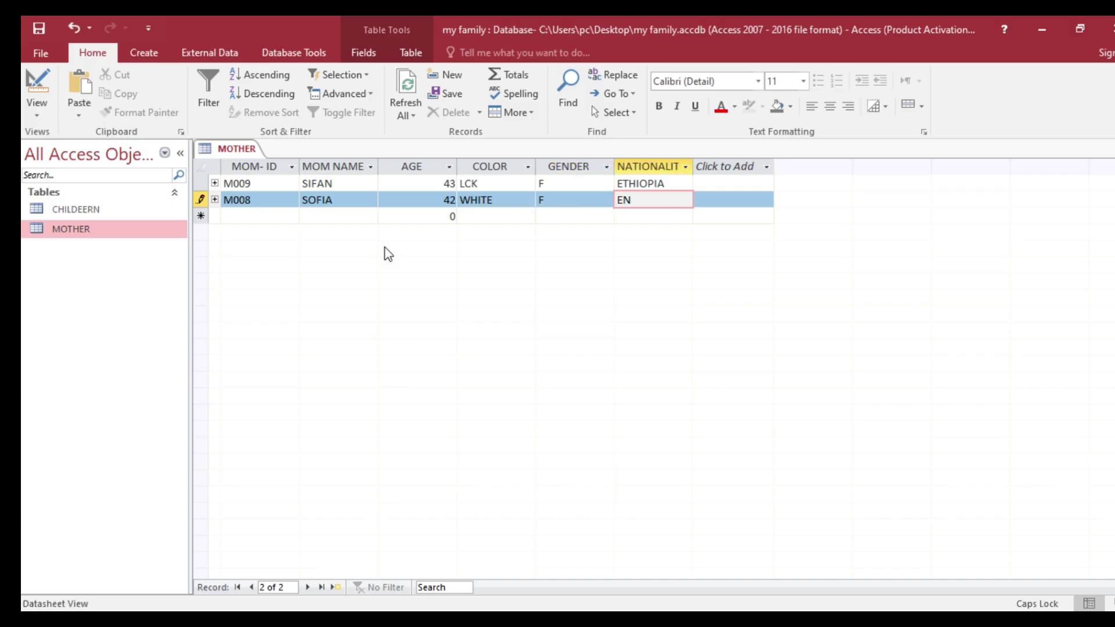
type("ENGLIZ")
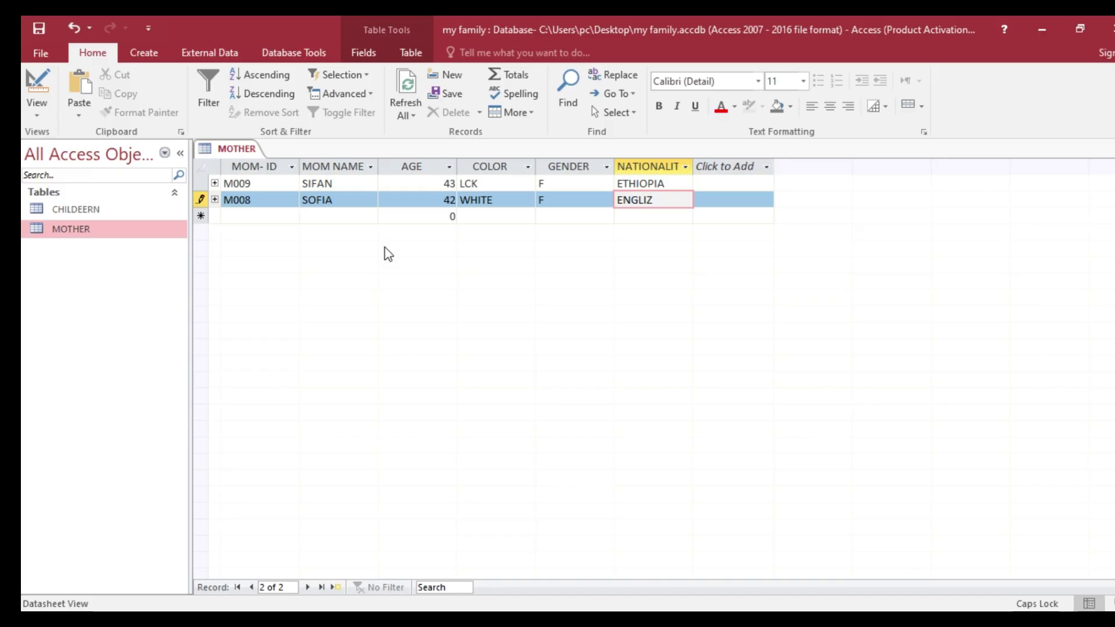
- Add record M007 with the mother's name, age 45, colour WHITE, gender F and nationality CHINA
left_click(274, 218)
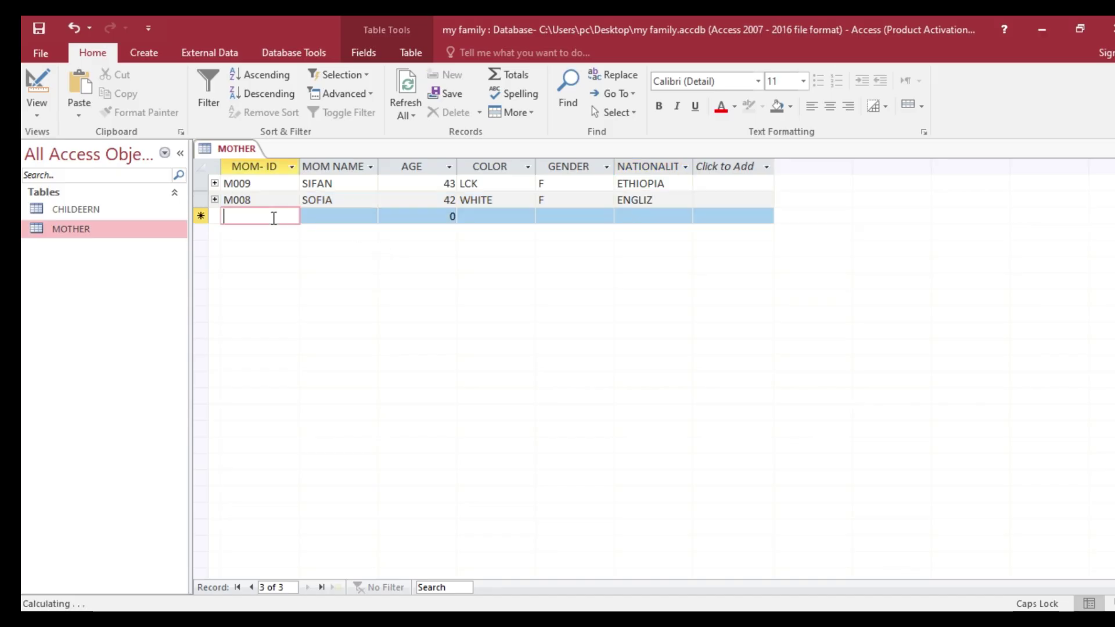
type("C")
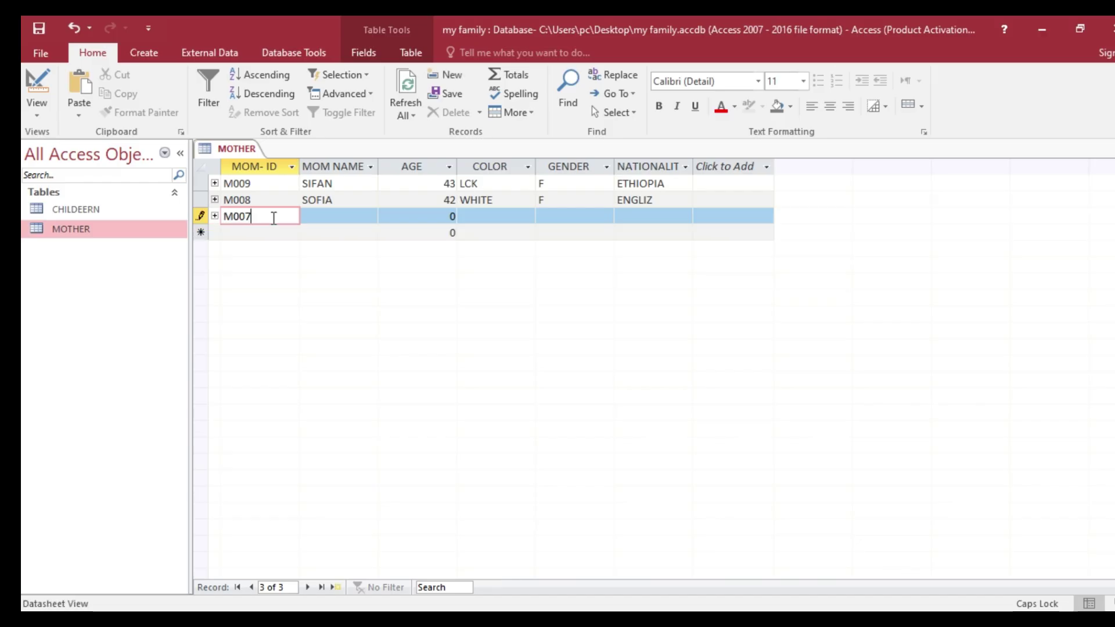
left_click(314, 216)
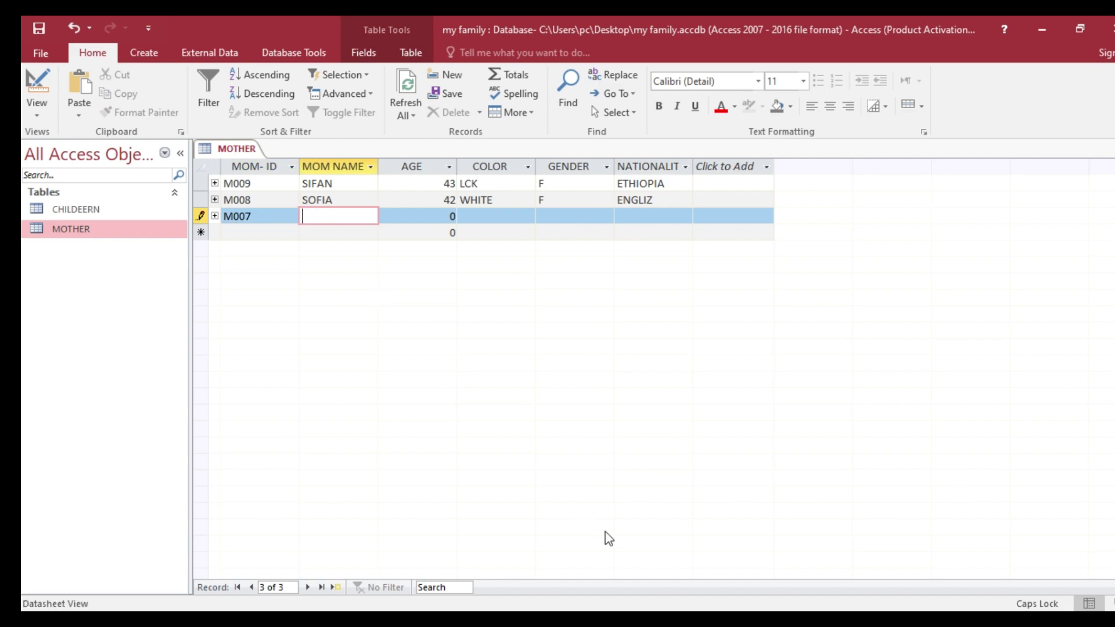
key("alt+Tab")
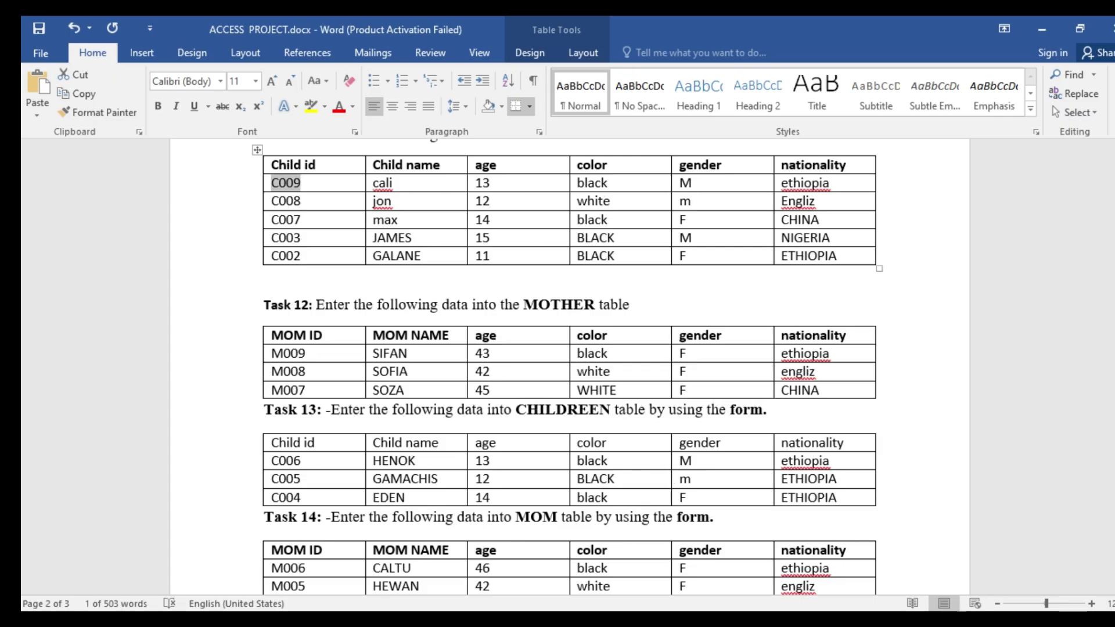
key("alt+Tab")
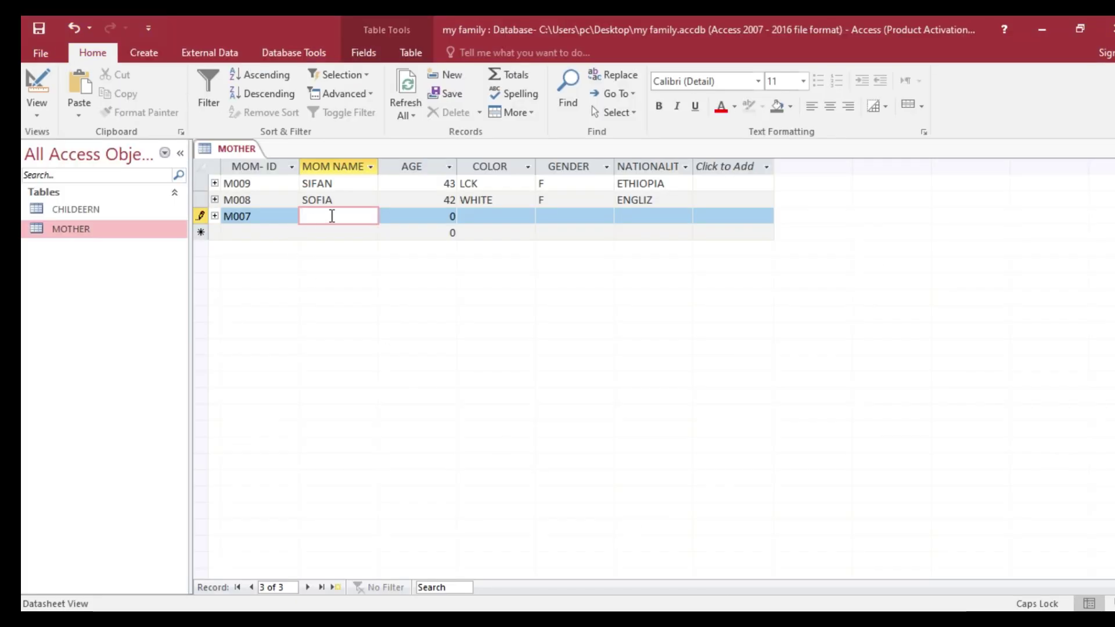
type("SUZAN")
key("Tab")
type("4")
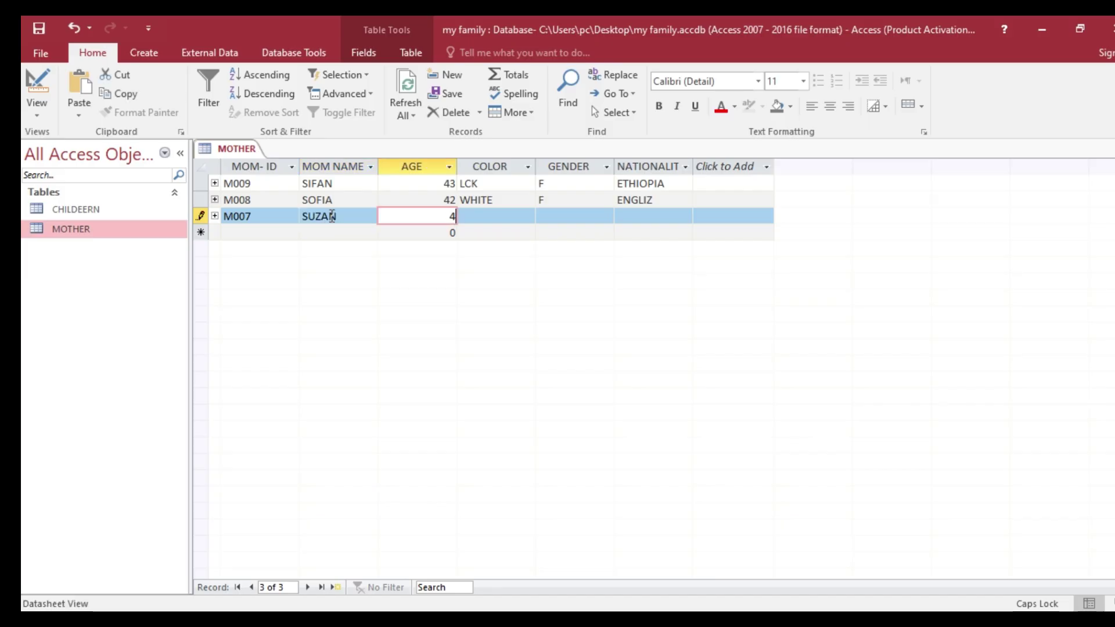
type("5")
key("Tab")
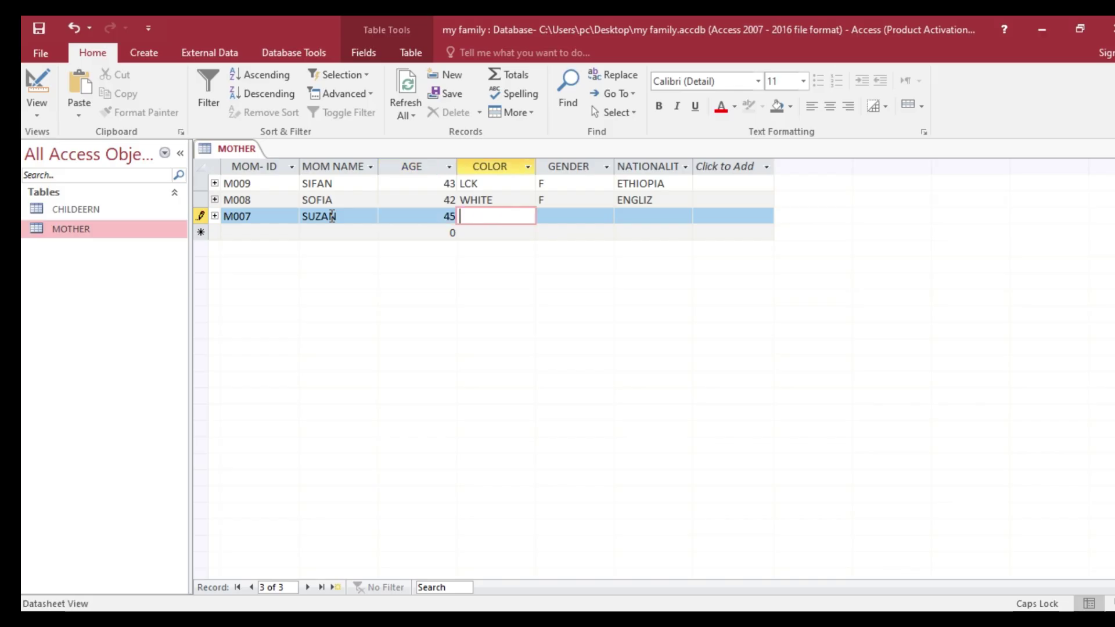
type("WHITE")
key("Tab")
type("F")
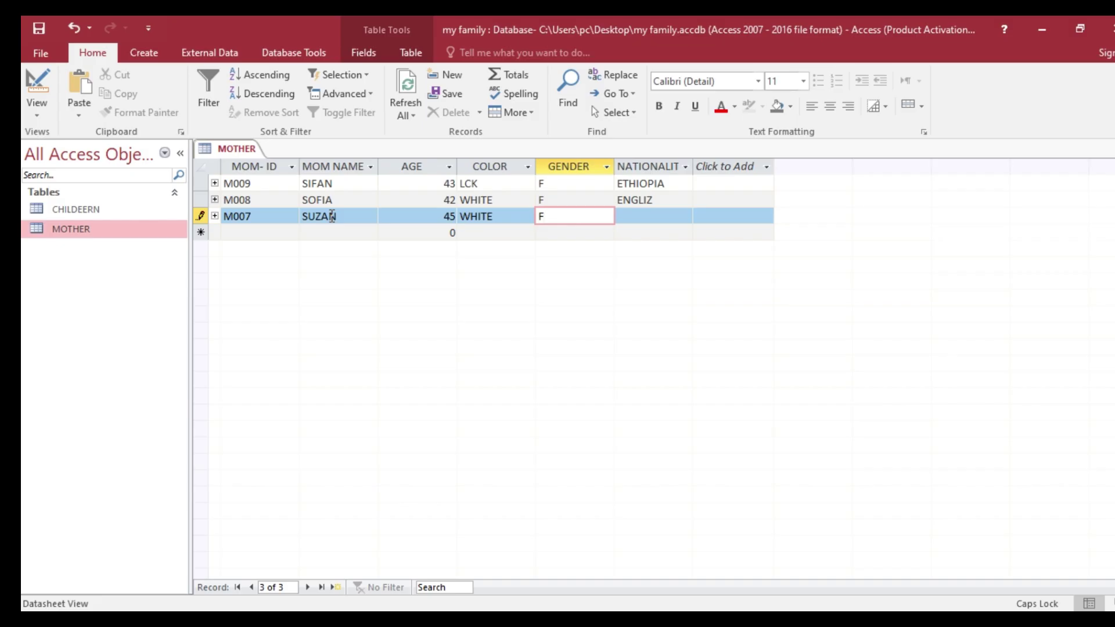
key("Tab")
type("C")
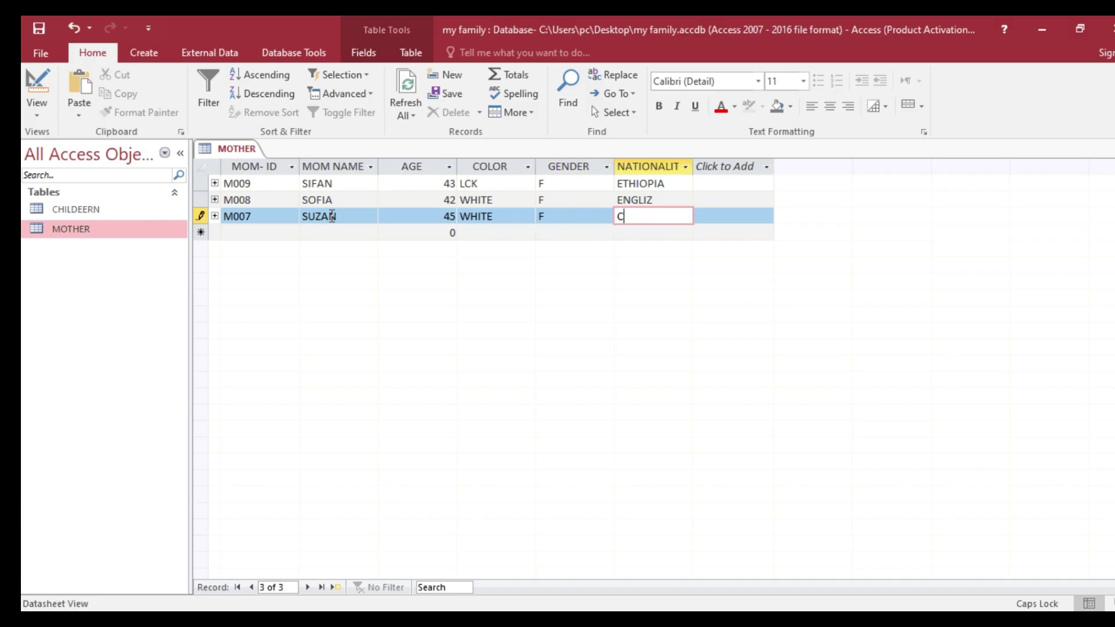
type("HINA")
- Save the last record and close the MOTHER table
right_click(231, 151)
left_click(255, 155)
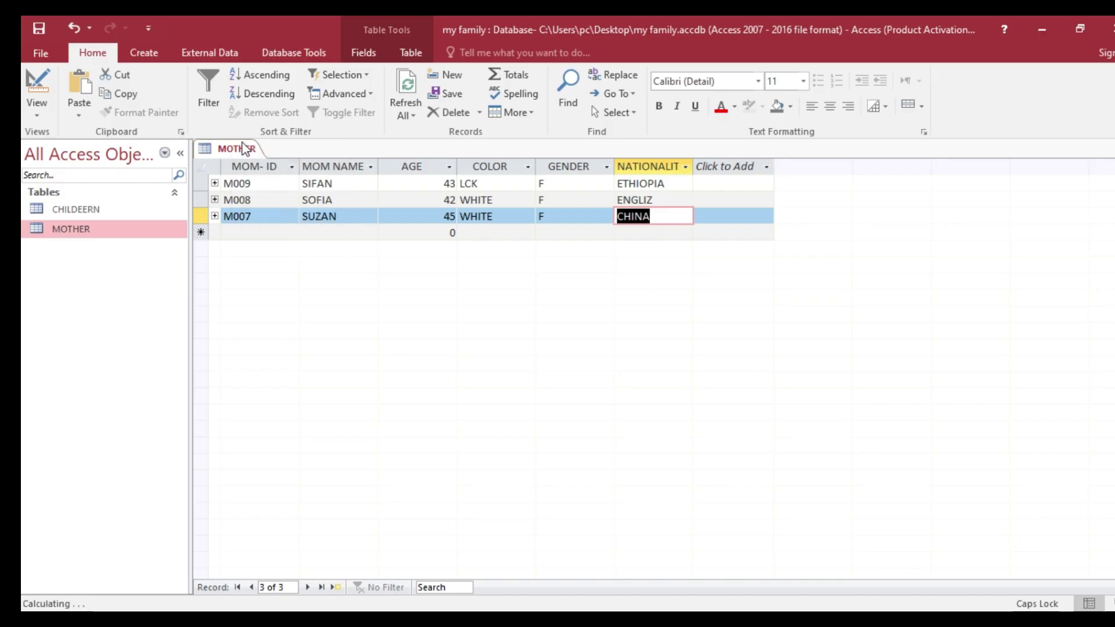
right_click(246, 147)
left_click(298, 196)
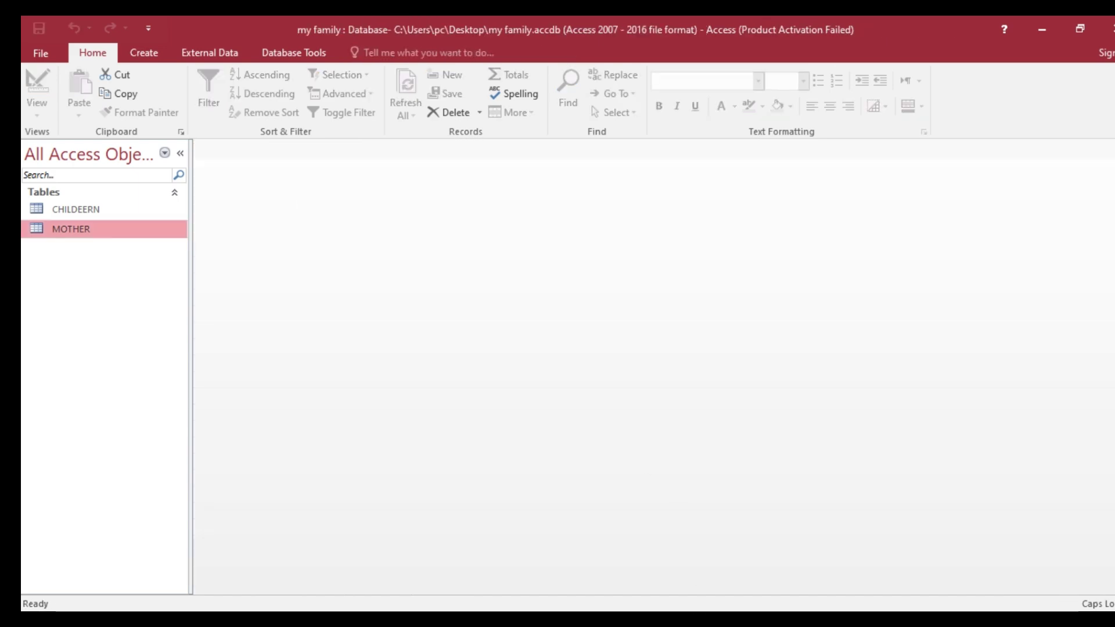
- Switch to ACCESS PROJECT.docx and scroll to Task 13's children and Task 14's mothers
key("alt+Tab")
scroll(544, 331, "down", 3)
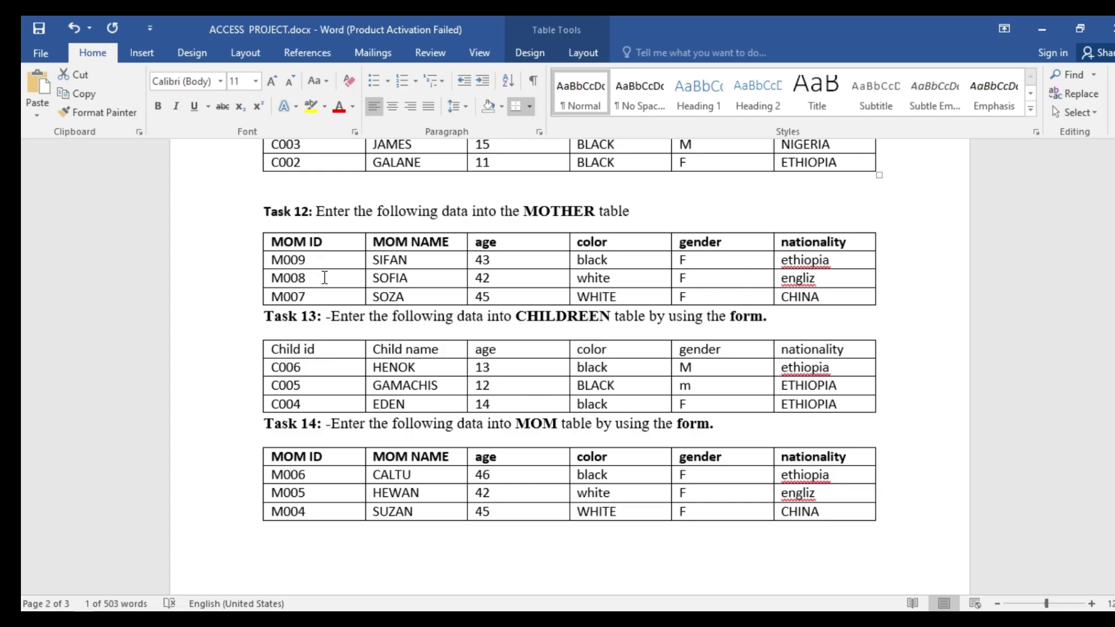
scroll(377, 381, "down", 3)
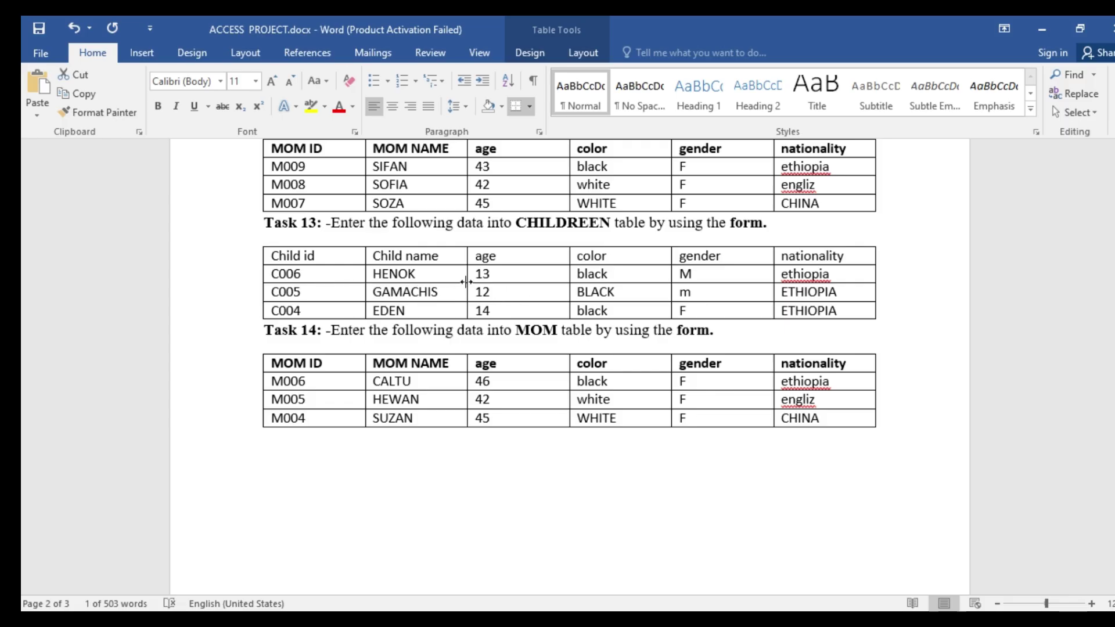
scroll(466, 282, "up", 5)
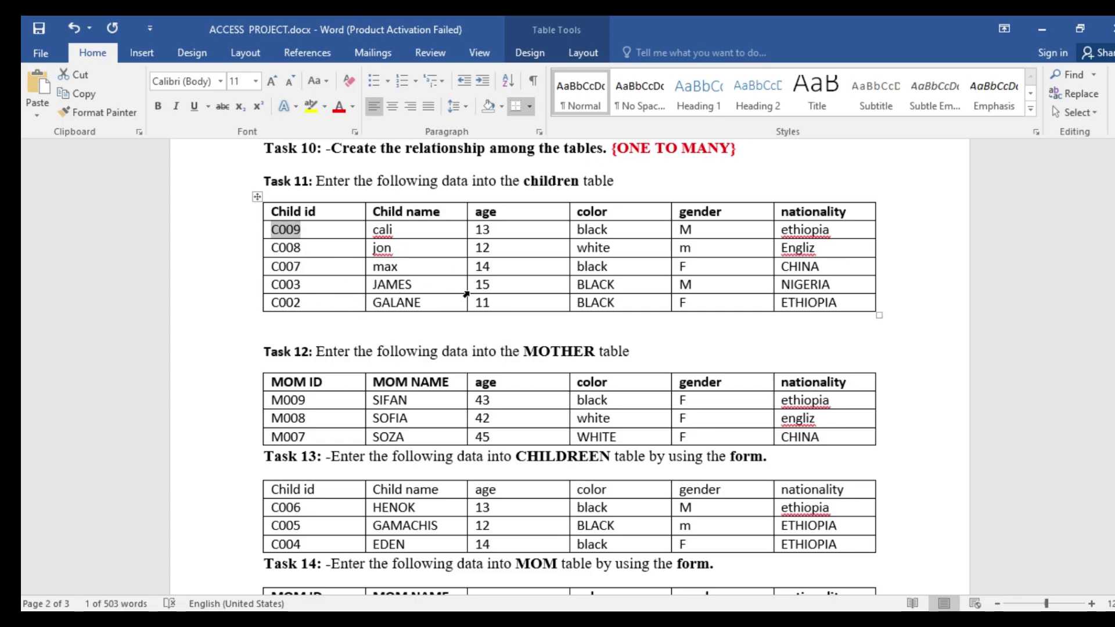
scroll(503, 371, "down", 3)
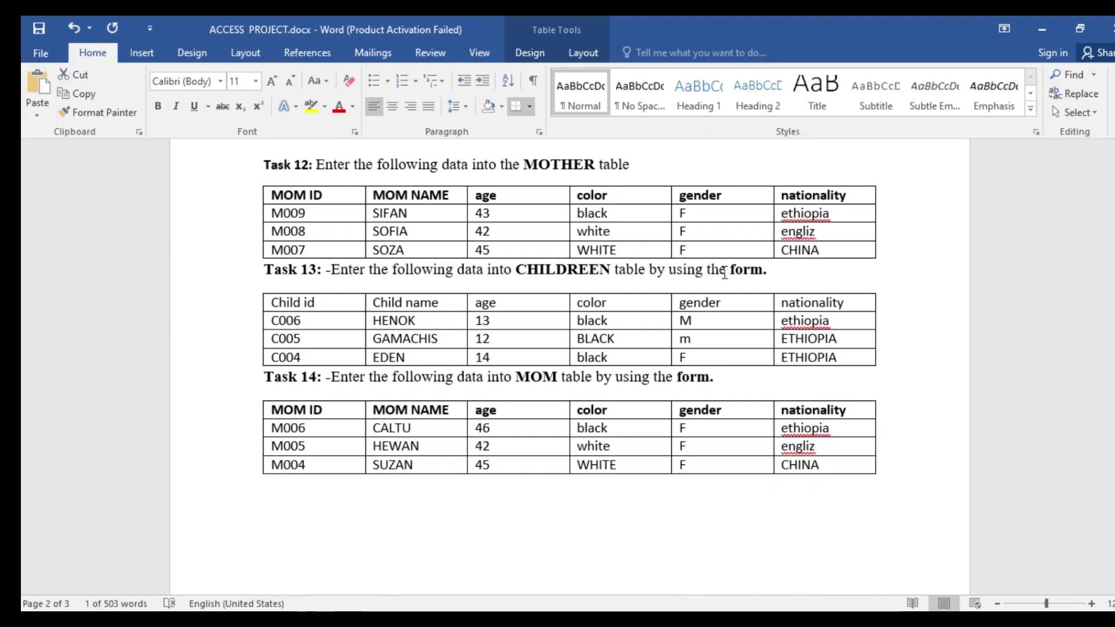
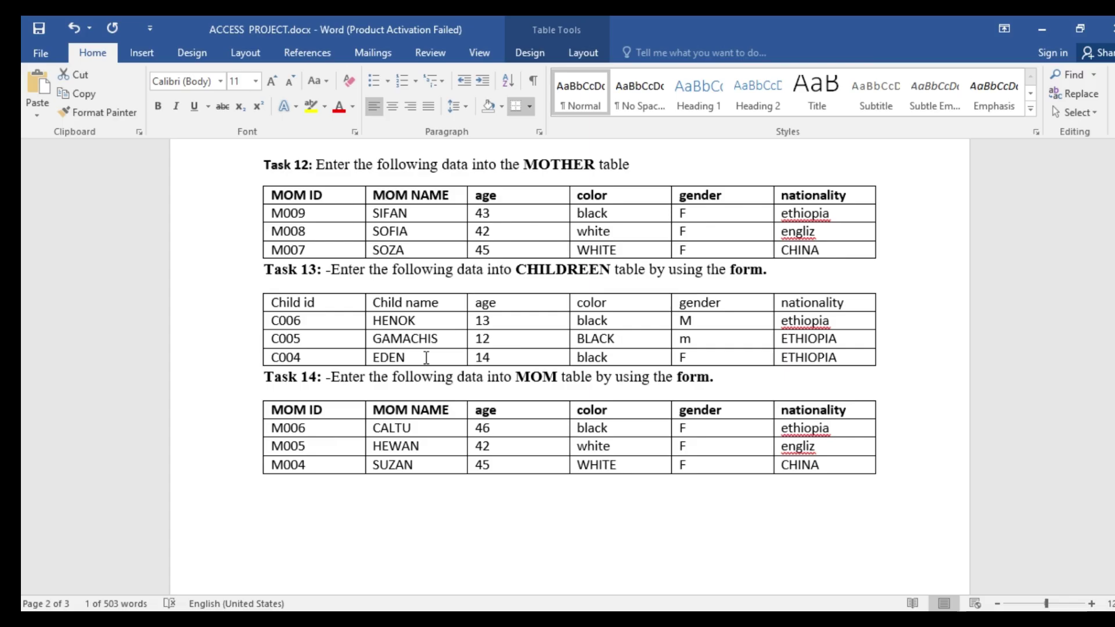
- Review the Task 12–14 tables in Word, then return to the my family database
scroll(428, 356, "up", 3)
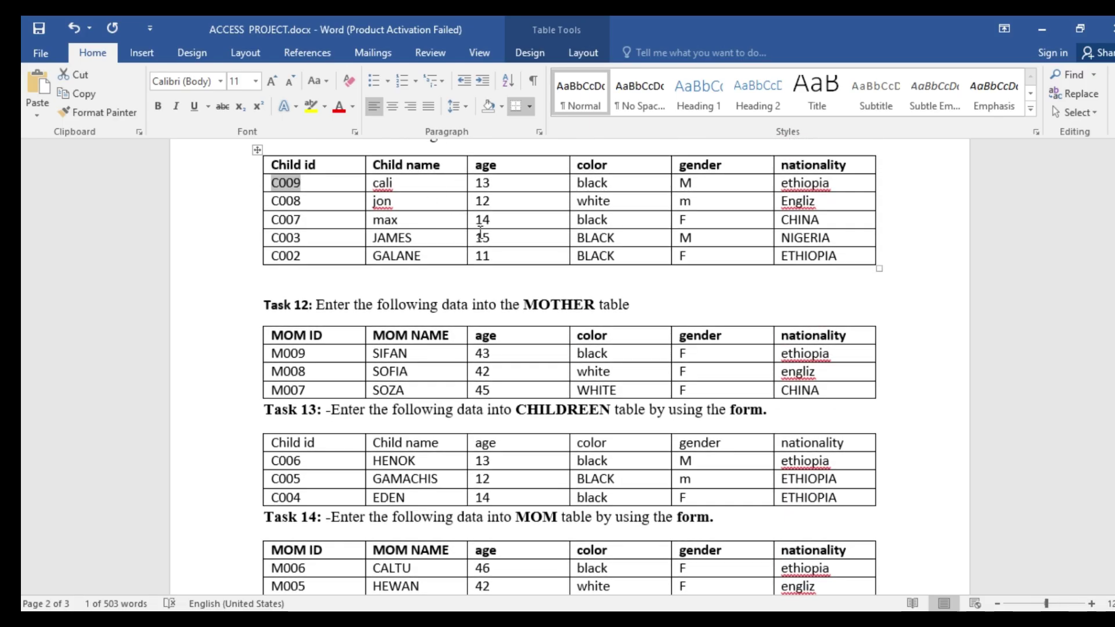
scroll(480, 234, "down", 2)
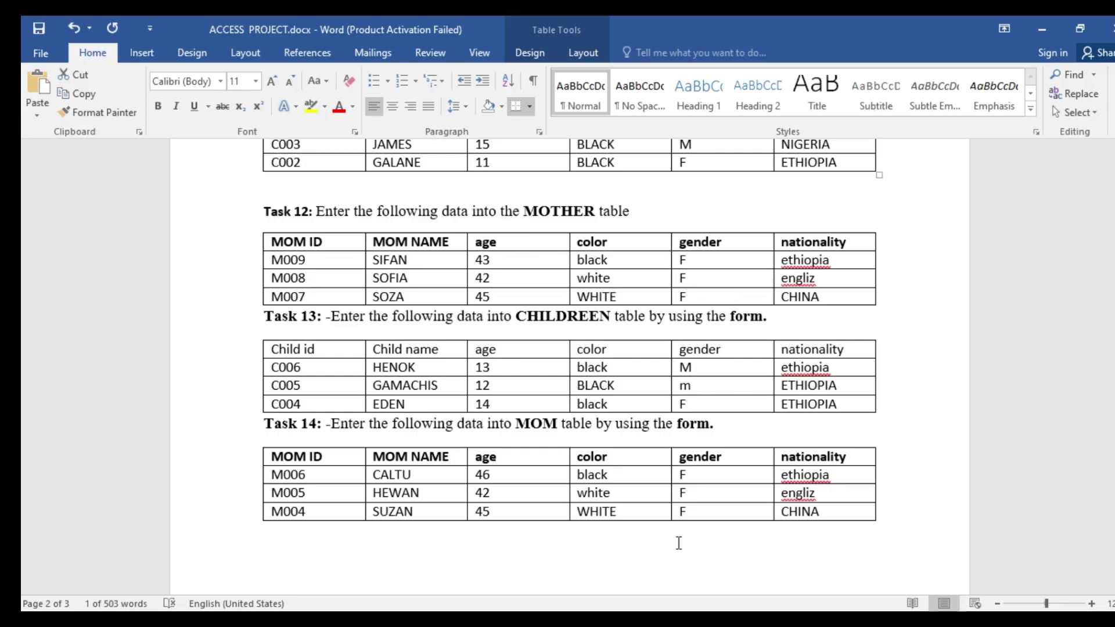
key("alt+Tab")
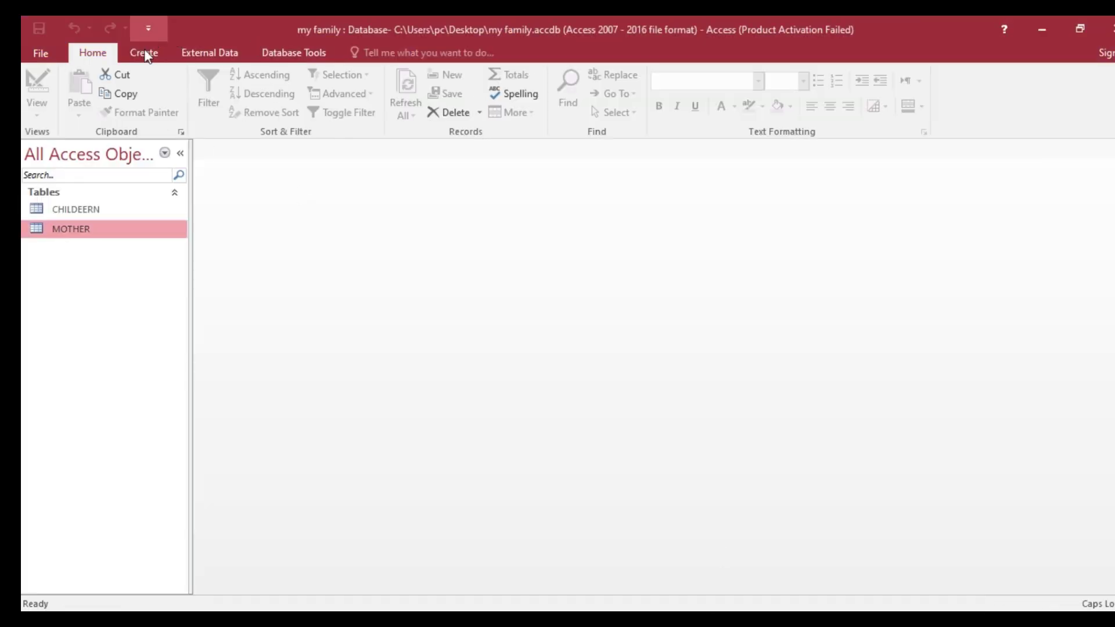
- Start the Form Wizard with the CHILDEERN table as the form's source
left_click(144, 52)
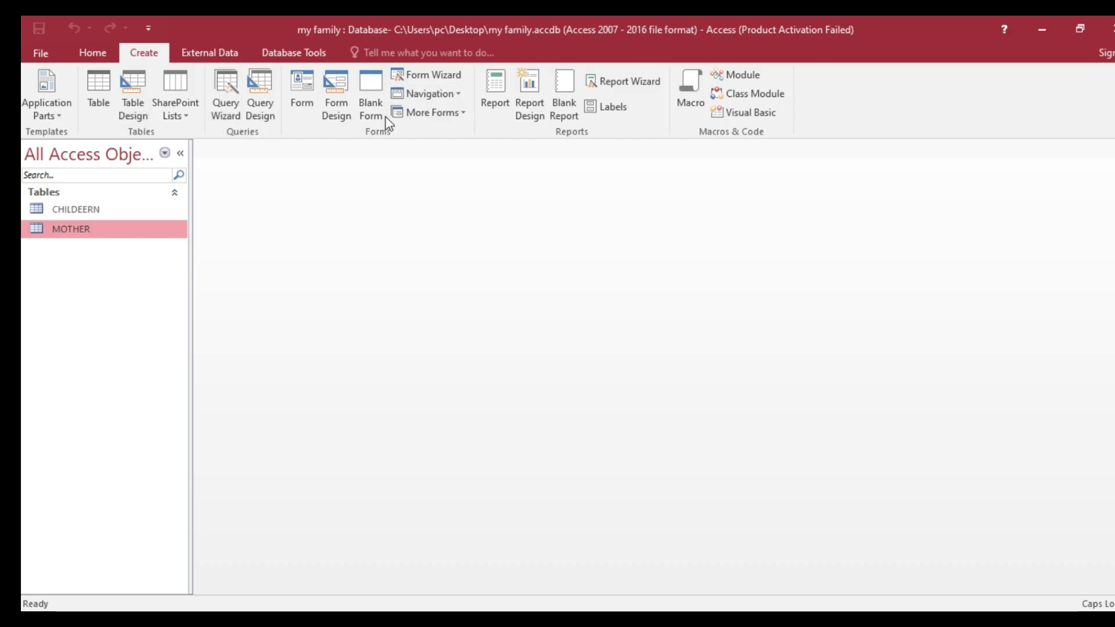
left_click(430, 81)
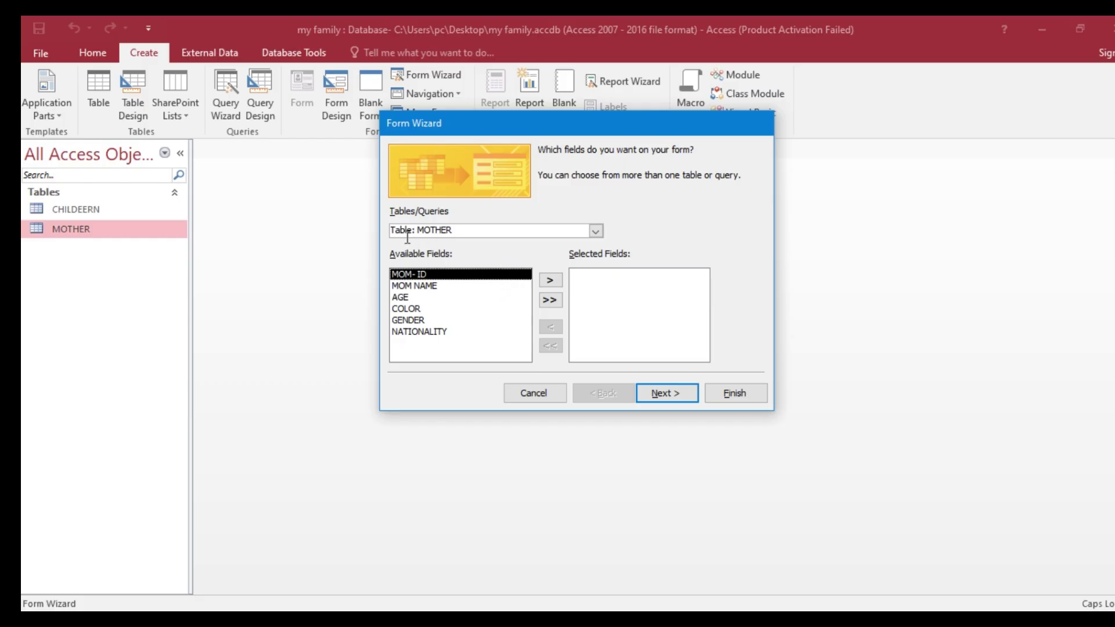
left_click(596, 232)
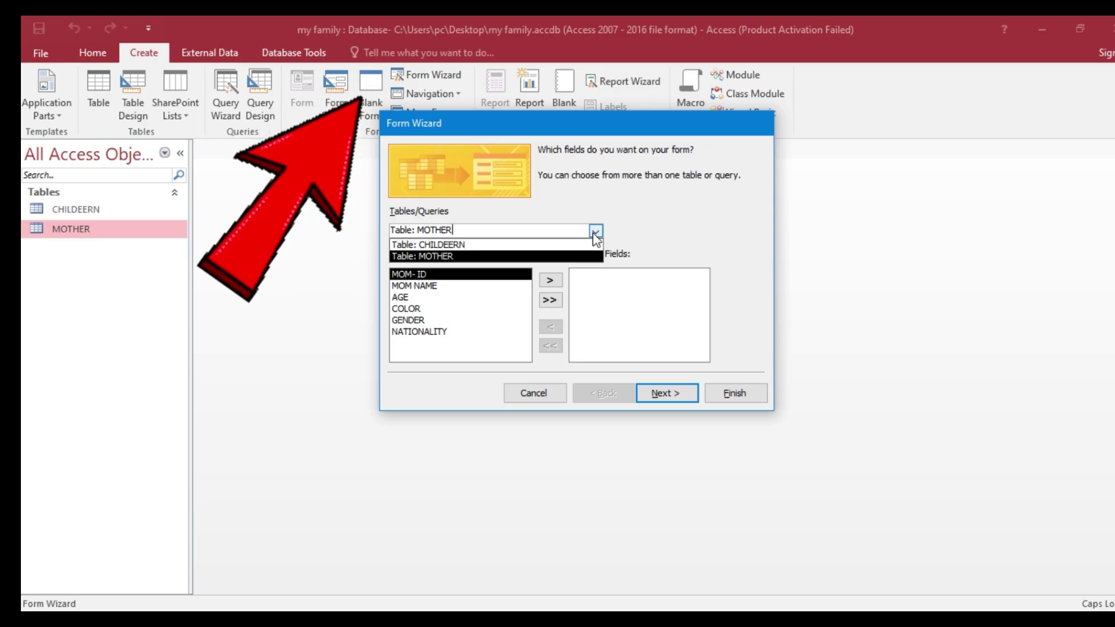
left_click(462, 246)
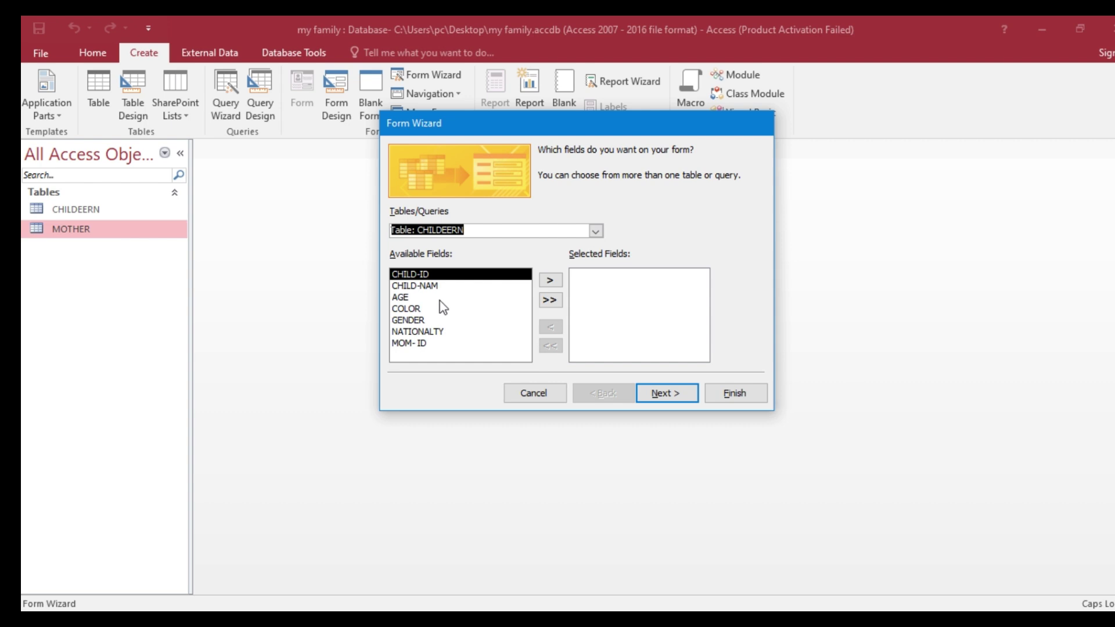
- Add all seven CHILDEERN fields and finish the form with default settings
left_click(553, 281)
left_click(552, 281)
left_click(553, 281)
left_click(552, 281)
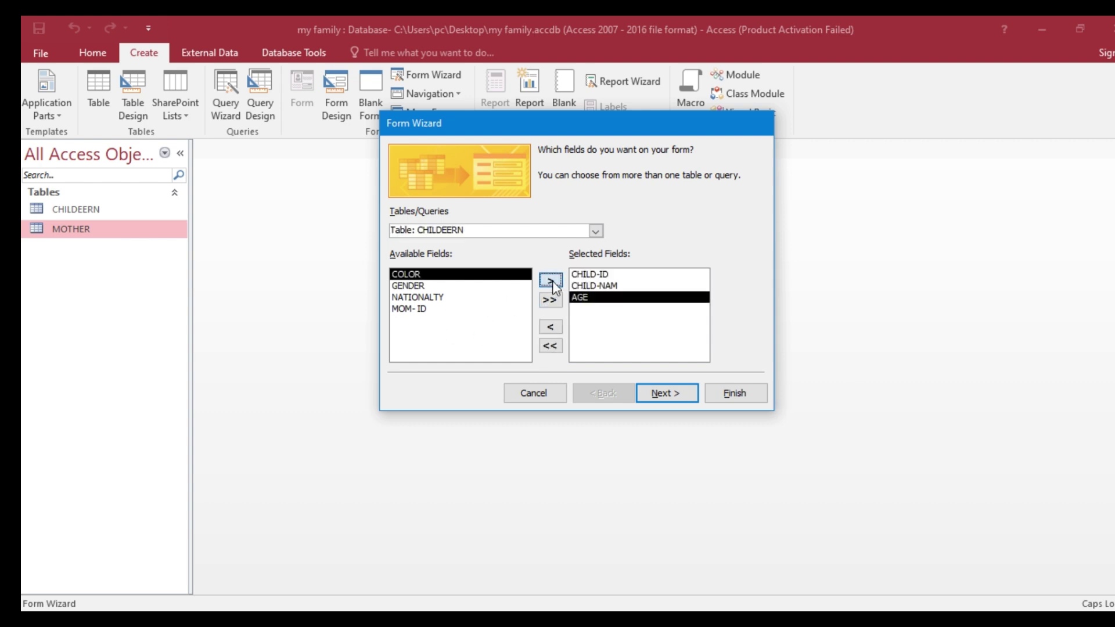
left_click(552, 281)
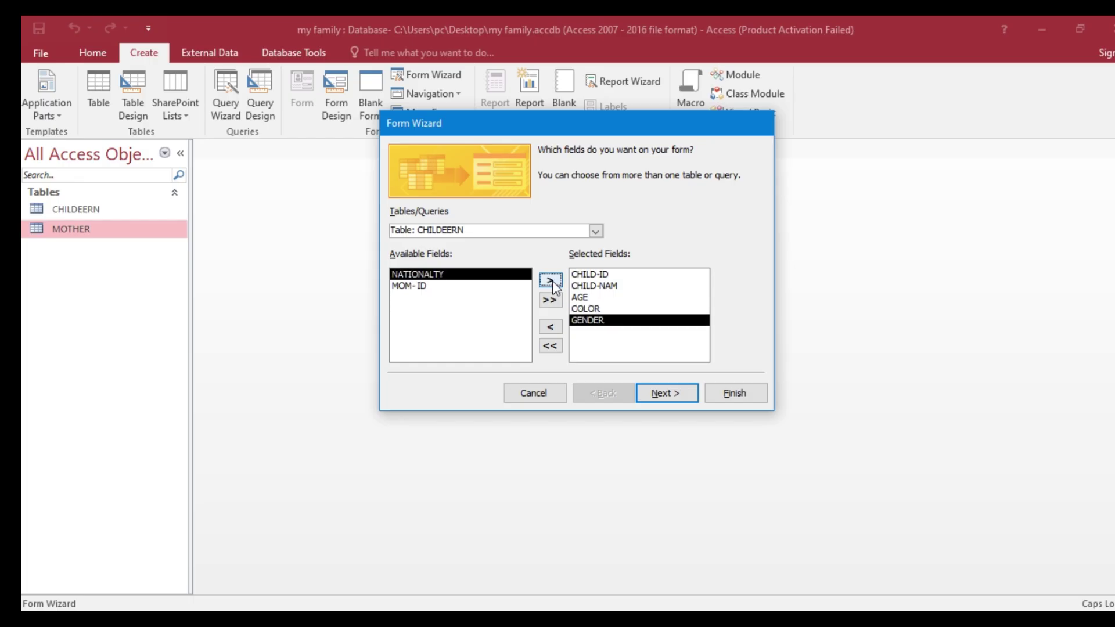
left_click(552, 281)
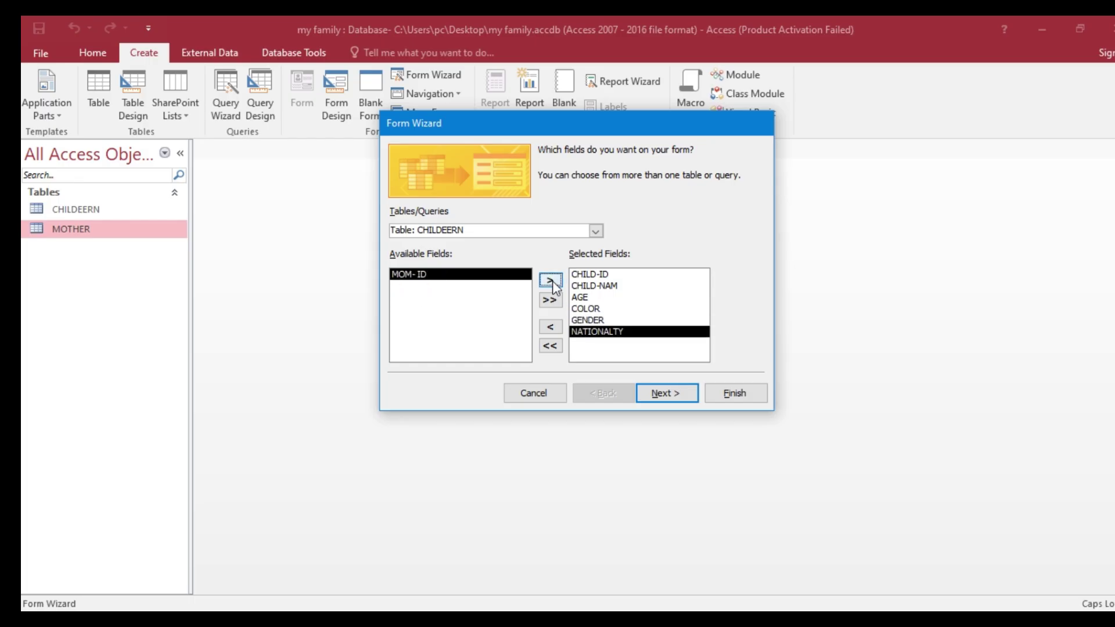
left_click(550, 348)
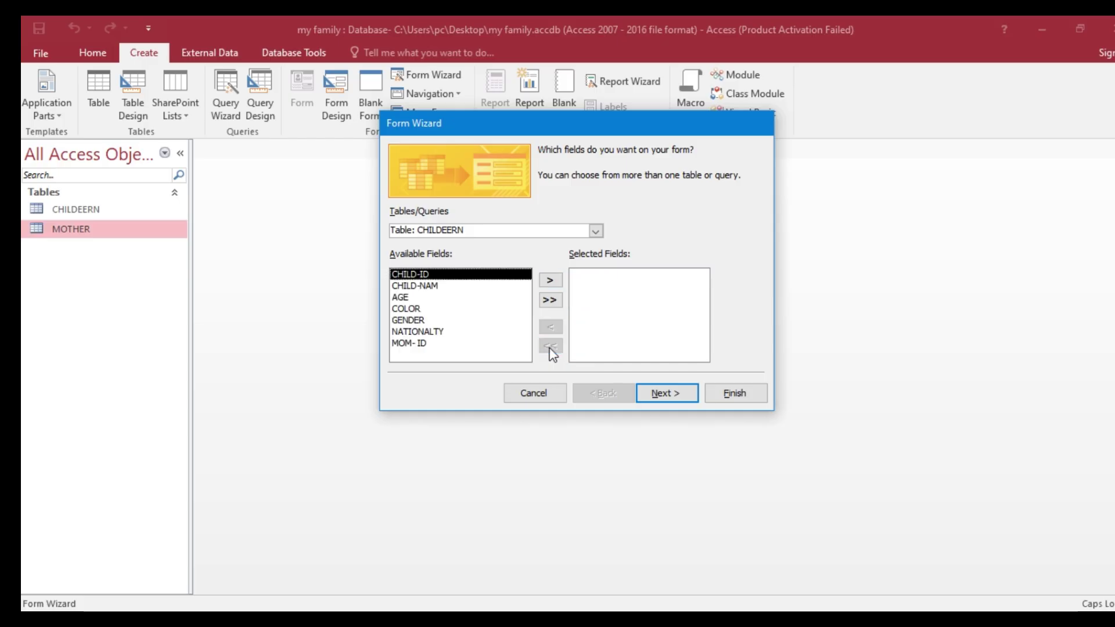
left_click(550, 300)
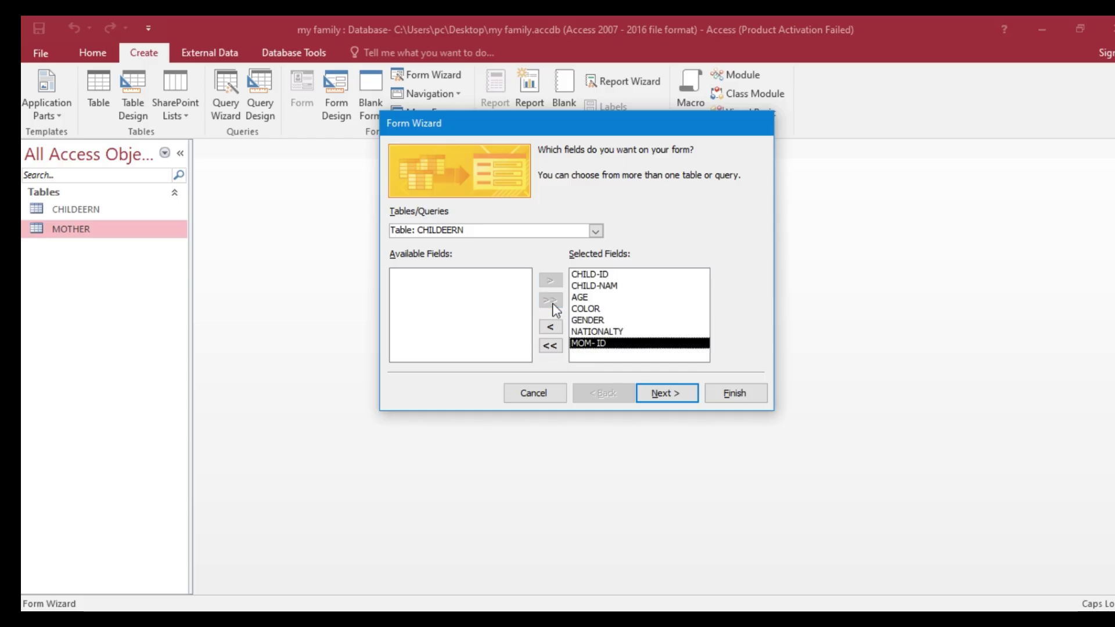
left_click(737, 395)
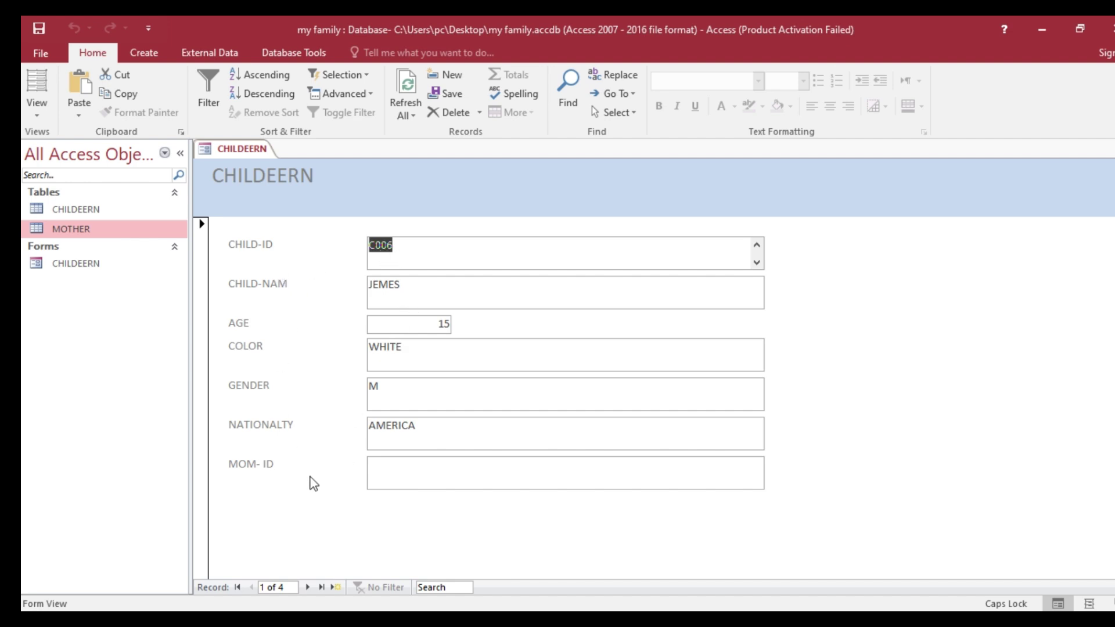
- Page through to record 4 (C009 CALI), then start a blank record 5
left_click(308, 587)
left_click(308, 587)
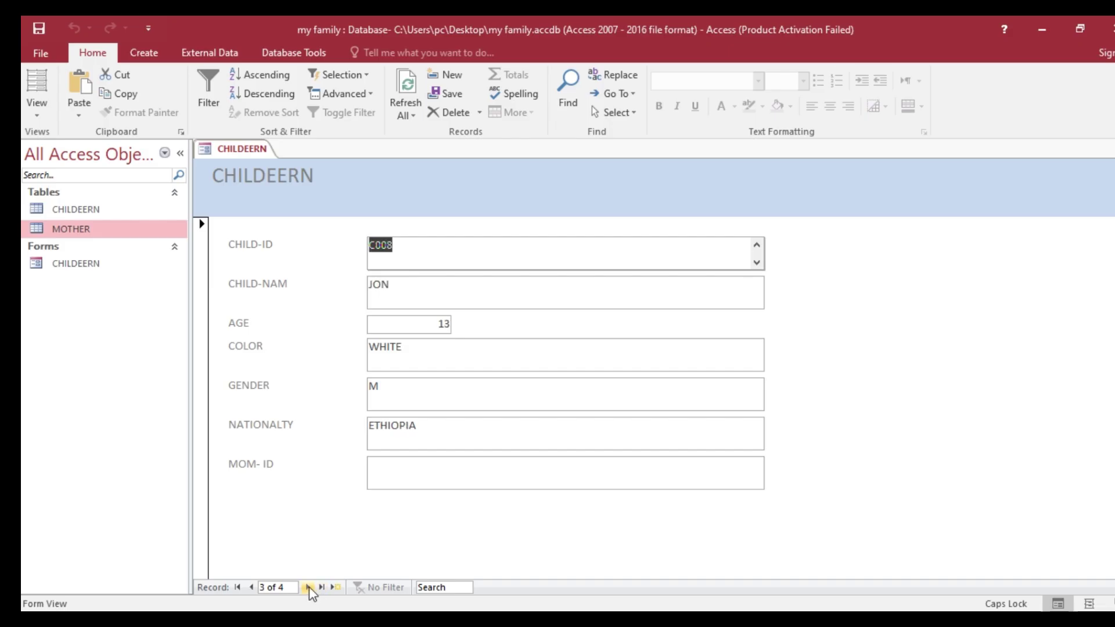
left_click(307, 587)
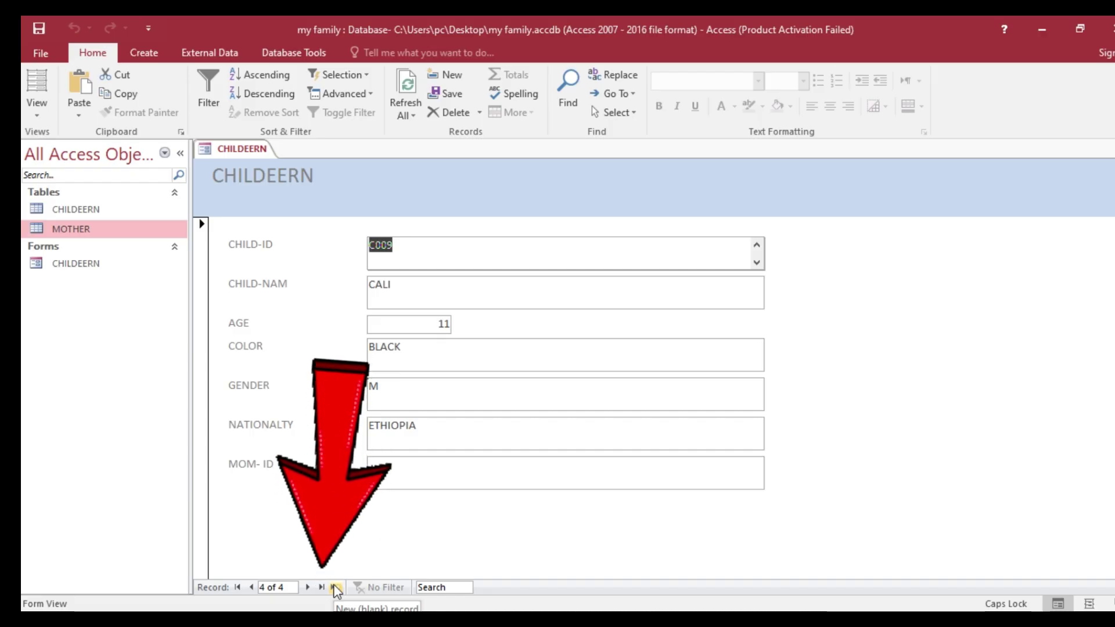
left_click(335, 587)
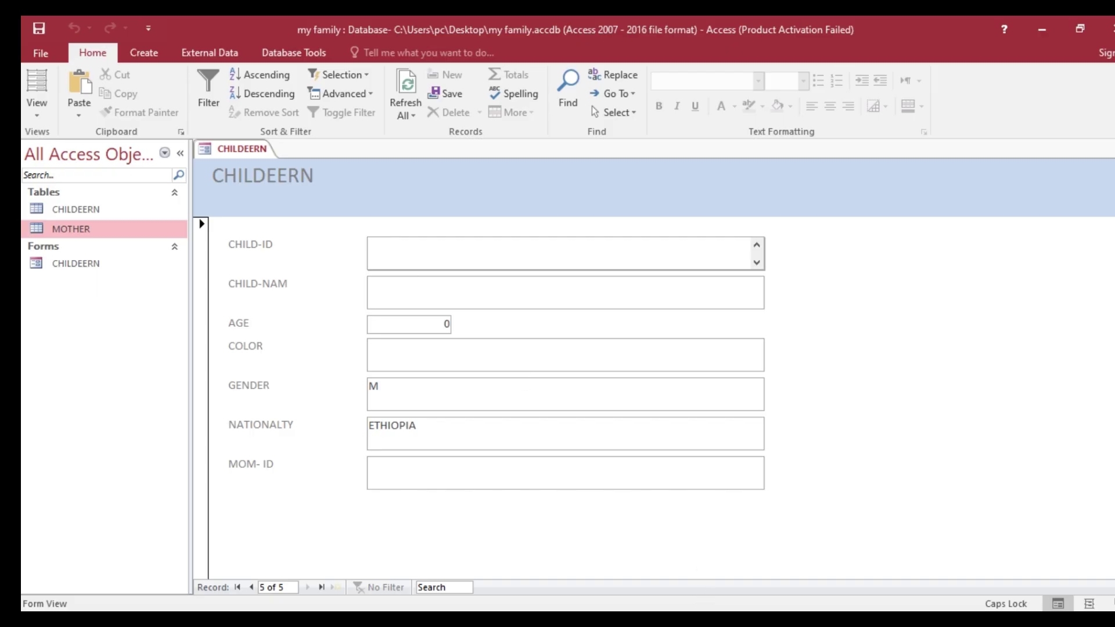
- Enter CHILD-ID C006 and name HENOK, checking the values in the Word task table
key("alt+Tab")
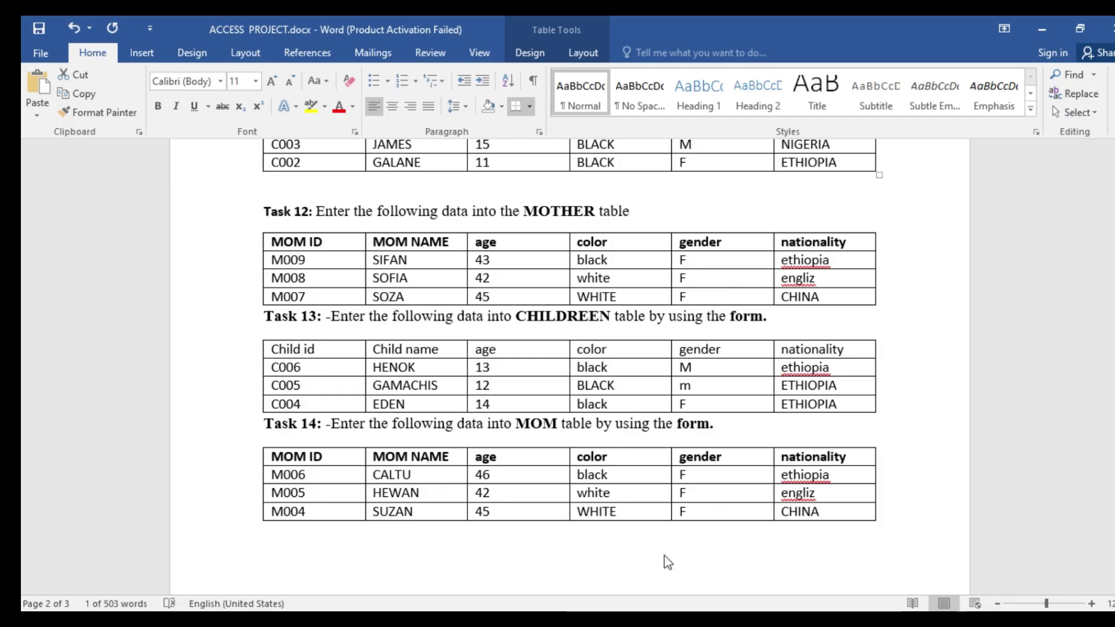
key("alt+Tab")
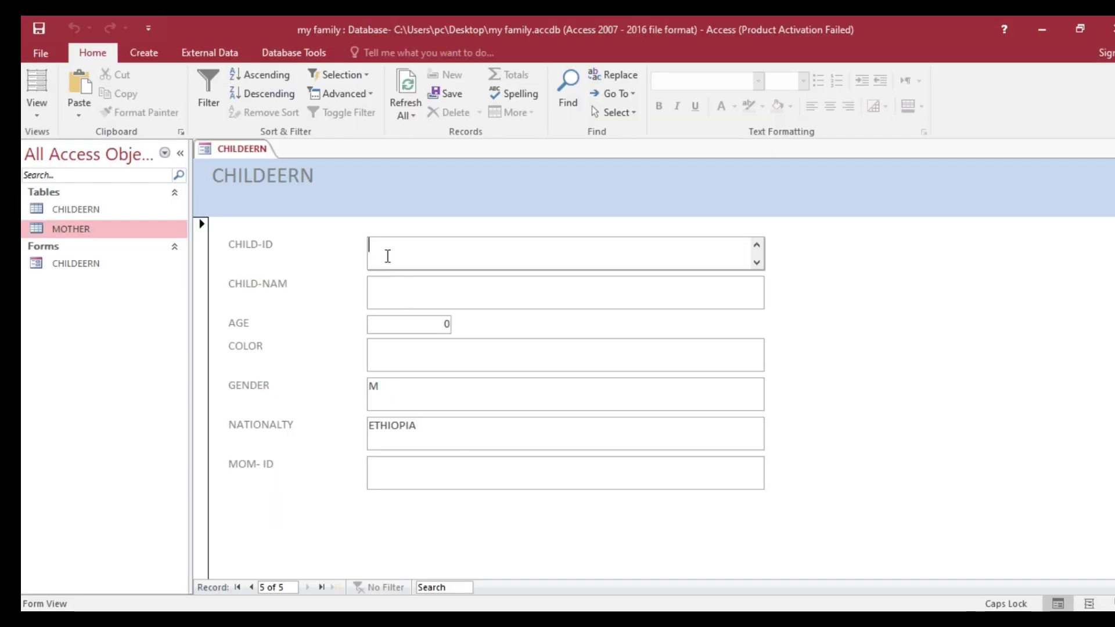
type("C006")
left_click(392, 293)
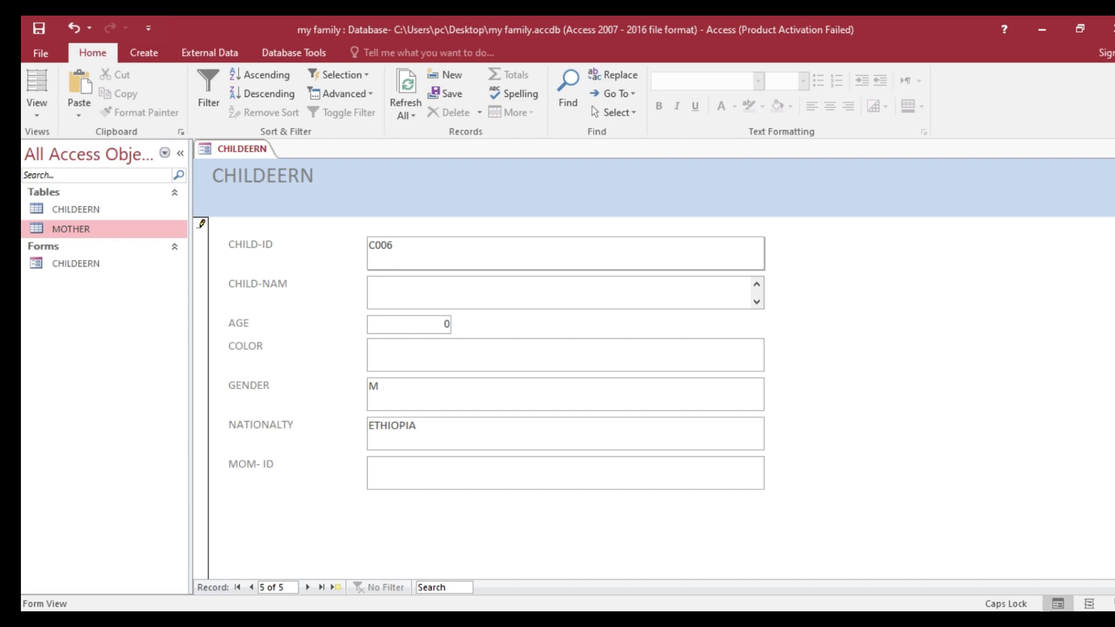
key("alt+Tab")
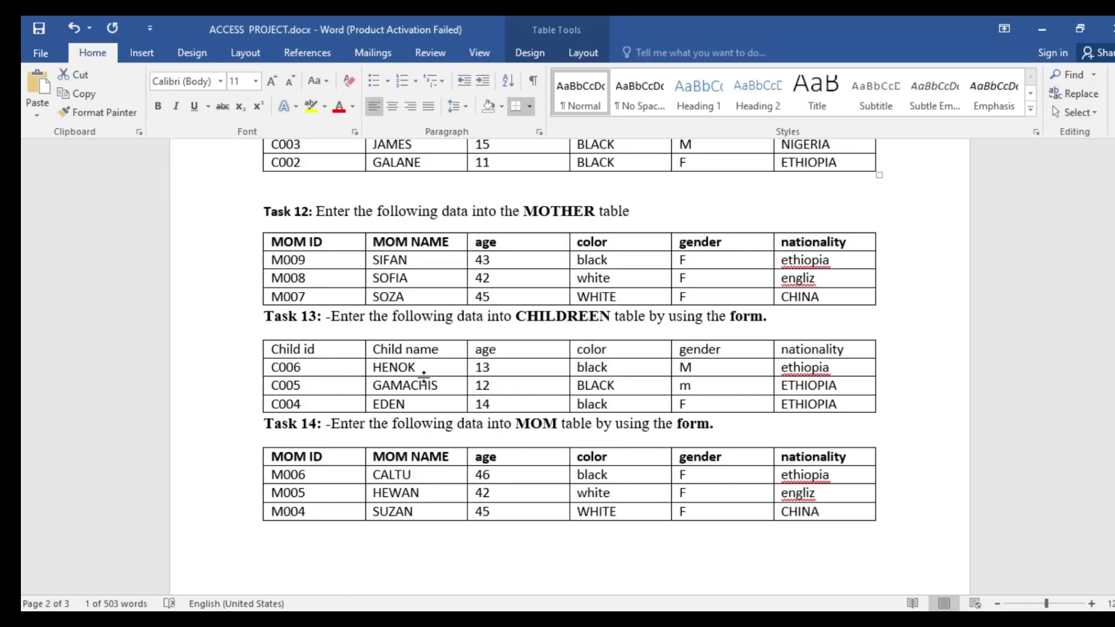
key("alt+Tab")
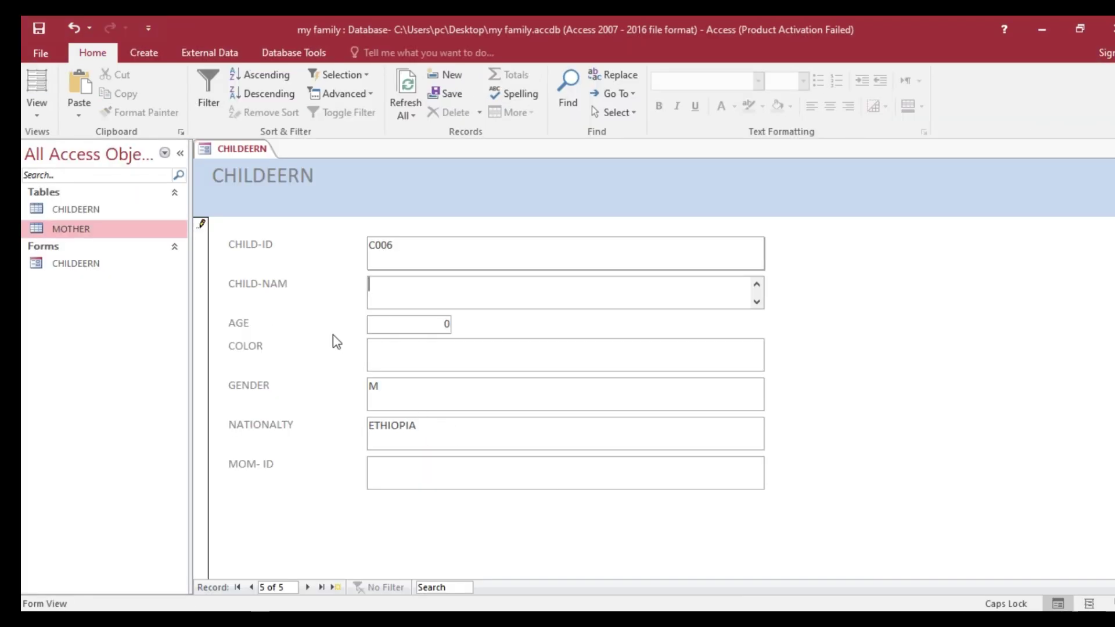
type("HENOK")
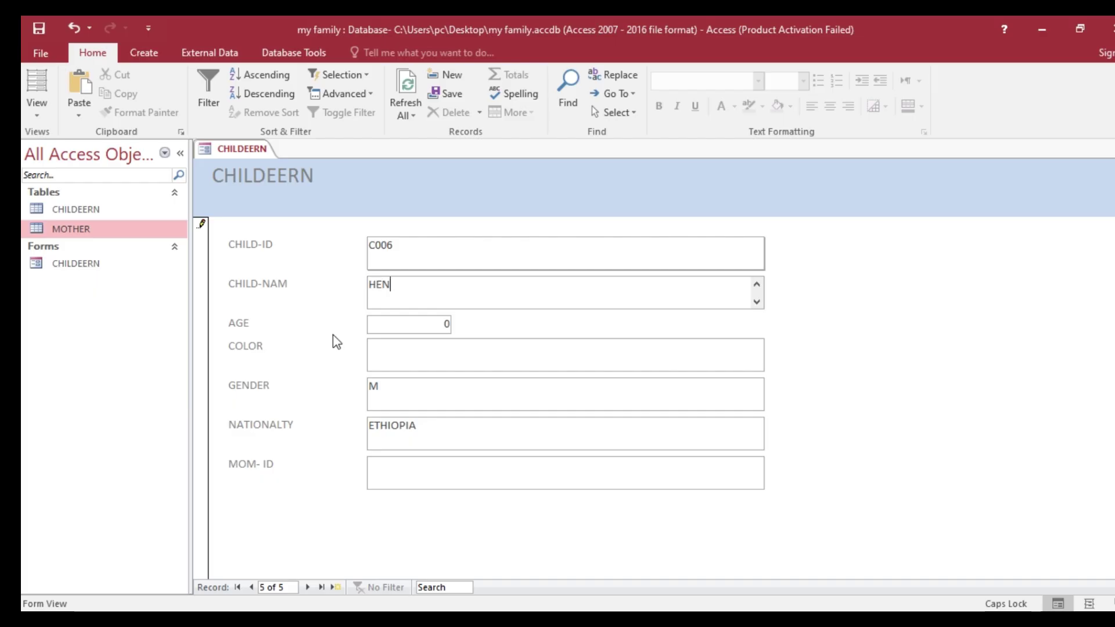
- Enter age 13 and colour BLACCK for the new child record
left_click(430, 326)
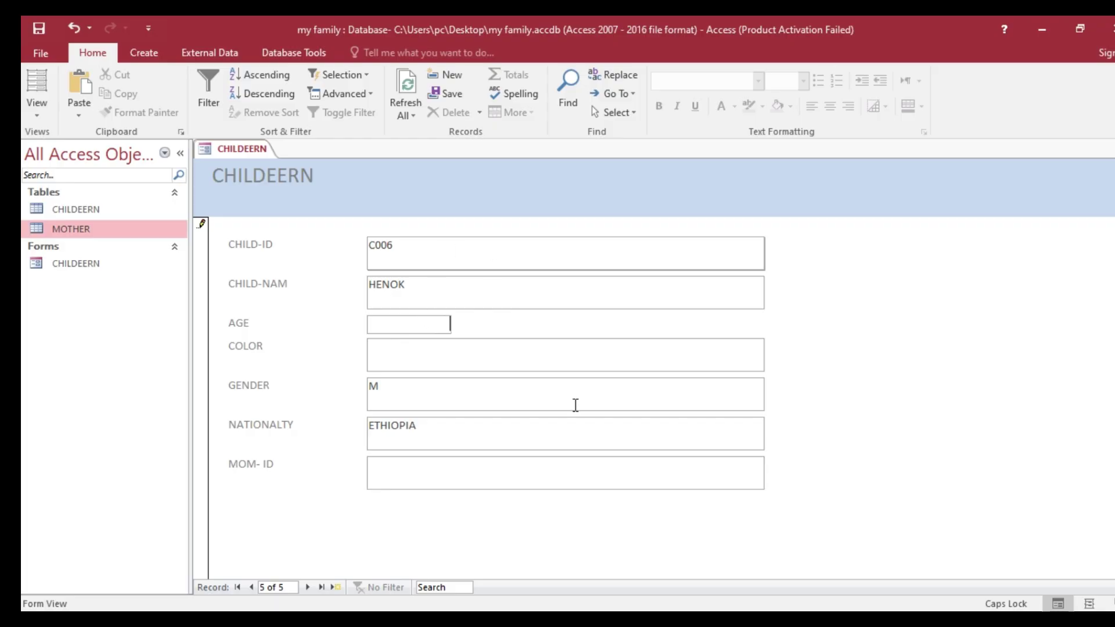
key("alt+Tab")
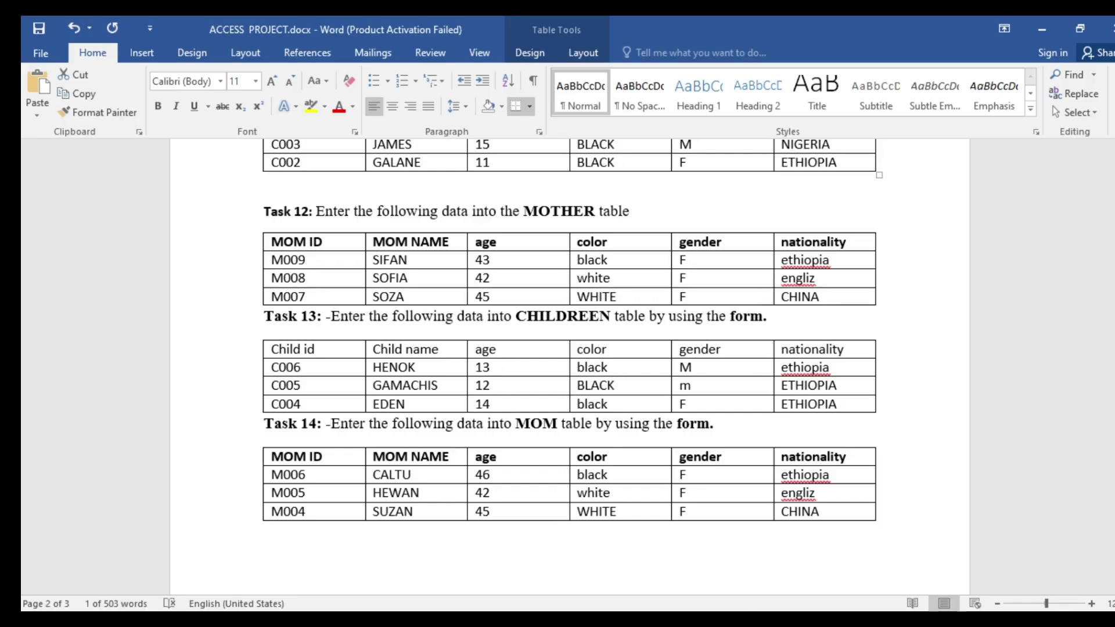
key("alt+Tab")
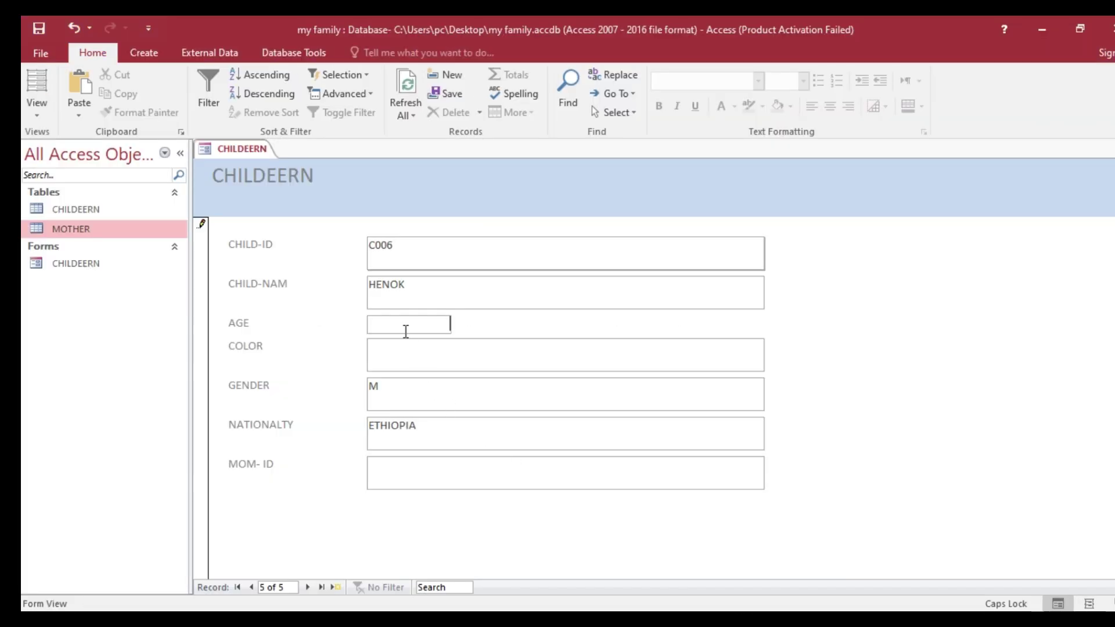
type("3")
left_click(388, 361)
type("BLACCK")
key("alt+Tab")
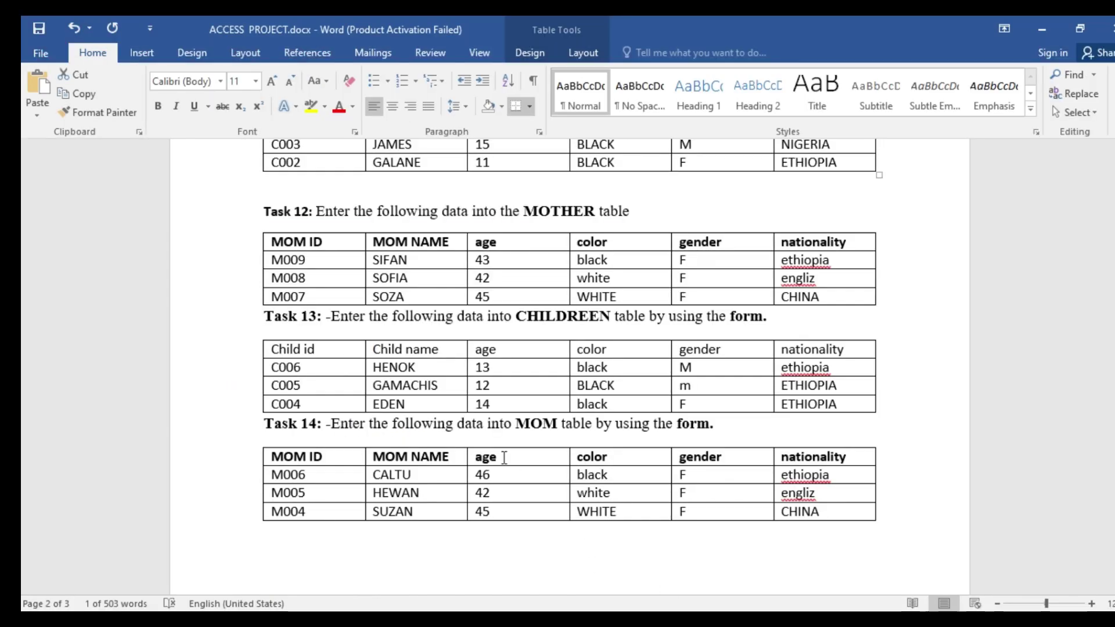
key("alt+Tab")
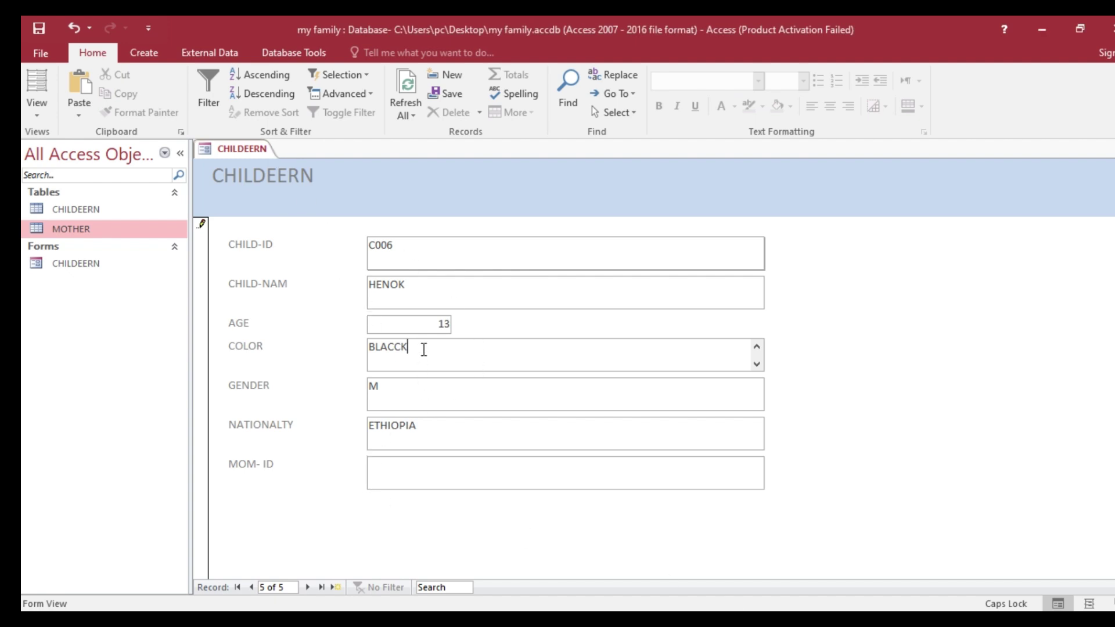
right_click(256, 147)
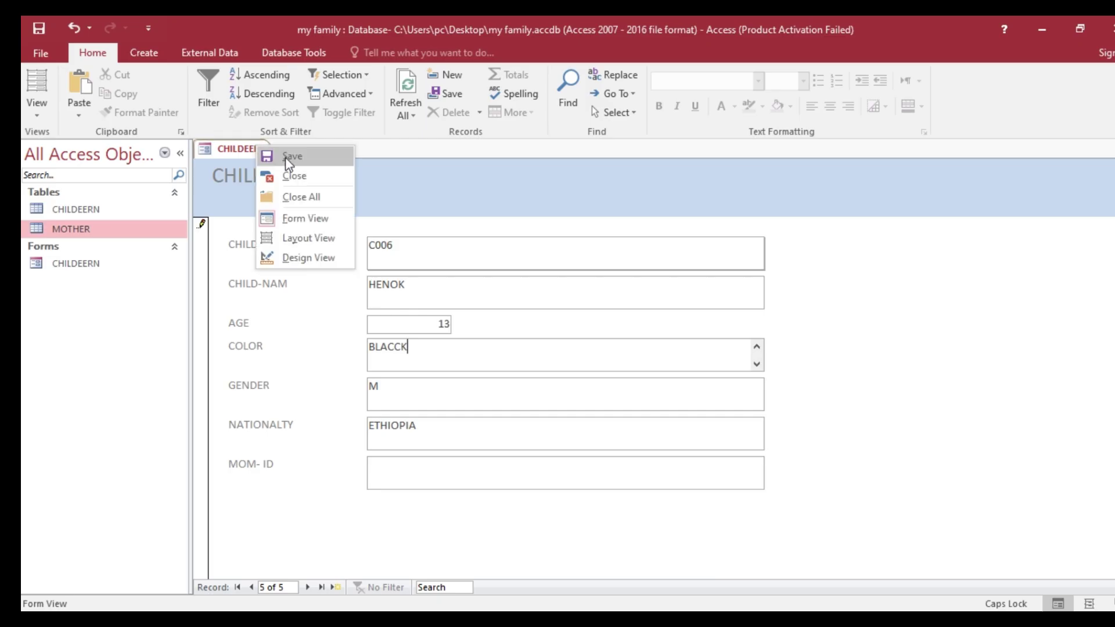
- Try saving the HENOK record, dismissing the repeated duplicate-values error
left_click(285, 156)
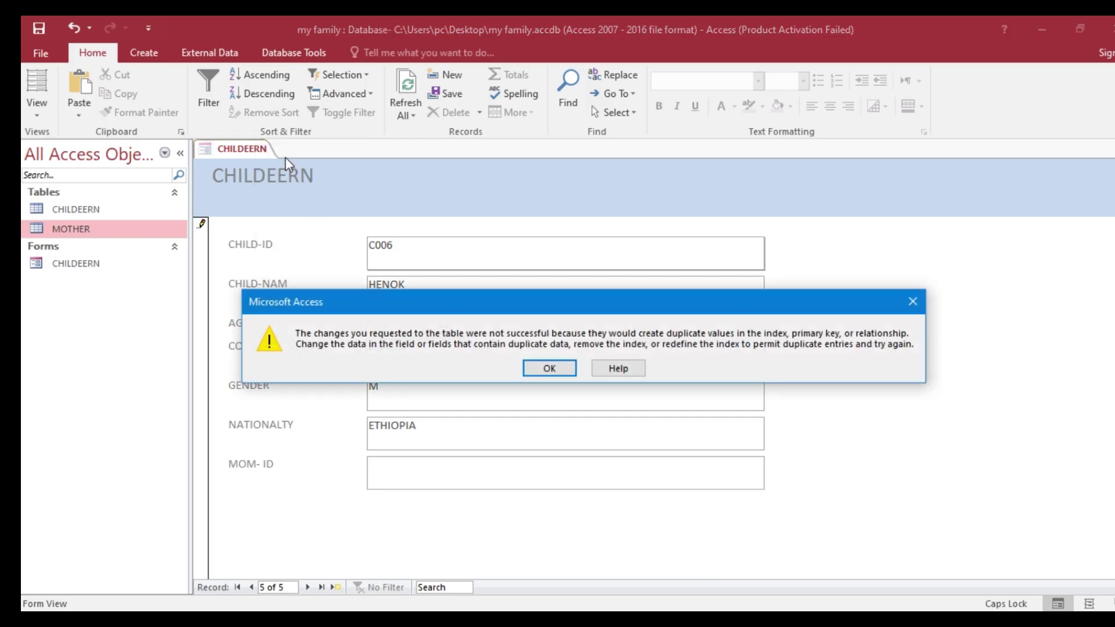
left_click(549, 368)
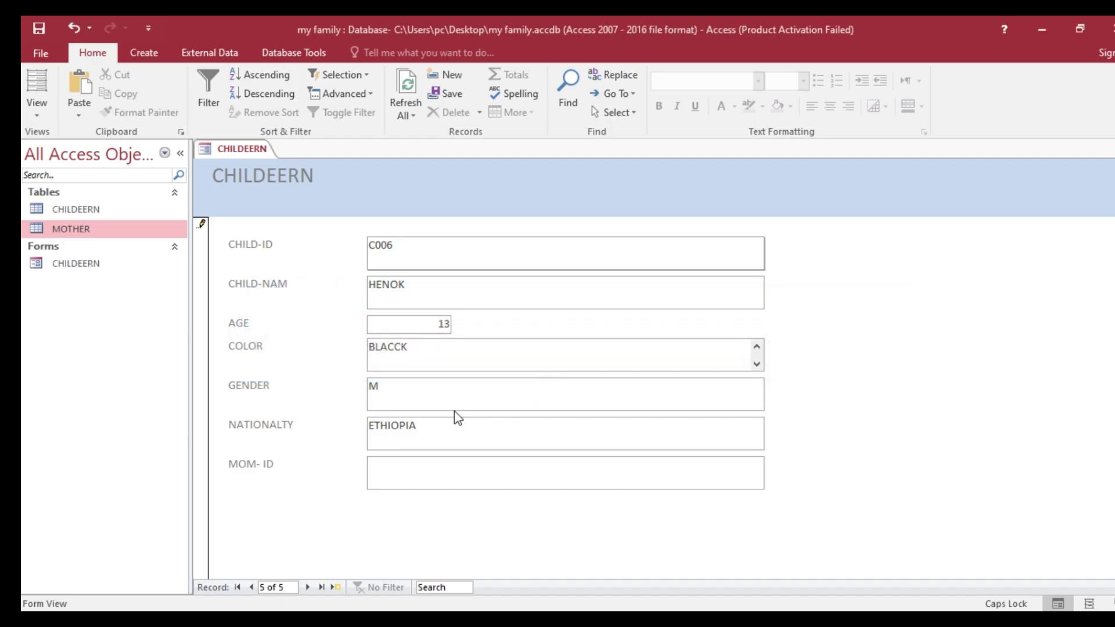
left_click(407, 471)
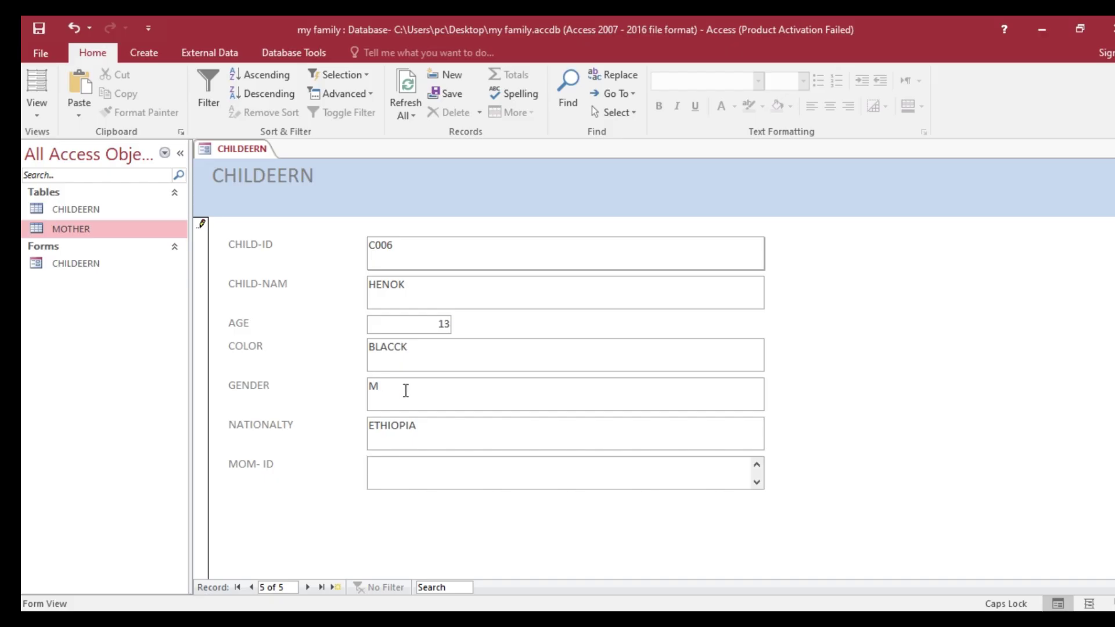
right_click(249, 152)
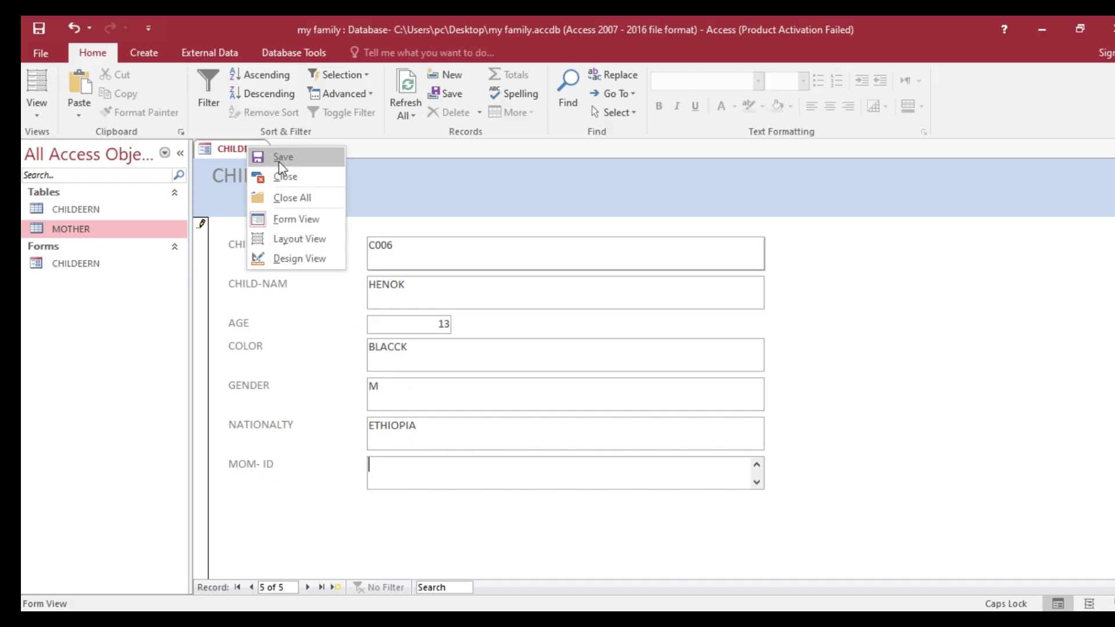
left_click(256, 159)
left_click(549, 370)
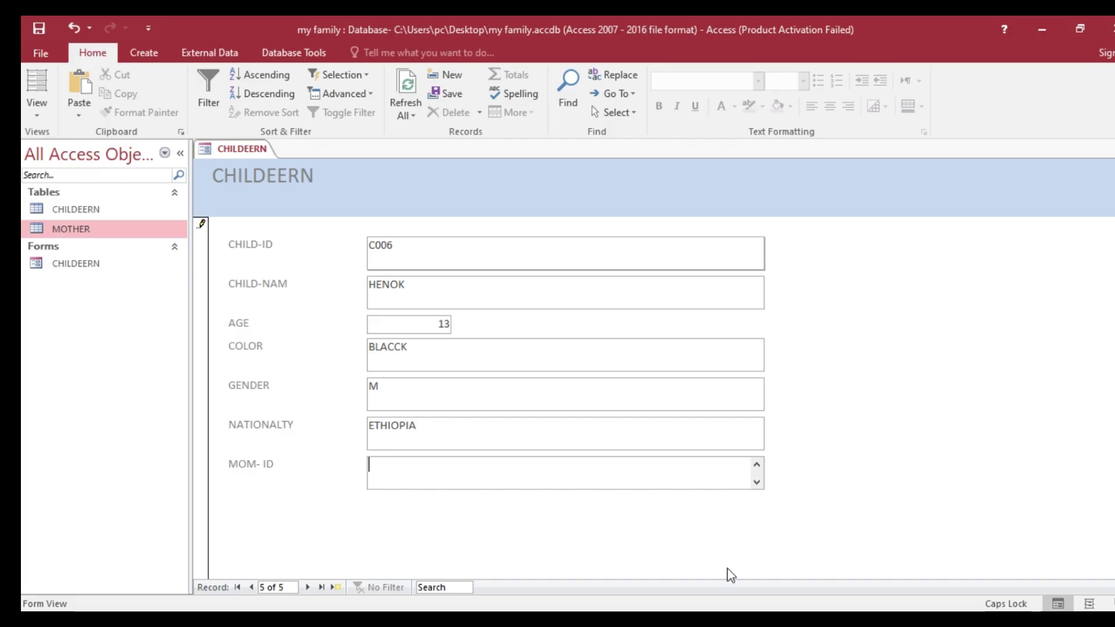
right_click(258, 150)
left_click(298, 160)
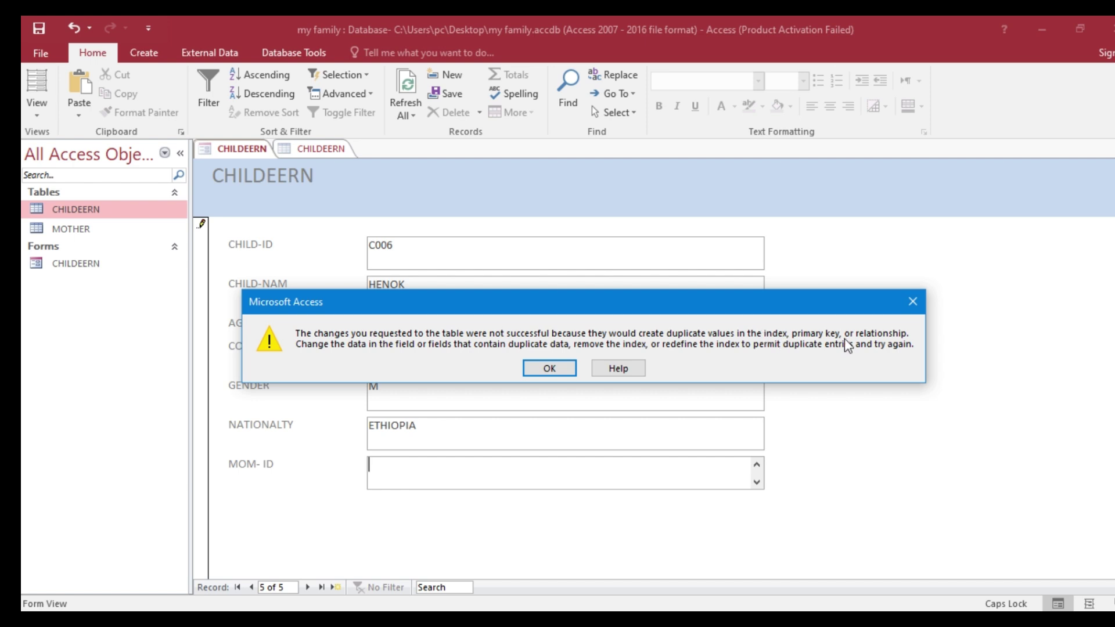
left_click(548, 372)
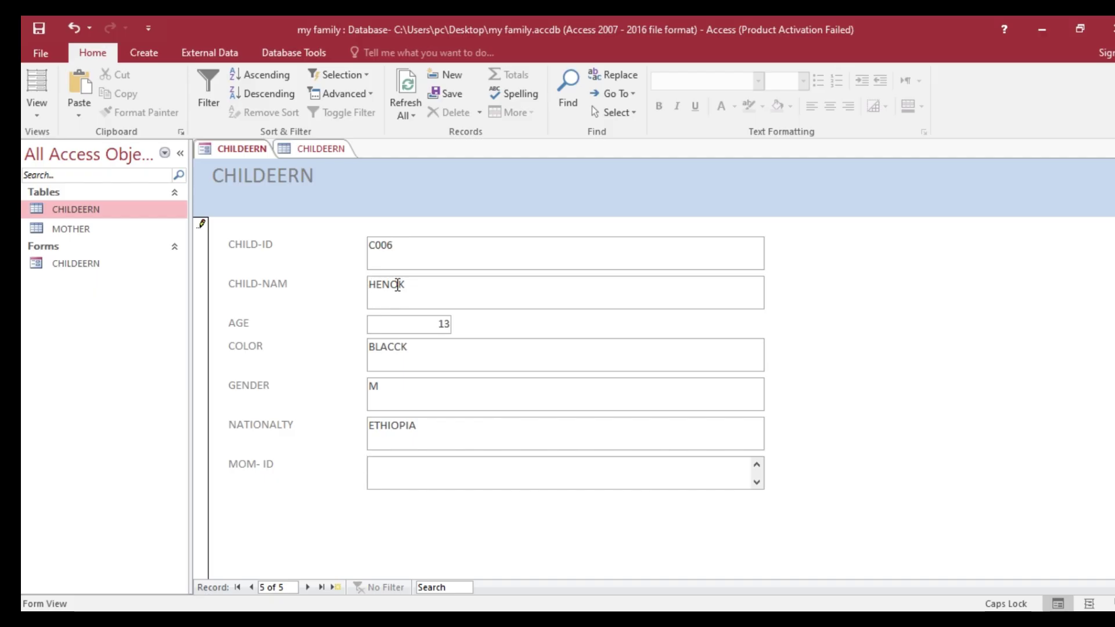
- Check the CHILDEERN datasheet, change the ID from C006 to C001 and save
left_click(308, 148)
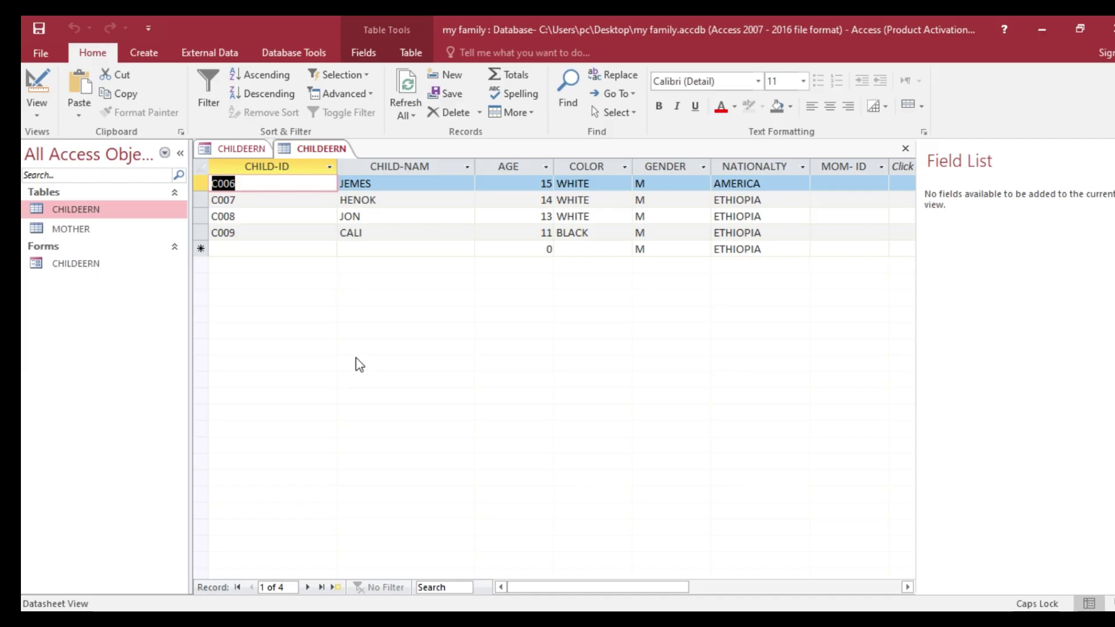
left_click(257, 150)
left_click(403, 244)
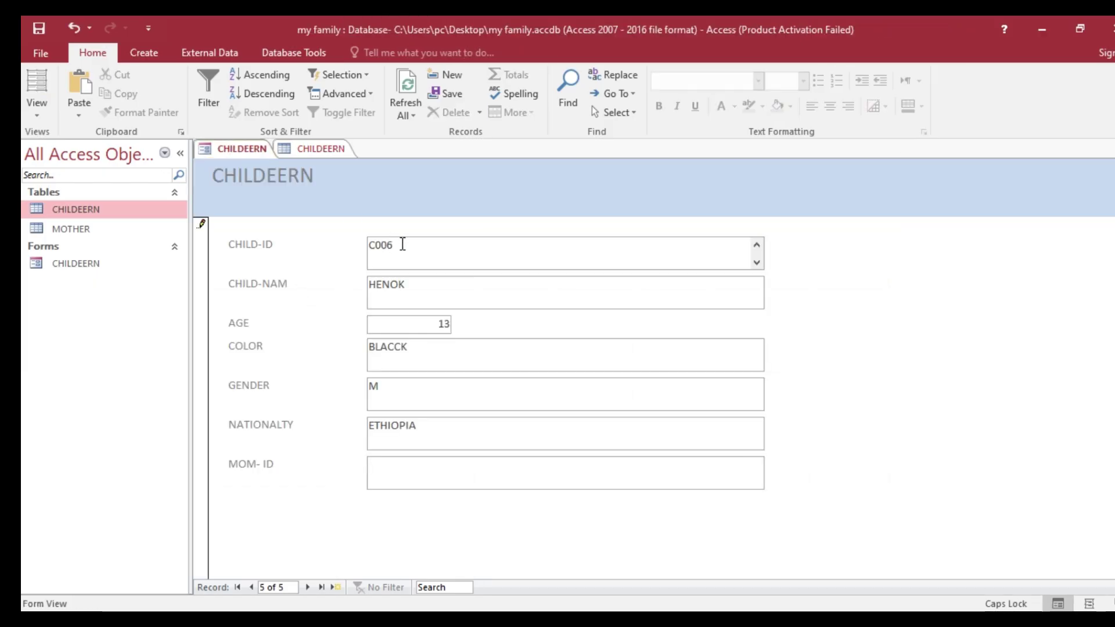
key("BackSpace")
right_click(247, 155)
left_click(269, 158)
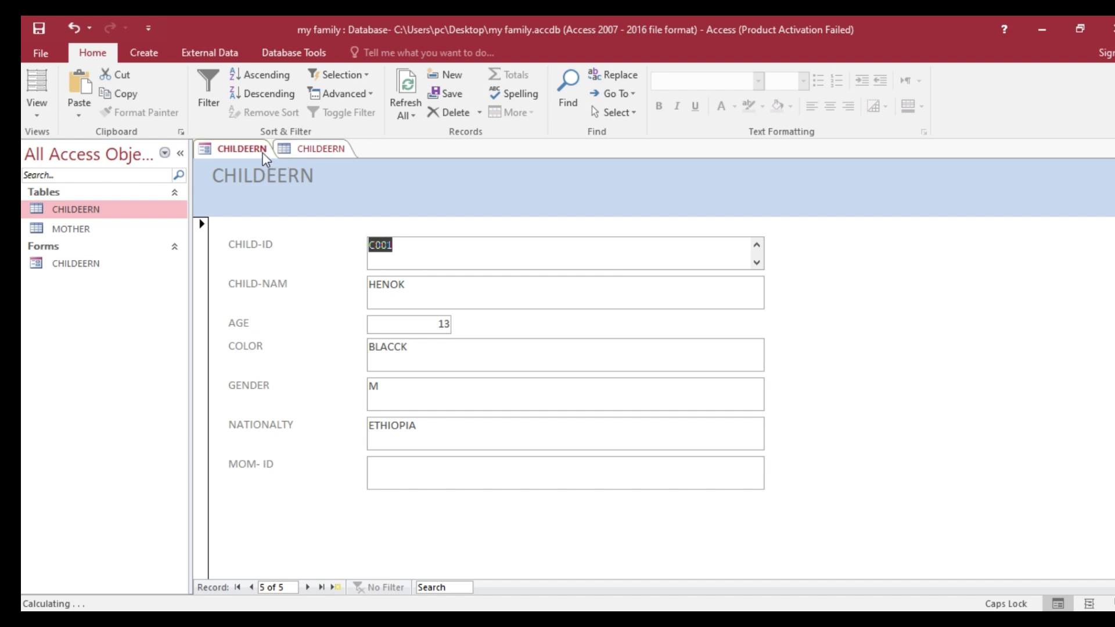
right_click(264, 158)
- Close all tabs and reopen the CHILDEERN table to confirm HENOK is C001
left_click(294, 194)
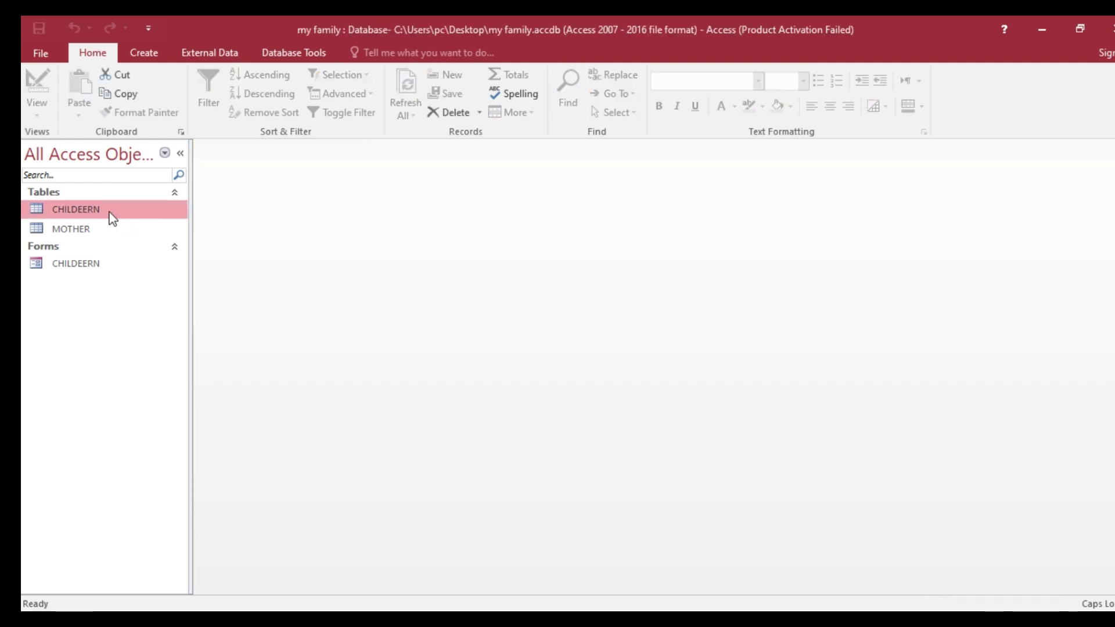
double_click(110, 214)
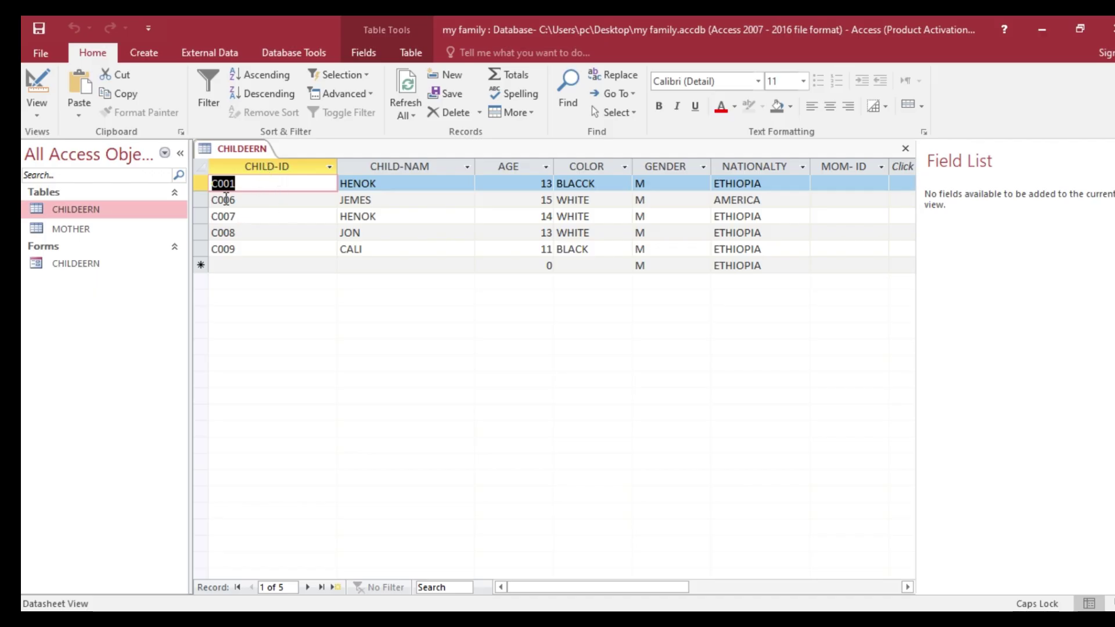
right_click(245, 151)
left_click(280, 180)
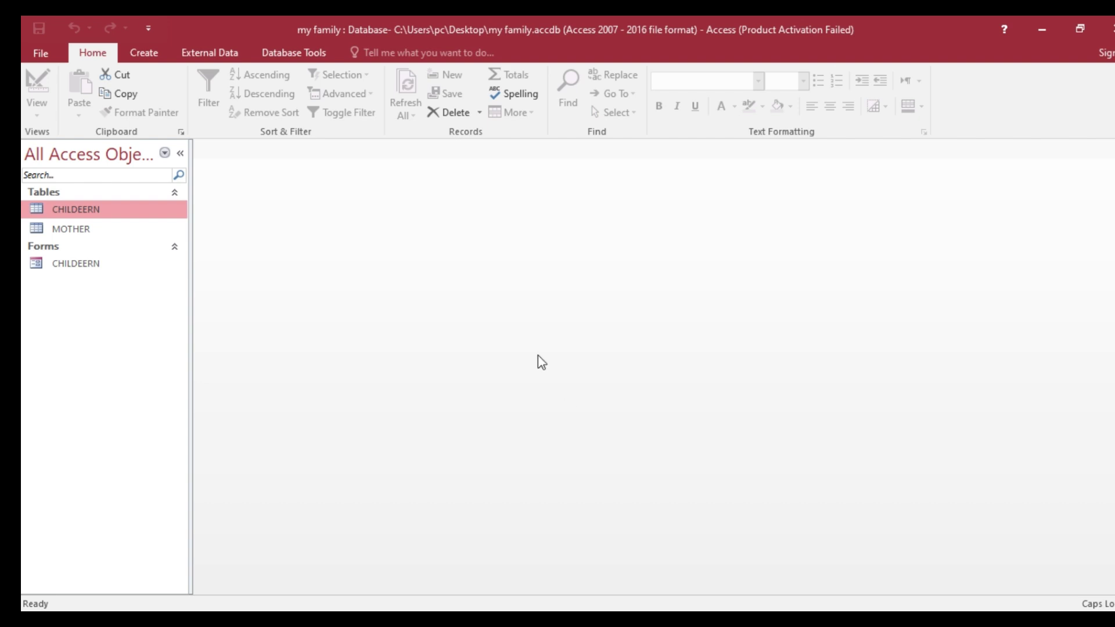
- Reopen the CHILDEERN form and go back to the Word task sheet
left_click(81, 269)
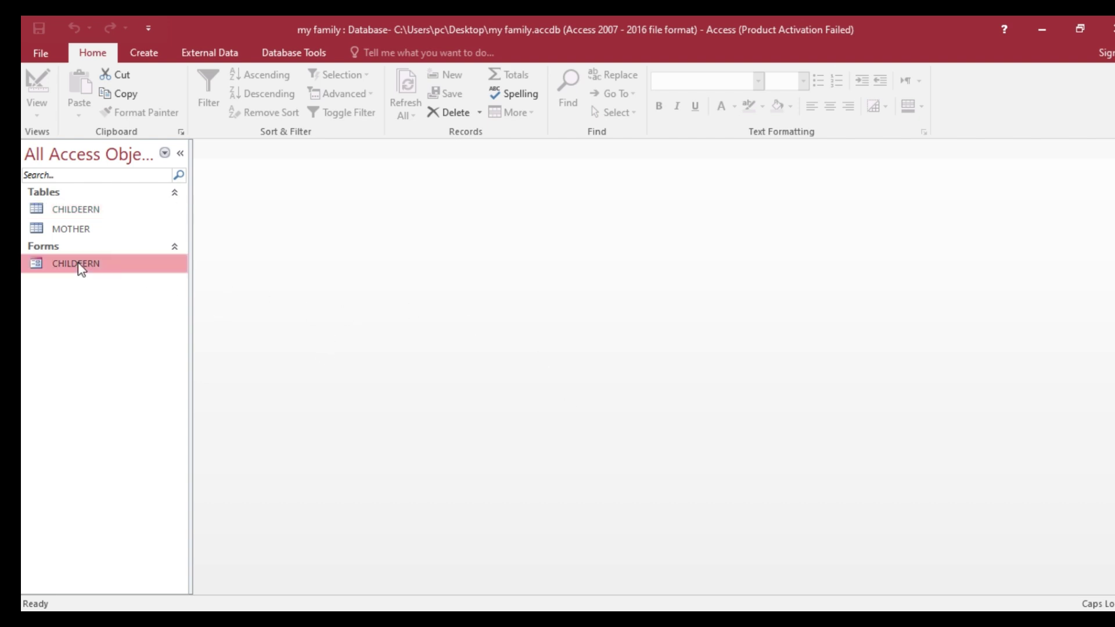
double_click(81, 269)
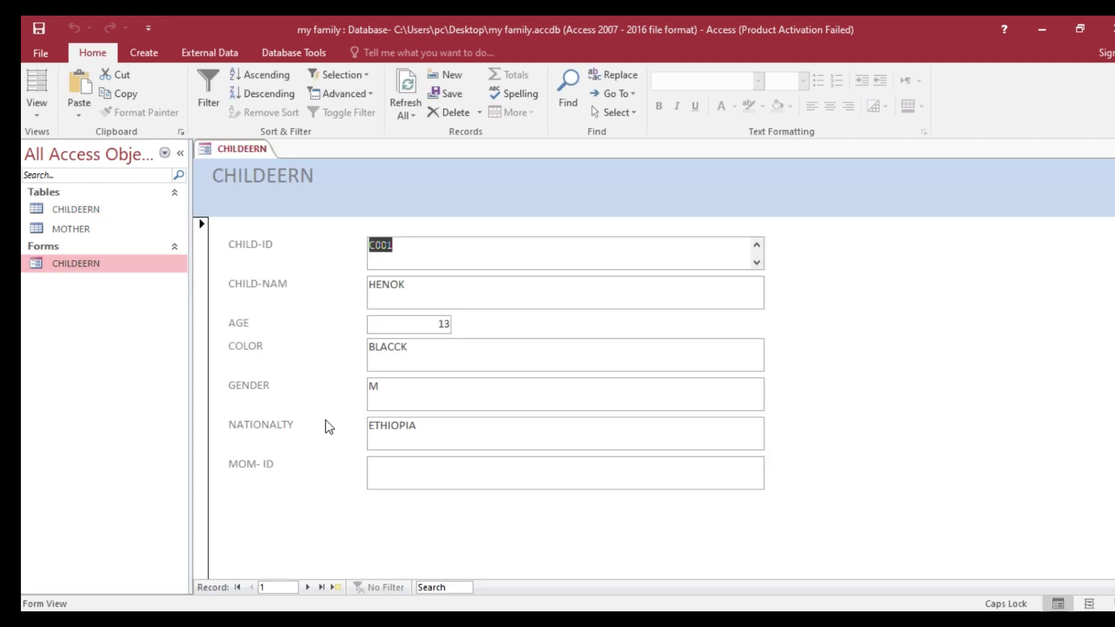
key("alt+Tab")
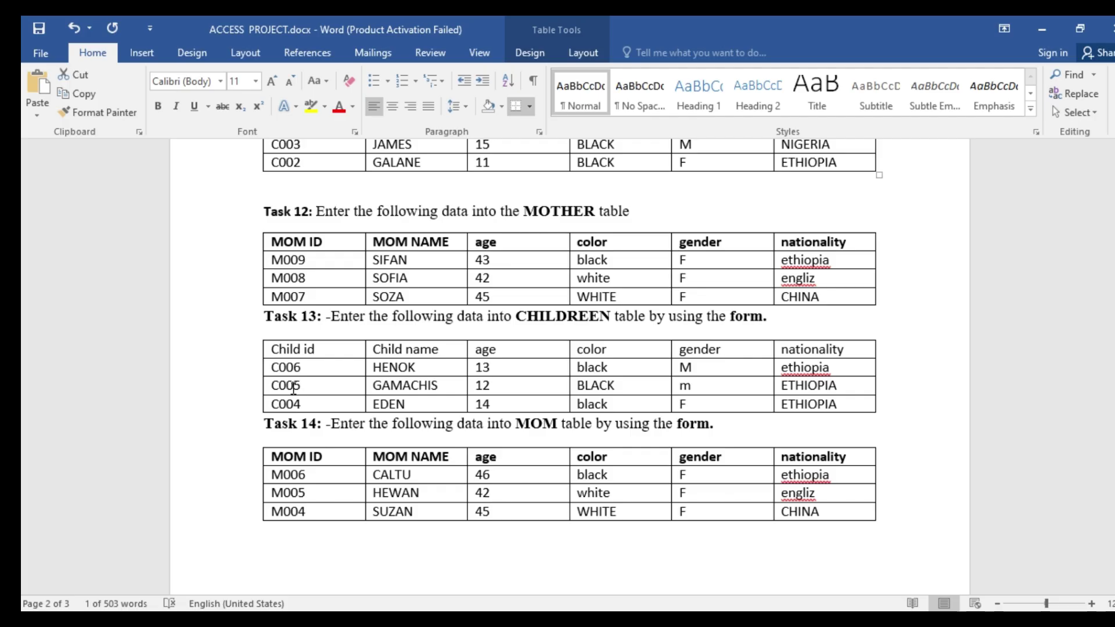
- Add child record C001, GEMECHIS, age 16, BLACK and try to save it
key("alt+Tab")
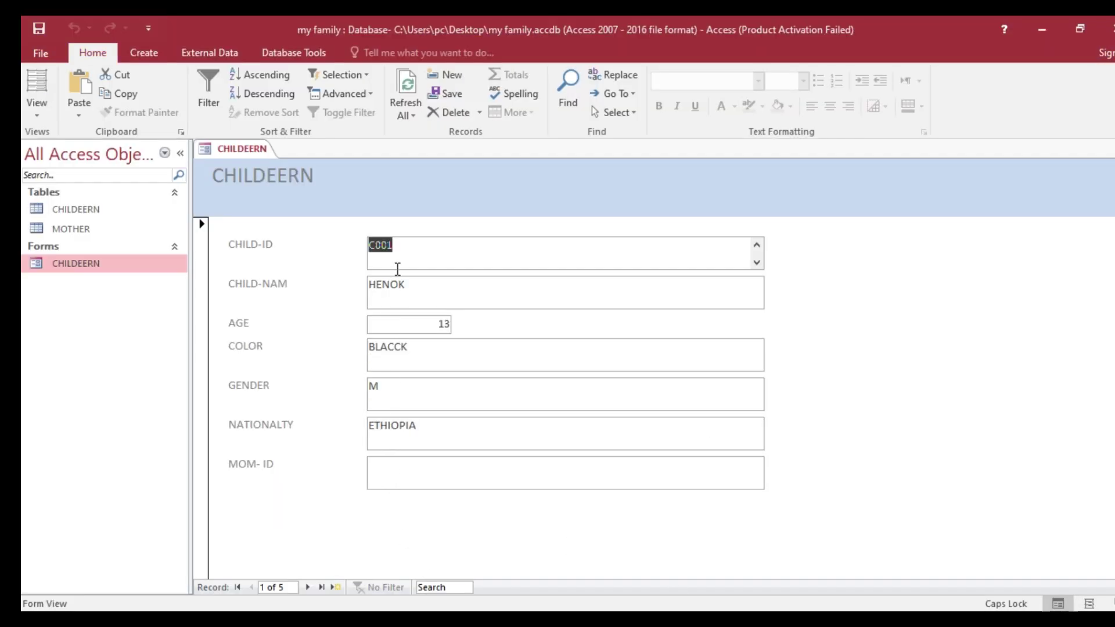
left_click(335, 588)
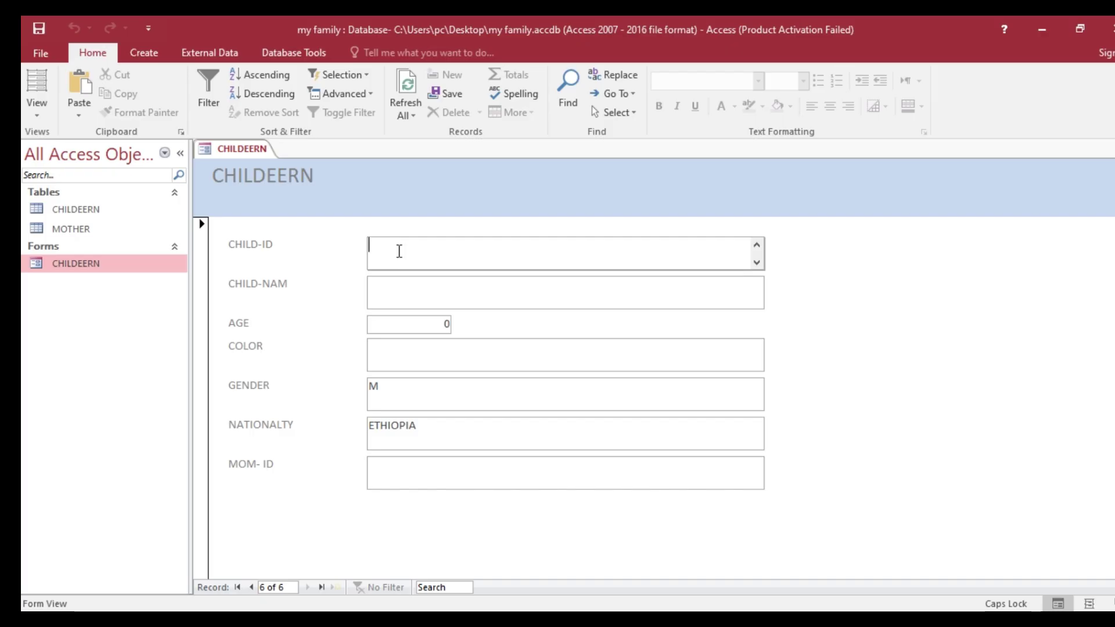
type("GEME")
key("BackSpace")
key("BackSpace")
key("BackSpace")
key("BackSpace")
key("BackSpace")
key("BackSpace")
key("BackSpace")
key("BackSpace")
type("C001")
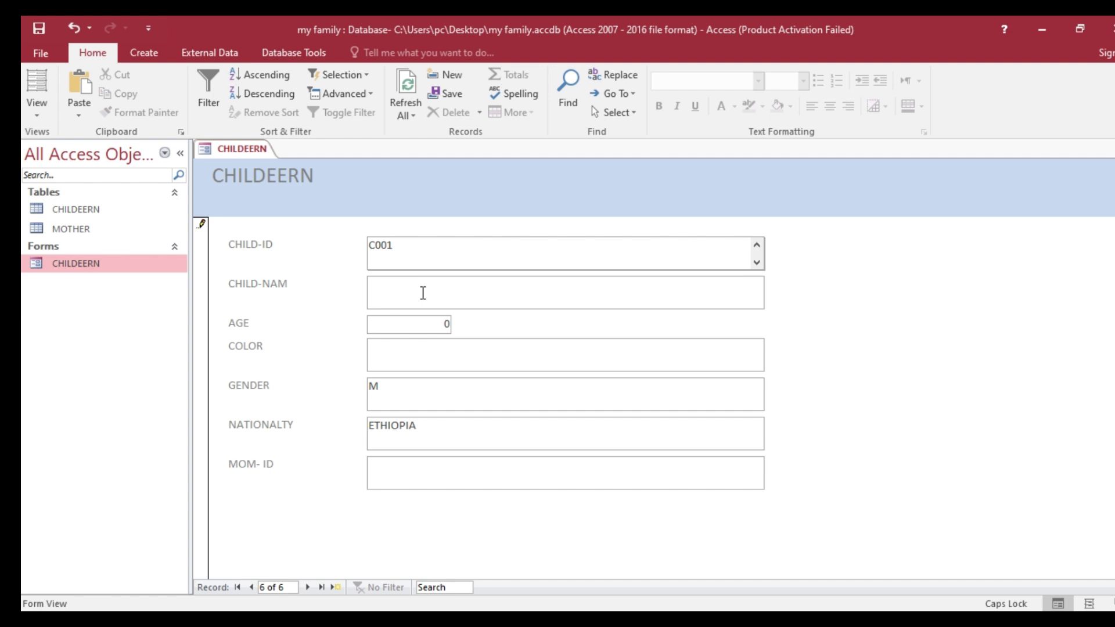
left_click(423, 293)
type("G")
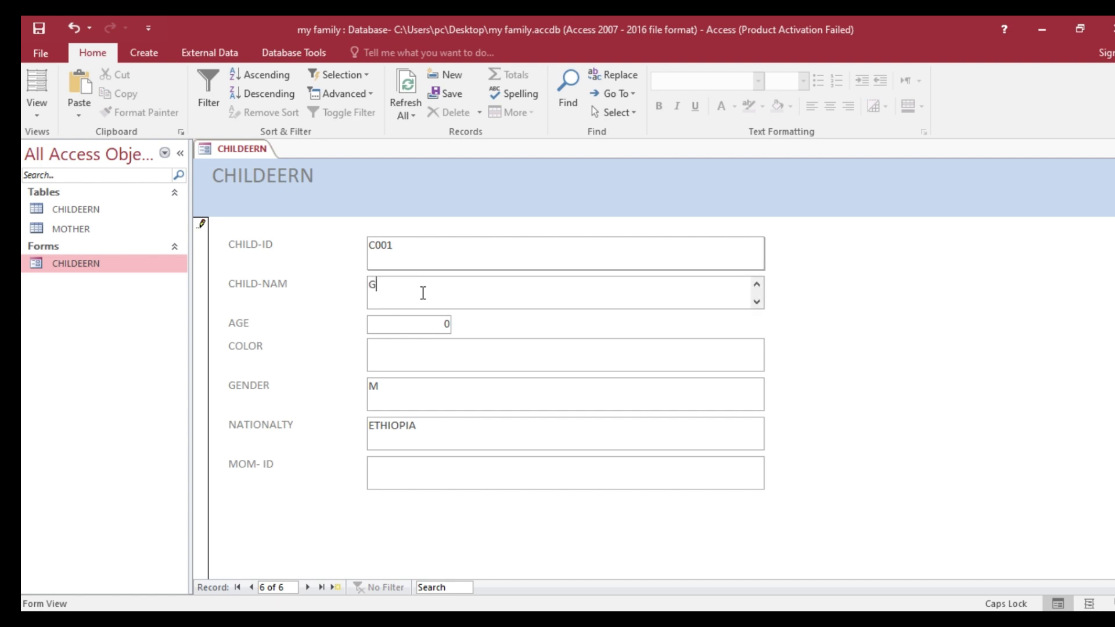
type("EMECHIS")
left_click(434, 324)
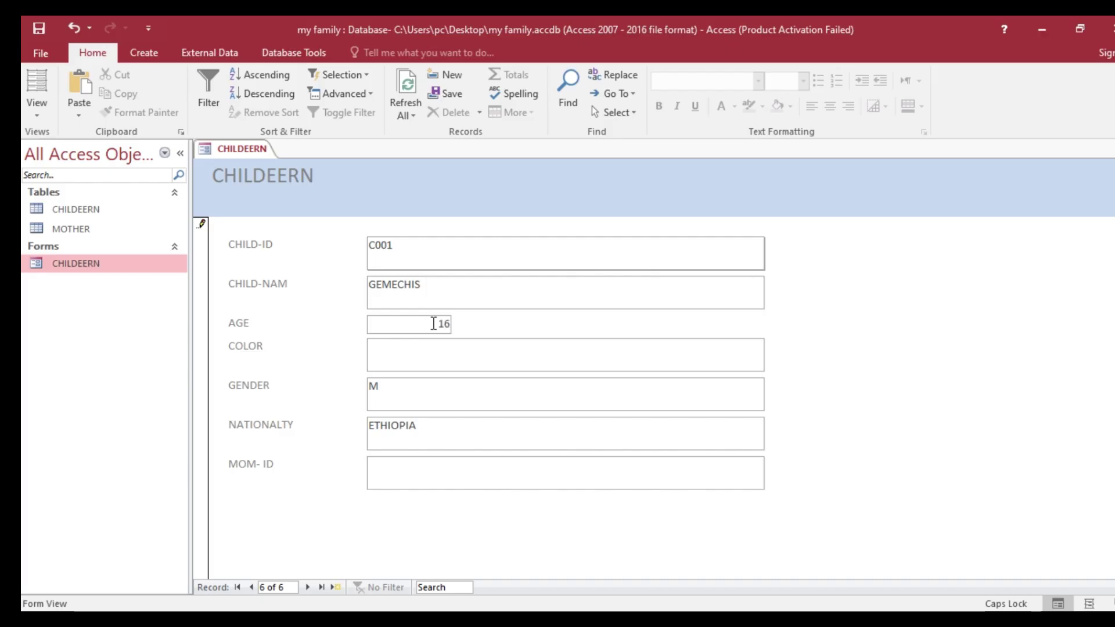
left_click(429, 360)
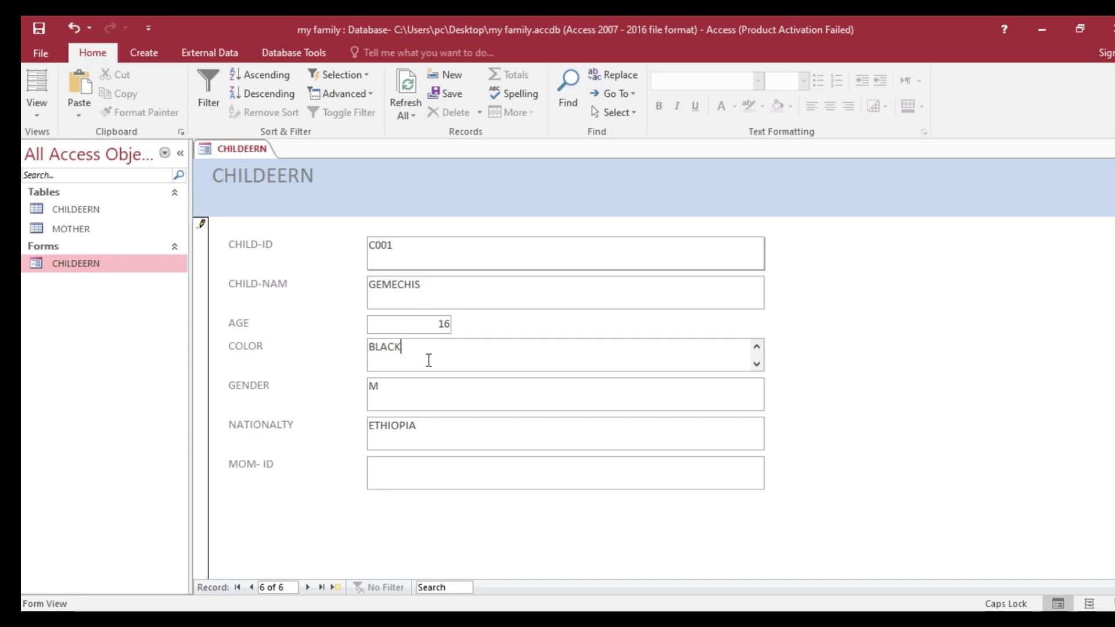
right_click(247, 147)
left_click(284, 152)
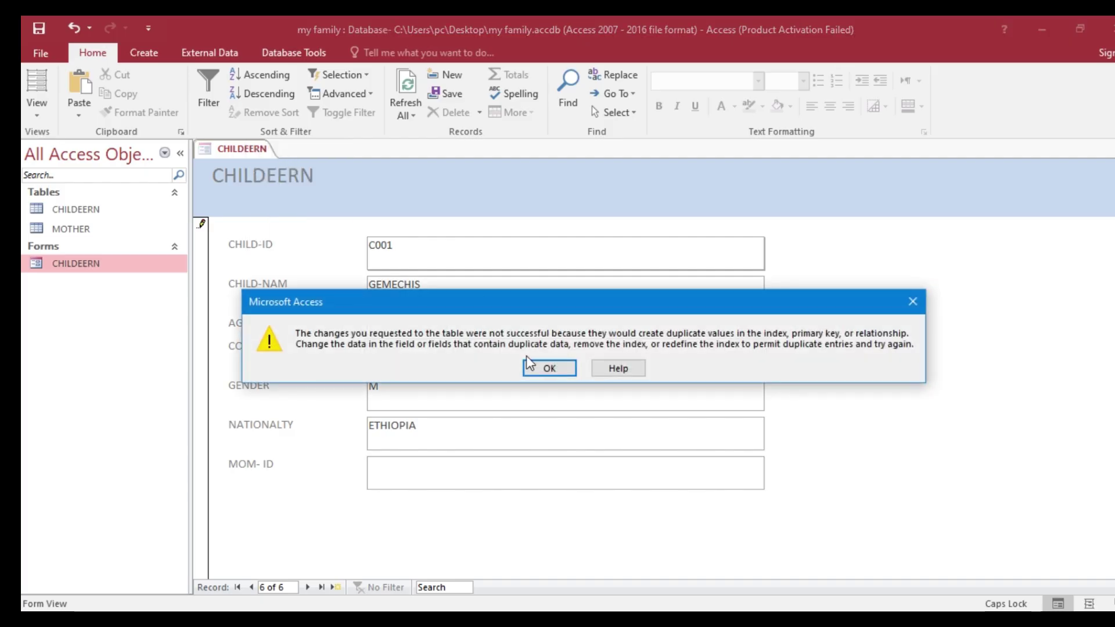
- Dismiss the duplicate error and check the existing IDs in the CHILDEERN datasheet
left_click(549, 369)
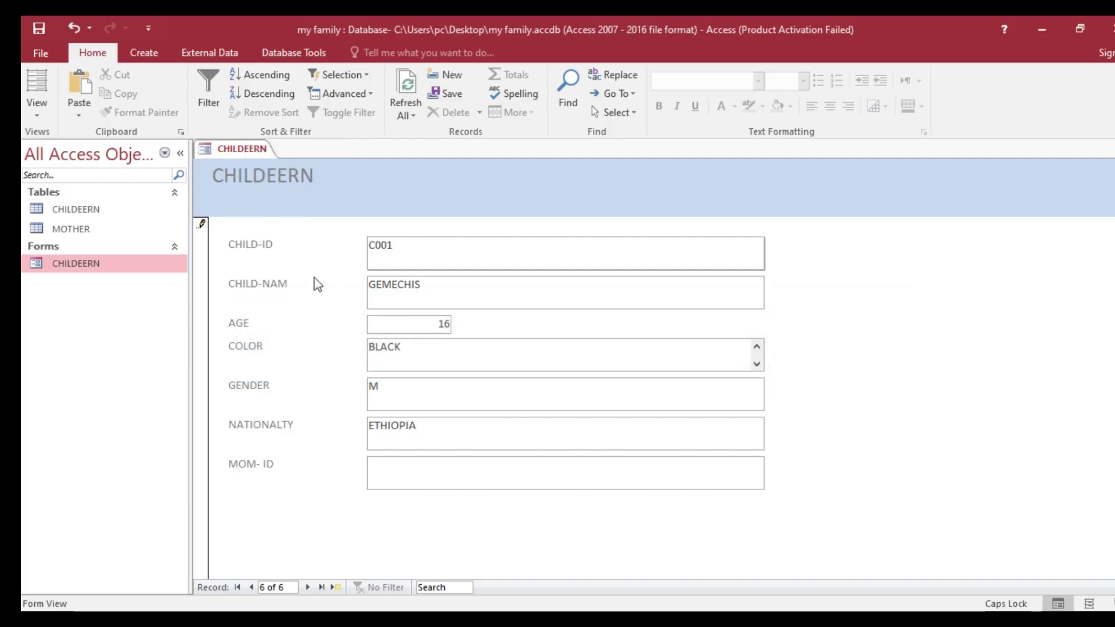
left_click(75, 208)
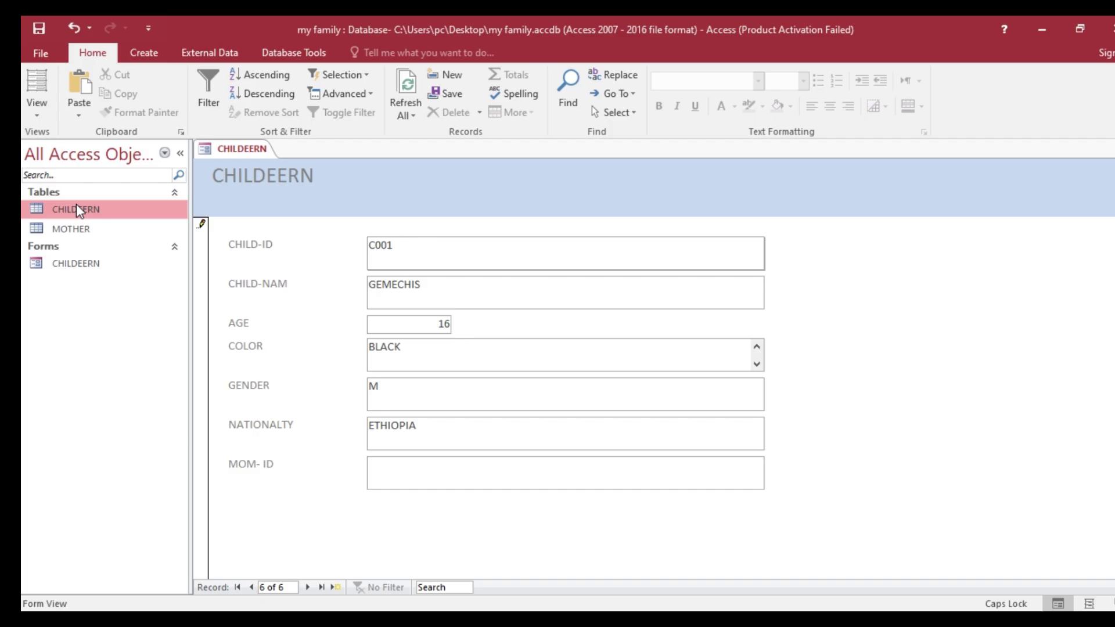
right_click(116, 209)
left_click(157, 219)
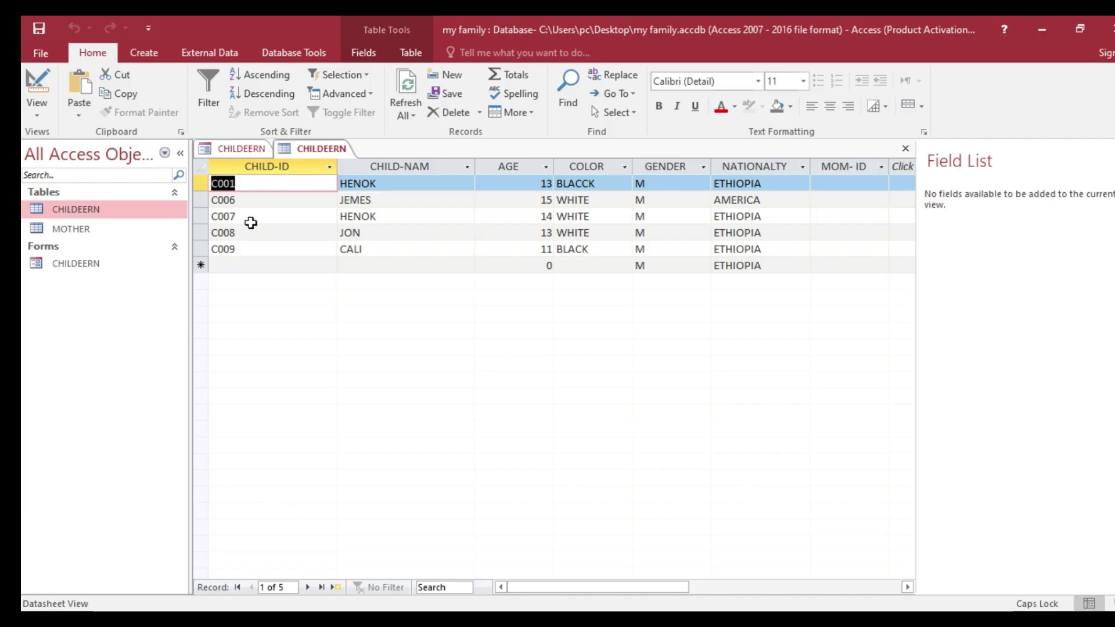
left_click(320, 150)
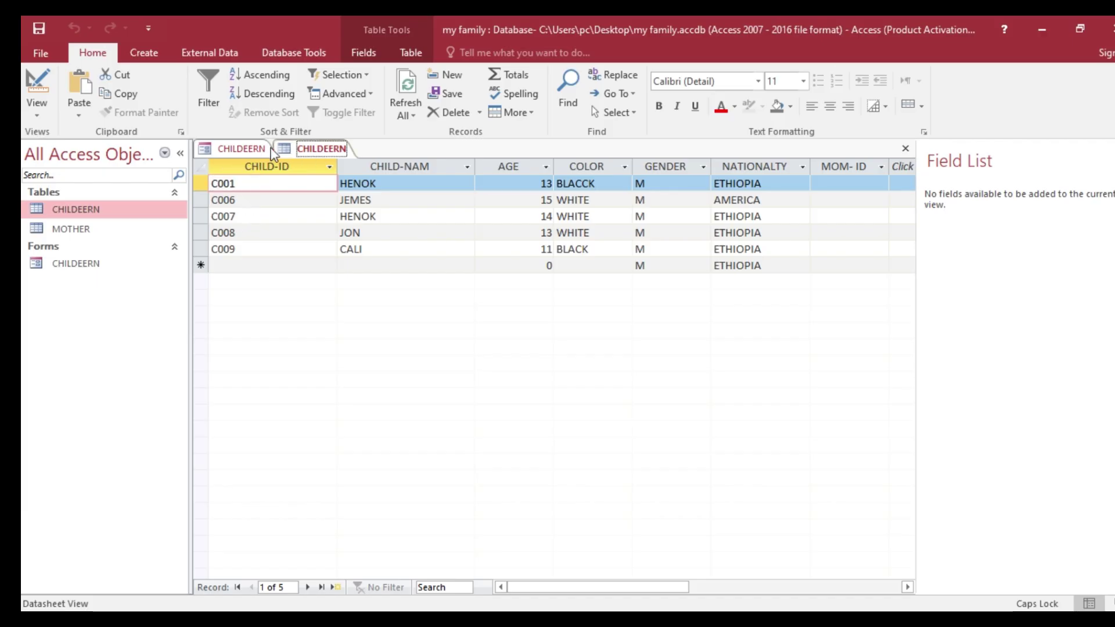
left_click(251, 149)
- Change GEMECHIS's ID to C002, save the record and close all tabs
left_click(397, 248)
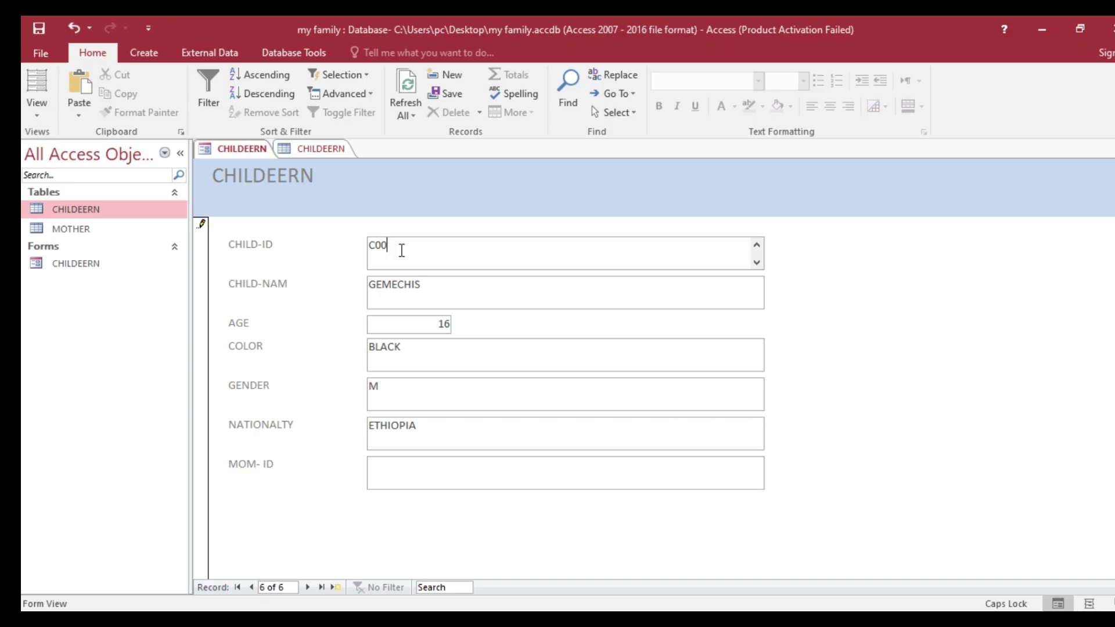
type("2")
right_click(247, 150)
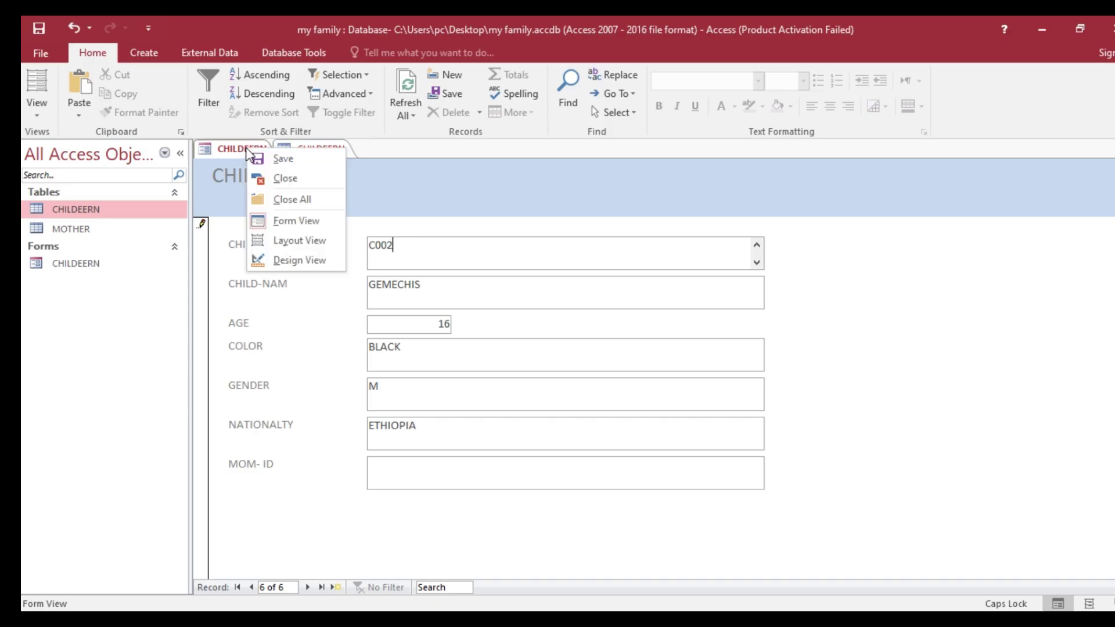
left_click(284, 159)
left_click(310, 150)
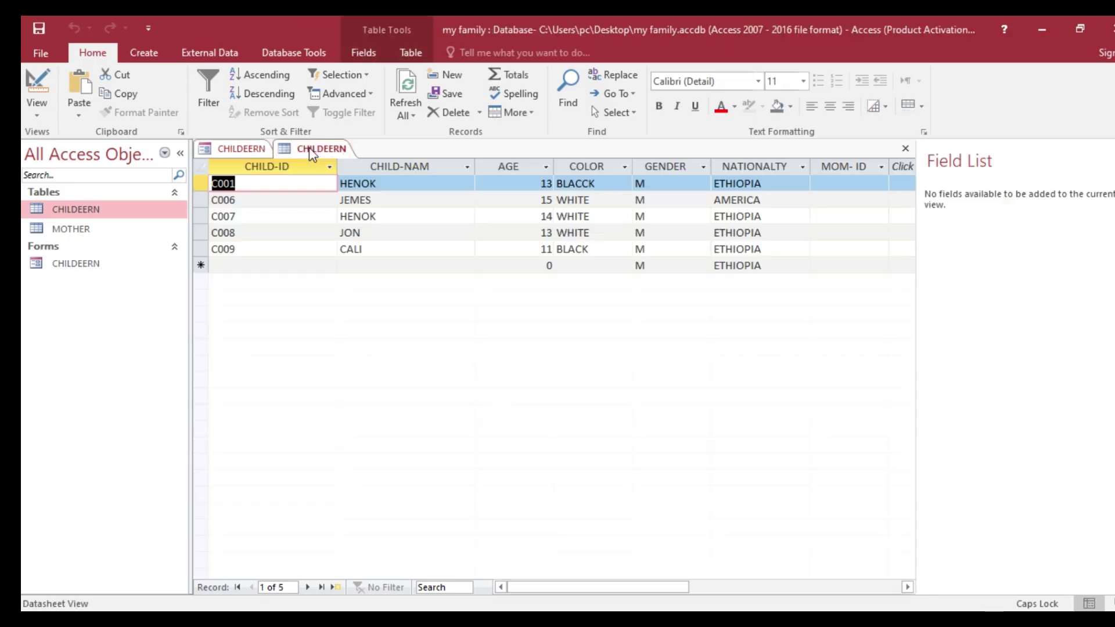
right_click(247, 149)
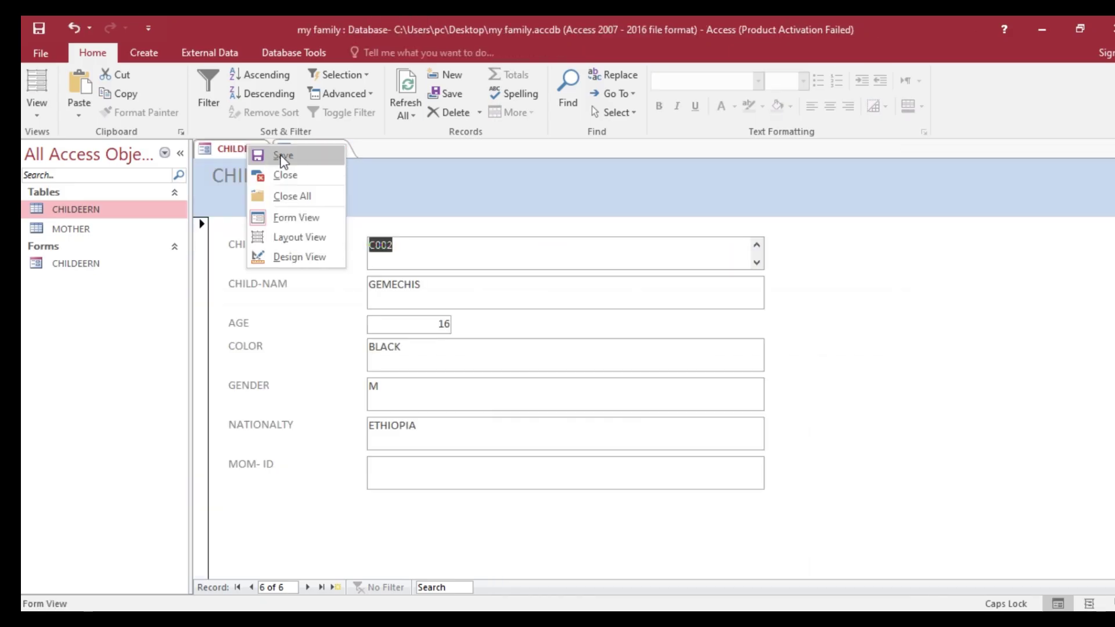
left_click(281, 159)
right_click(242, 150)
left_click(287, 197)
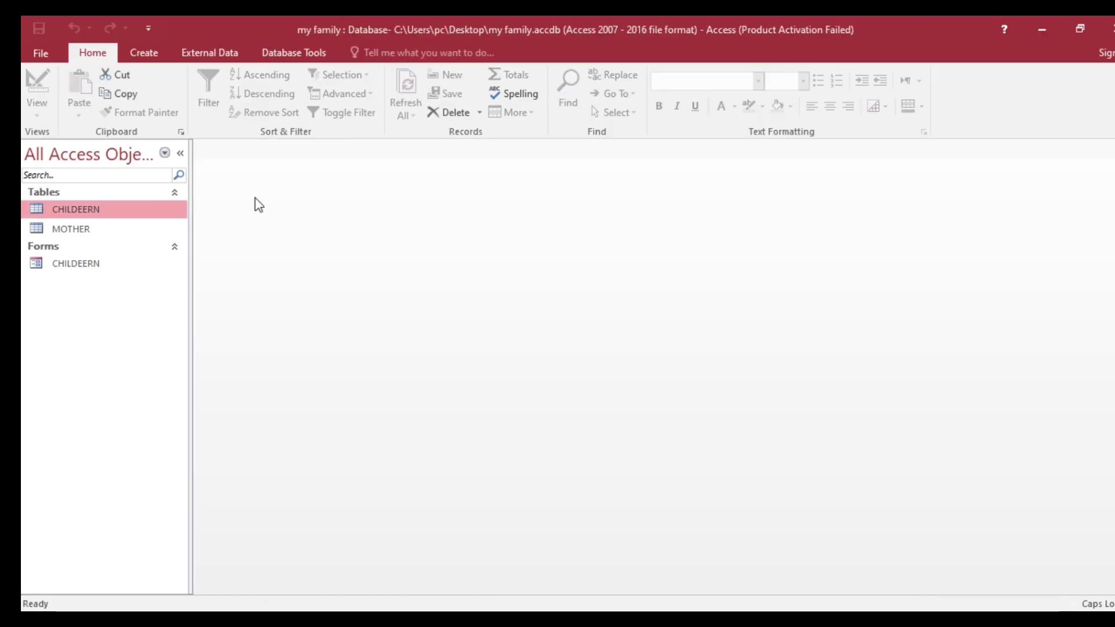
- Open the CHILDEERN table to confirm C002 GEMECHIS, then return to the Word task sheet
double_click(145, 216)
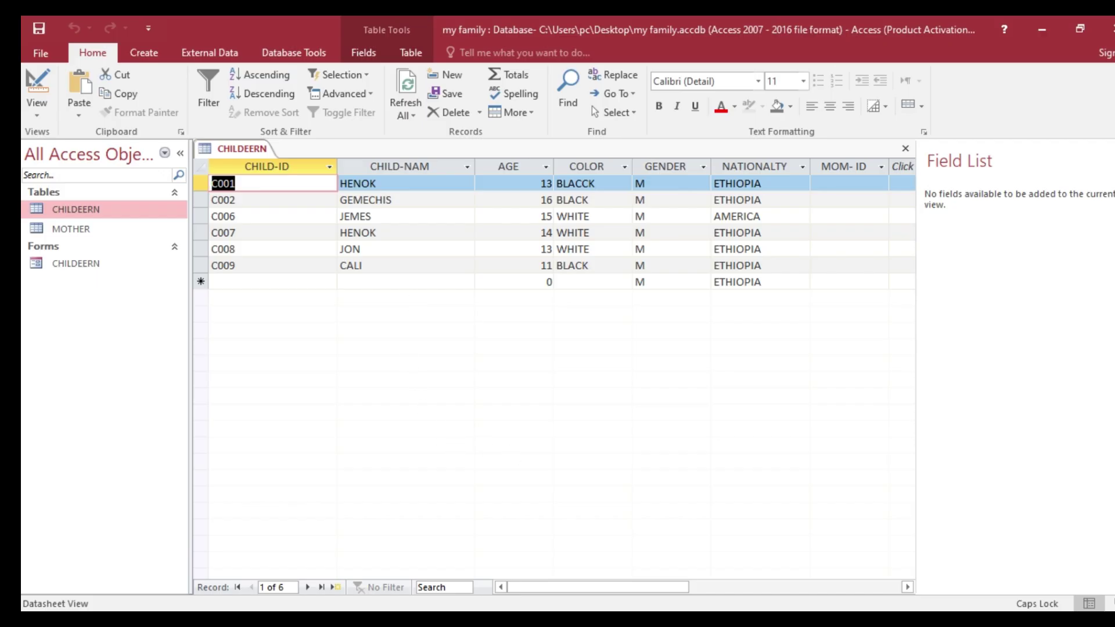
key("alt+Tab")
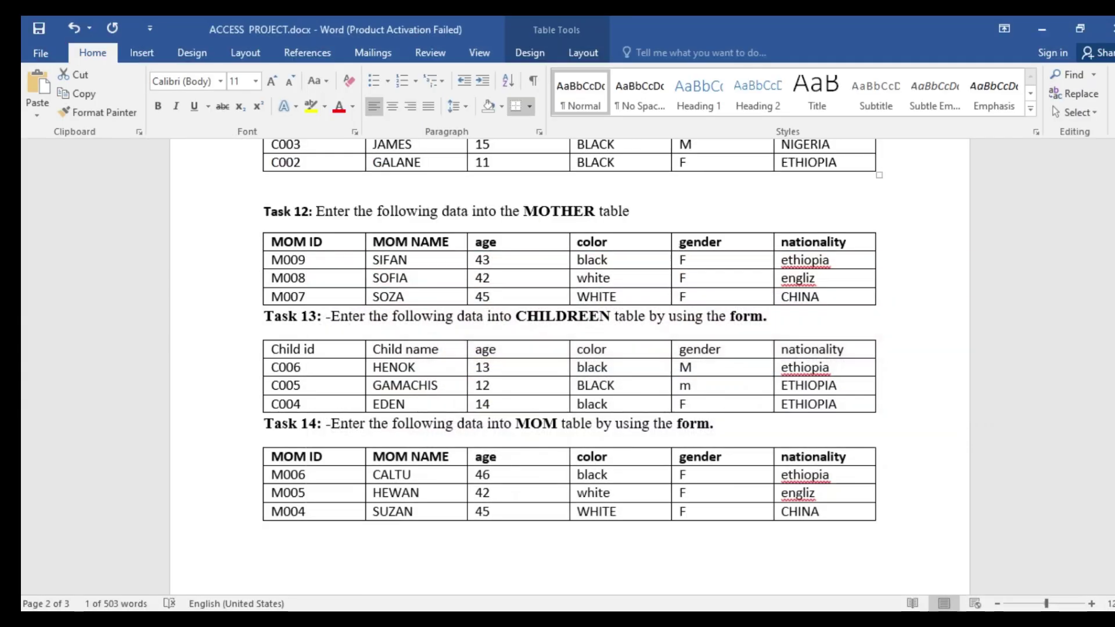
key("alt+Tab")
left_click(90, 270)
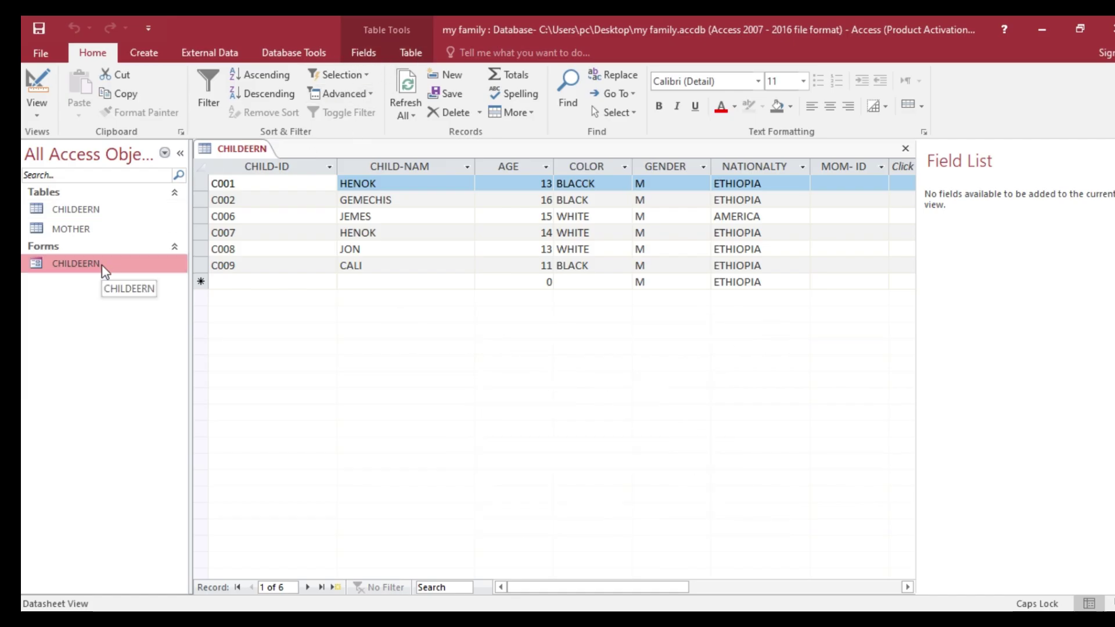
left_click(705, 620)
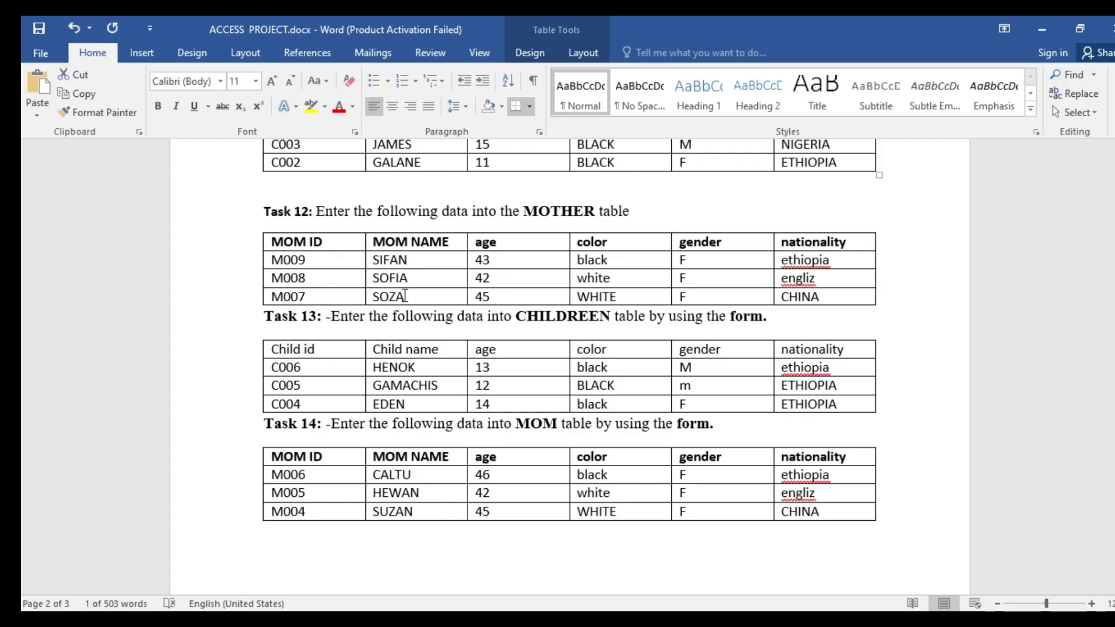
- Fix the spelling of the M007 mother's name in the Word MOTHER table, then return to Access
left_click(390, 298)
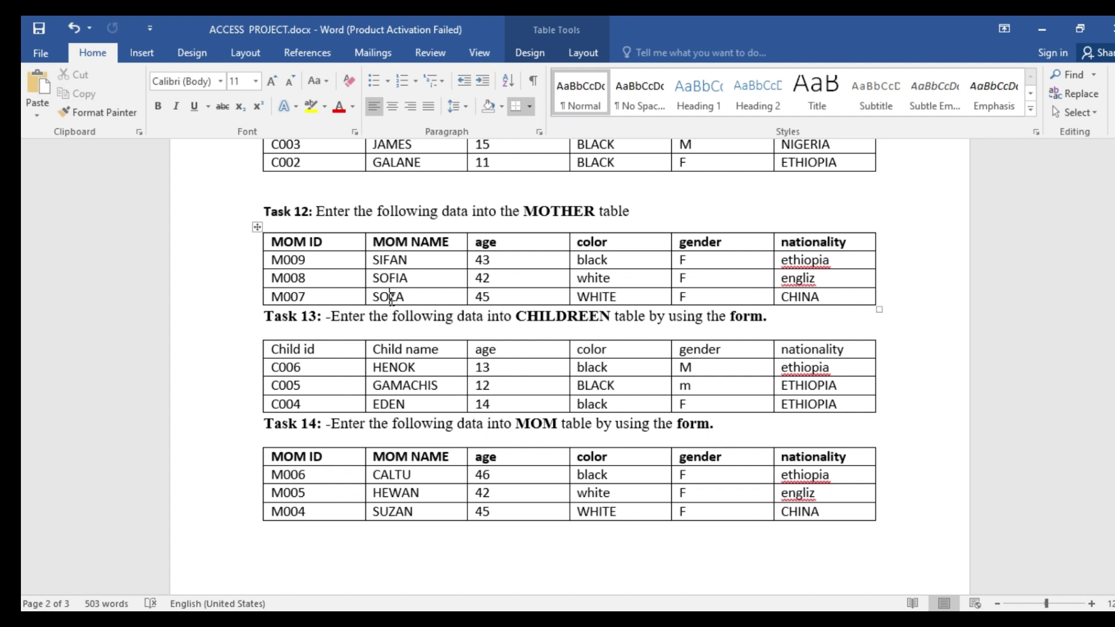
key("BackSpace")
type("UZAN")
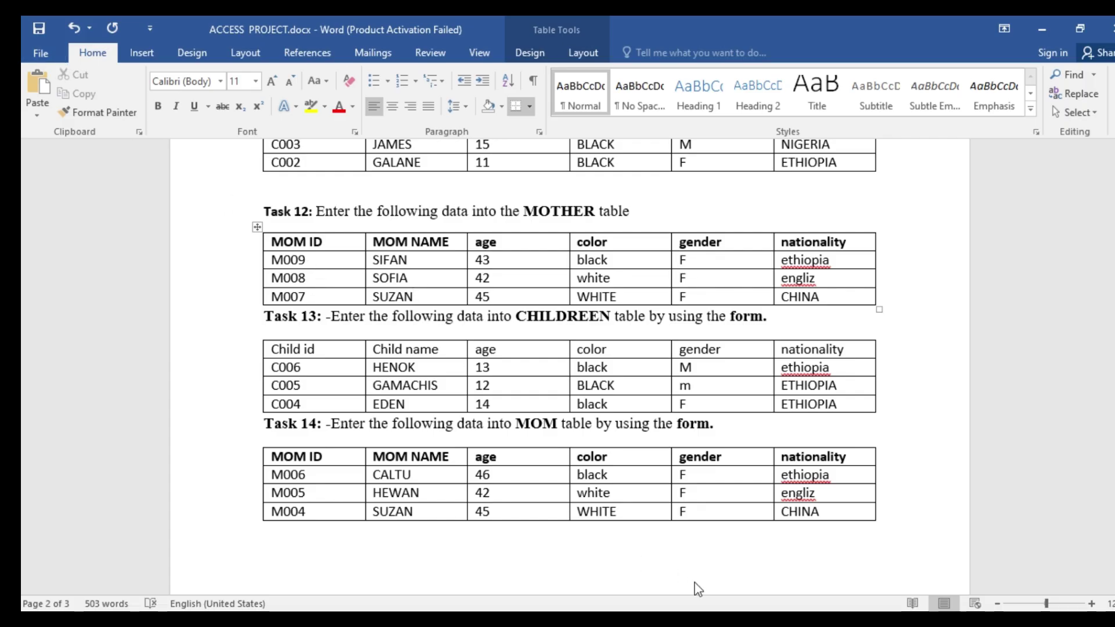
left_click(706, 620)
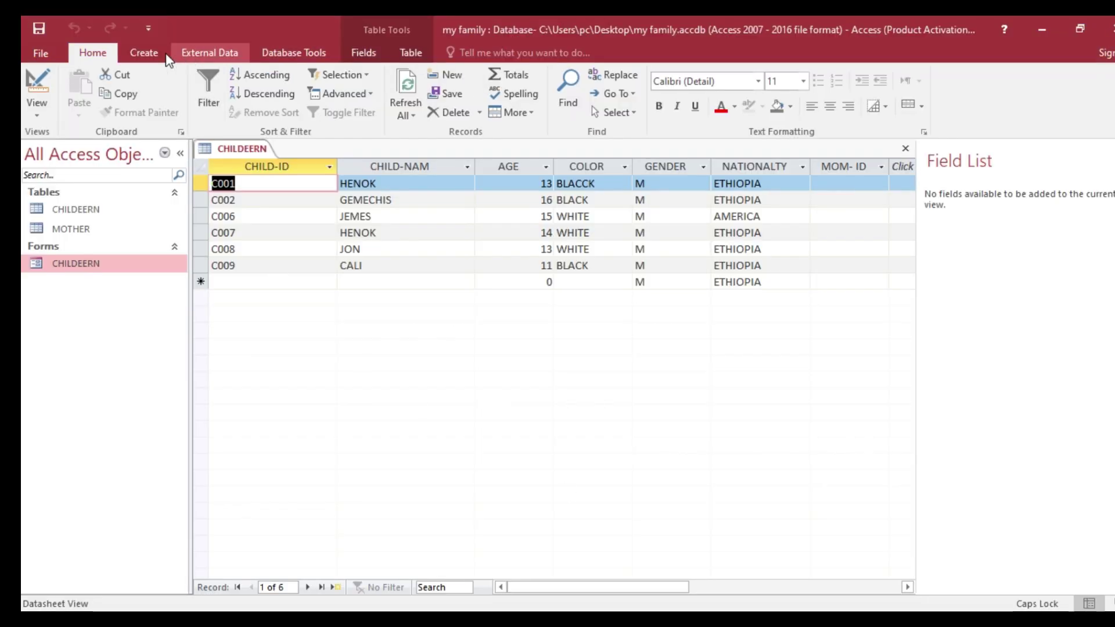
- Build a MOTHER form with the Form Wizard using all six MOTHER table fields
left_click(148, 53)
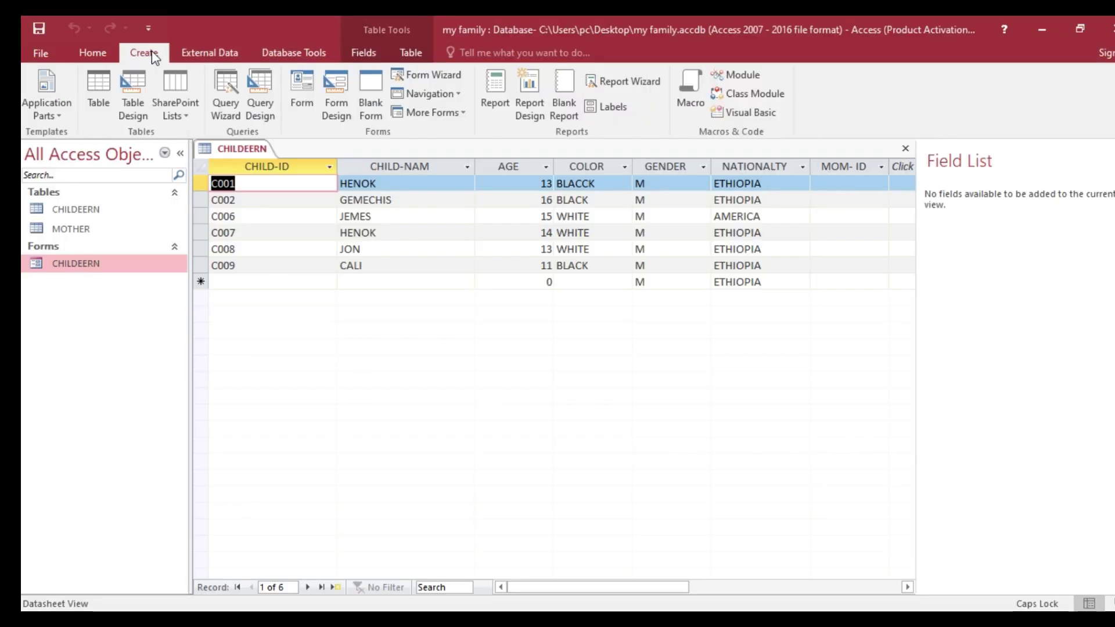
left_click(428, 78)
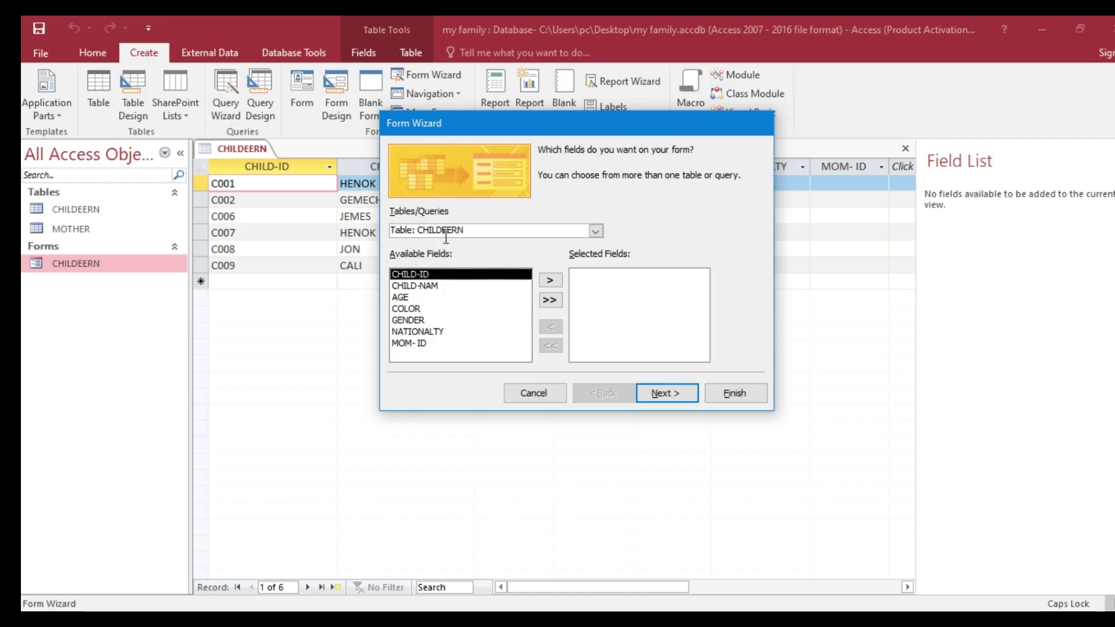
left_click(596, 232)
left_click(475, 255)
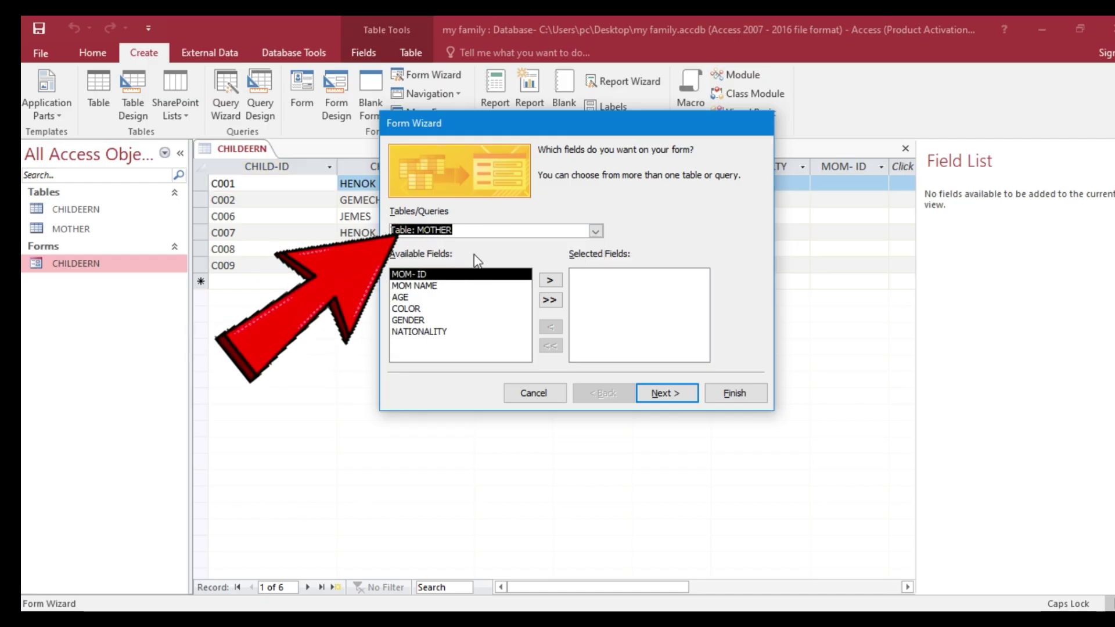
left_click(550, 300)
left_click(734, 393)
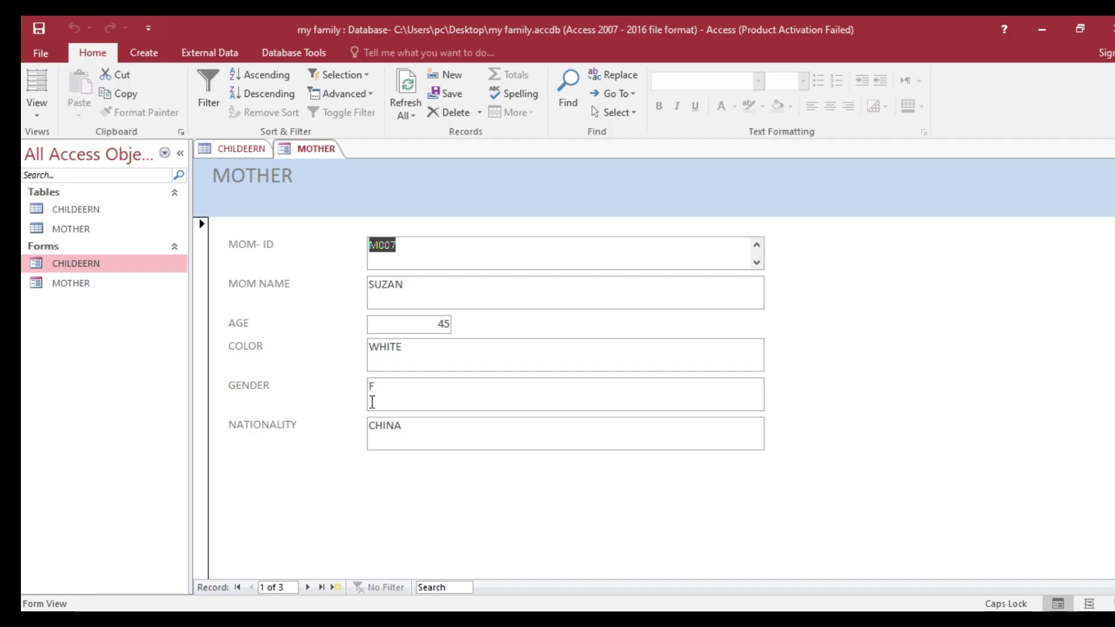
- Start a new mother record with MOM-ID M006 and name CALTU, checking the Word task list
left_click(335, 588)
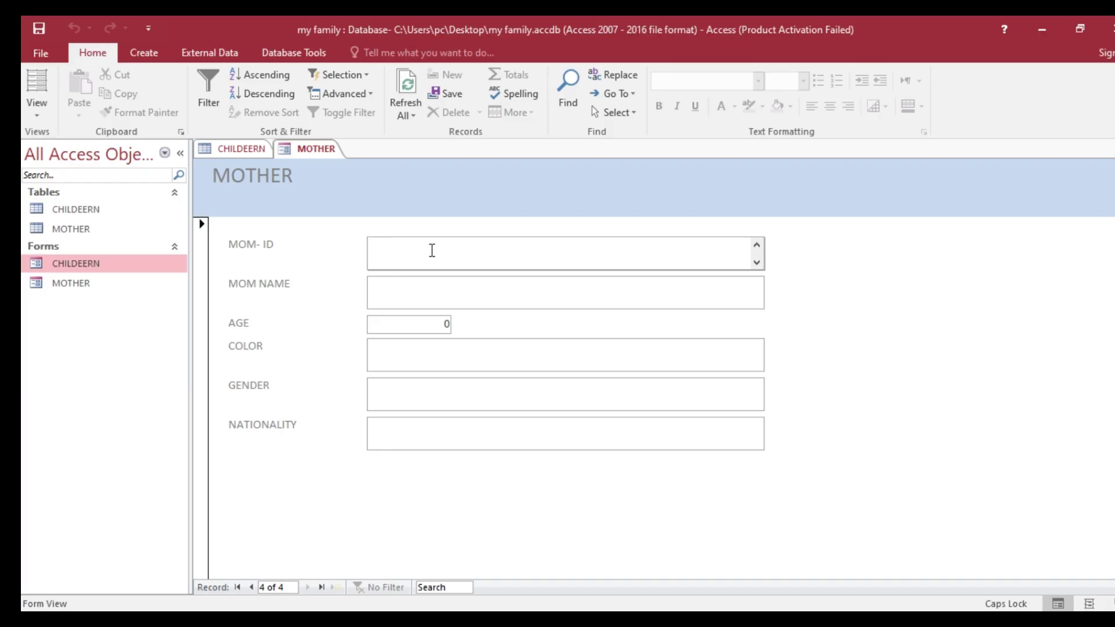
key("alt+Tab")
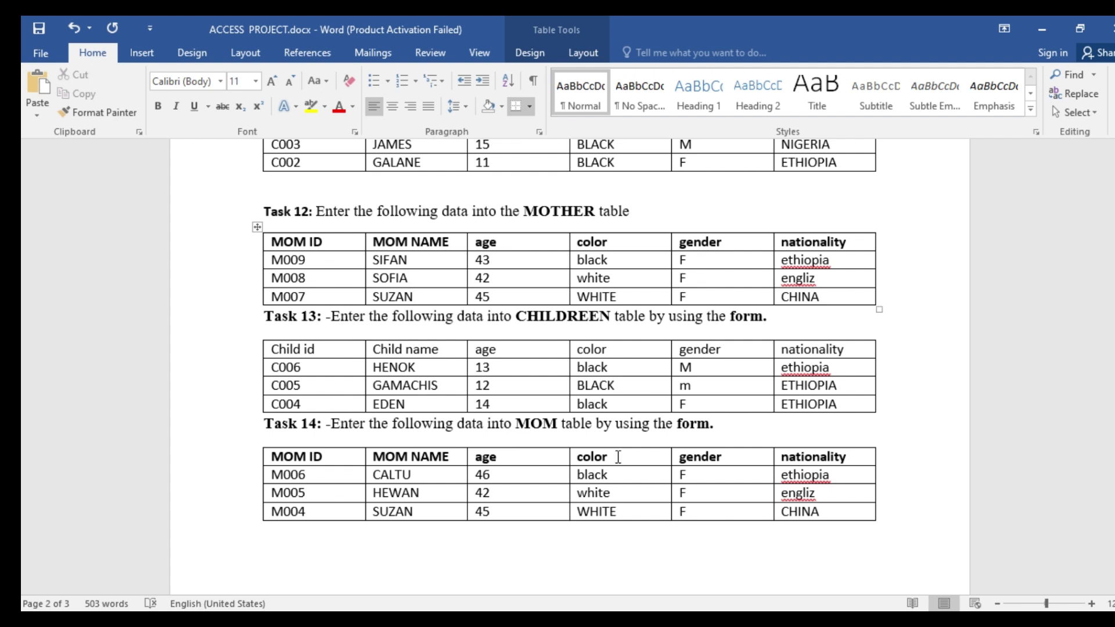
left_click(726, 618)
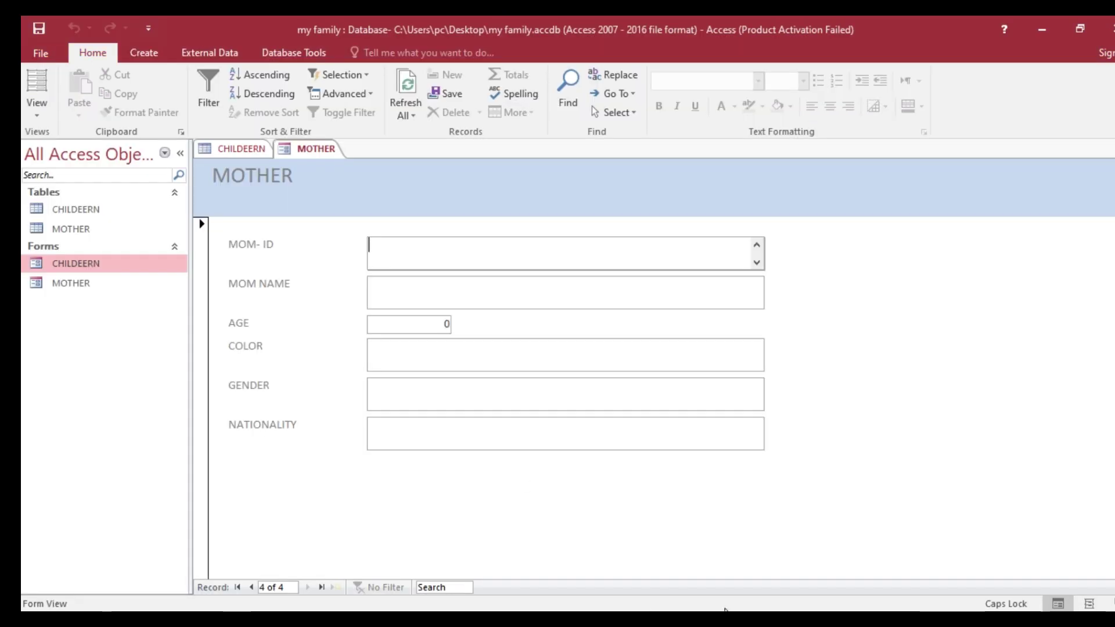
type("M006")
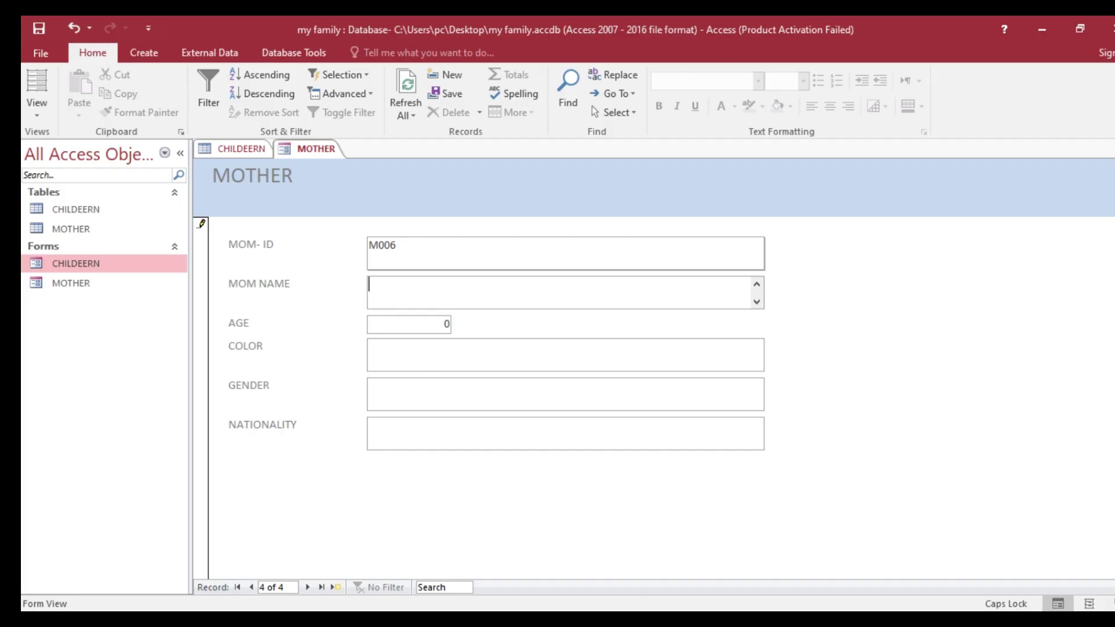
left_click(646, 619)
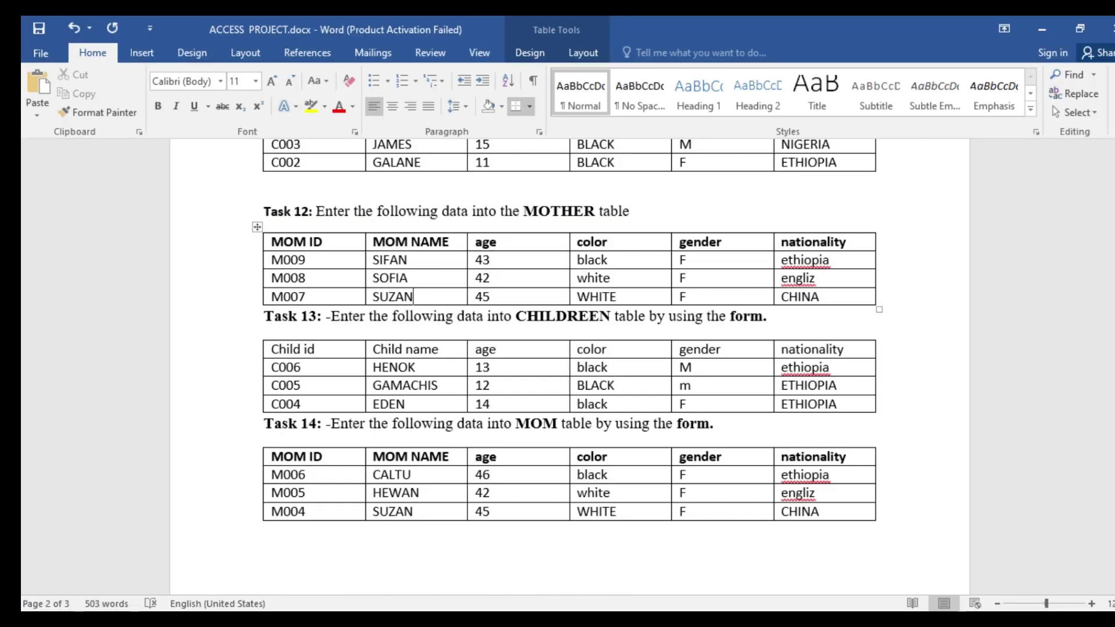
key("alt+Tab")
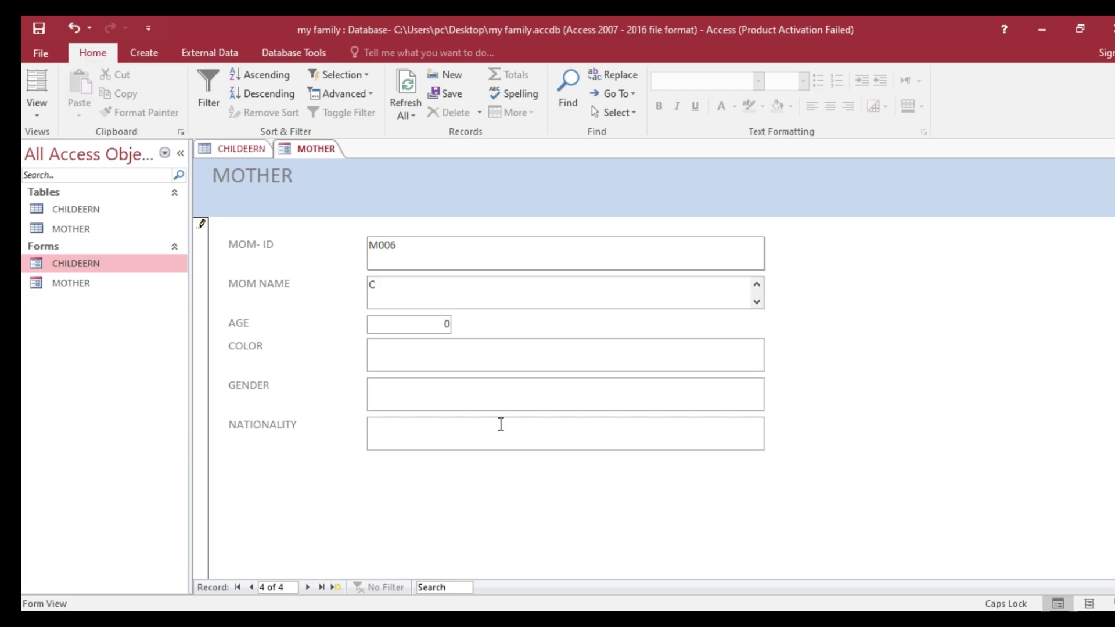
type("CALTU")
- Enter age 46, color LACK, gender F and nationality ETHIOPIA for the CALTU record
left_click(435, 327)
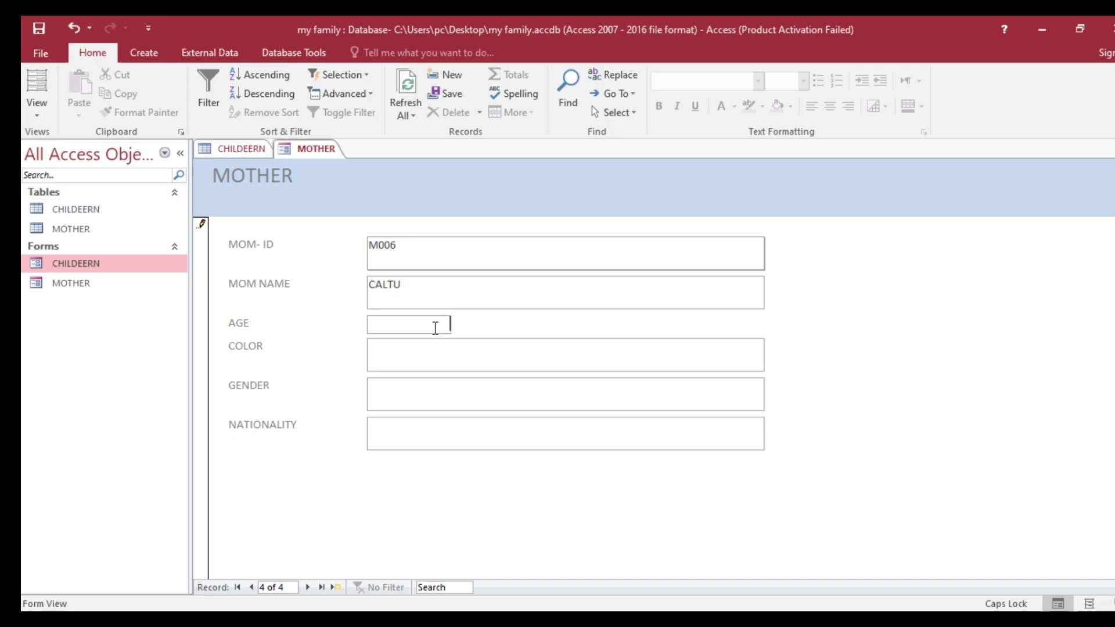
type("46")
left_click(435, 354)
type("LACK")
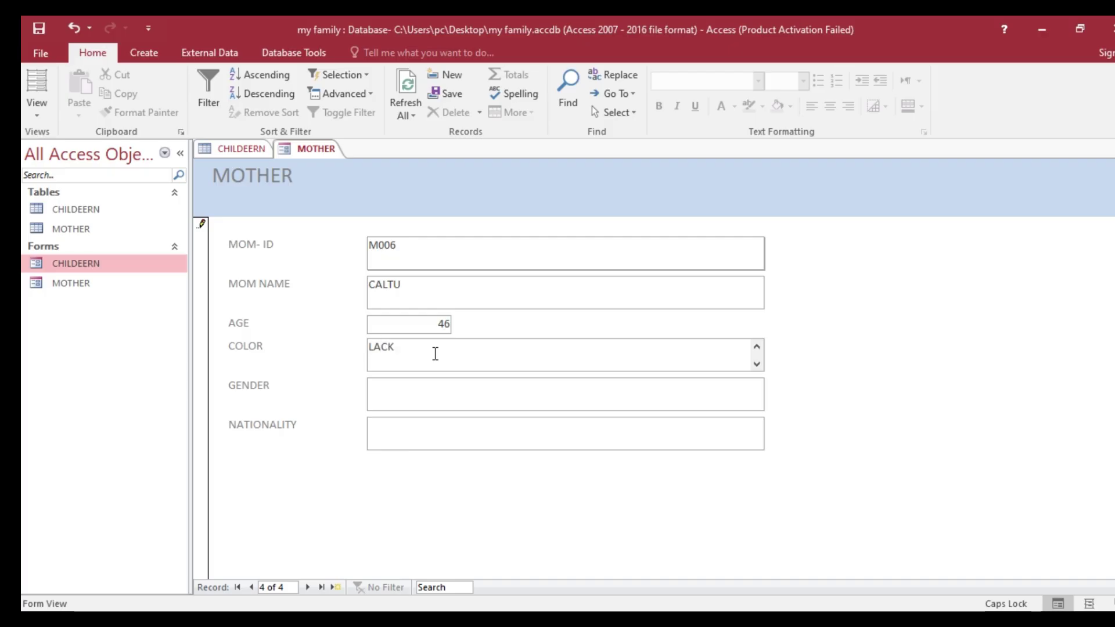
left_click(414, 403)
type("F")
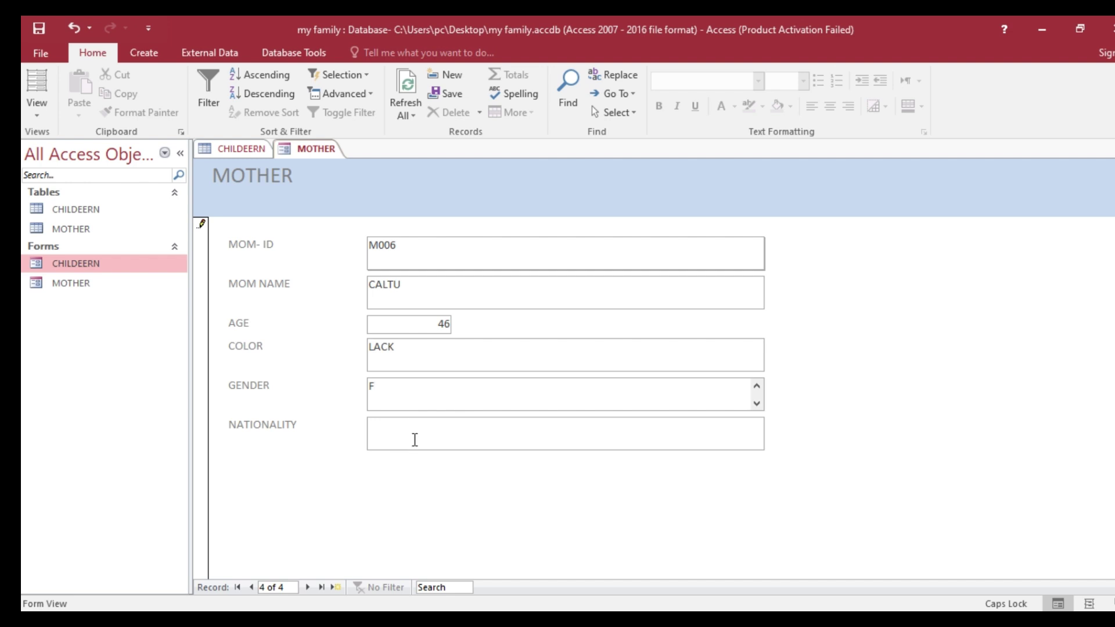
left_click(416, 440)
type("ETHI")
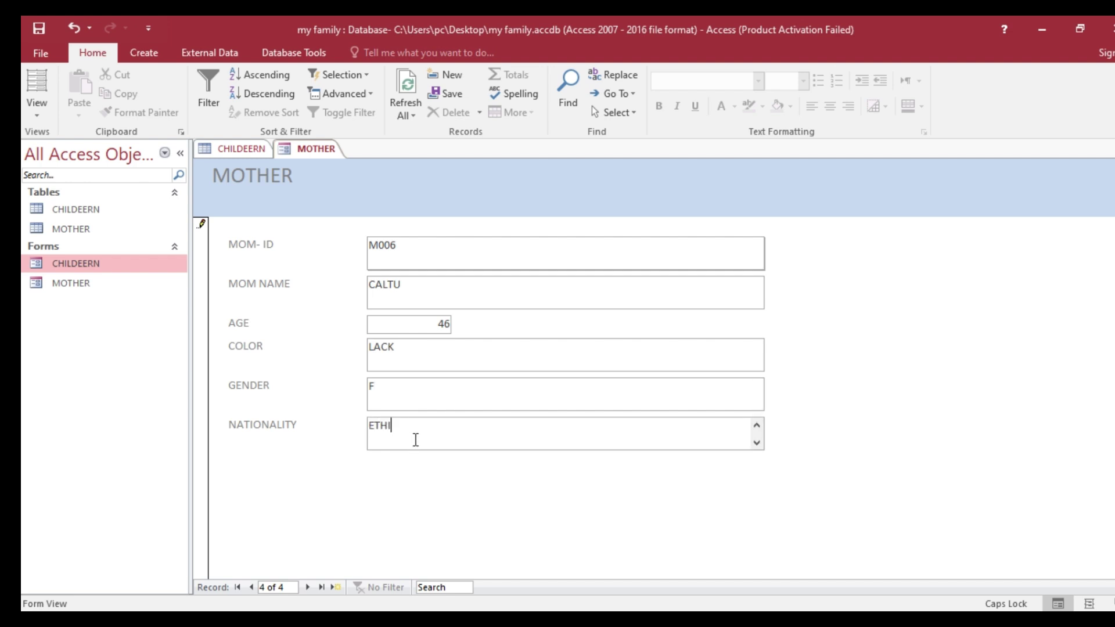
type("OPIA")
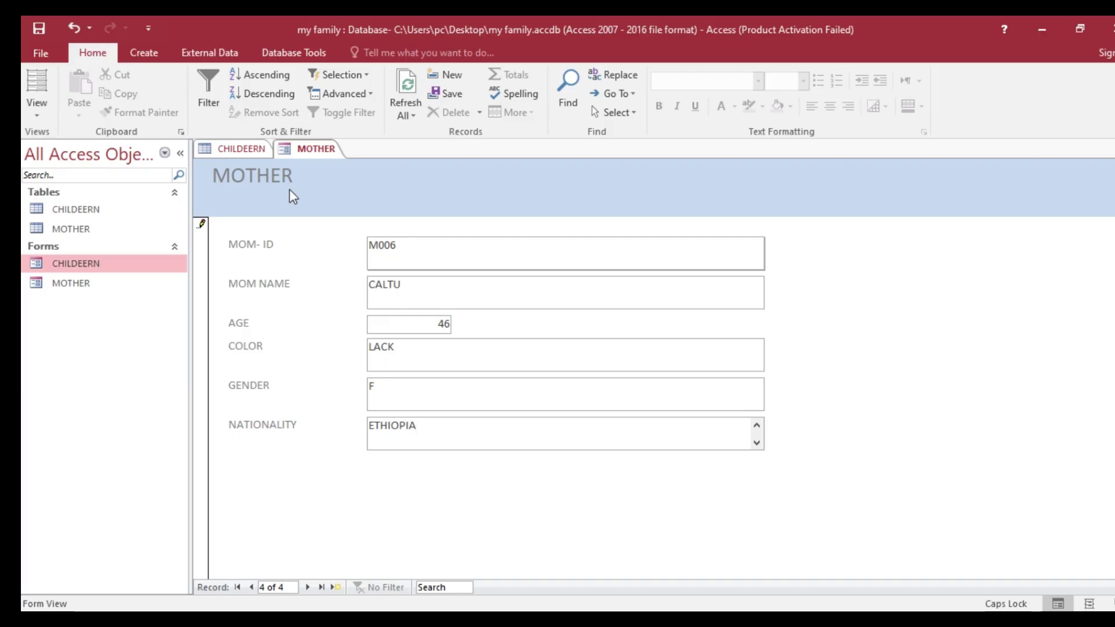
- Save the MOTHER form with the new CALTU record and close all open objects
right_click(302, 152)
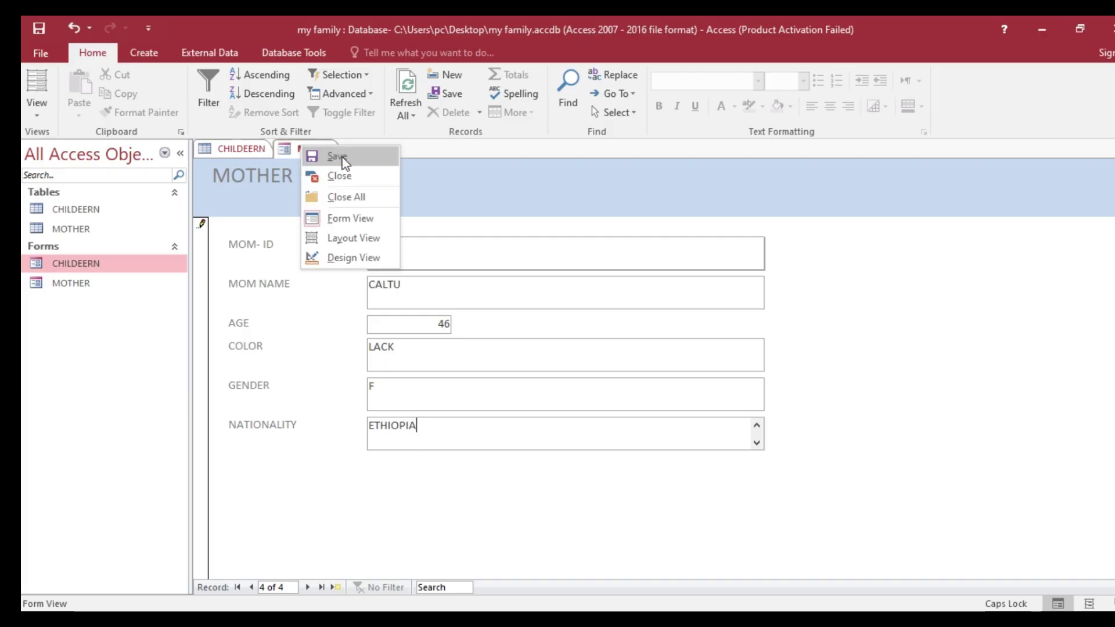
left_click(334, 157)
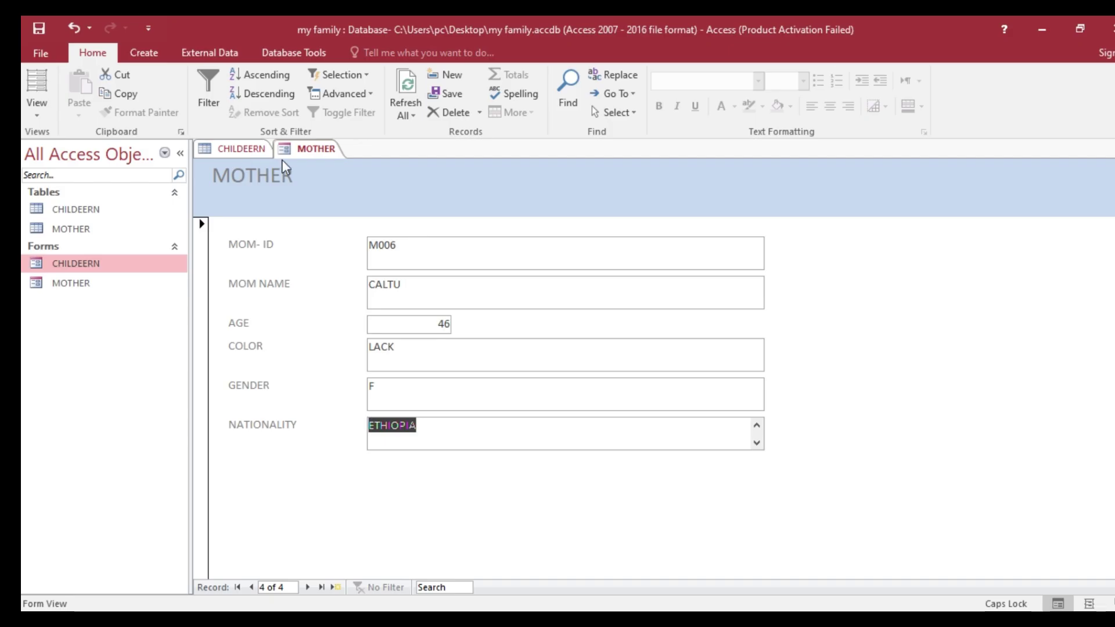
right_click(313, 153)
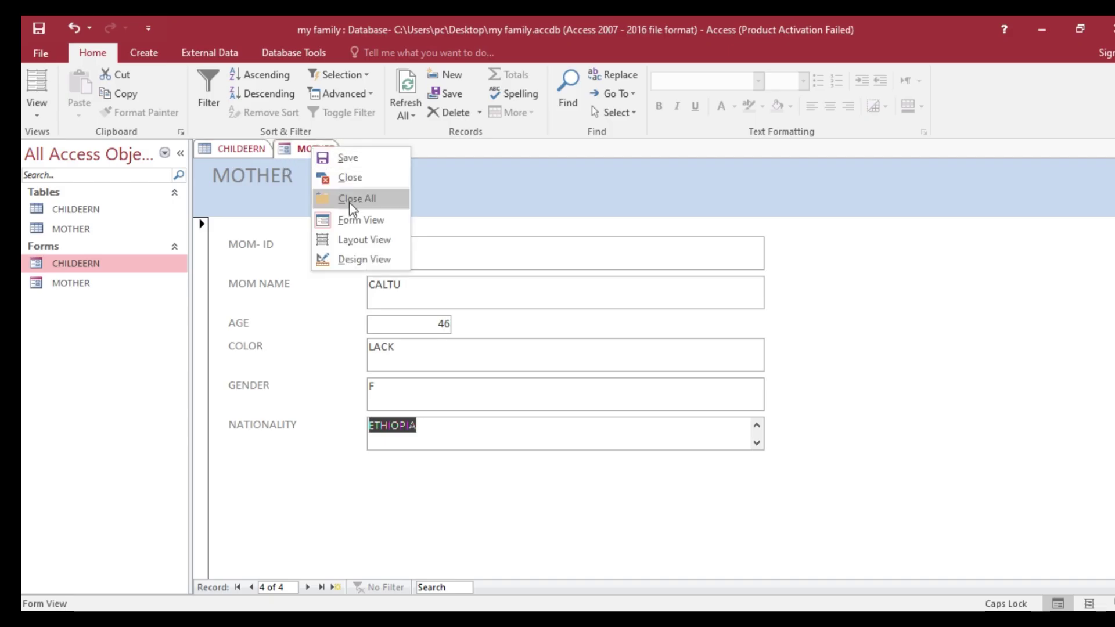
left_click(343, 197)
- Reopen the MOTHER form, then close it again
double_click(108, 285)
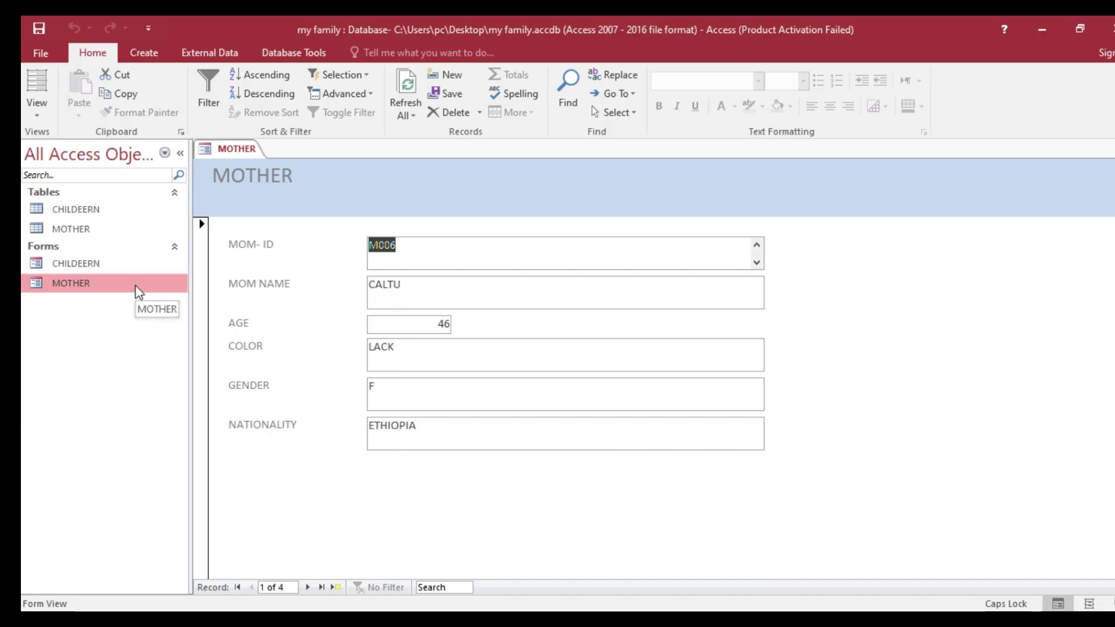
left_click(138, 289)
double_click(138, 288)
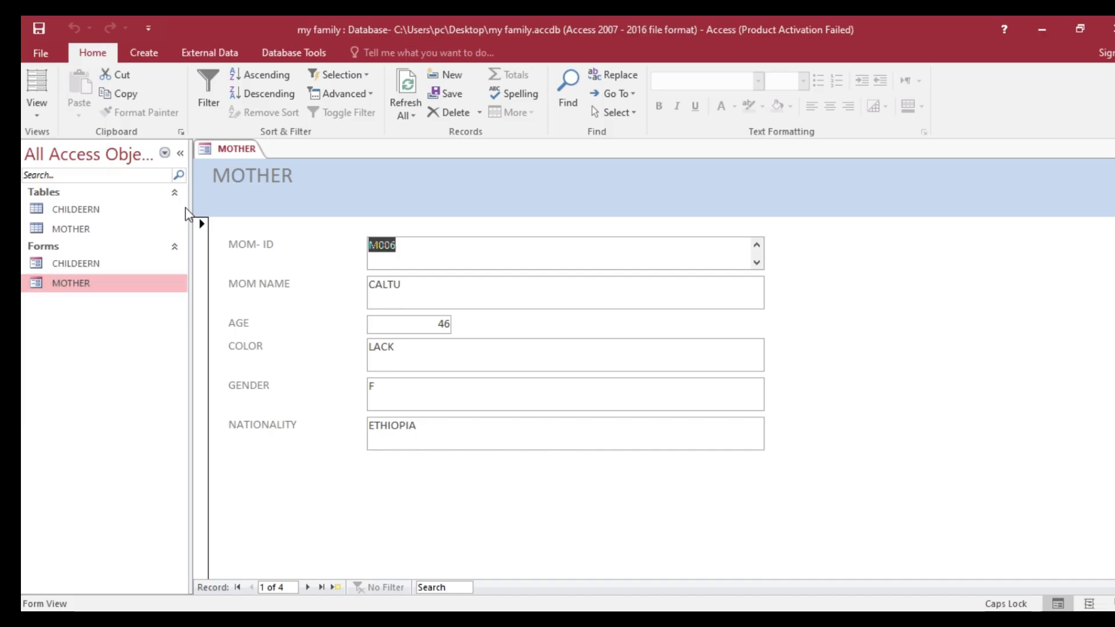
right_click(235, 154)
left_click(271, 198)
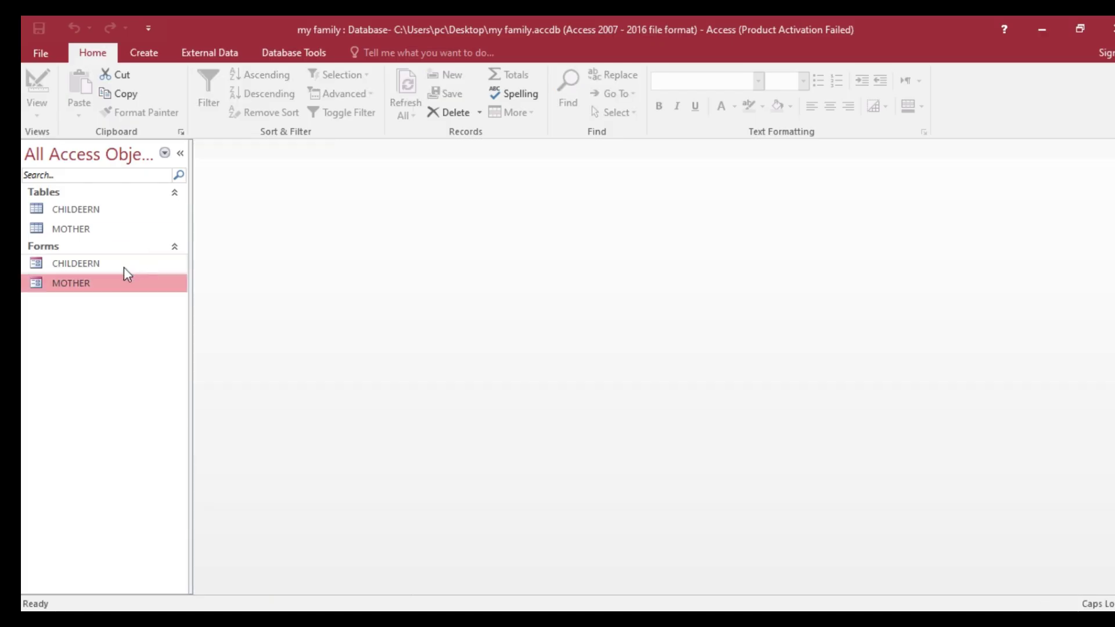
- Check the CALTU record in the MOTHER table, close it, and select the MOTHER form
double_click(107, 229)
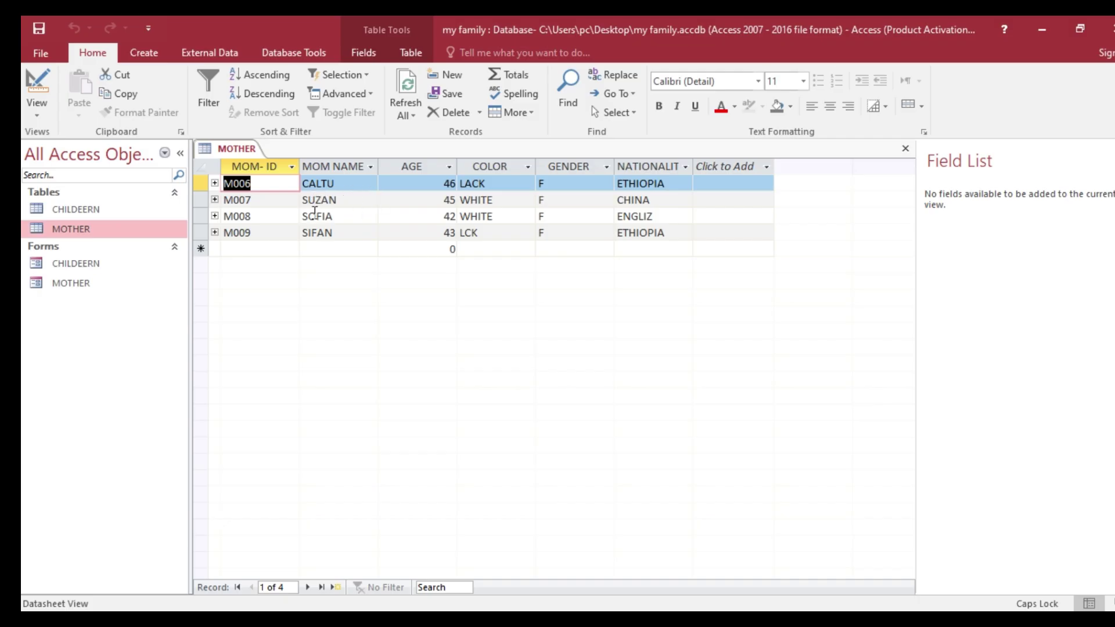
right_click(241, 152)
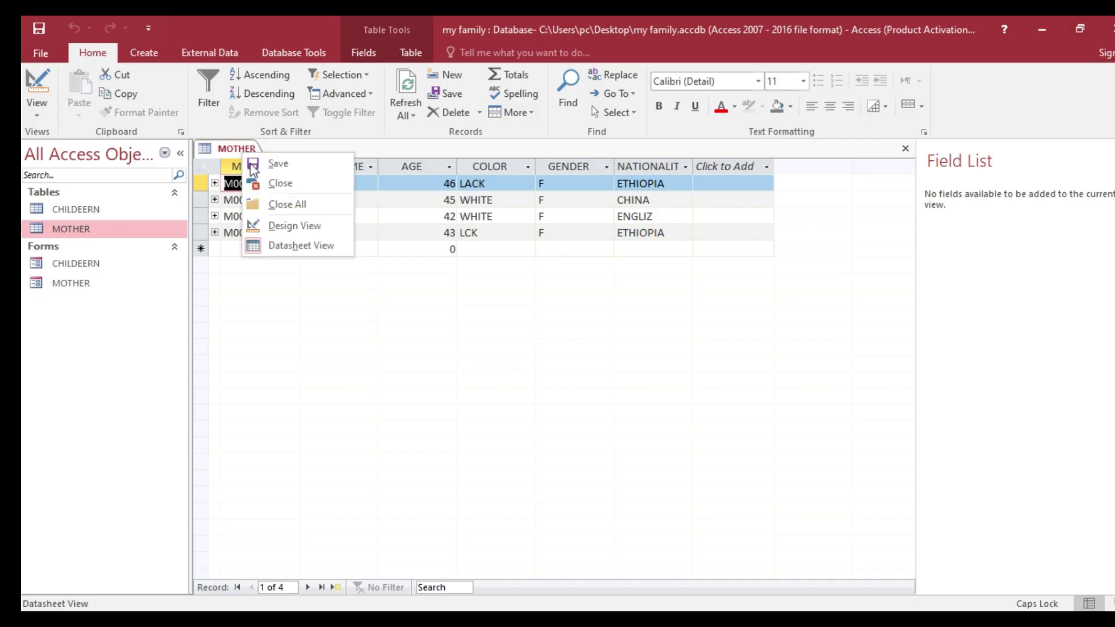
left_click(281, 183)
left_click(110, 289)
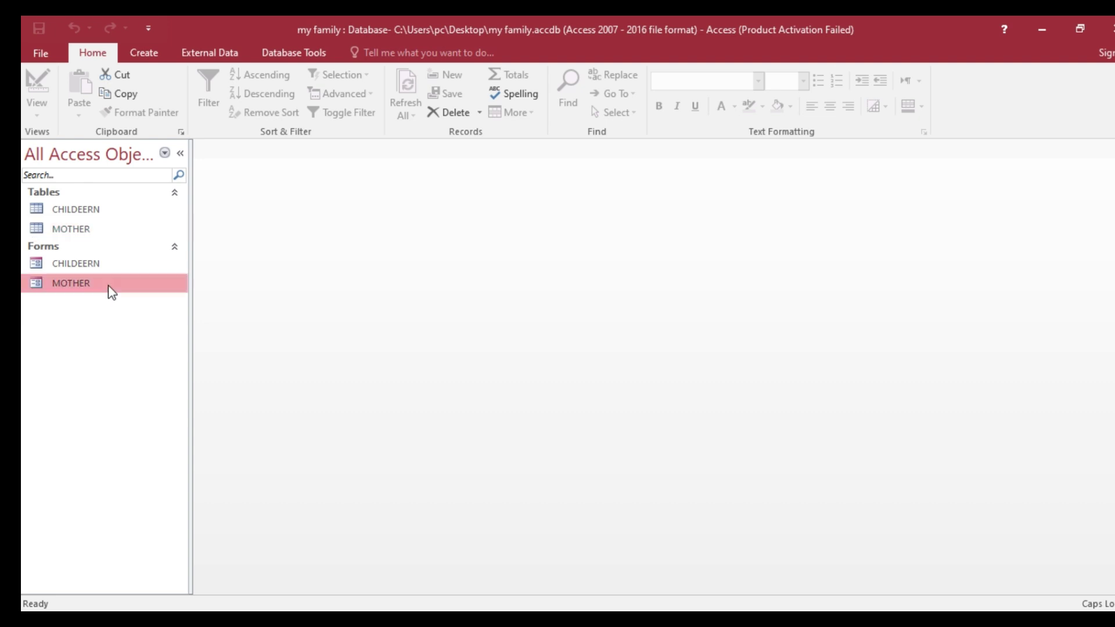
right_click(110, 290)
- Open the MOTHER form, start a new record and enter MOM-ID M005
left_click(145, 297)
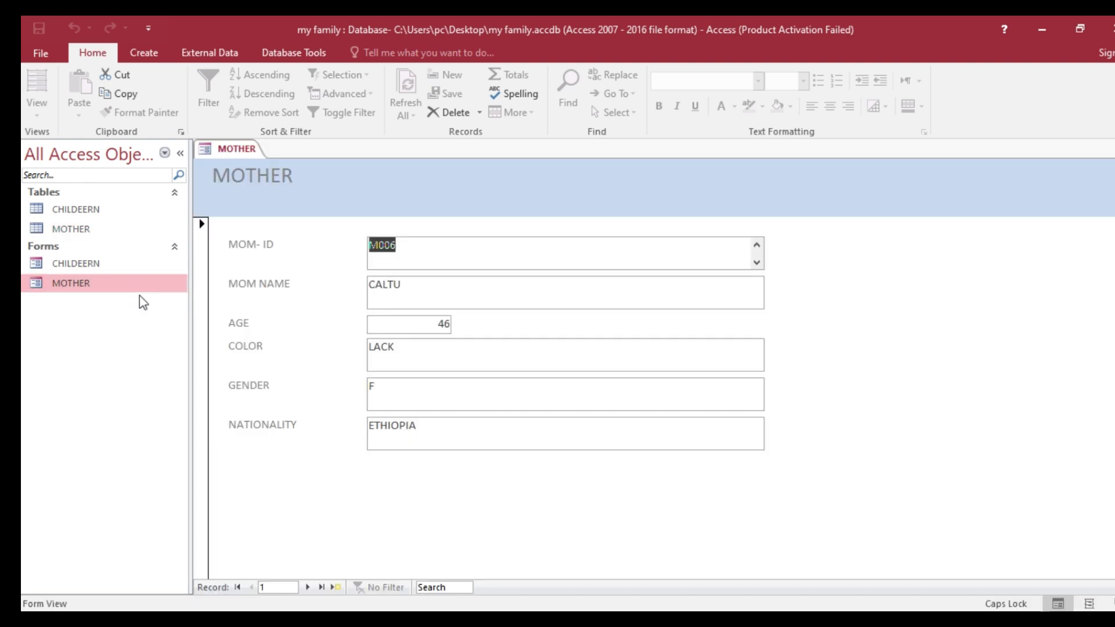
left_click(337, 587)
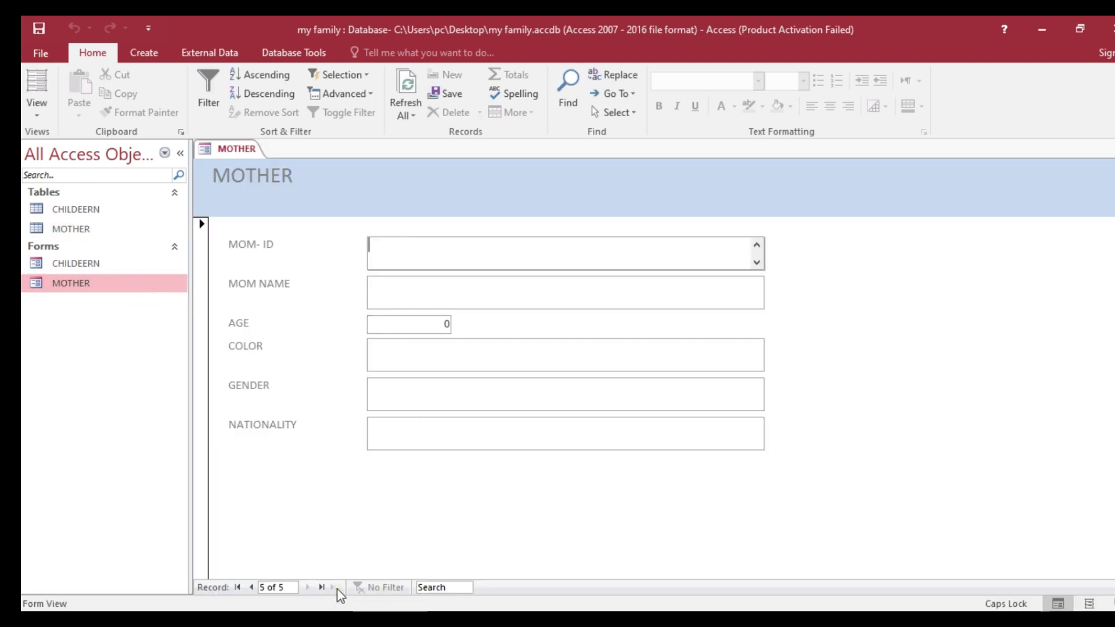
key("alt+Tab")
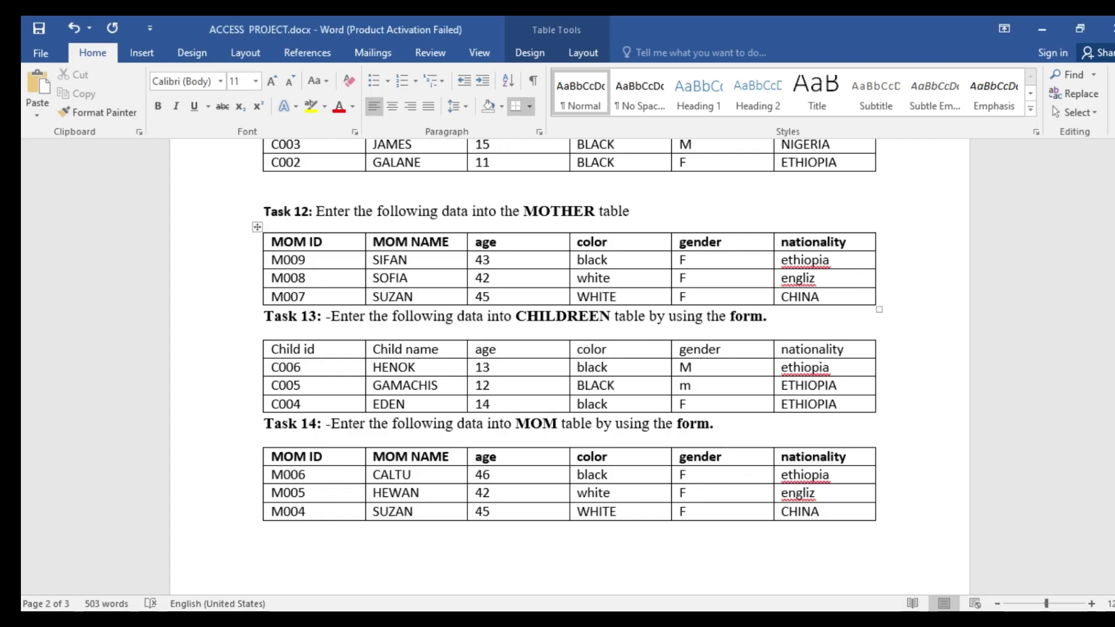
key("alt+Tab")
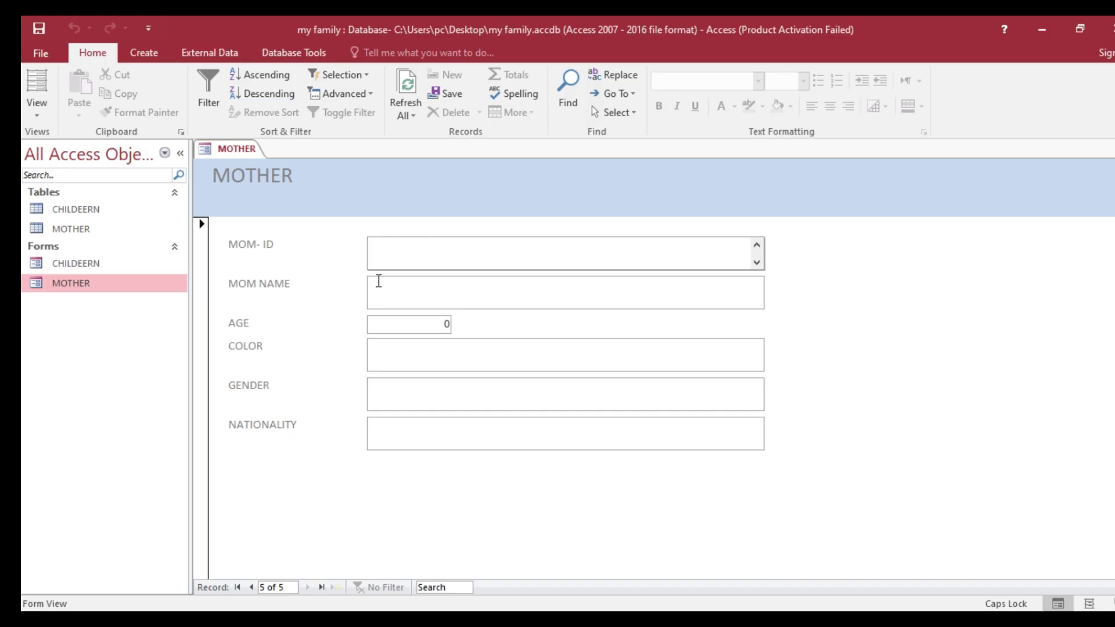
type("HEWAN")
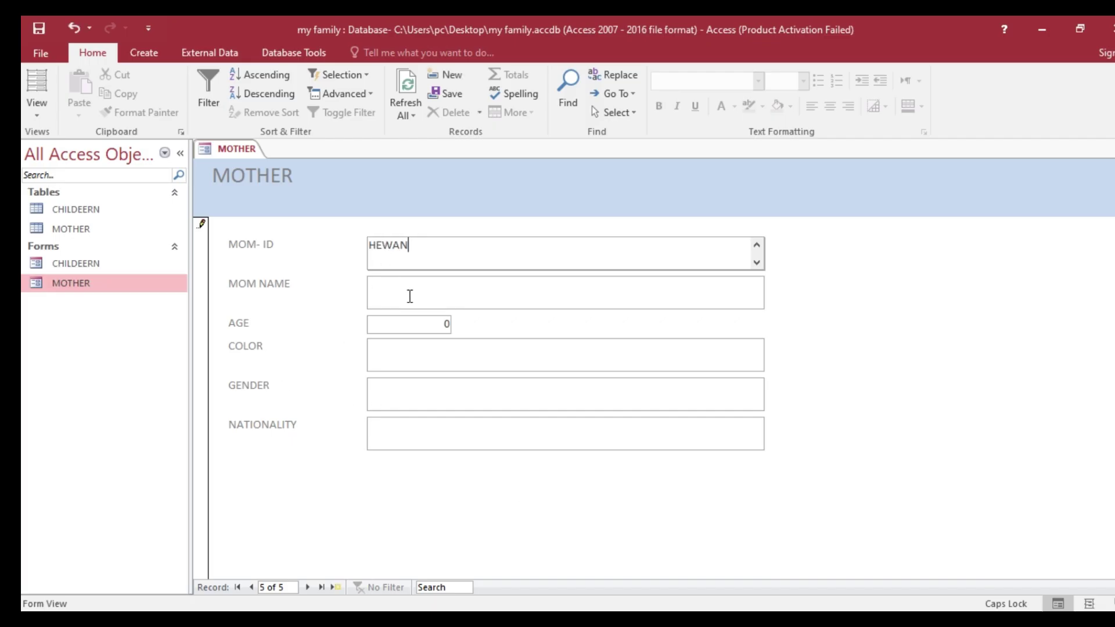
key("BackSpace")
key("BackSpace")
key("BackSpace")
key("BackSpace")
type("M00")
key("alt+Tab")
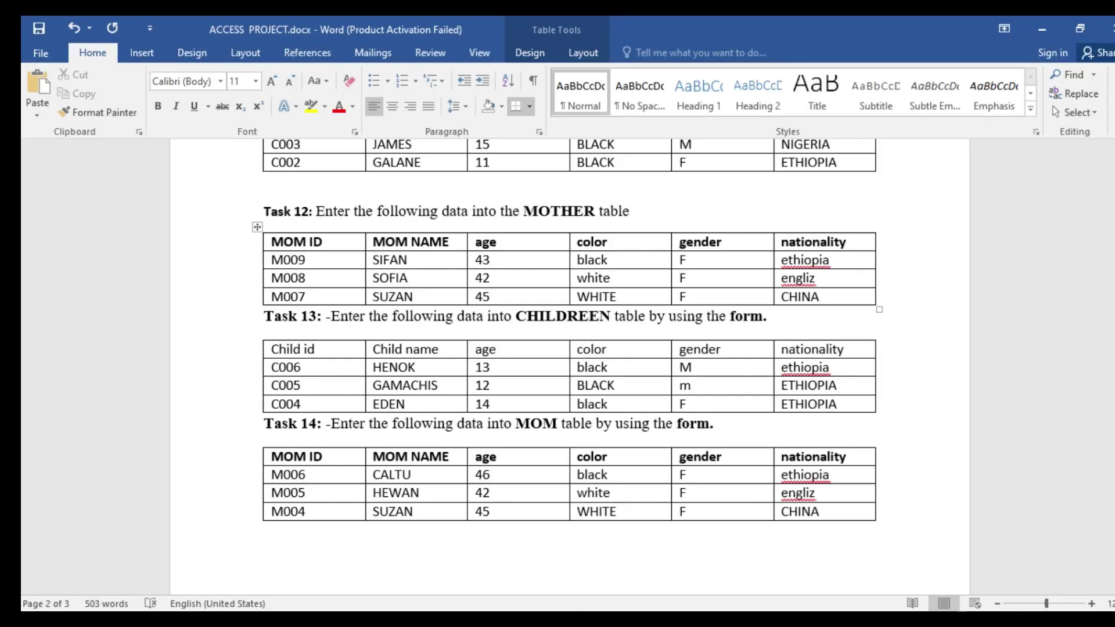
key("alt+Tab")
type("5")
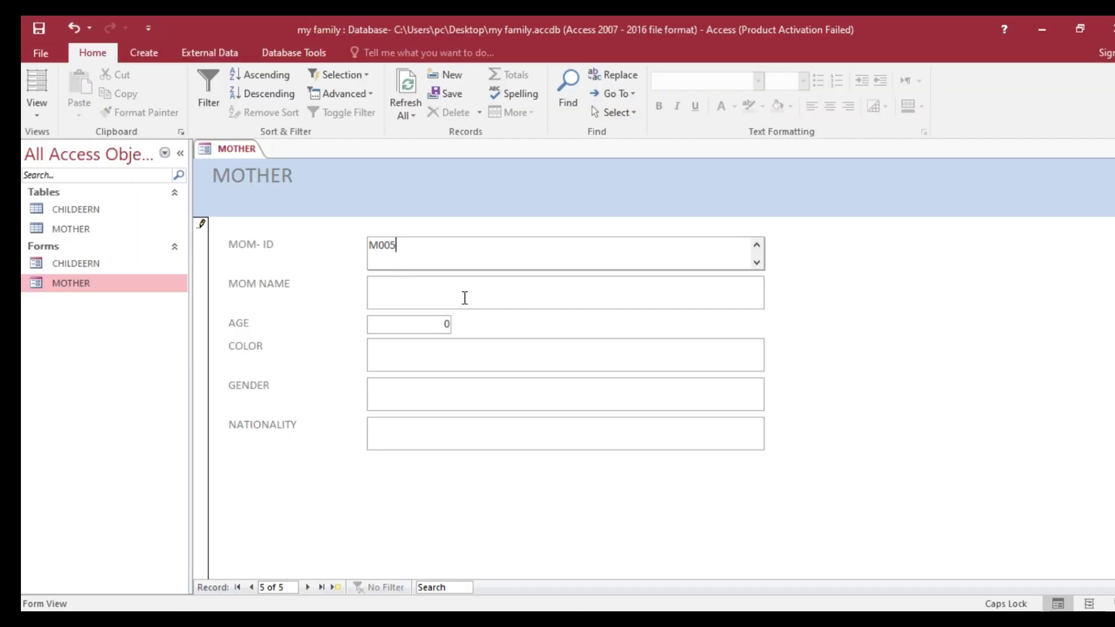
- Fill in name HEWAN, age 56, color BLACK, gender F and nationality ETHIOPIA
left_click(456, 297)
type("HEWAN")
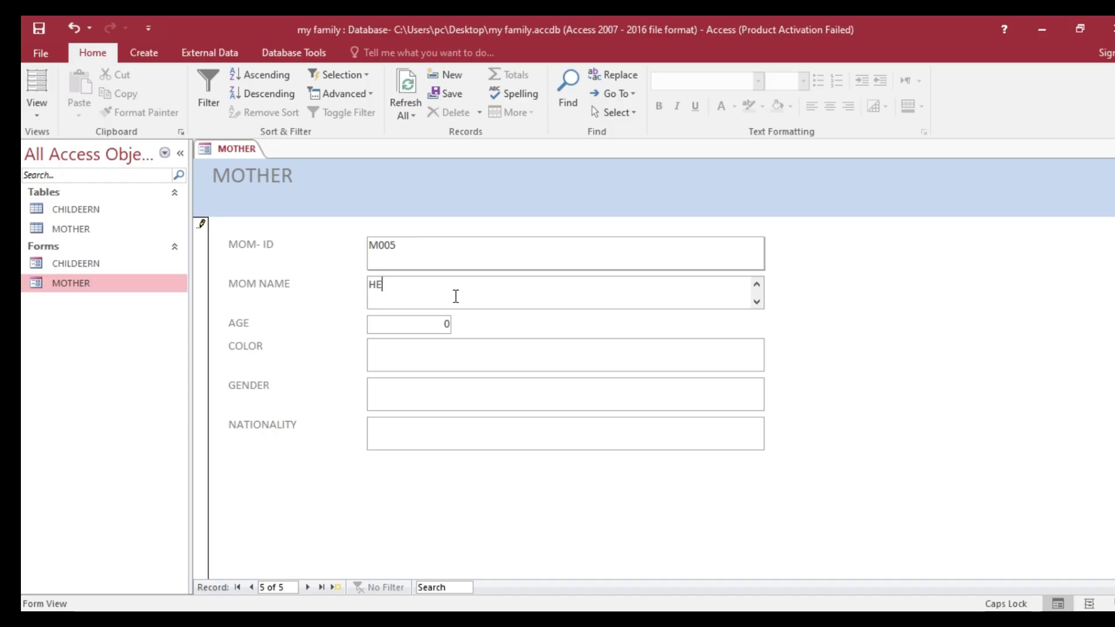
left_click(442, 324)
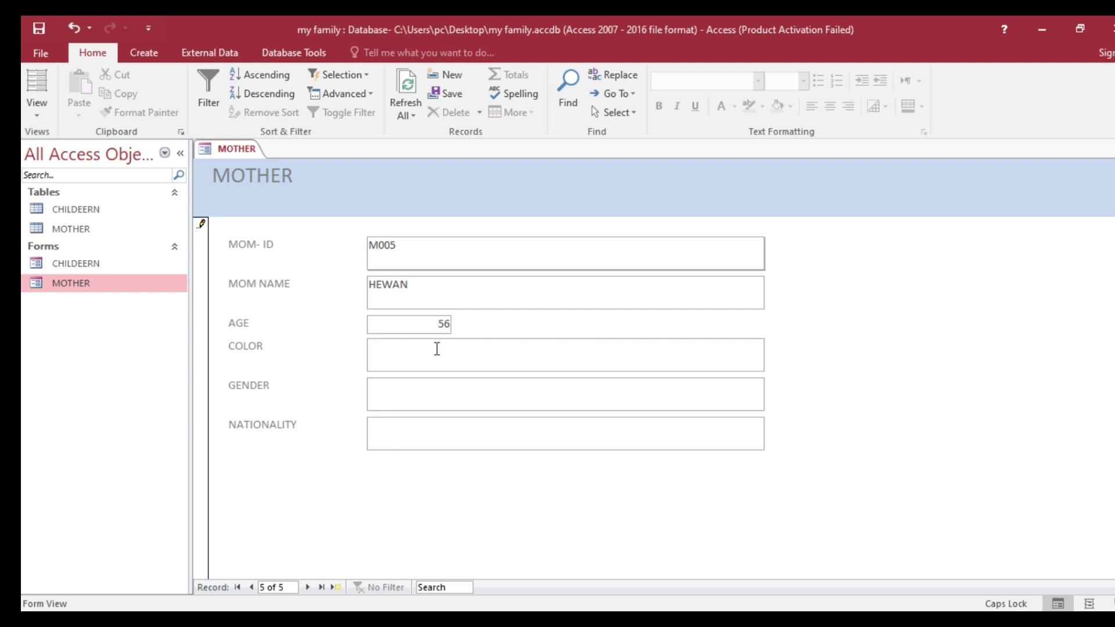
left_click(438, 352)
type("BLACK")
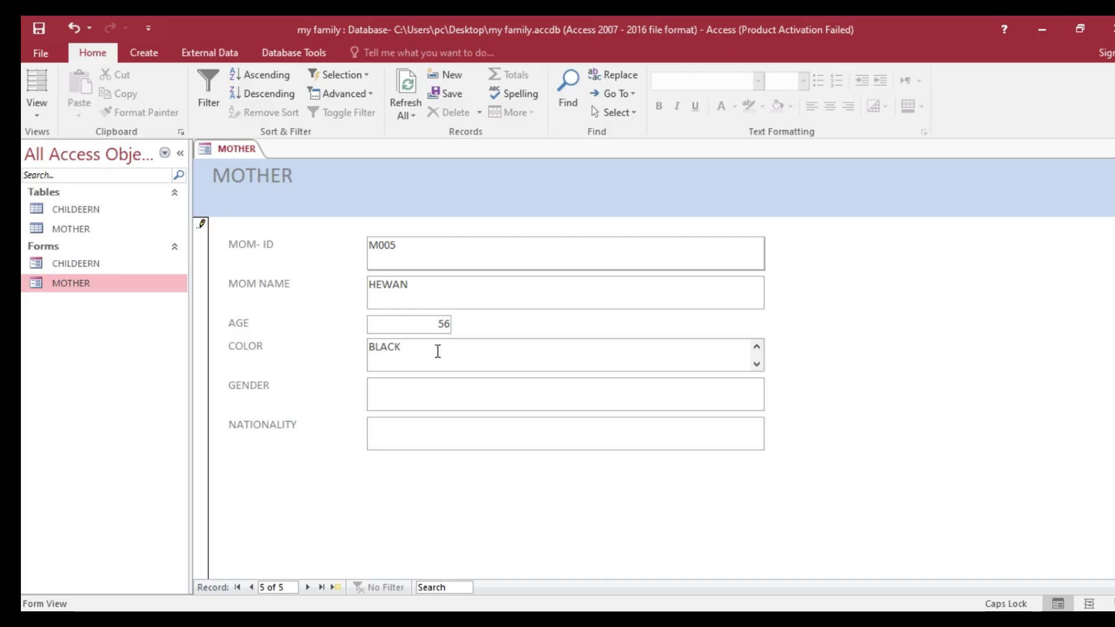
left_click(409, 399)
left_click(418, 436)
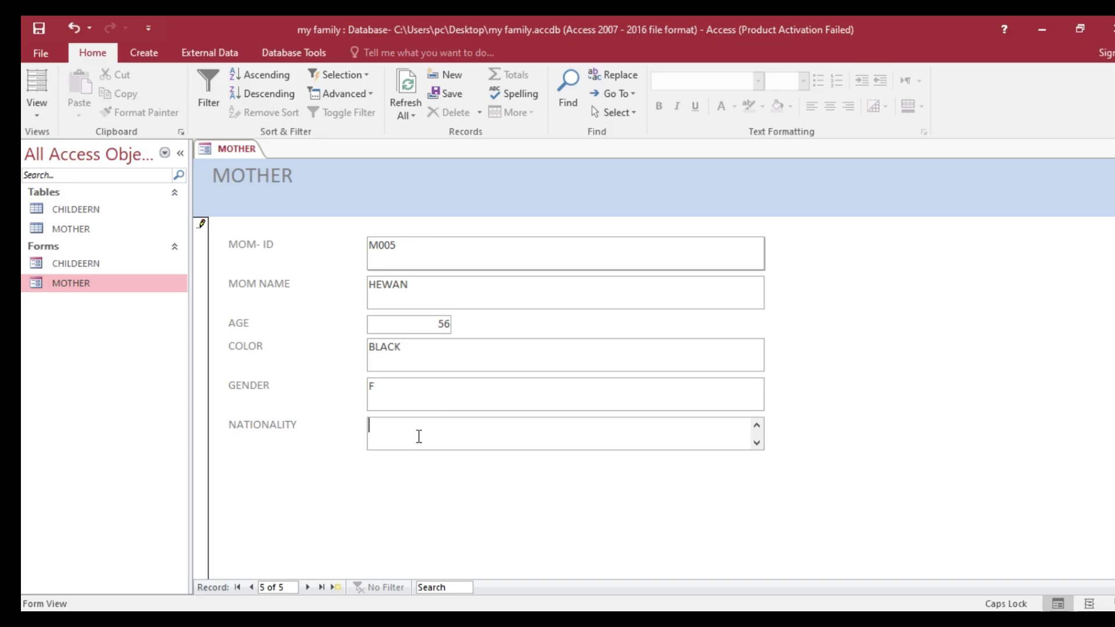
type("ETHIOPIA")
- Save the HEWAN record, close all, verify it in the MOTHER table, then select the MOTHER form
right_click(240, 151)
left_click(279, 163)
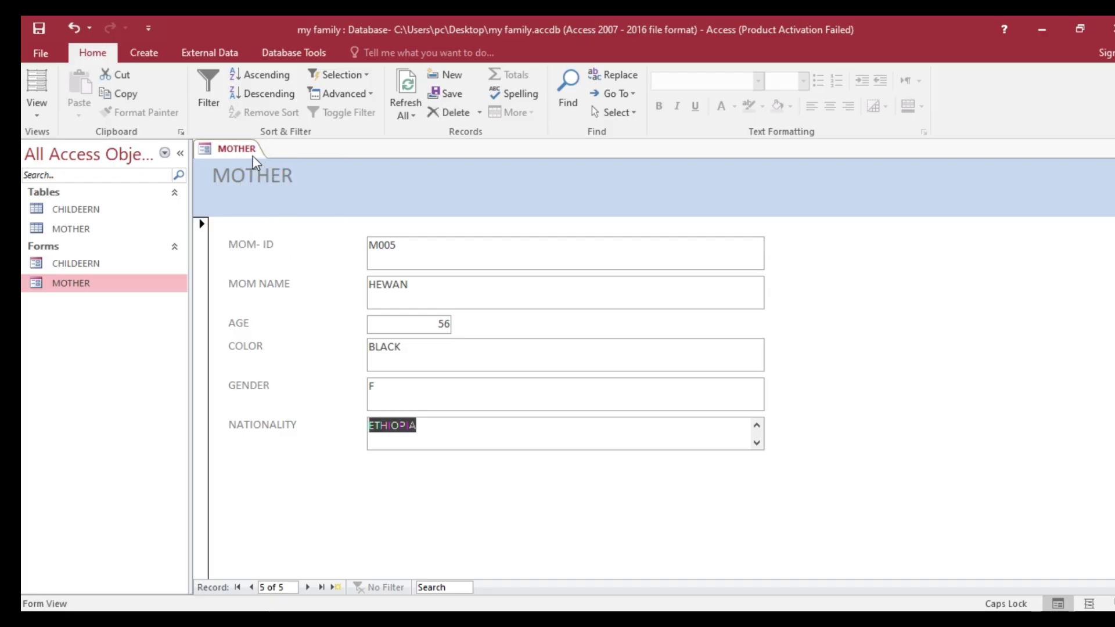
right_click(240, 150)
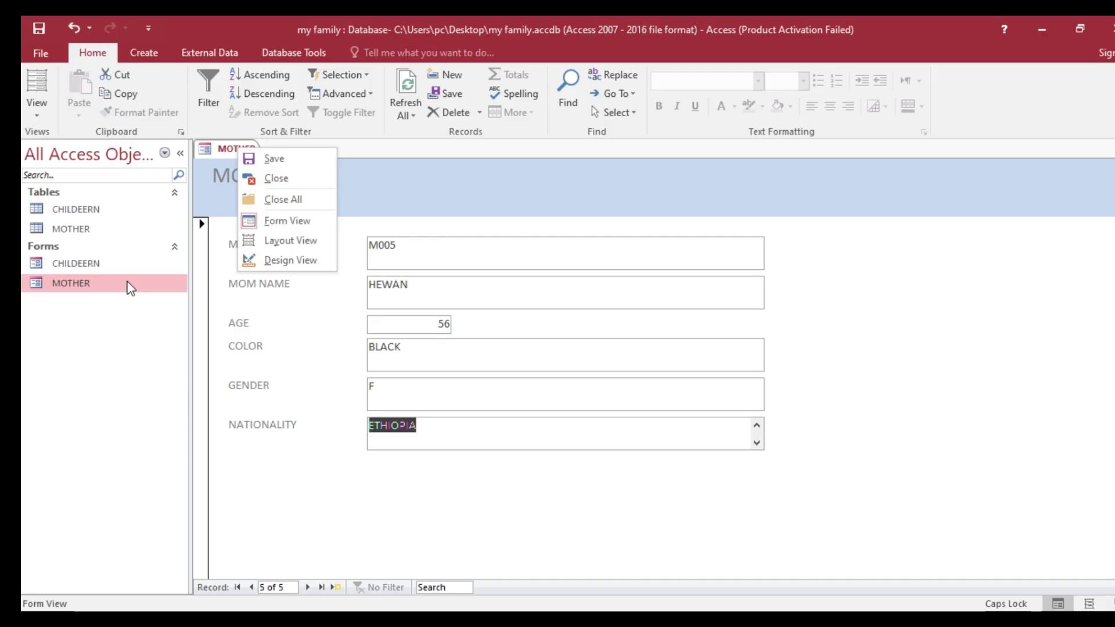
left_click(283, 199)
double_click(106, 231)
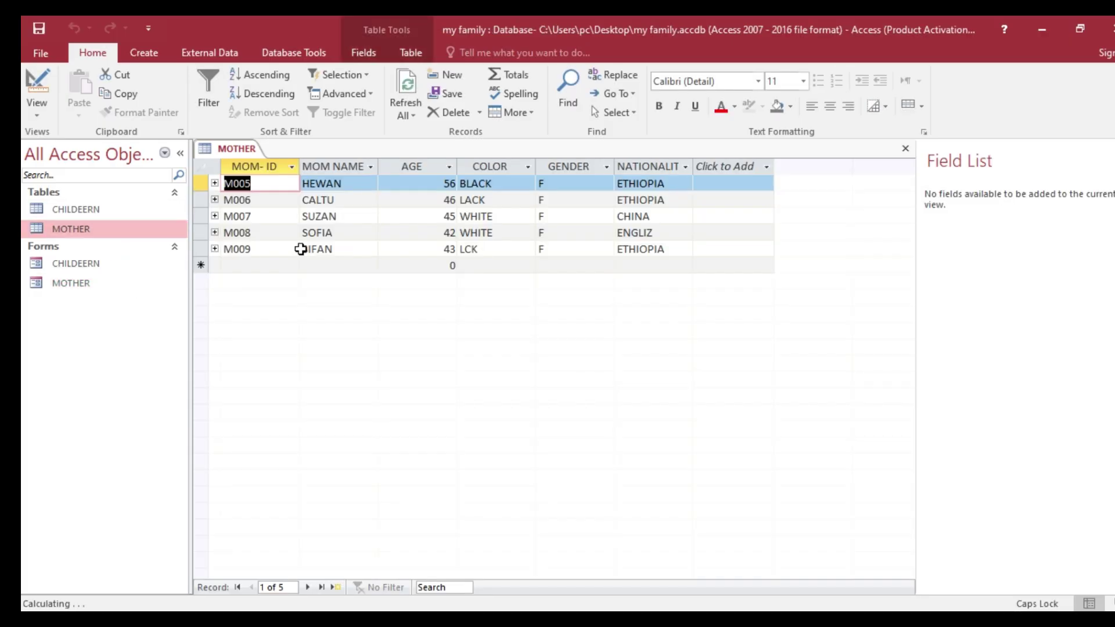
right_click(242, 150)
left_click(281, 179)
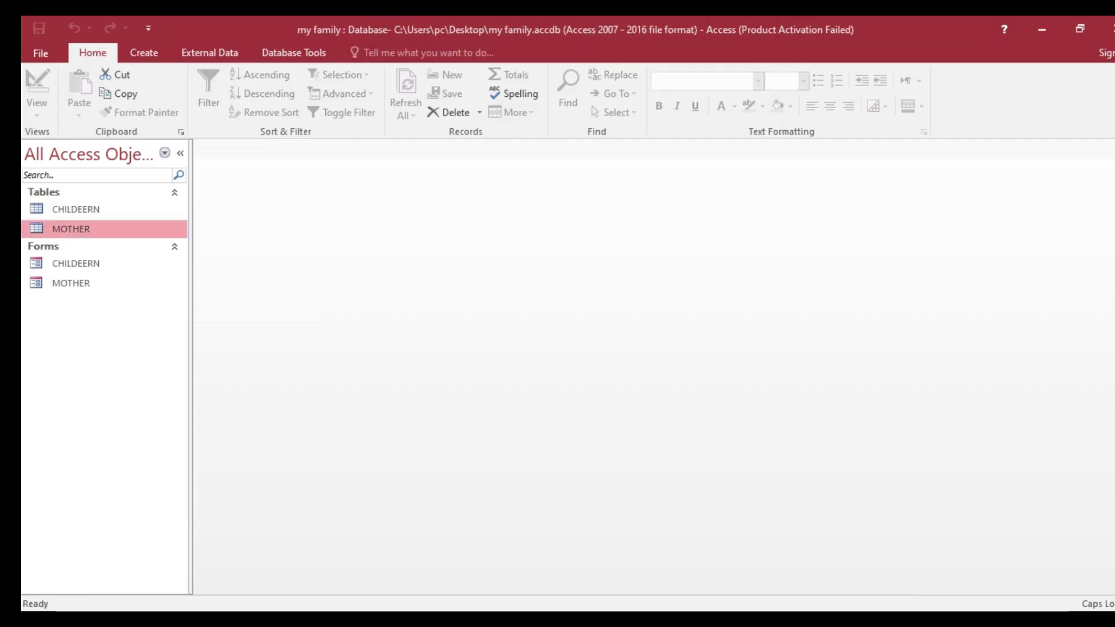
left_click(609, 619)
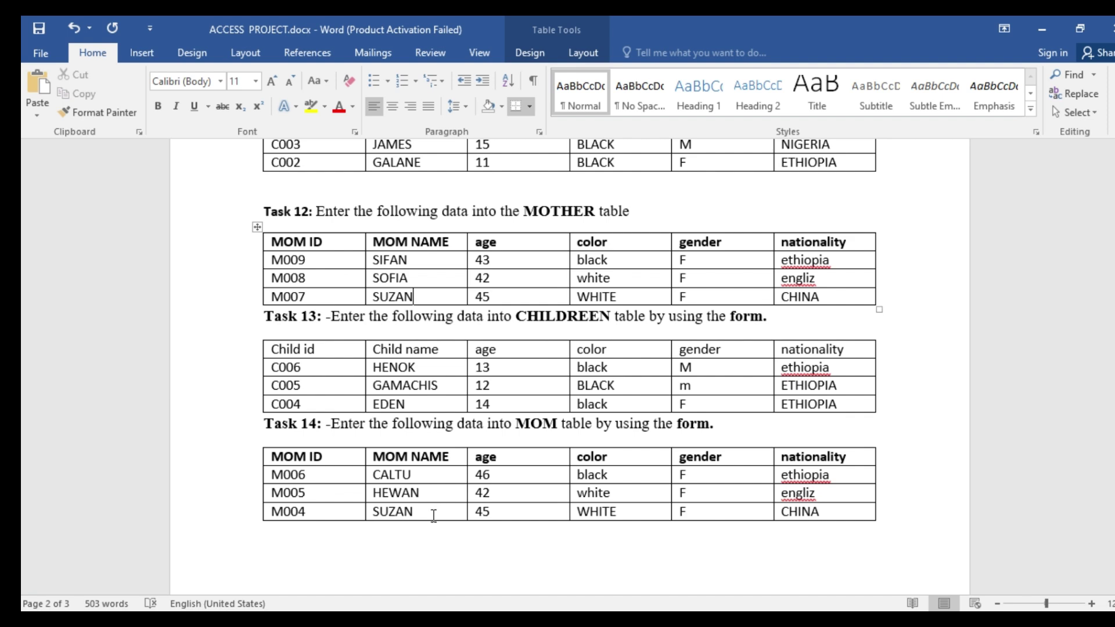
left_click(459, 619)
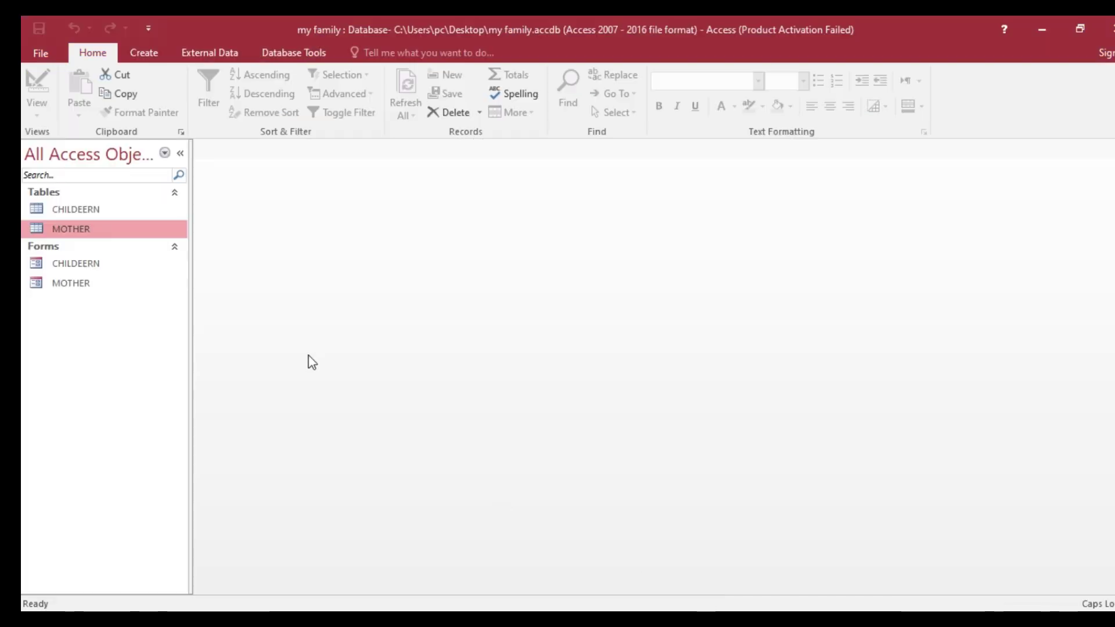
left_click(71, 284)
- Open the MOTHER form and start a new record with MOM-ID M004 and name SUZAAN
double_click(70, 284)
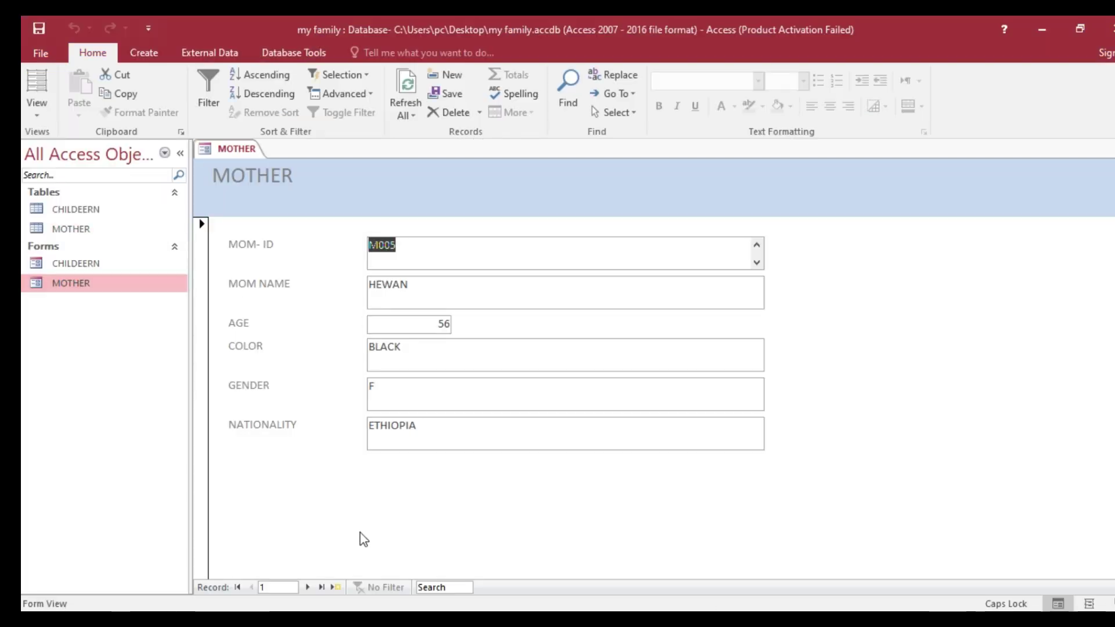
left_click(334, 587)
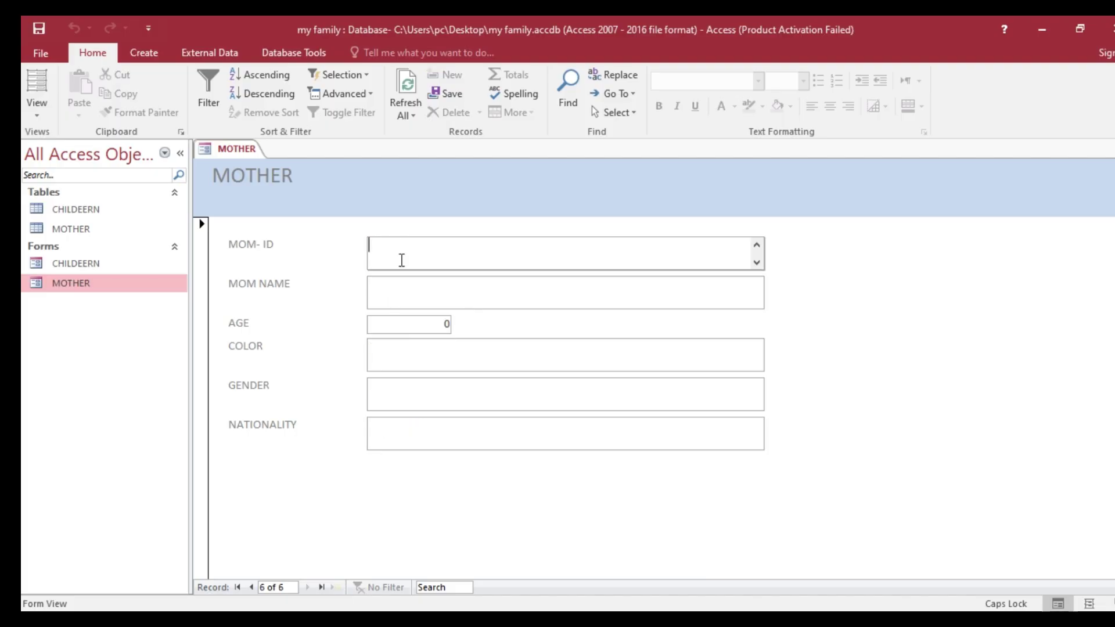
type("M00")
left_click(616, 619)
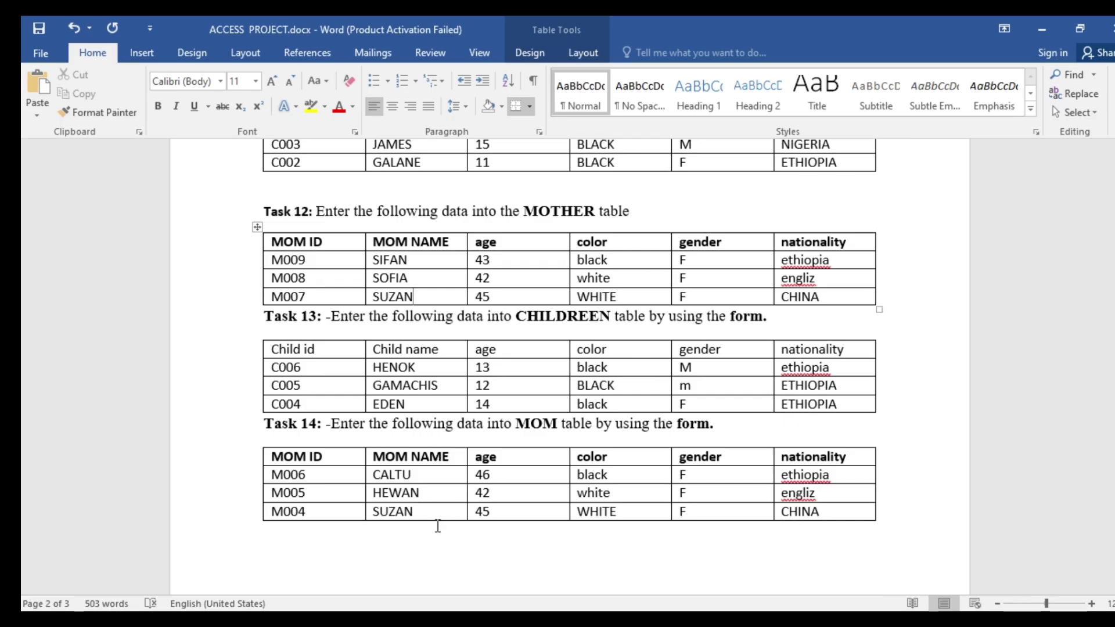
left_click(604, 620)
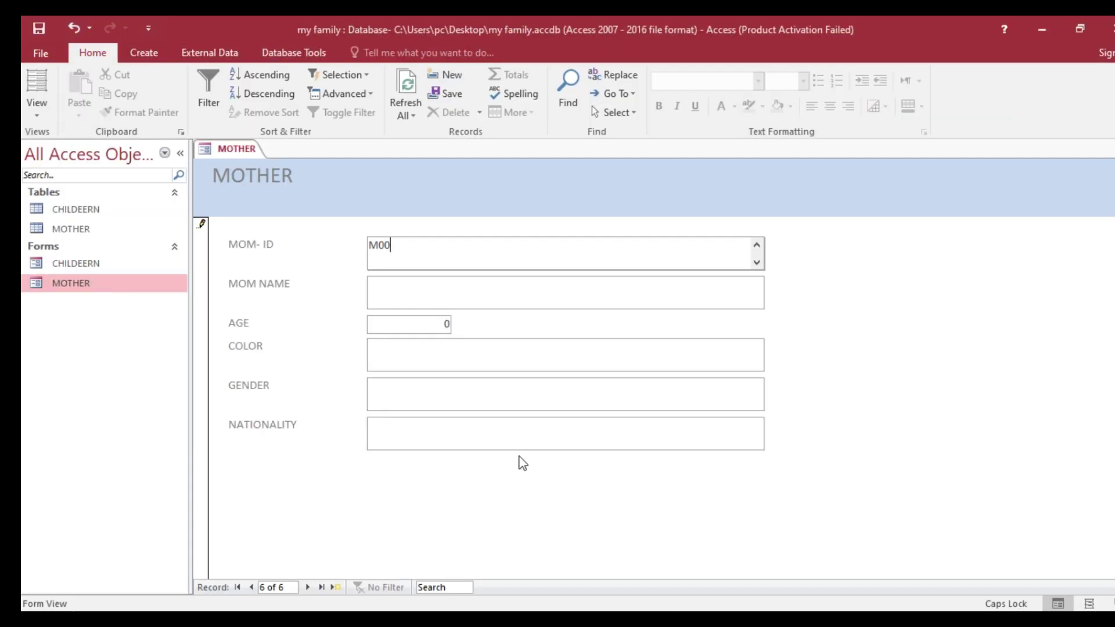
type("4")
left_click(393, 290)
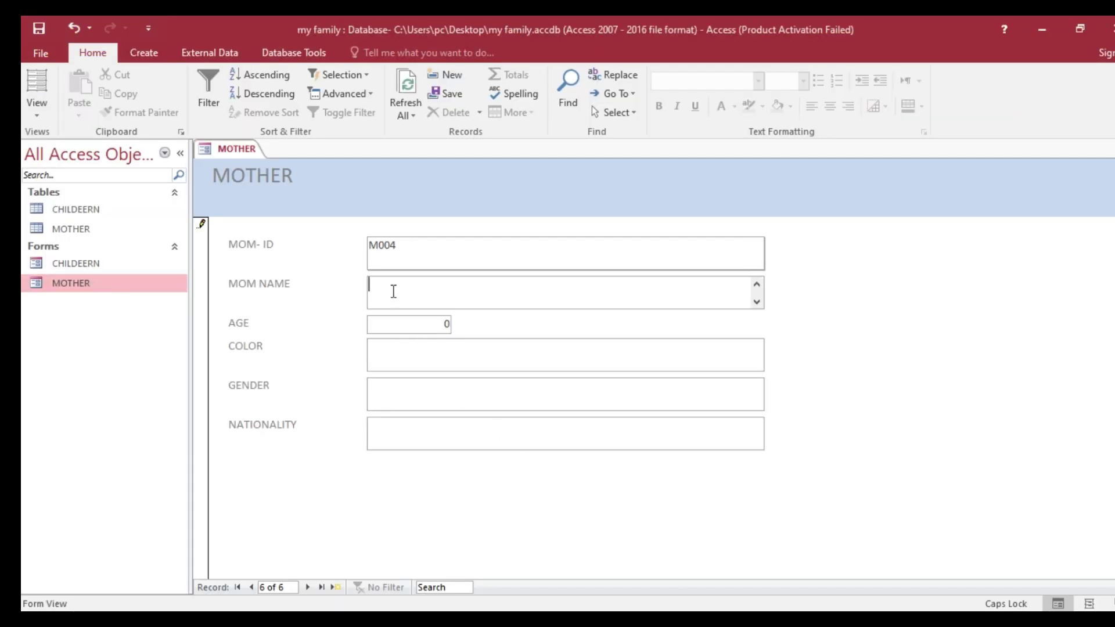
type("SU")
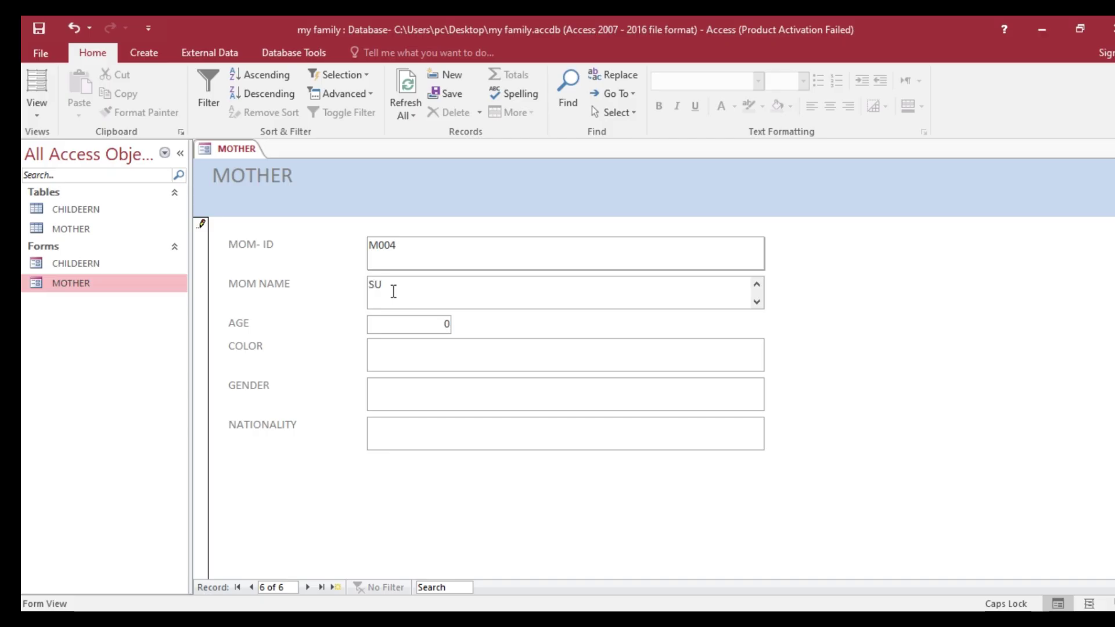
type("ZAAN")
- Enter age 47, color WHITE, gender F and nationality CHINA for SUZAAN
left_click(419, 328)
type("47")
left_click(422, 359)
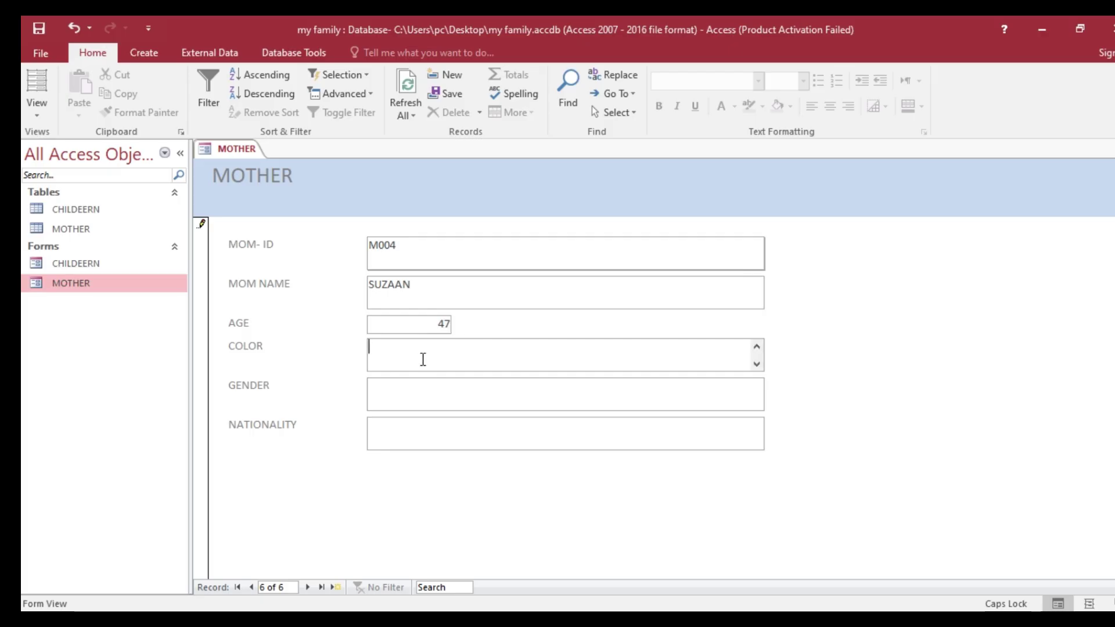
type("WH")
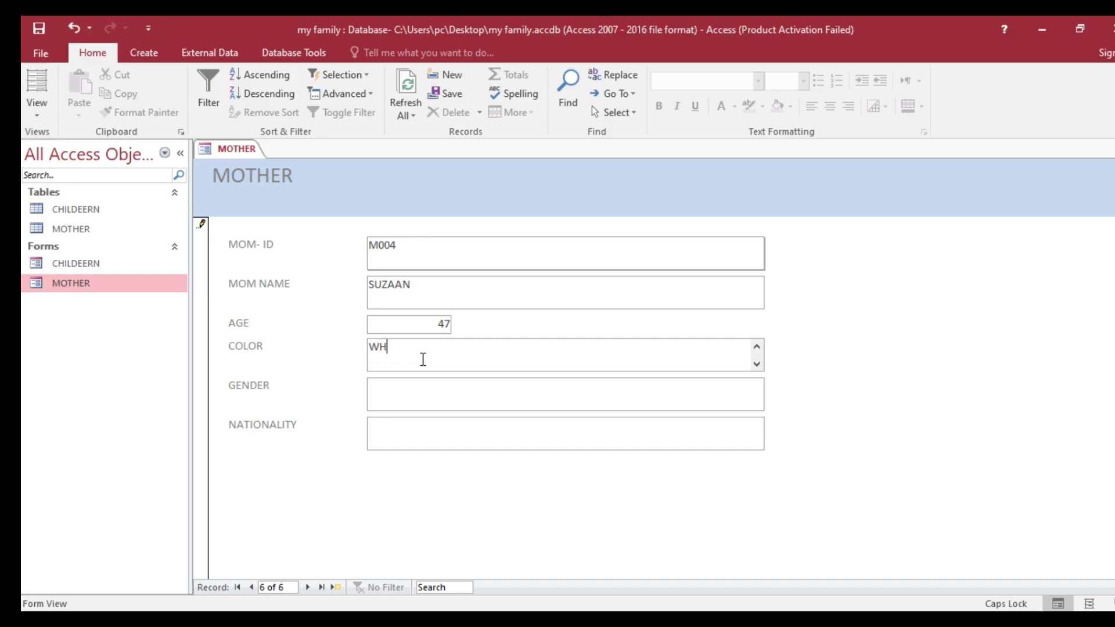
type("ITE")
left_click(426, 407)
type("F")
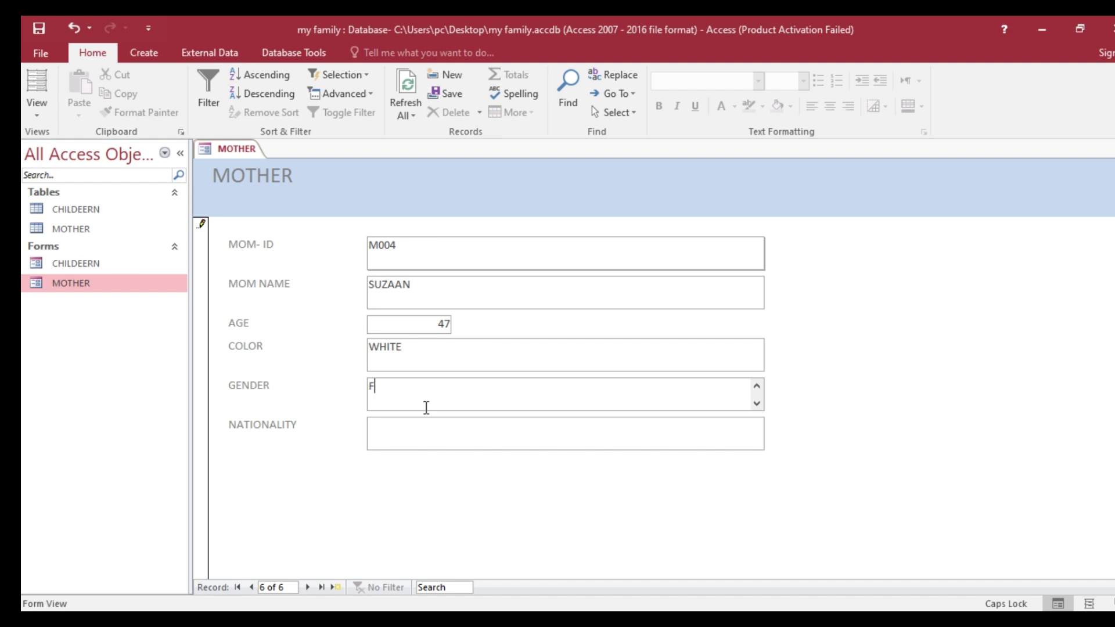
left_click(427, 431)
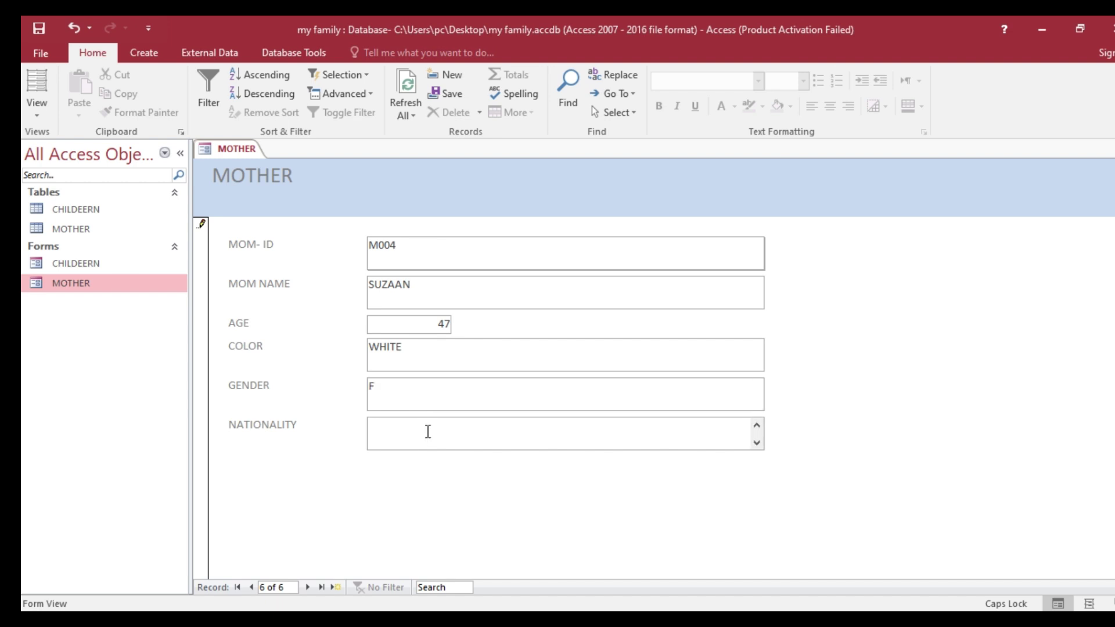
type("CHINA")
- Save the SUZAAN record, close all, and verify it in the MOTHER table before closing it
right_click(245, 151)
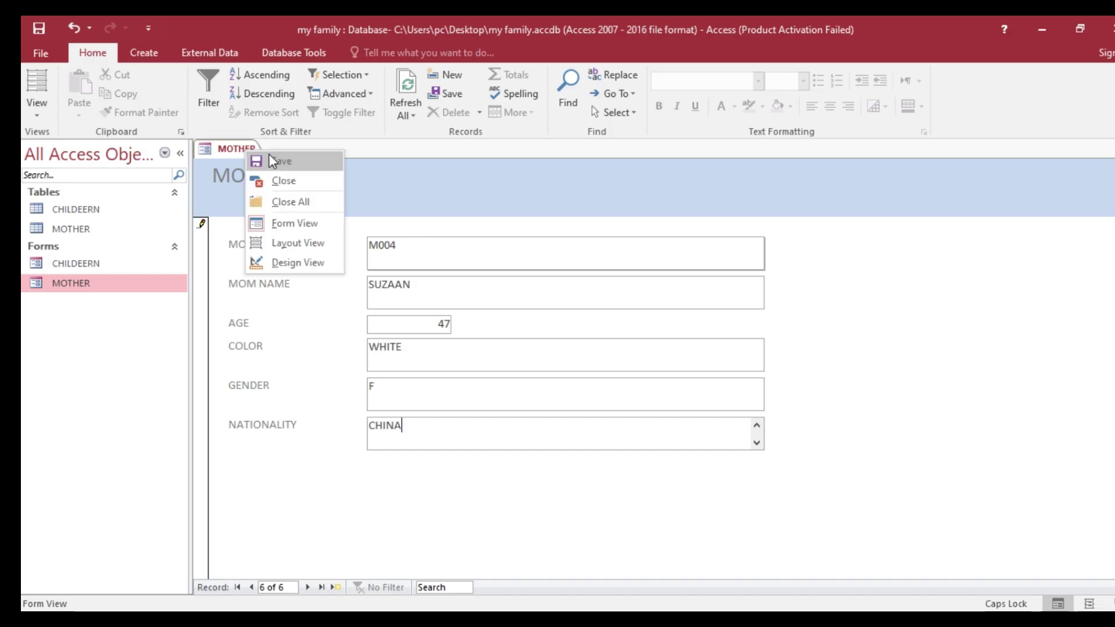
left_click(272, 159)
right_click(245, 151)
left_click(290, 202)
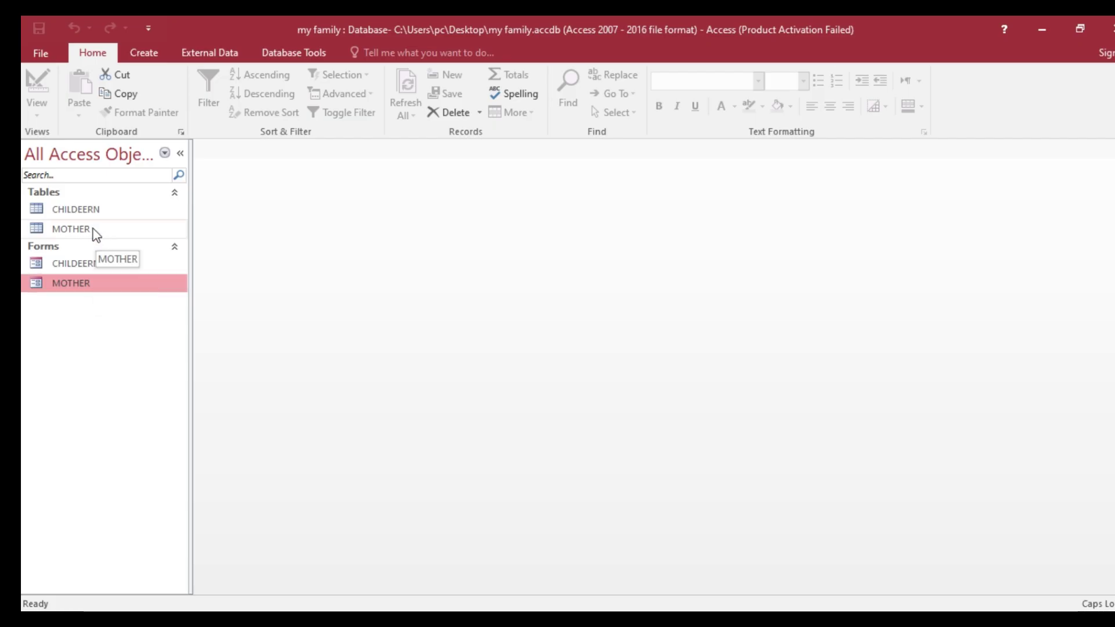
double_click(71, 229)
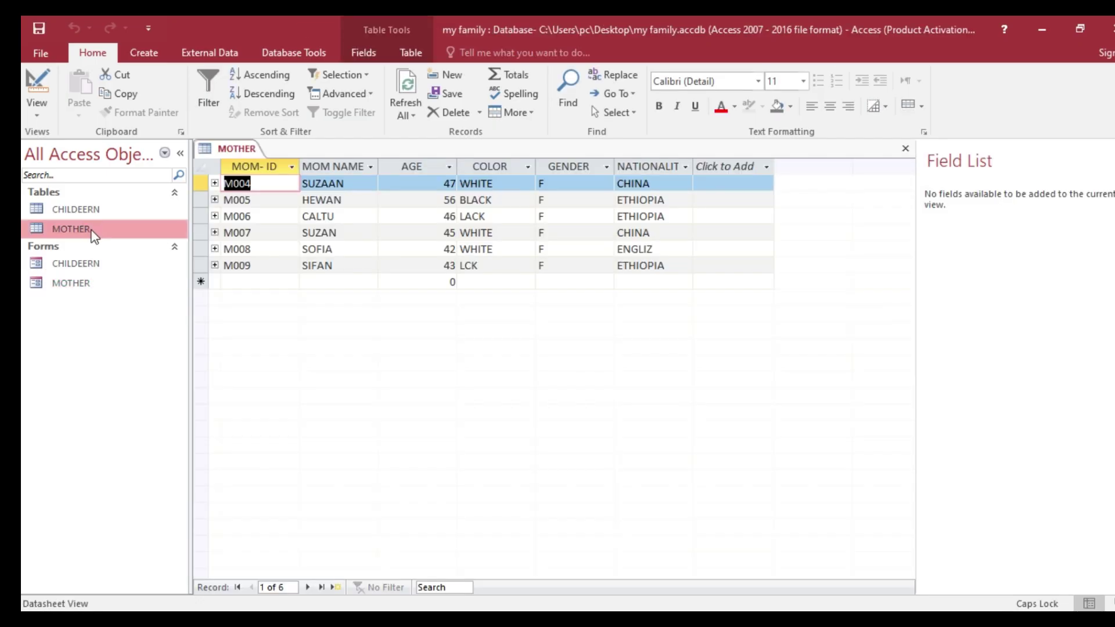
right_click(228, 150)
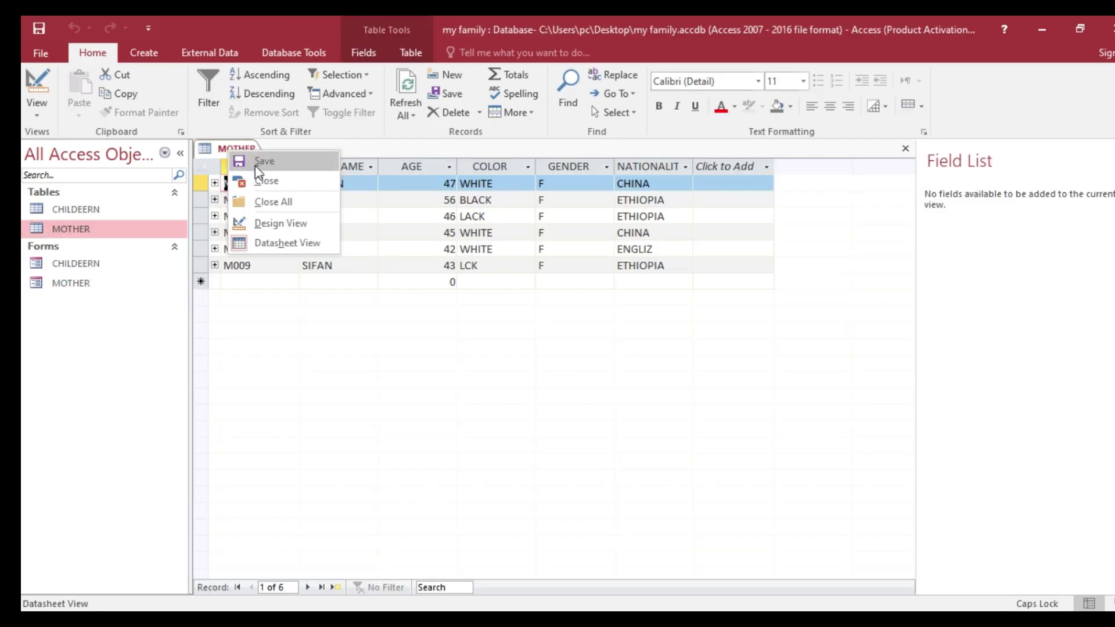
left_click(269, 183)
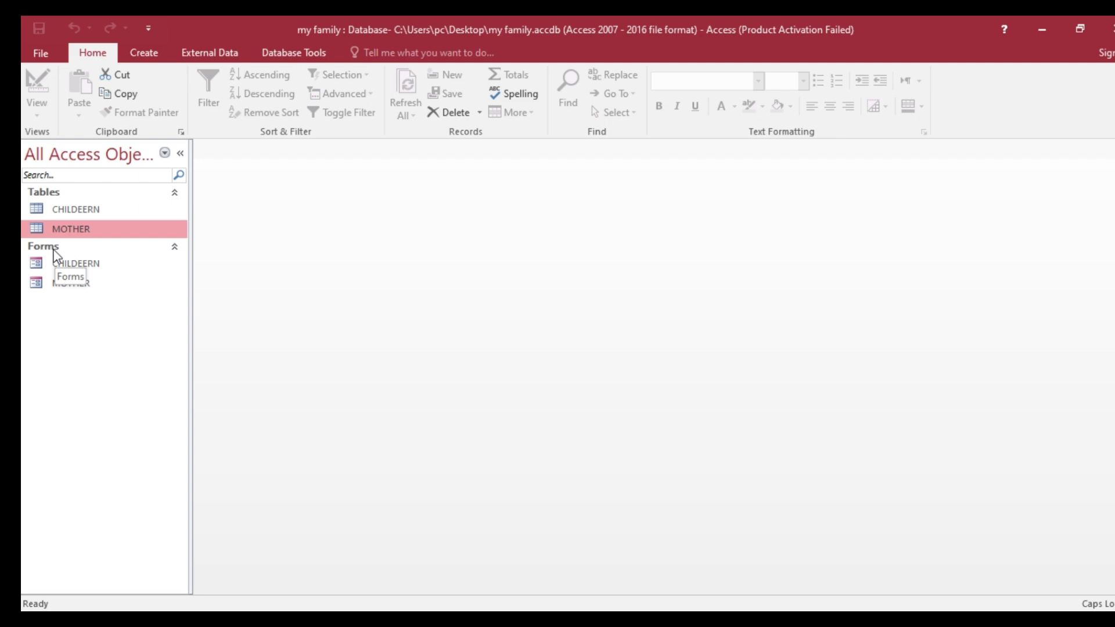
- Scroll the Word task sheet to Tasks 15–17: female children, white mothers and the update query
left_click(685, 623)
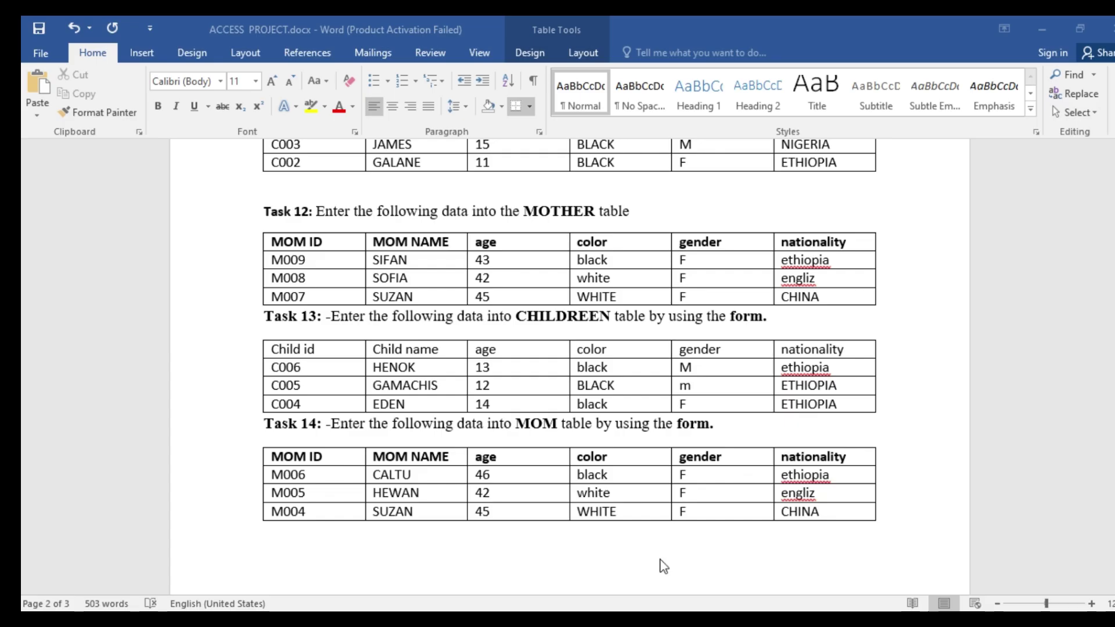
scroll(507, 401, "down", 10)
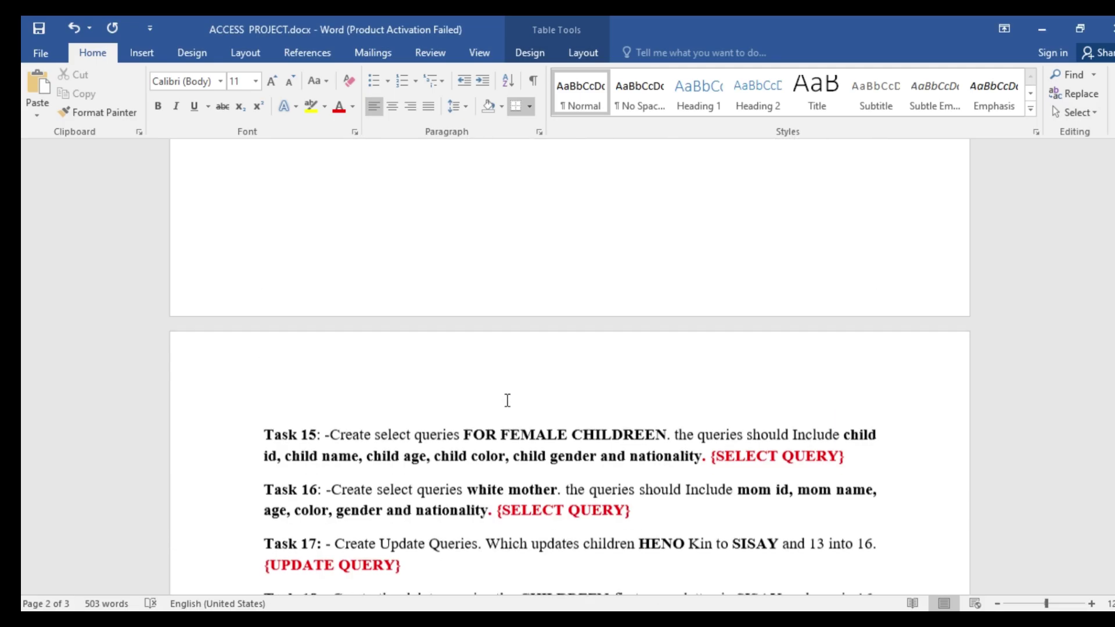
scroll(505, 389, "down", 1)
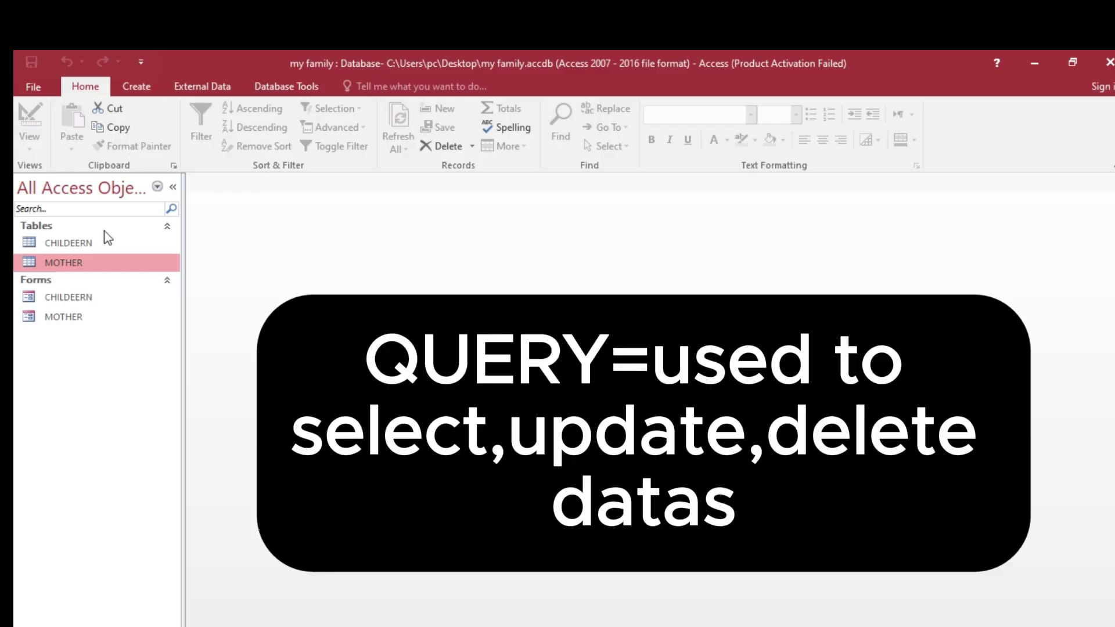
- Start a new query design based on the CHILDEERN table
left_click(145, 89)
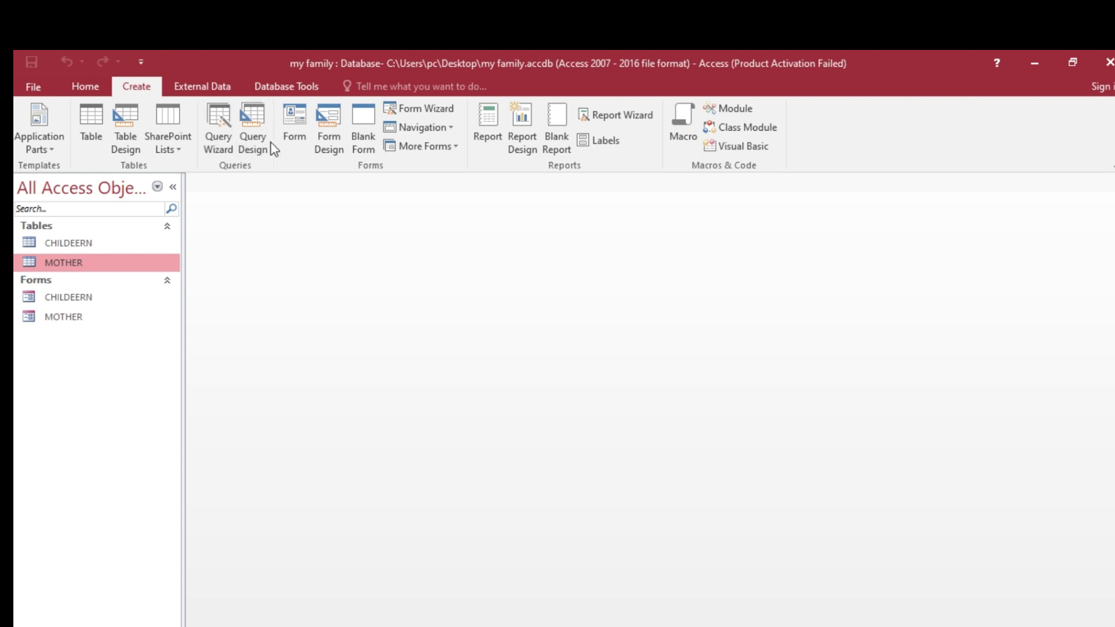
left_click(257, 136)
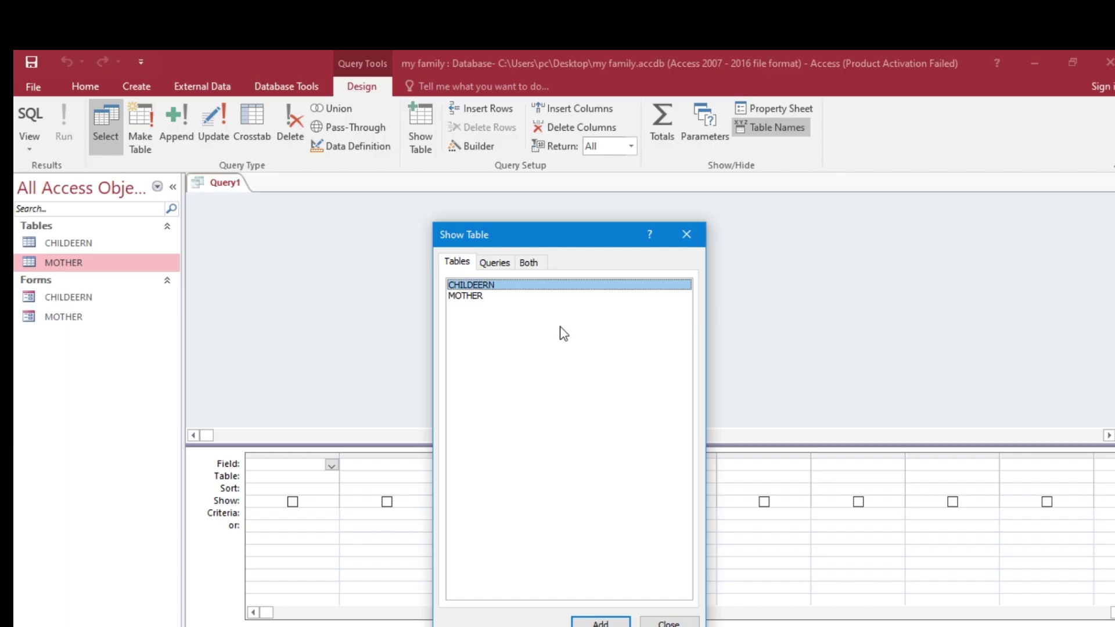
left_click_drag(589, 242, 607, 182)
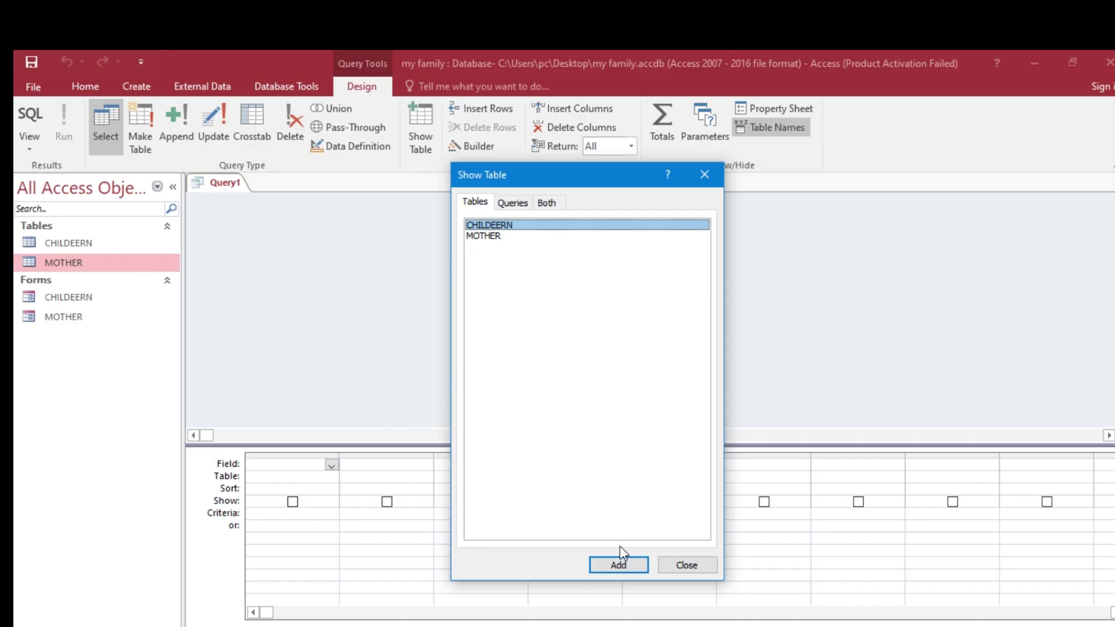
left_click(610, 563)
left_click(683, 564)
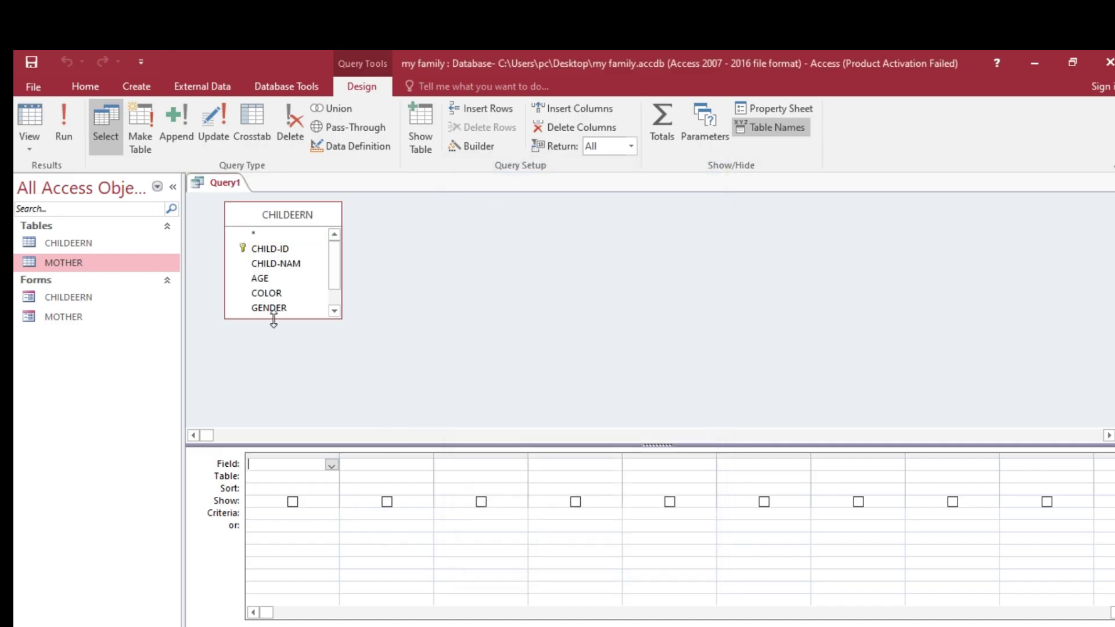
- Add CHILD-ID, CHILD-NAM, AGE, COLOR, GENDER and NATIONALTY to the query grid
double_click(266, 250)
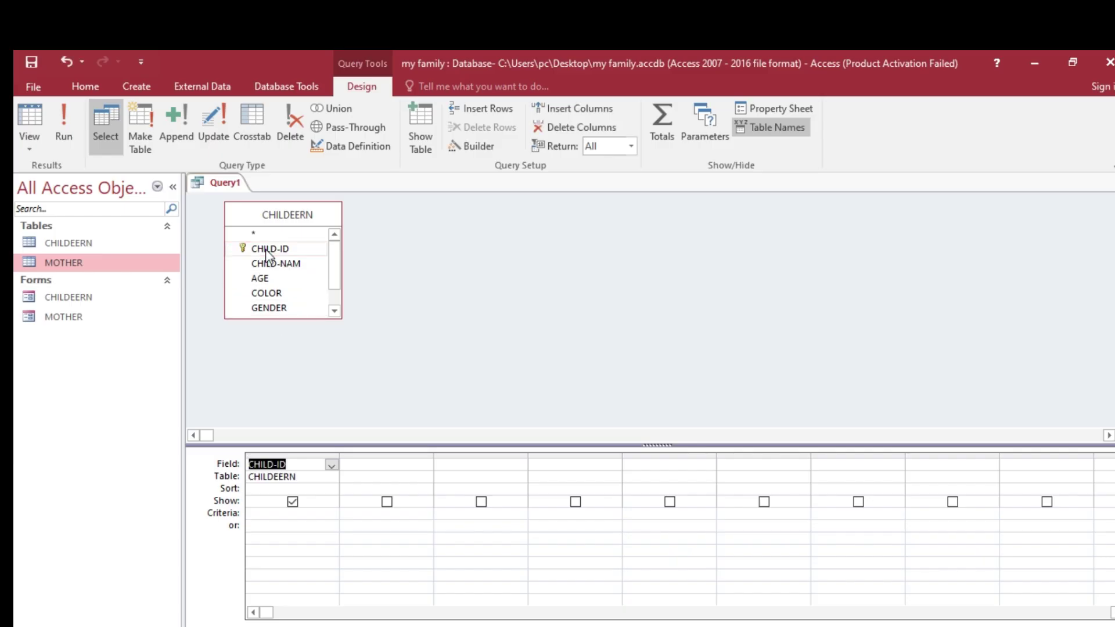
double_click(276, 264)
double_click(272, 278)
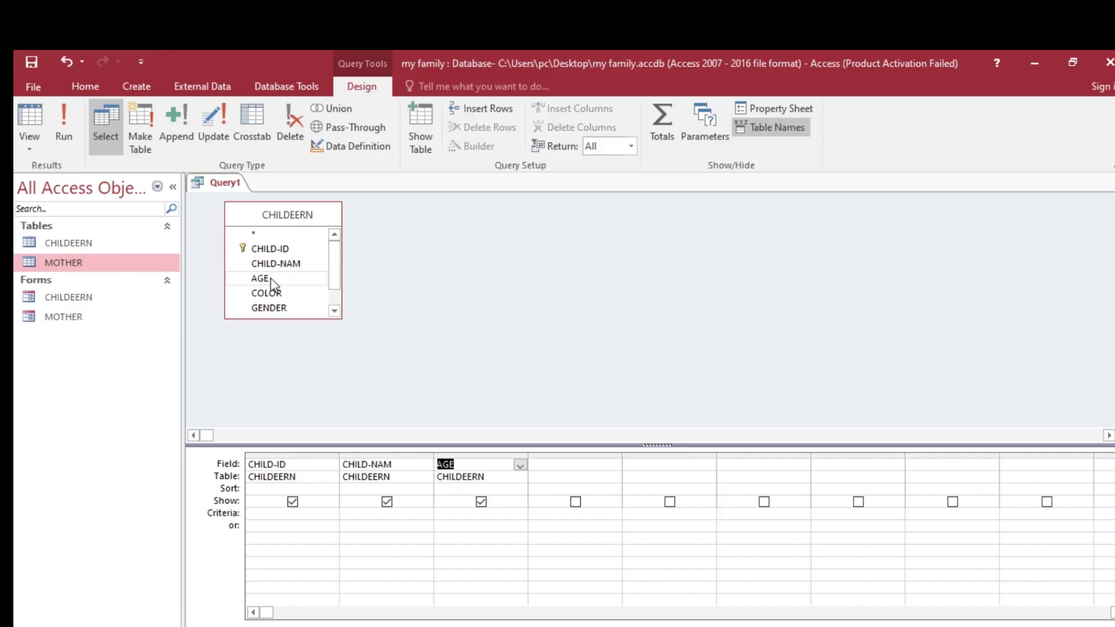
double_click(272, 293)
double_click(276, 309)
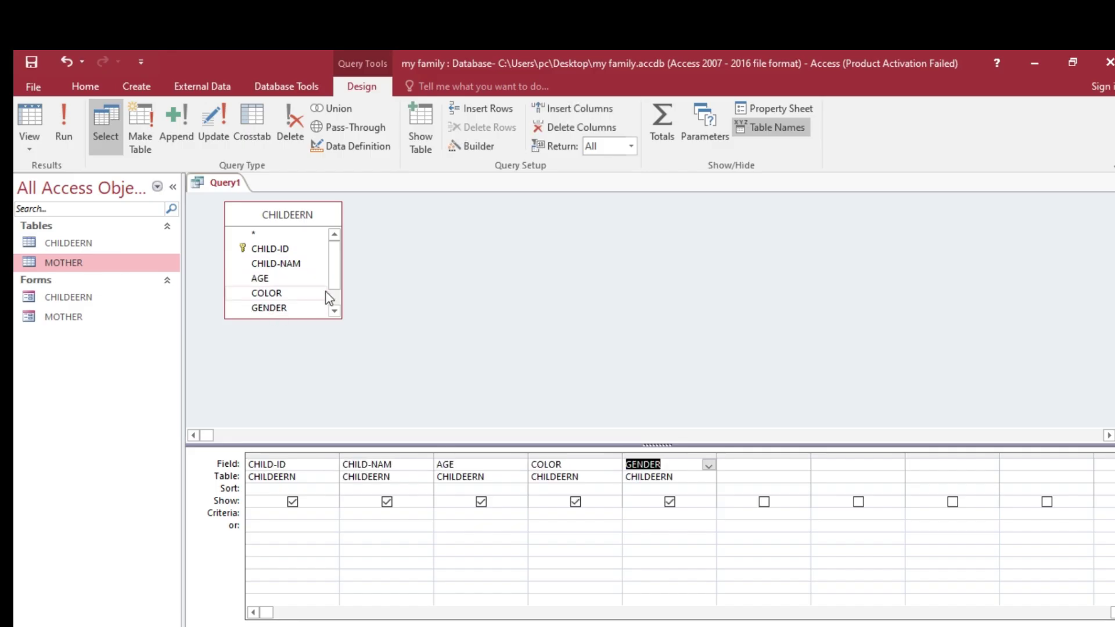
left_click_drag(331, 276, 330, 302)
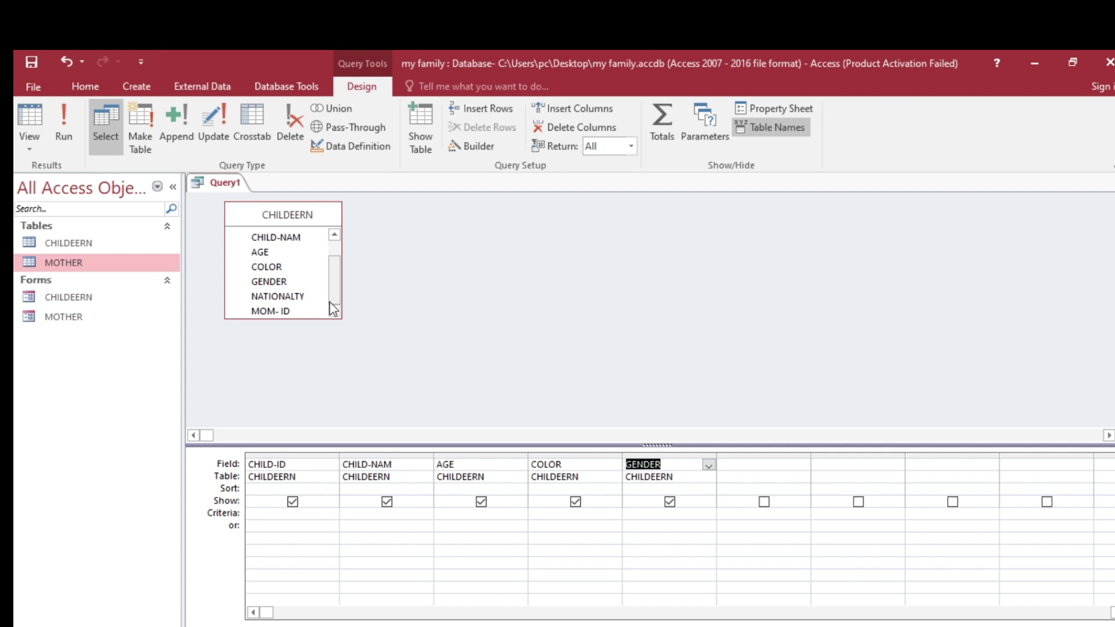
double_click(281, 295)
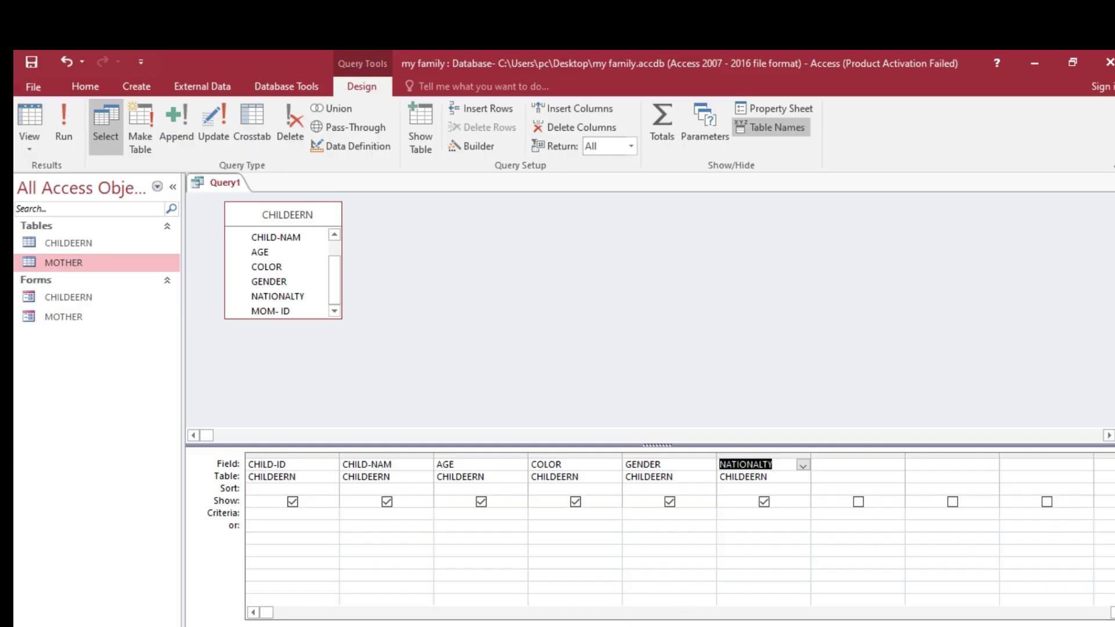
- Compare the query design against the task list in the Word document
left_click(639, 604)
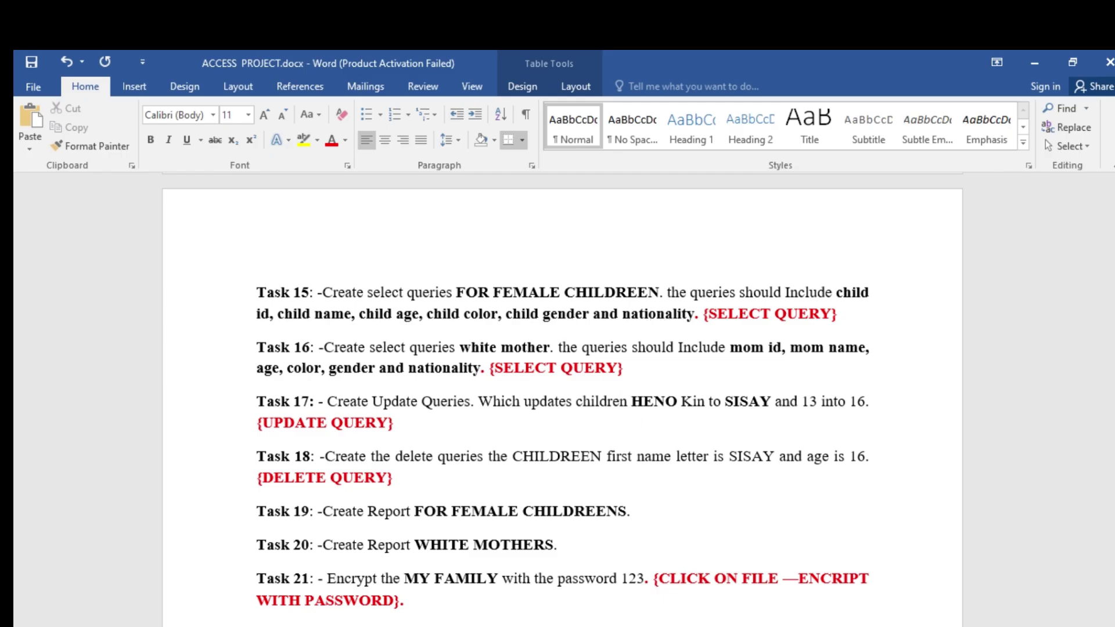
key("alt+Tab")
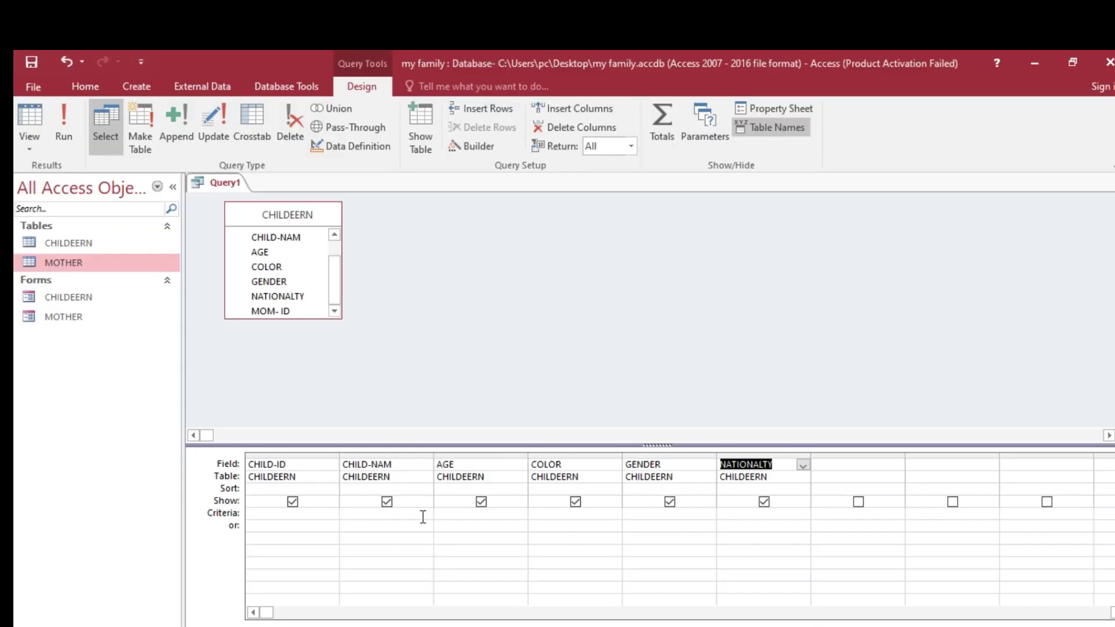
key("alt+Tab")
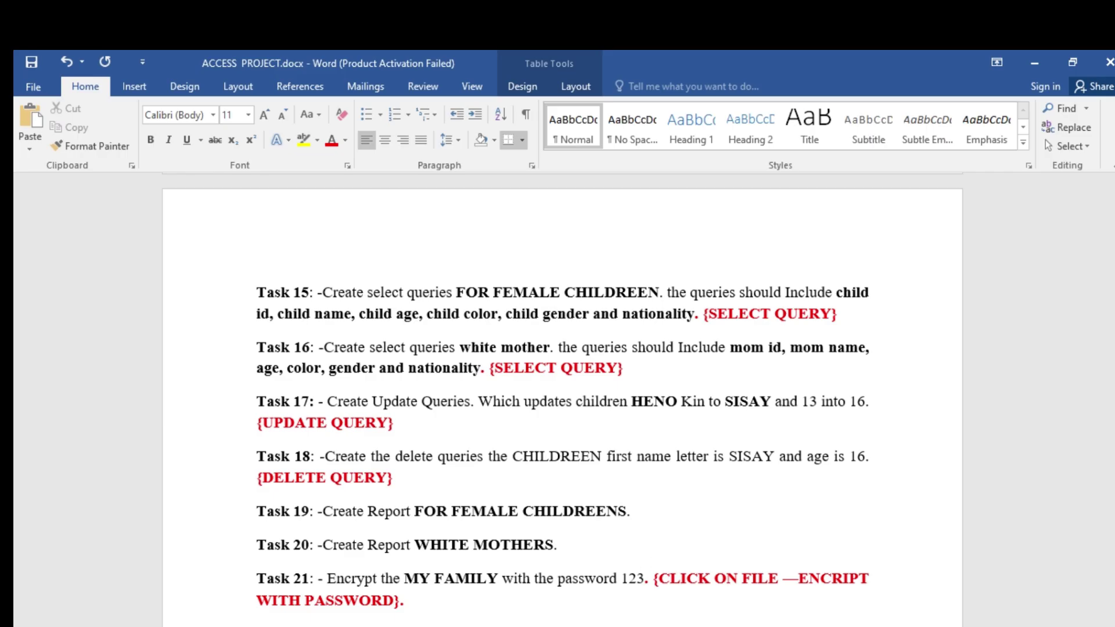
key("alt+Tab")
- View the CHILDEERN table records, then go back to the Query1 design
left_click(70, 240)
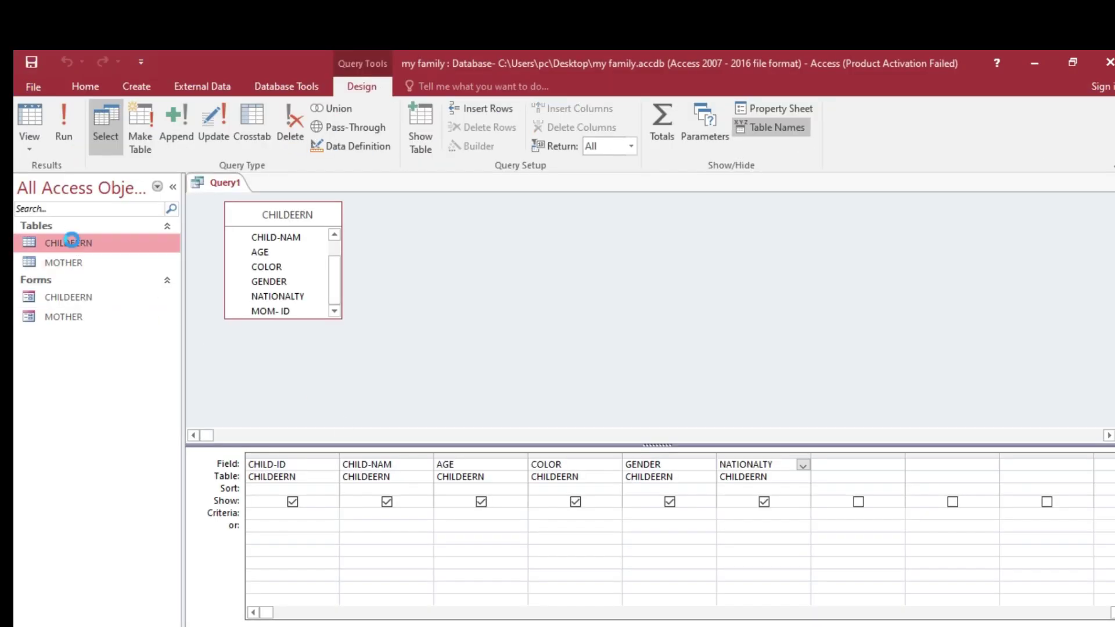
double_click(71, 241)
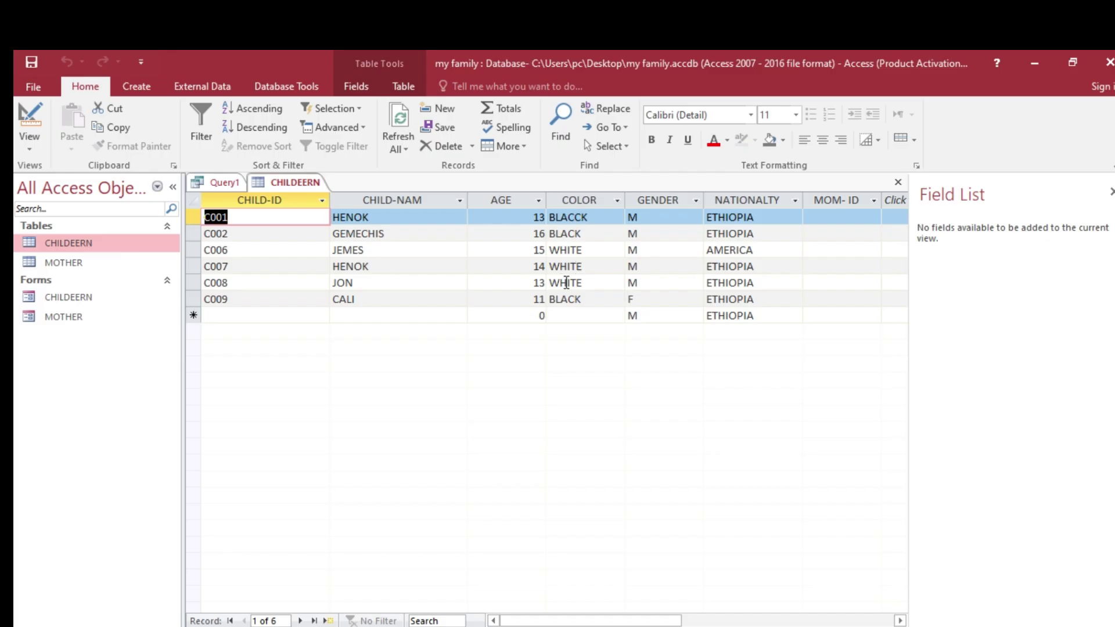
left_click(225, 183)
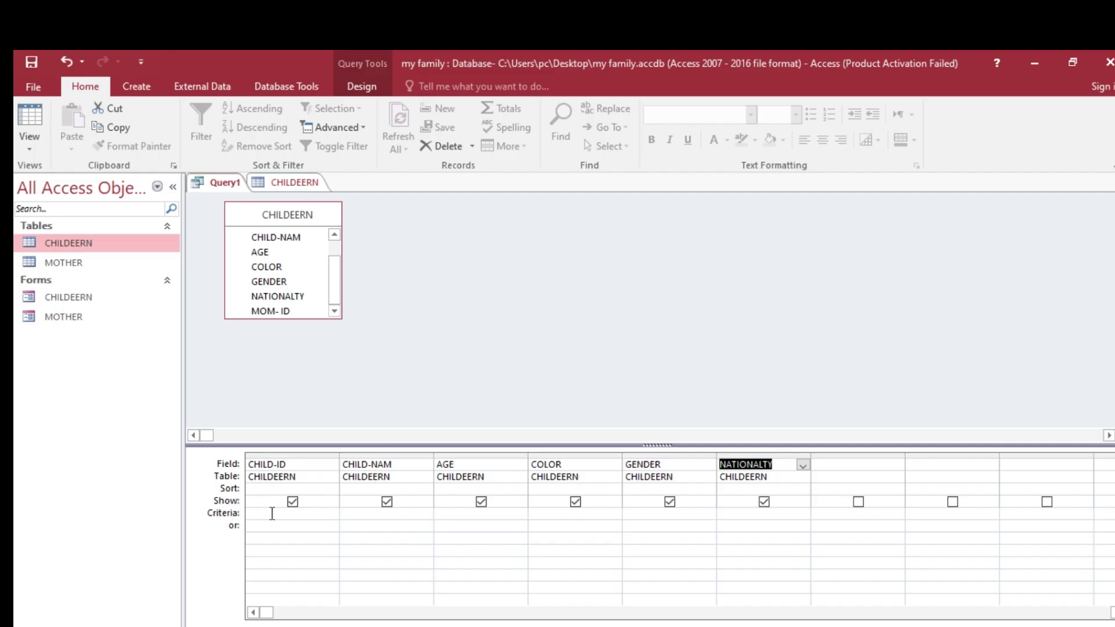
- Set the GENDER criterion to F and run Query1, returning only C009 CALI
left_click(646, 513)
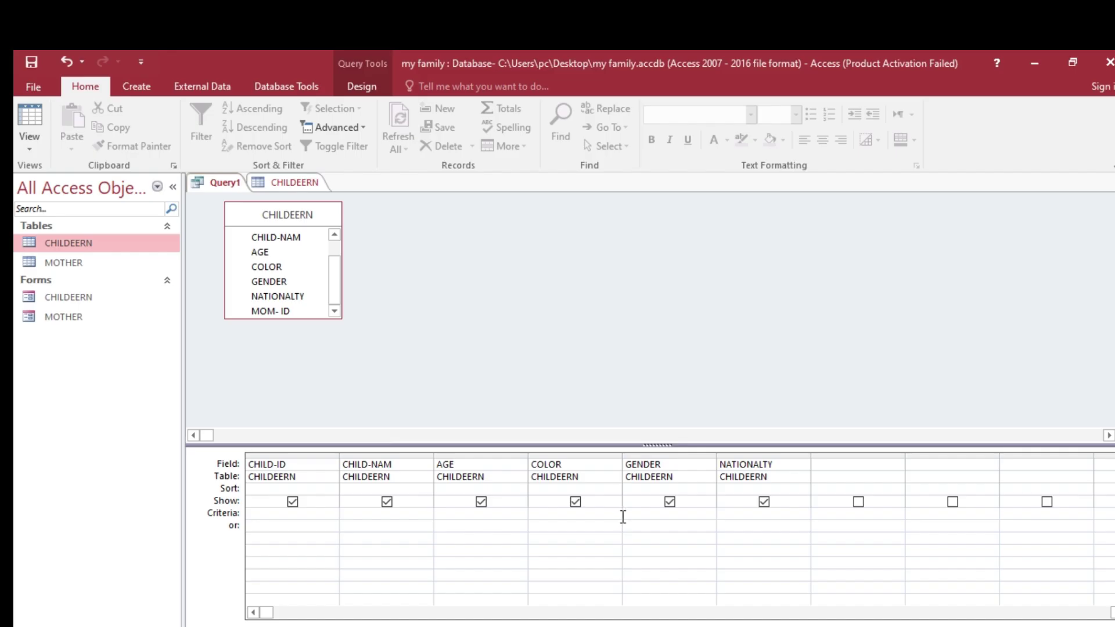
left_click(623, 517)
type("F")
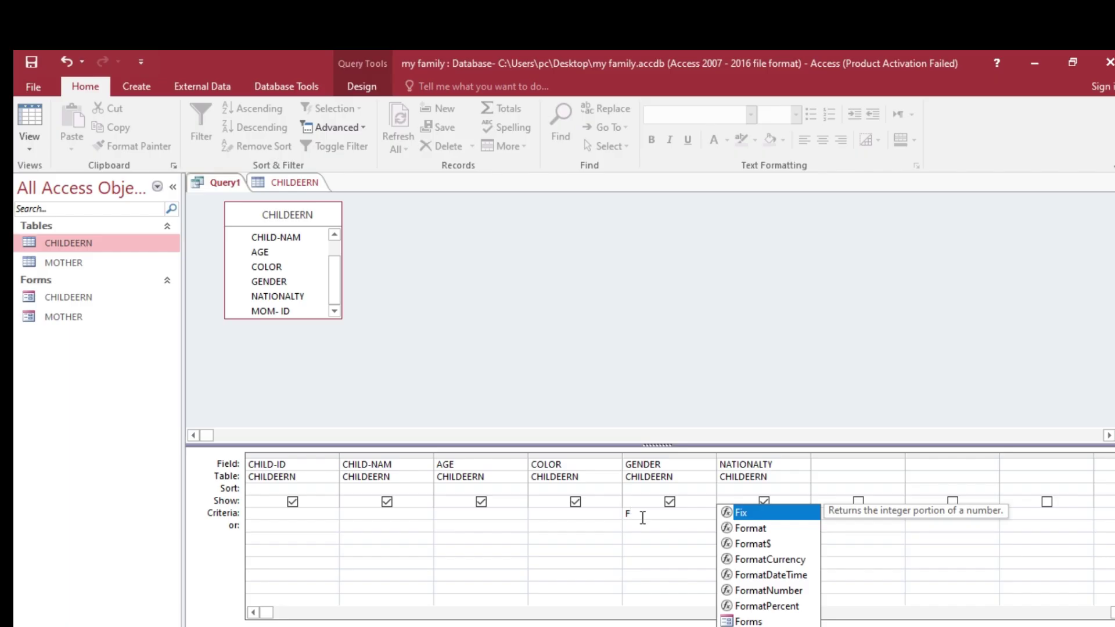
left_click(350, 92)
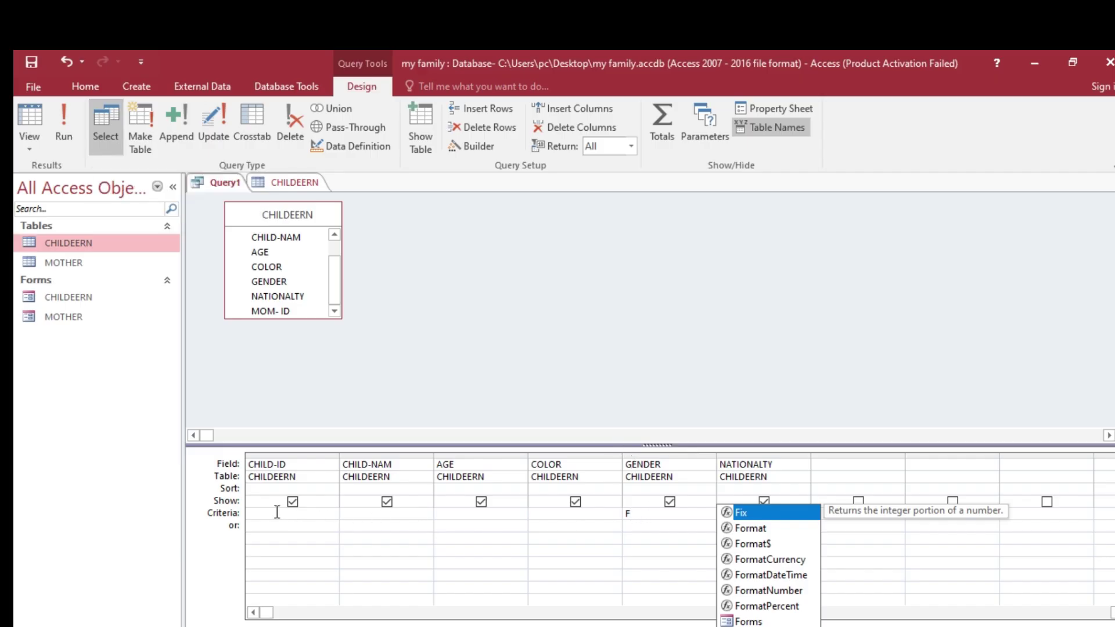
left_click(69, 121)
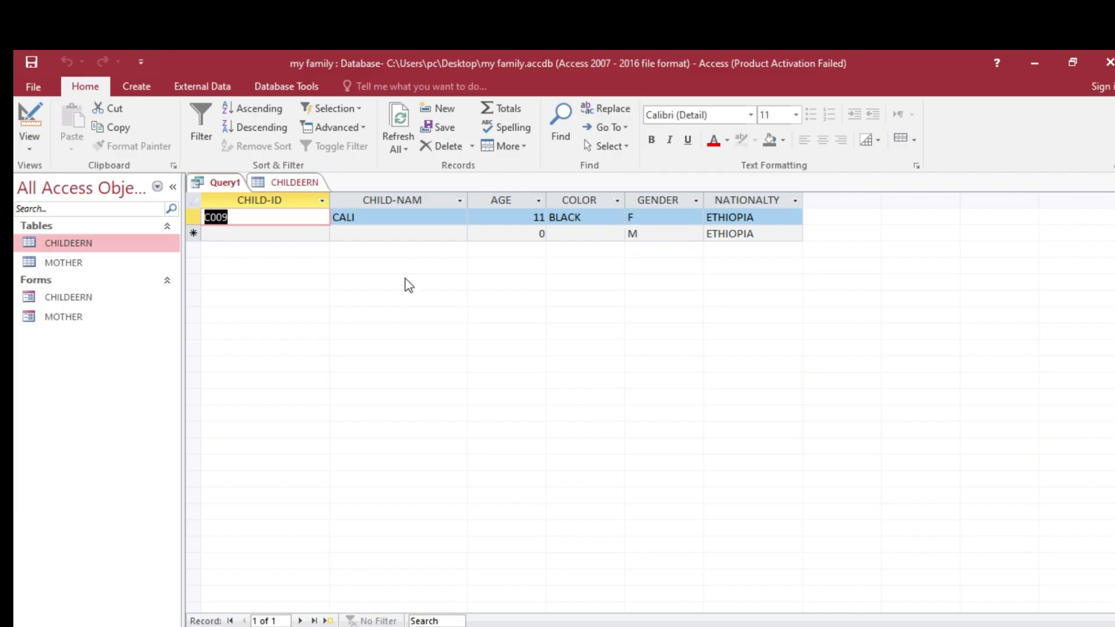
- Save Query1 under the name FEMALE QUERY
right_click(237, 185)
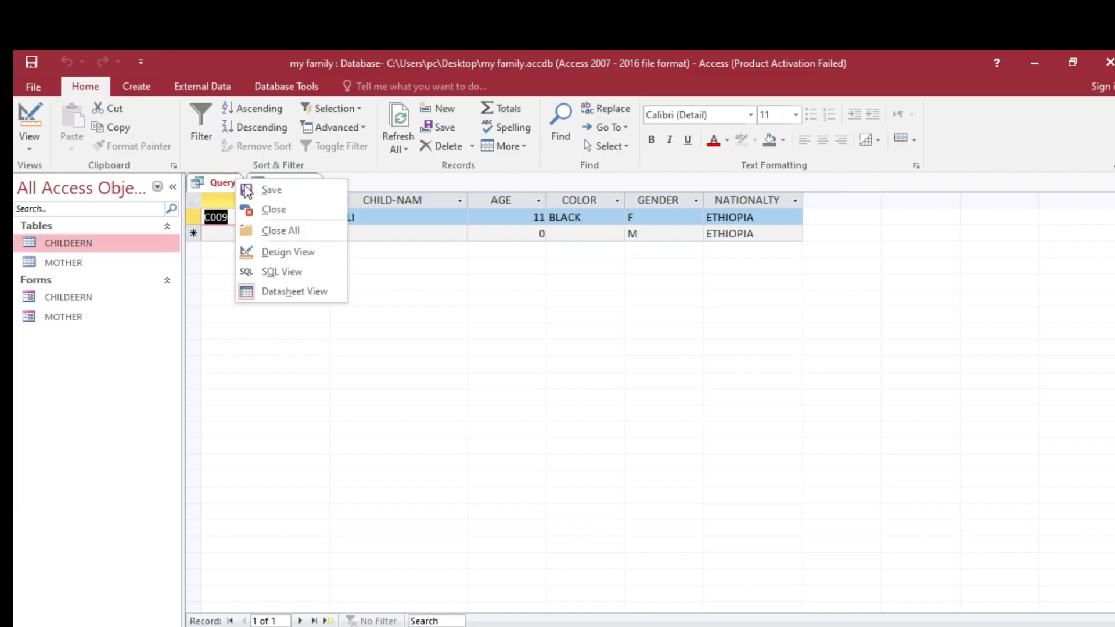
left_click(277, 192)
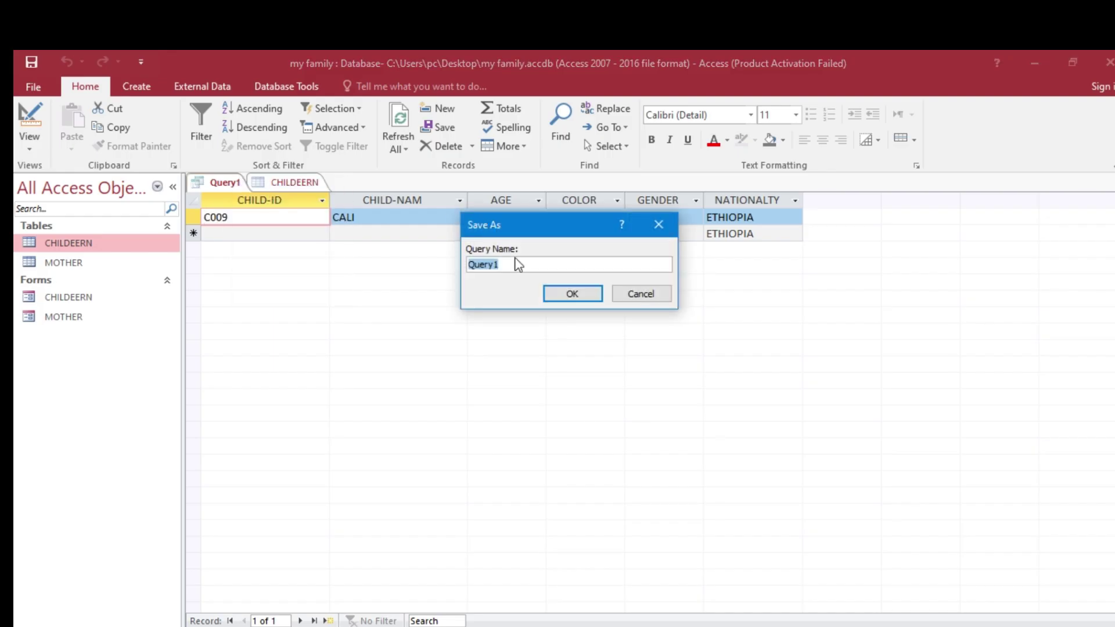
type("FEMALE QUERY")
left_click(561, 295)
- Save FEMALE QUERY once more and close all open tabs
right_click(246, 182)
left_click(276, 193)
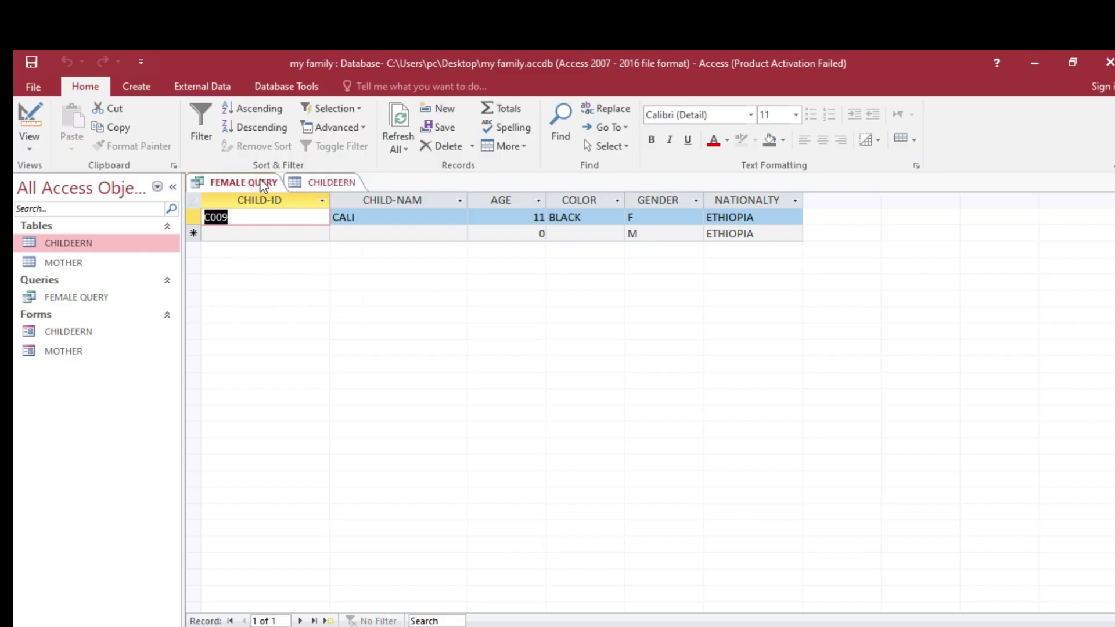
right_click(262, 184)
left_click(309, 235)
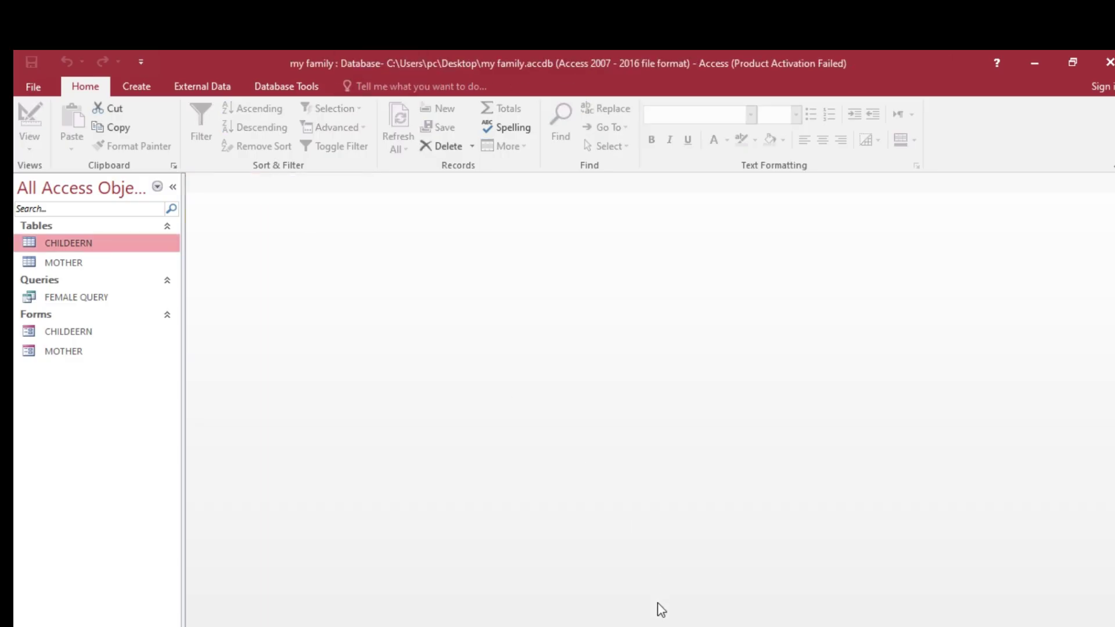
- Check the task in Word, then open the MOTHER table to review its records
left_click(668, 626)
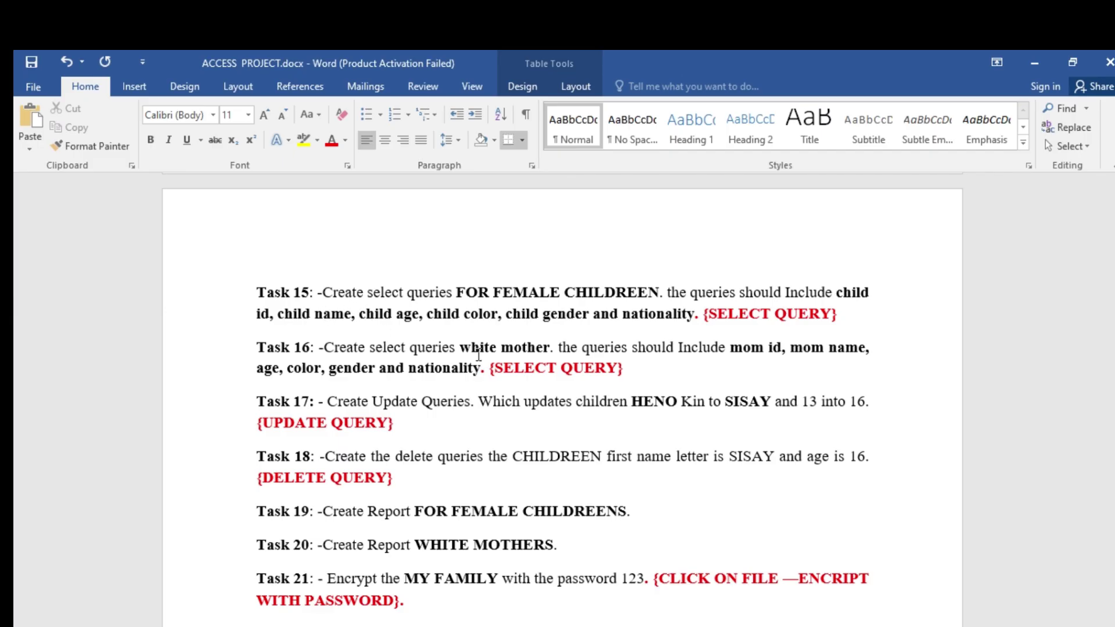
key("alt+Tab")
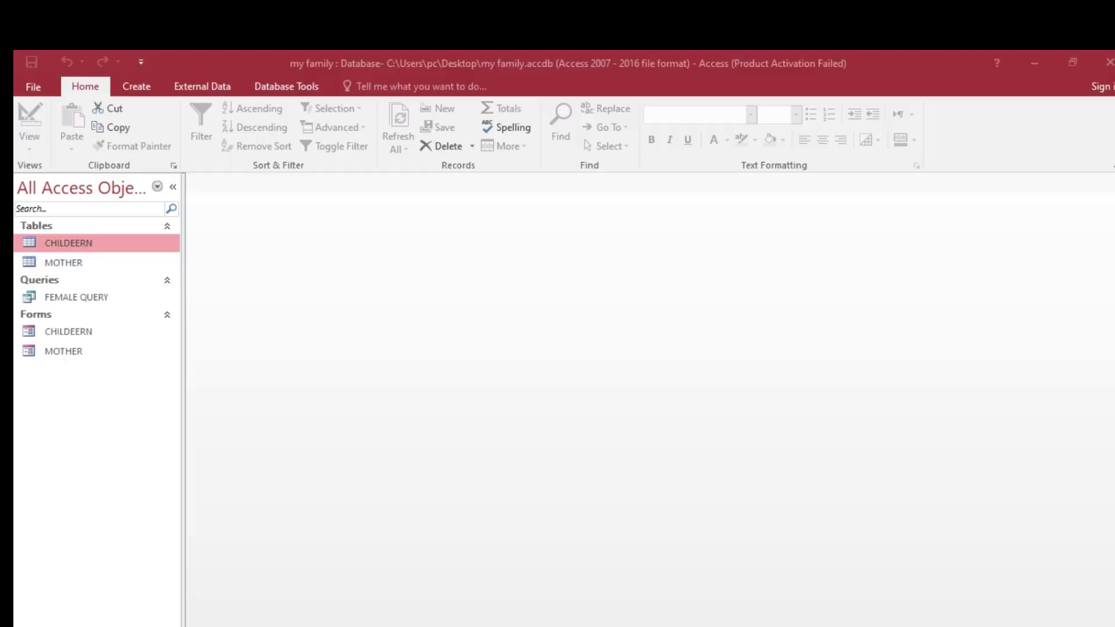
left_click(83, 264)
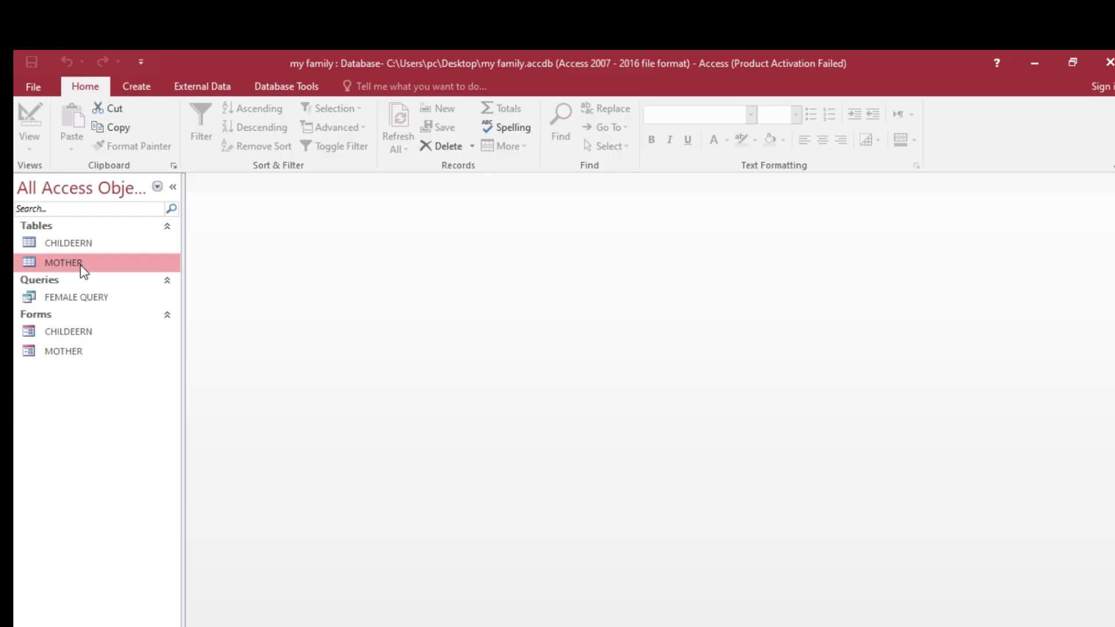
double_click(82, 267)
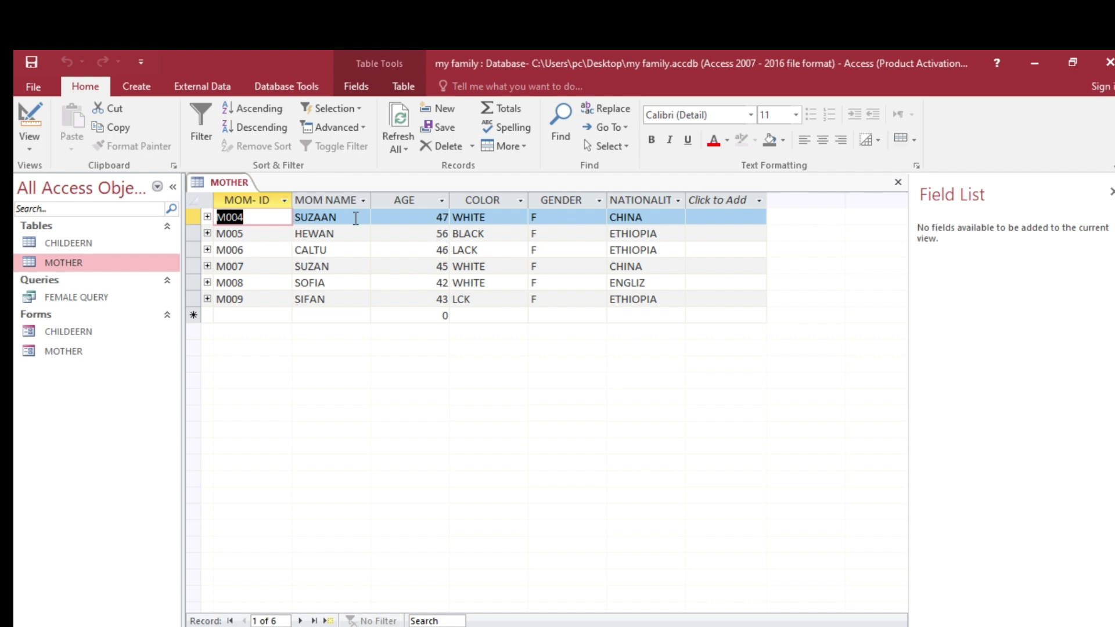
- Close the MOTHER table and start a new blank query in Query Design
right_click(236, 182)
left_click(286, 214)
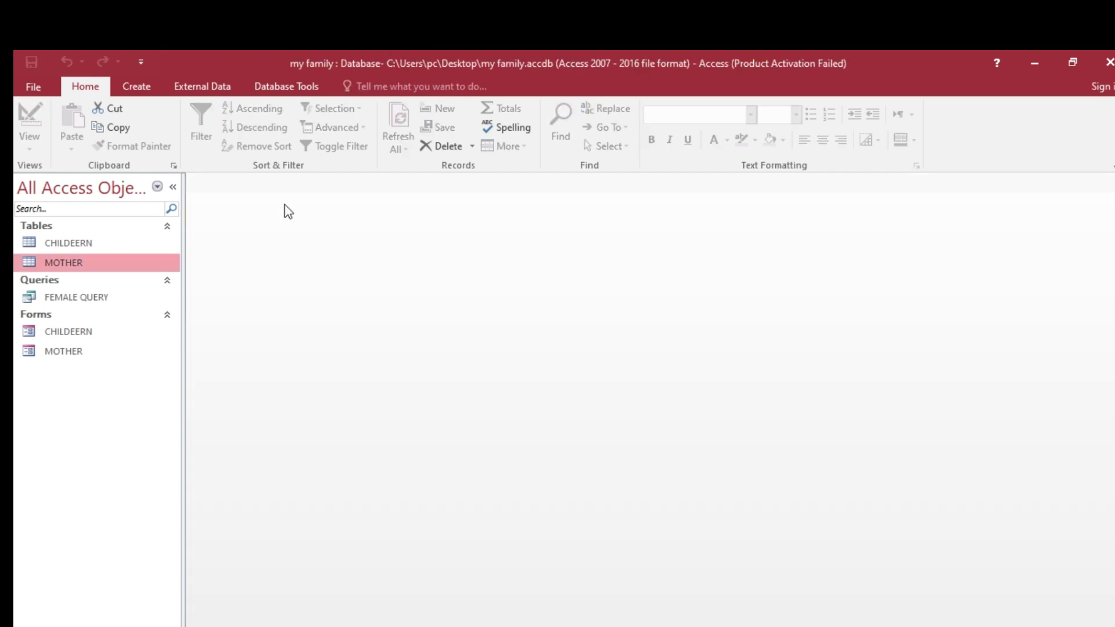
left_click(148, 88)
left_click(265, 153)
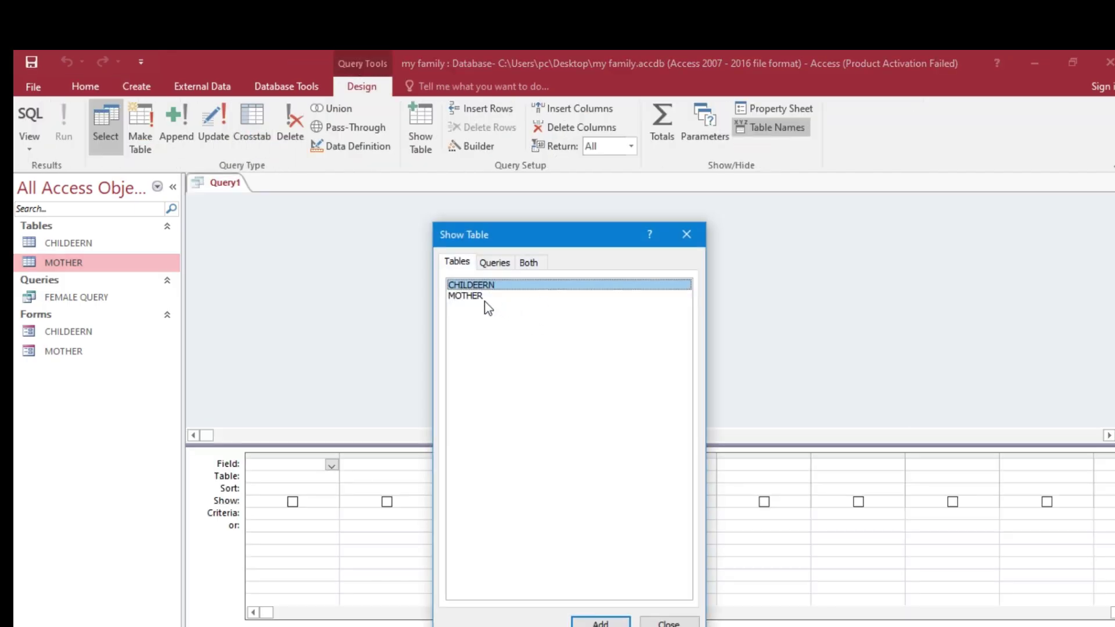
- Add the MOTHER table to the new query and close the table chooser
left_click(473, 297)
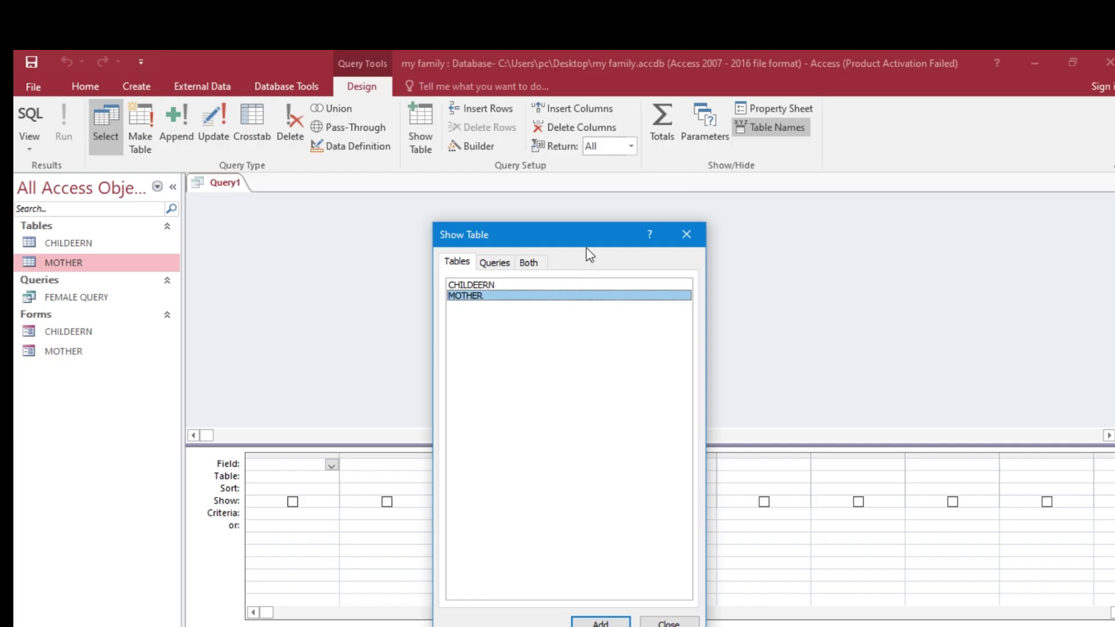
left_click_drag(591, 235, 624, 154)
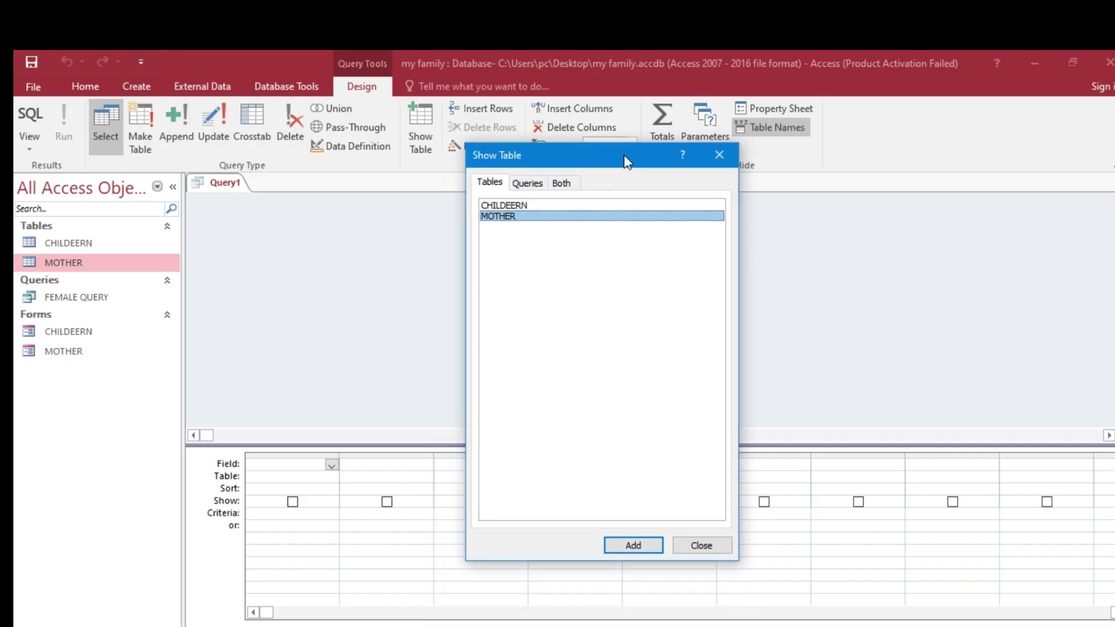
left_click(634, 545)
left_click(699, 543)
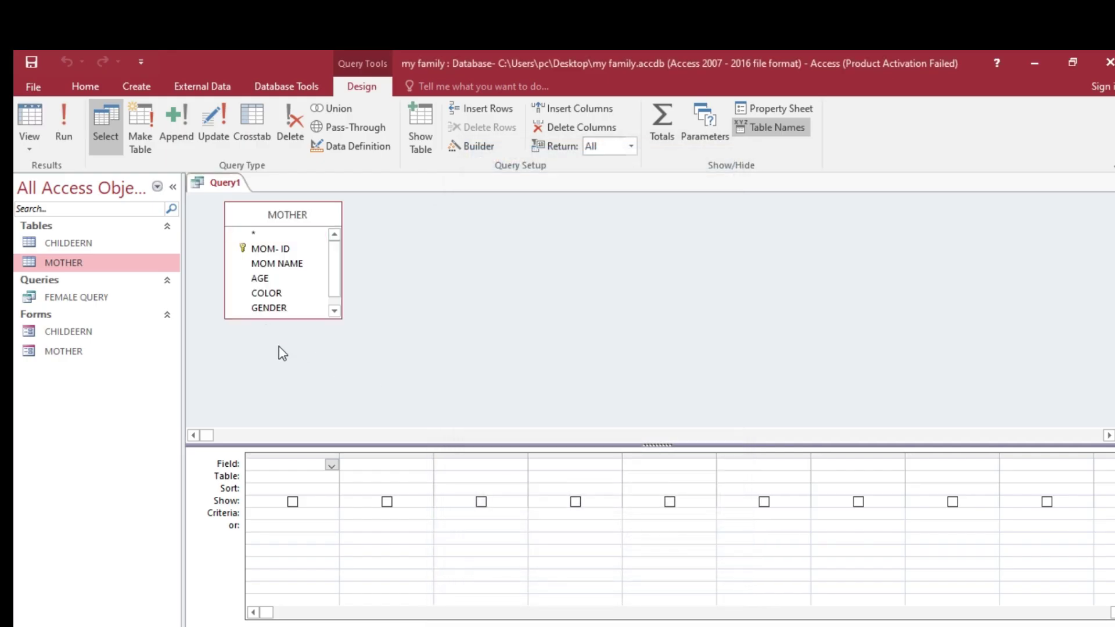
left_click(630, 626)
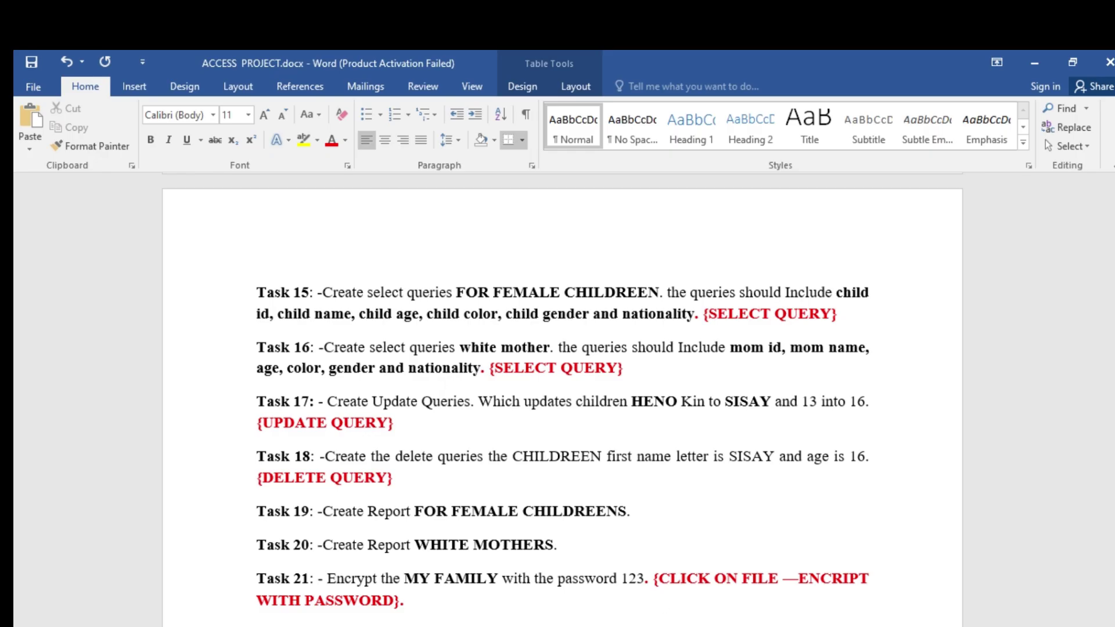
key("alt+Tab")
- Add MOM-ID, MOM NAME, AGE, COLOR, GENDER and NATIONALITY to the grid, checking Task 16's 'white mother'
double_click(291, 249)
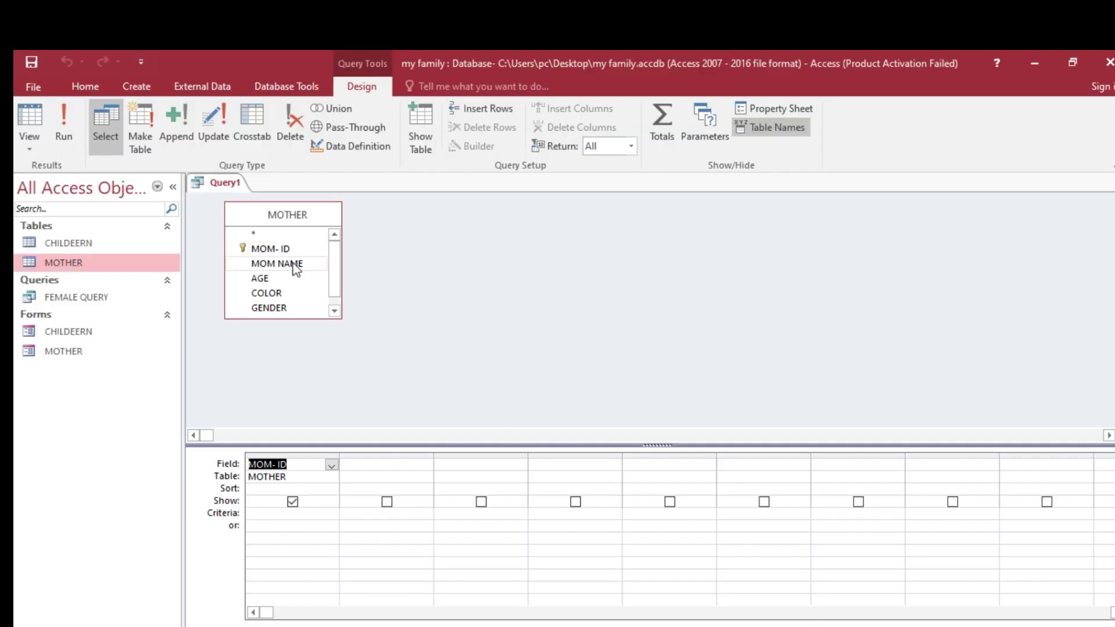
left_click(295, 264)
double_click(295, 264)
double_click(279, 279)
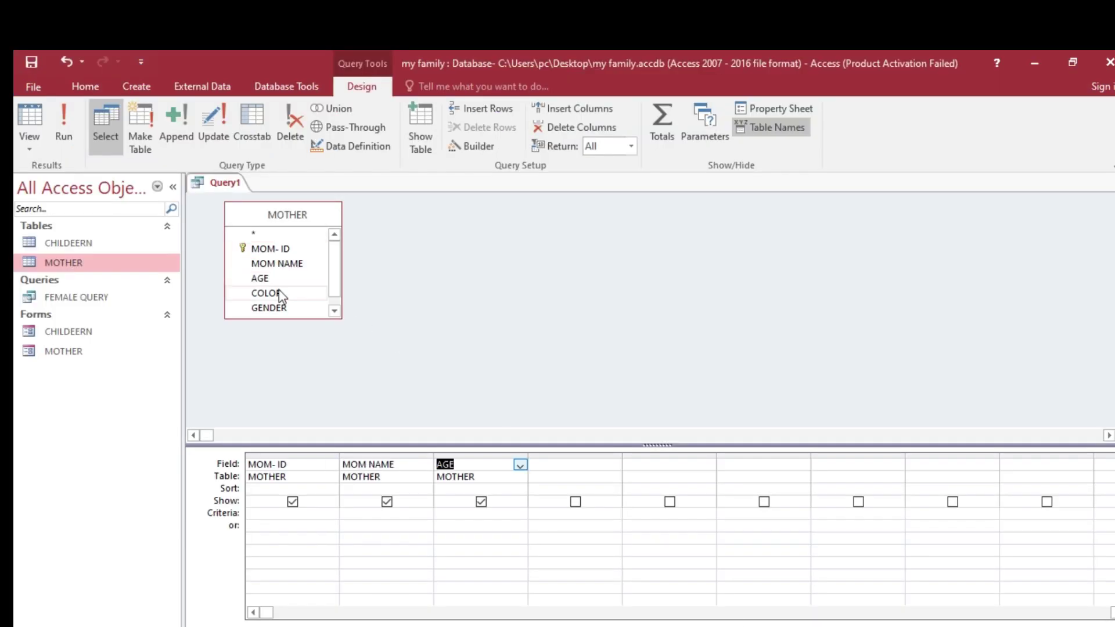
double_click(281, 293)
double_click(284, 308)
left_click_drag(334, 289, 334, 300)
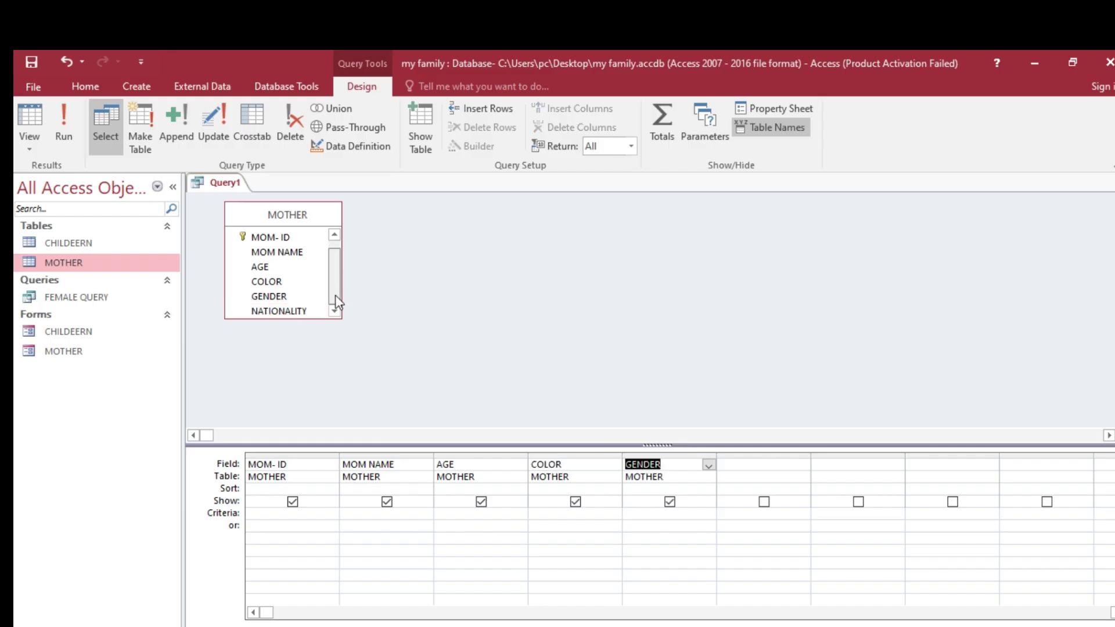
double_click(279, 312)
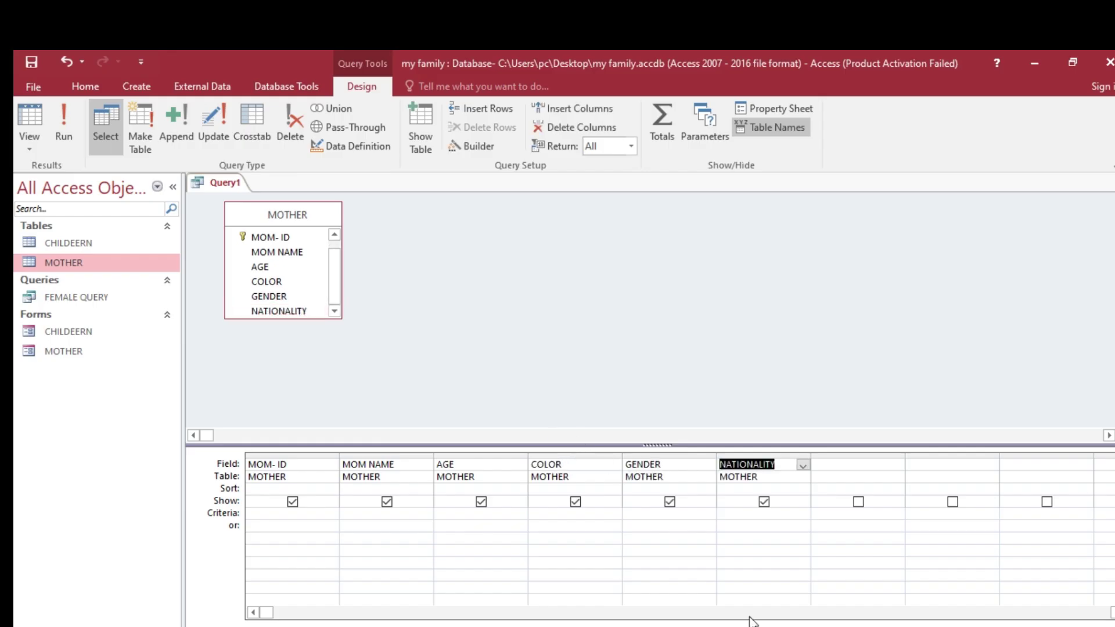
key("alt+Tab")
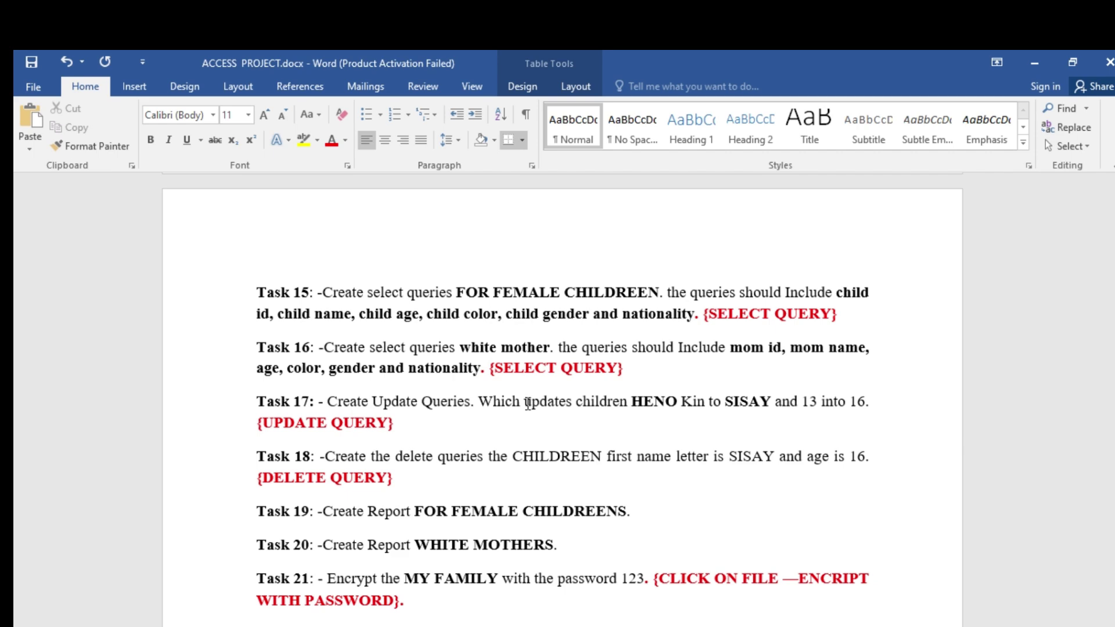
left_click_drag(463, 351, 549, 351)
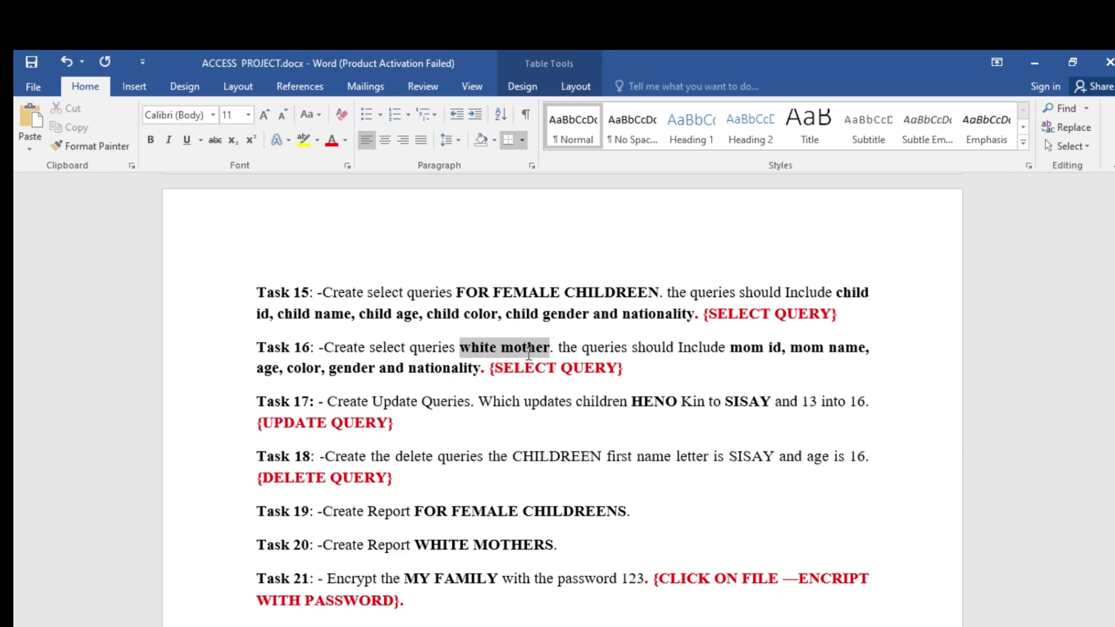
key("alt+Tab")
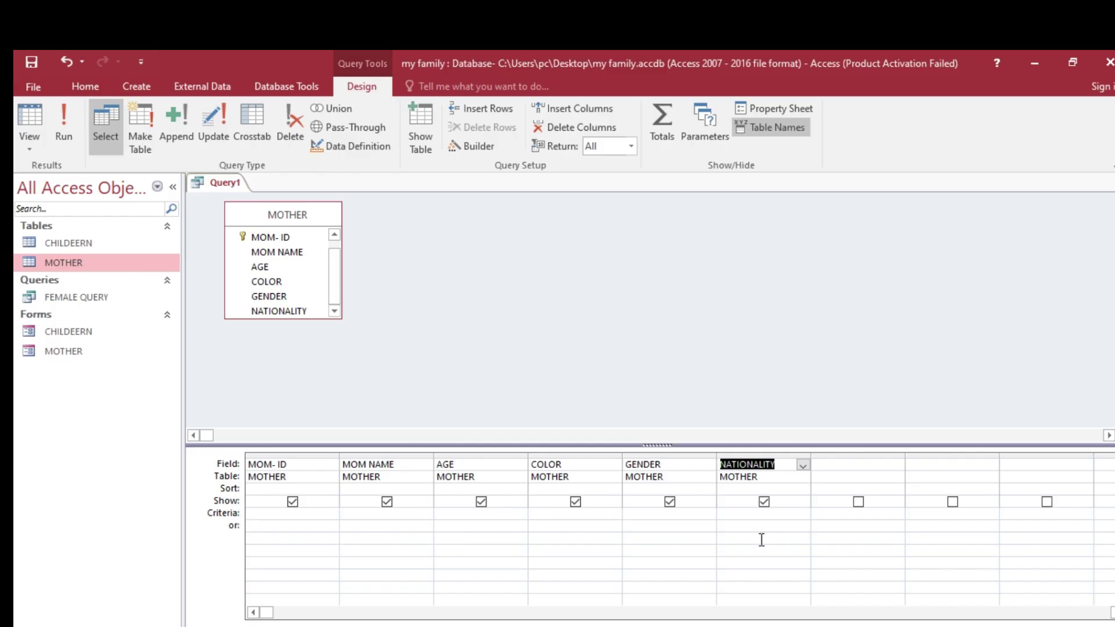
- Enter WHITE as the COLOR criterion and run the query
left_click(551, 514)
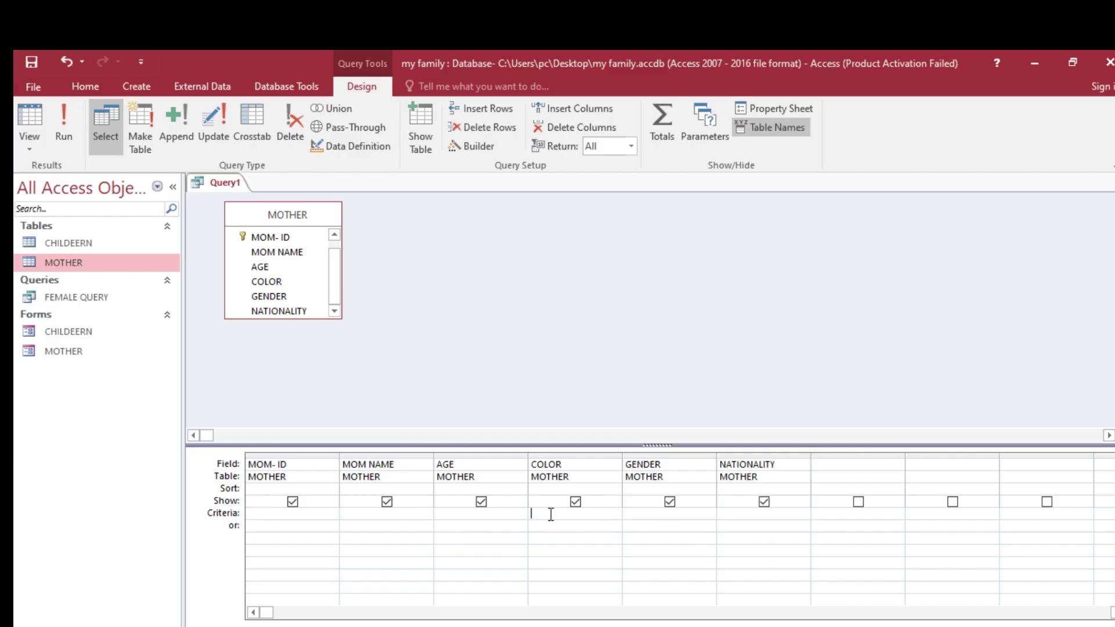
type("WHITE")
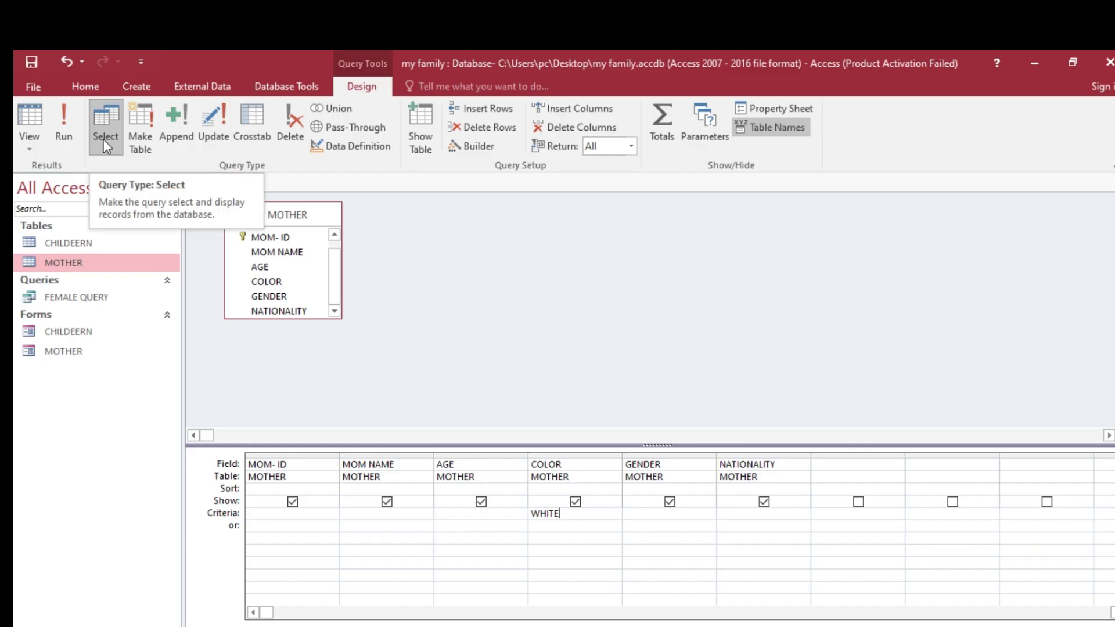
left_click(65, 131)
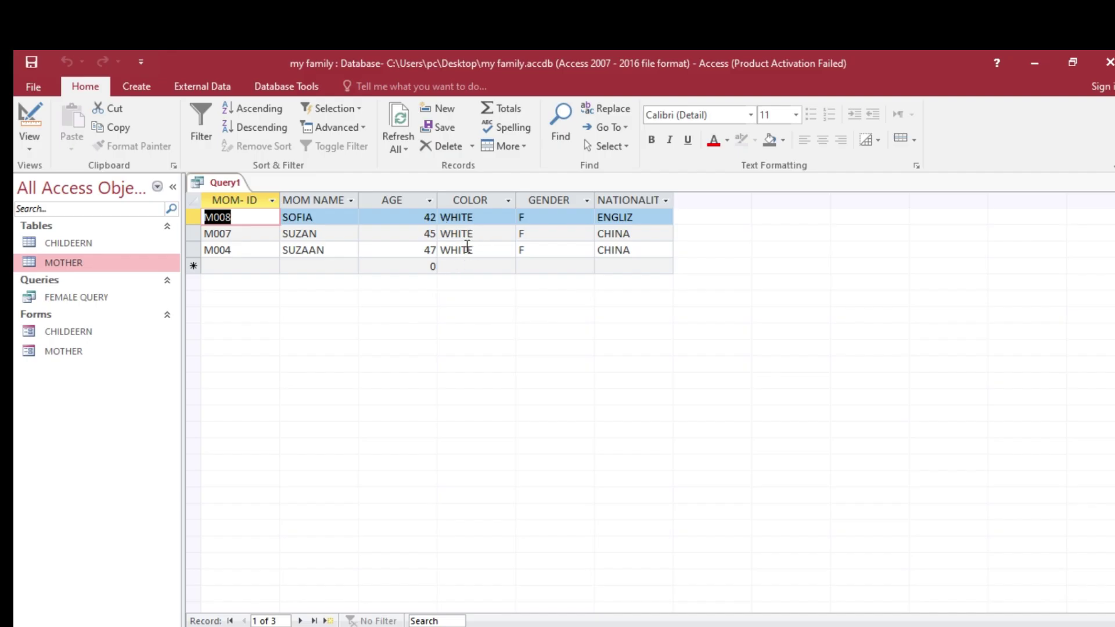
- Save the query as WHITE MOTHER QUERY
right_click(233, 186)
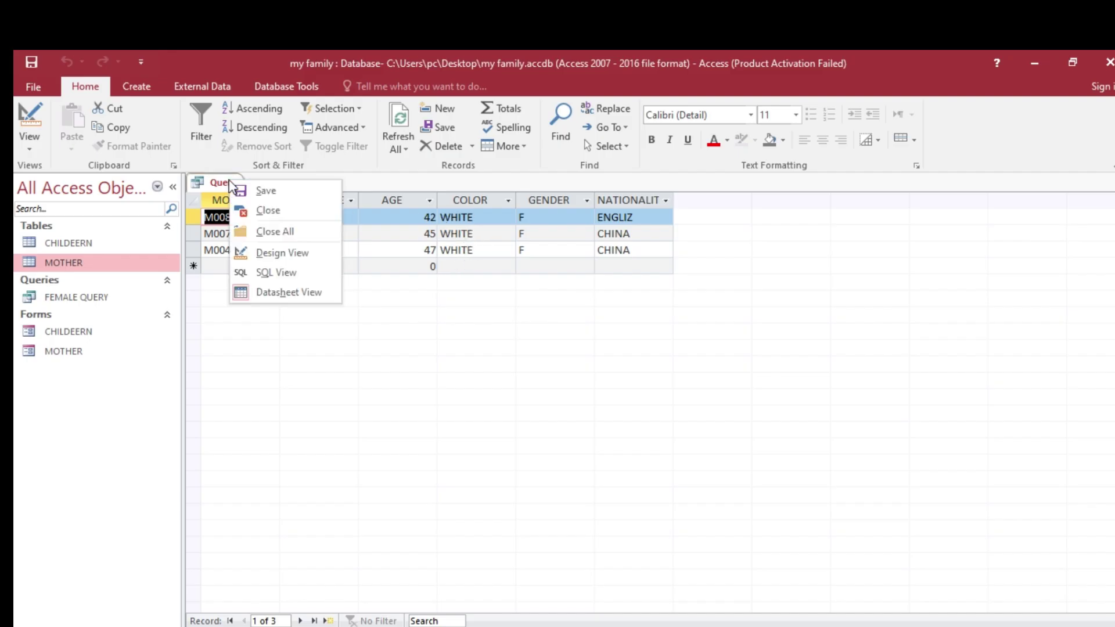
left_click(271, 190)
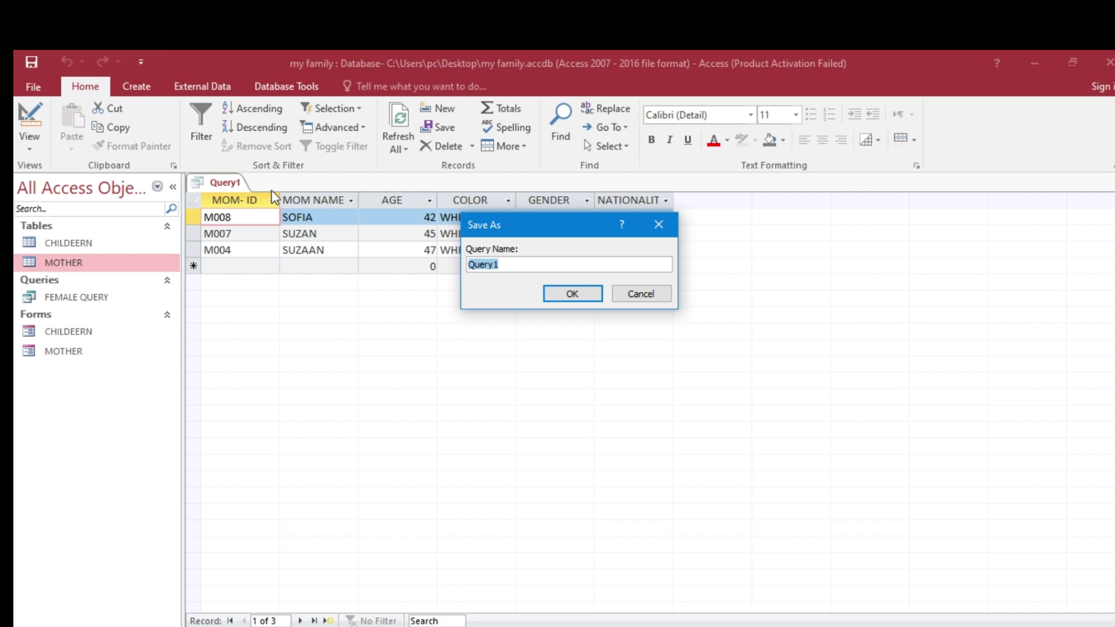
type("WHITE MOTHER QUERY")
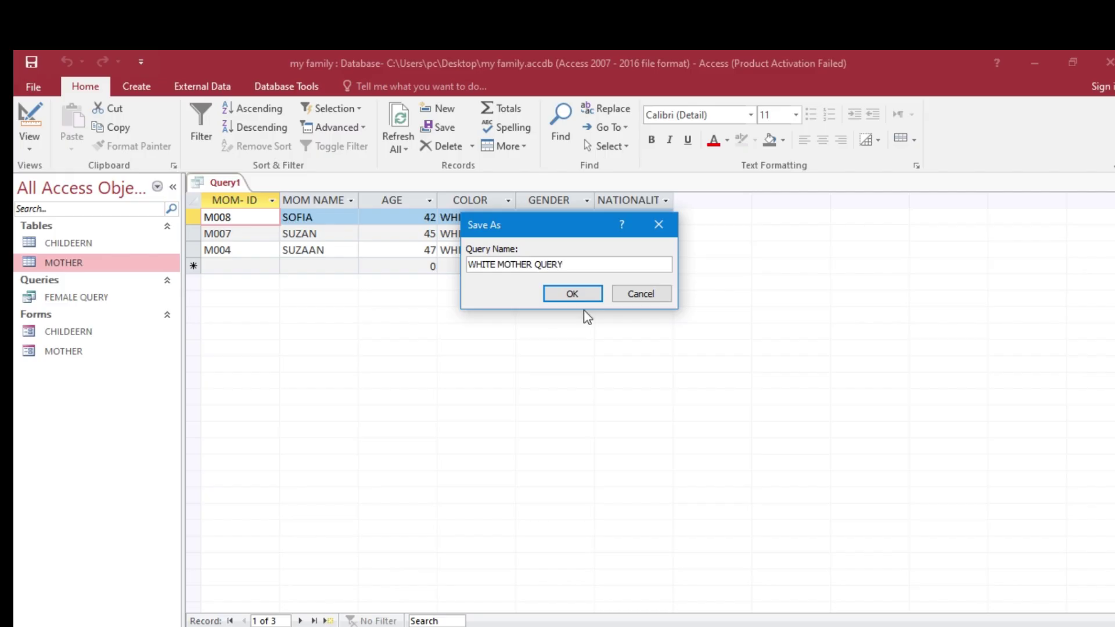
left_click(581, 295)
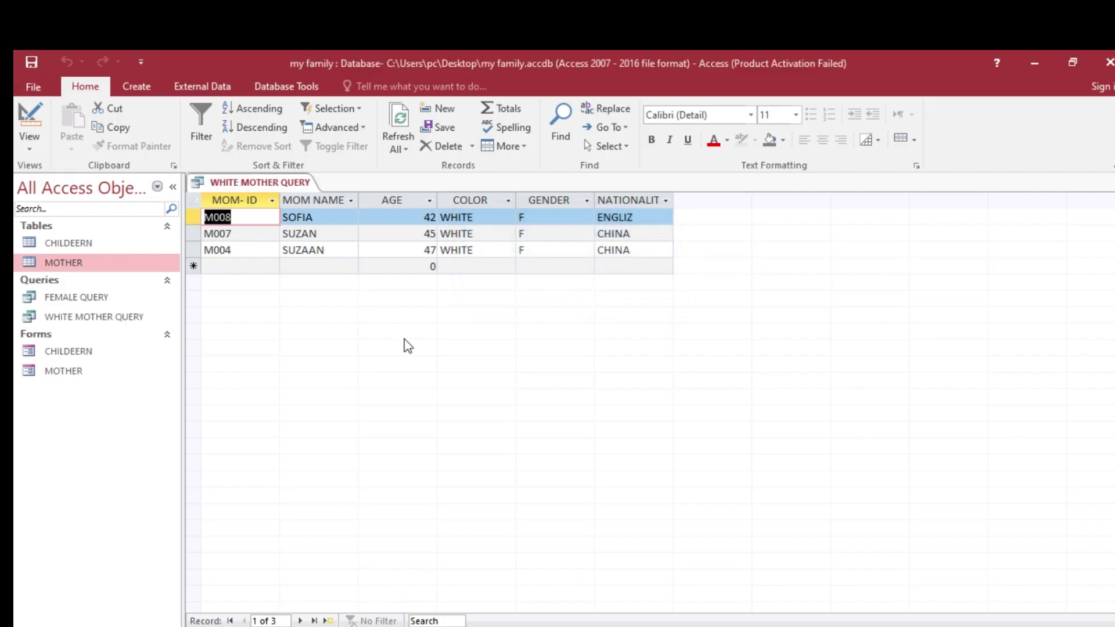
right_click(293, 186)
- Close the WHITE MOTHER QUERY results and reread Task 17 in the Word task sheet
left_click(325, 196)
right_click(298, 185)
left_click(328, 211)
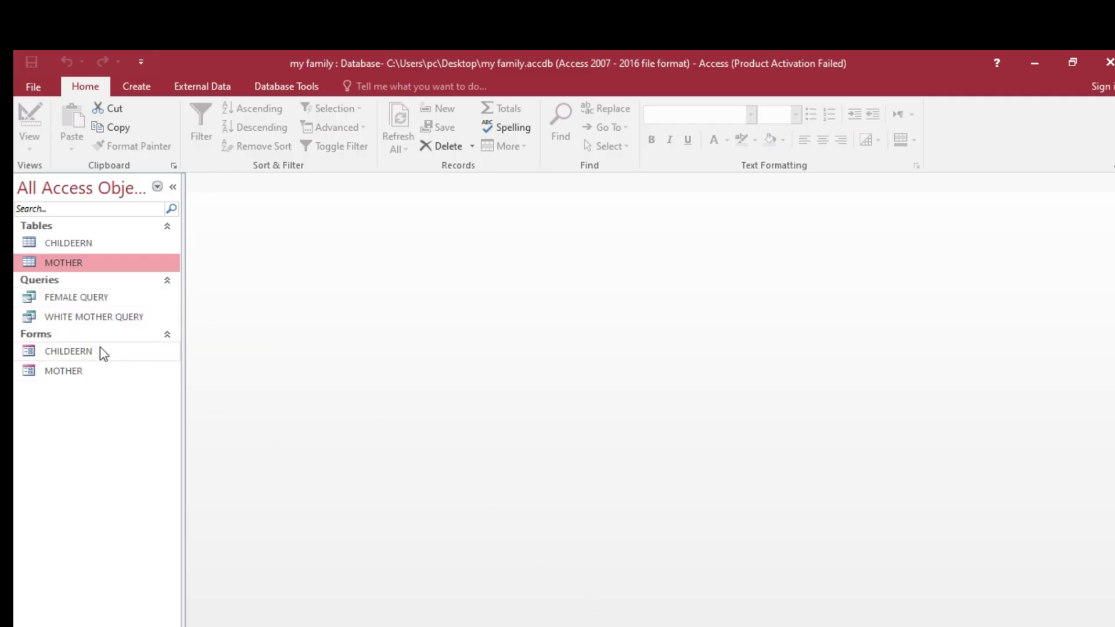
key("alt+Tab")
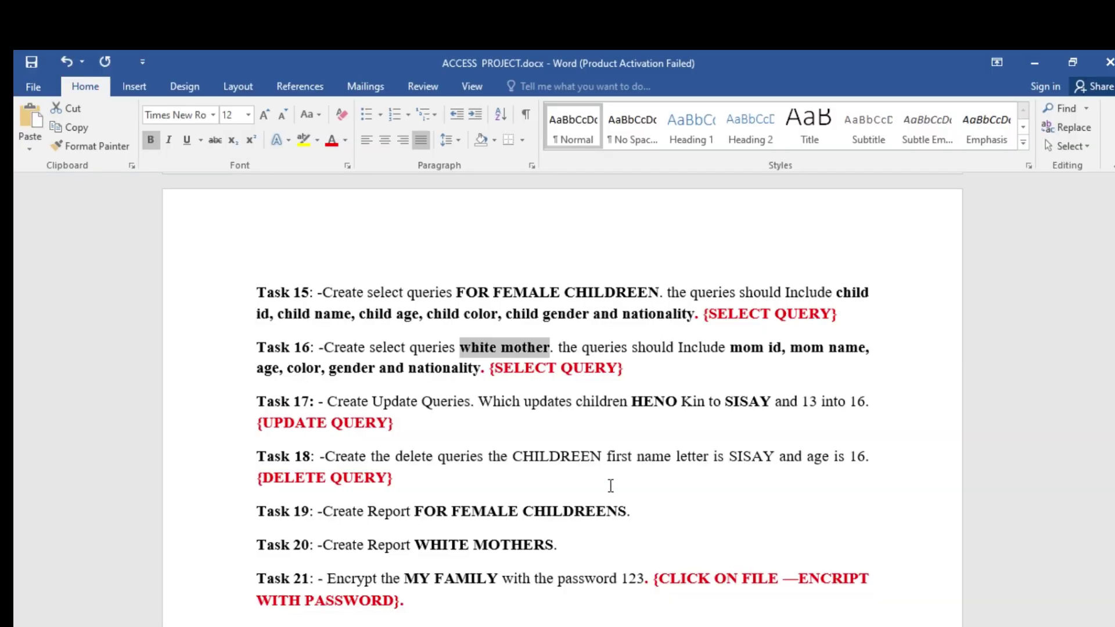
scroll(579, 456, "down", 1)
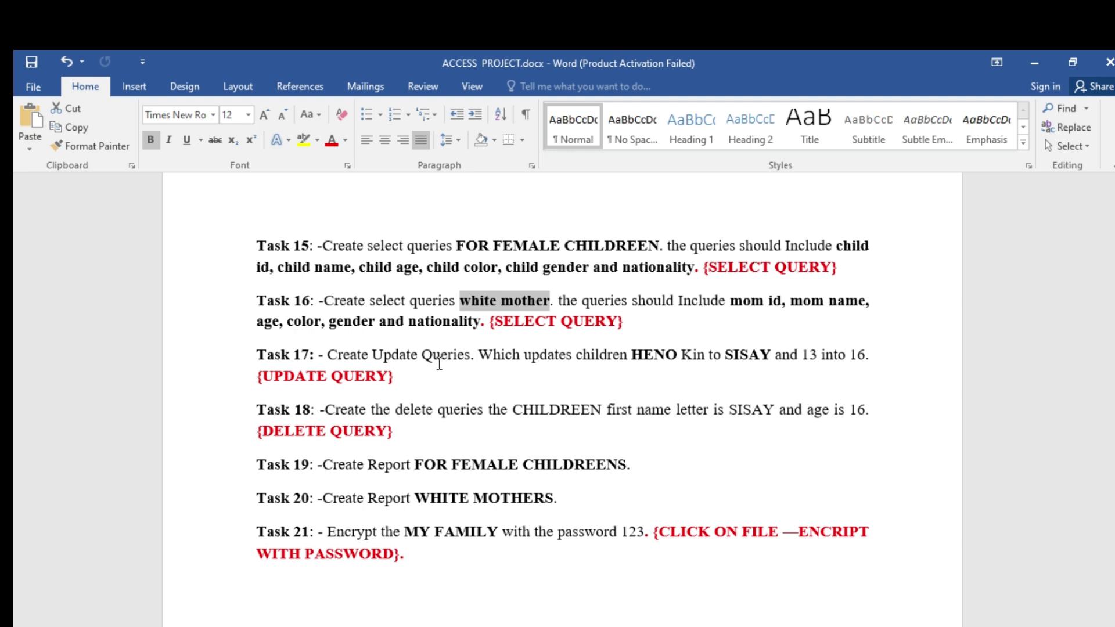
key("alt+Tab")
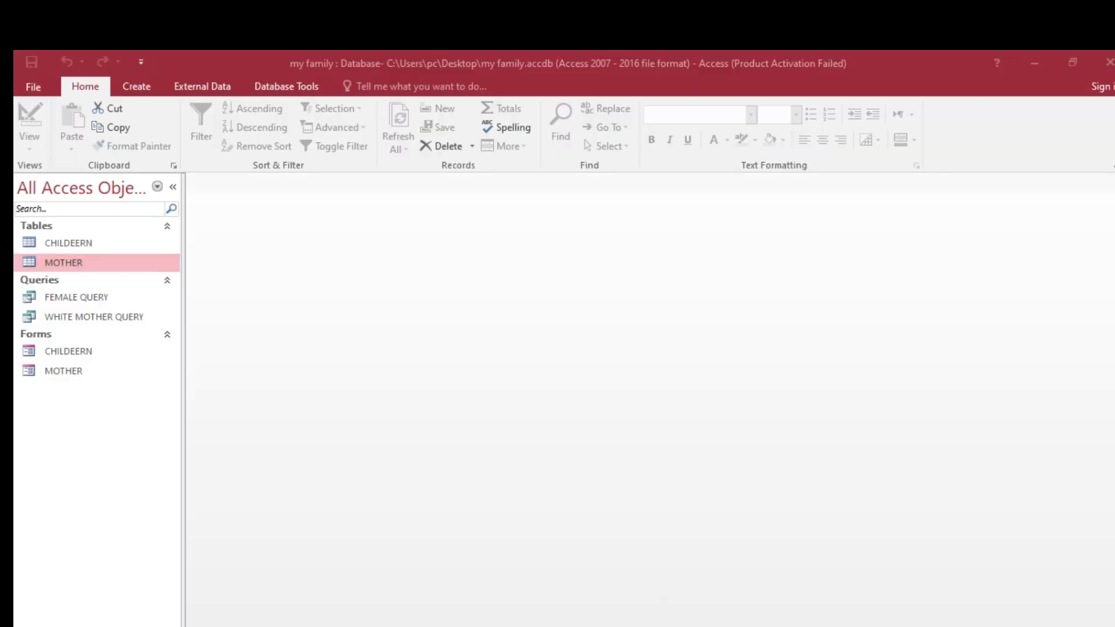
- Open the CHILDEERN table, select HENOK in record C001, then return to the Word task sheet
double_click(104, 245)
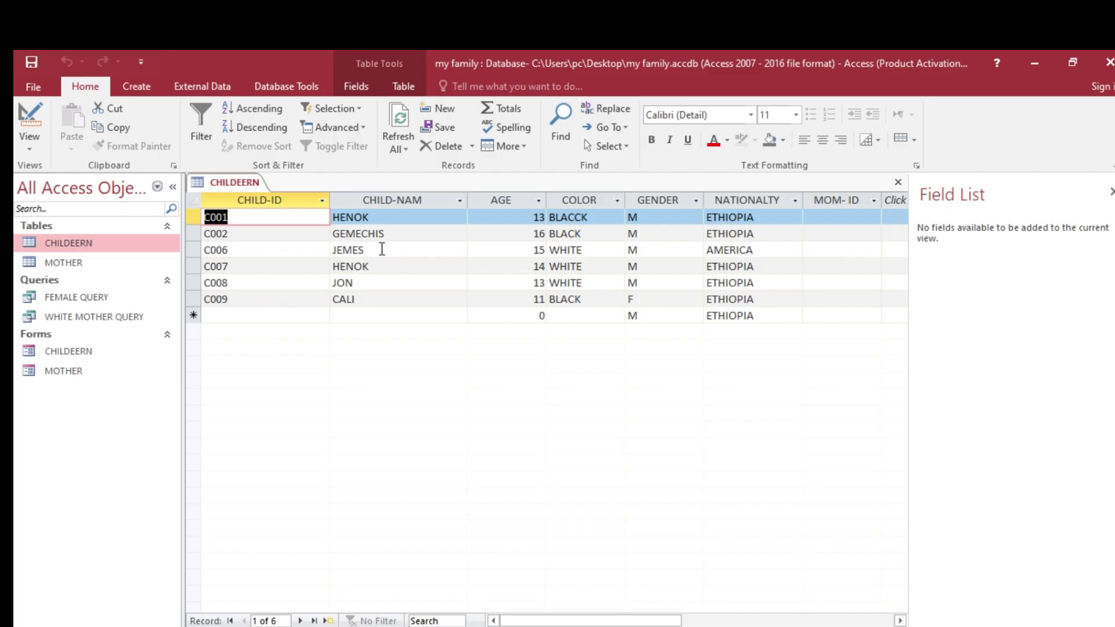
left_click(386, 221)
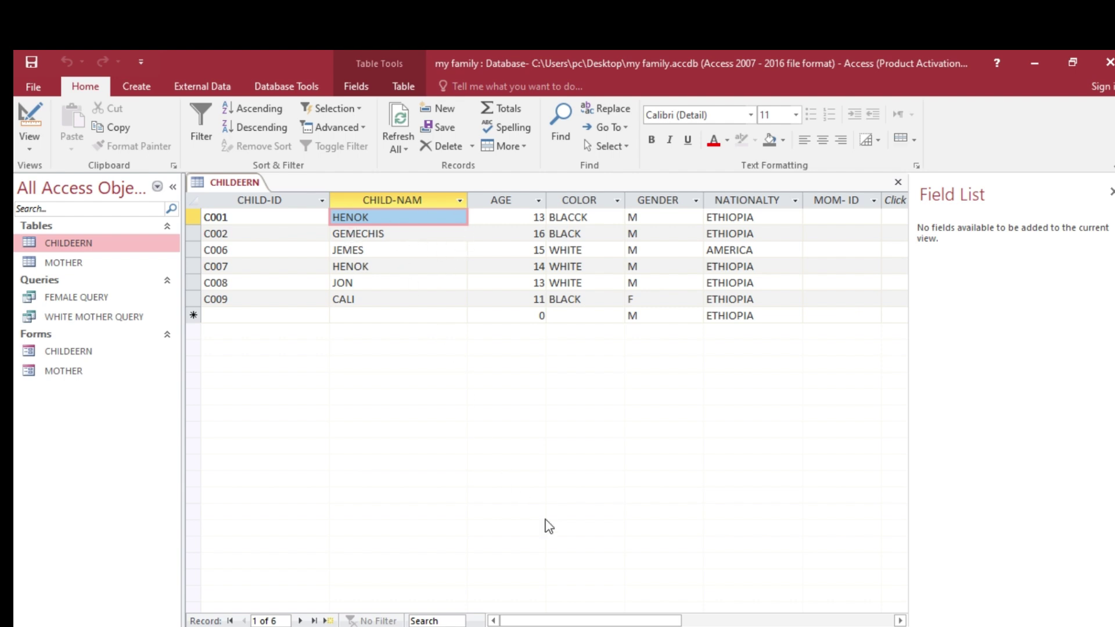
left_click(418, 626)
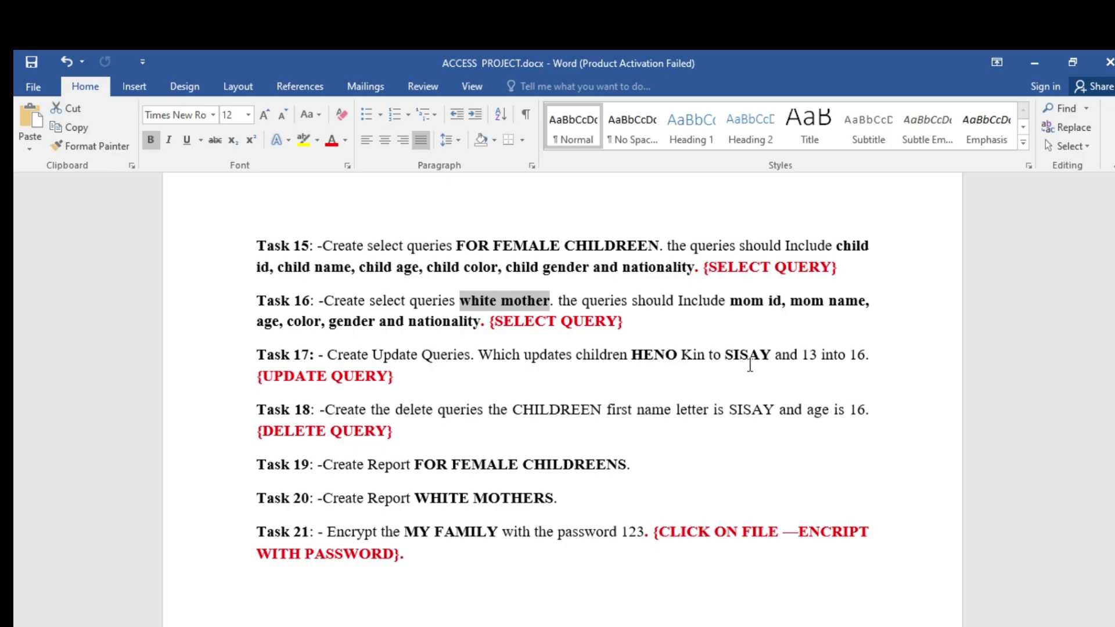
- Correct Task 17's 'HENO Kin' to 'HENOK in', then go back to Access
left_click(683, 354)
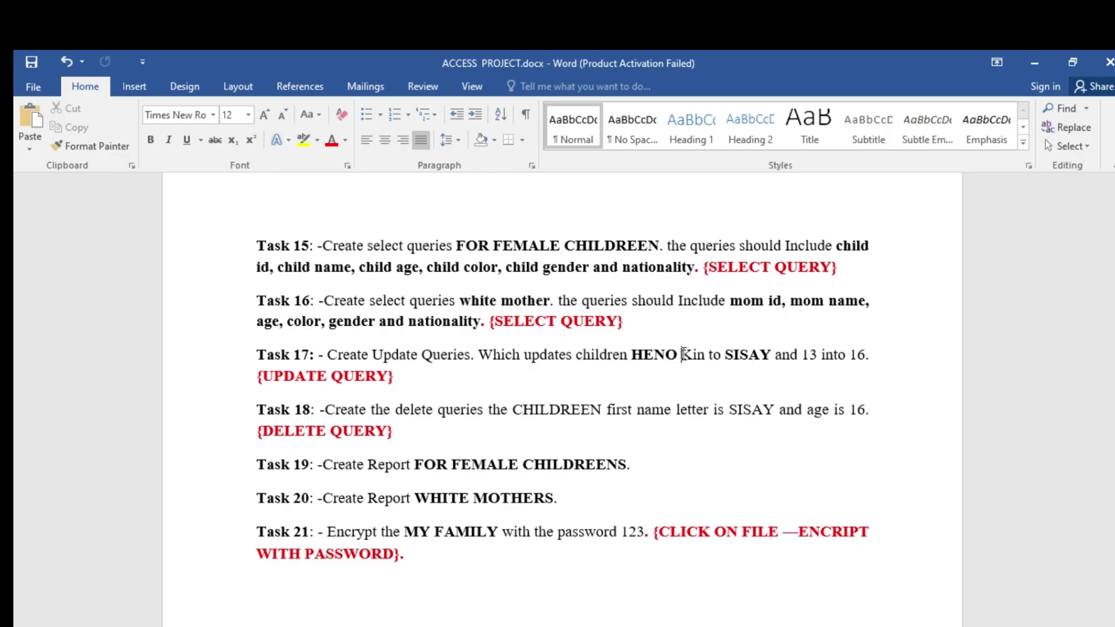
key("BackSpace")
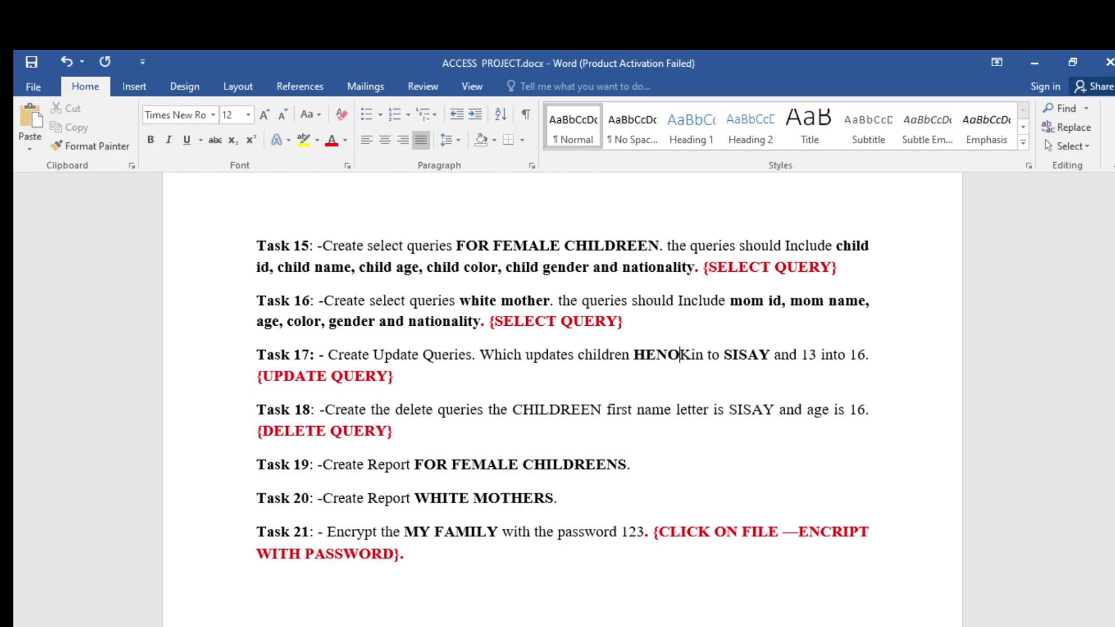
left_click(689, 355)
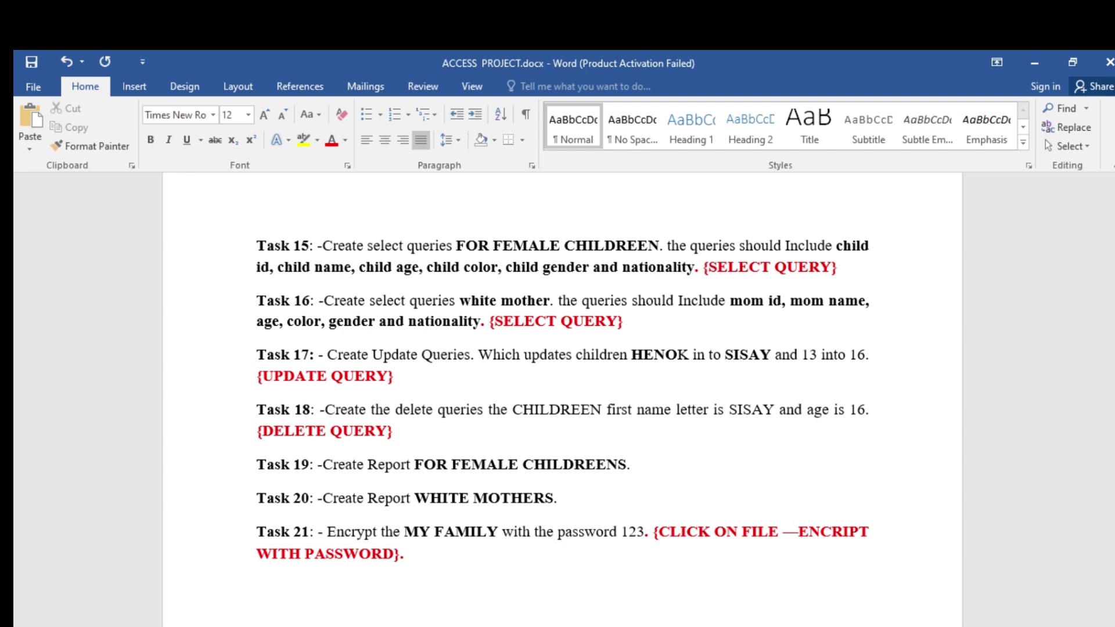
left_click(750, 587)
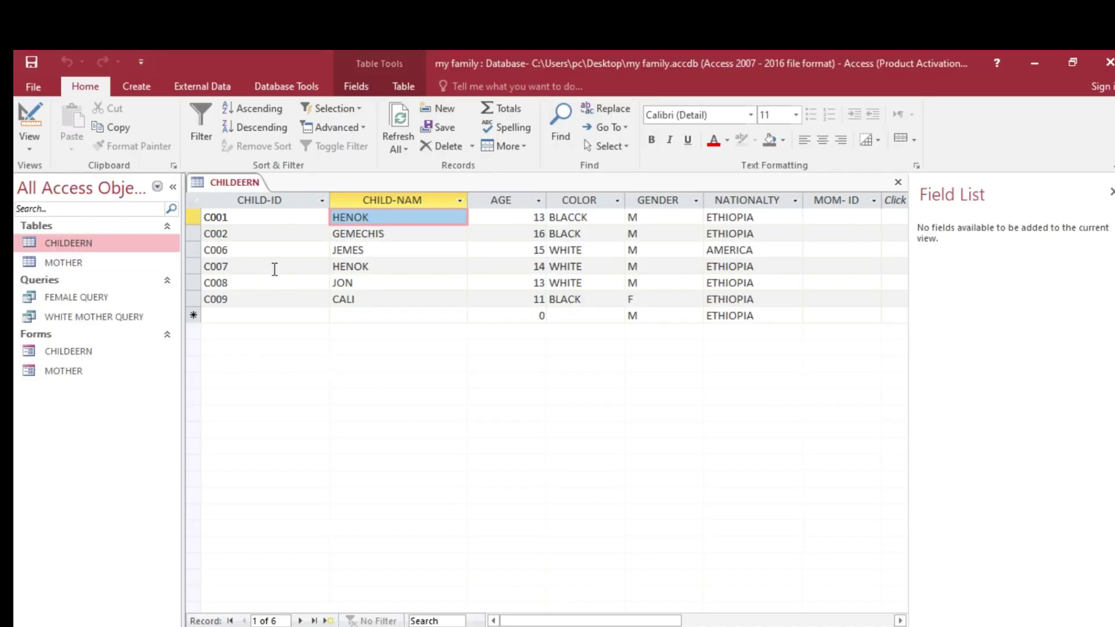
- Close the CHILDEERN datasheet and start a new query design on the CHILDEERN table
right_click(233, 183)
left_click(275, 211)
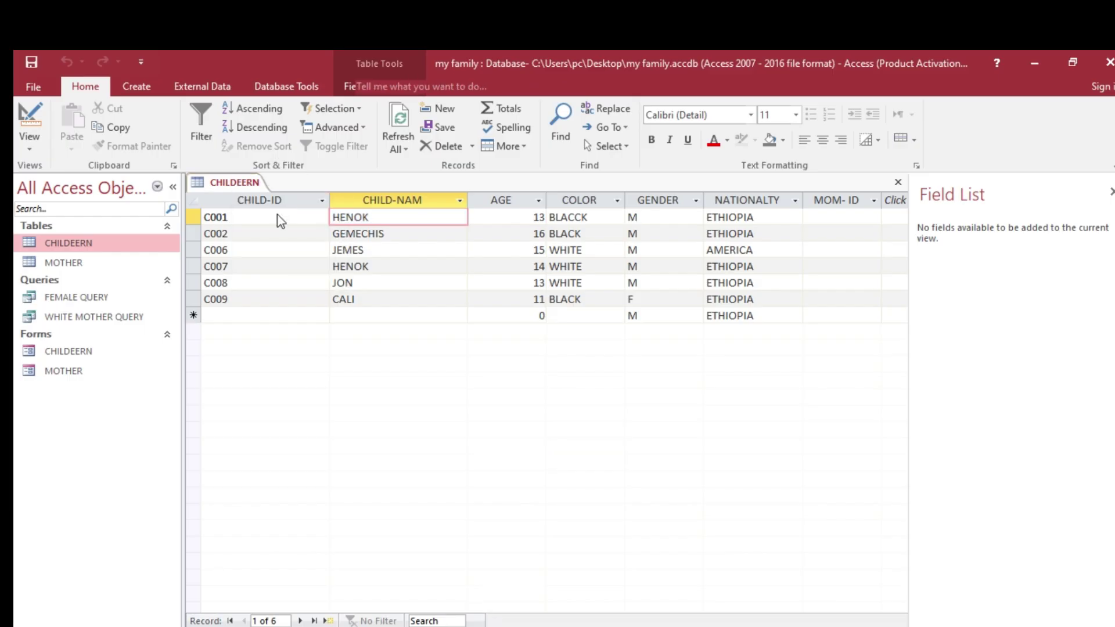
left_click(140, 87)
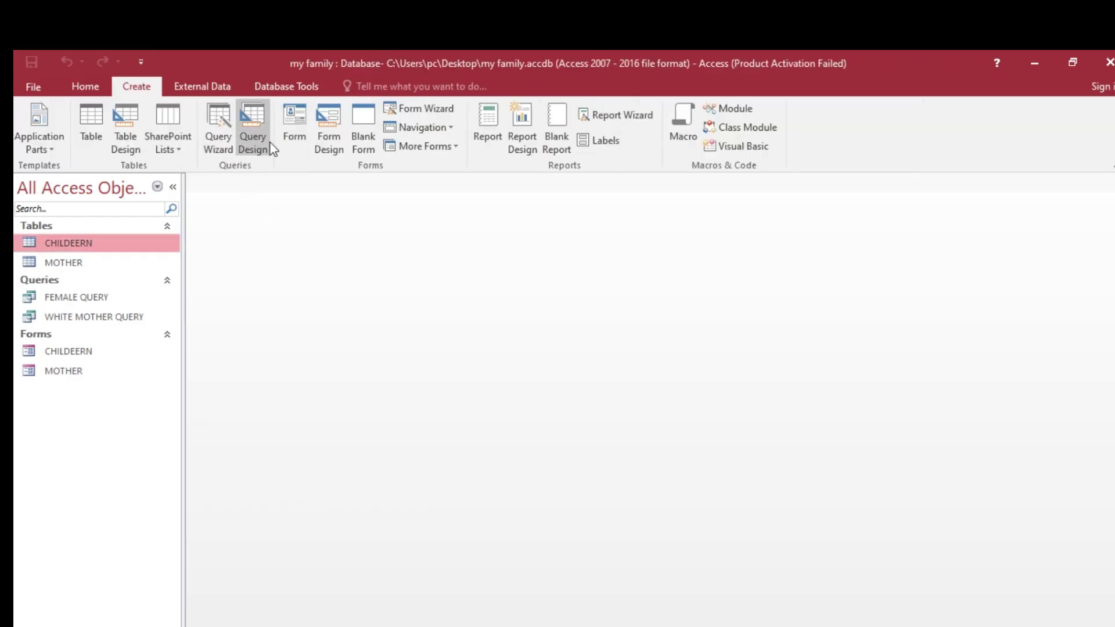
left_click(252, 142)
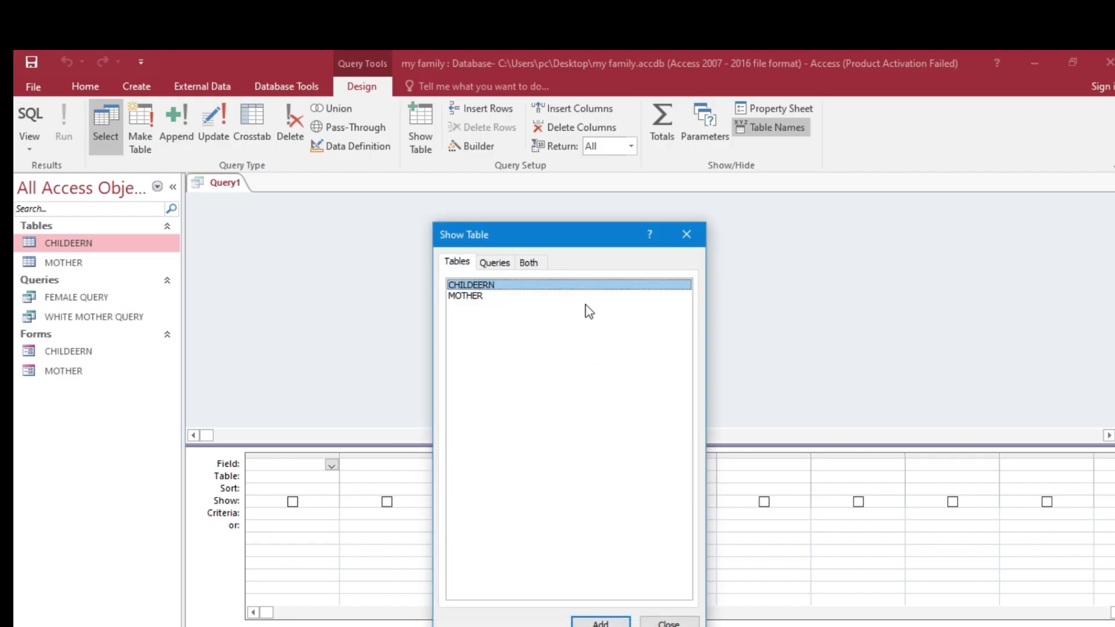
left_click_drag(588, 240, 826, 217)
left_click(798, 595)
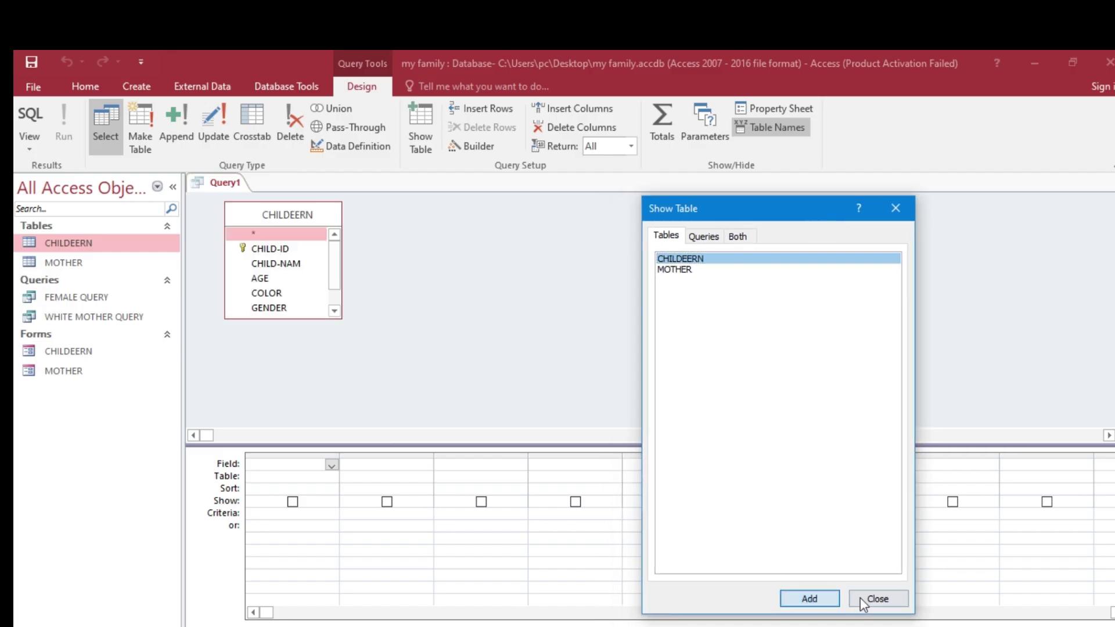
left_click(877, 599)
- Add CHILD-ID, CHILD-NAM, AGE, COLOR, GENDER and NATIONALTY to the grid, then check Word's task list
double_click(263, 249)
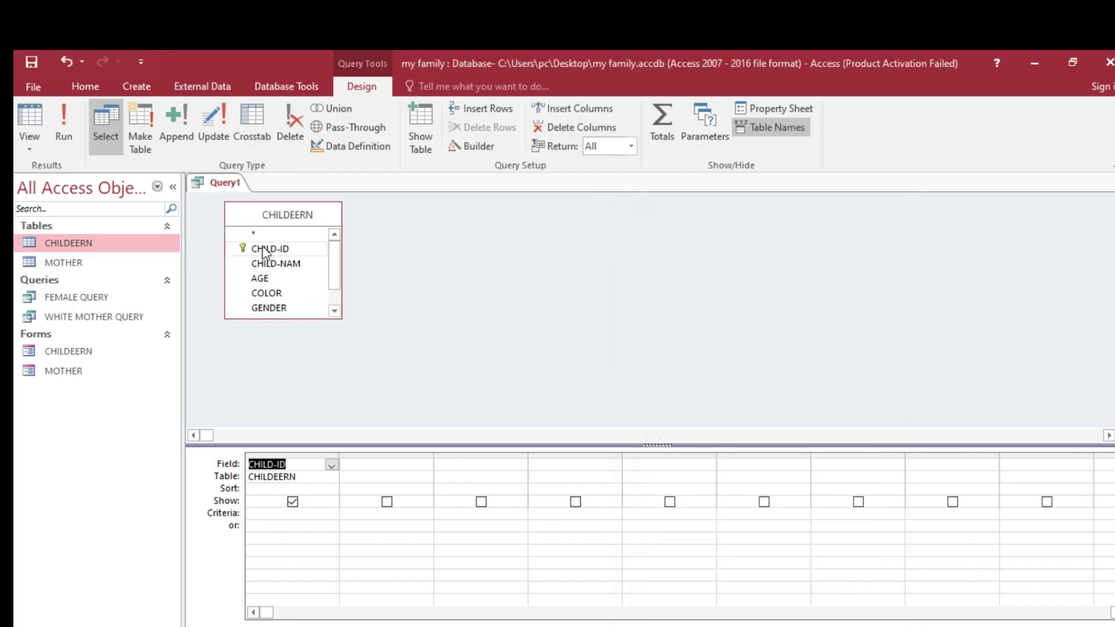
double_click(270, 265)
left_click(271, 279)
double_click(271, 279)
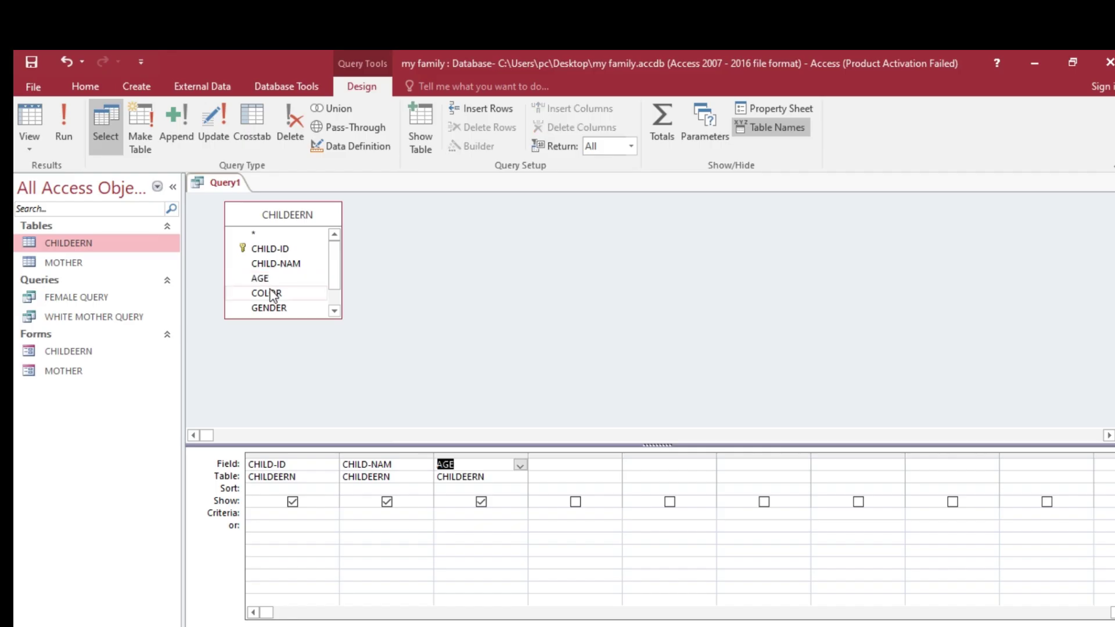
double_click(269, 293)
left_click(271, 308)
double_click(272, 308)
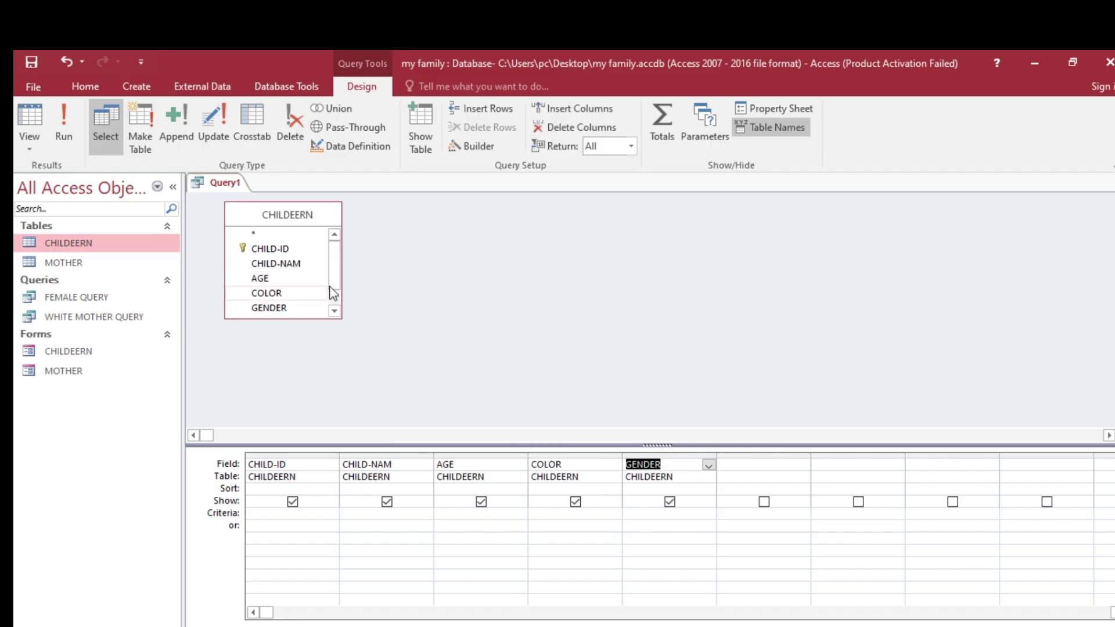
scroll(331, 291, "down", 2)
double_click(277, 297)
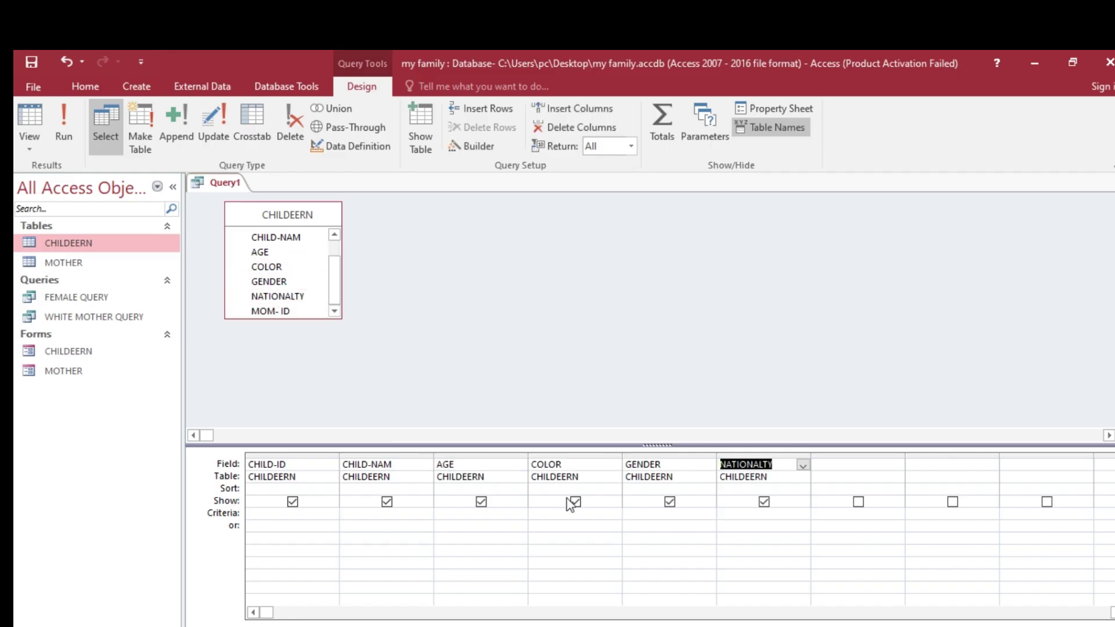
key("alt+Tab")
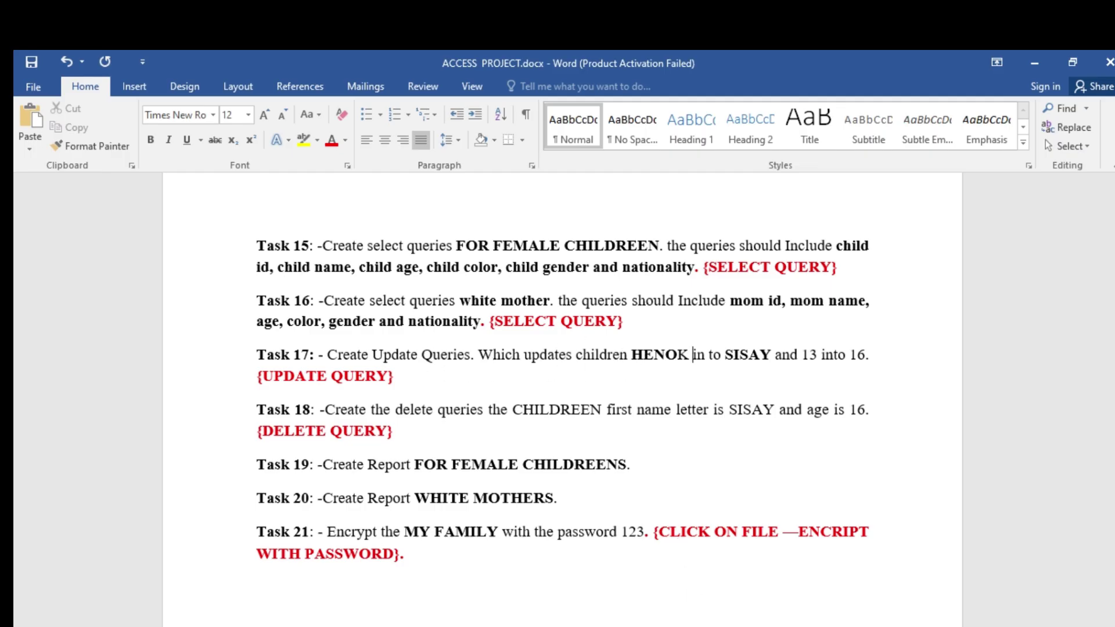
- Make Query1 an Update query after trying Select and Delete, and open the CHILDEERN records
key("alt+Tab")
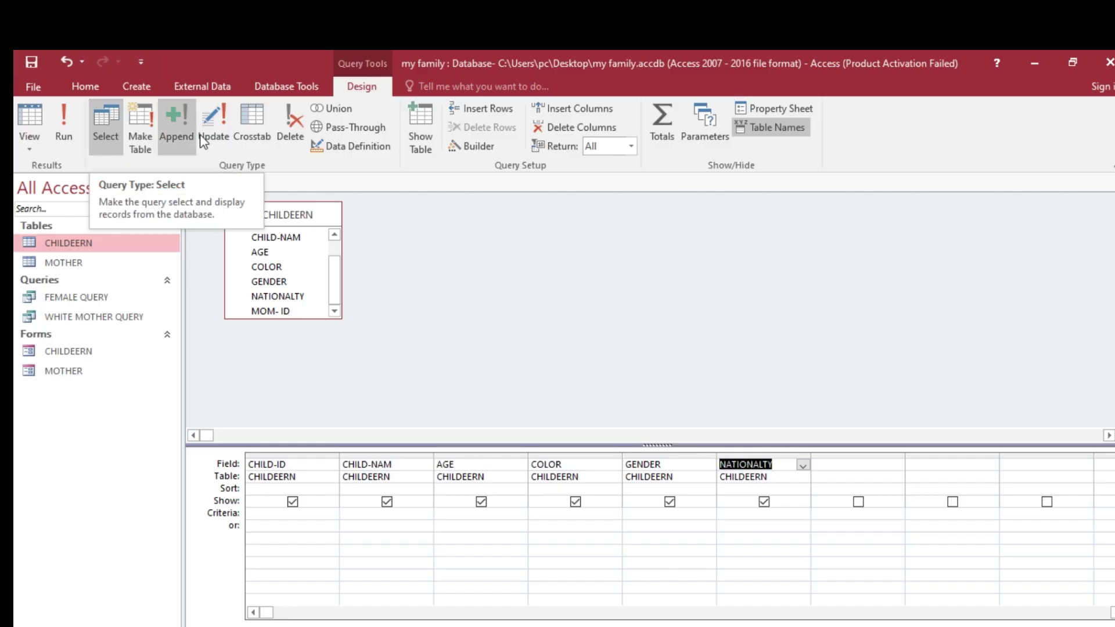
left_click(215, 124)
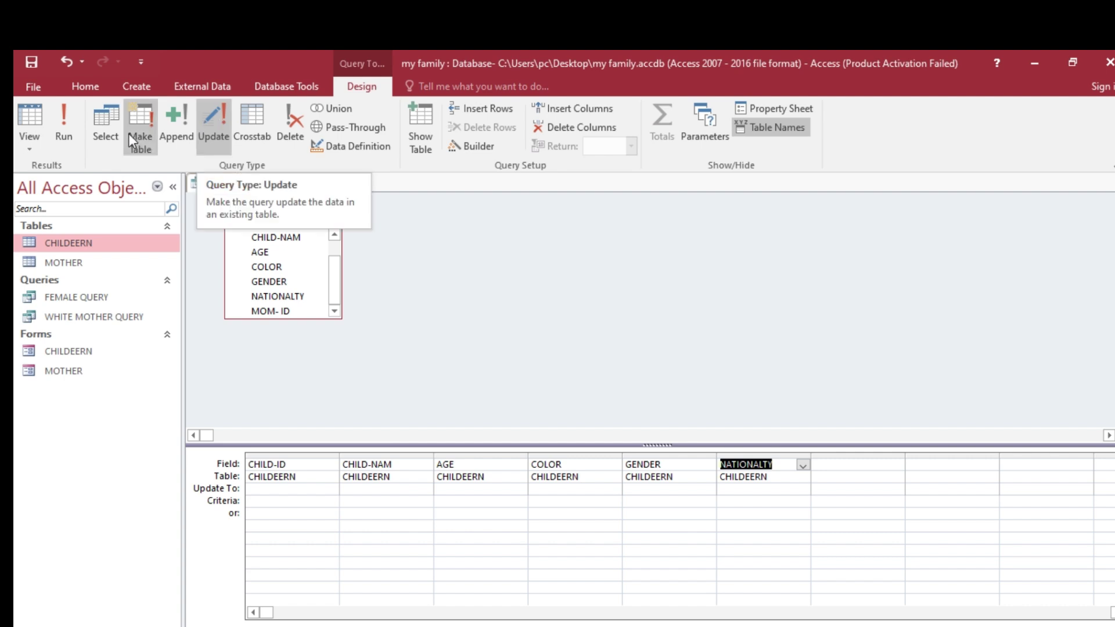
left_click(100, 124)
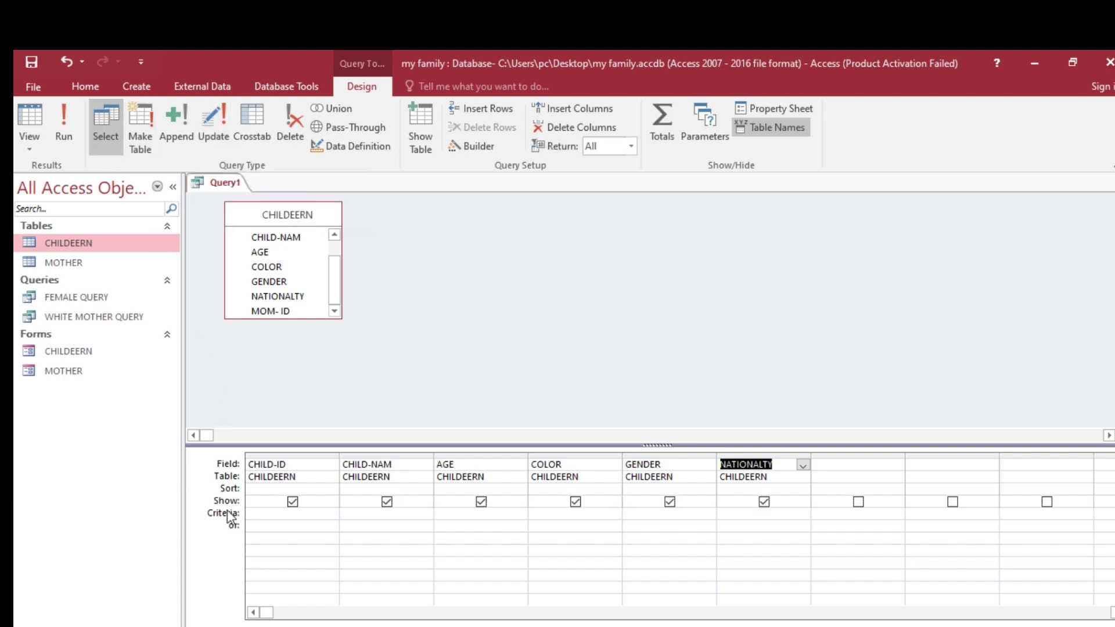
left_click(294, 128)
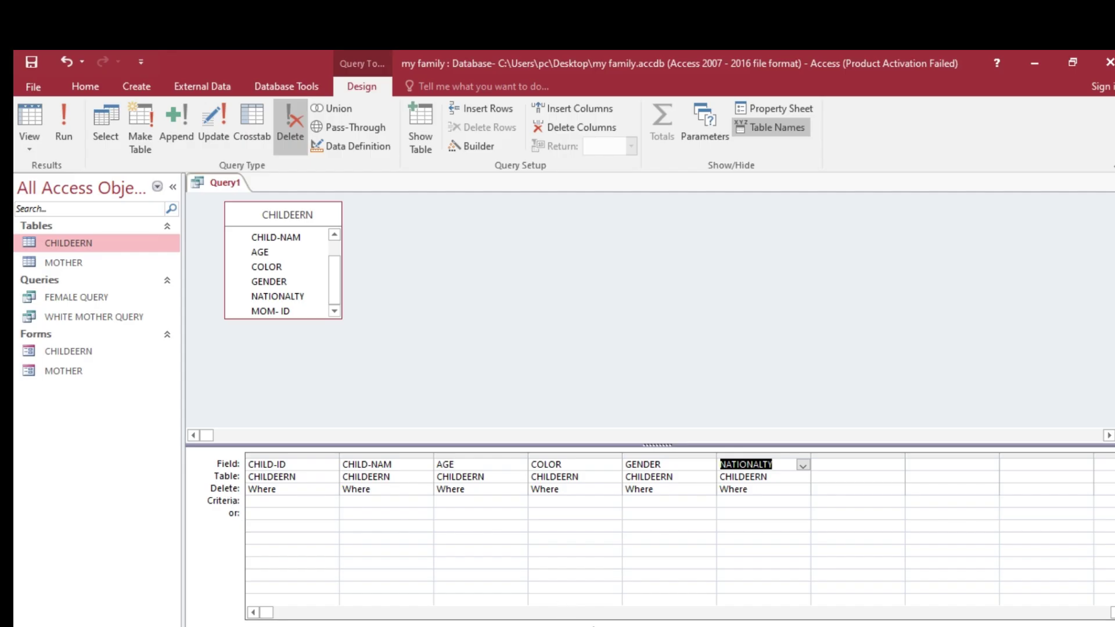
left_click(690, 590)
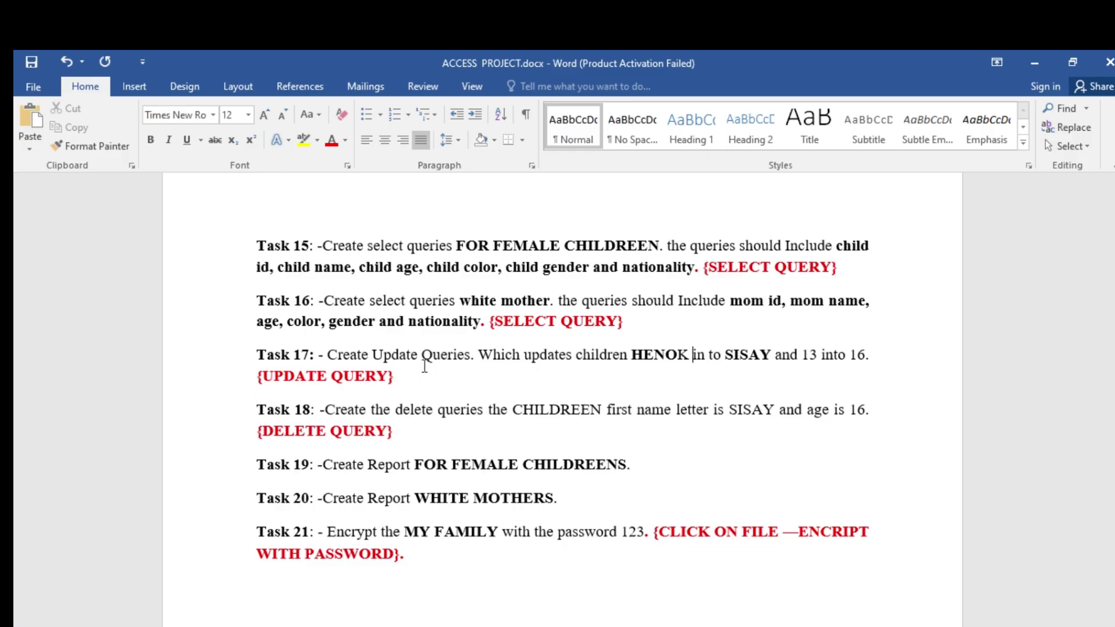
key("alt+Tab")
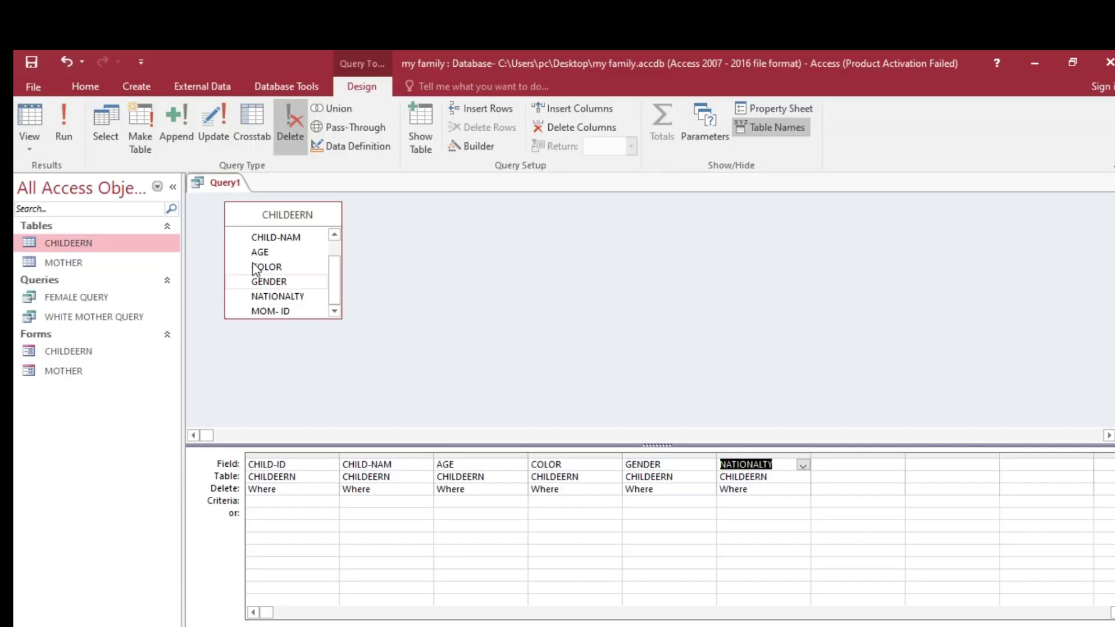
left_click(214, 128)
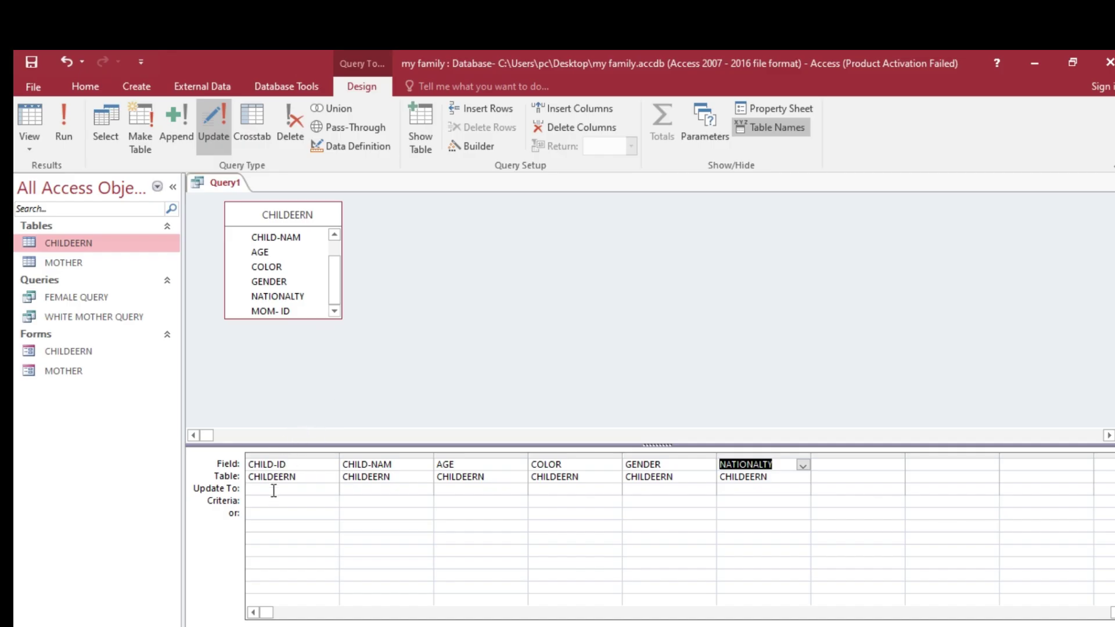
double_click(80, 244)
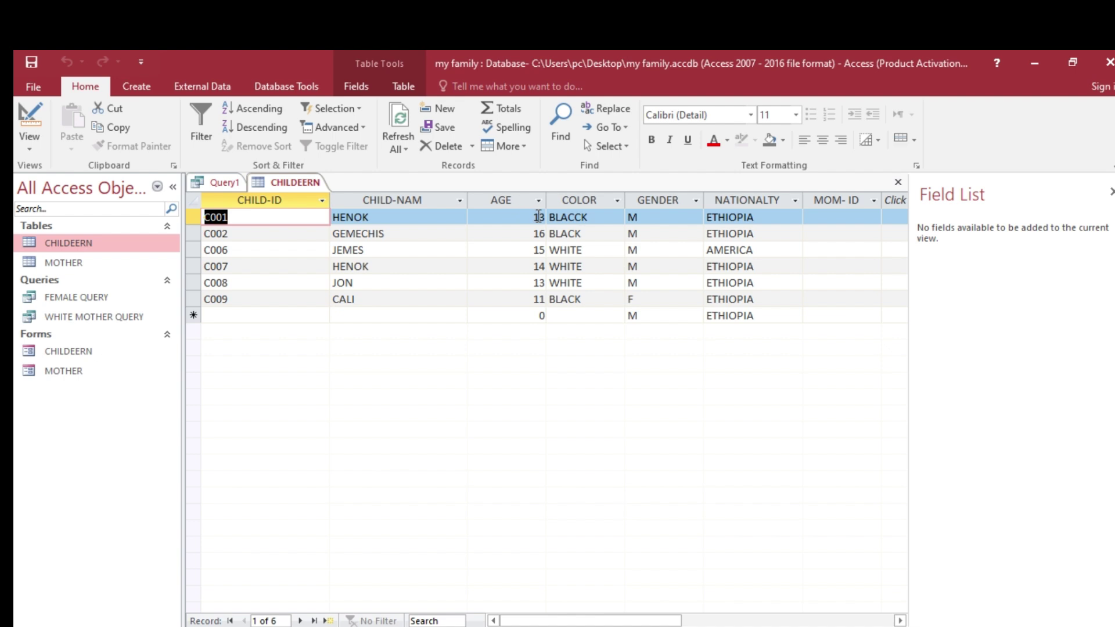
- Copy the name HENOK from record C001 and return to the Query1 design
left_click_drag(382, 217, 335, 217)
key("ctrl+c")
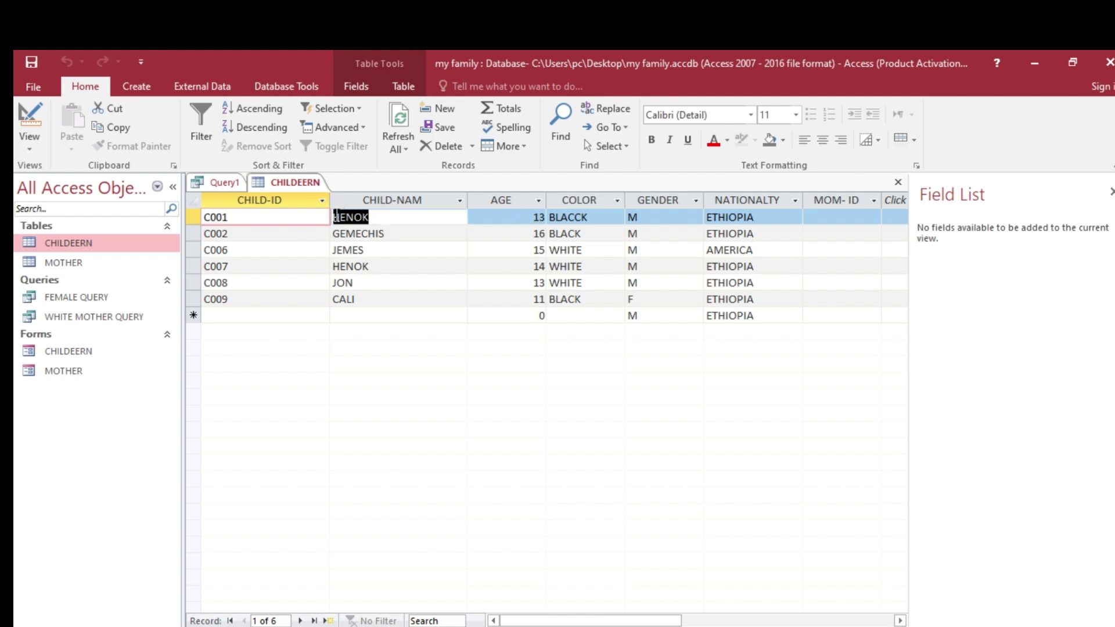
right_click(335, 217)
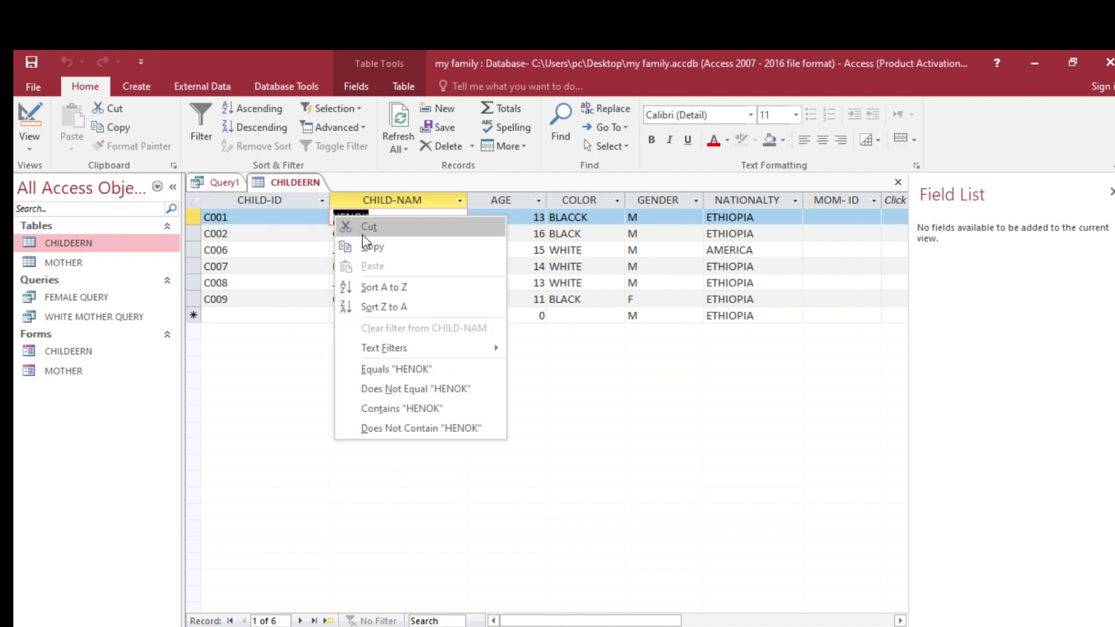
left_click(378, 247)
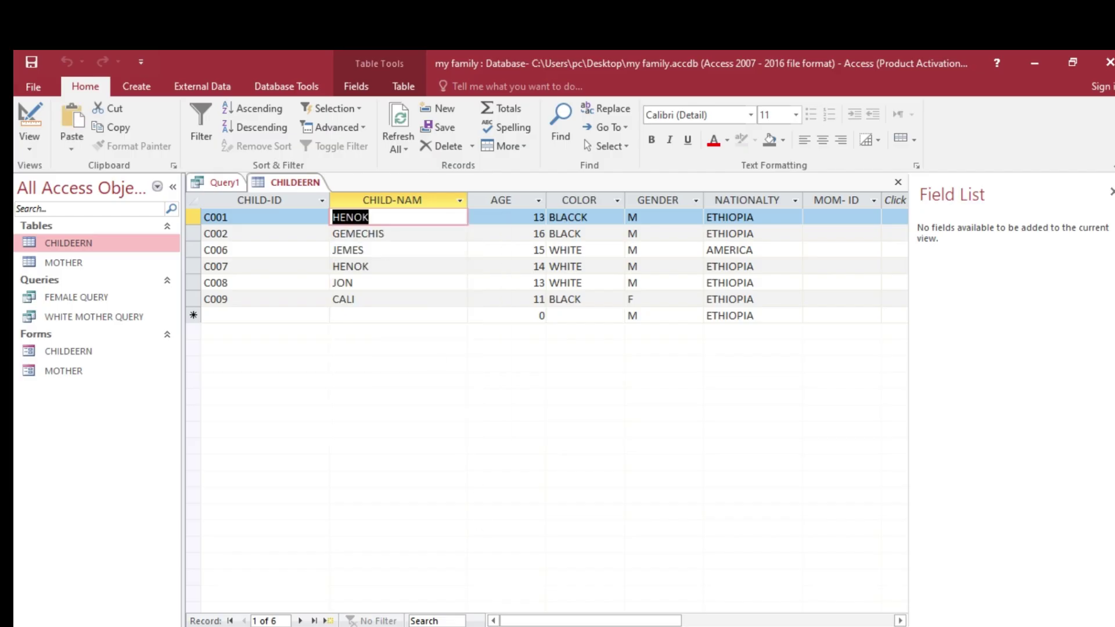
left_click(430, 626)
left_click(528, 626)
left_click(216, 183)
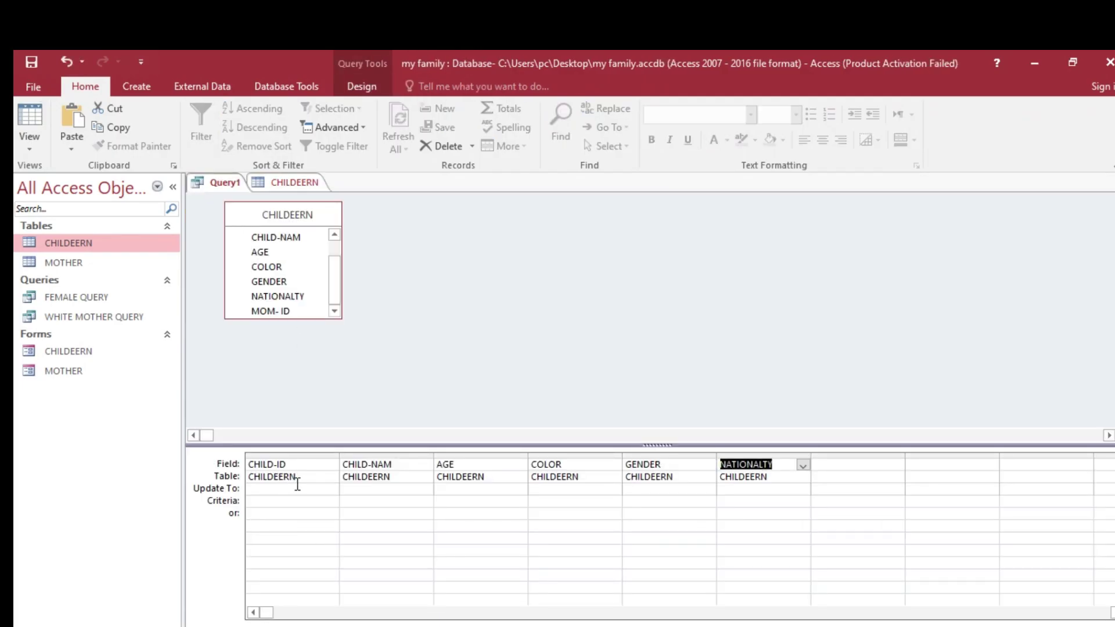
- Set the criteria to "HENOK" under CHILD-NAM and 13 under AGE
left_click(369, 501)
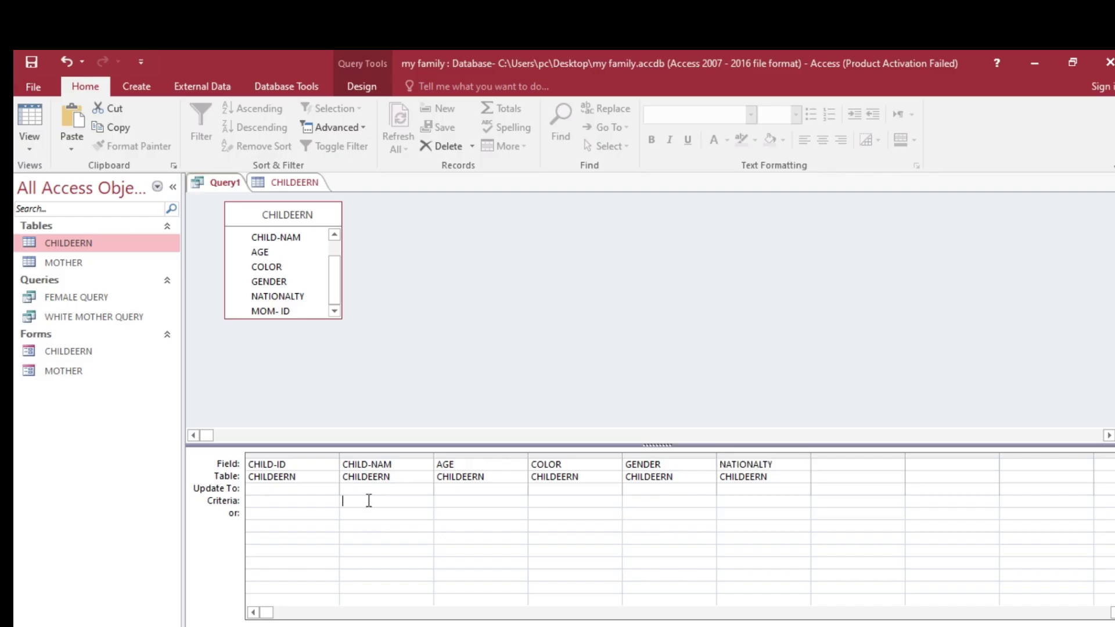
right_click(367, 502)
left_click(408, 430)
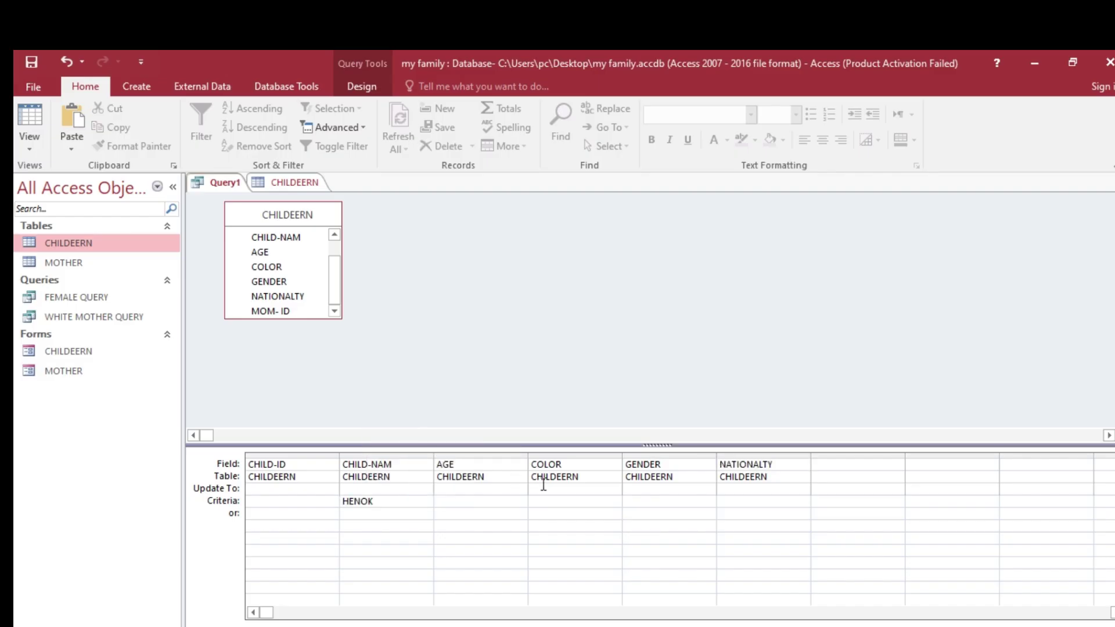
left_click(465, 502)
left_click(362, 87)
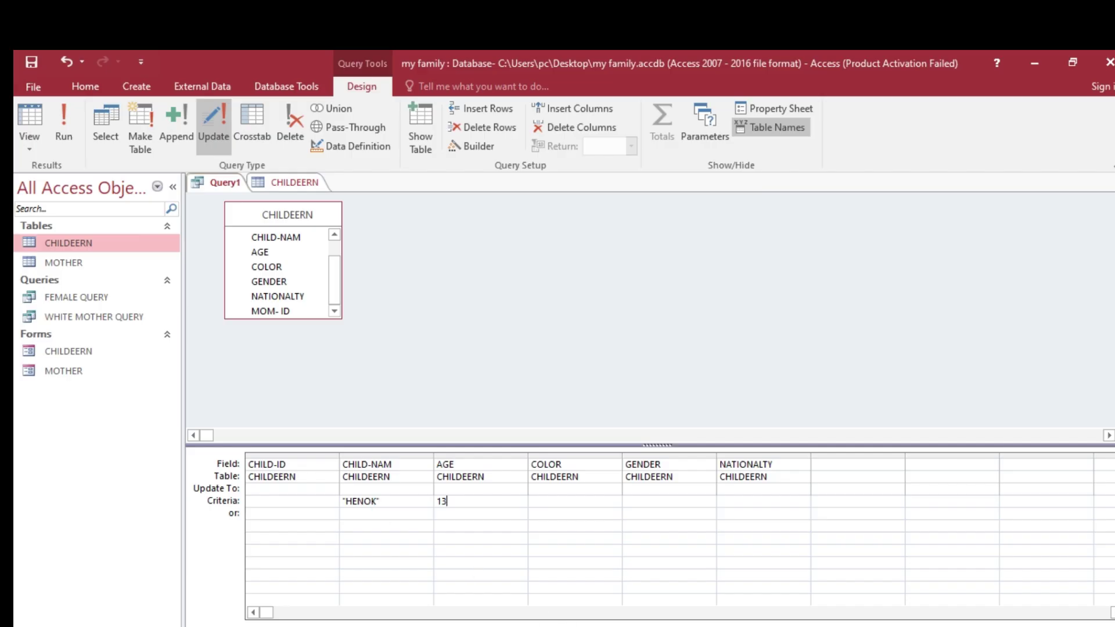
key("alt+Tab")
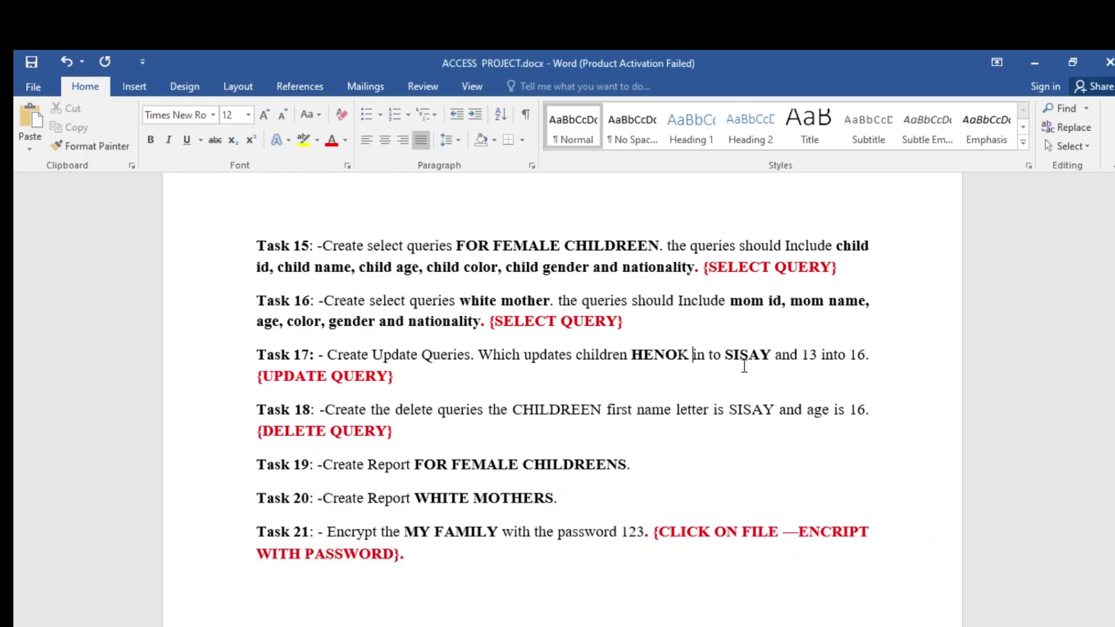
- Update CHILD-NAM to "SISAY" and AGE to 16, then run and confirm the 1-row update
key("alt+Tab")
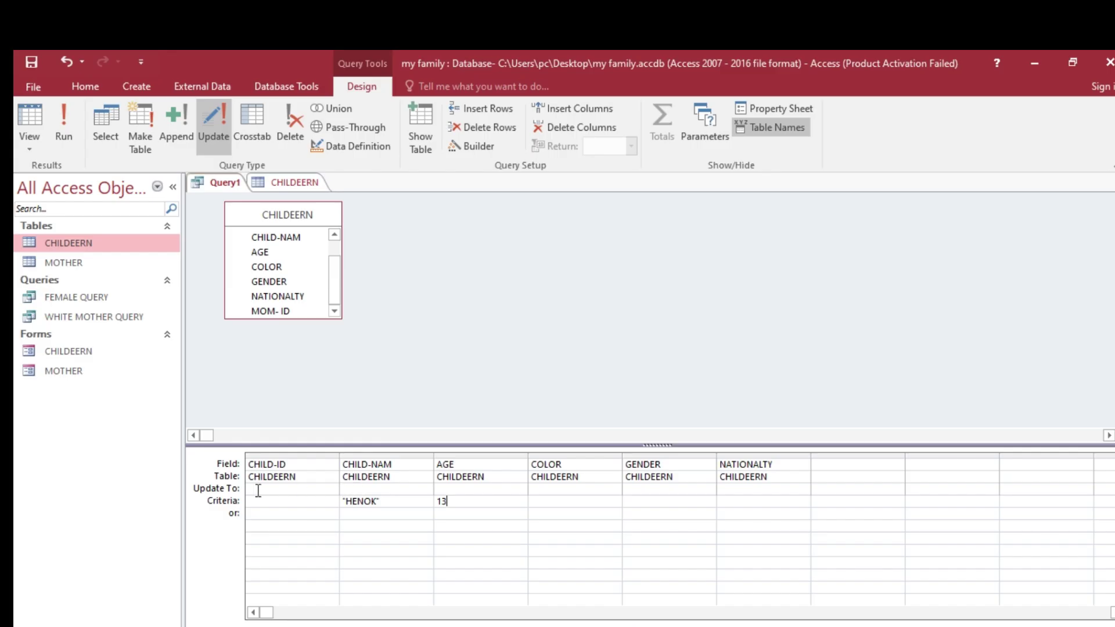
left_click(352, 489)
type("SIX")
left_click(456, 488)
left_click(70, 127)
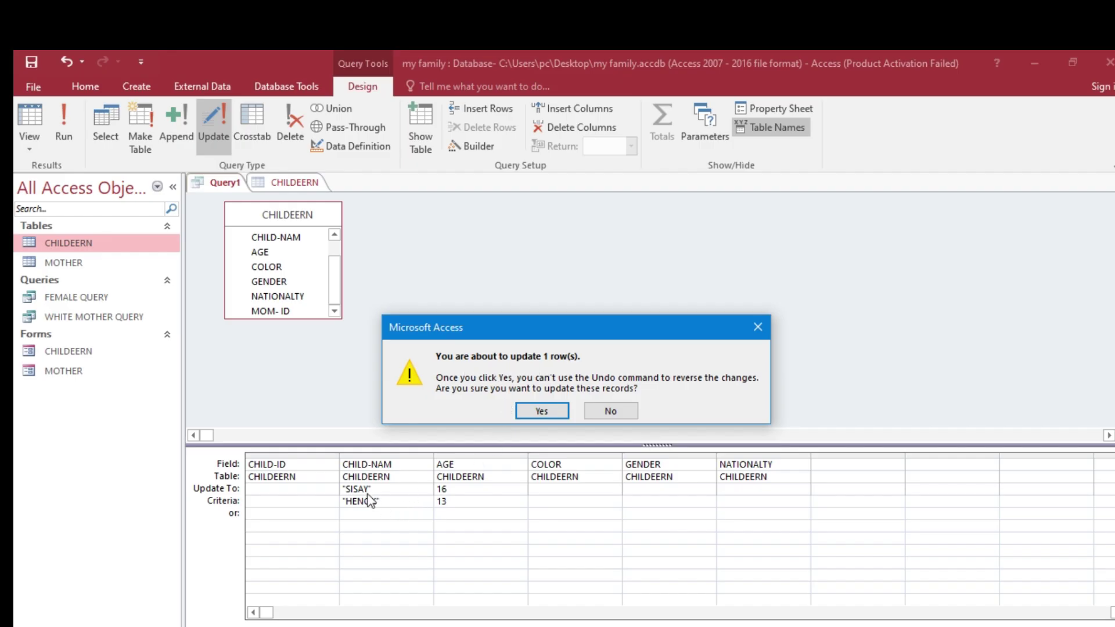
left_click(541, 411)
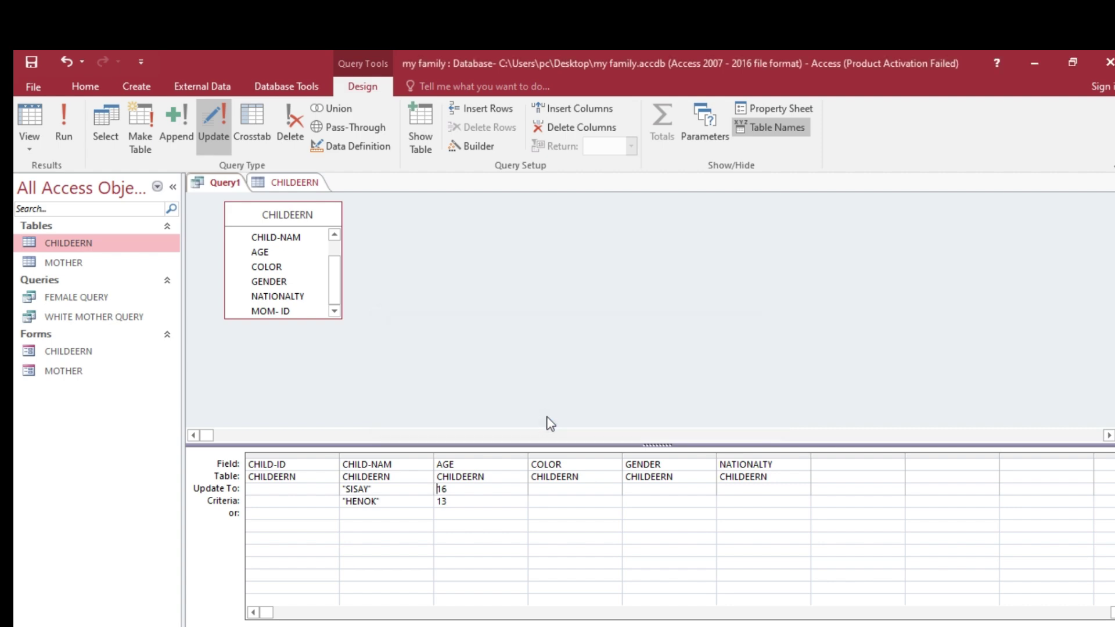
- Save Query1 under the name UPDATE QUERY, then close every open object
right_click(237, 189)
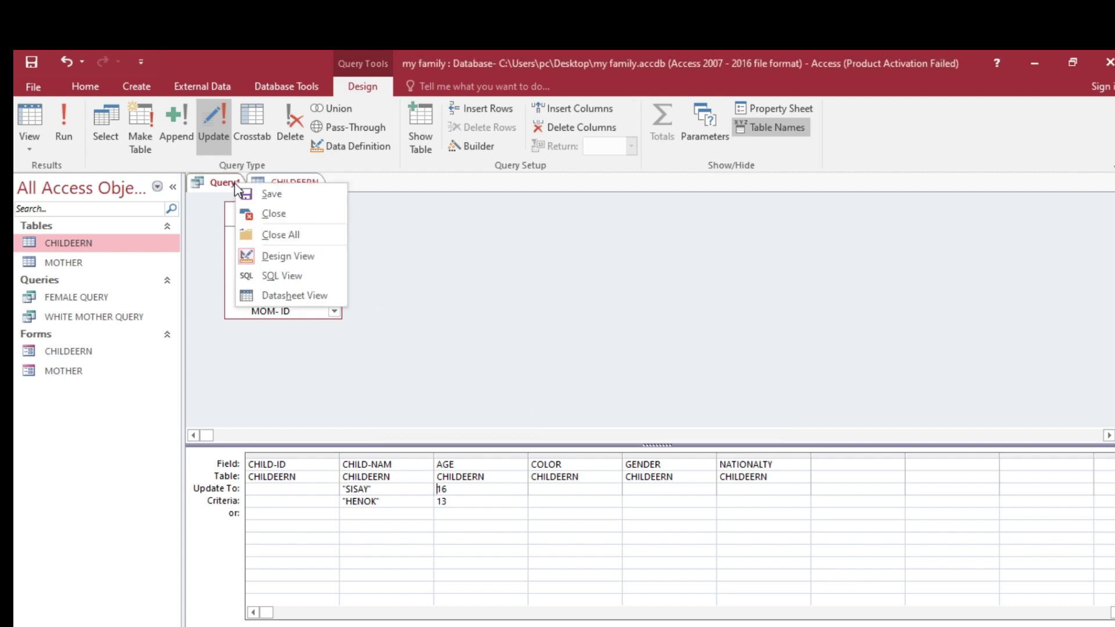
left_click(272, 196)
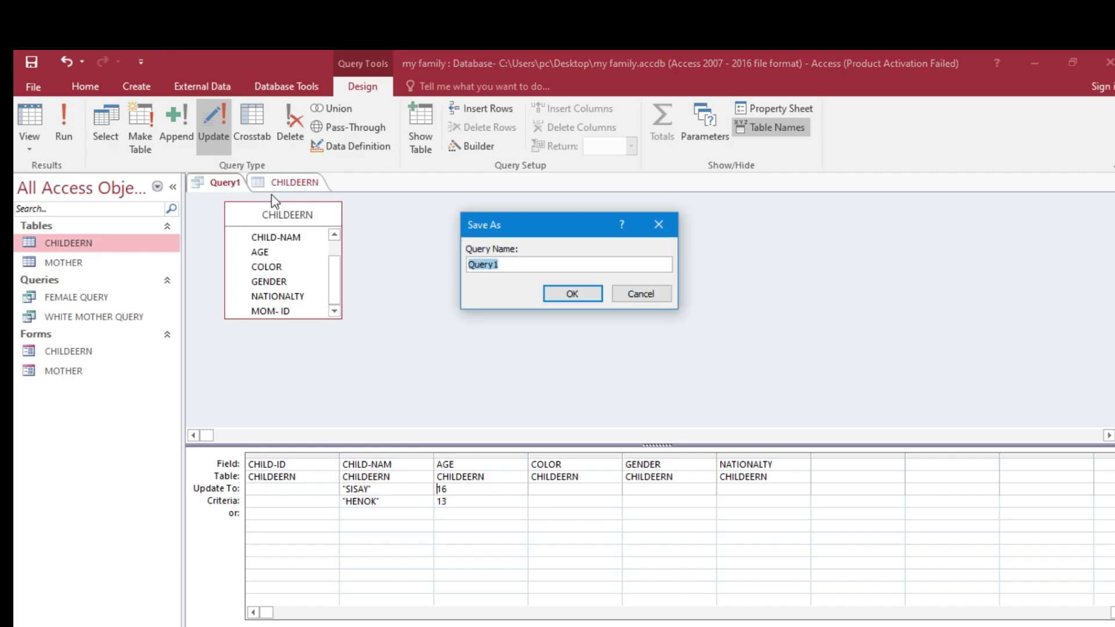
type("UPDATE QUERY")
left_click(561, 294)
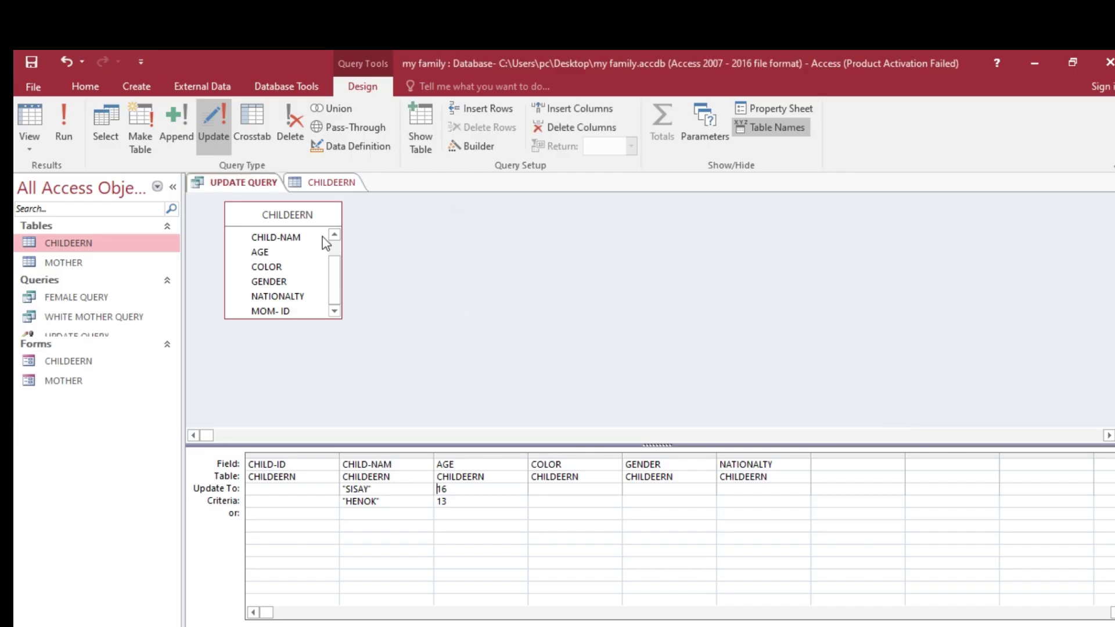
right_click(254, 183)
left_click(272, 233)
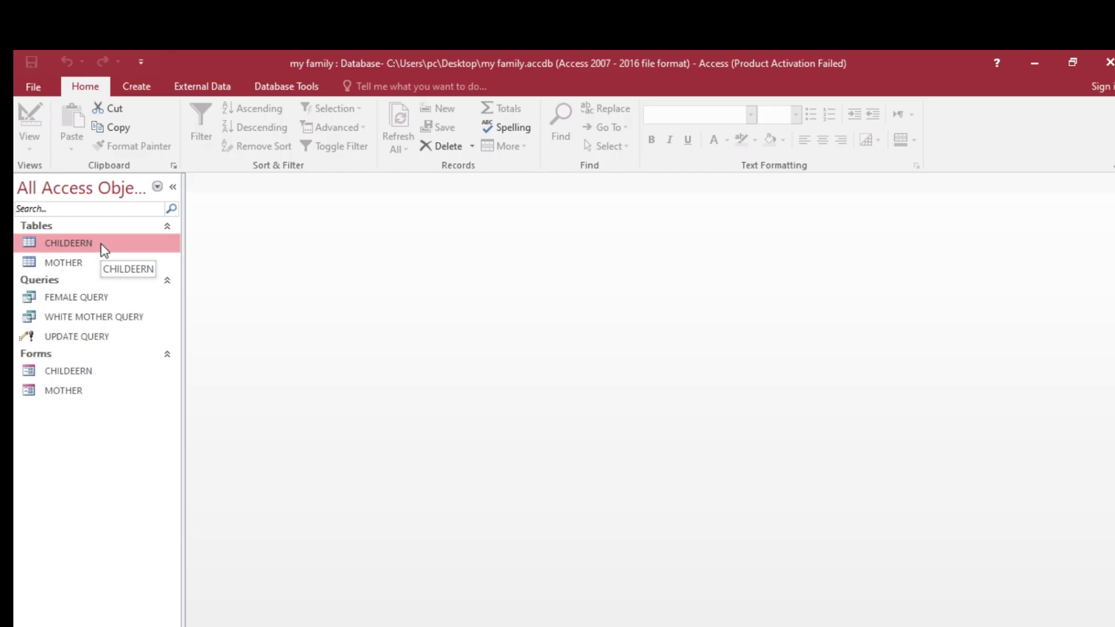
- Verify CHILDEERN record C001 shows SISAY aged 16, close the table, and return to the Word task sheet
double_click(68, 243)
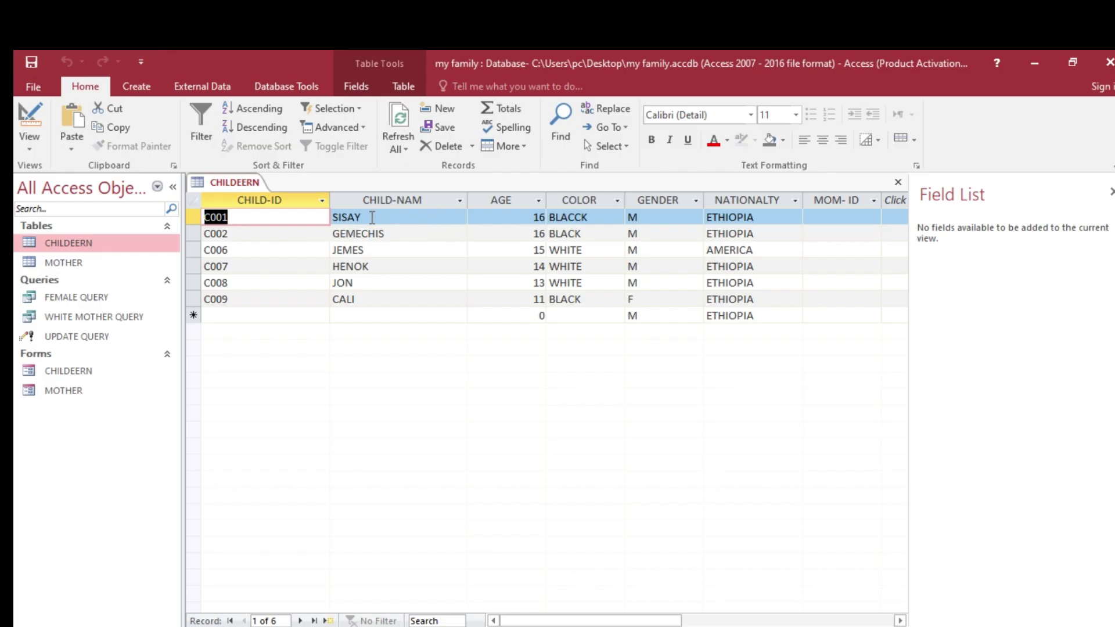
right_click(243, 180)
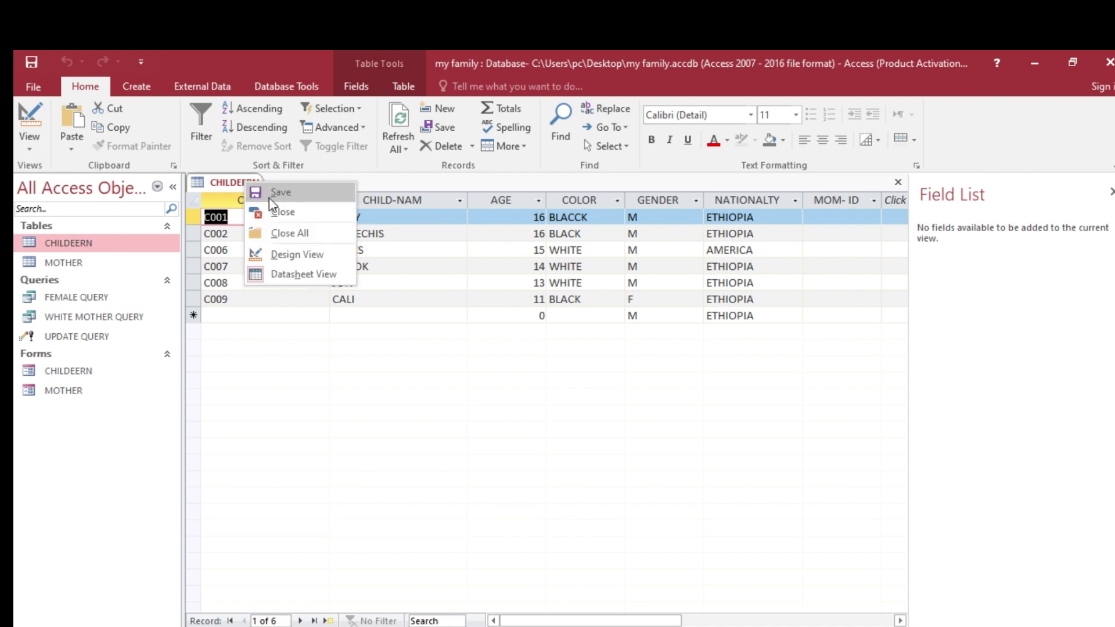
left_click(287, 213)
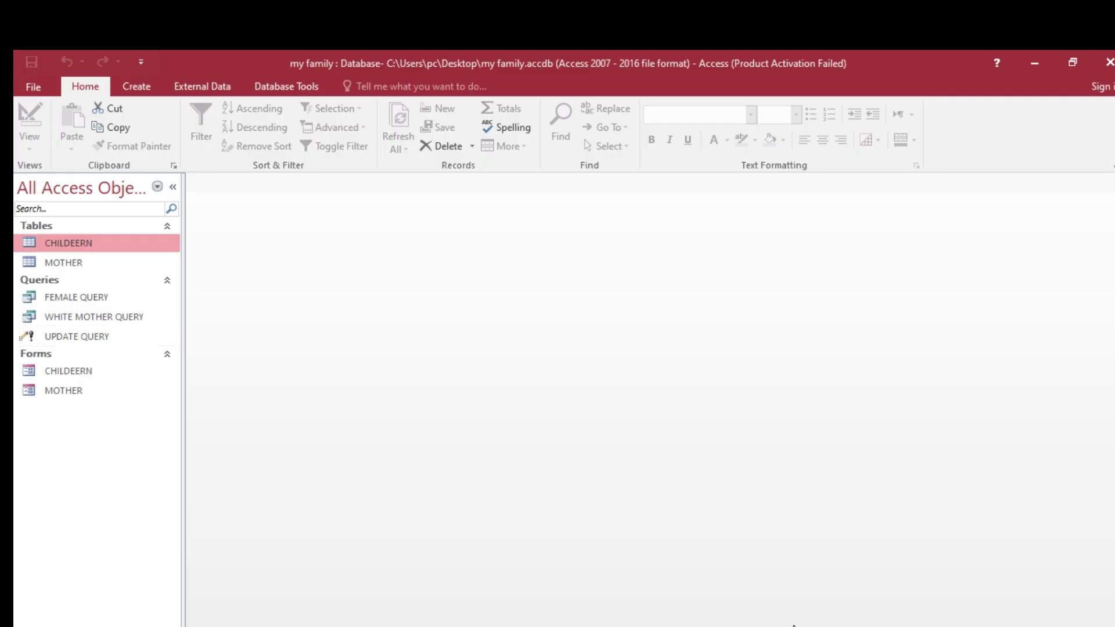
key("alt+Tab")
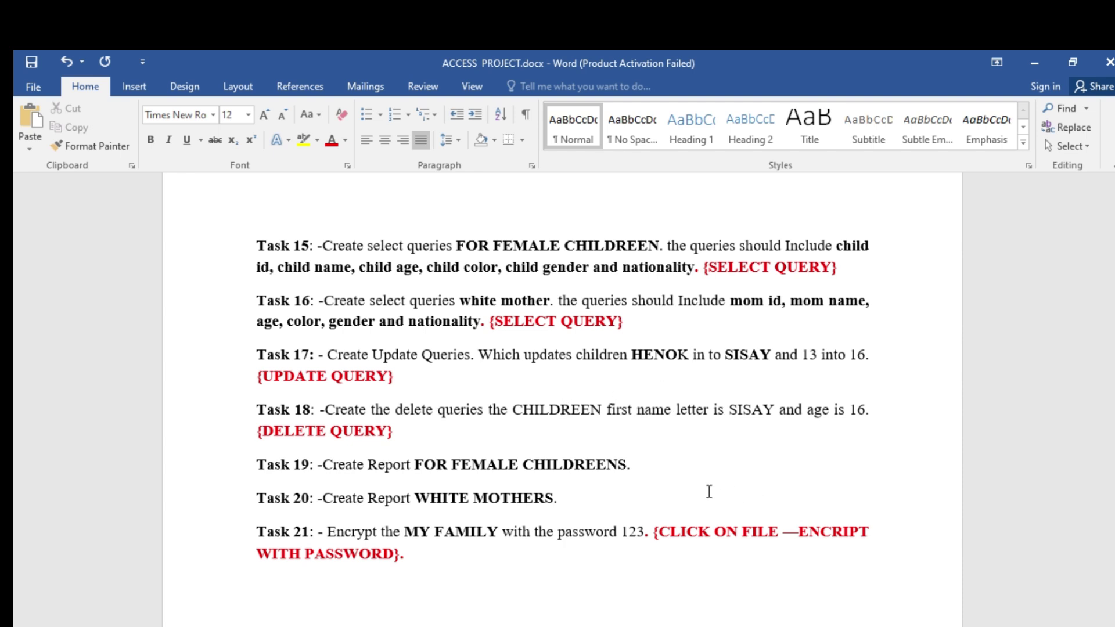
- Start a new design-view query based on the CHILDEERN table
key("alt+Tab")
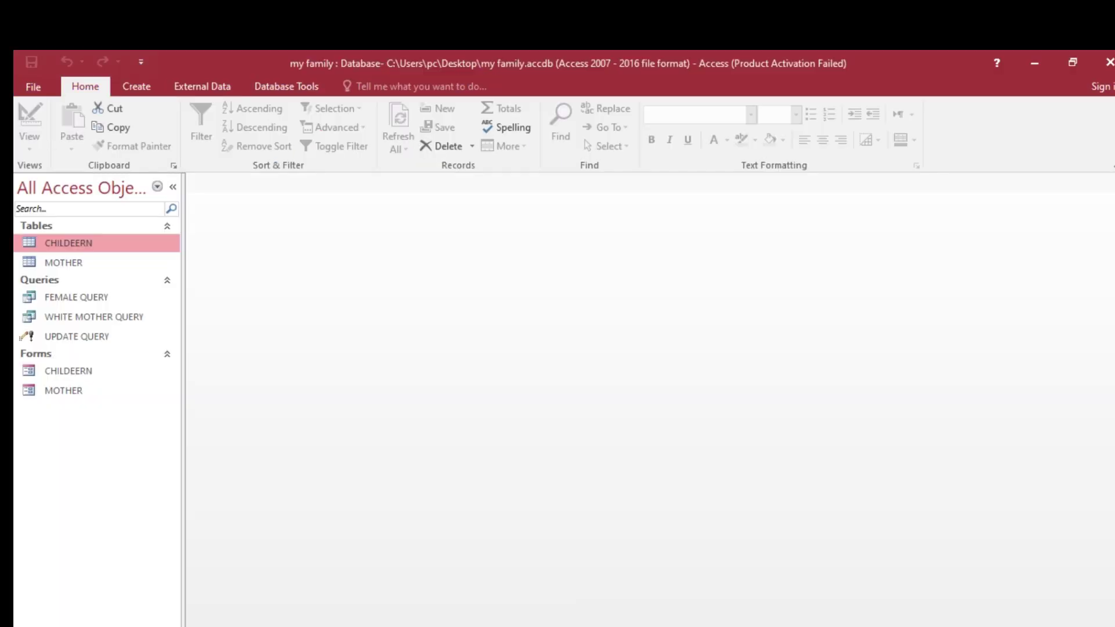
left_click(144, 93)
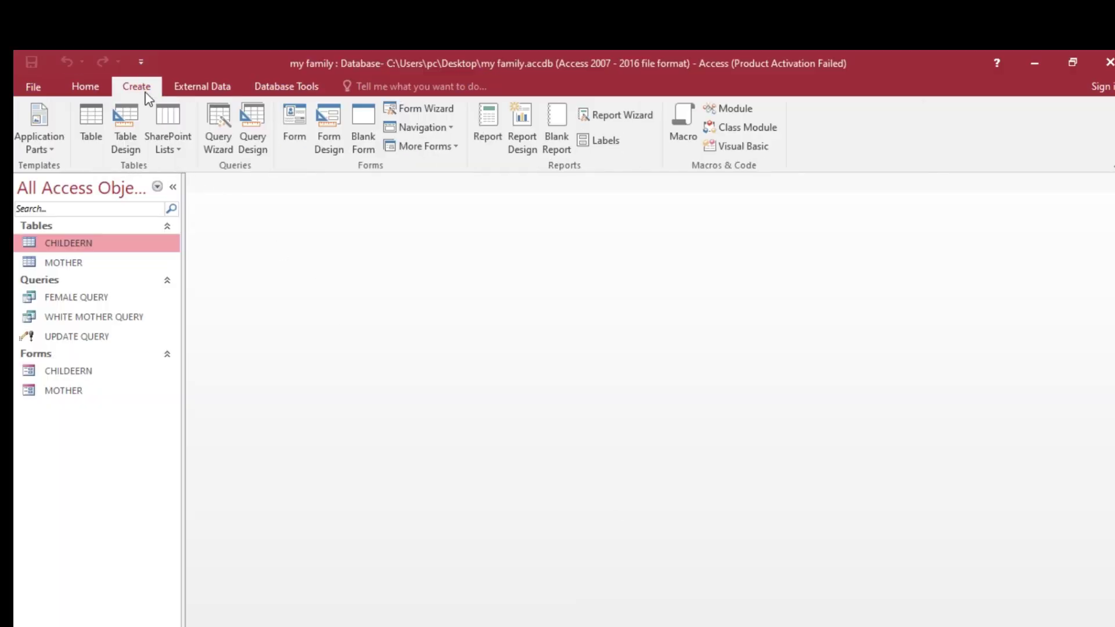
left_click(250, 143)
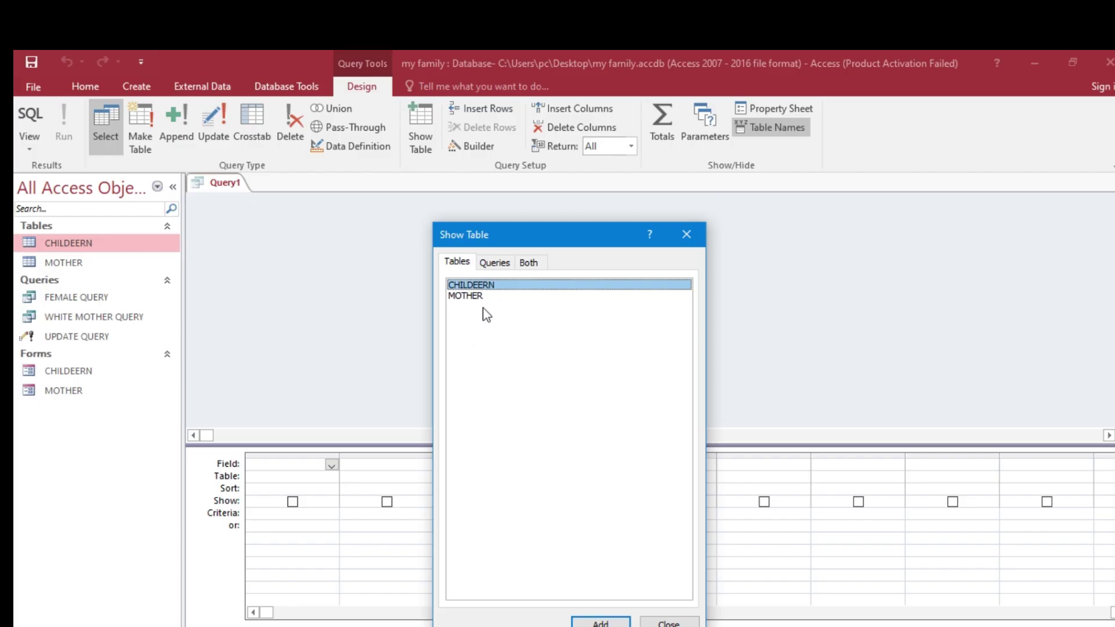
left_click_drag(647, 236, 826, 108)
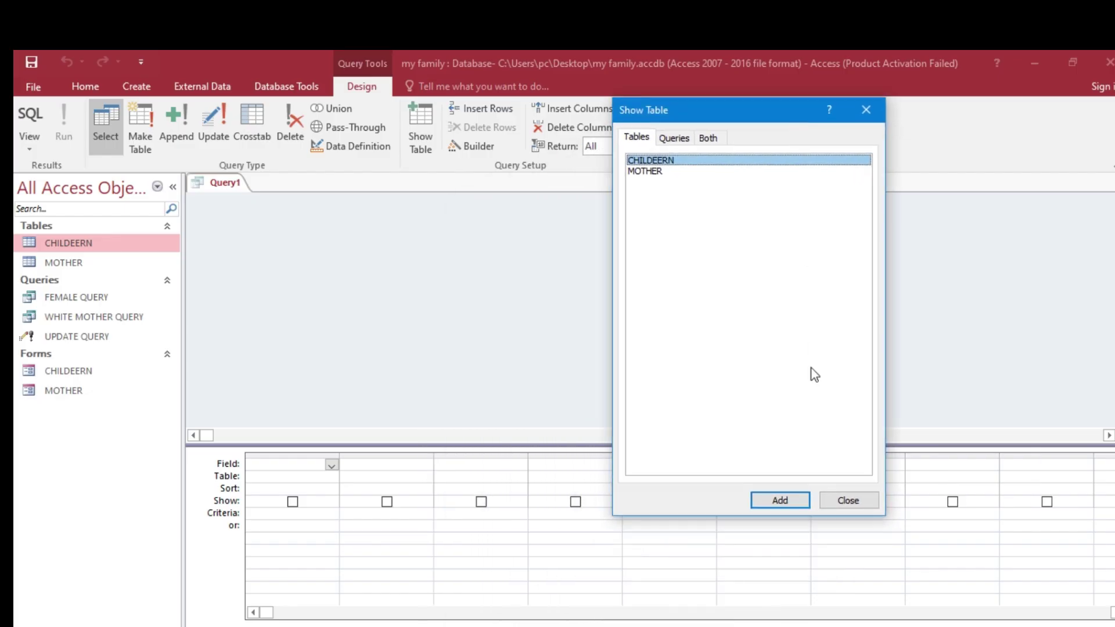
left_click(779, 503)
left_click(848, 503)
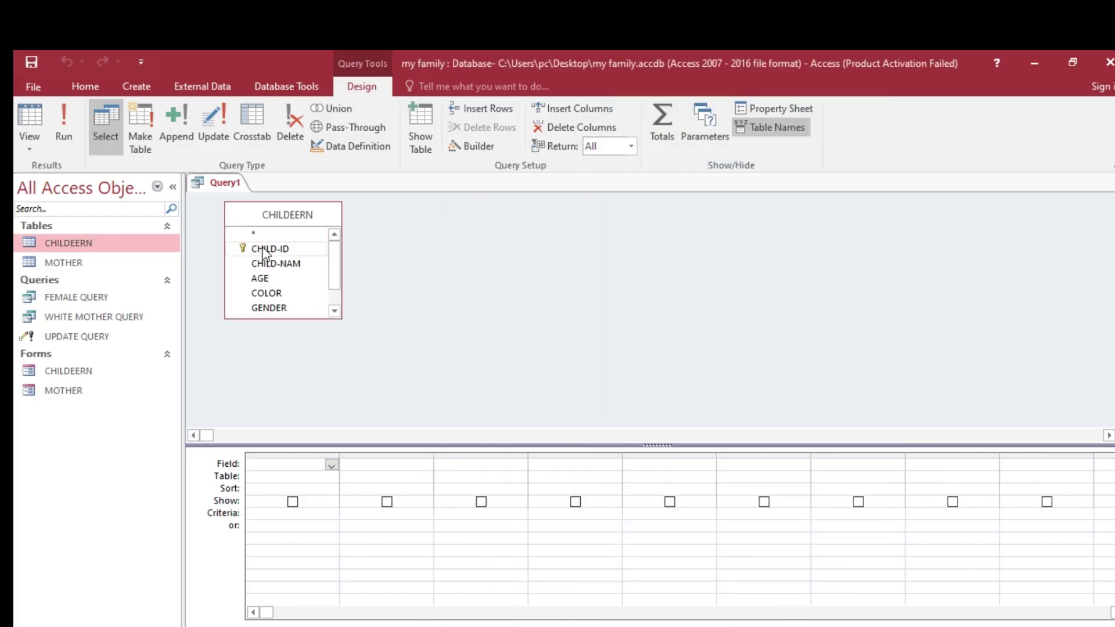
- Add CHILD-ID, CHILD-NAM, COLOR, AGE, GENDER and NATIONALTY to the query grid
double_click(269, 249)
double_click(274, 264)
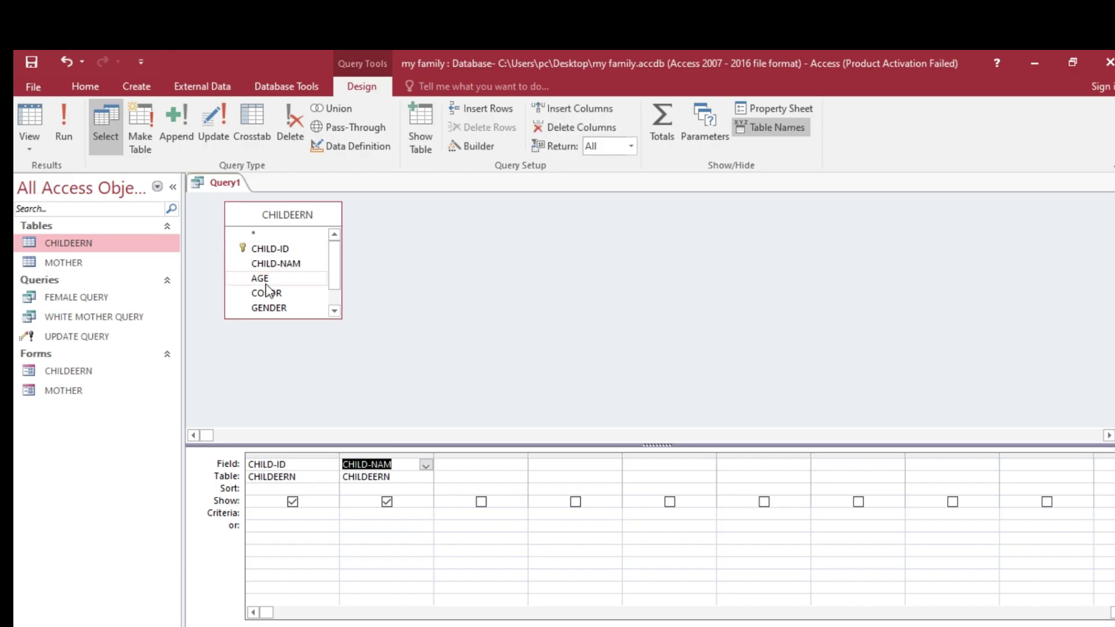
double_click(273, 294)
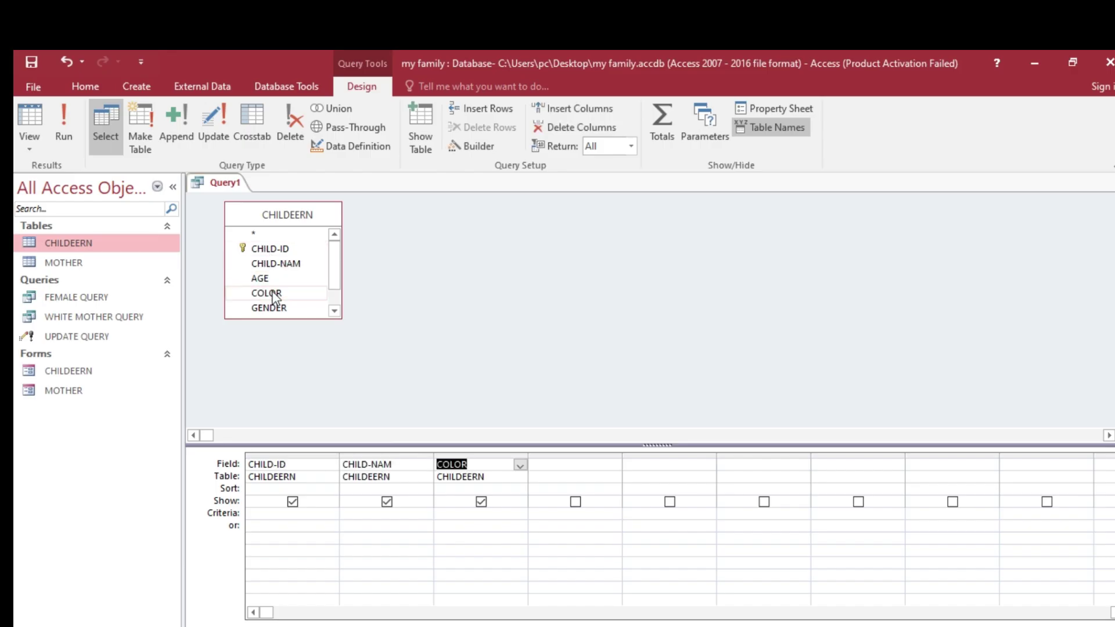
double_click(271, 279)
double_click(274, 308)
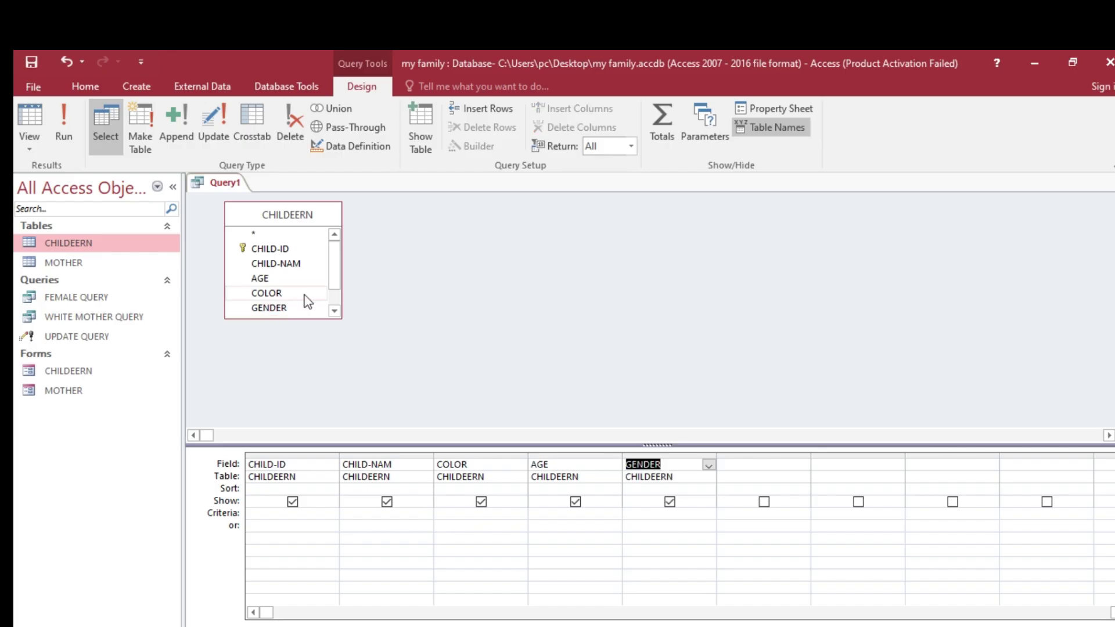
left_click_drag(331, 256, 331, 287)
double_click(285, 297)
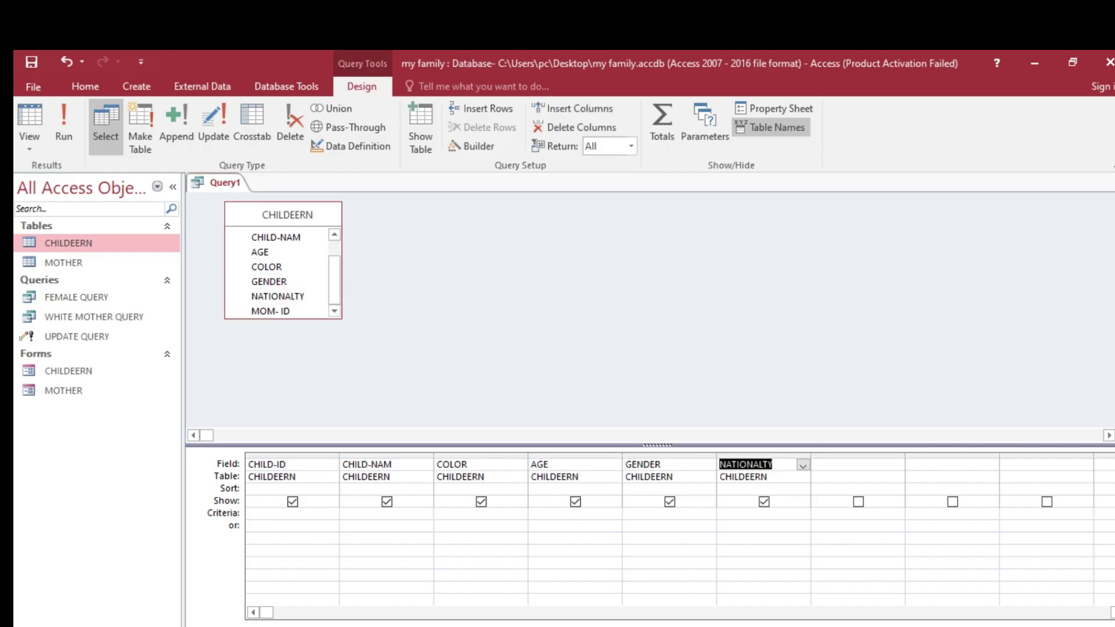
key("alt+Tab")
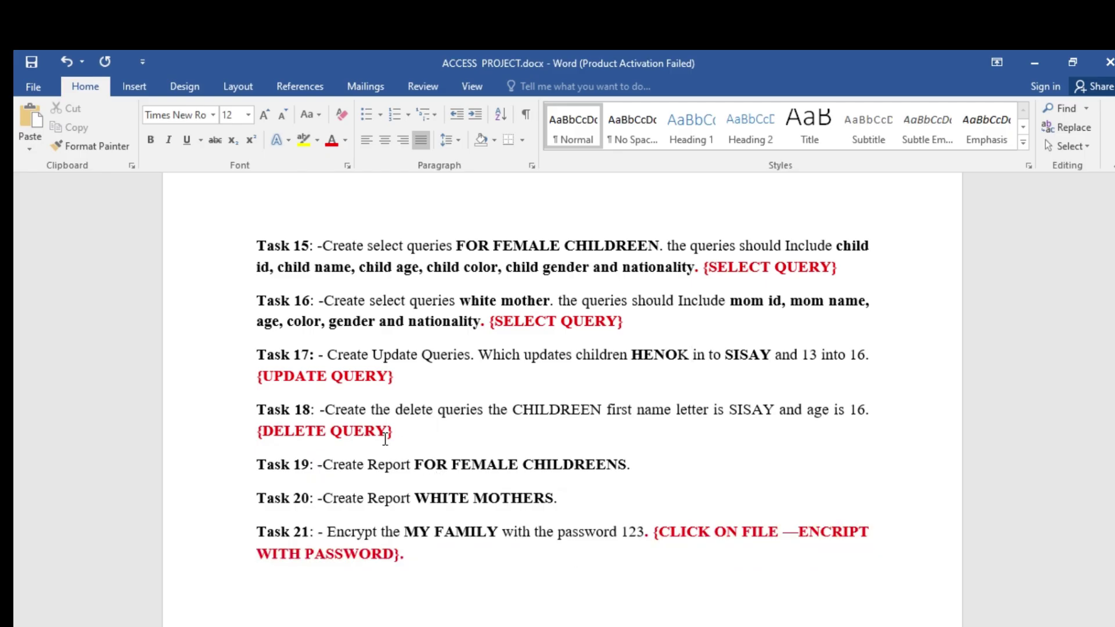
- Bold 'delete' in Task 18 and 'Update' in Task 17, then return to the Access query
left_click(430, 410)
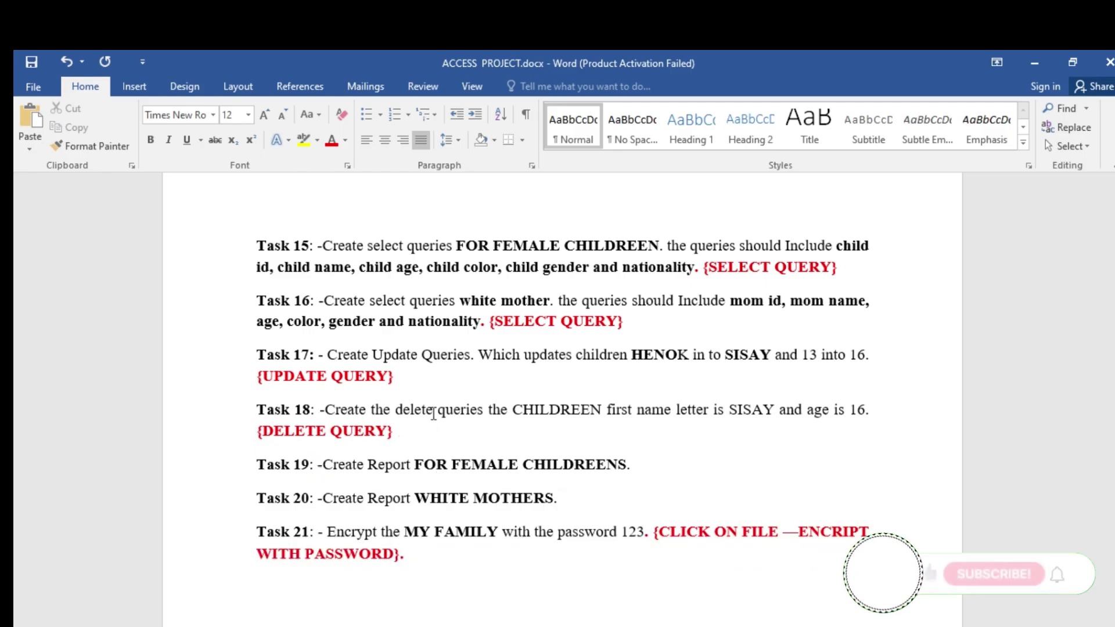
left_click_drag(427, 411, 400, 412)
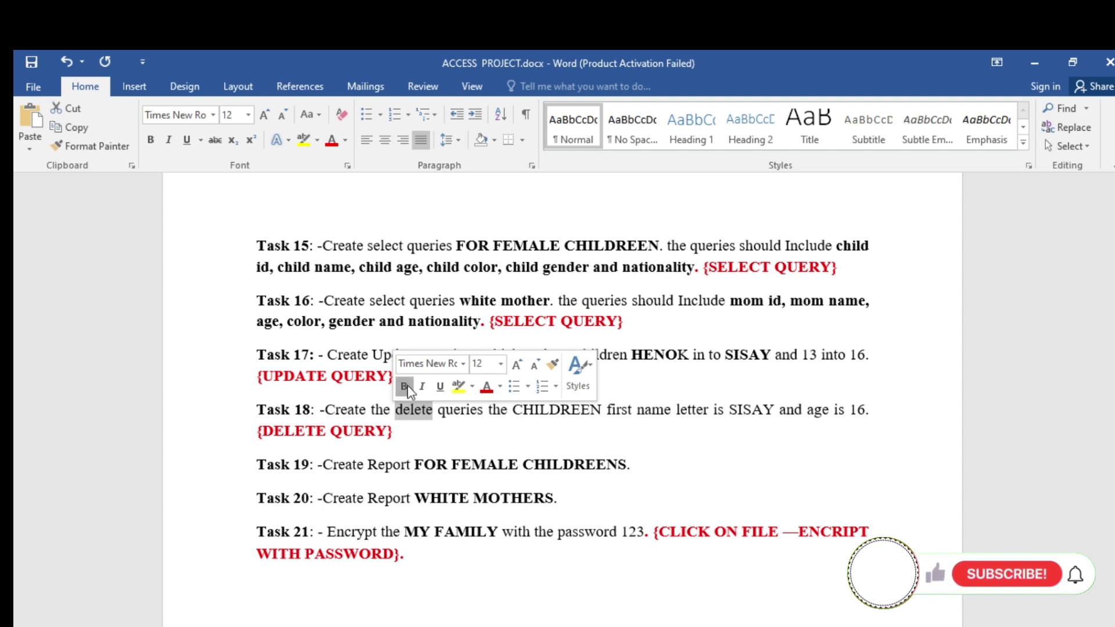
left_click(404, 387)
left_click_drag(421, 355, 372, 356)
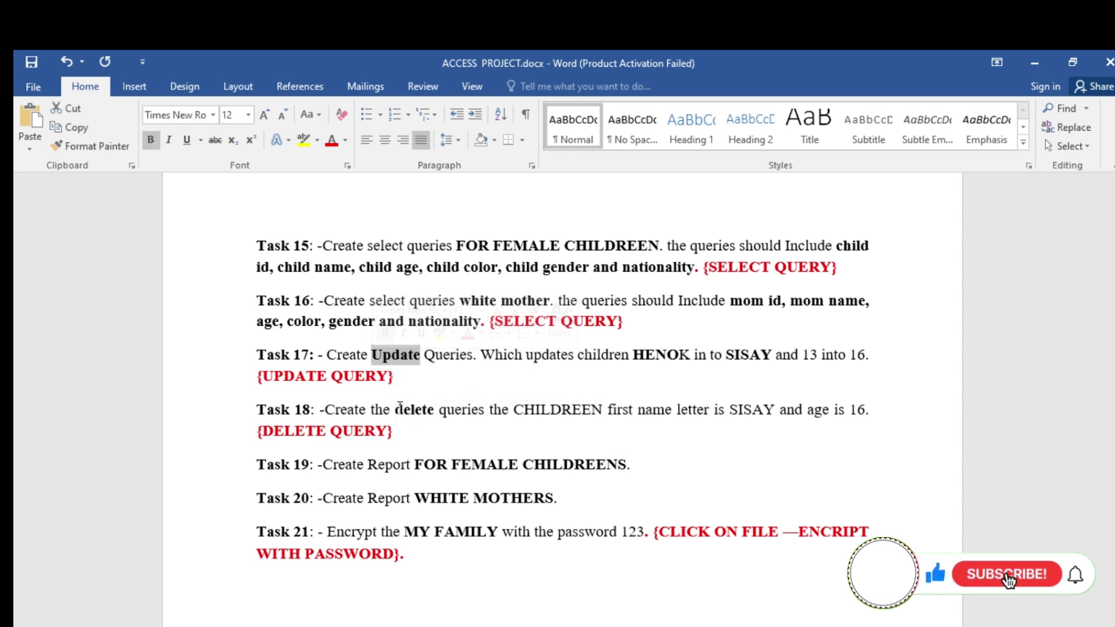
left_click(448, 418)
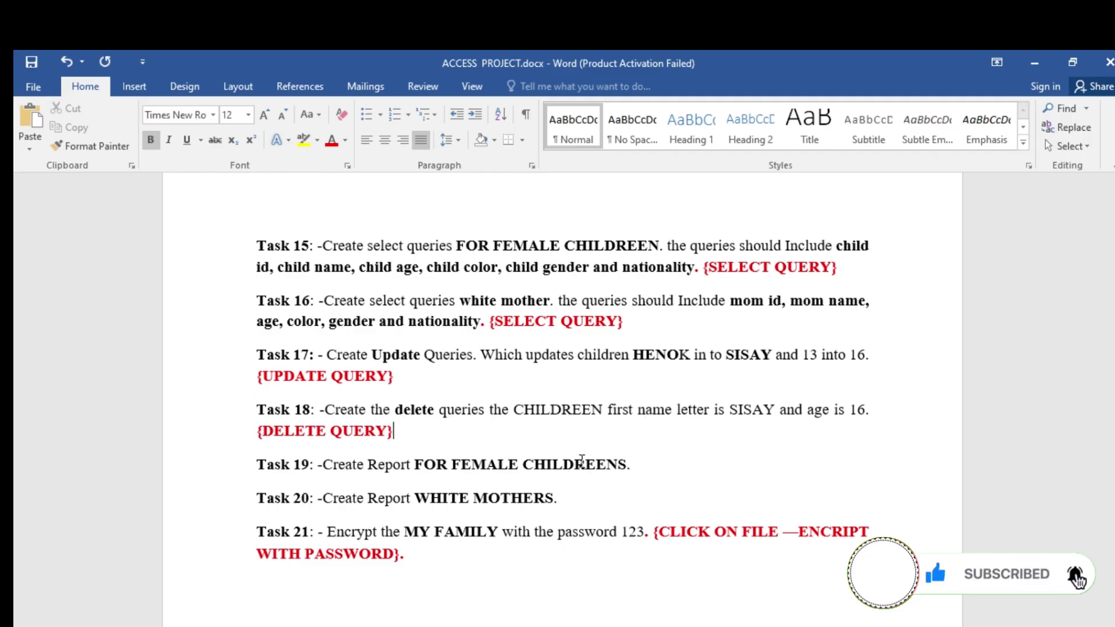
left_click(699, 626)
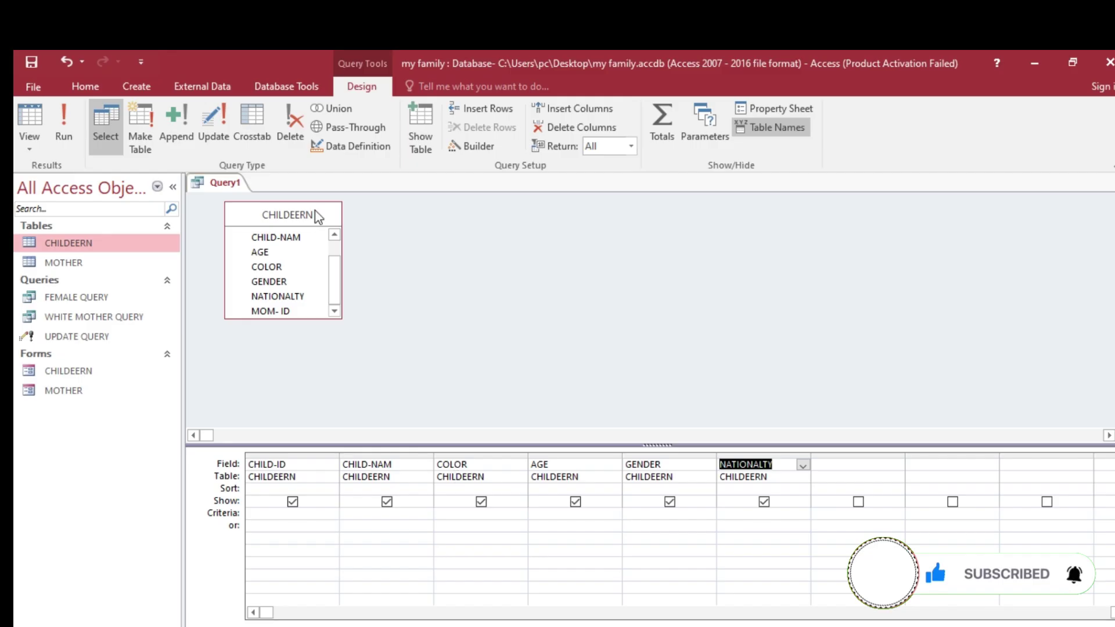
- Make the query a delete query with SISAY, copied from CHILDEERN, as the CHILD-NAM criterion
left_click(282, 126)
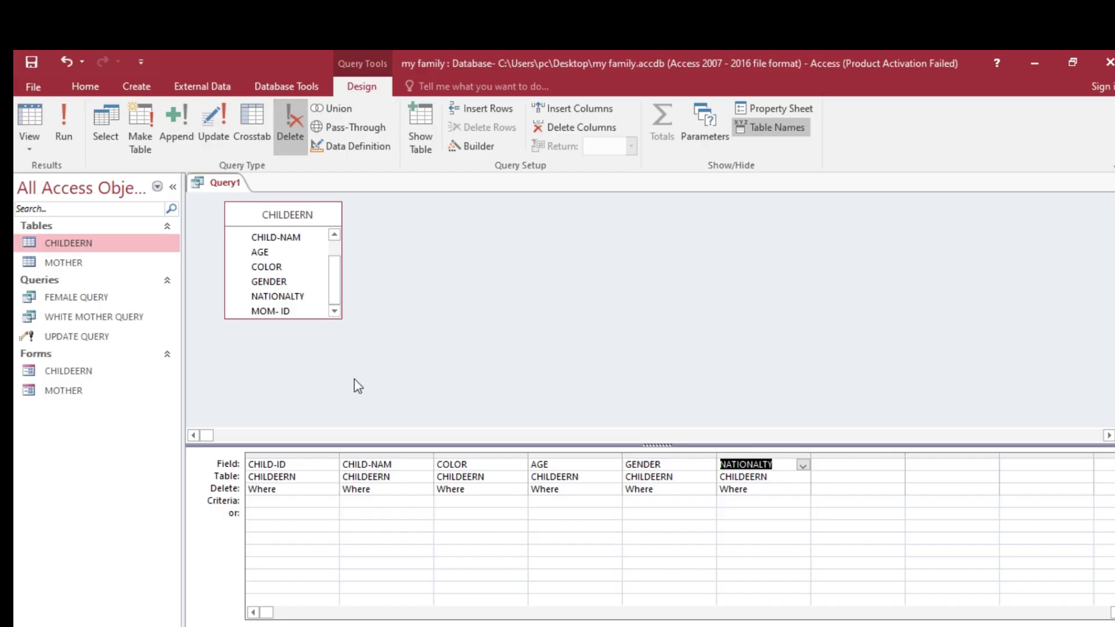
left_click(367, 501)
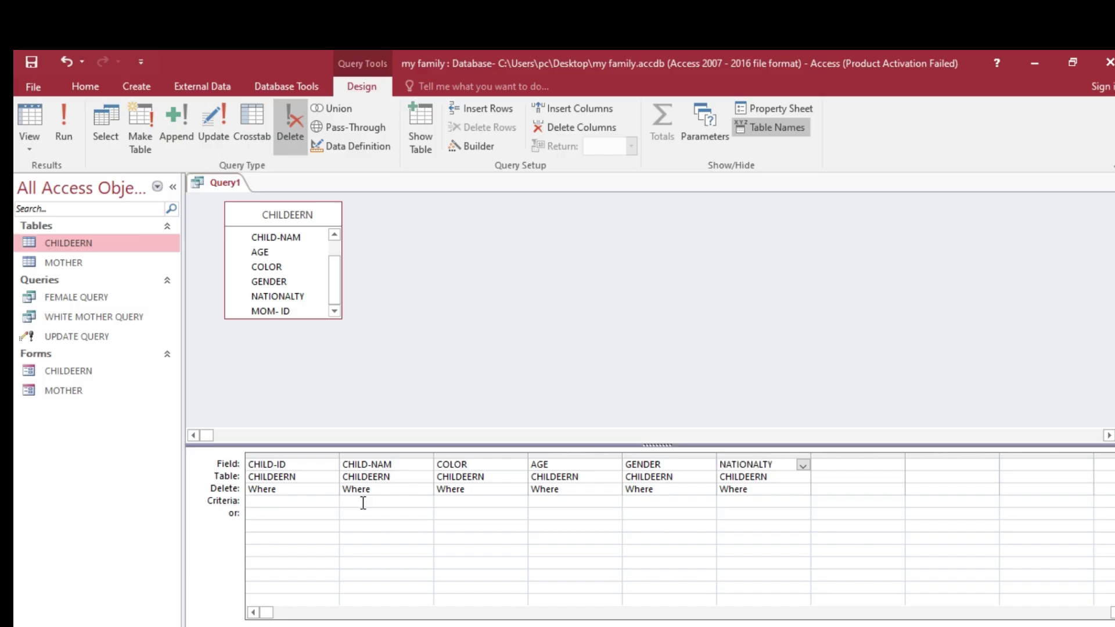
double_click(96, 242)
left_click_drag(369, 219, 337, 216)
right_click(342, 216)
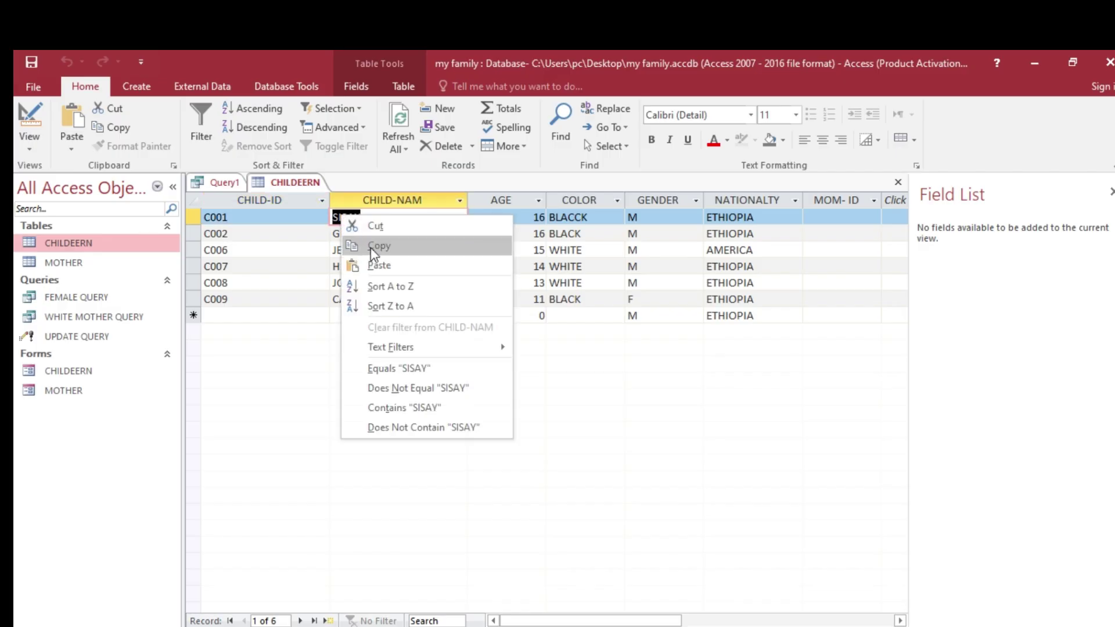
left_click(357, 245)
left_click(224, 183)
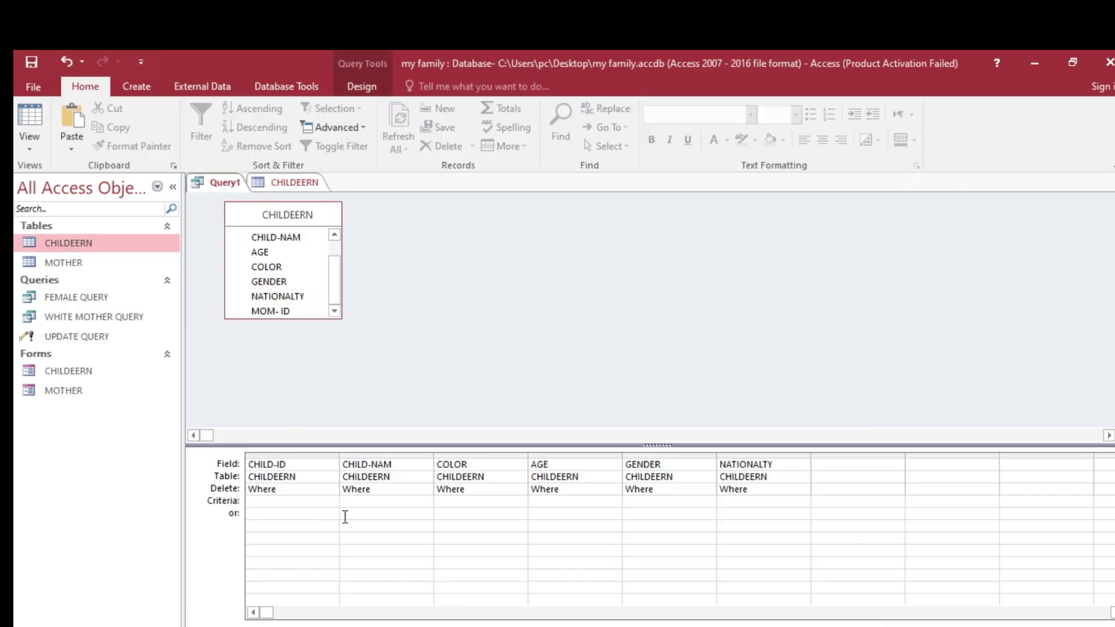
right_click(354, 500)
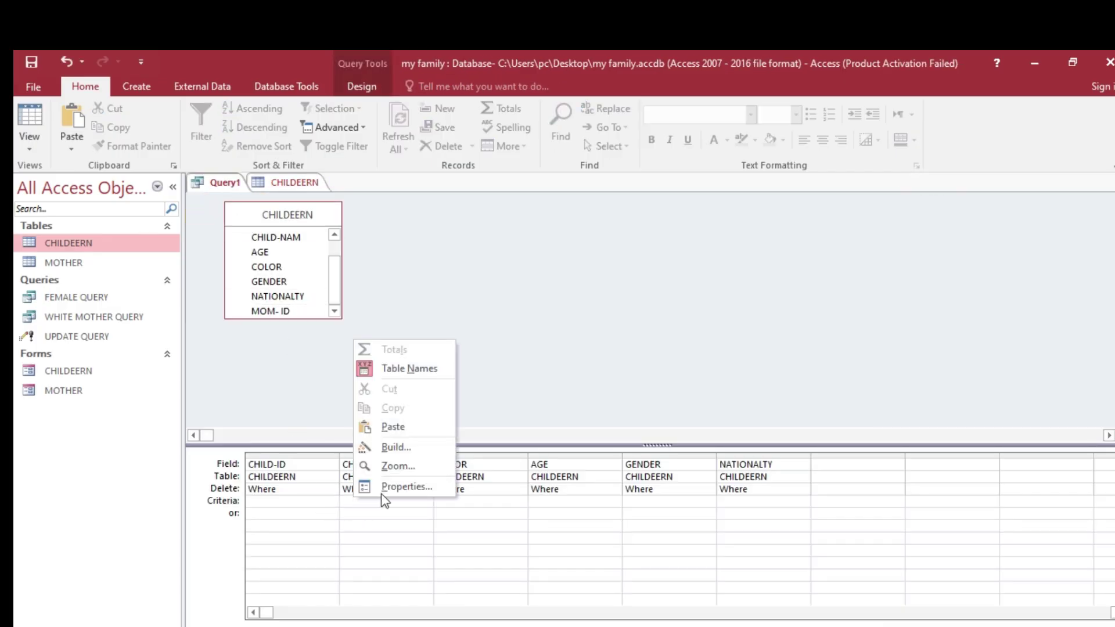
left_click(397, 427)
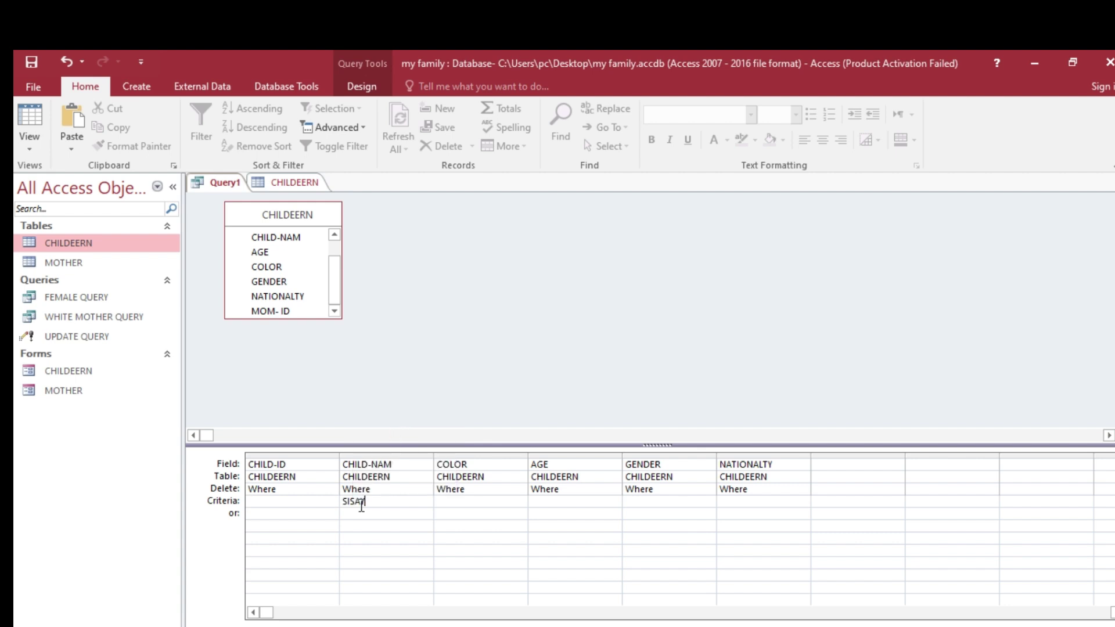
- Run the delete query, confirm removing the one matching row, and begin saving it
left_click(362, 87)
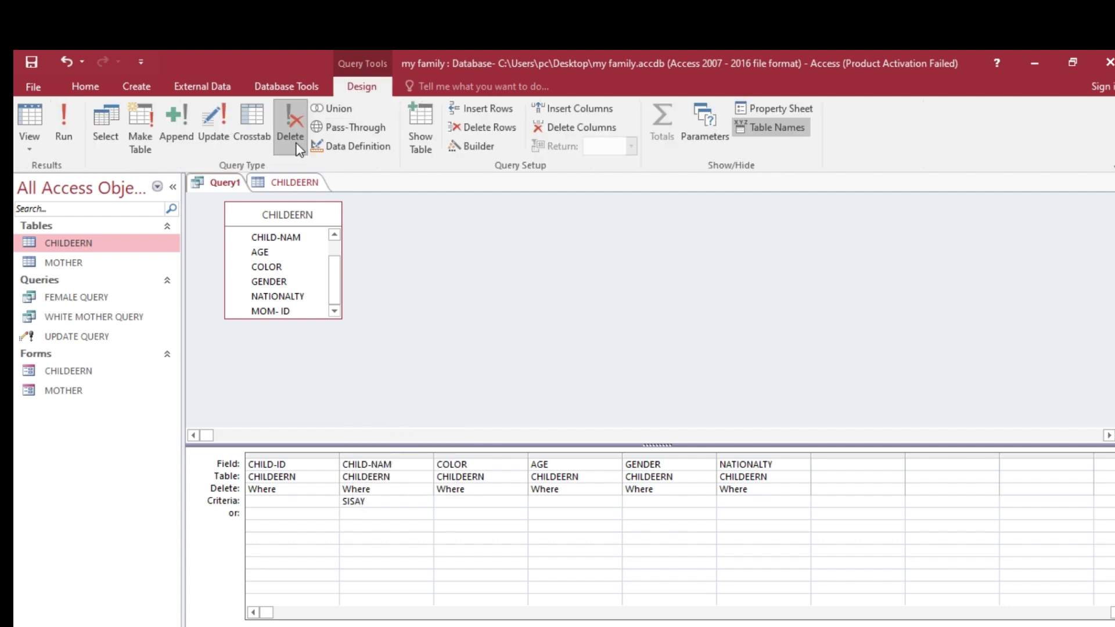
left_click(65, 131)
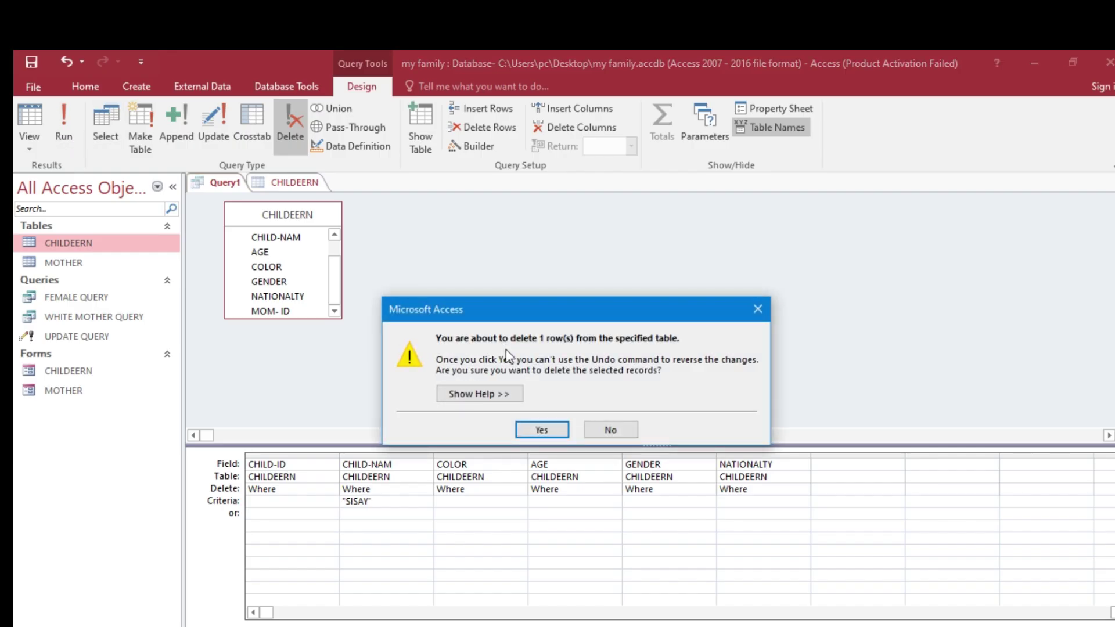
left_click(542, 430)
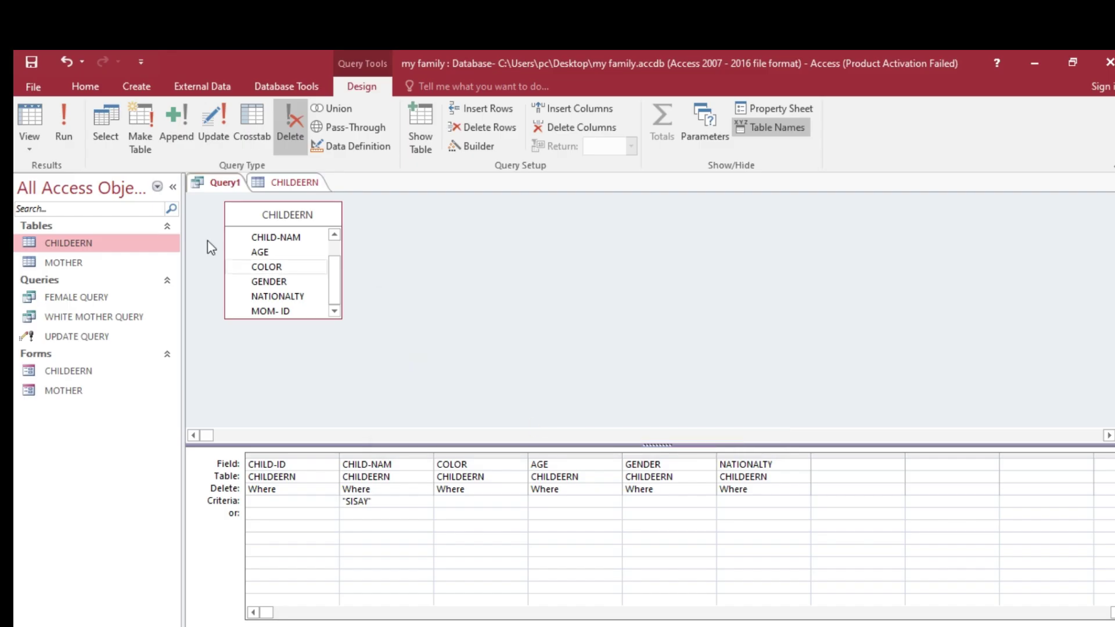
right_click(231, 184)
left_click(253, 190)
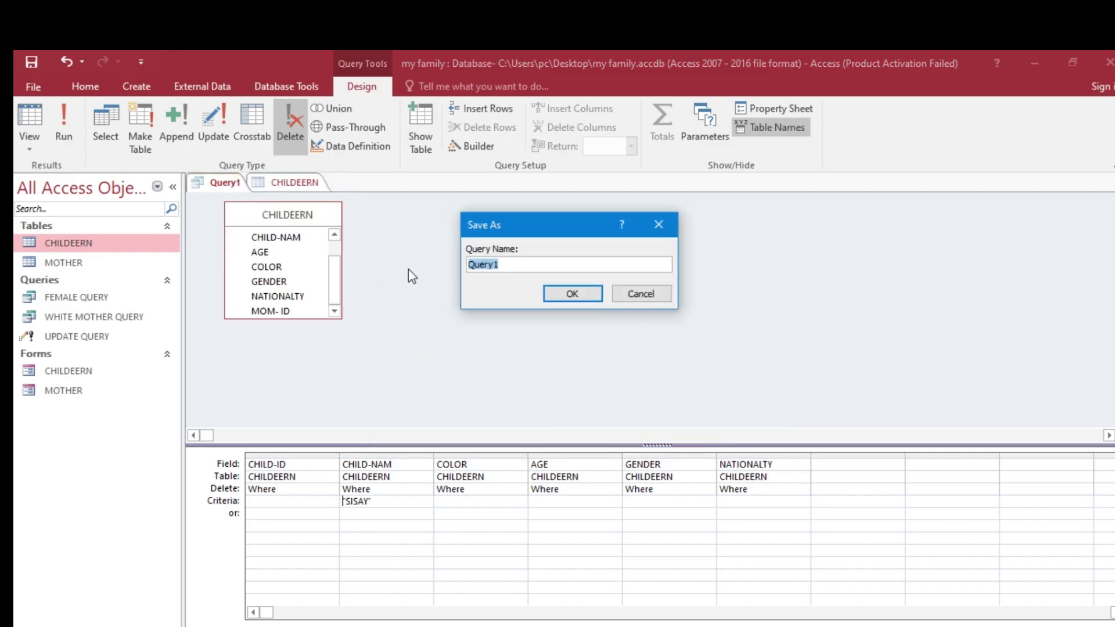
- Save the query as DELETE QUERY and close all open objects
type("DELETE QUERY")
left_click(562, 296)
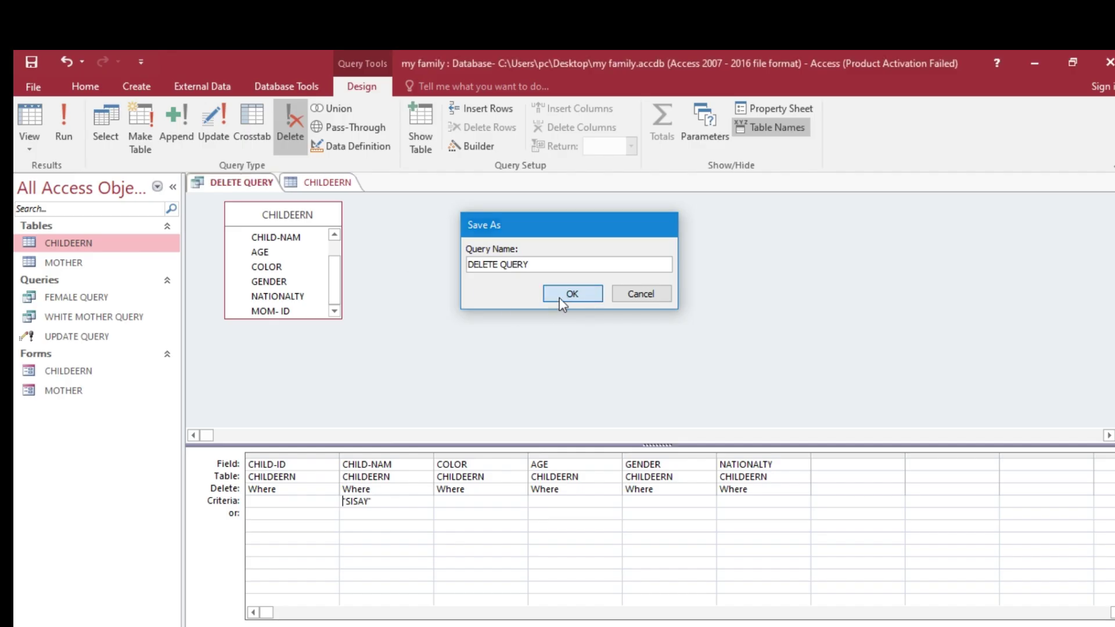
right_click(232, 185)
left_click(304, 232)
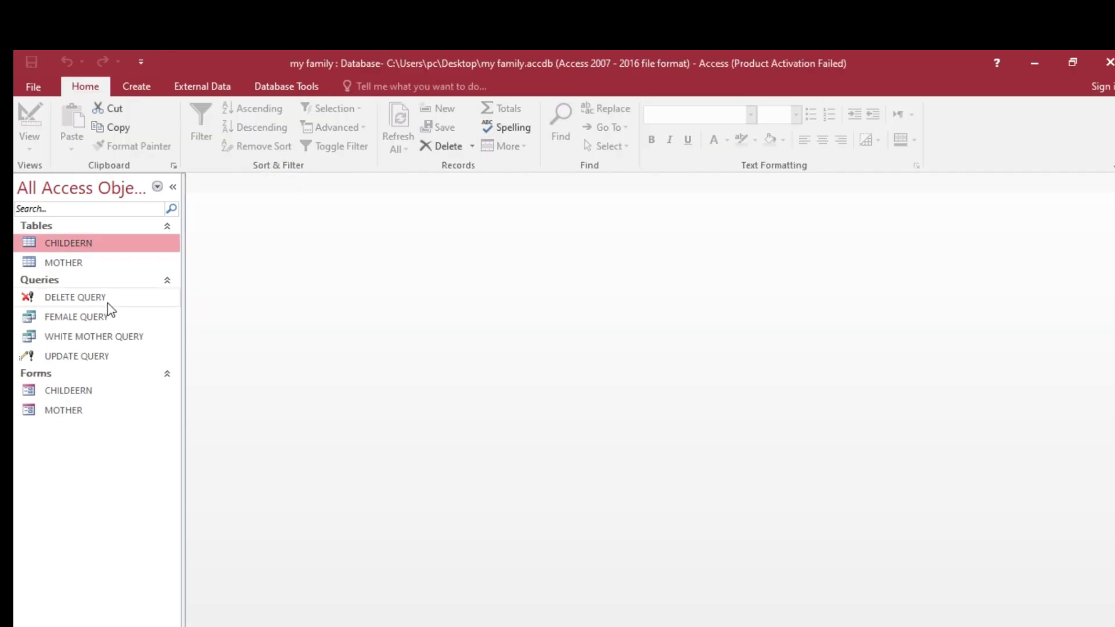
- Open CHILDEERN to confirm SISAY is gone, leaving five children, then close it
double_click(106, 245)
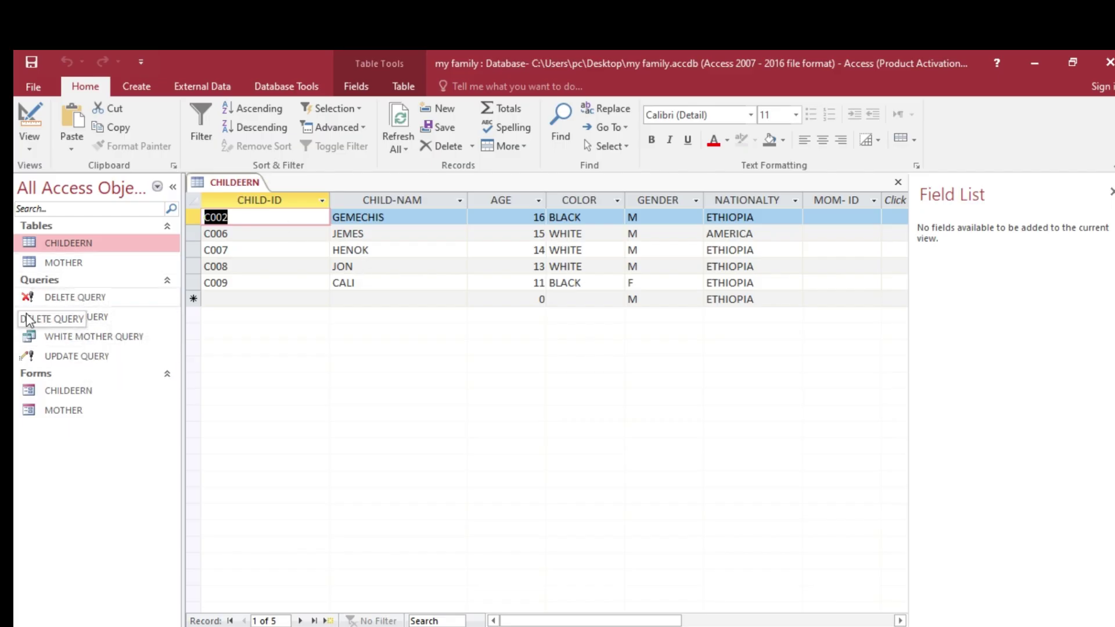
right_click(243, 185)
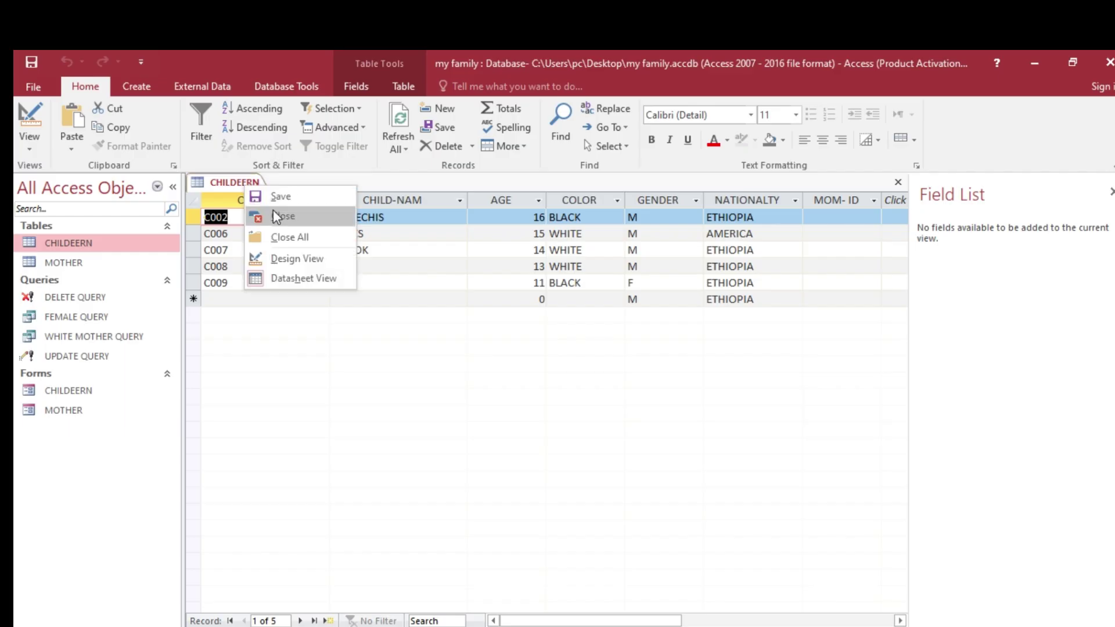
left_click(274, 214)
- Read further down the Word task list, then return to the my family database
key("alt+Tab")
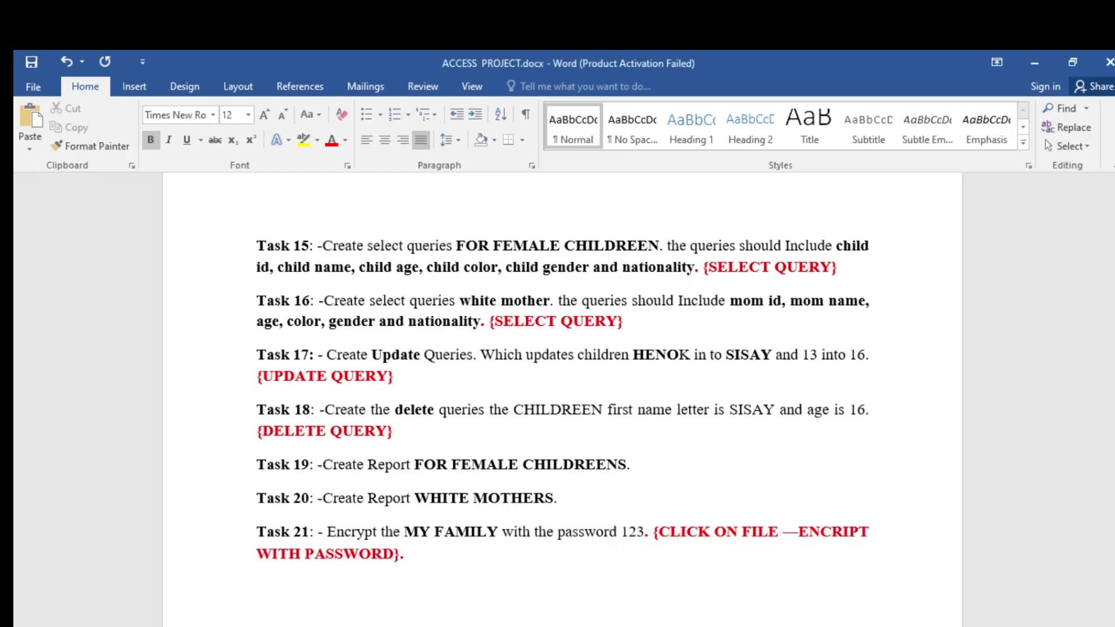
scroll(445, 466, "down", 3)
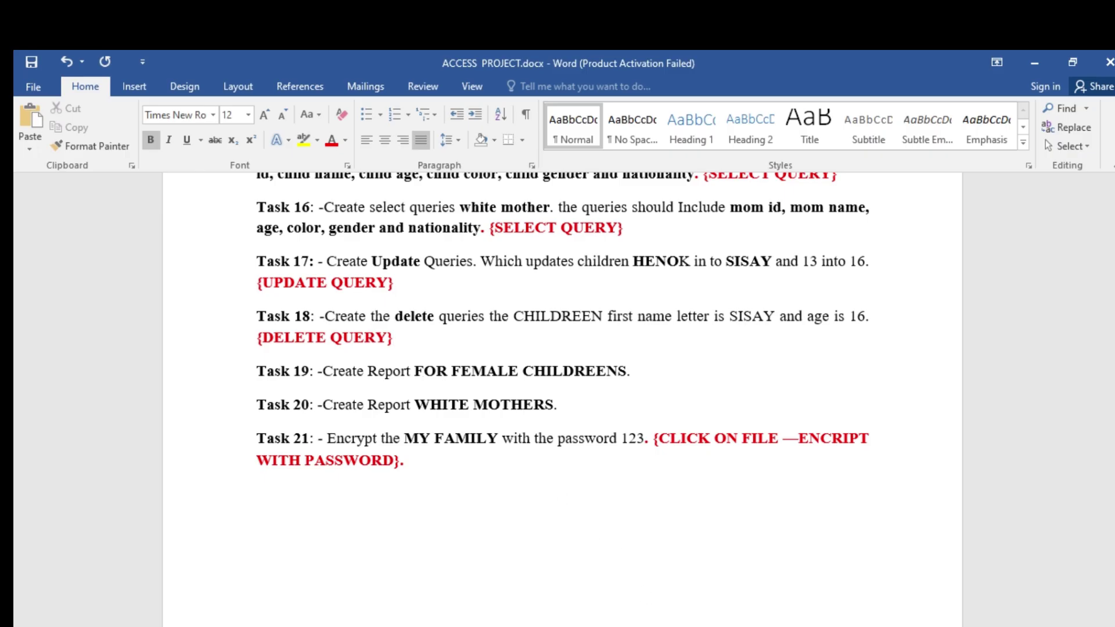
key("alt+Tab")
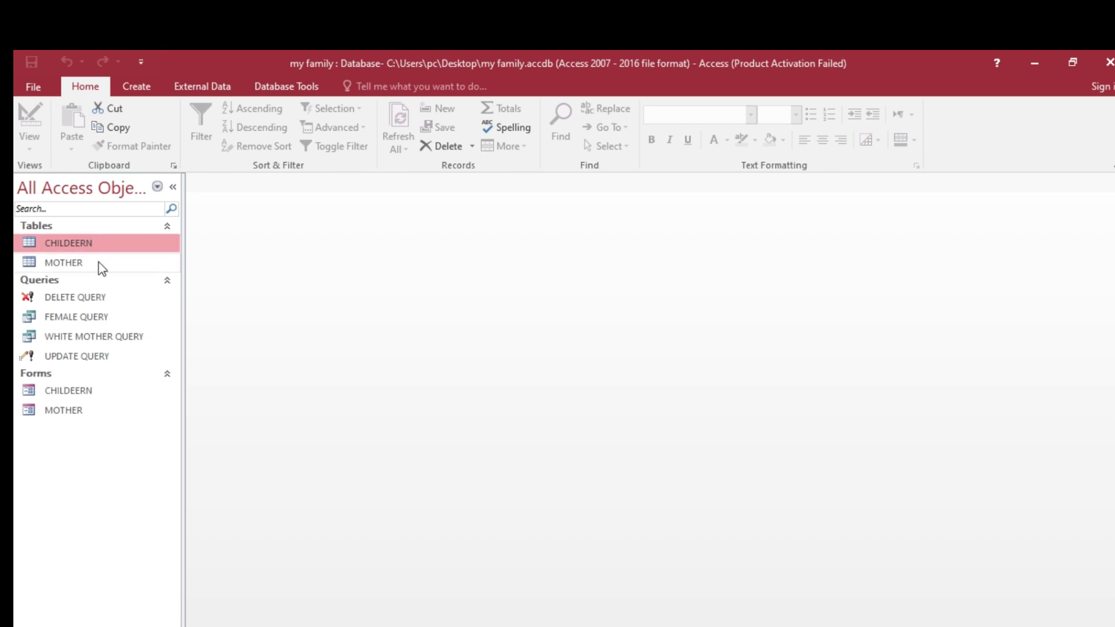
- Build a Report Wizard report on FEMALE QUERY containing all six of its fields
left_click(139, 89)
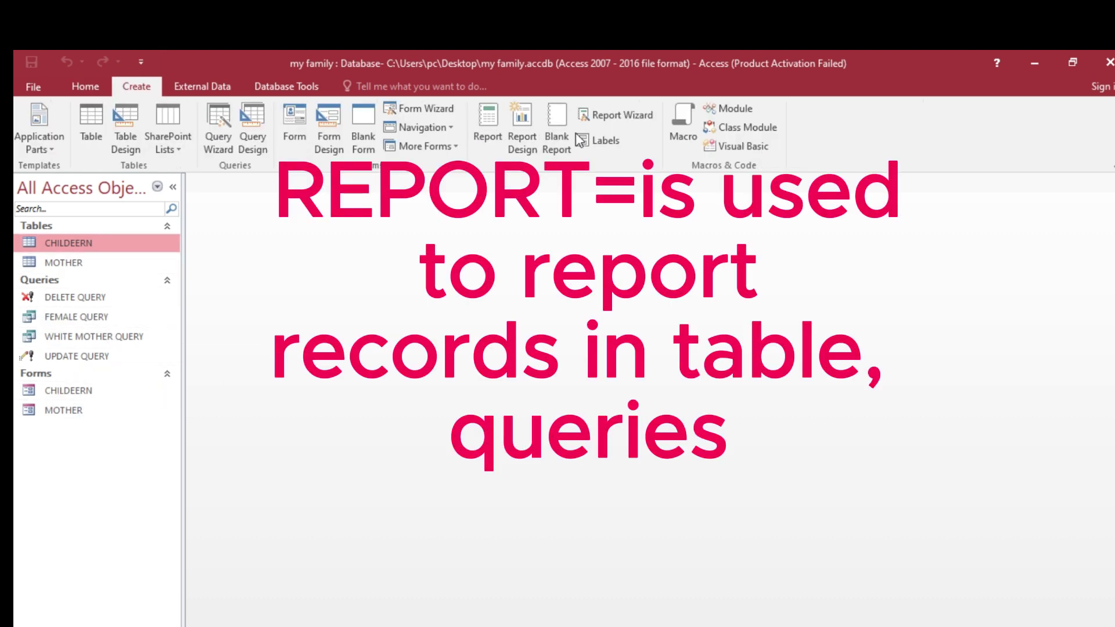
left_click(610, 126)
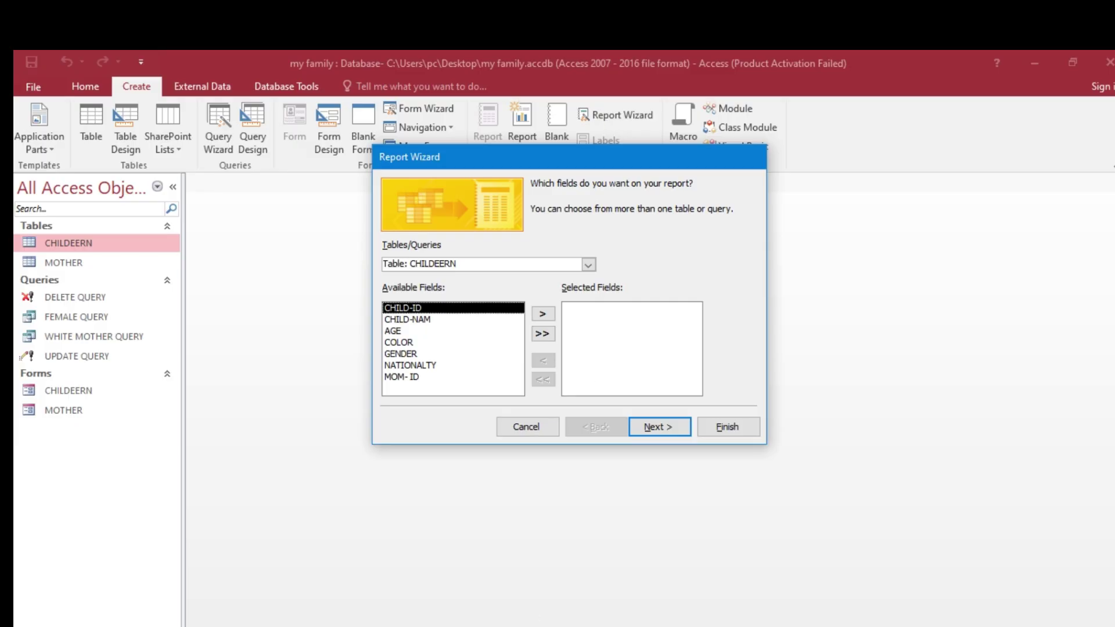
key("alt+Tab")
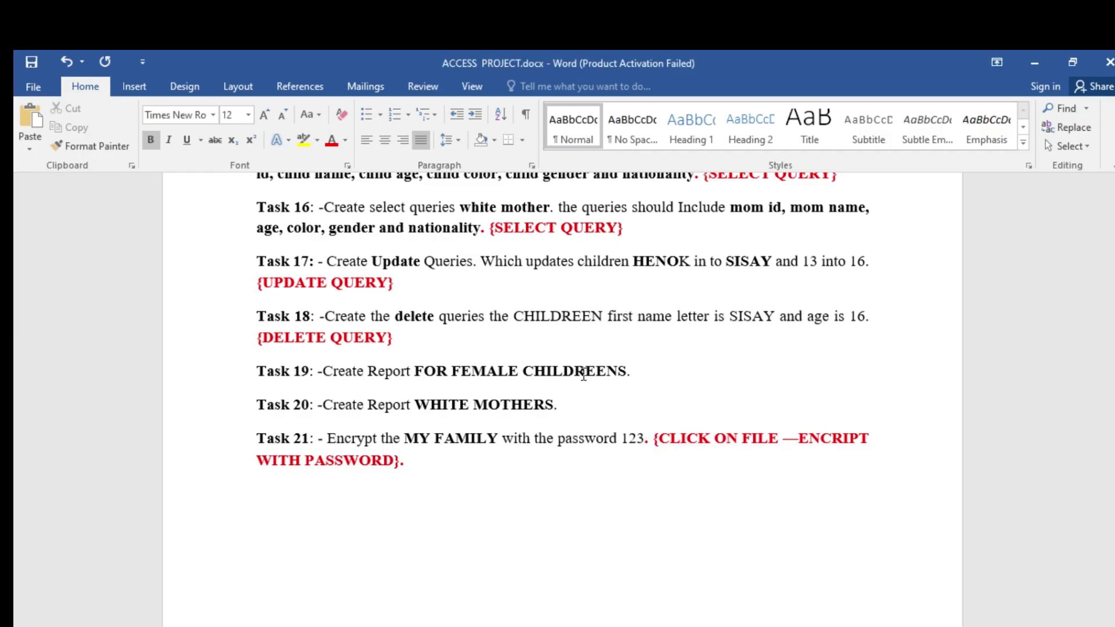
key("alt+Tab")
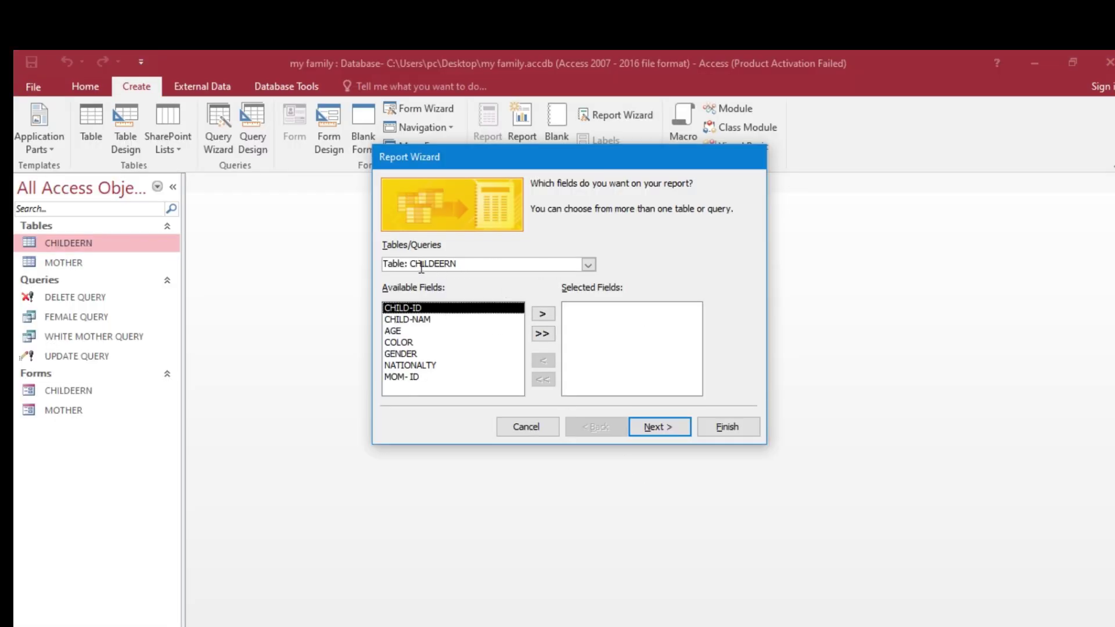
left_click(588, 266)
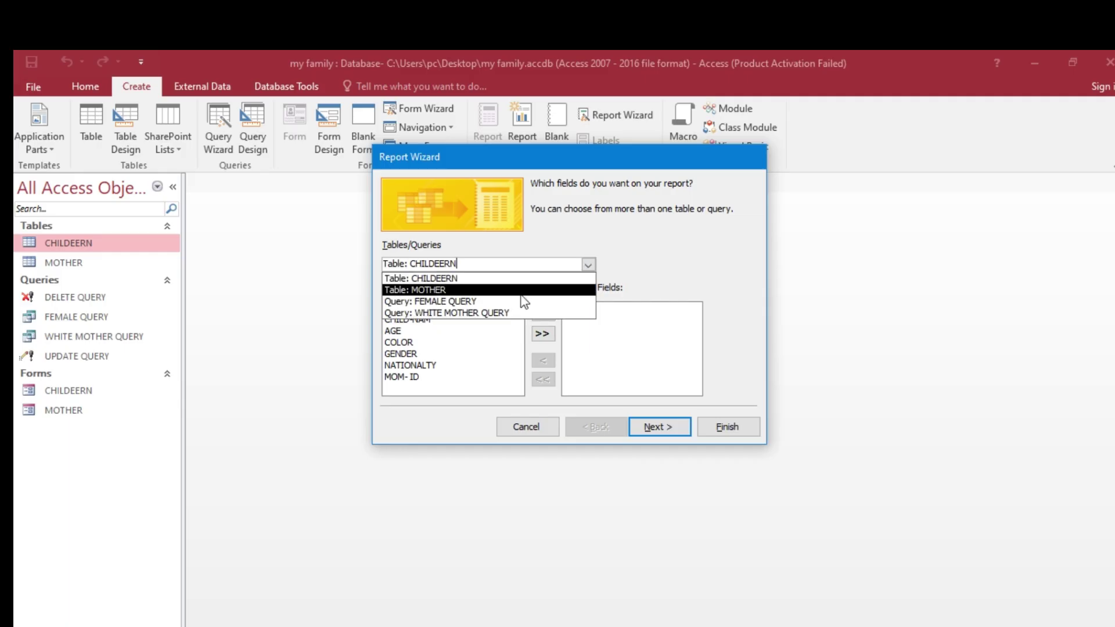
left_click(471, 303)
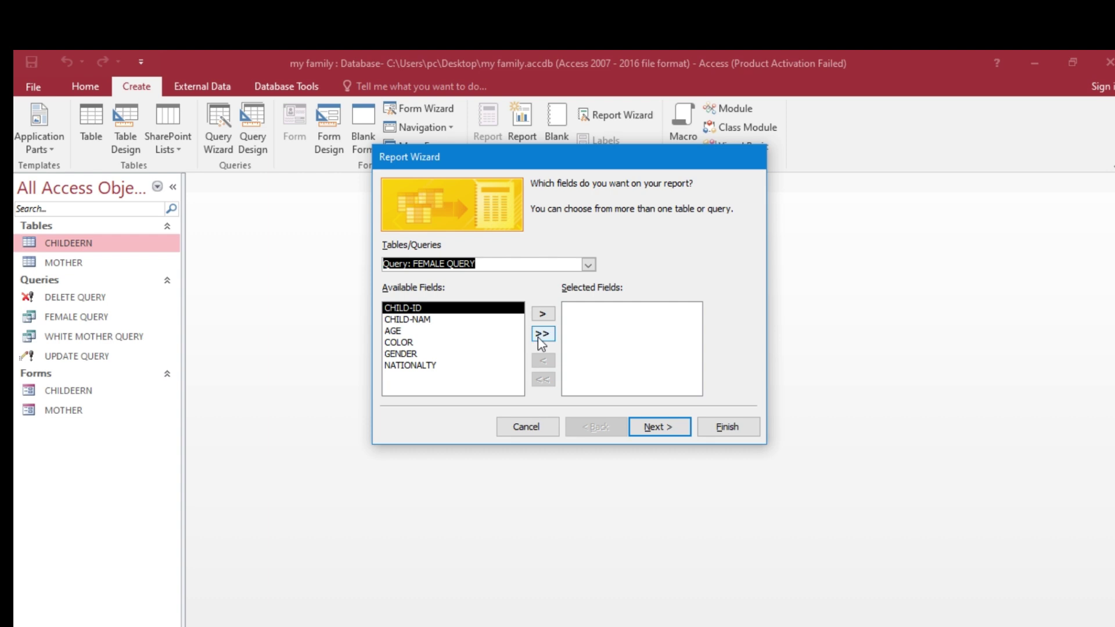
left_click(543, 334)
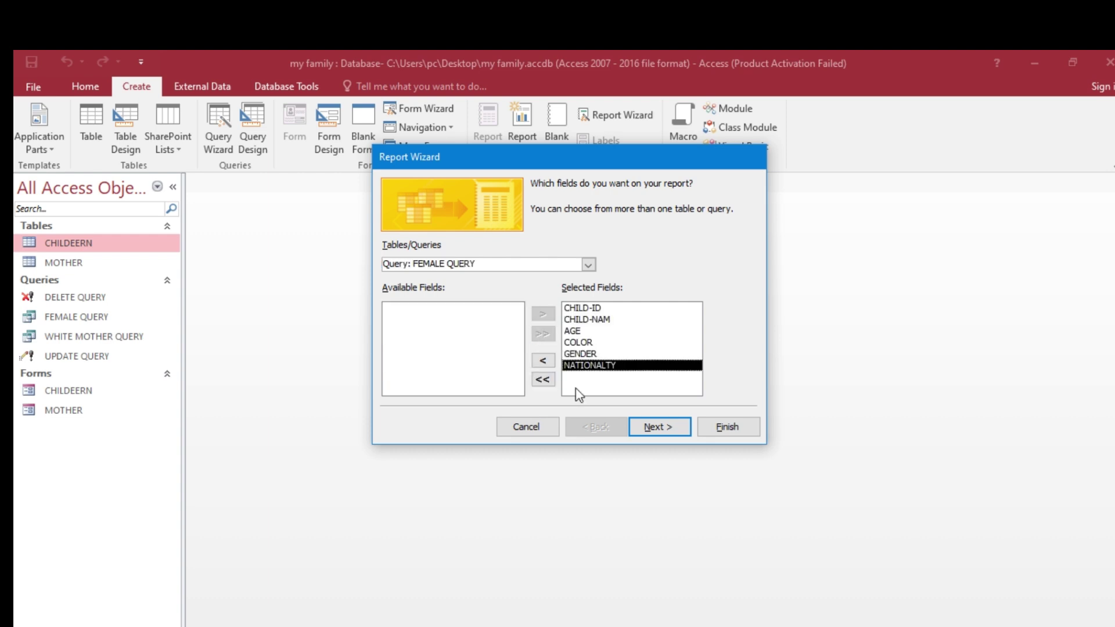
left_click(726, 426)
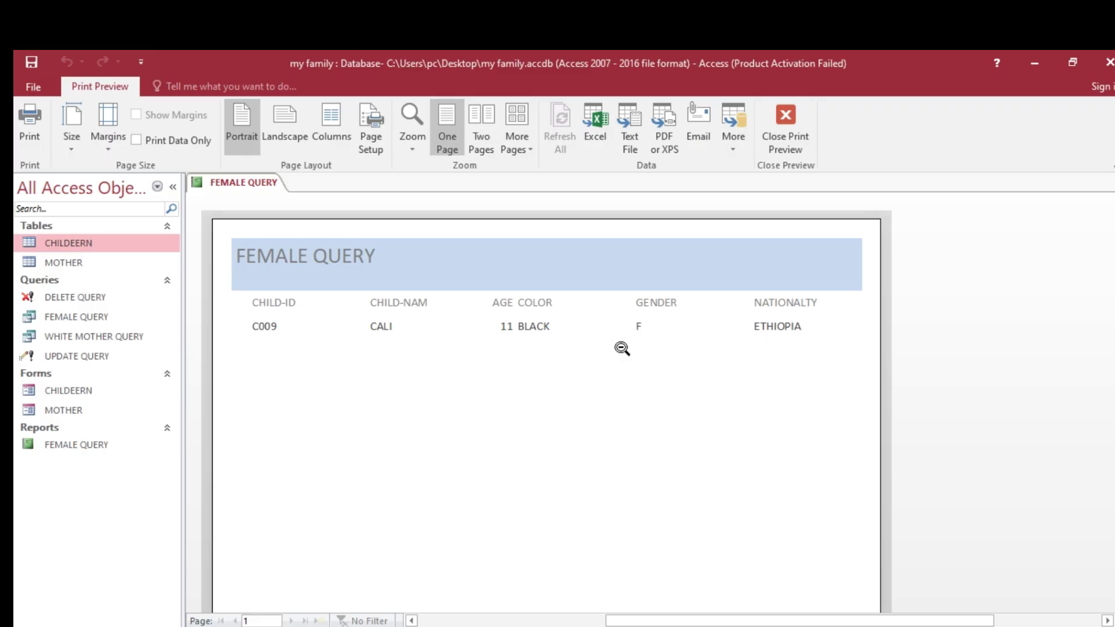
- Look over the FEMALE QUERY report preview, close it, and switch to the Word task list
scroll(501, 361, "down", 1)
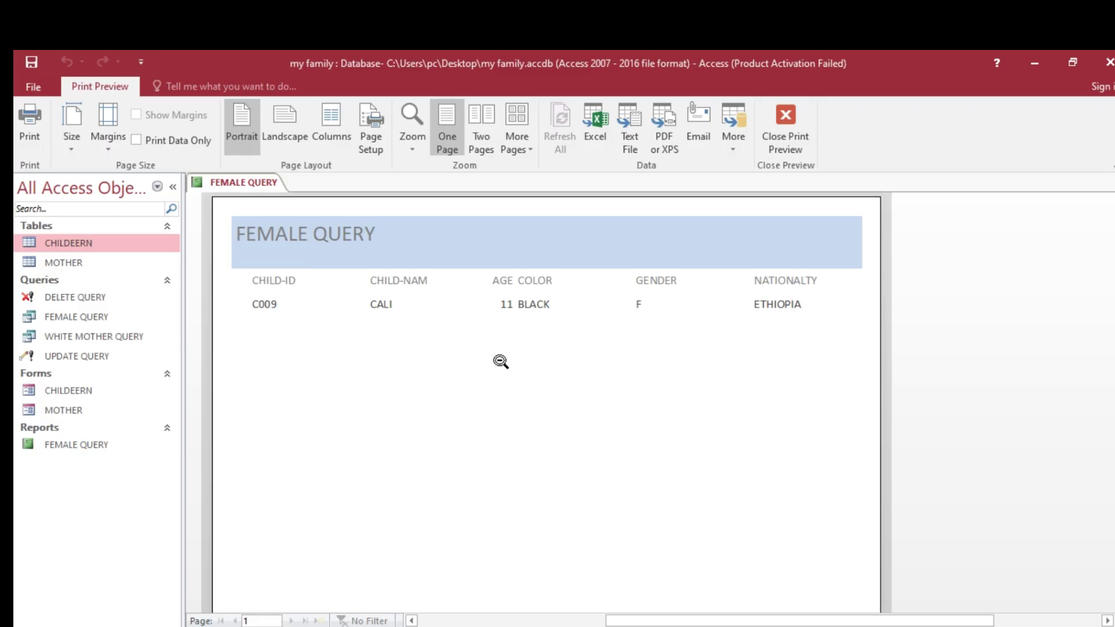
scroll(500, 361, "down", 3)
scroll(501, 362, "down", 3)
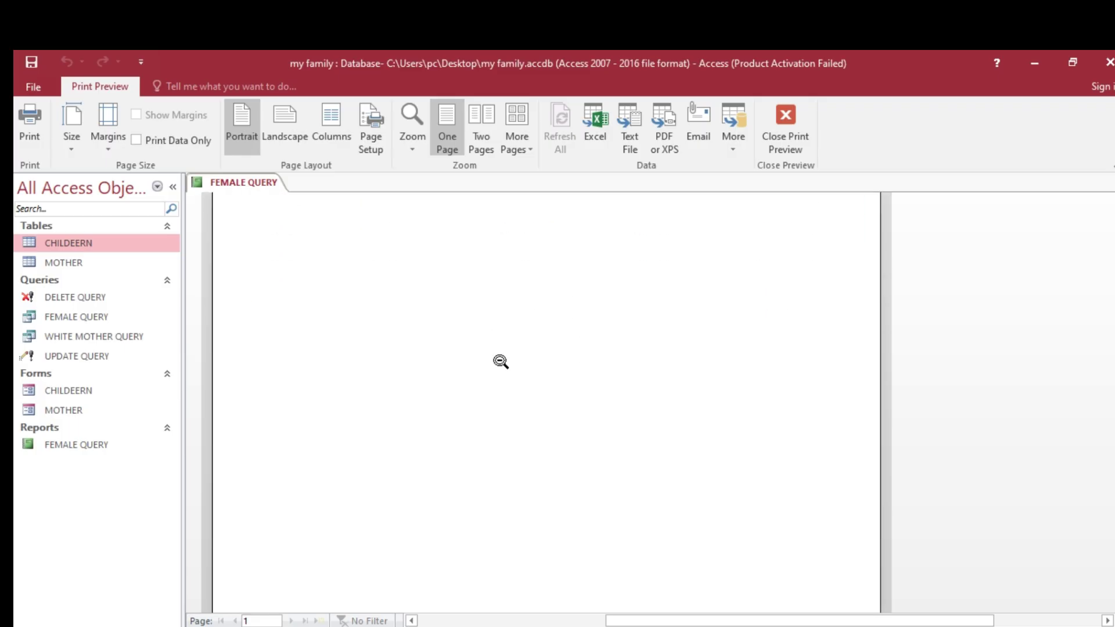
scroll(501, 361, "up", 6)
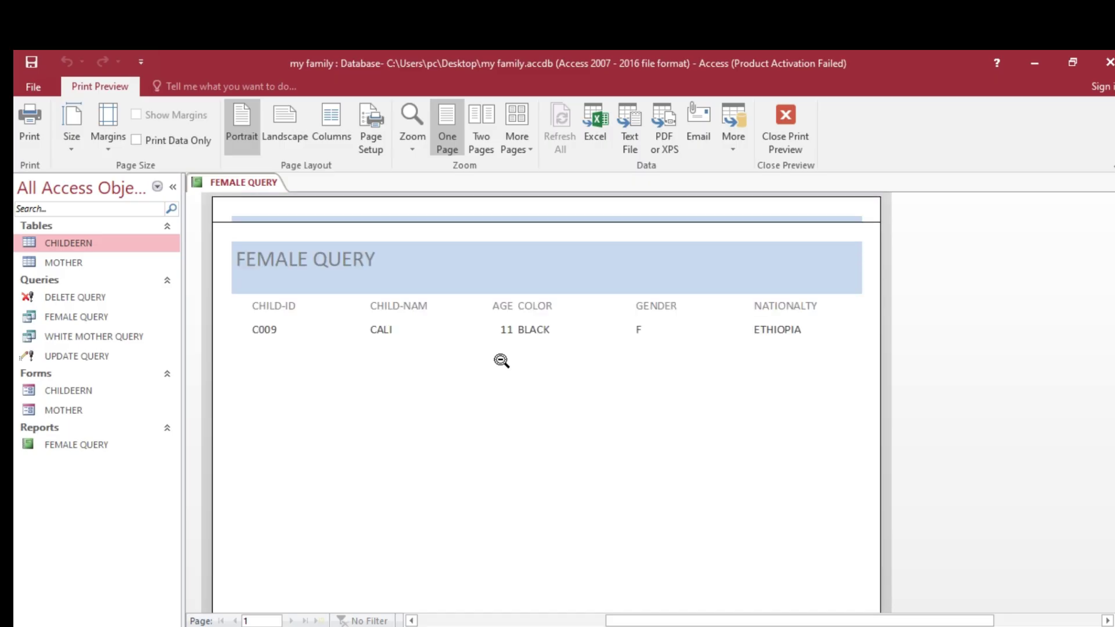
right_click(267, 189)
left_click(314, 200)
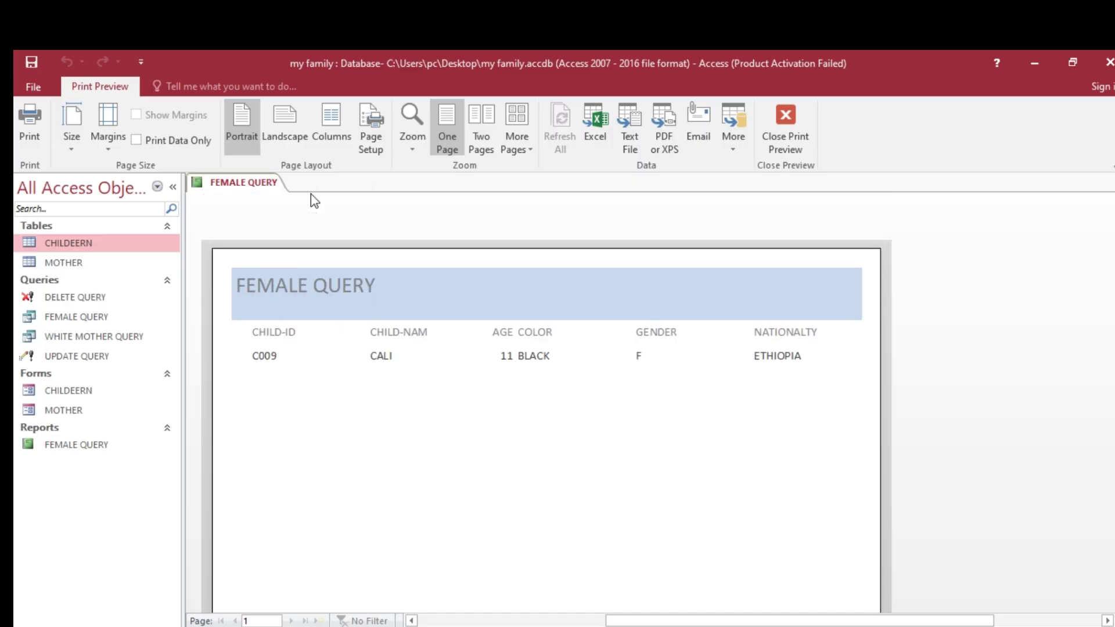
right_click(266, 190)
left_click(303, 214)
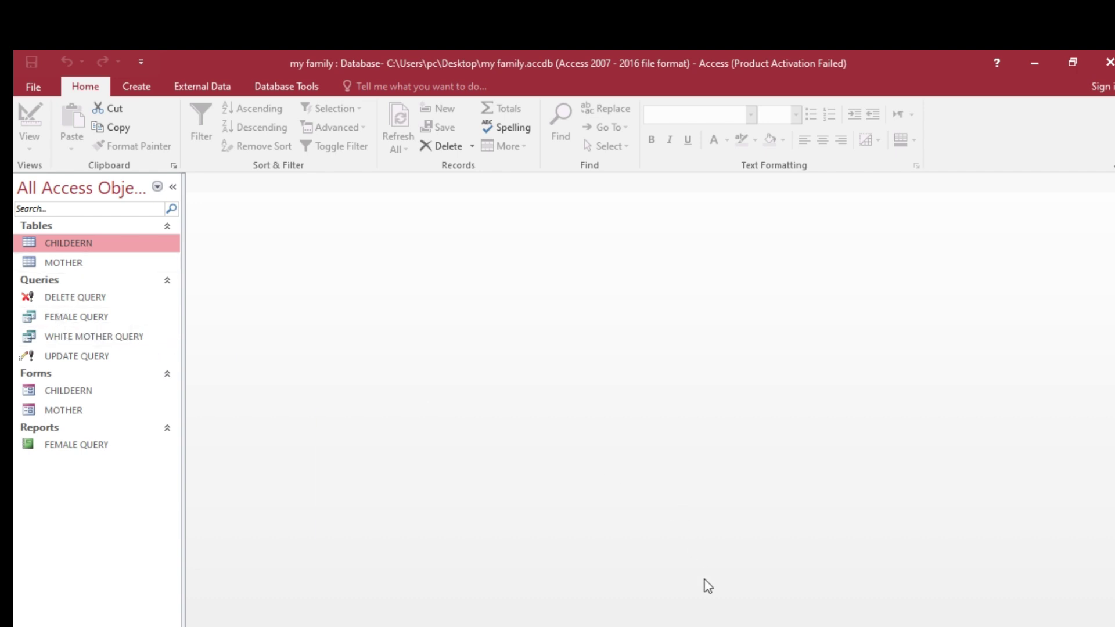
left_click(395, 626)
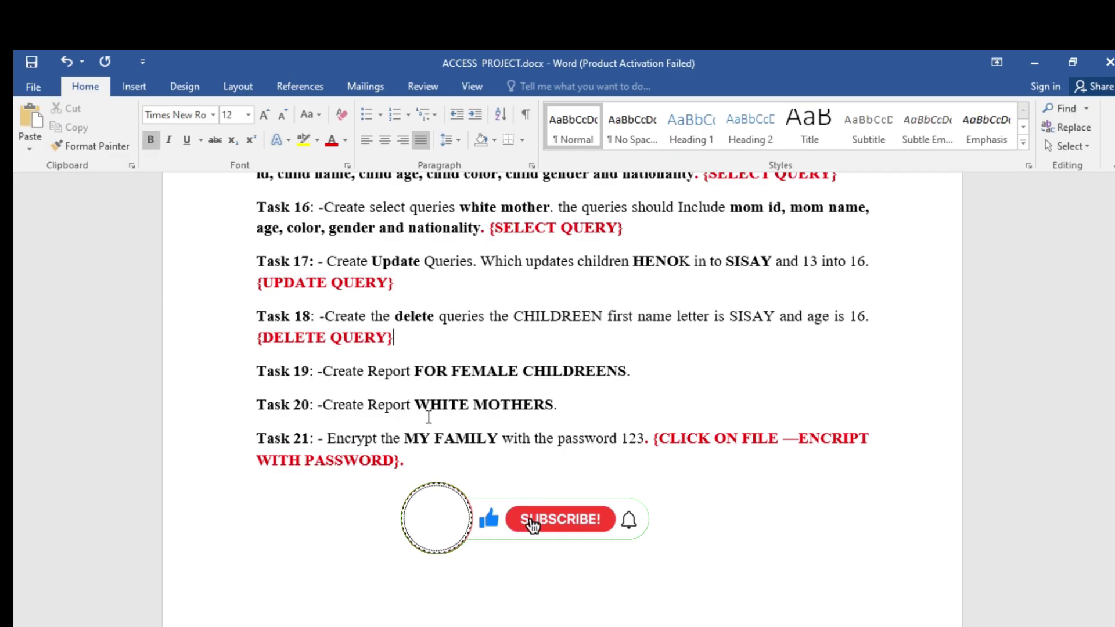
- Build a Report Wizard report on WHITE MOTHER QUERY with all six of its fields
key("alt+Tab")
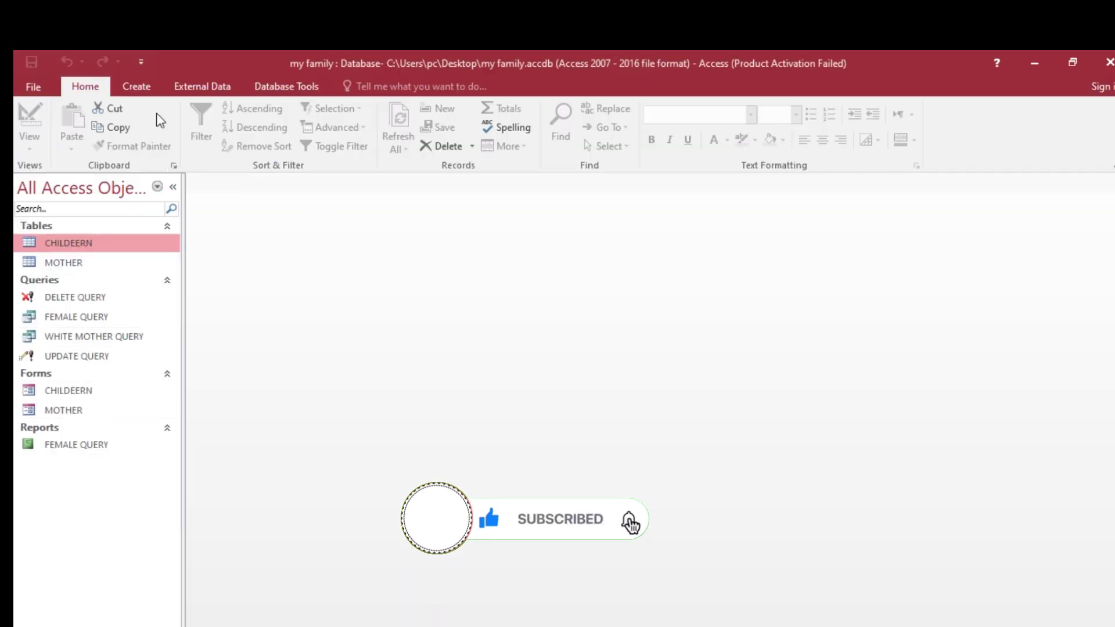
left_click(137, 86)
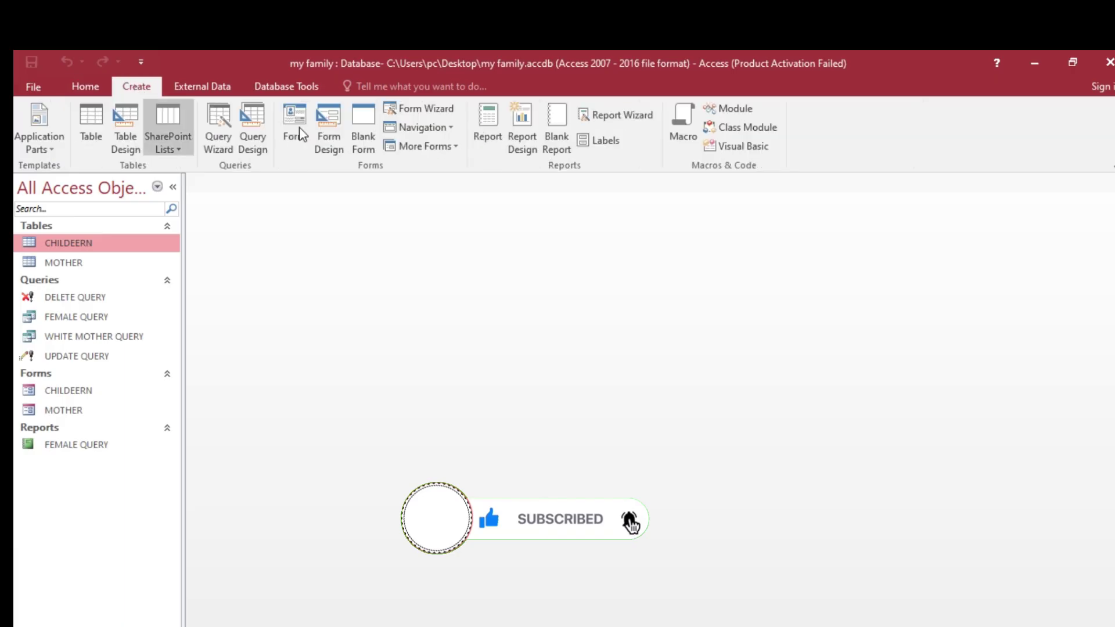
left_click(633, 119)
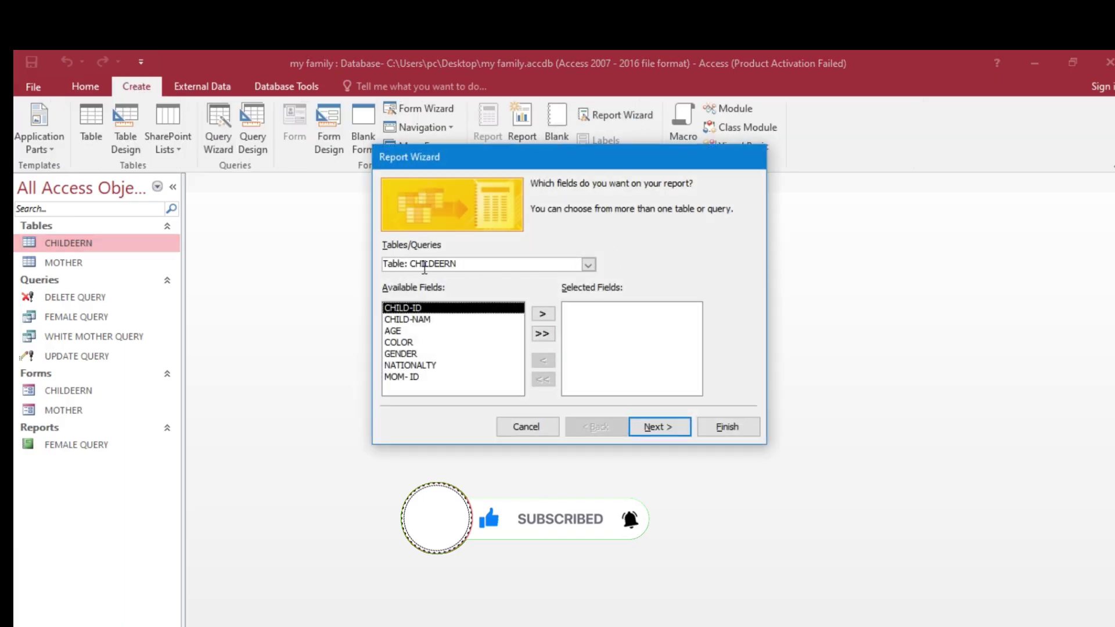
left_click(587, 267)
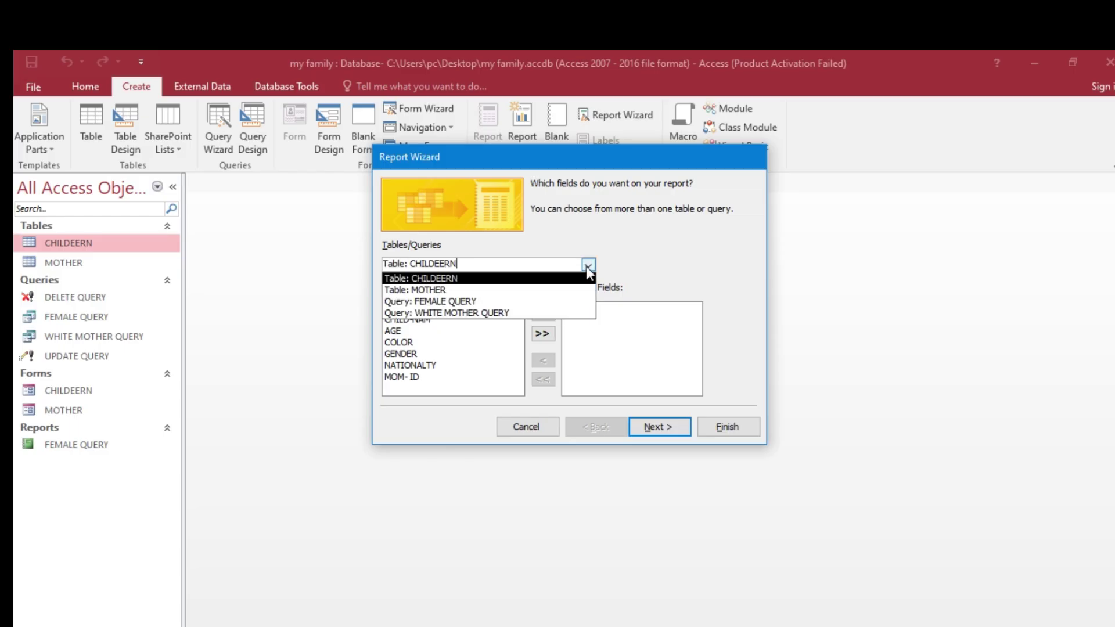
left_click(491, 314)
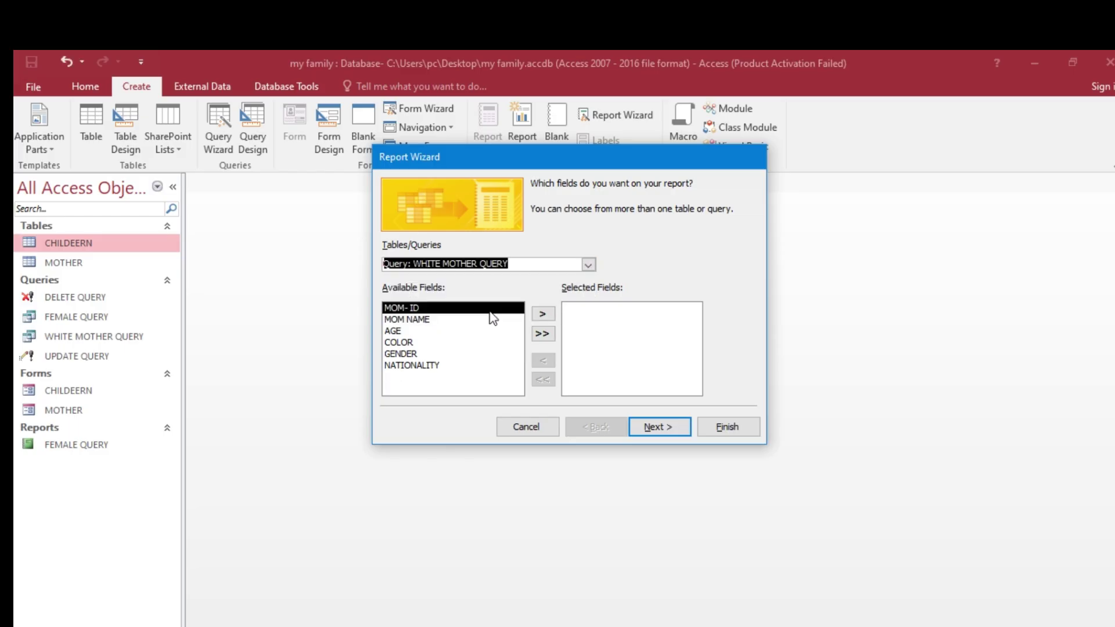
left_click(542, 334)
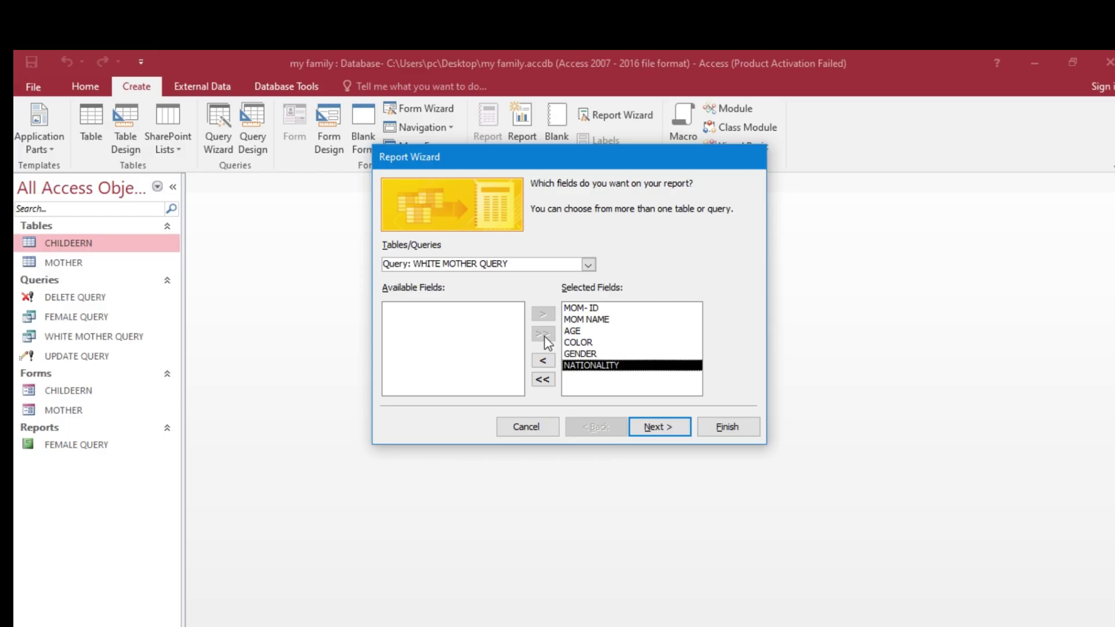
left_click(729, 428)
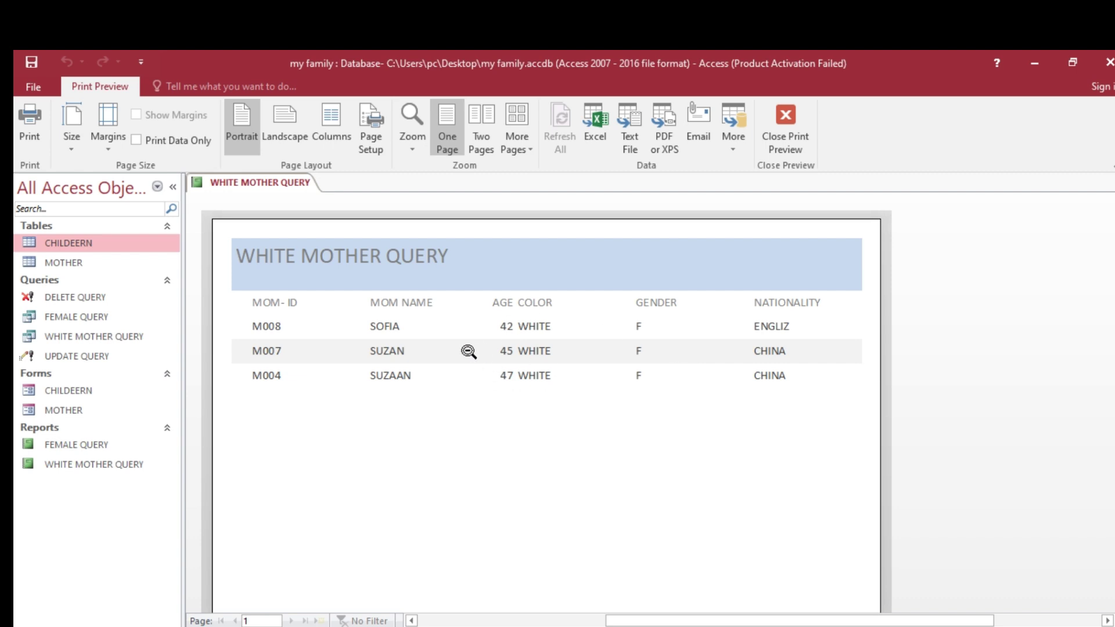
- Look through the WHITE MOTHER QUERY report preview, then close the report
scroll(469, 367, "down", 5)
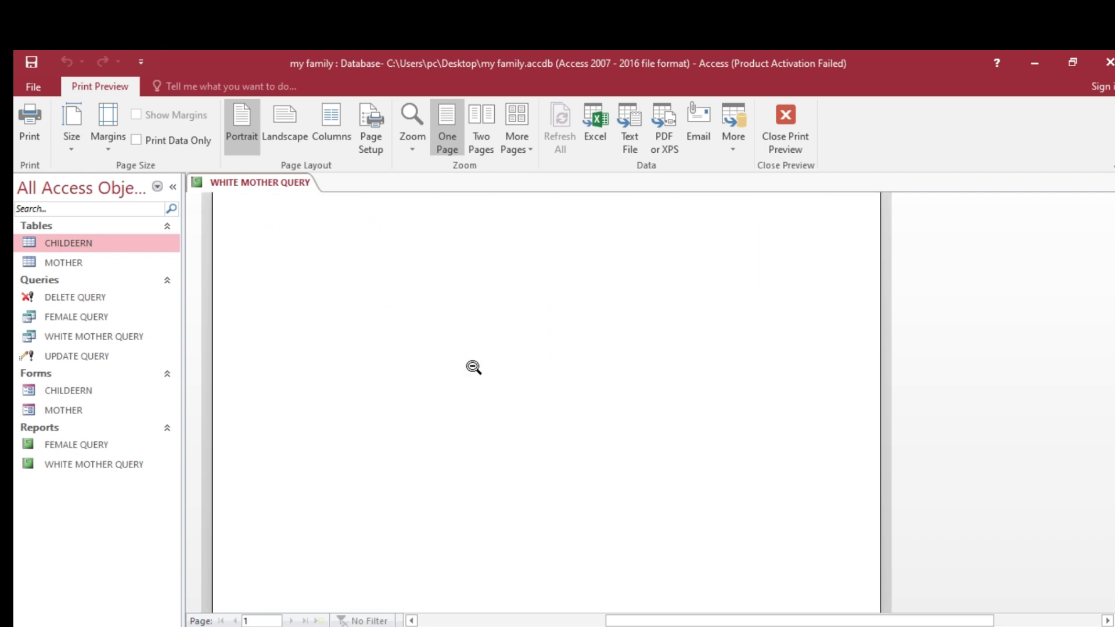
scroll(474, 367, "down", 3)
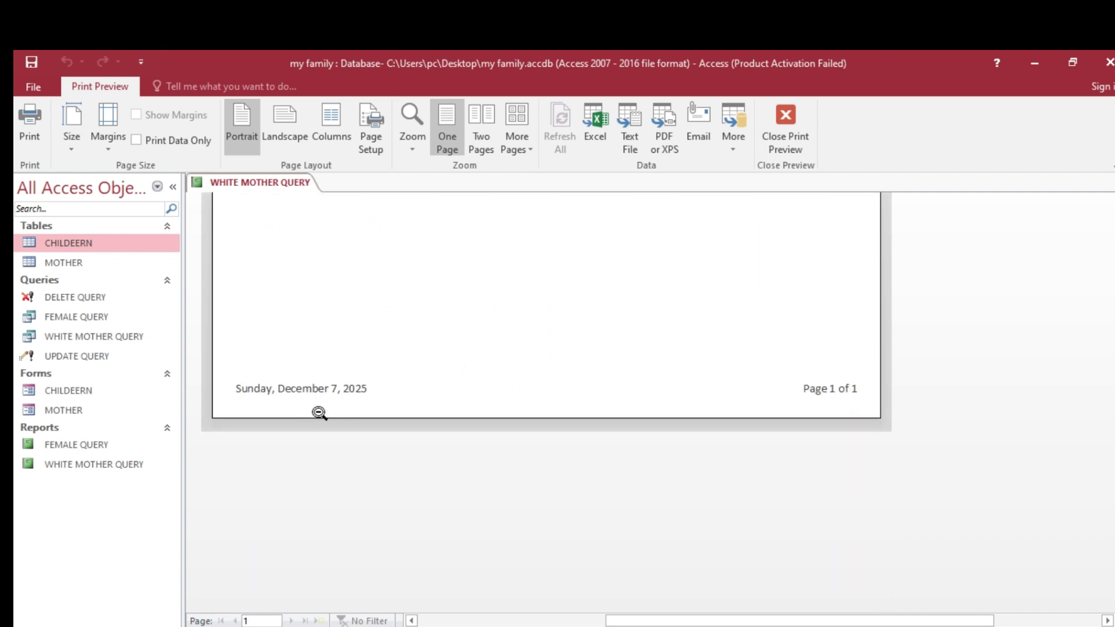
scroll(611, 396, "up", 1)
scroll(744, 483, "up", 1)
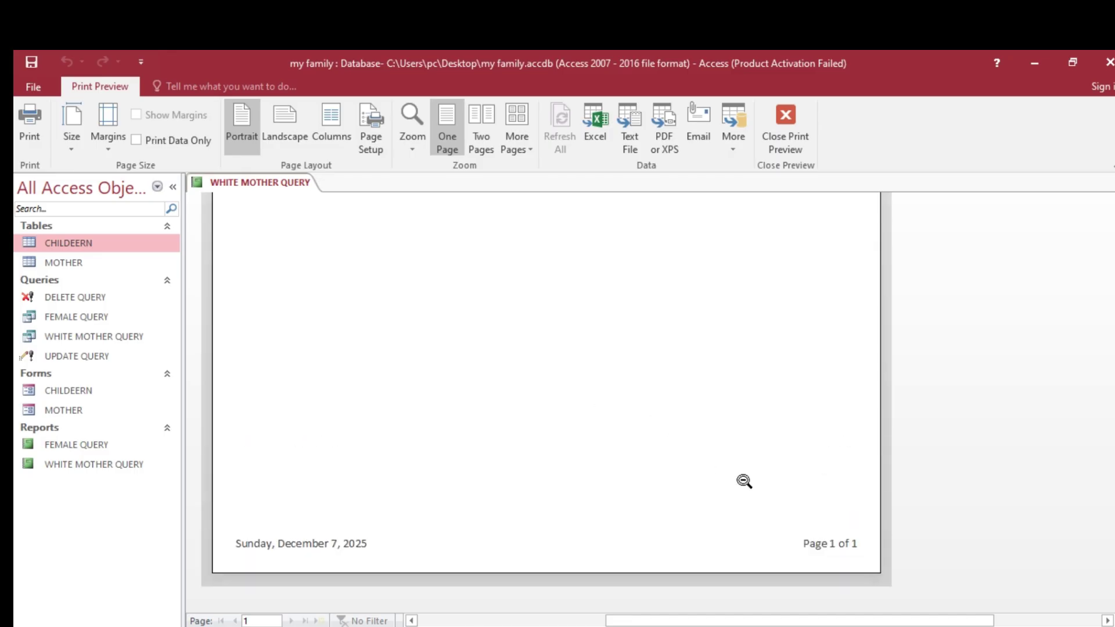
scroll(744, 476, "up", 1)
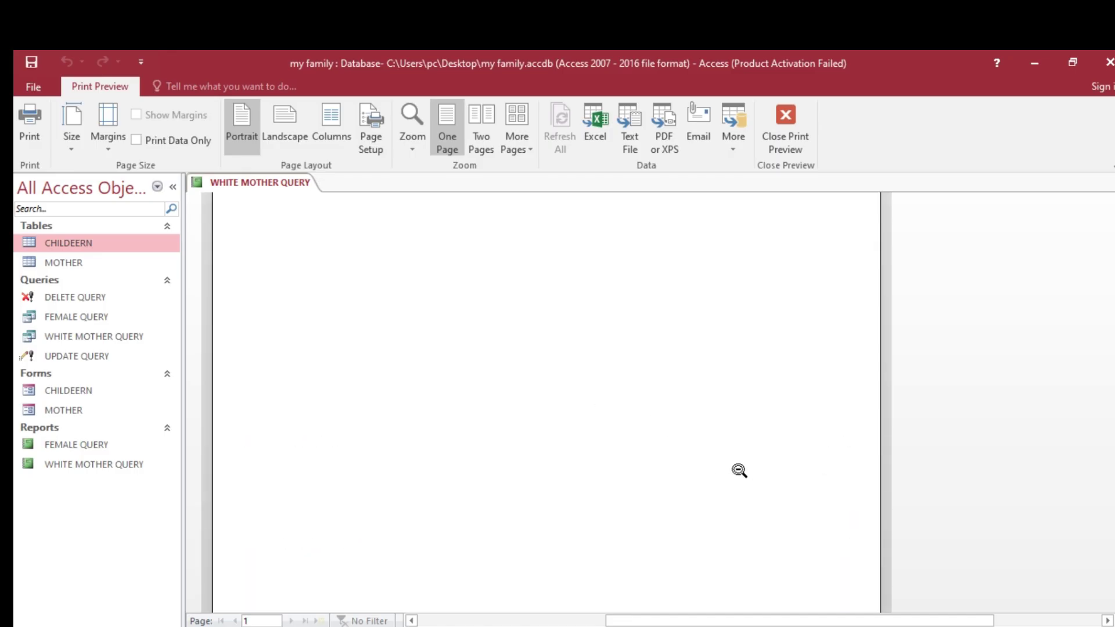
scroll(739, 471, "up", 3)
scroll(739, 471, "up", 2)
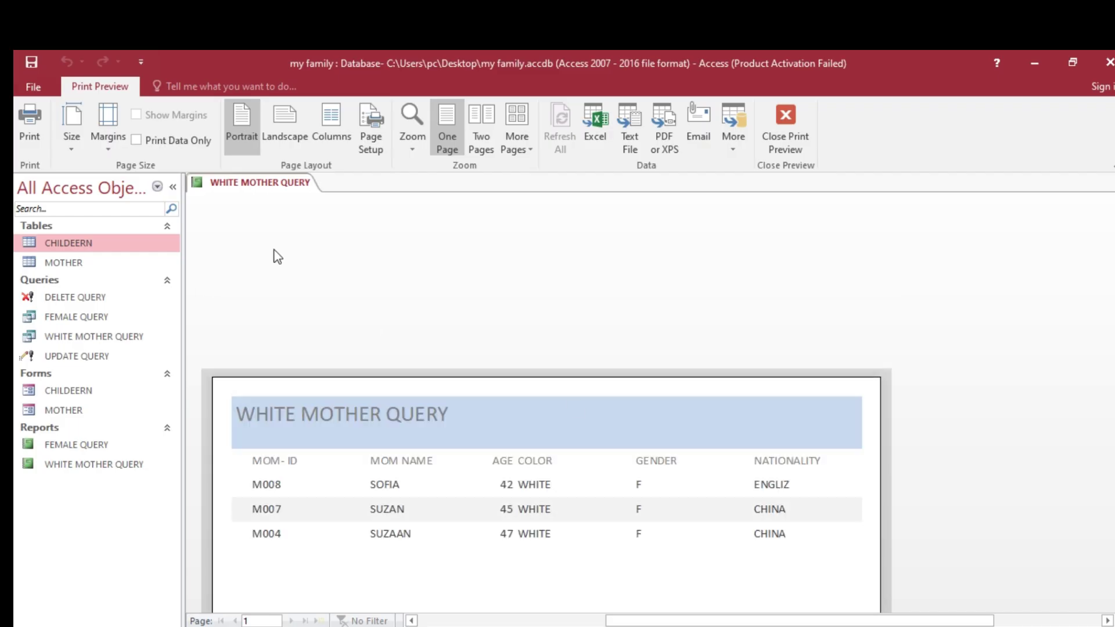
right_click(252, 189)
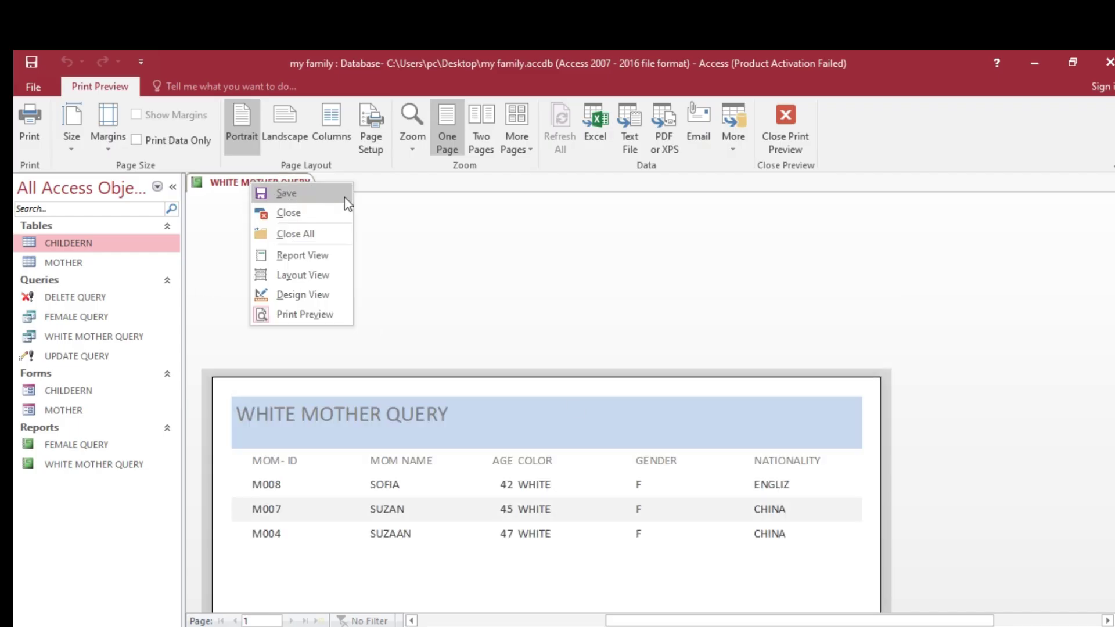
left_click(303, 189)
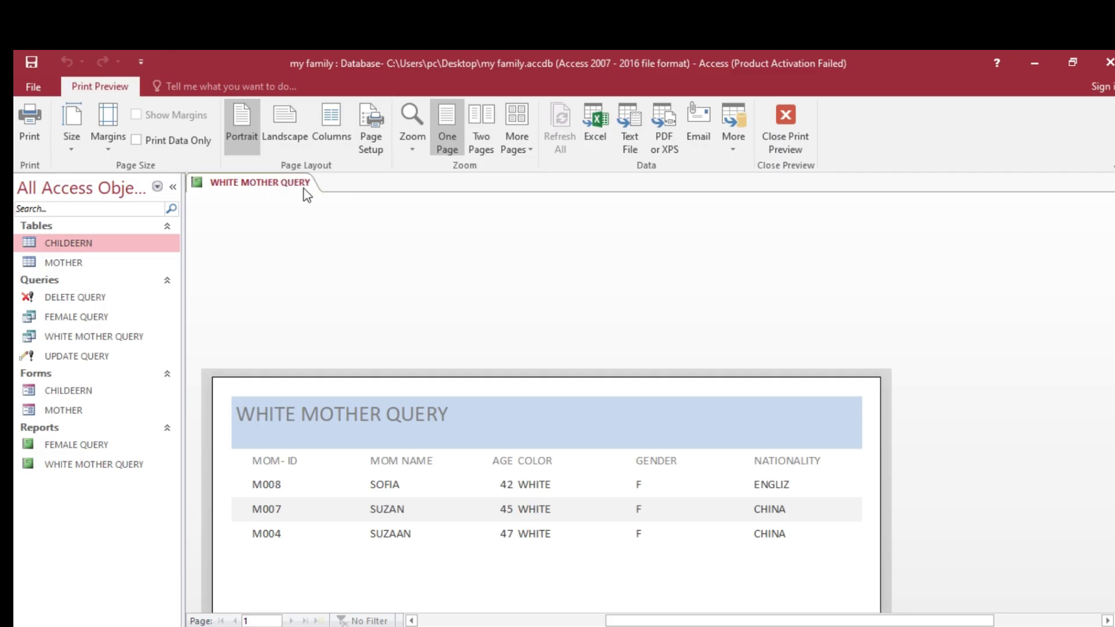
right_click(279, 181)
left_click(318, 212)
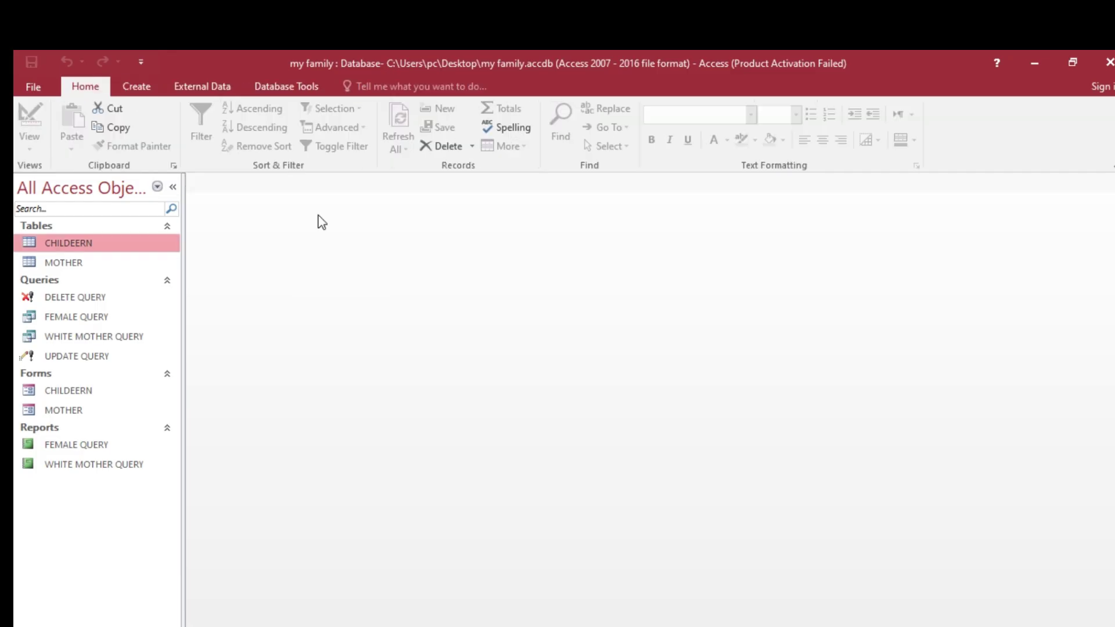
- Switch to Word to view Task 21 on password-encrypting MY FAMILY
key("alt+Tab")
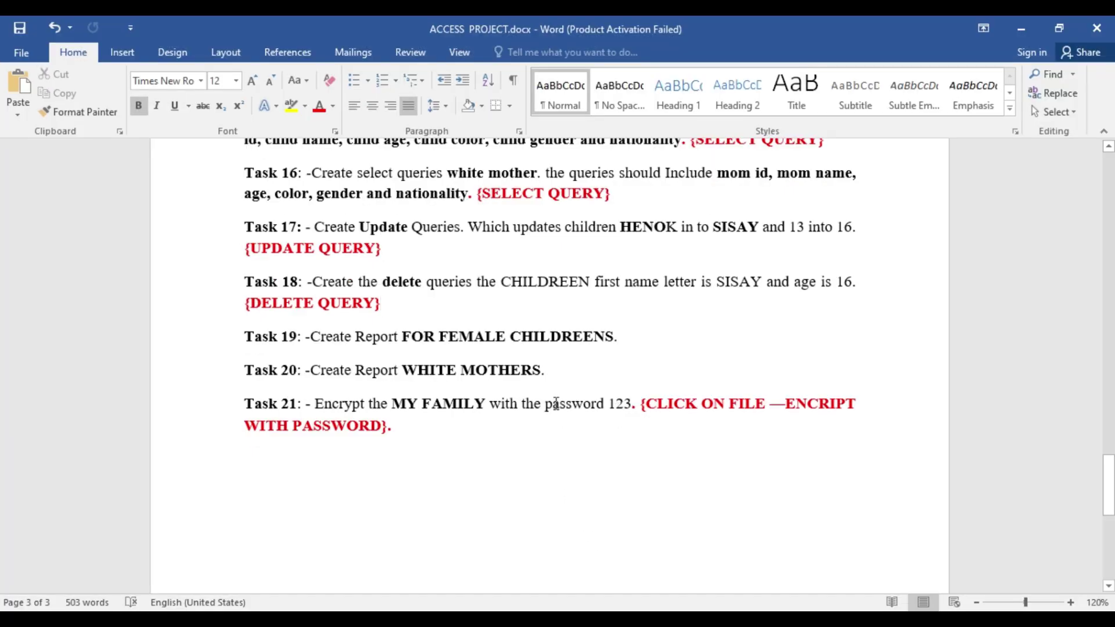
- Minimize Word and open my family.accdb from the Desktop using Open Exclusive
left_click(1020, 27)
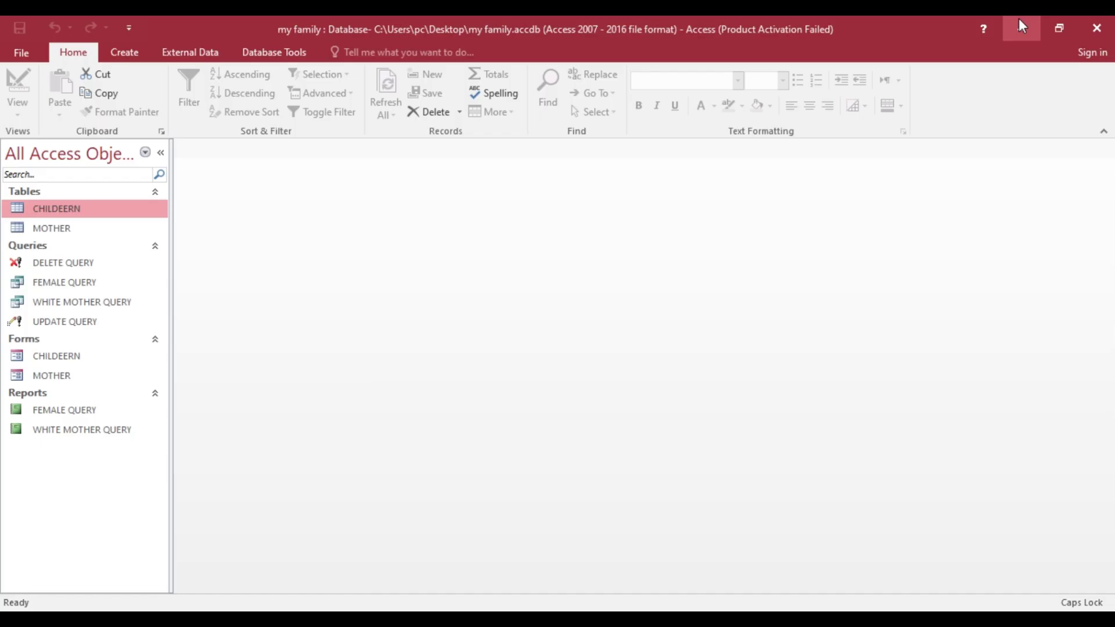
left_click(26, 52)
left_click(36, 152)
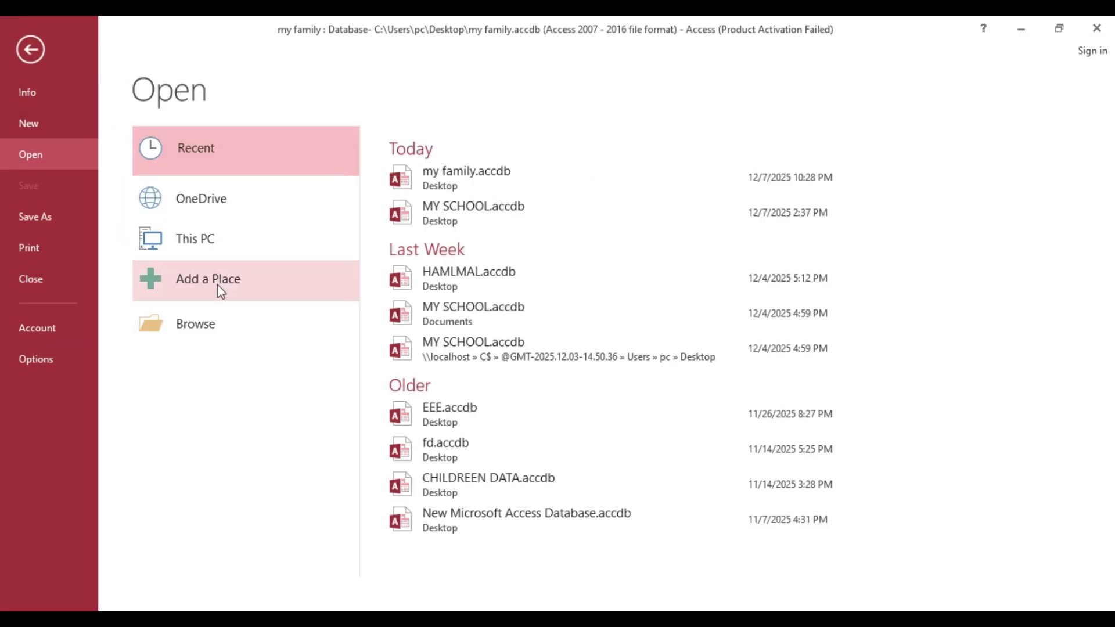
left_click(218, 326)
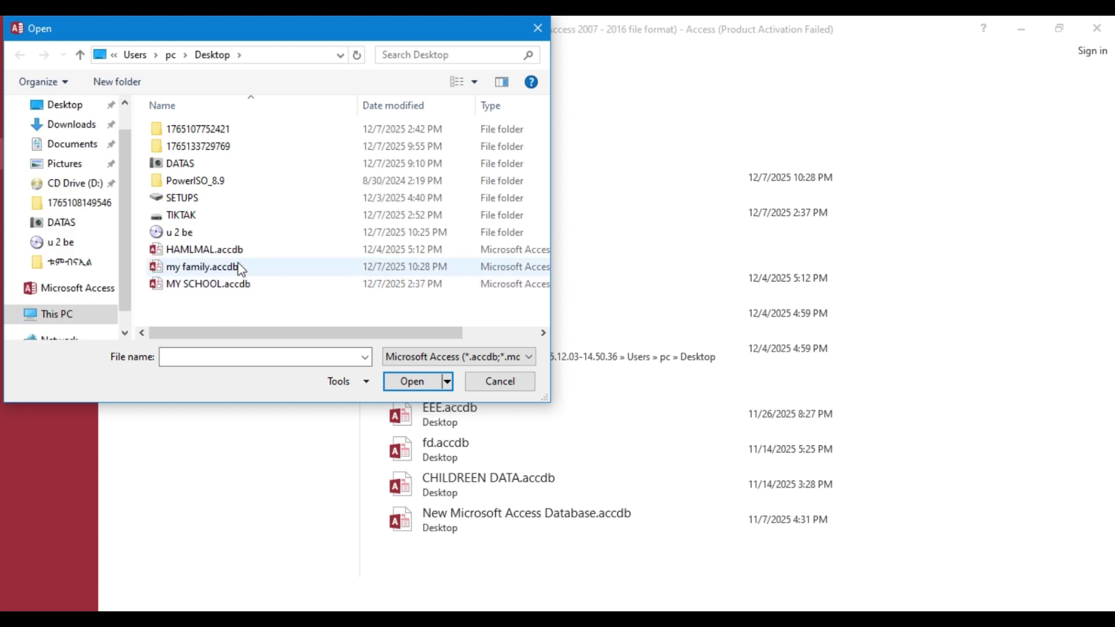
left_click(237, 271)
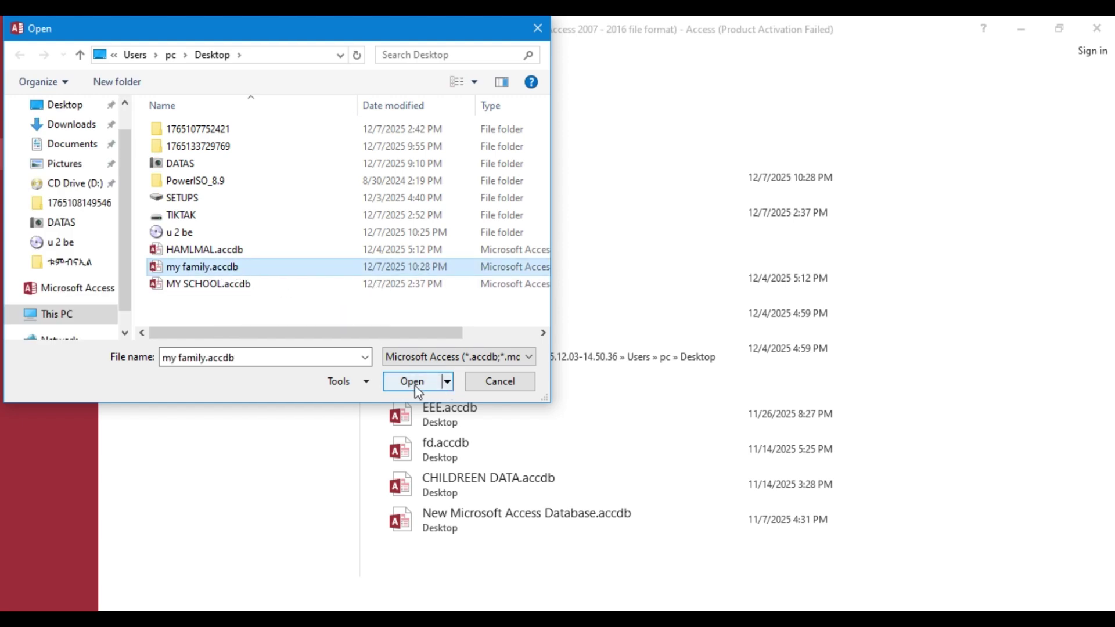
left_click(449, 384)
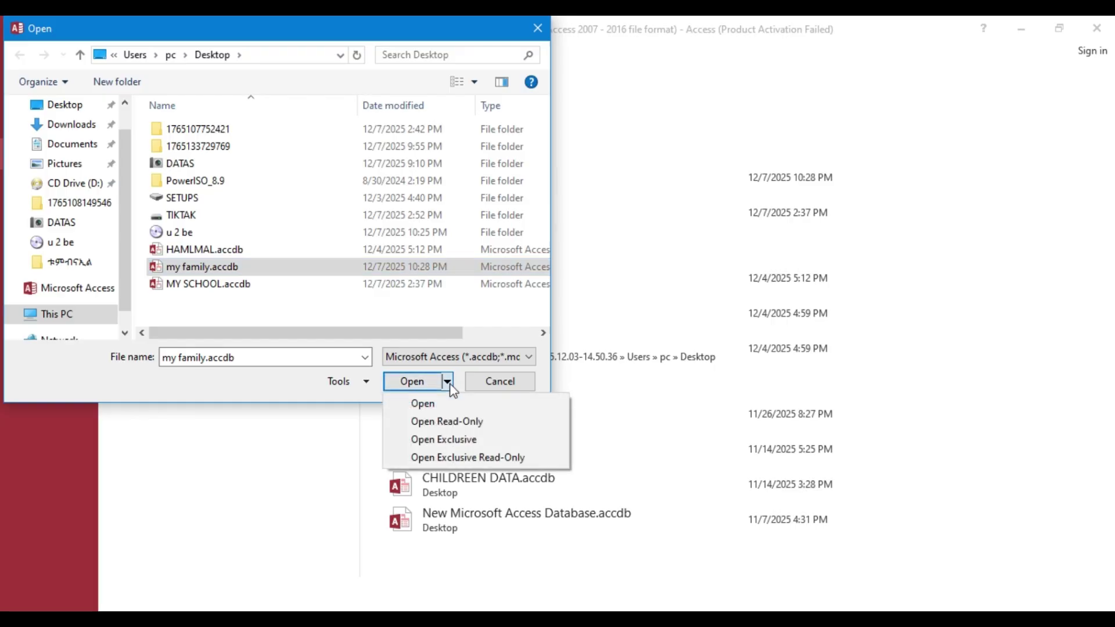
left_click(446, 441)
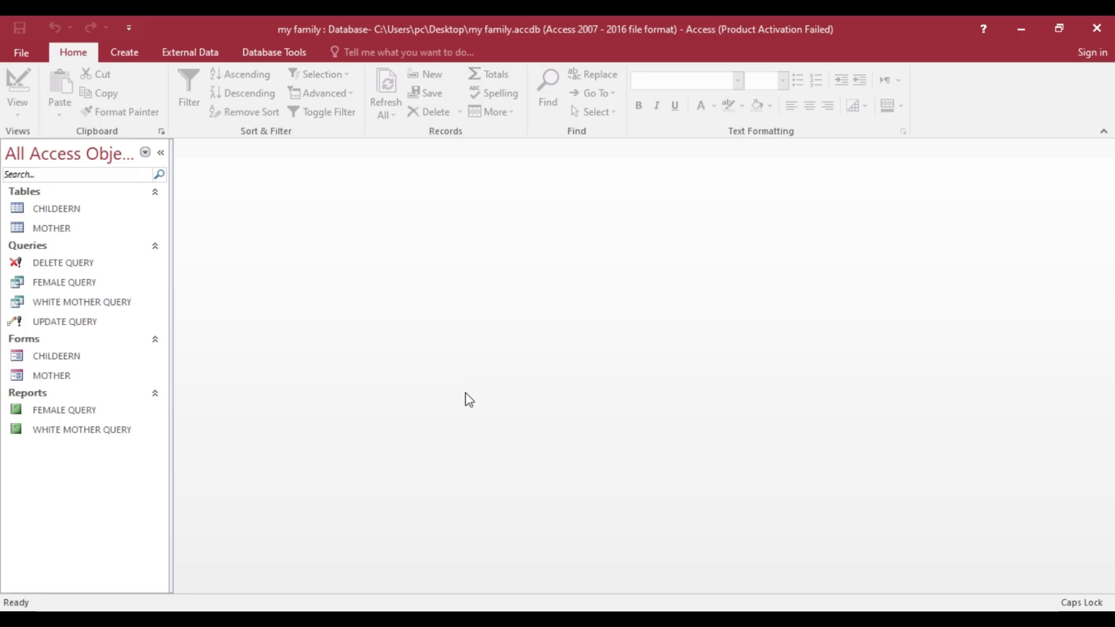
- Encrypt my family with a database password, entering and verifying it, then dismiss the warning
left_click(28, 56)
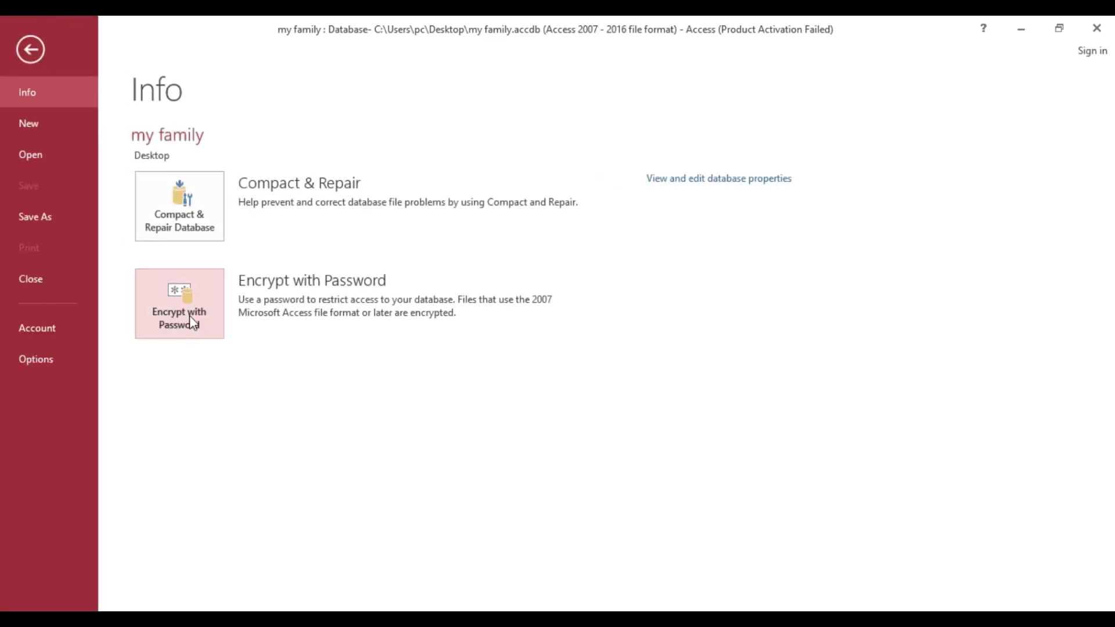
left_click(190, 316)
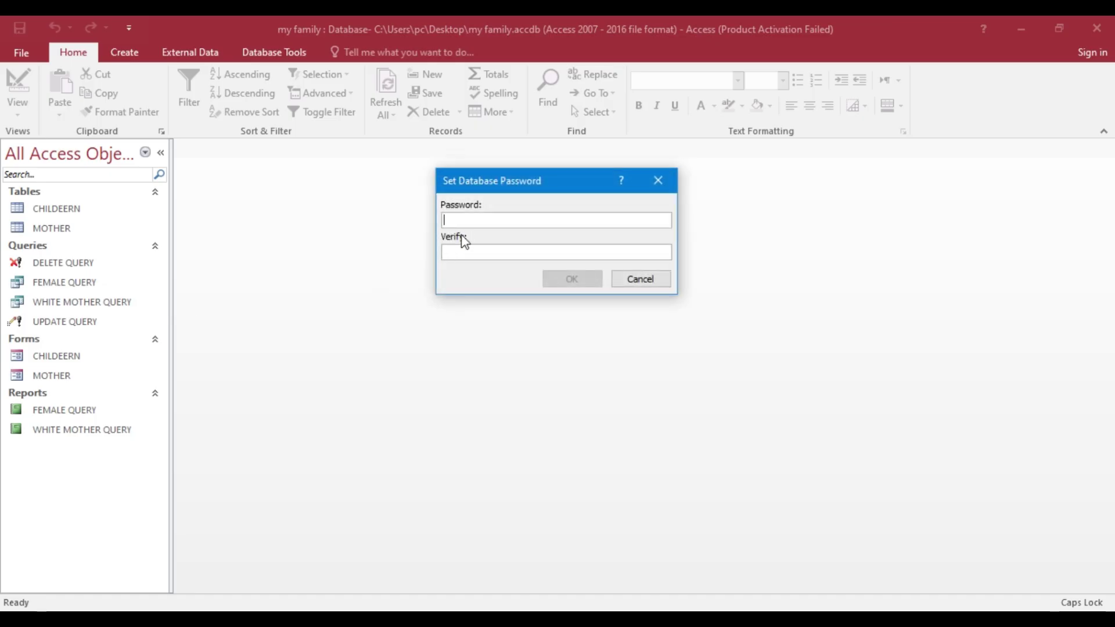
type("123")
left_click(471, 254)
type("123")
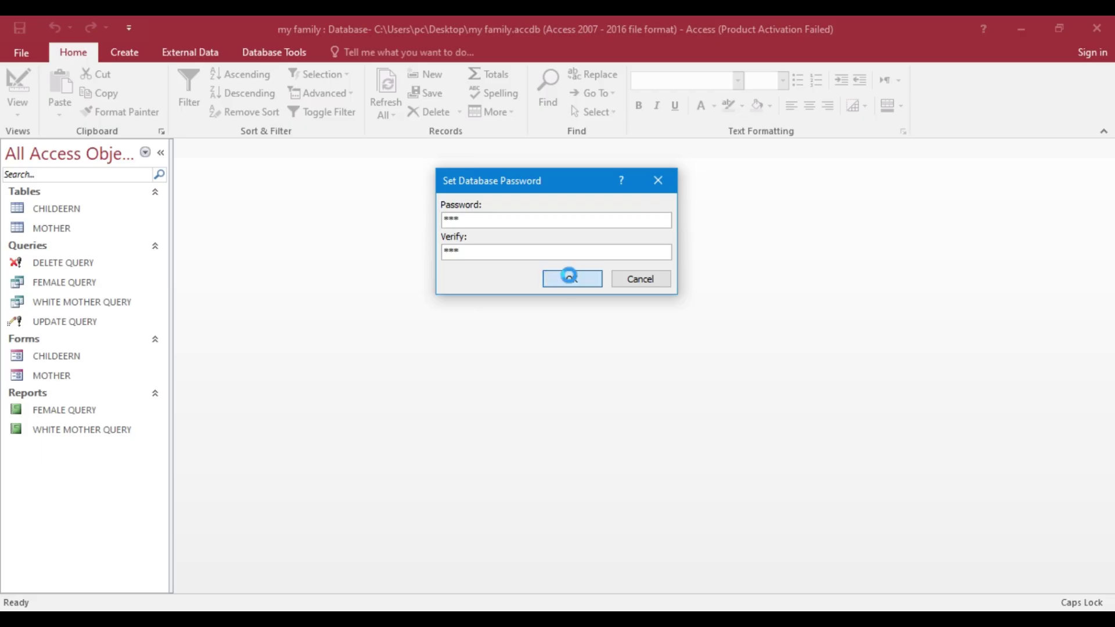
left_click(571, 279)
left_click(567, 367)
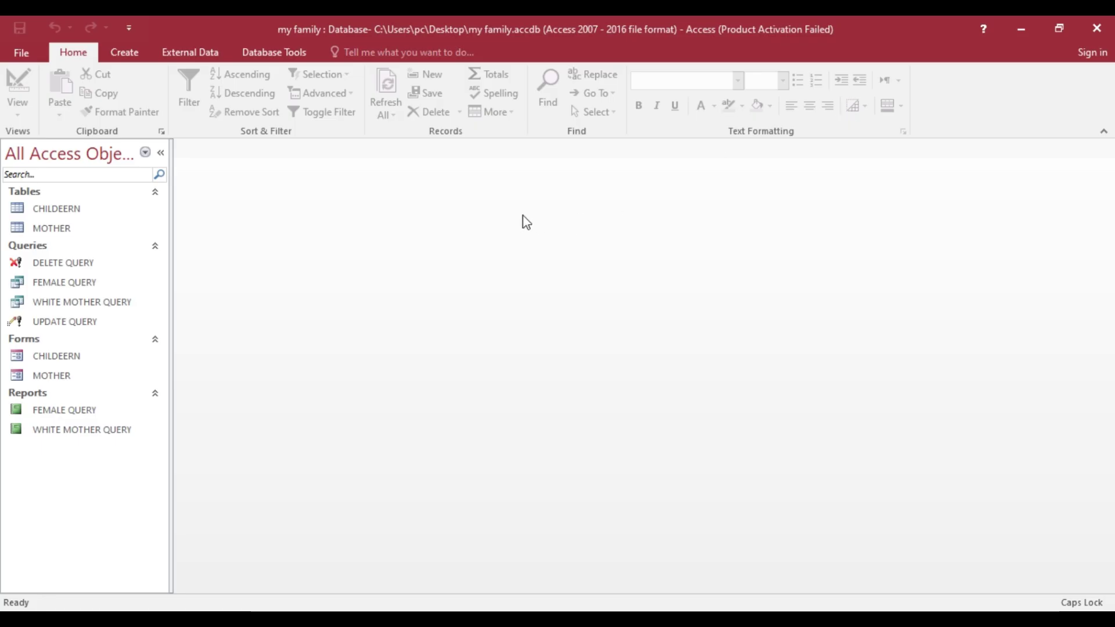
- Close Access and refresh the desktop
left_click(1096, 29)
right_click(829, 109)
left_click(881, 158)
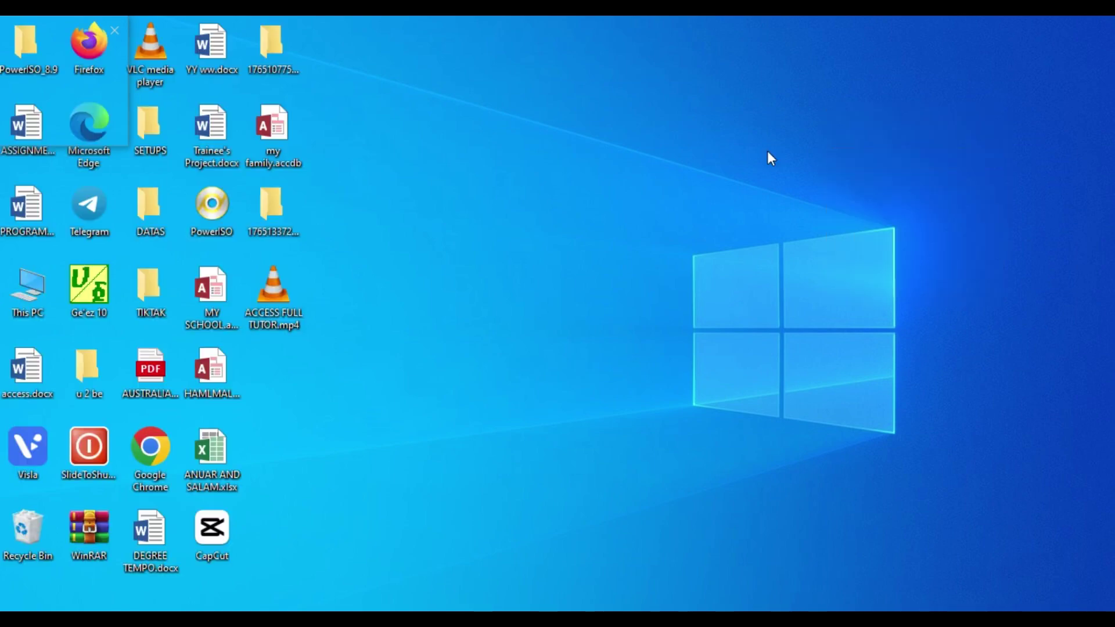
- Open my family.accdb from the desktop, enter its password, and dismiss the activation notice
double_click(284, 139)
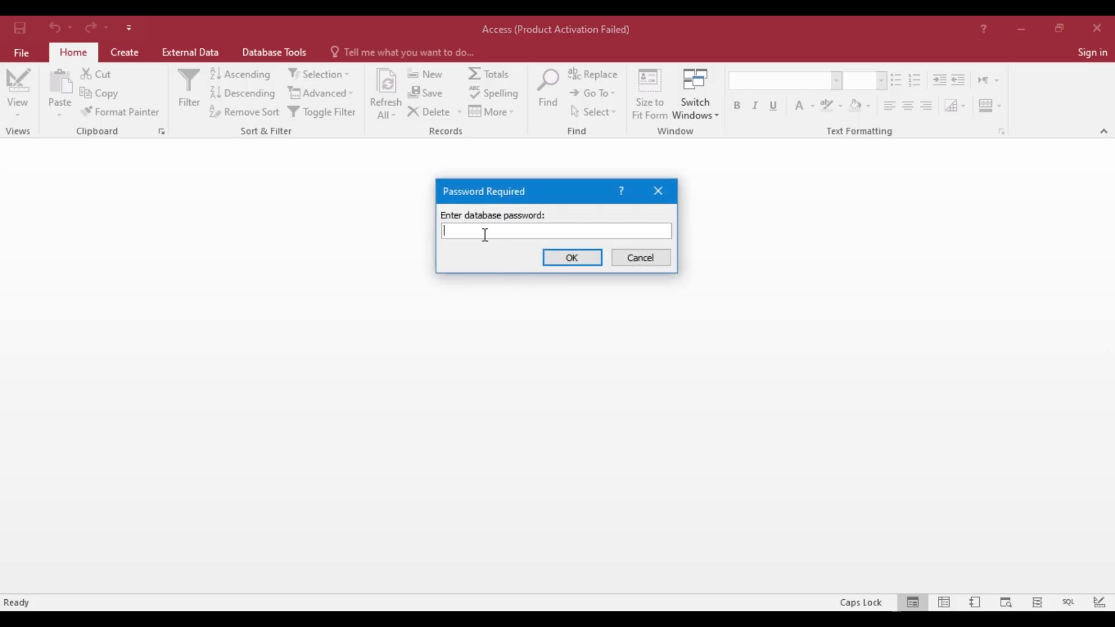
type("*")
left_click(572, 258)
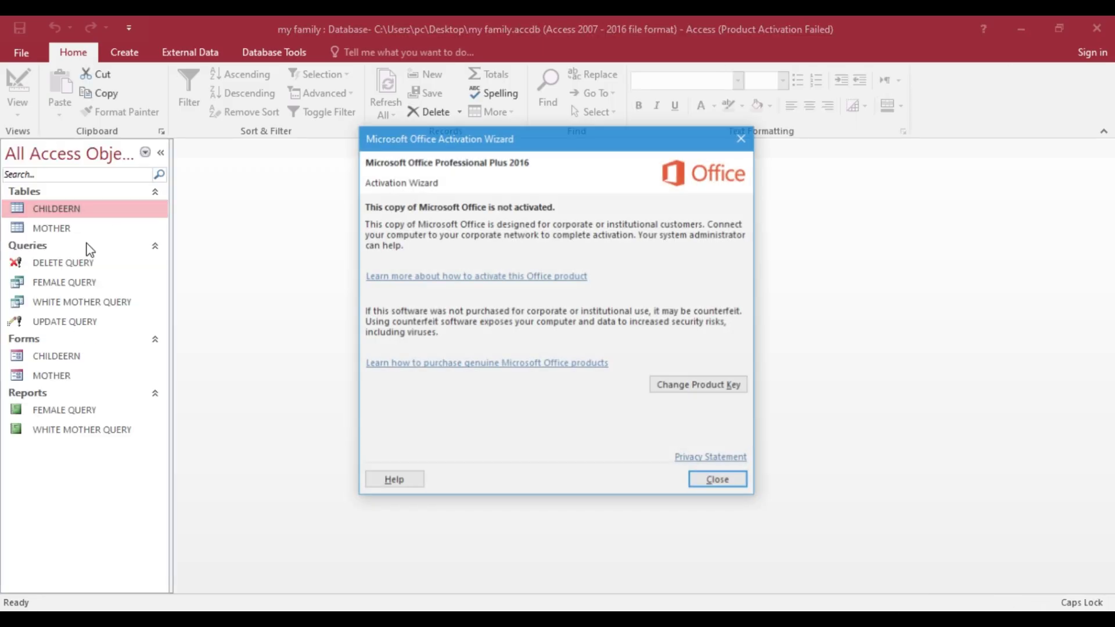
left_click(741, 138)
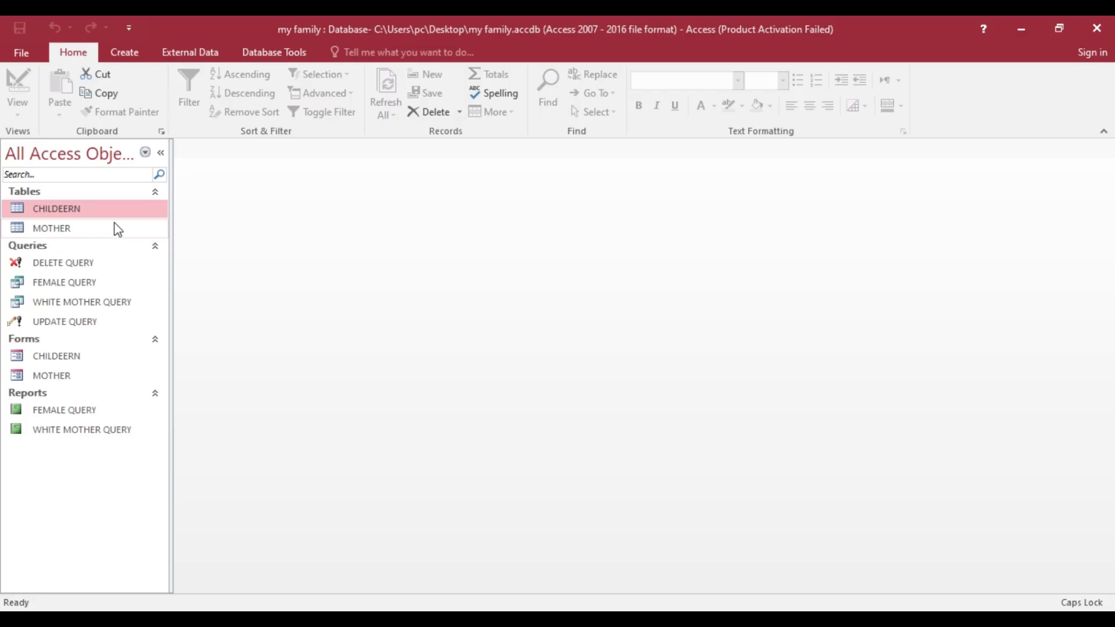
- Open my family.accdb with Open Exclusive, supplying the database password when prompted
left_click(23, 53)
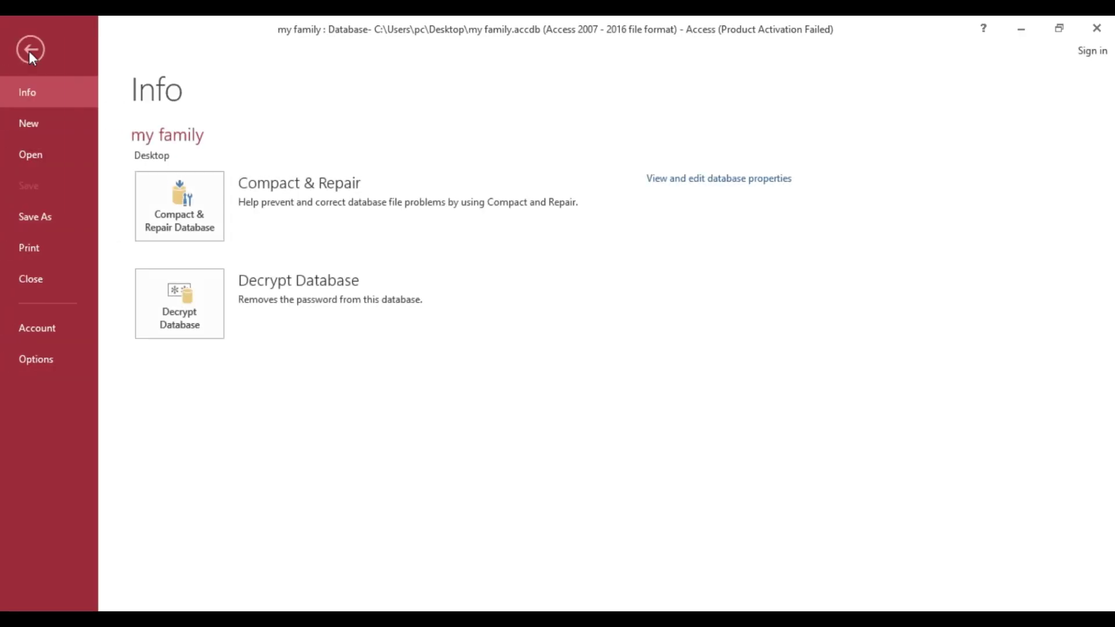
left_click(34, 155)
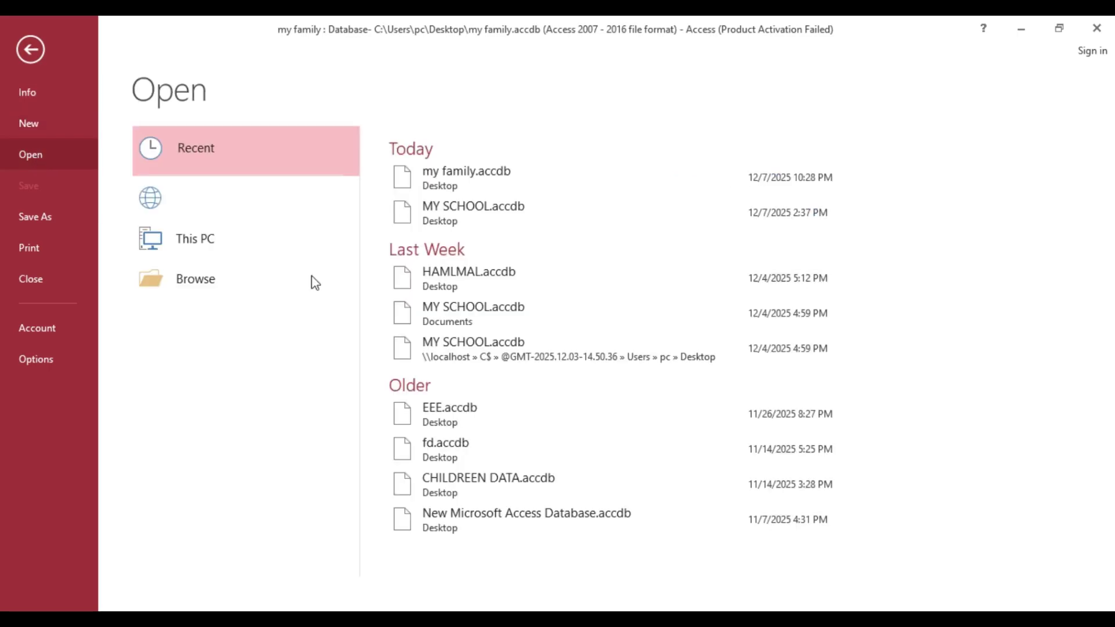
left_click(256, 328)
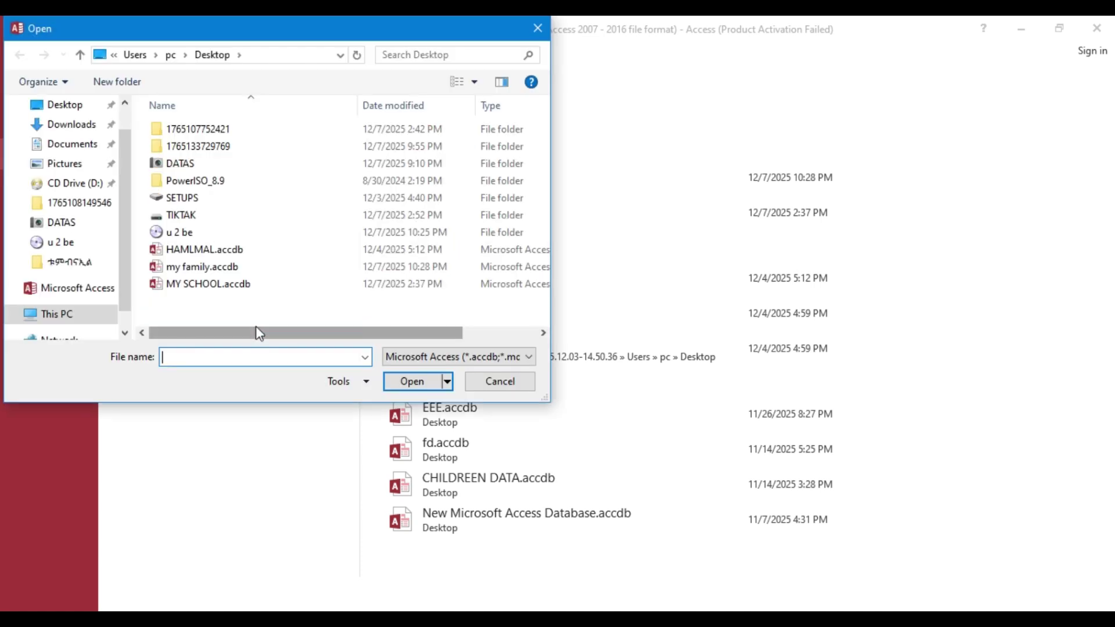
left_click(220, 268)
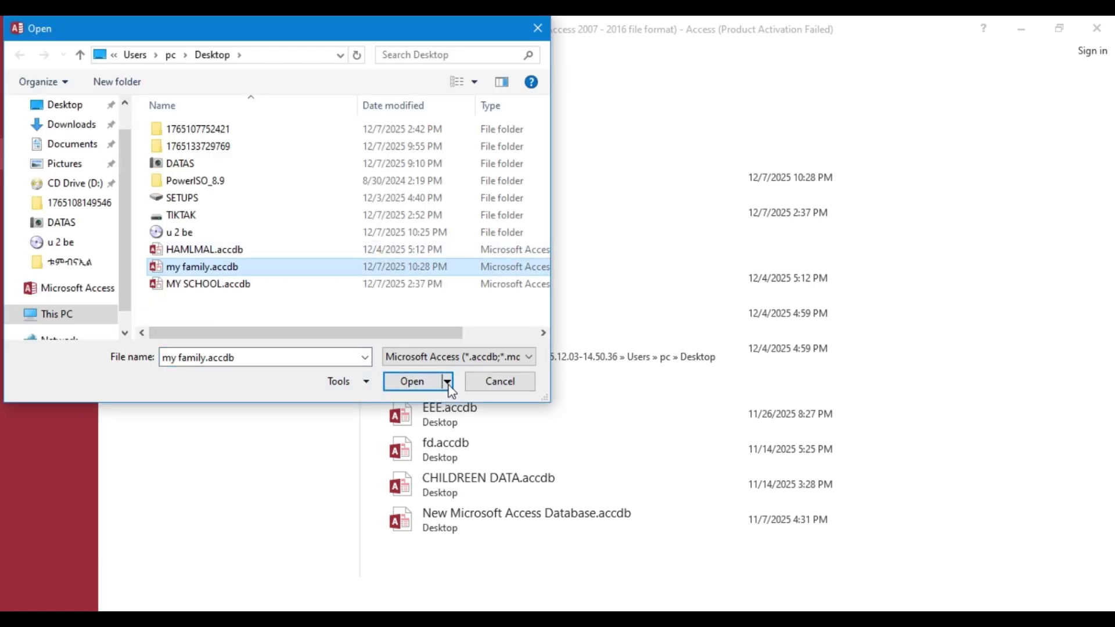
left_click(447, 381)
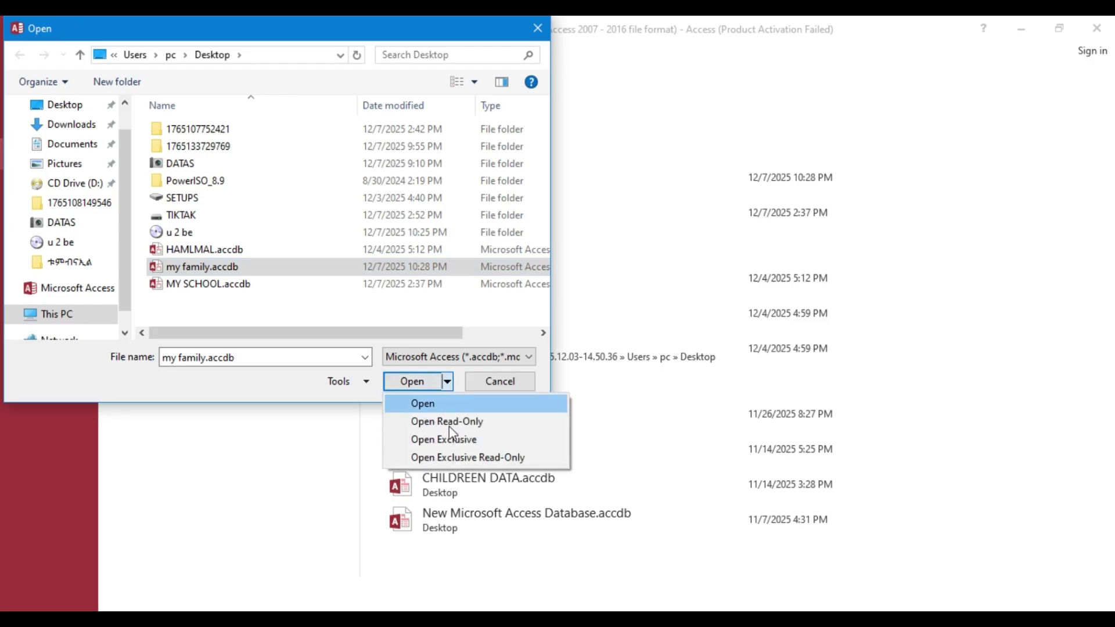
left_click(448, 440)
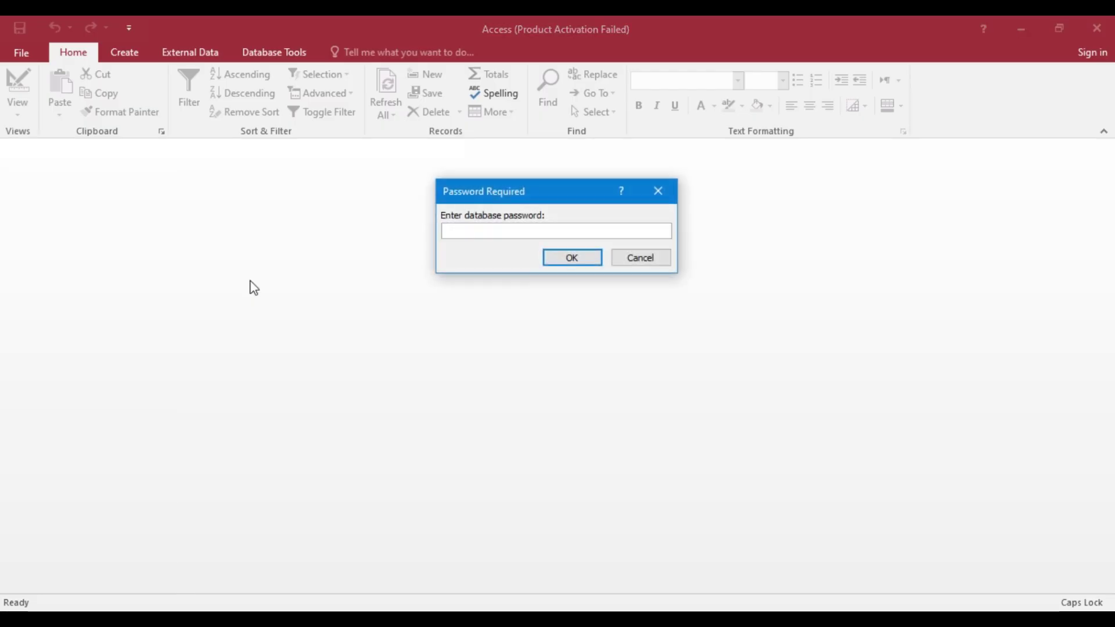
type("***")
left_click(572, 257)
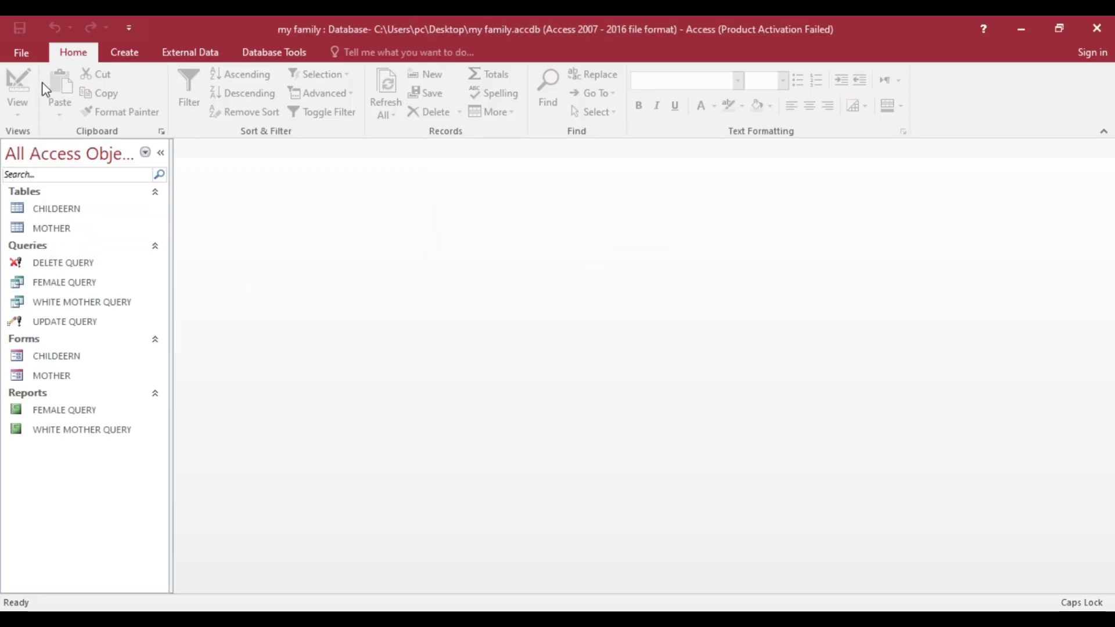
- Decrypt the my family database by entering its current password
left_click(23, 53)
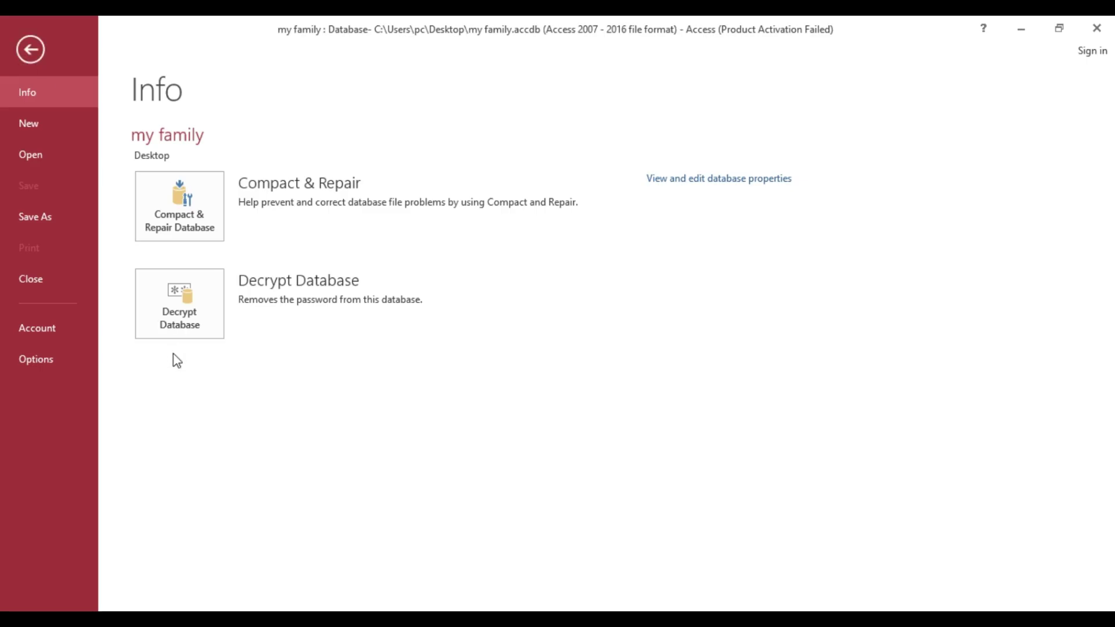
left_click(194, 308)
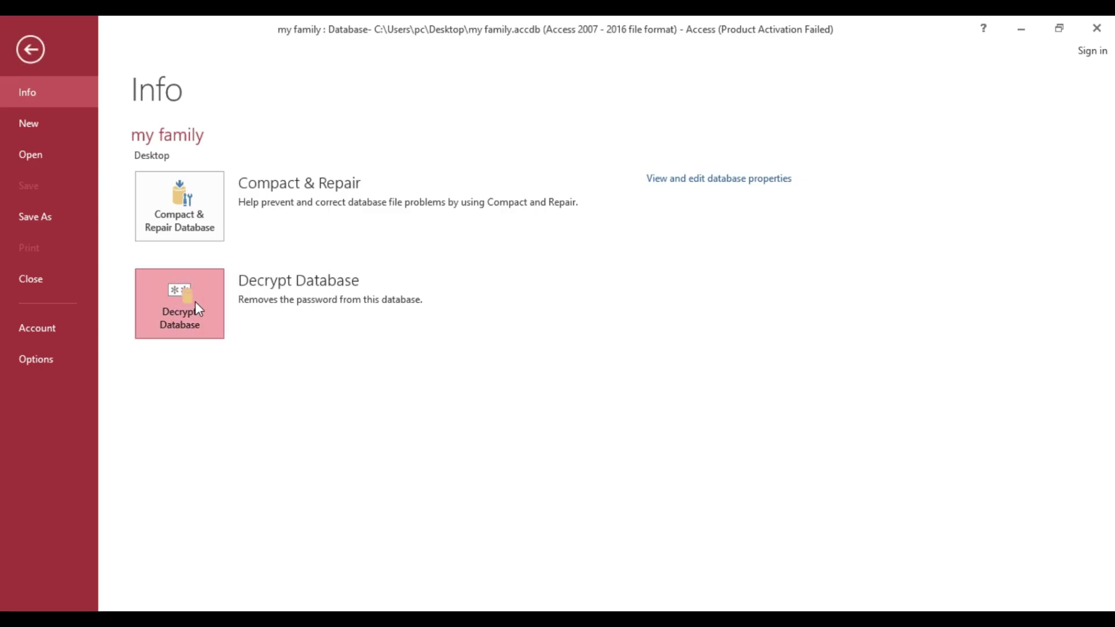
type("123")
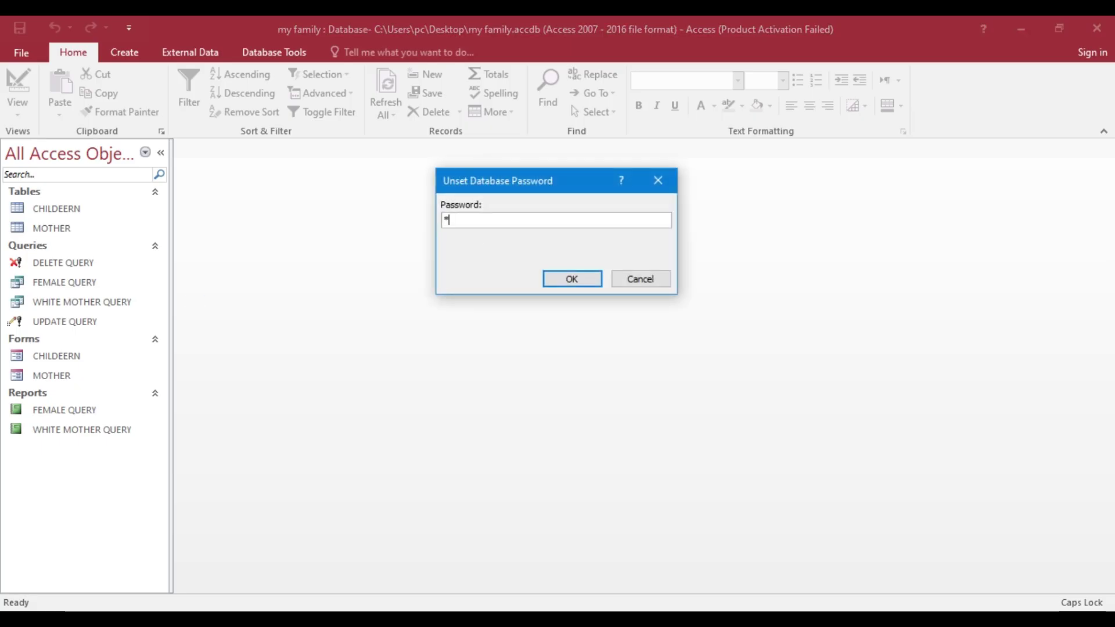
left_click(574, 280)
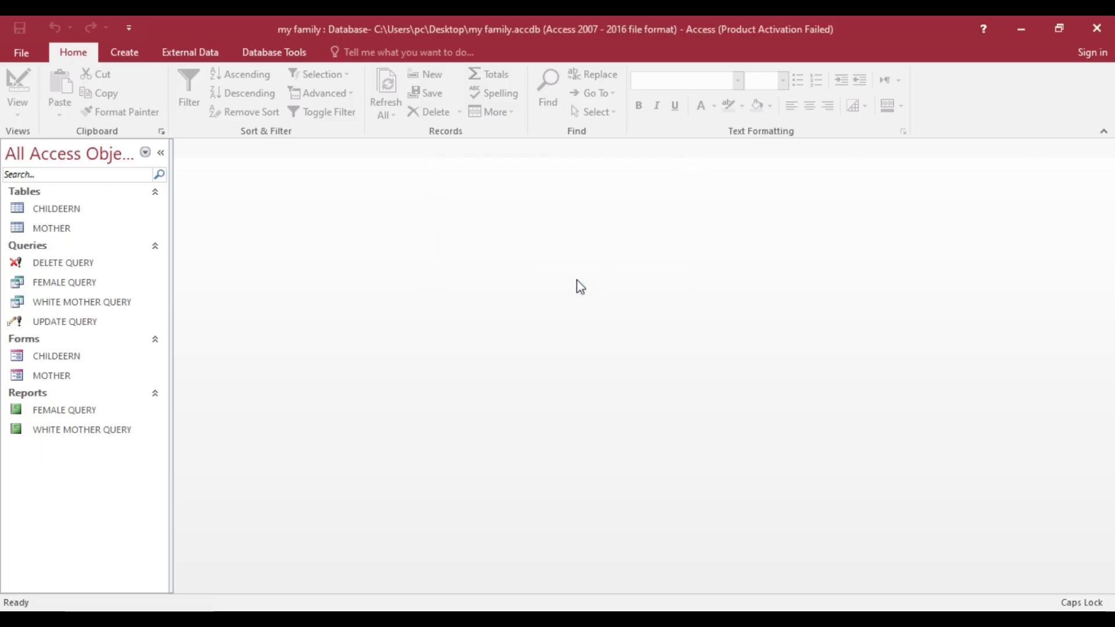
- Close Access and refresh the desktop
left_click(1108, 31)
right_click(891, 78)
left_click(927, 129)
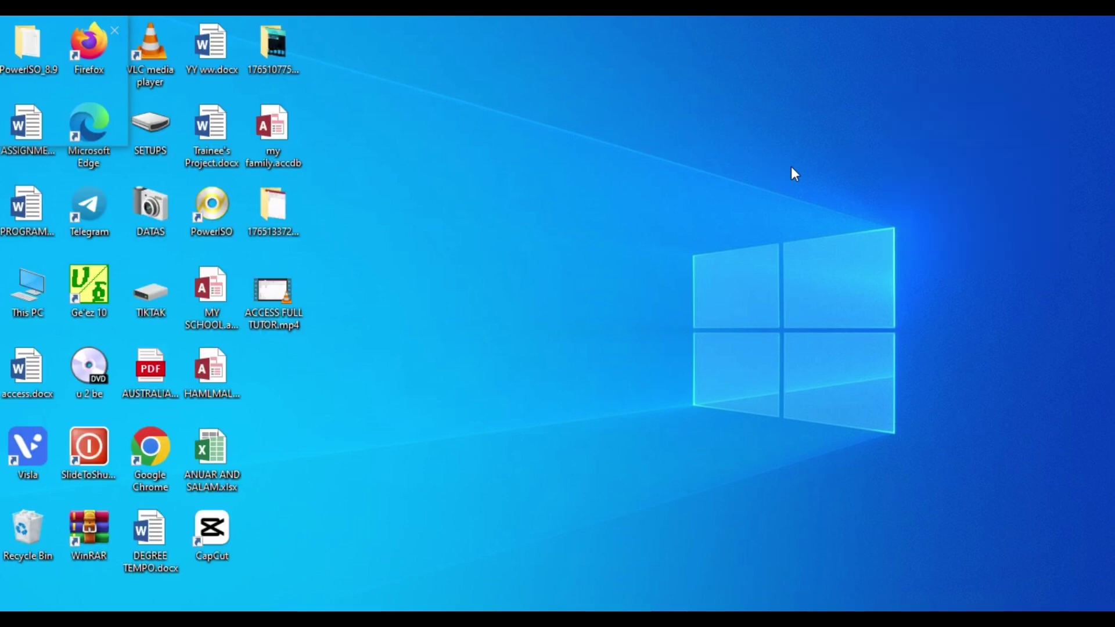
- Refresh the desktop, open my family.accdb with no password prompt, and dismiss the activation notice
right_click(827, 152)
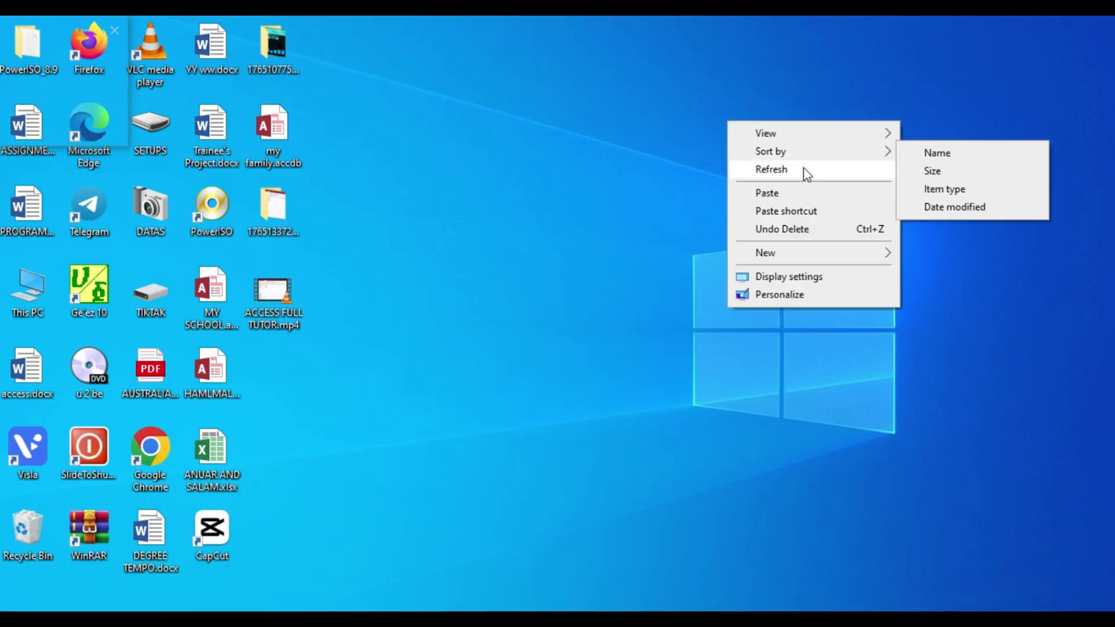
left_click(805, 169)
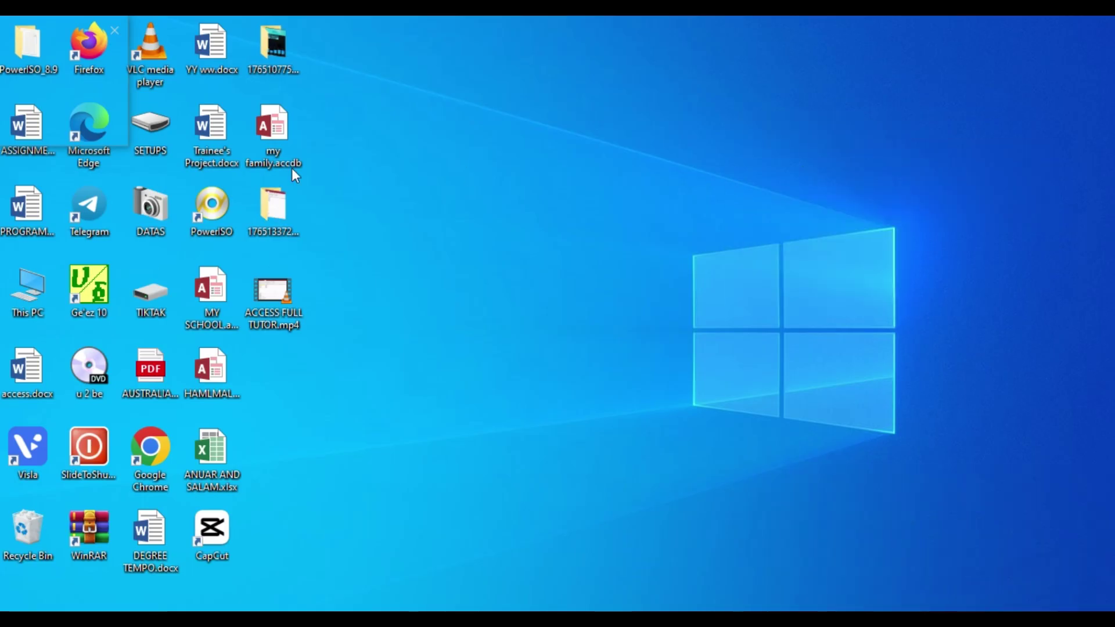
left_click(271, 131)
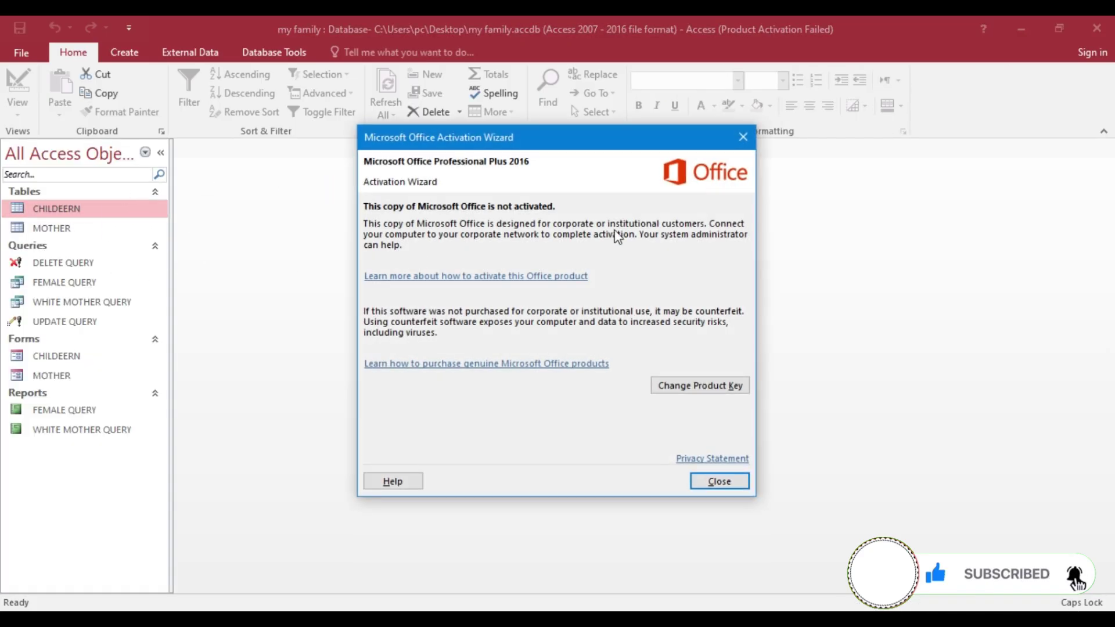
left_click(741, 138)
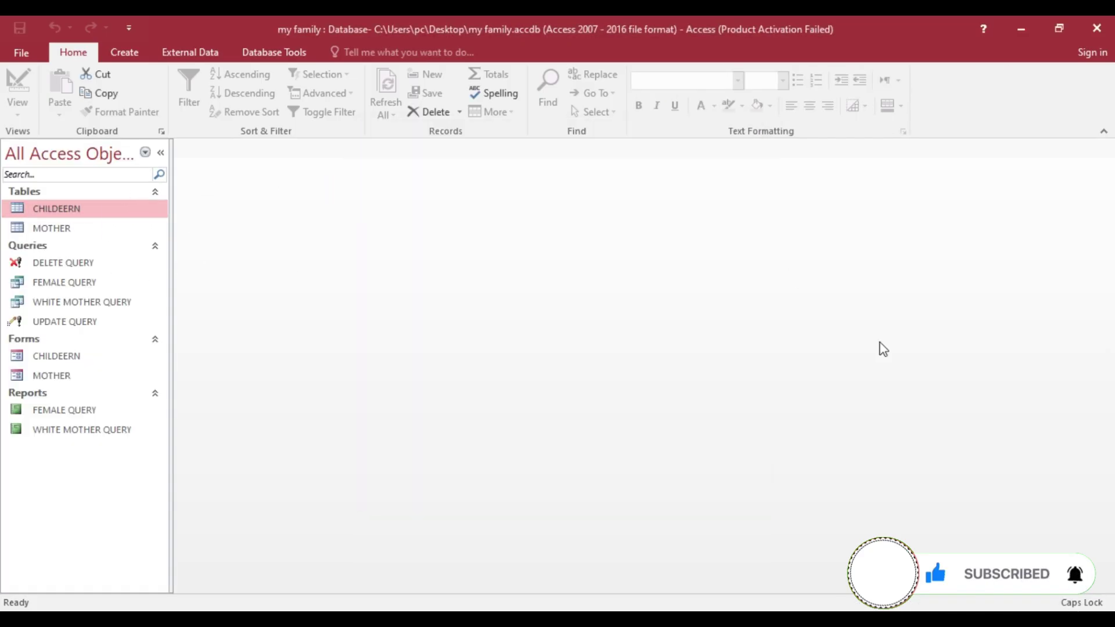